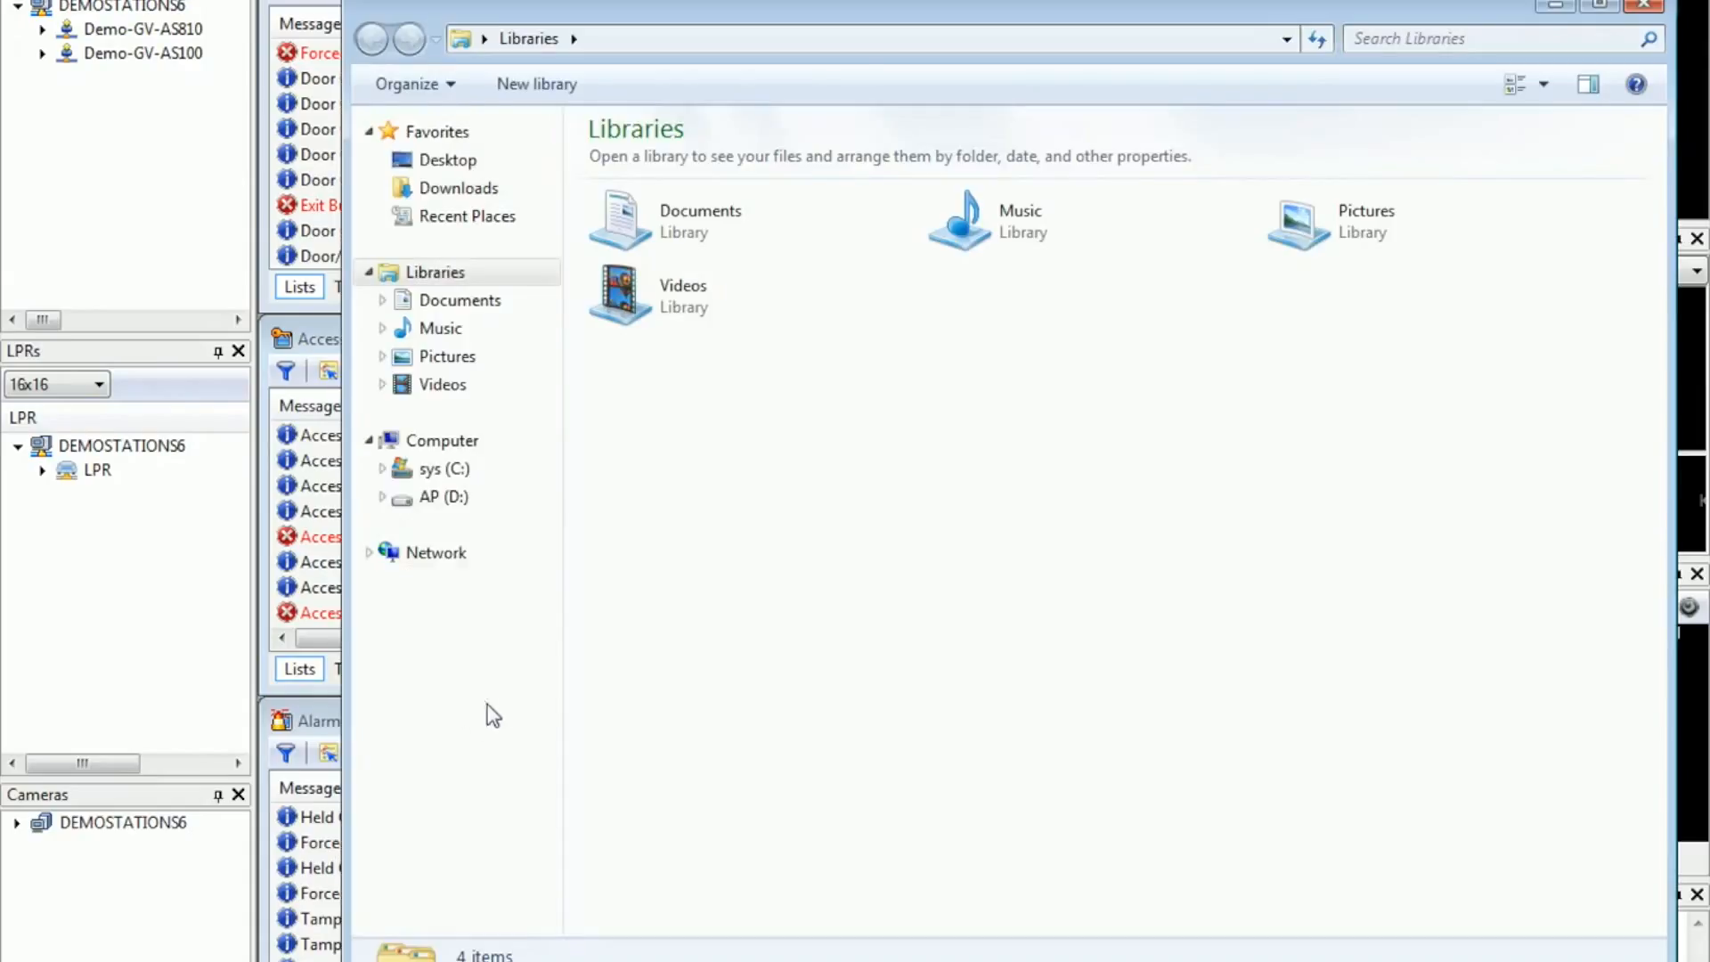
Step: Launch GvNetModuleUtility from the Access Control\ASManager folder on drive C: and look up the IP address of the GV-AS1010 controller
left_click(485, 480)
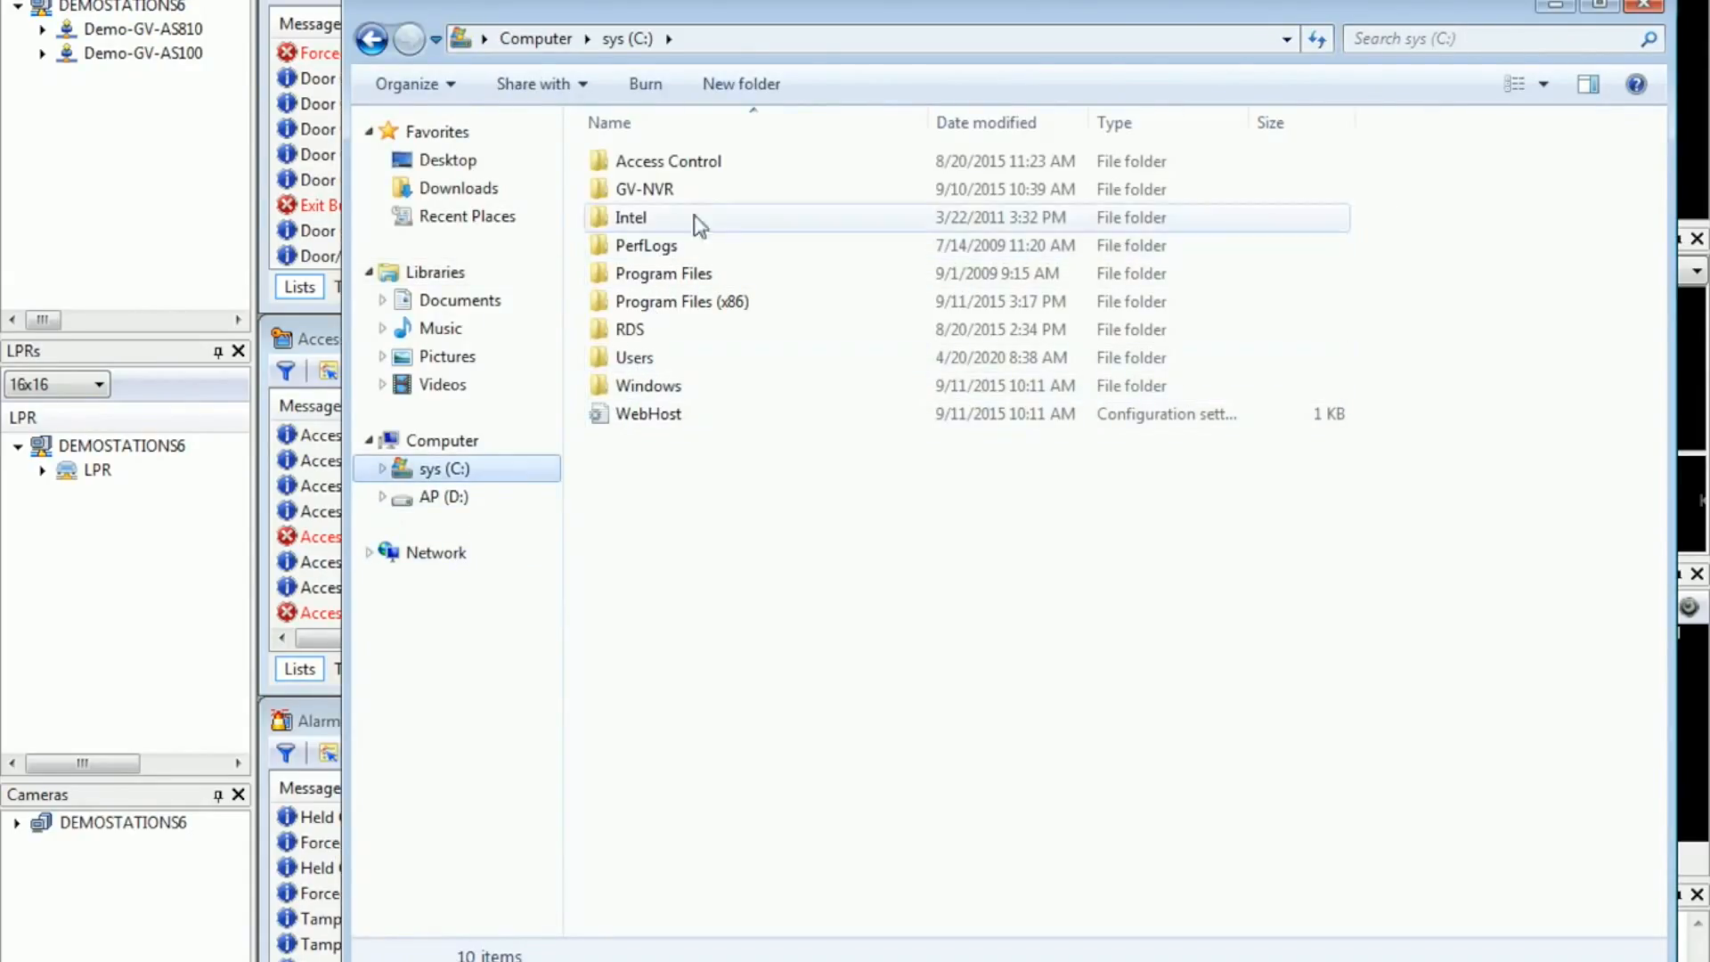
double_click(734, 165)
double_click(733, 165)
left_click_drag(1655, 172, 1665, 594)
double_click(873, 586)
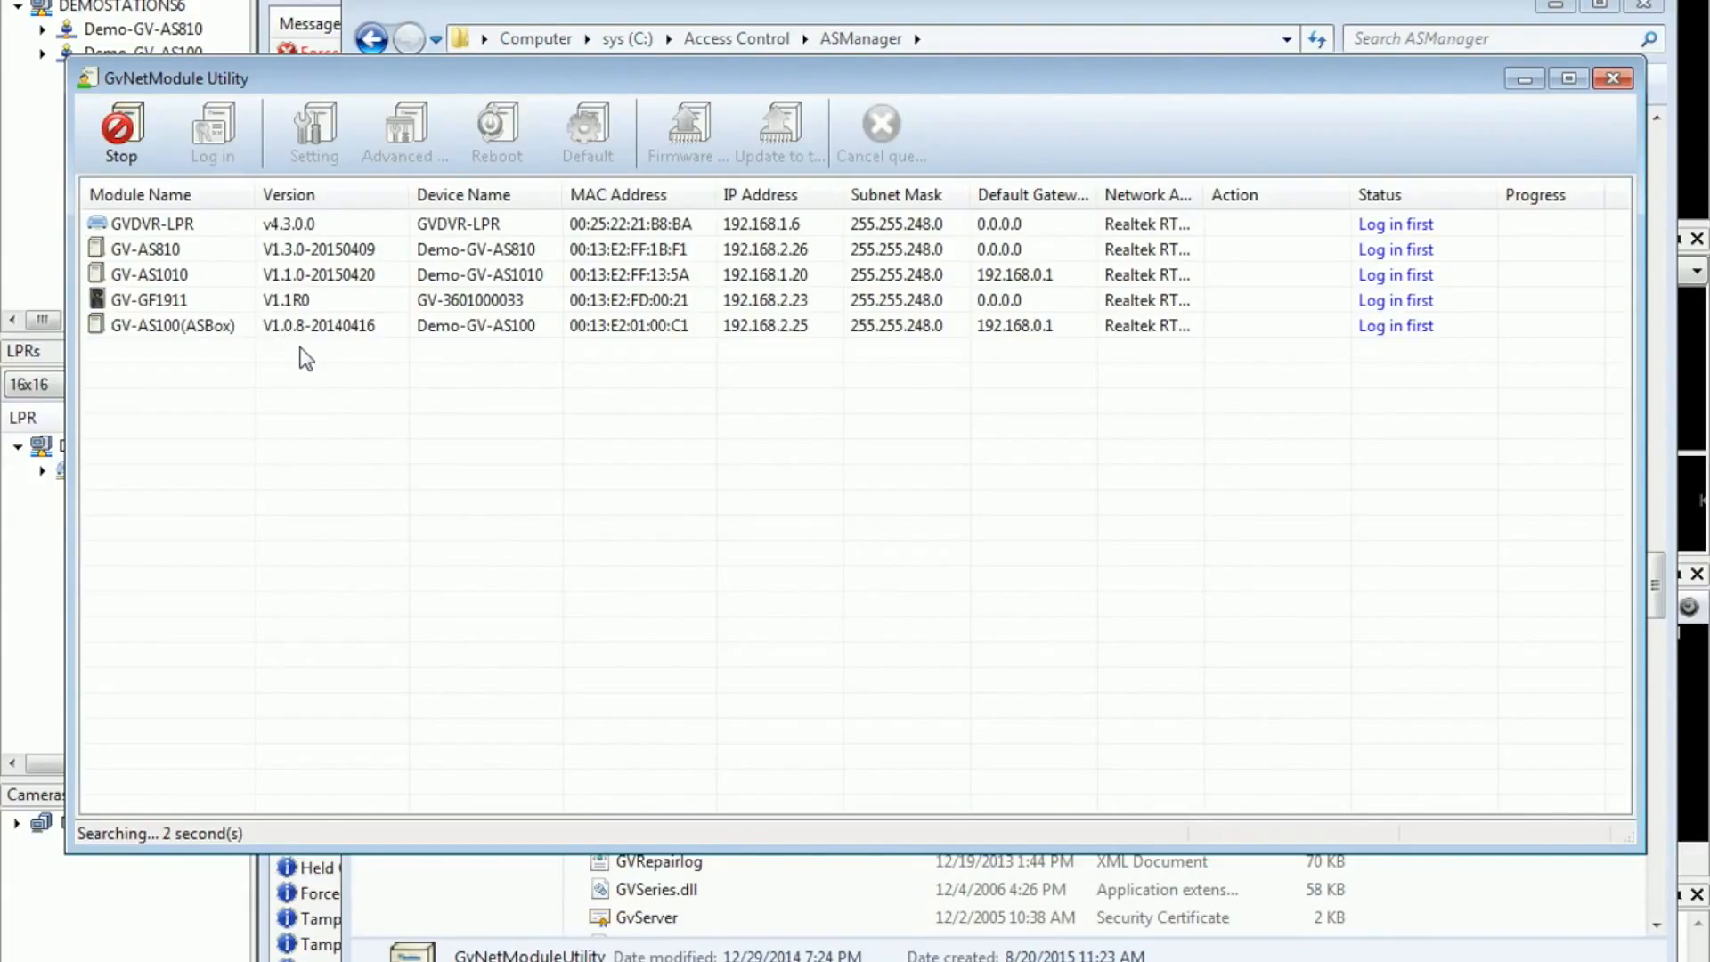
left_click(224, 330)
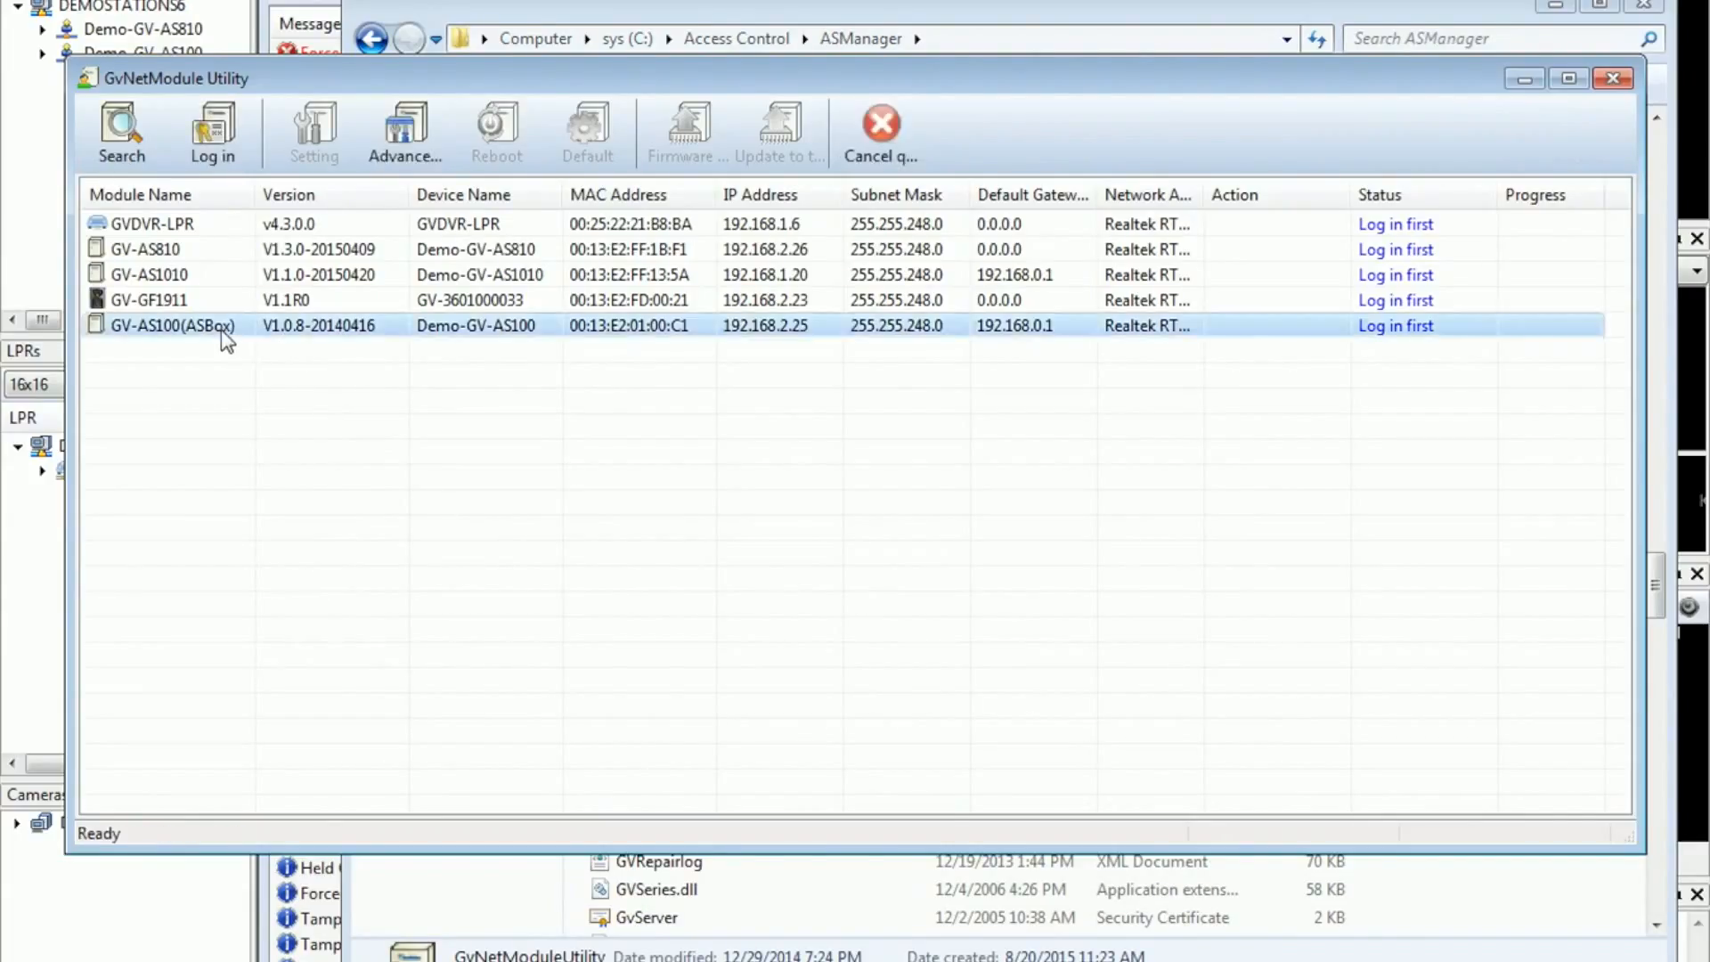
left_click(182, 277)
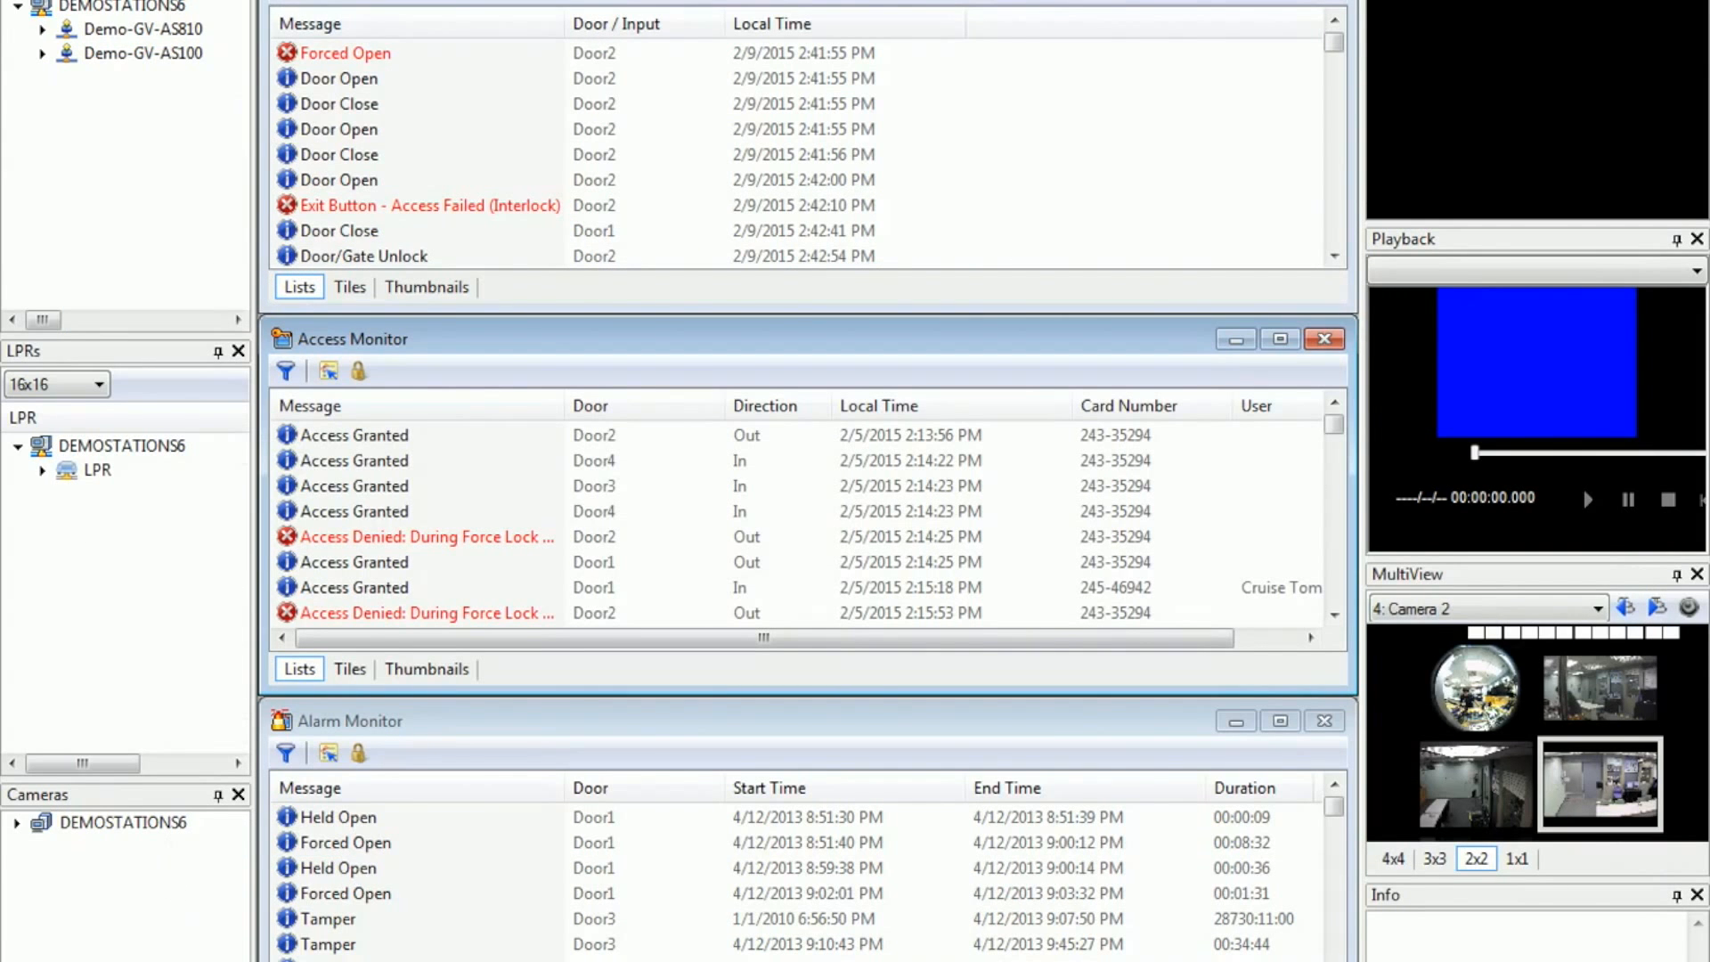
Step: Add a new controller with ID 3, name Controller 3 and type GV-AS1010
left_click(240, 0)
left_click(308, 1)
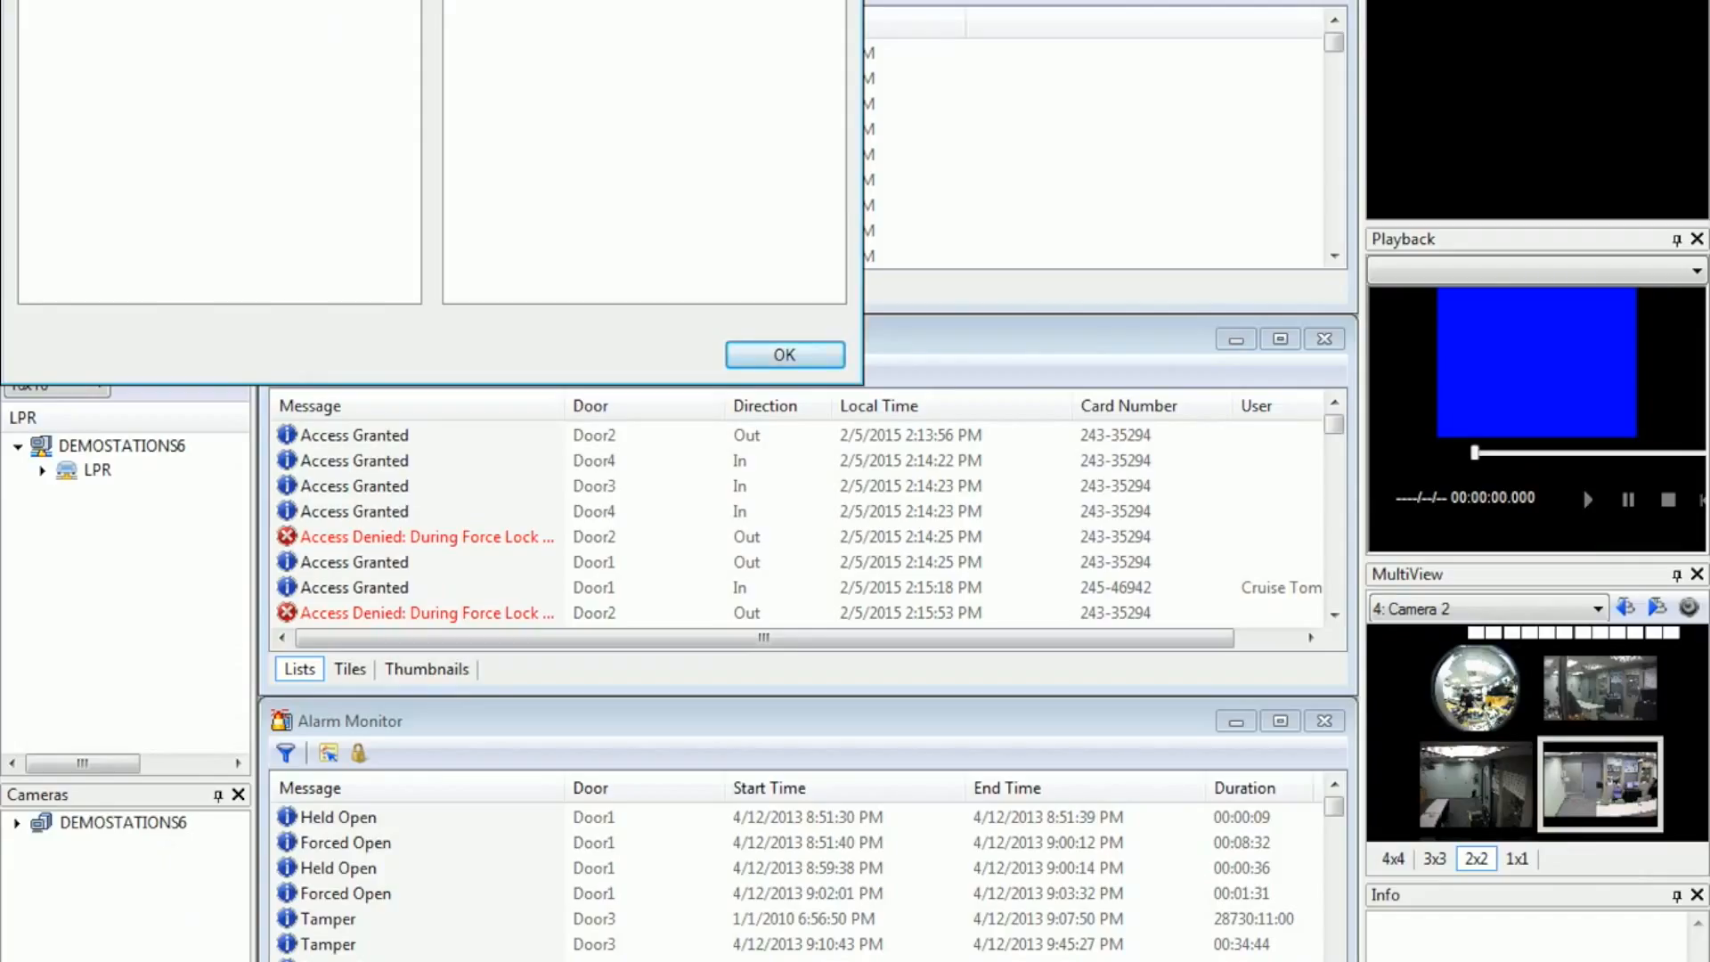
left_click(89, 0)
left_click(379, 166)
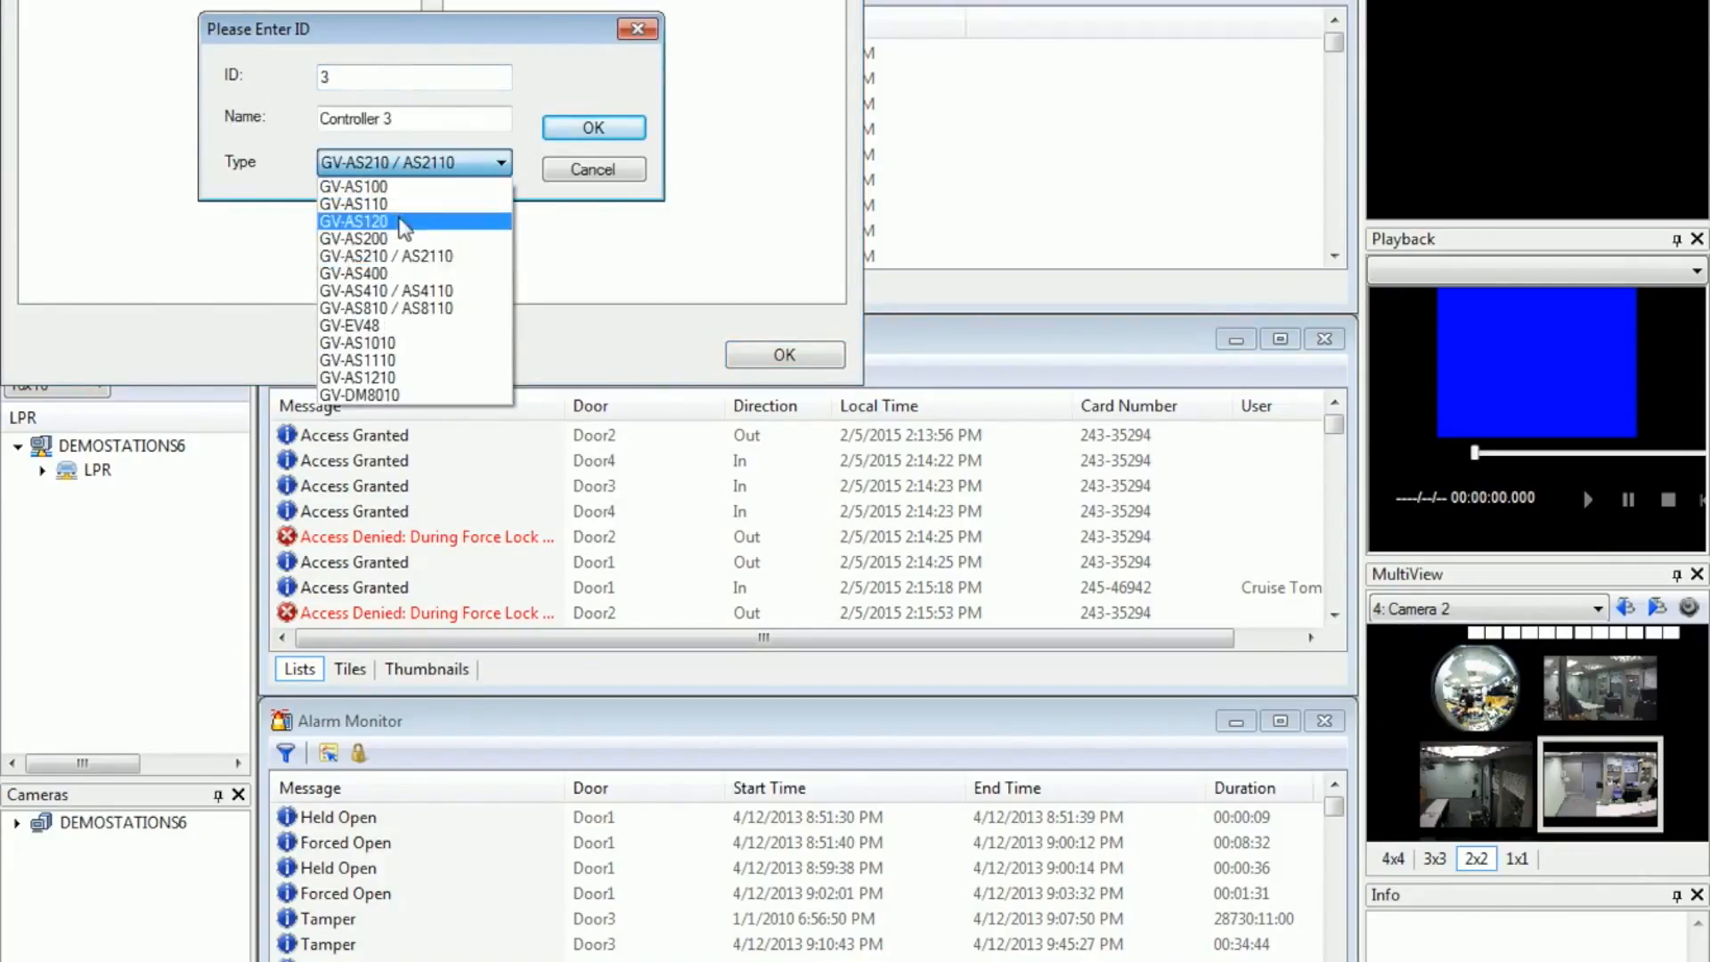
left_click(408, 342)
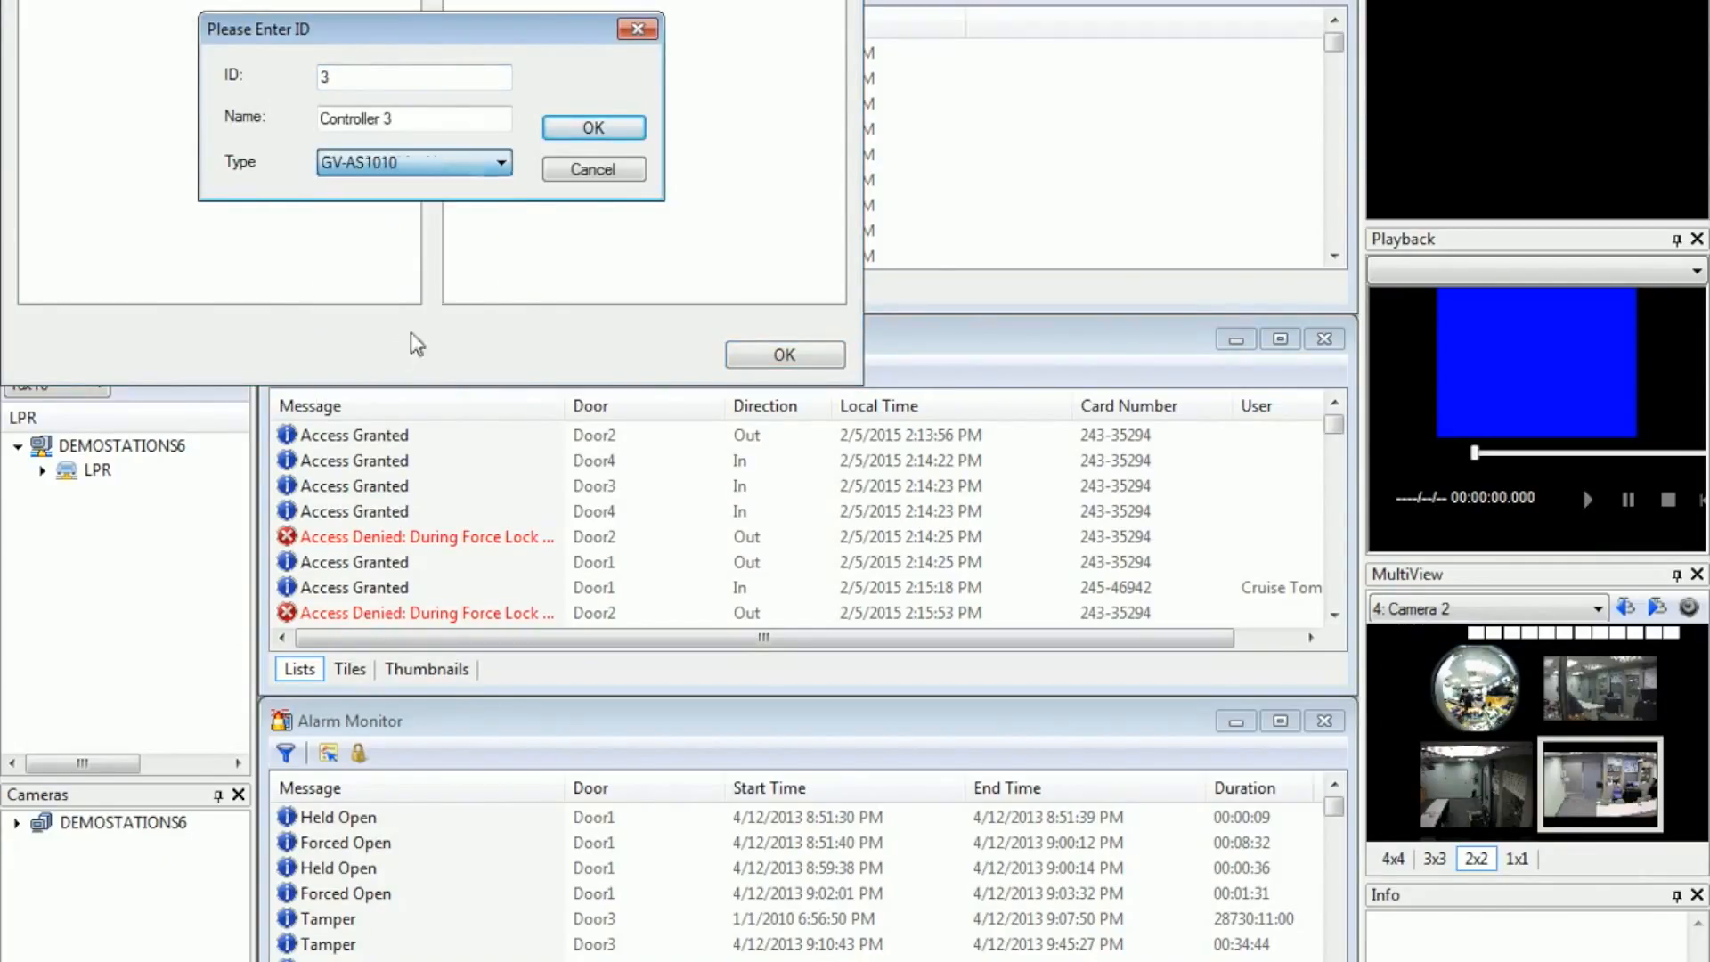
left_click(625, 135)
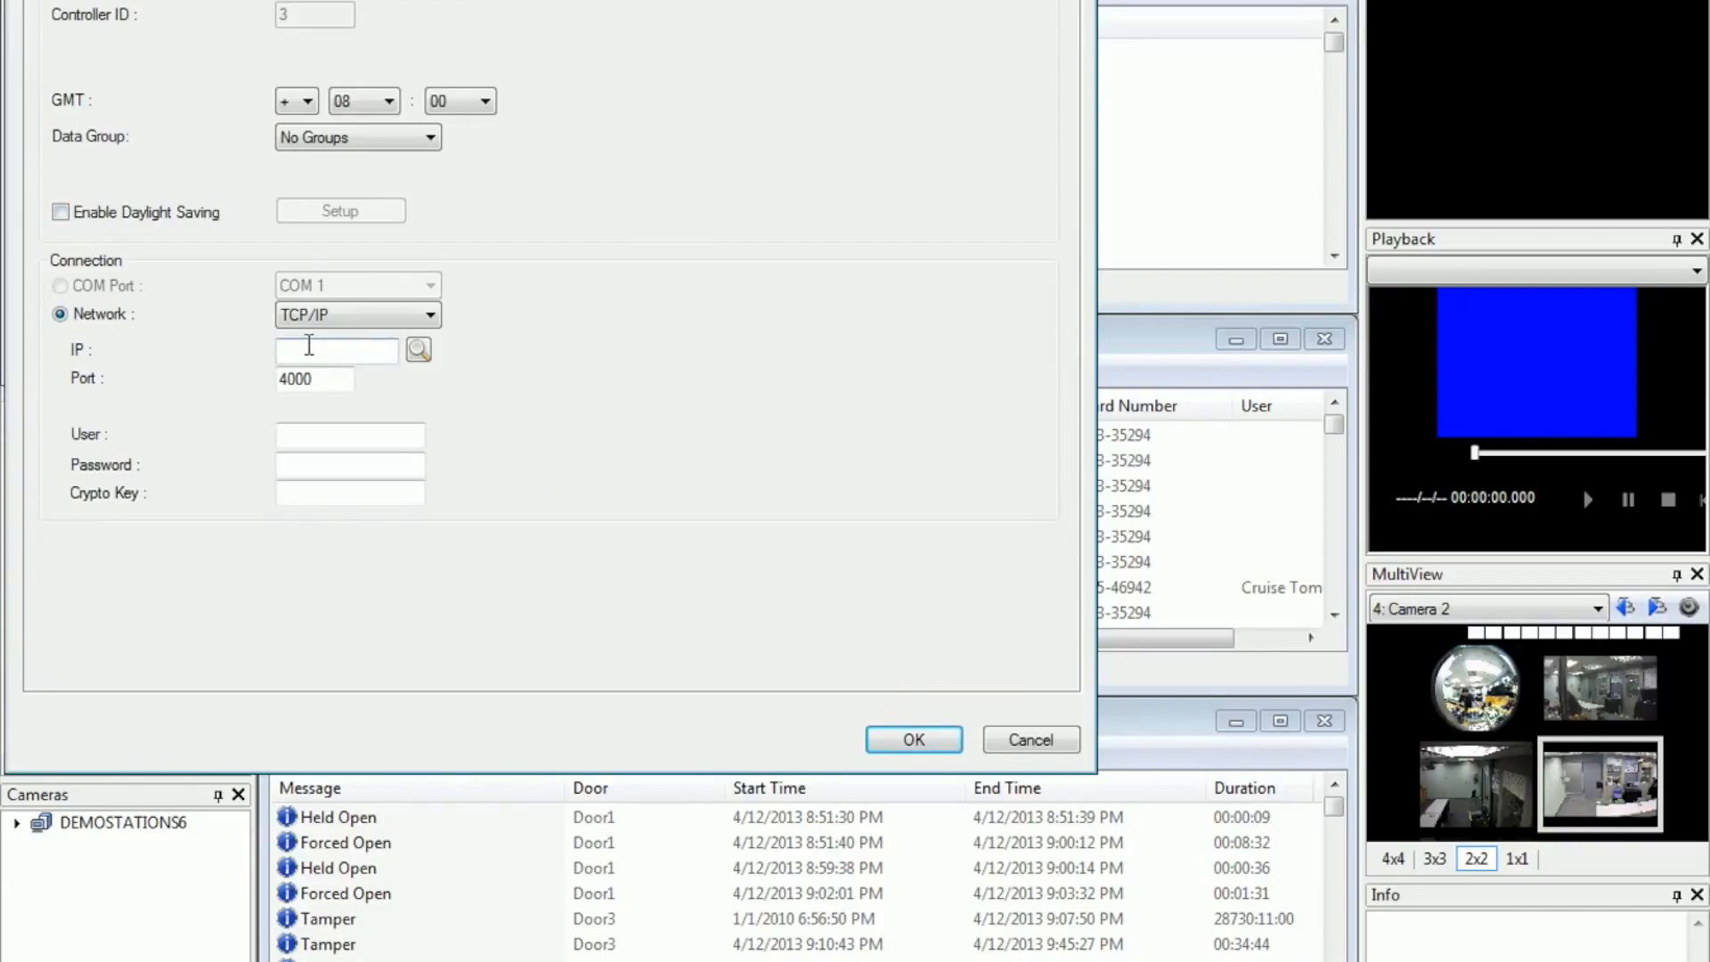
Step: Set the controller's IP to 192.168.1.20, enter user admin, the password and the crypto key, and reconnect Controller 3
type("192.168.1.20")
left_click(313, 434)
type("admi123")
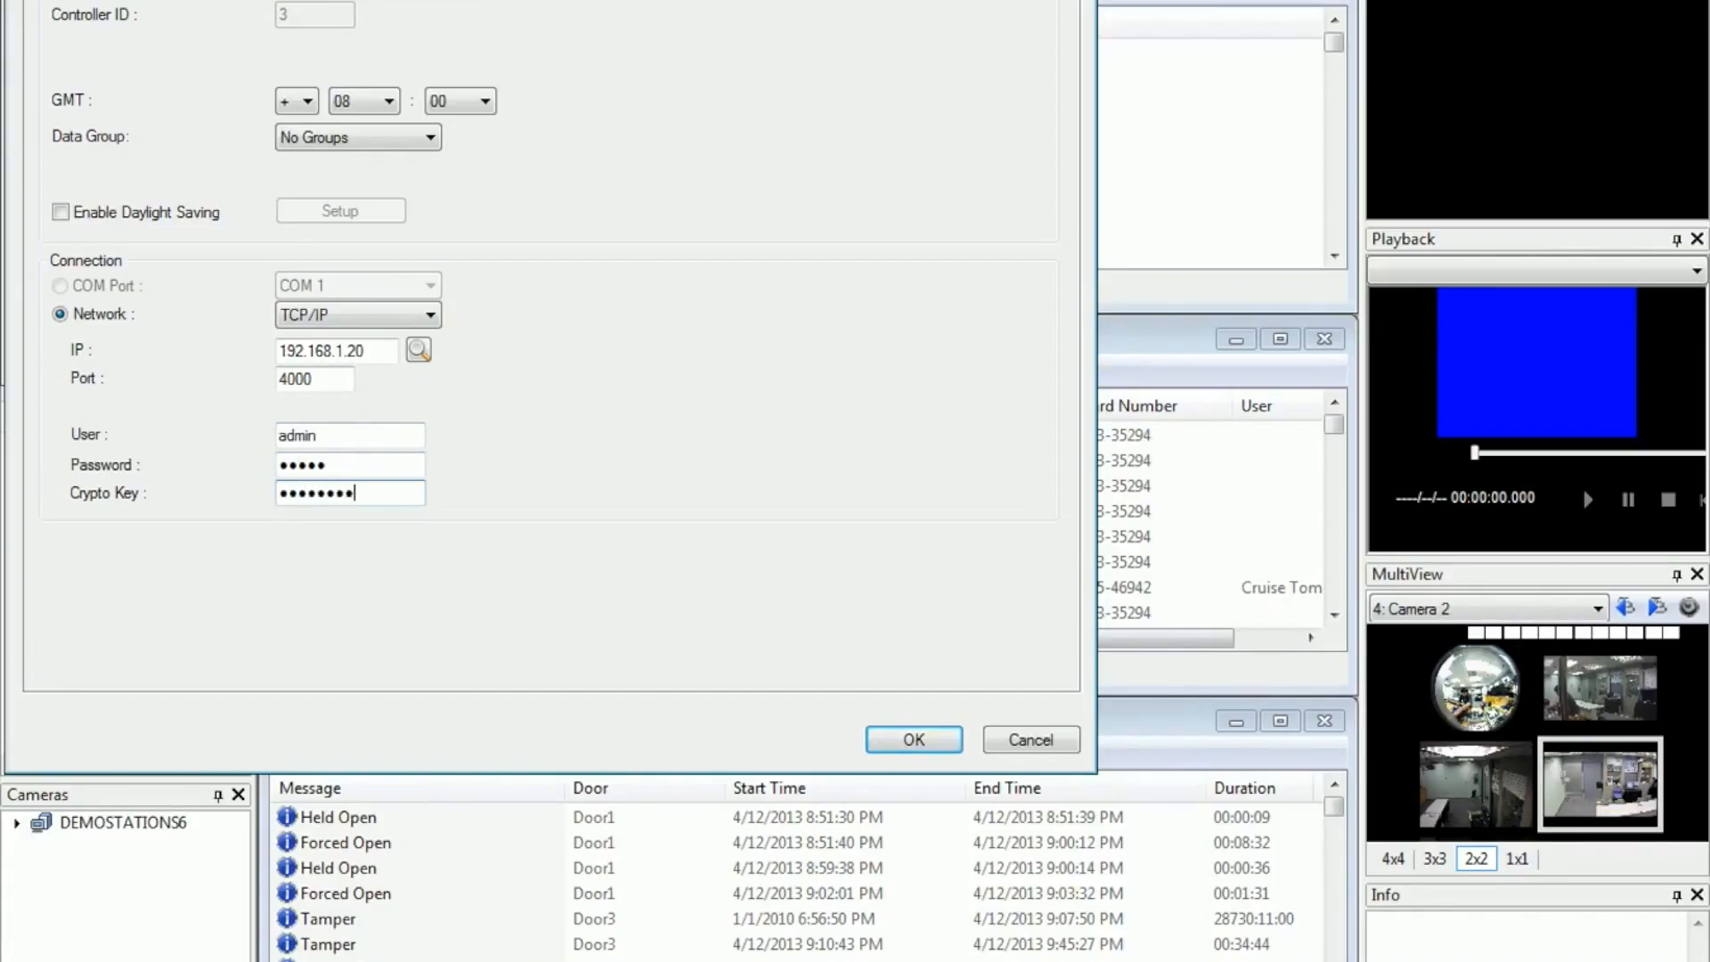
left_click(926, 746)
left_click(784, 357)
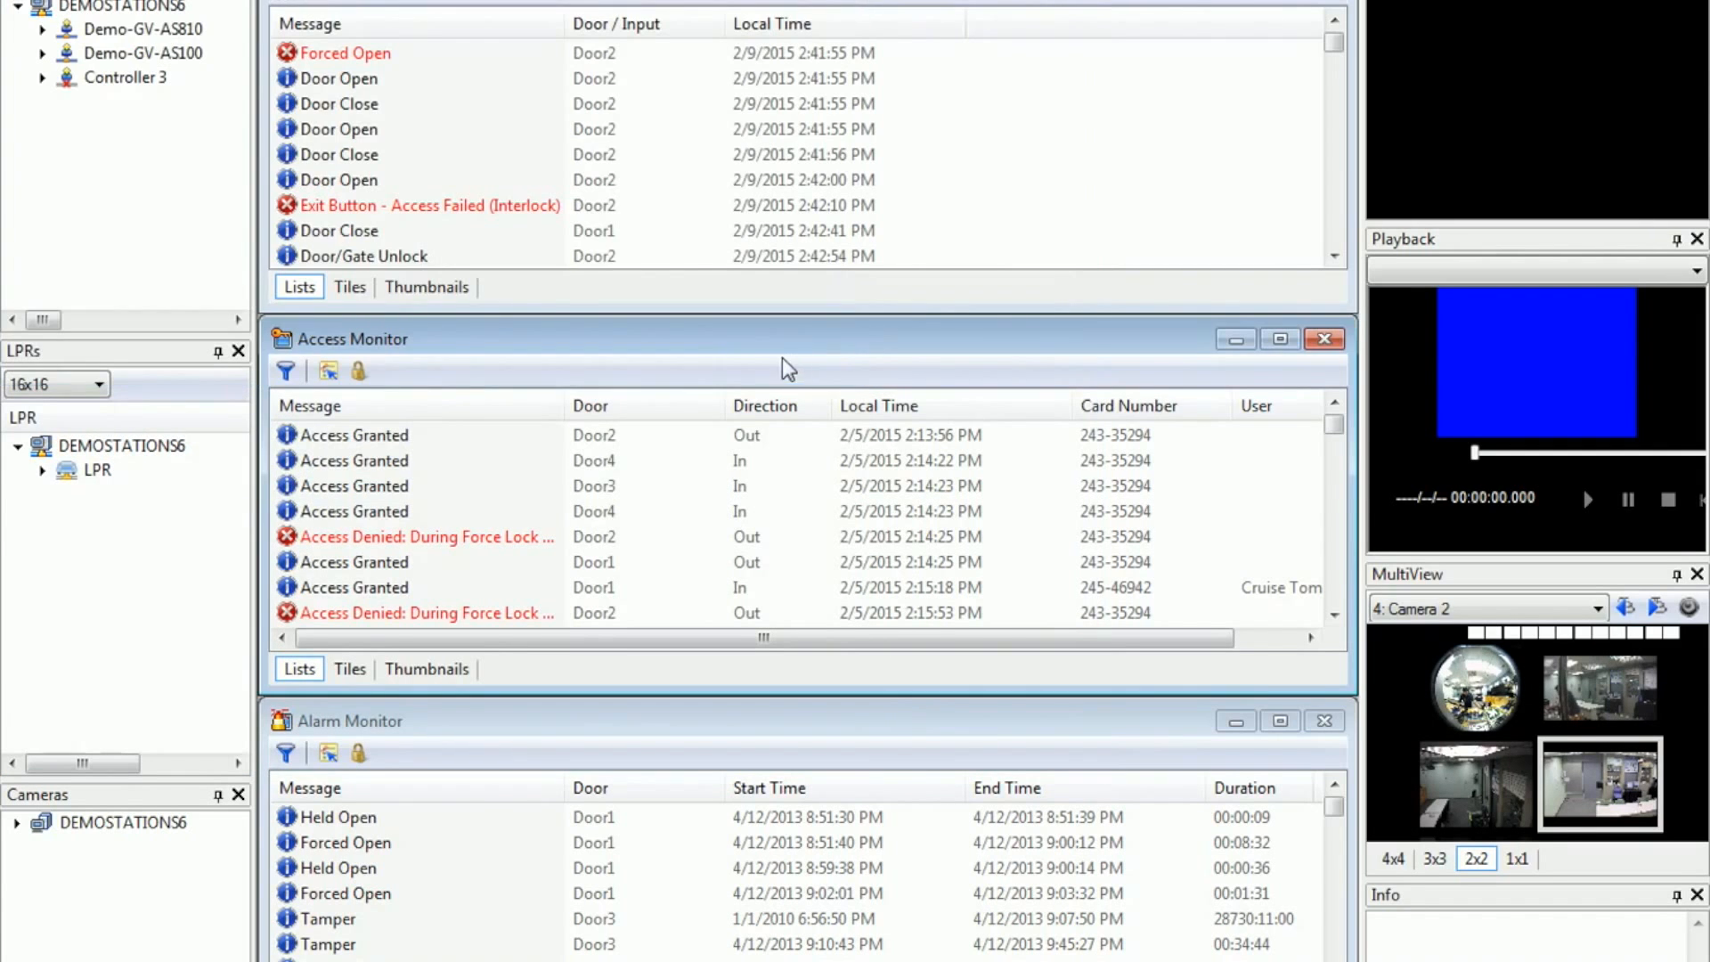
right_click(89, 77)
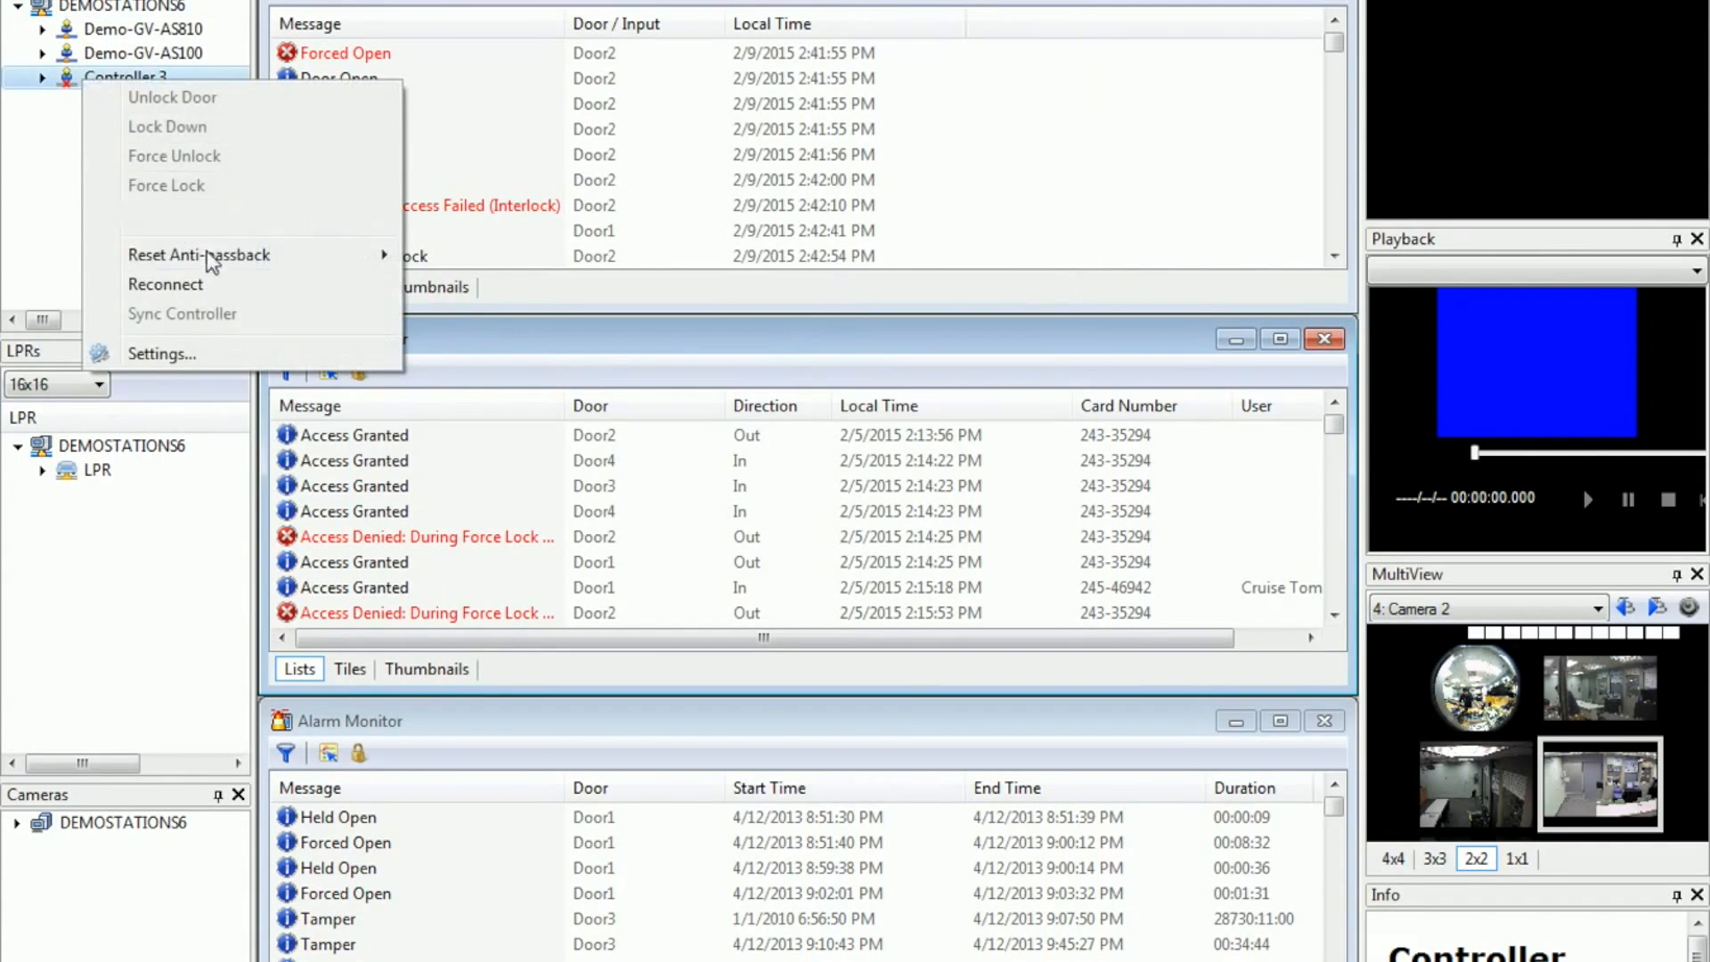
left_click(220, 287)
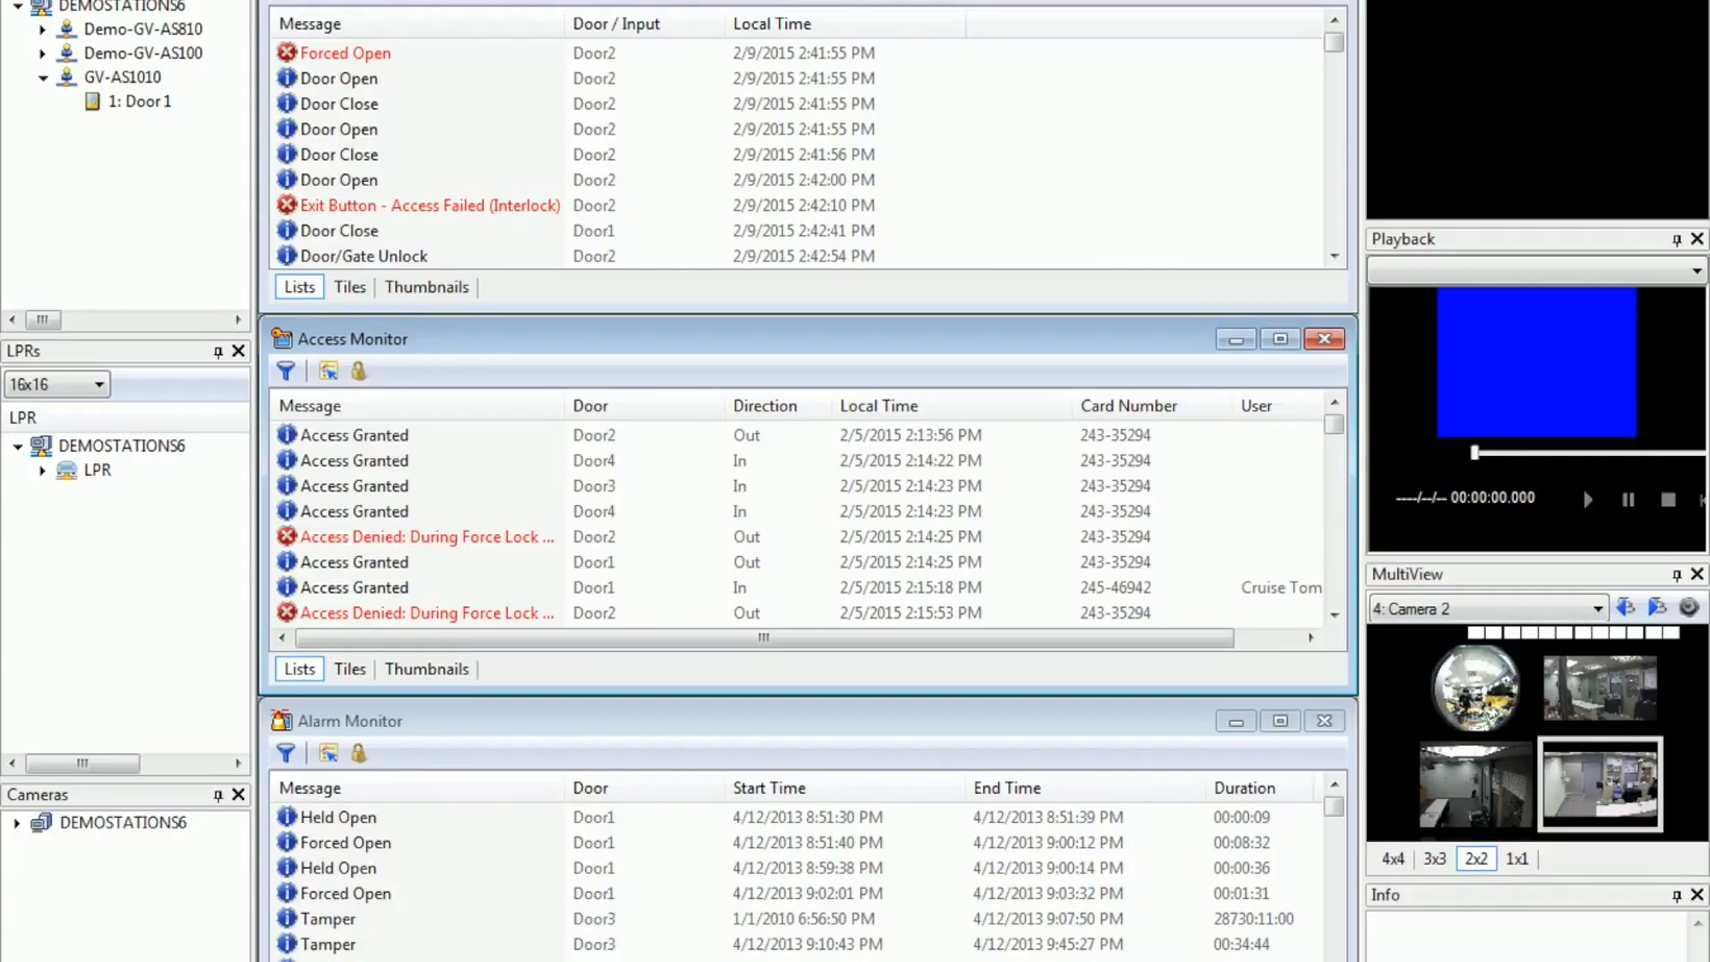
Step: Add a time zone with ID 2 named Sales Department 2
left_click(242, 0)
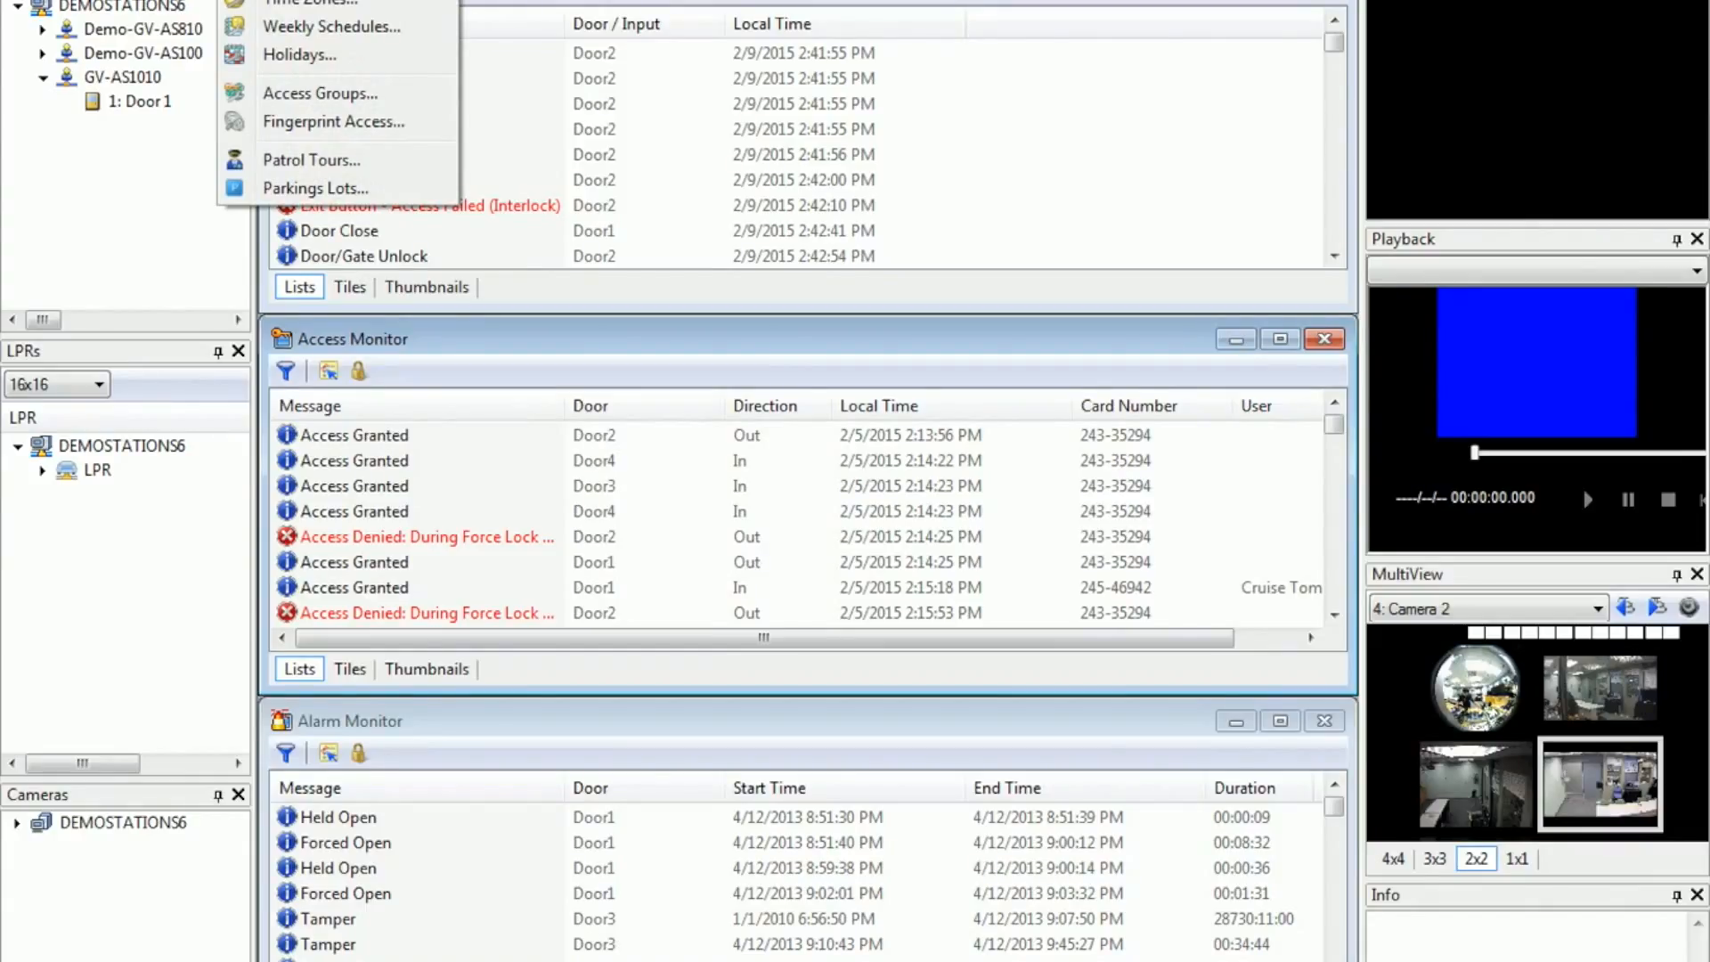
left_click(298, 3)
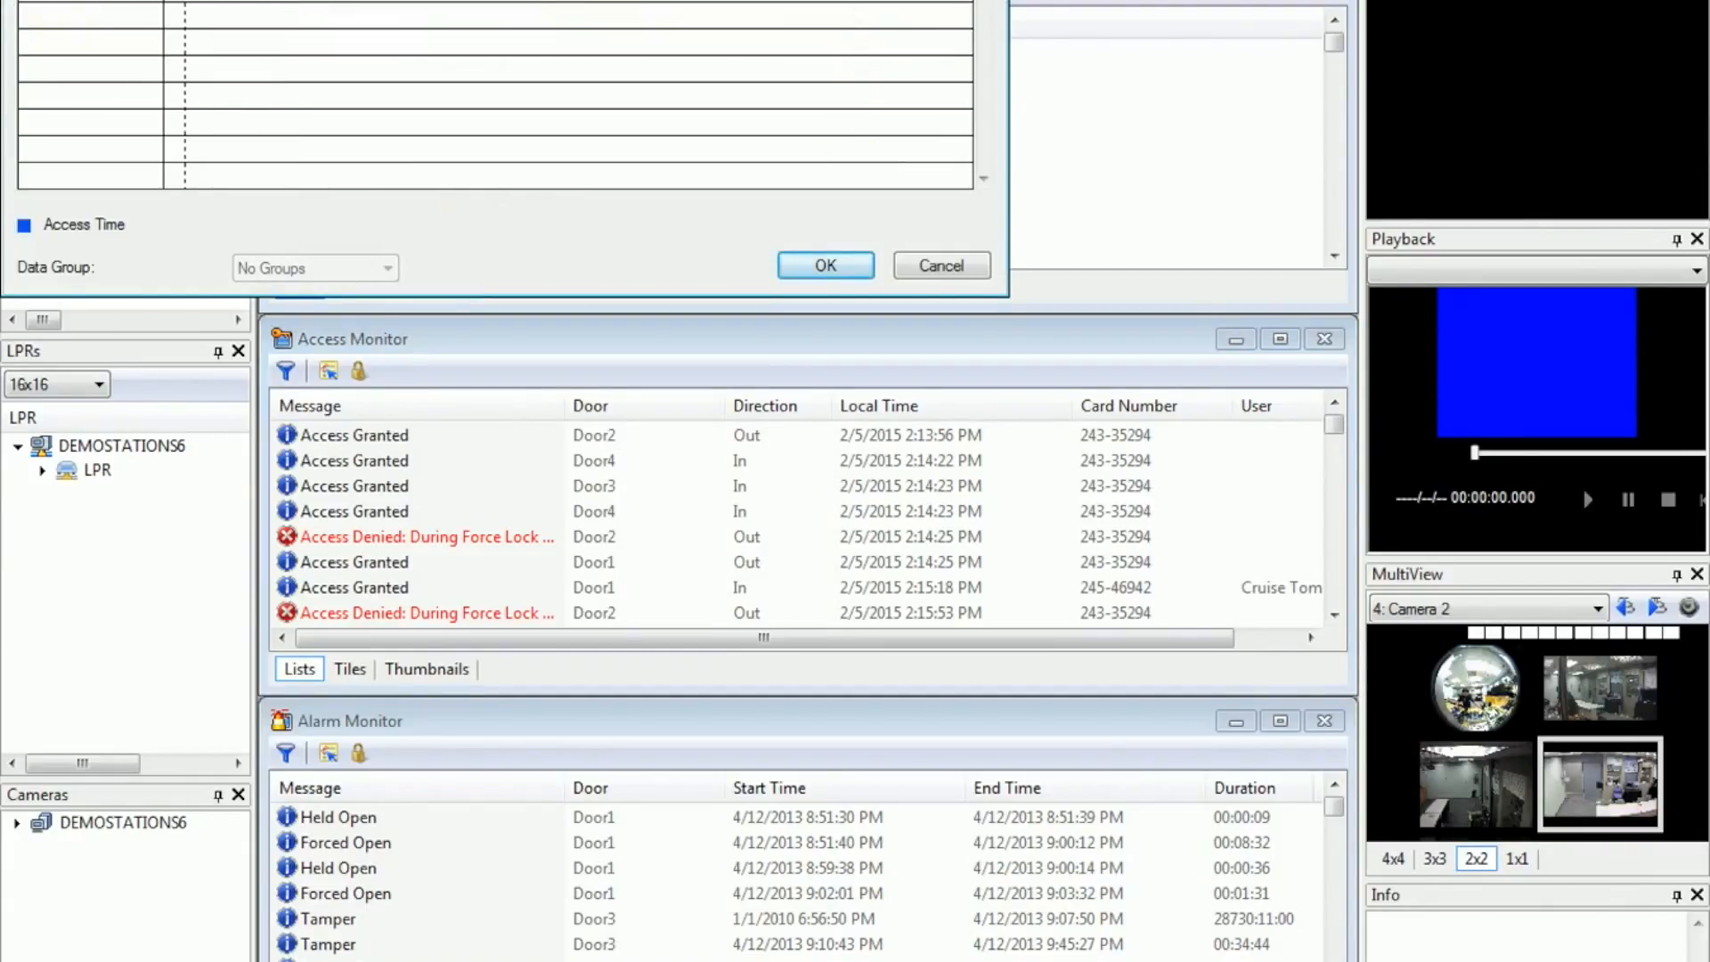
left_click_drag(491, 94, 245, 92)
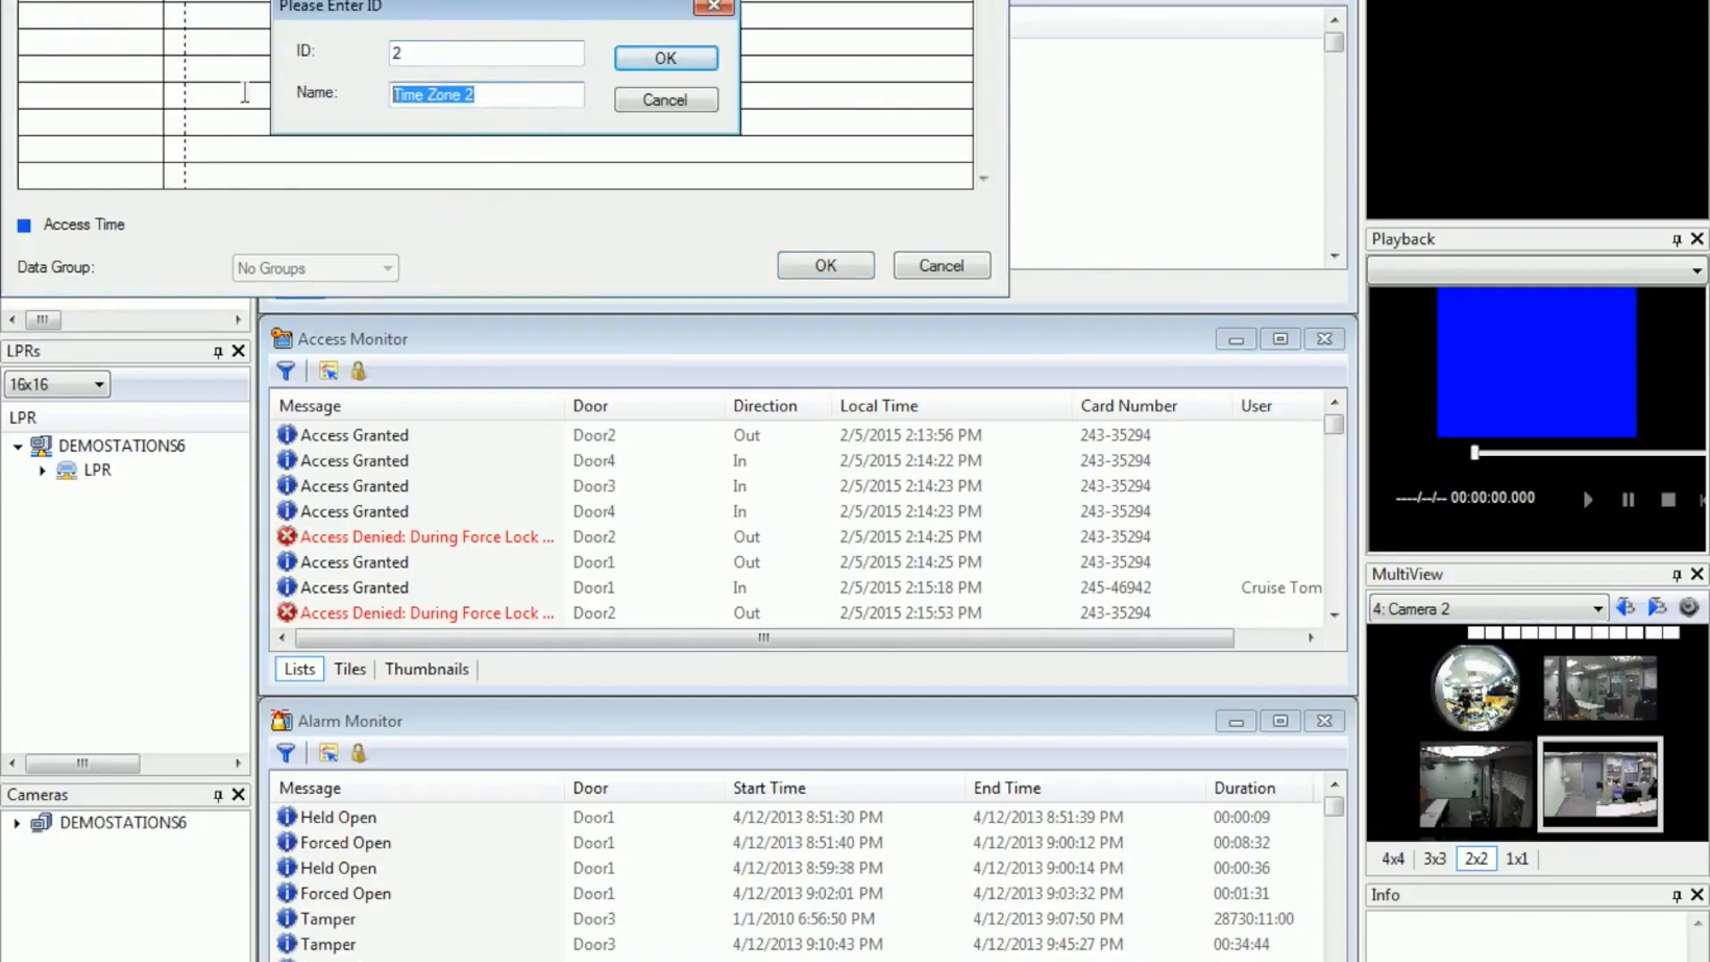
type("Sales Department")
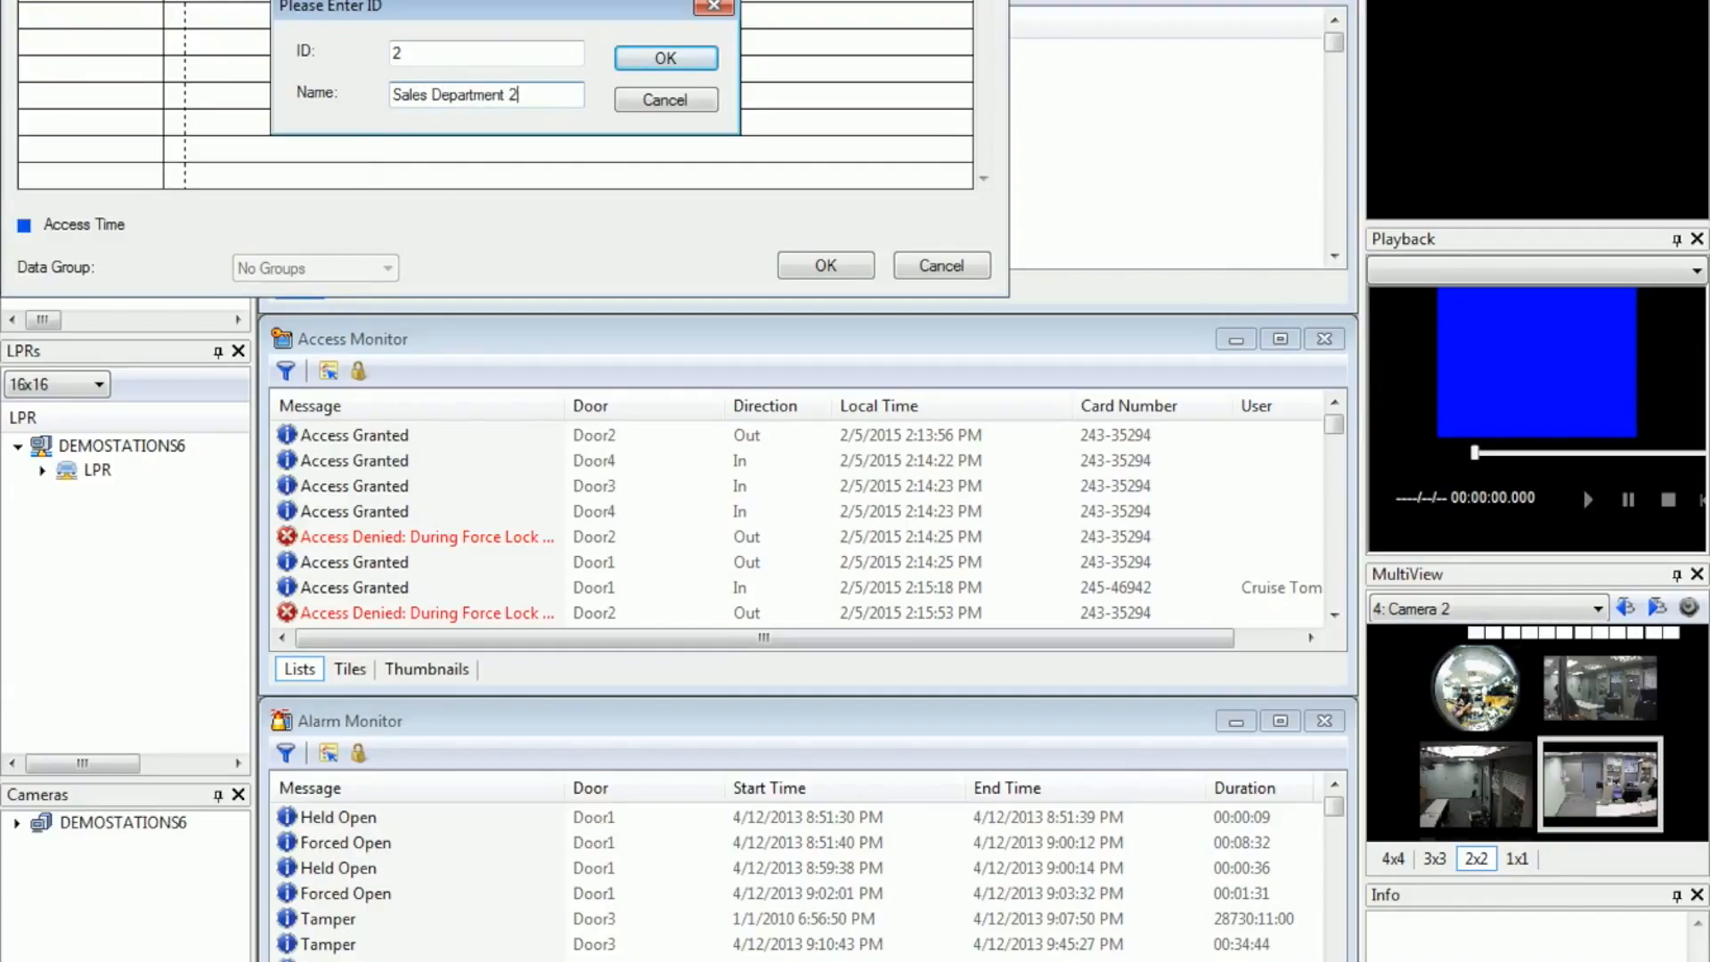
left_click(666, 56)
Step: Mark about the first 16 hours of the day as access time for the Sales Department 2 time zone and save it
left_click_drag(193, 19, 668, 31)
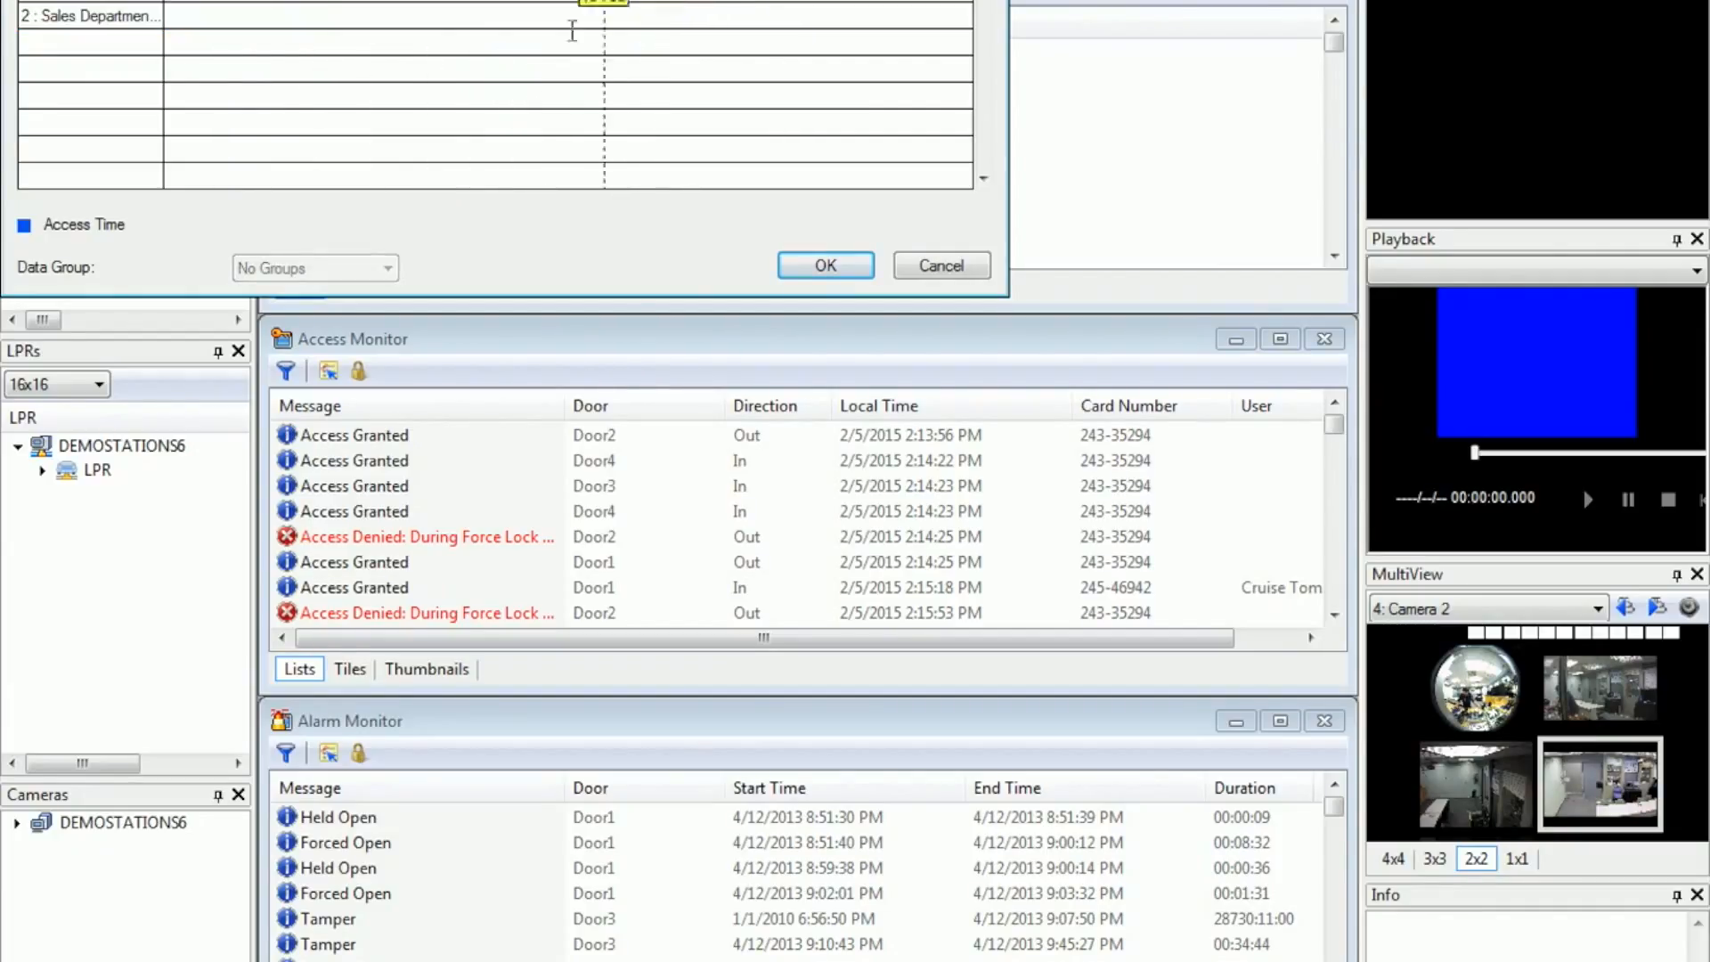
left_click_drag(186, 9, 699, 18)
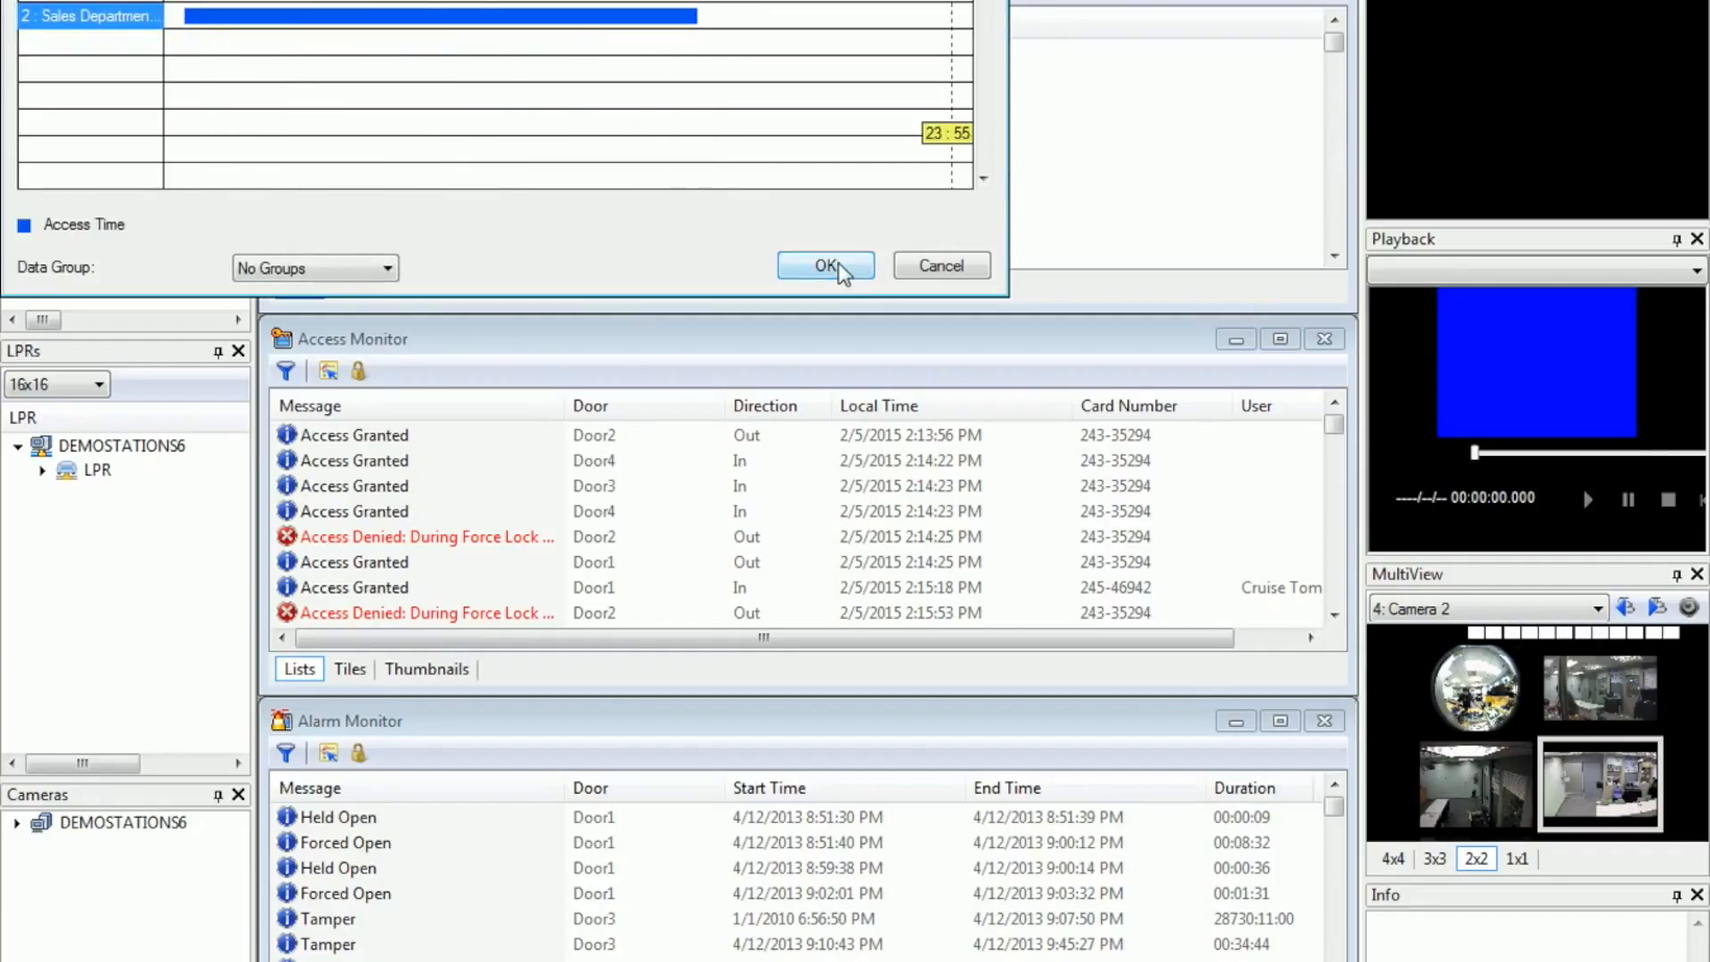
left_click(868, 269)
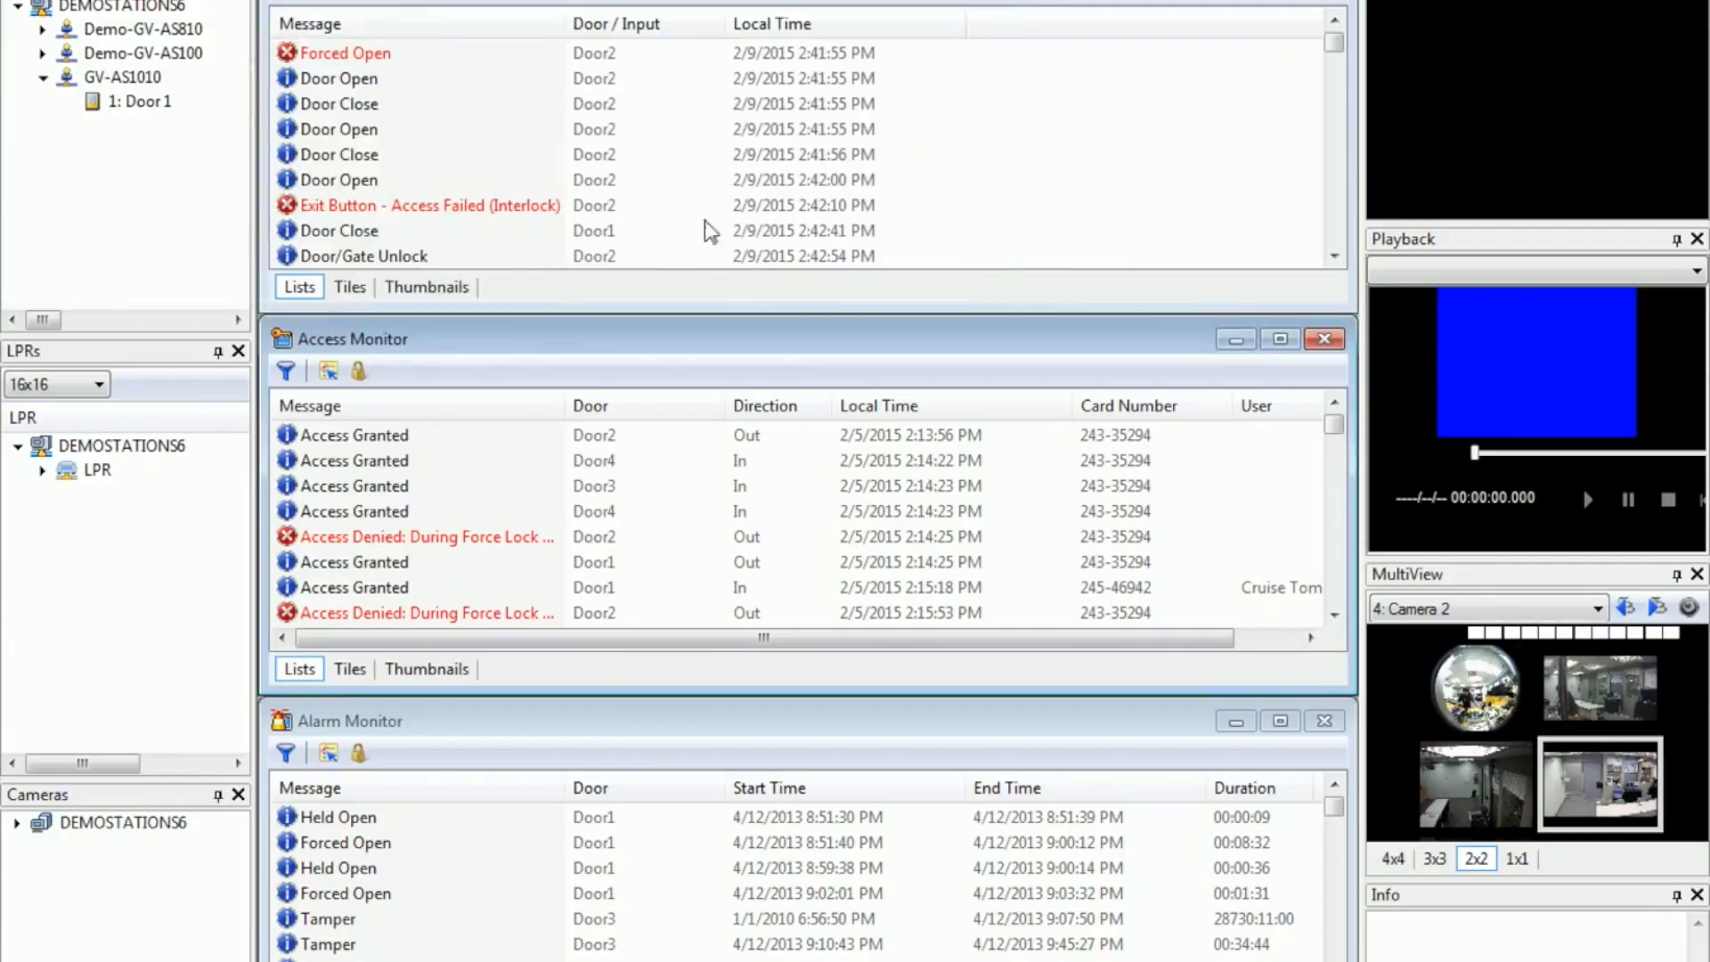
Step: Add a weekly schedule with ID 2 named Sales Department 2
left_click(242, 0)
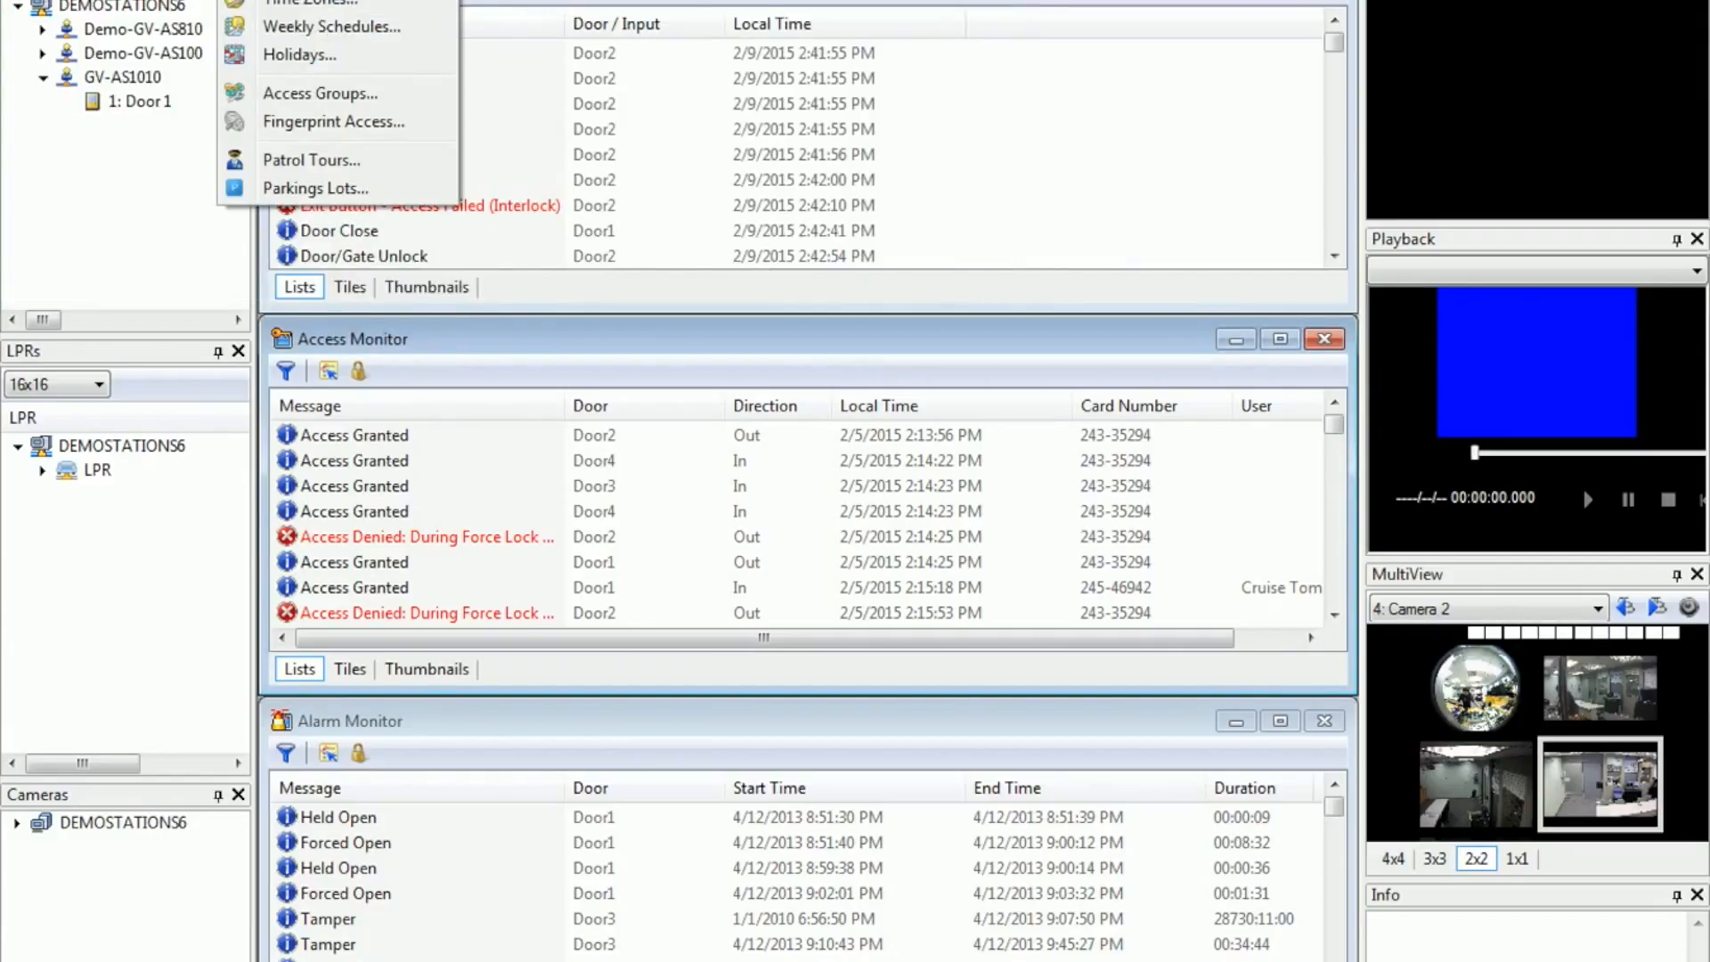
left_click(325, 30)
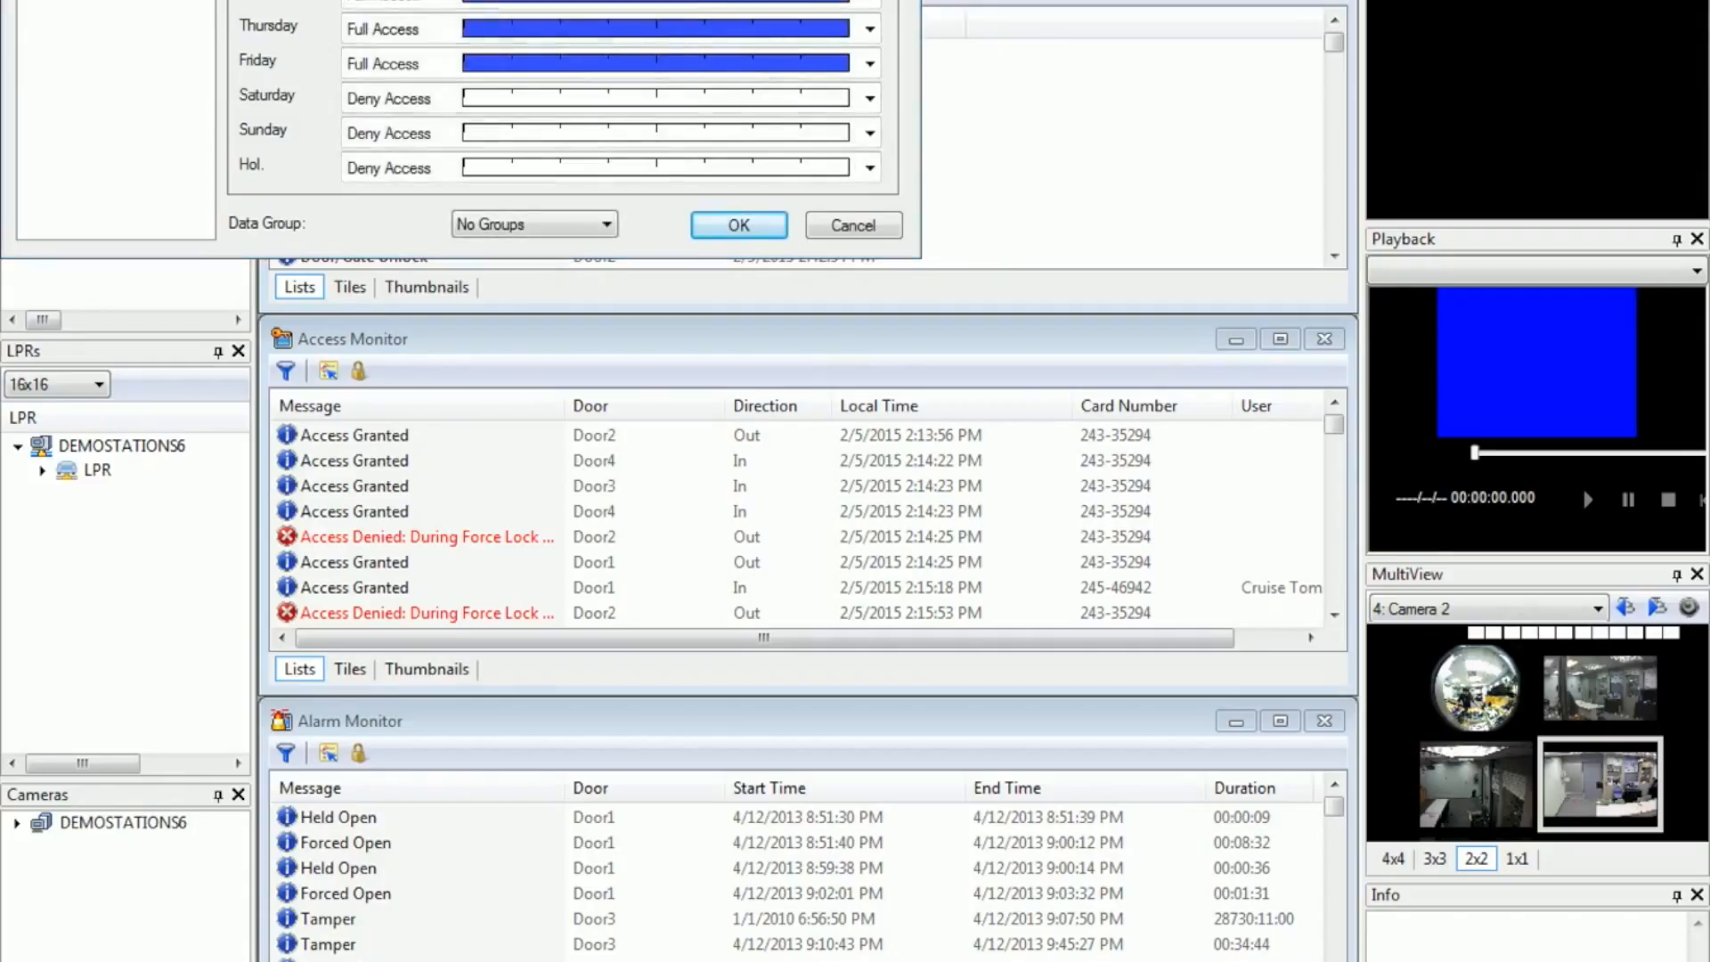
key("Tab")
type("Sales Department")
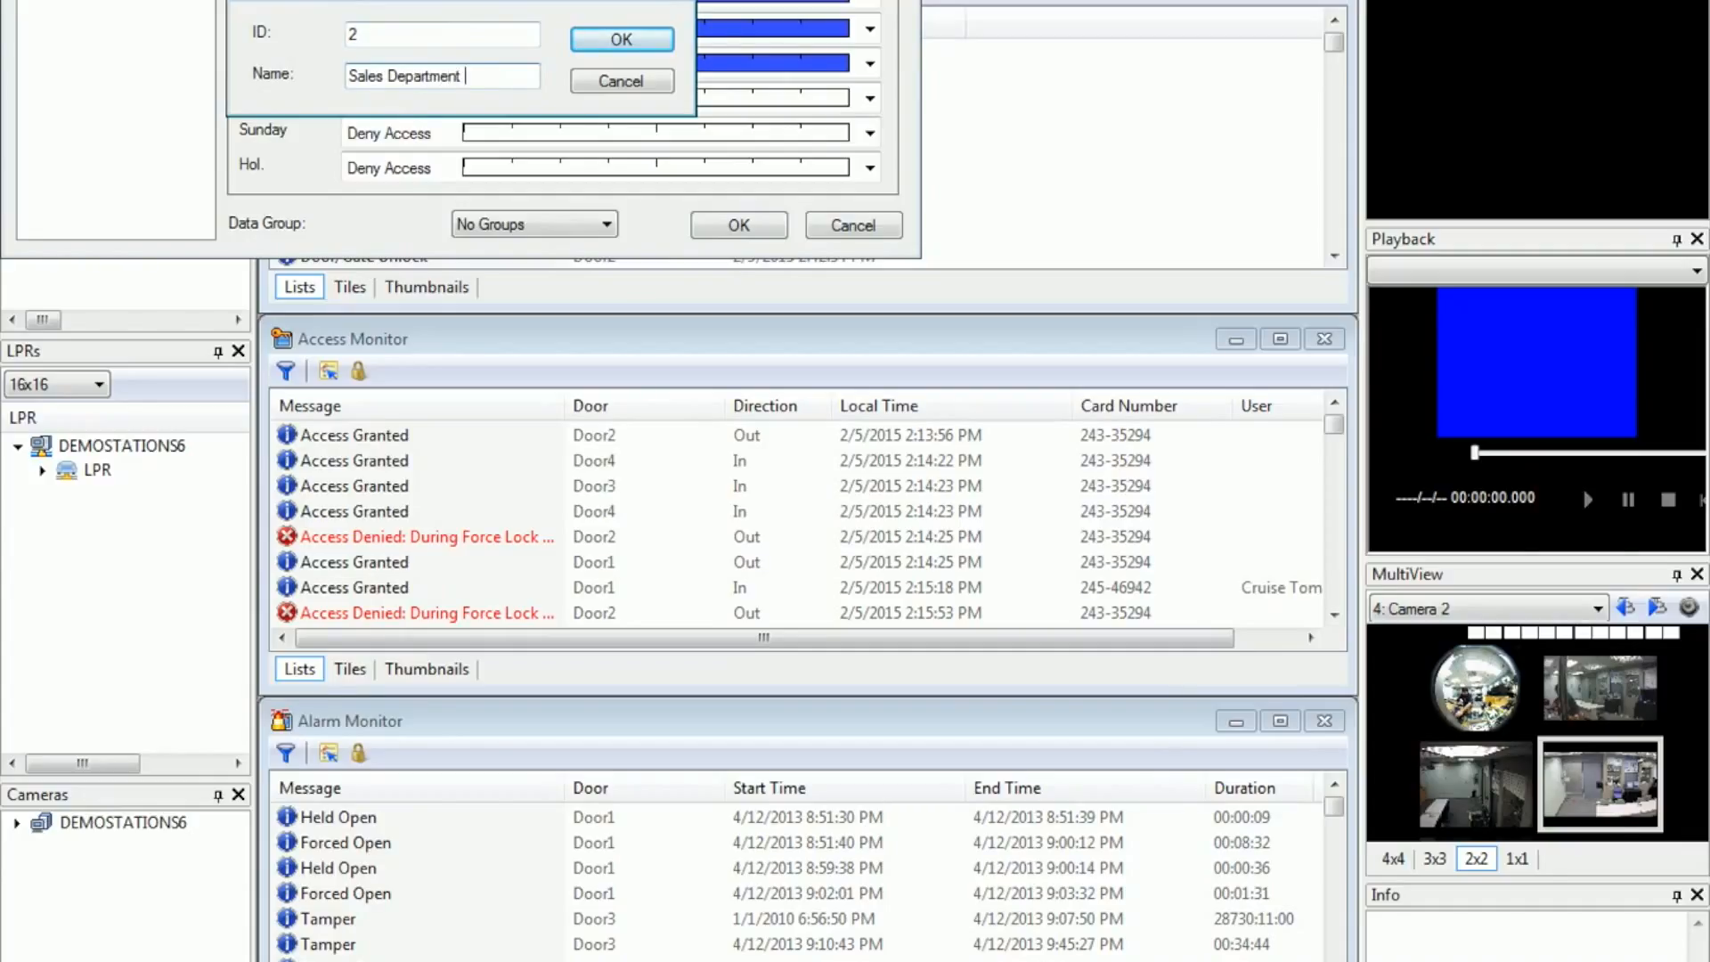
type(" 2")
left_click(623, 41)
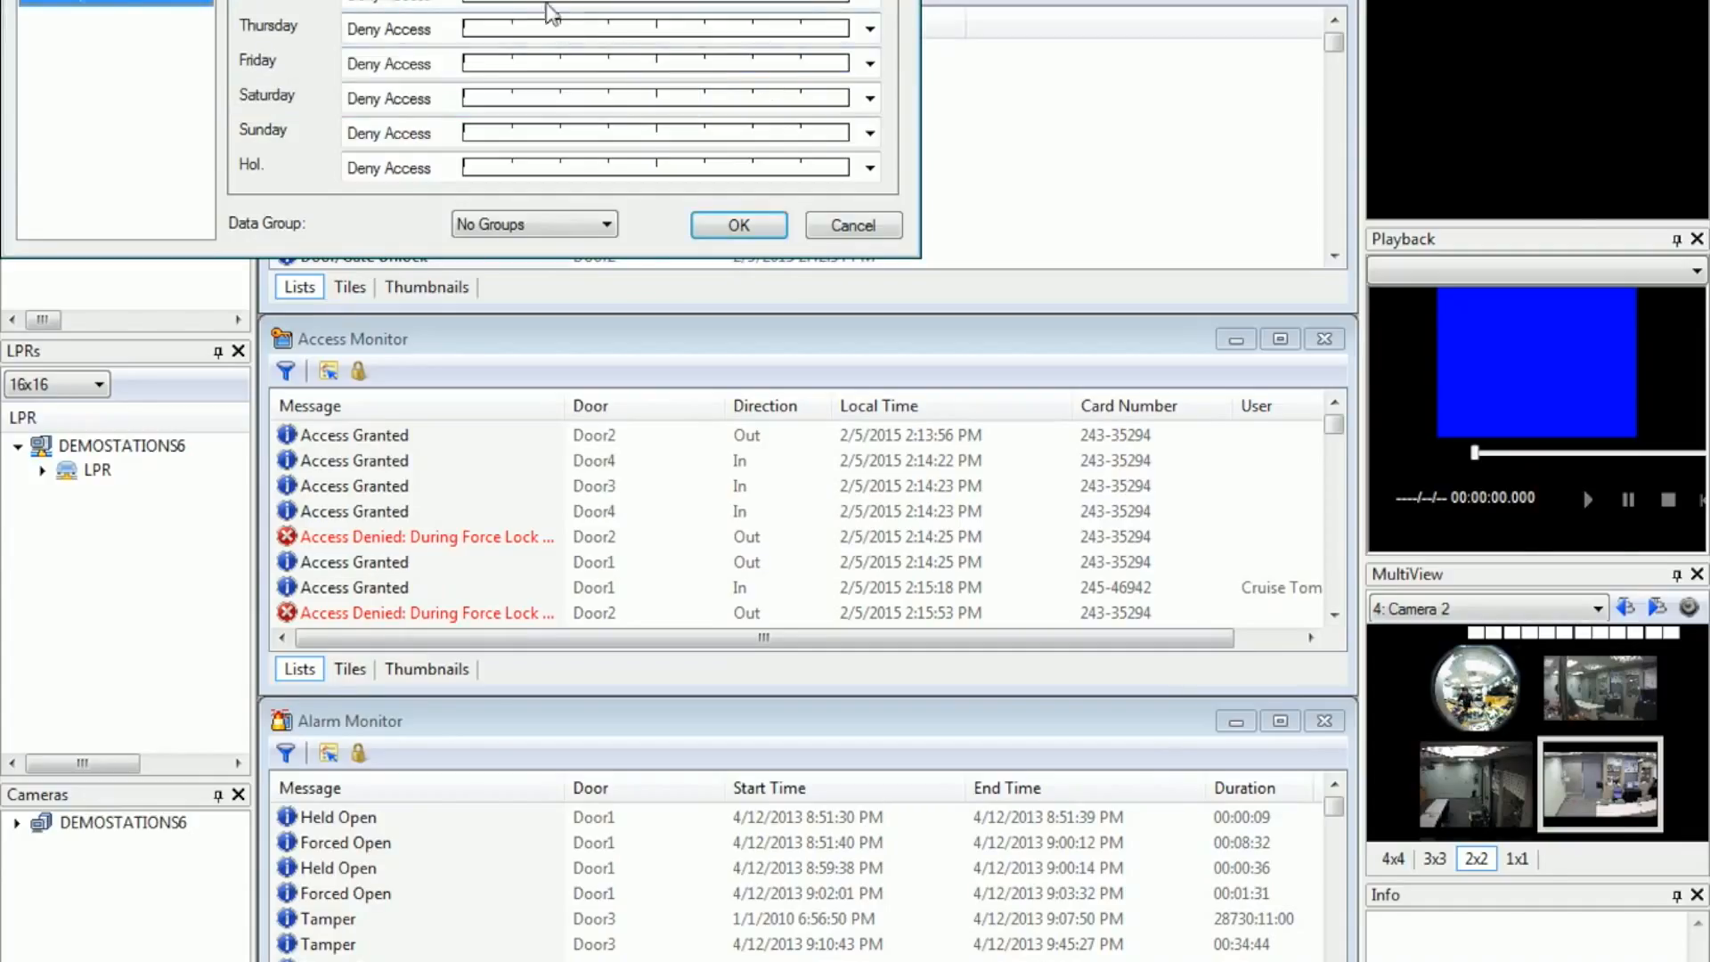
Step: Assign the Sales Department 2 time zone to the weekdays through Friday in the new weekly schedule and save it
left_click(481, 5)
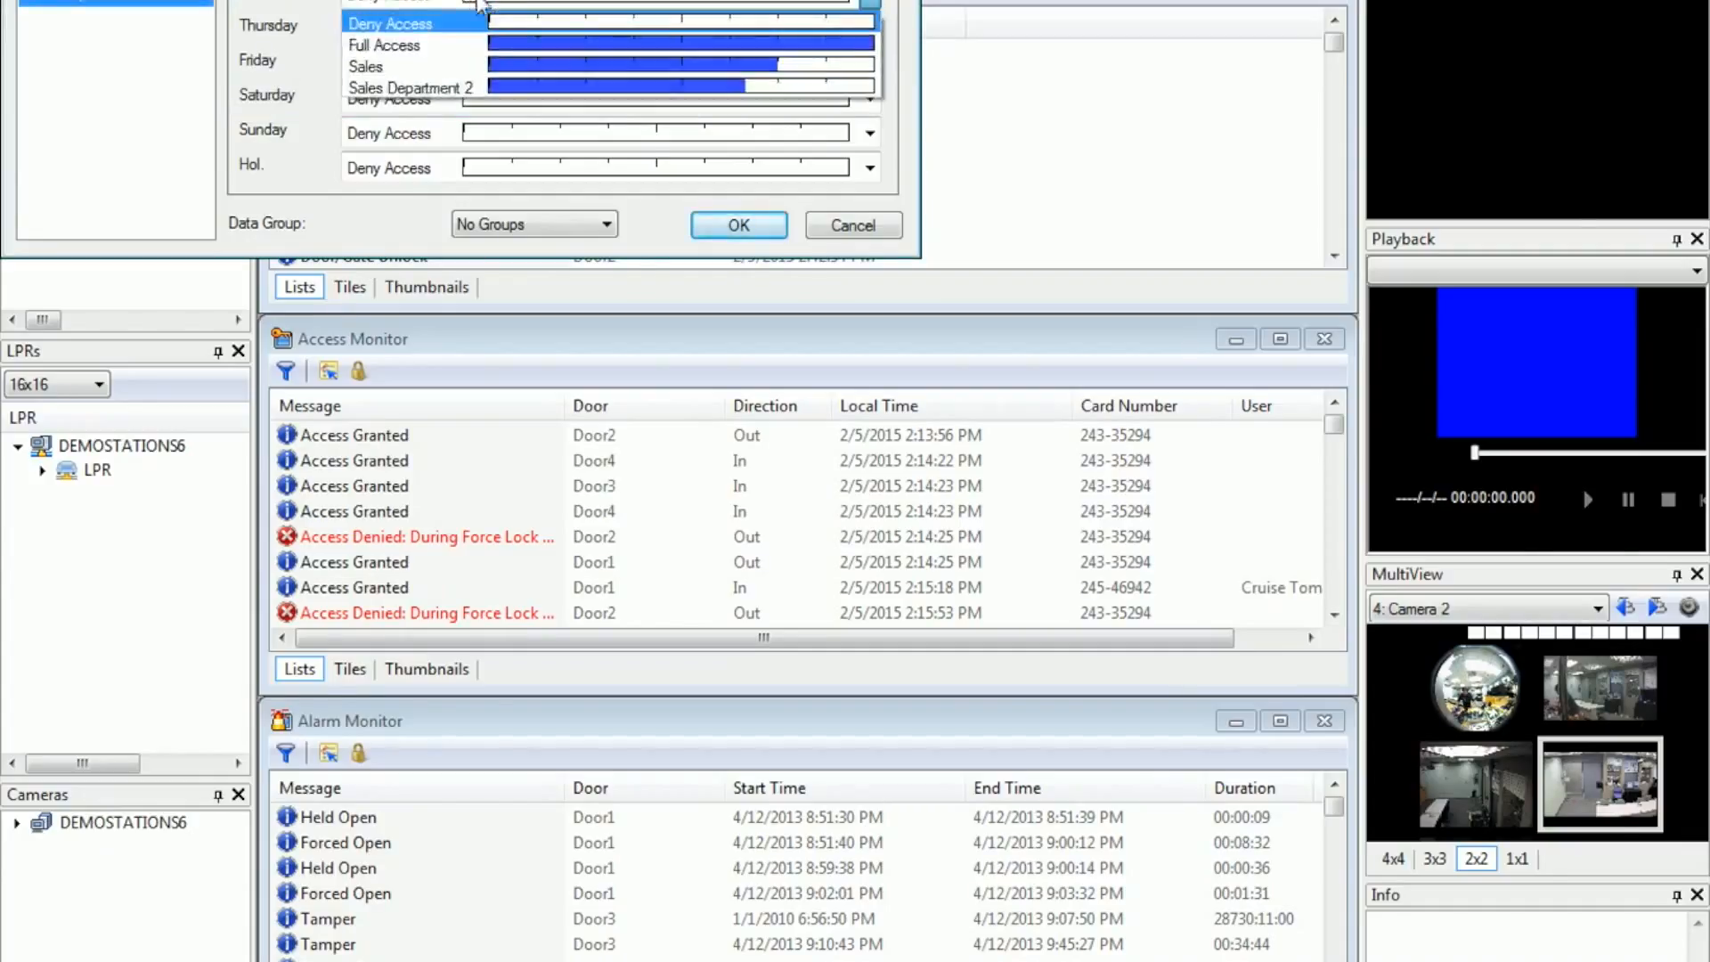
left_click(526, 62)
left_click(481, 5)
left_click(547, 46)
left_click(525, 36)
left_click(525, 122)
left_click(521, 63)
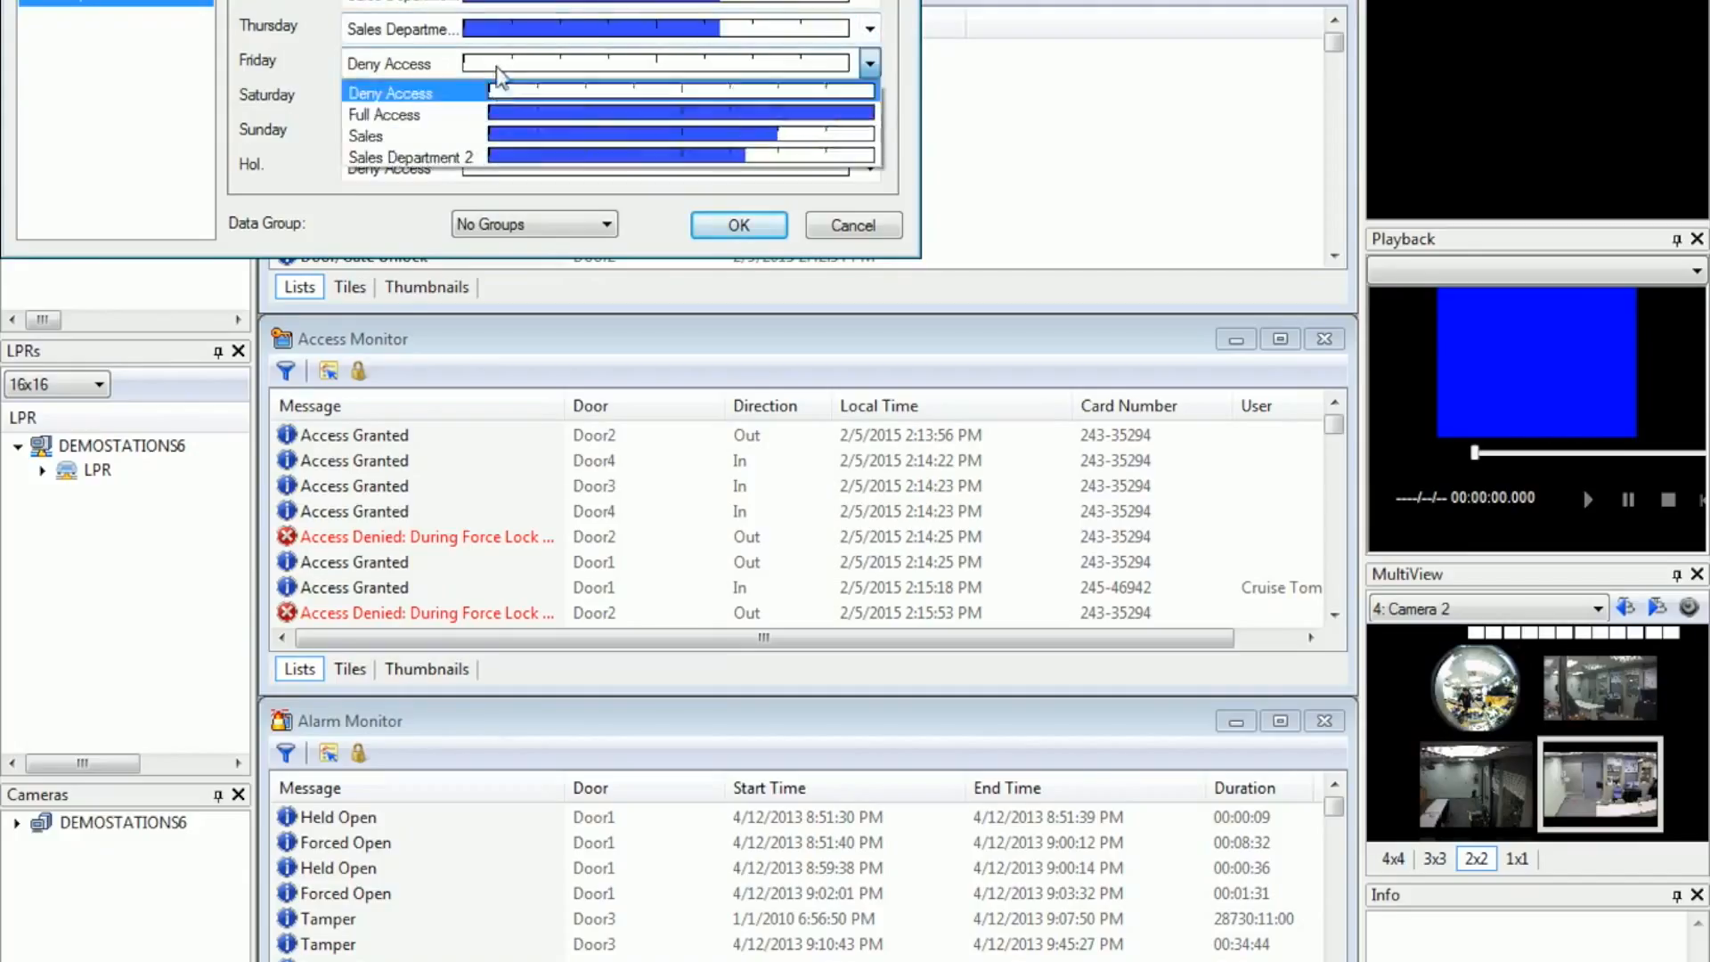
left_click(515, 152)
left_click(739, 226)
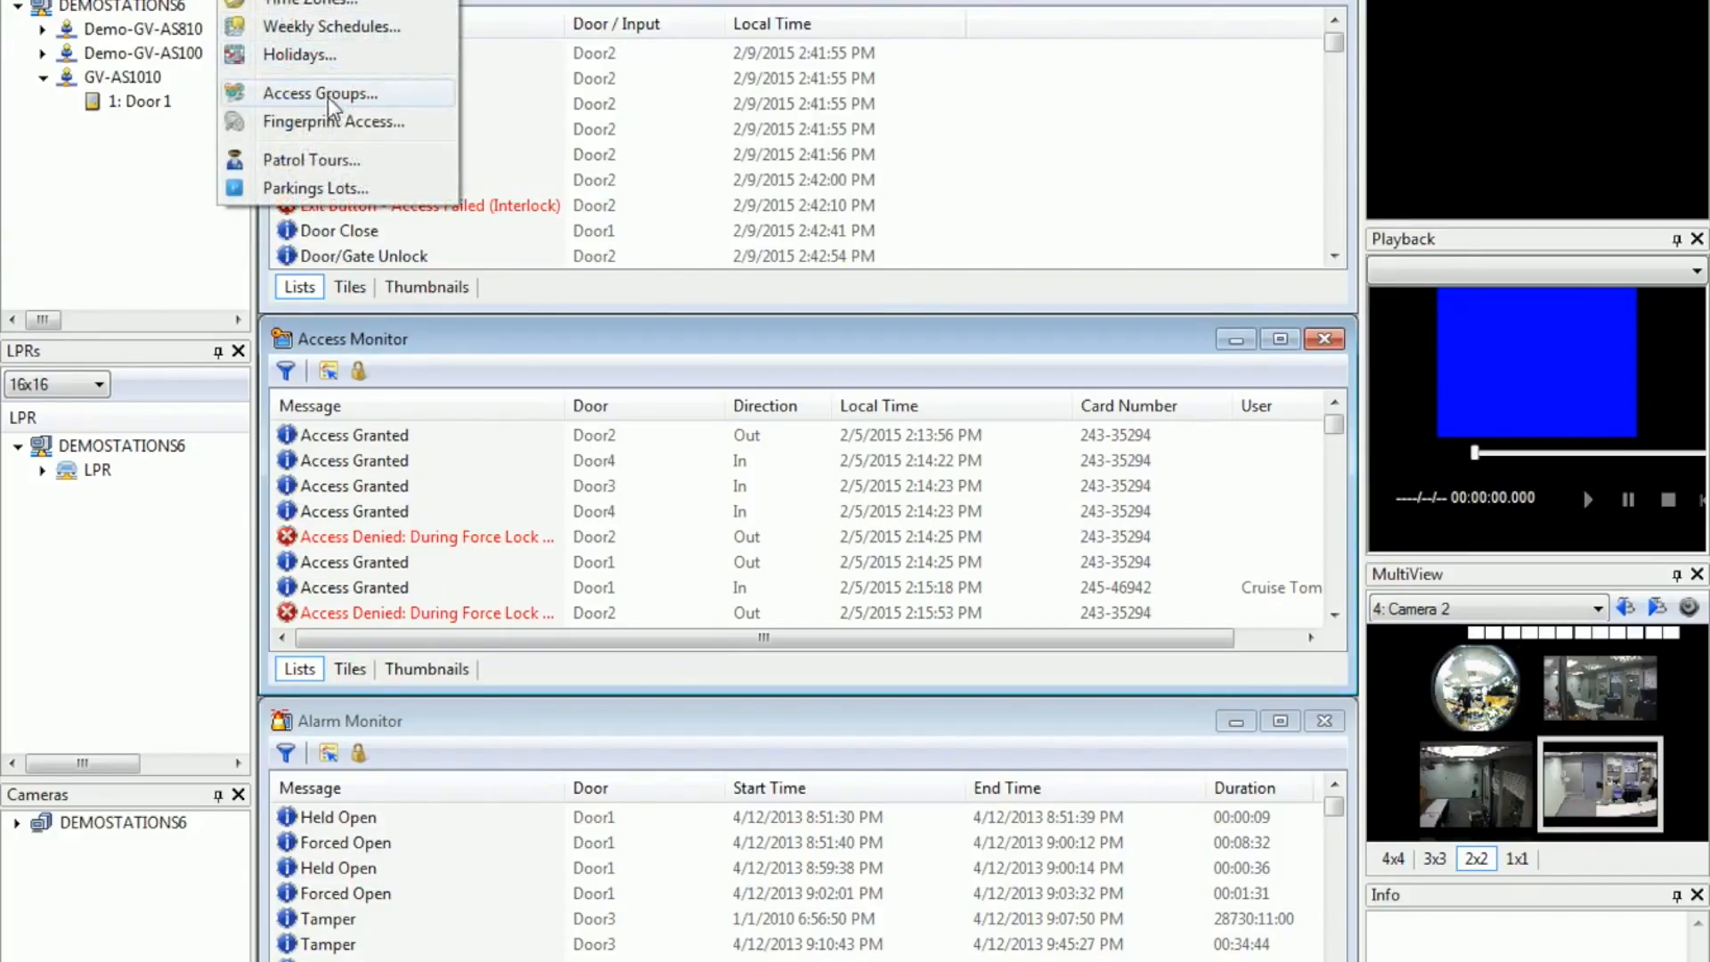
Step: Check the holiday settings and close them
left_click(334, 61)
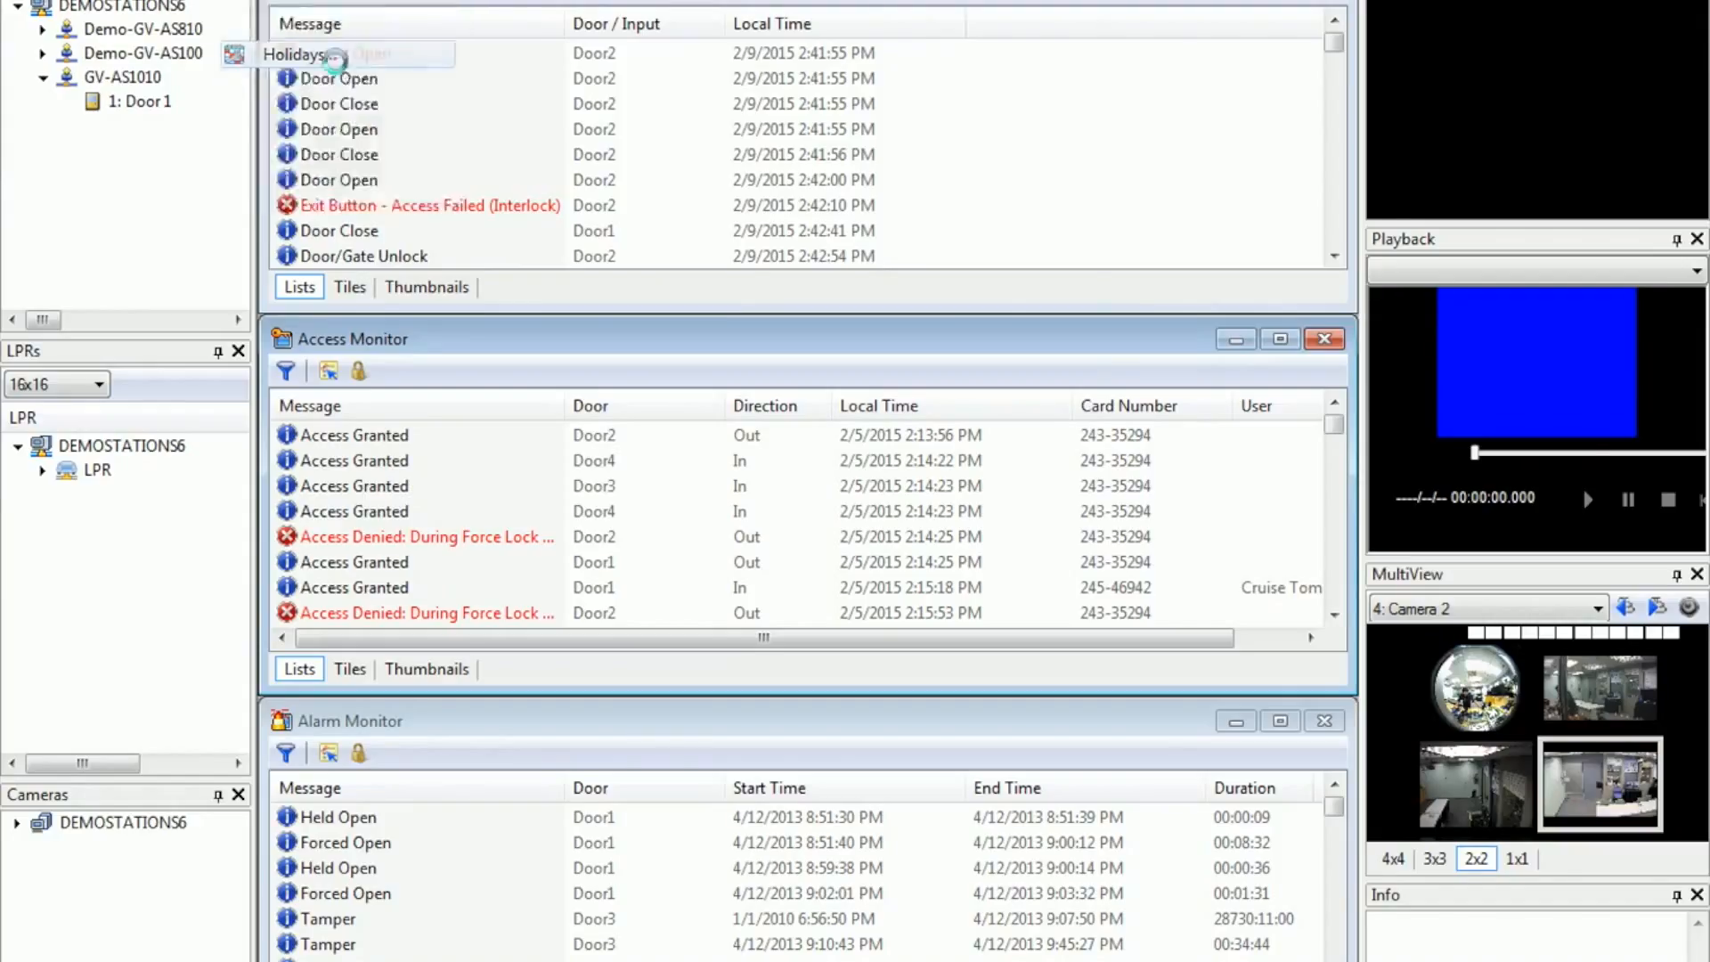
left_click(617, 460)
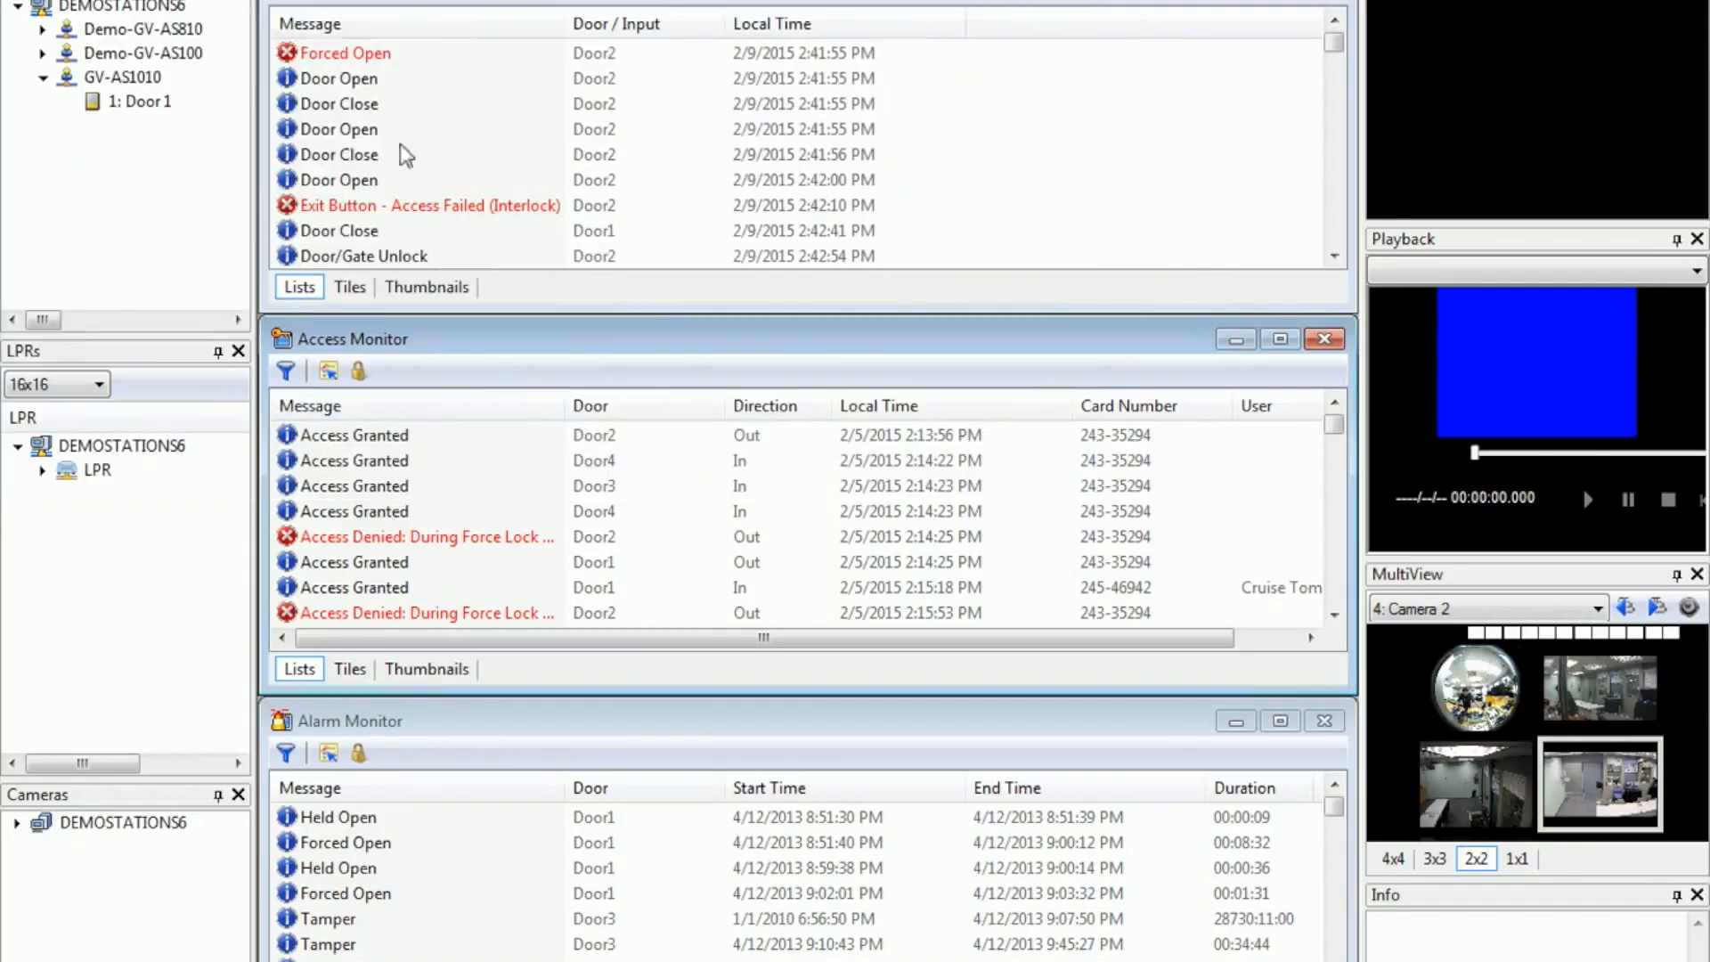
Step: Create a new access group and name it Sales Department 2
left_click(240, 0)
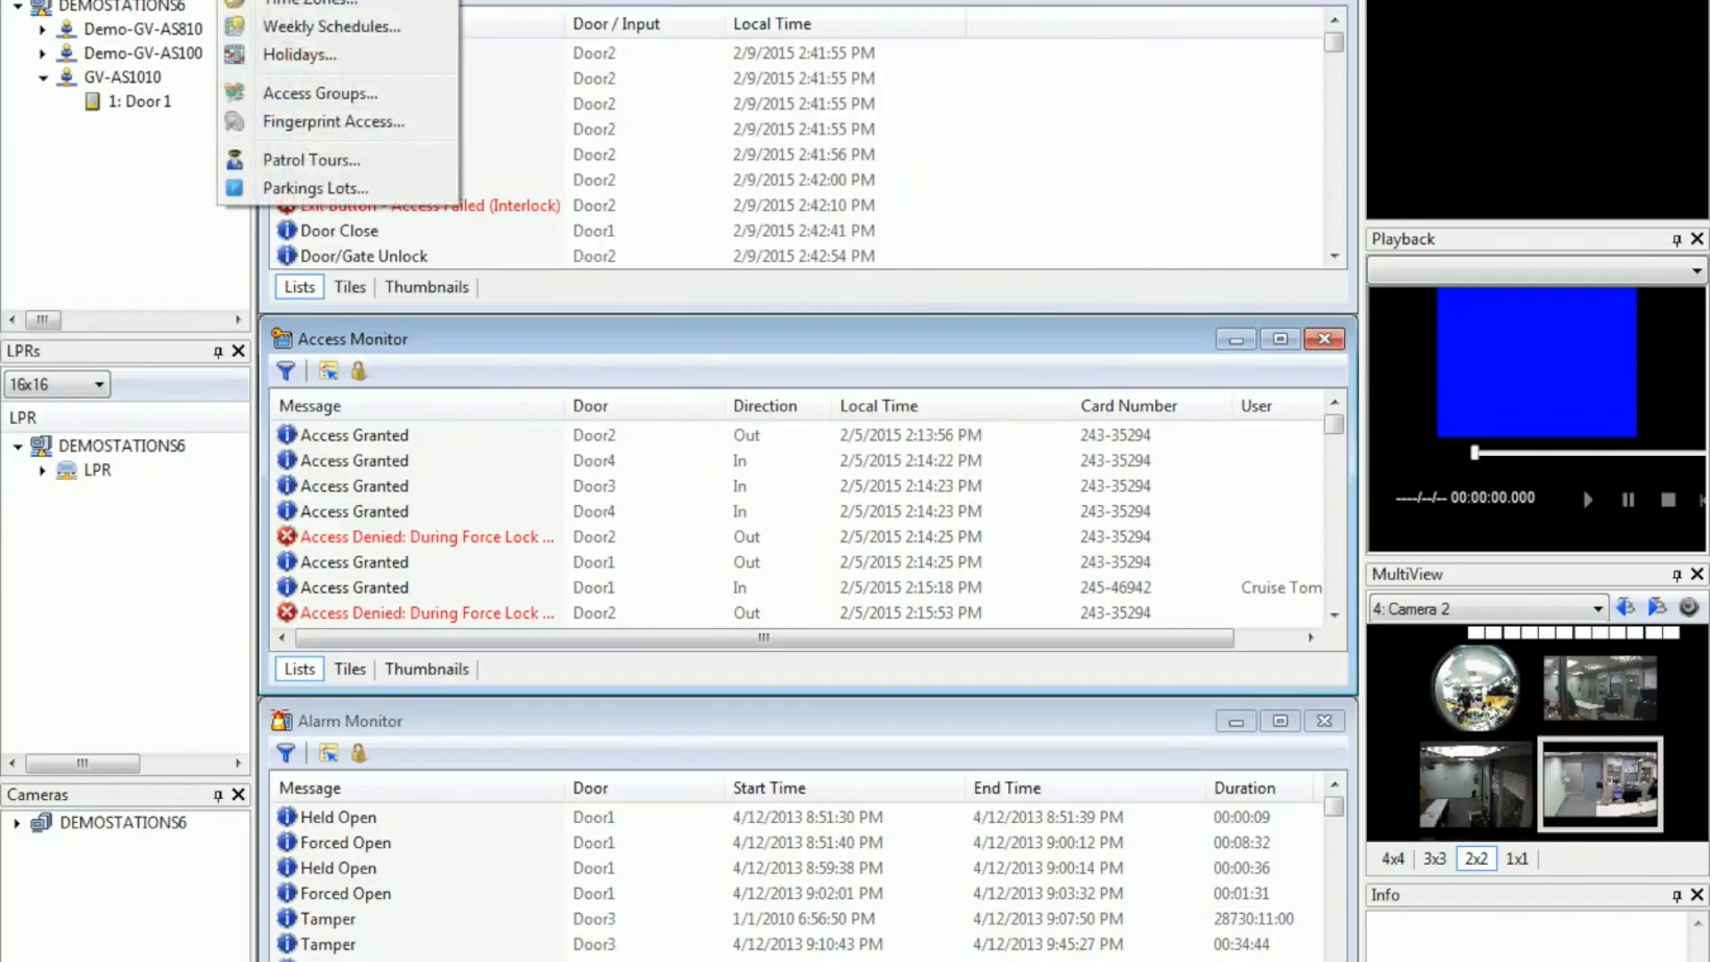
left_click(335, 92)
left_click(635, 80)
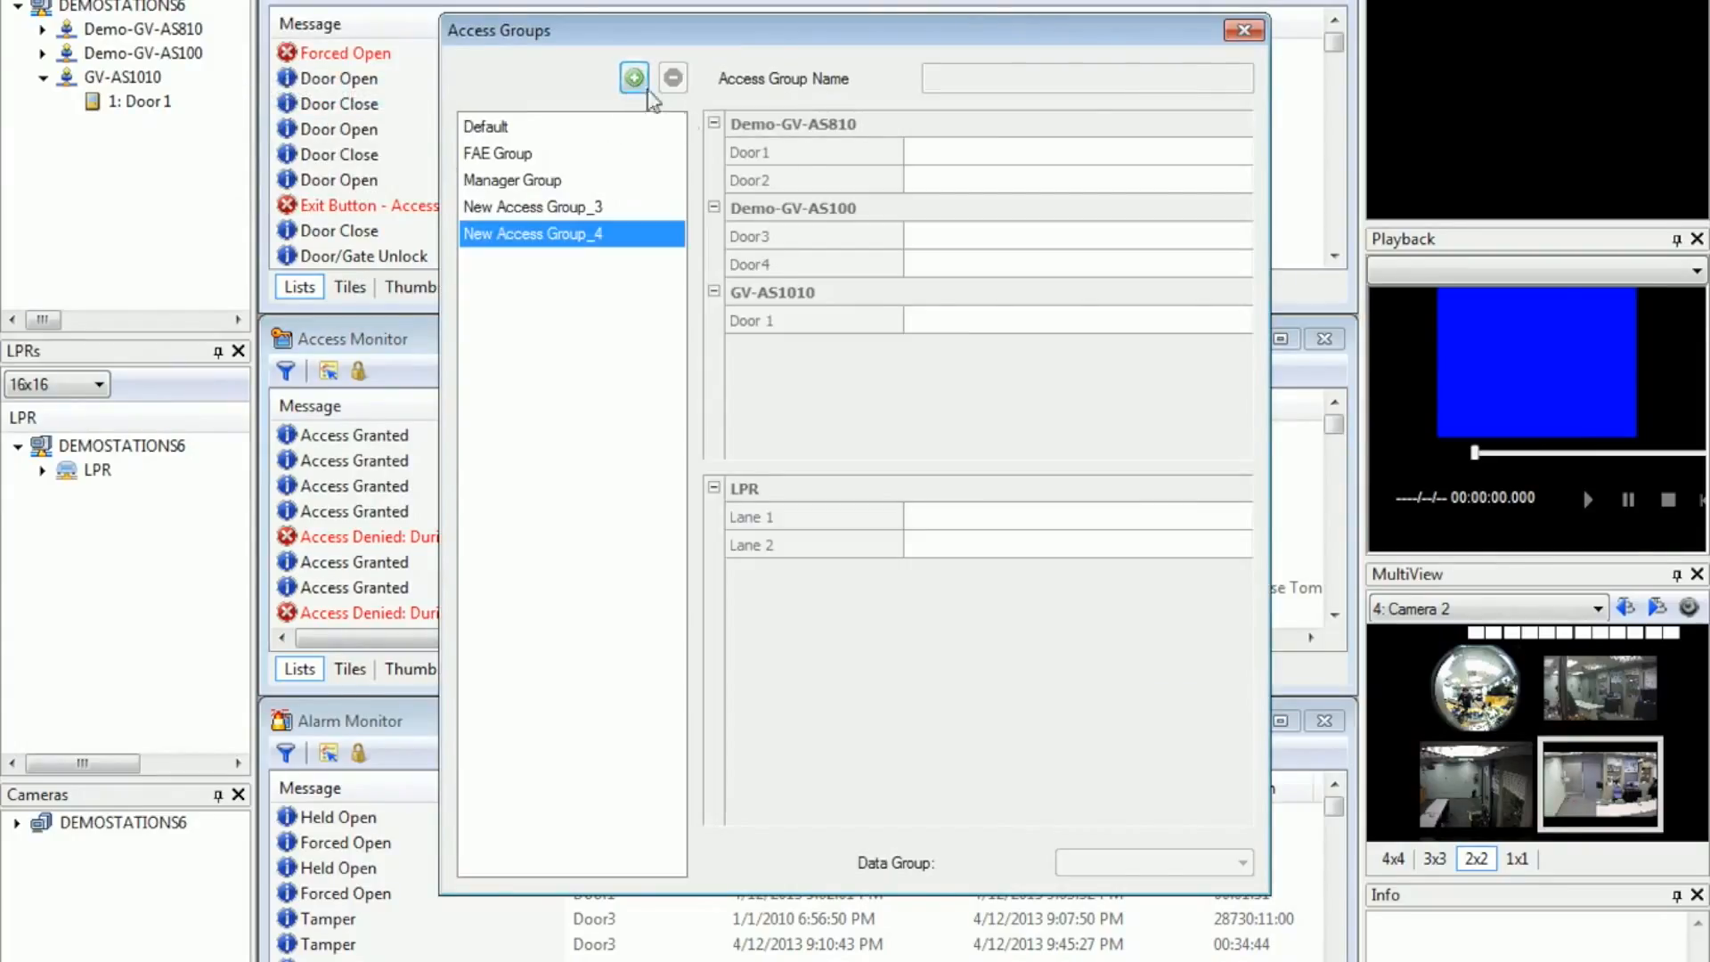
left_click(633, 234)
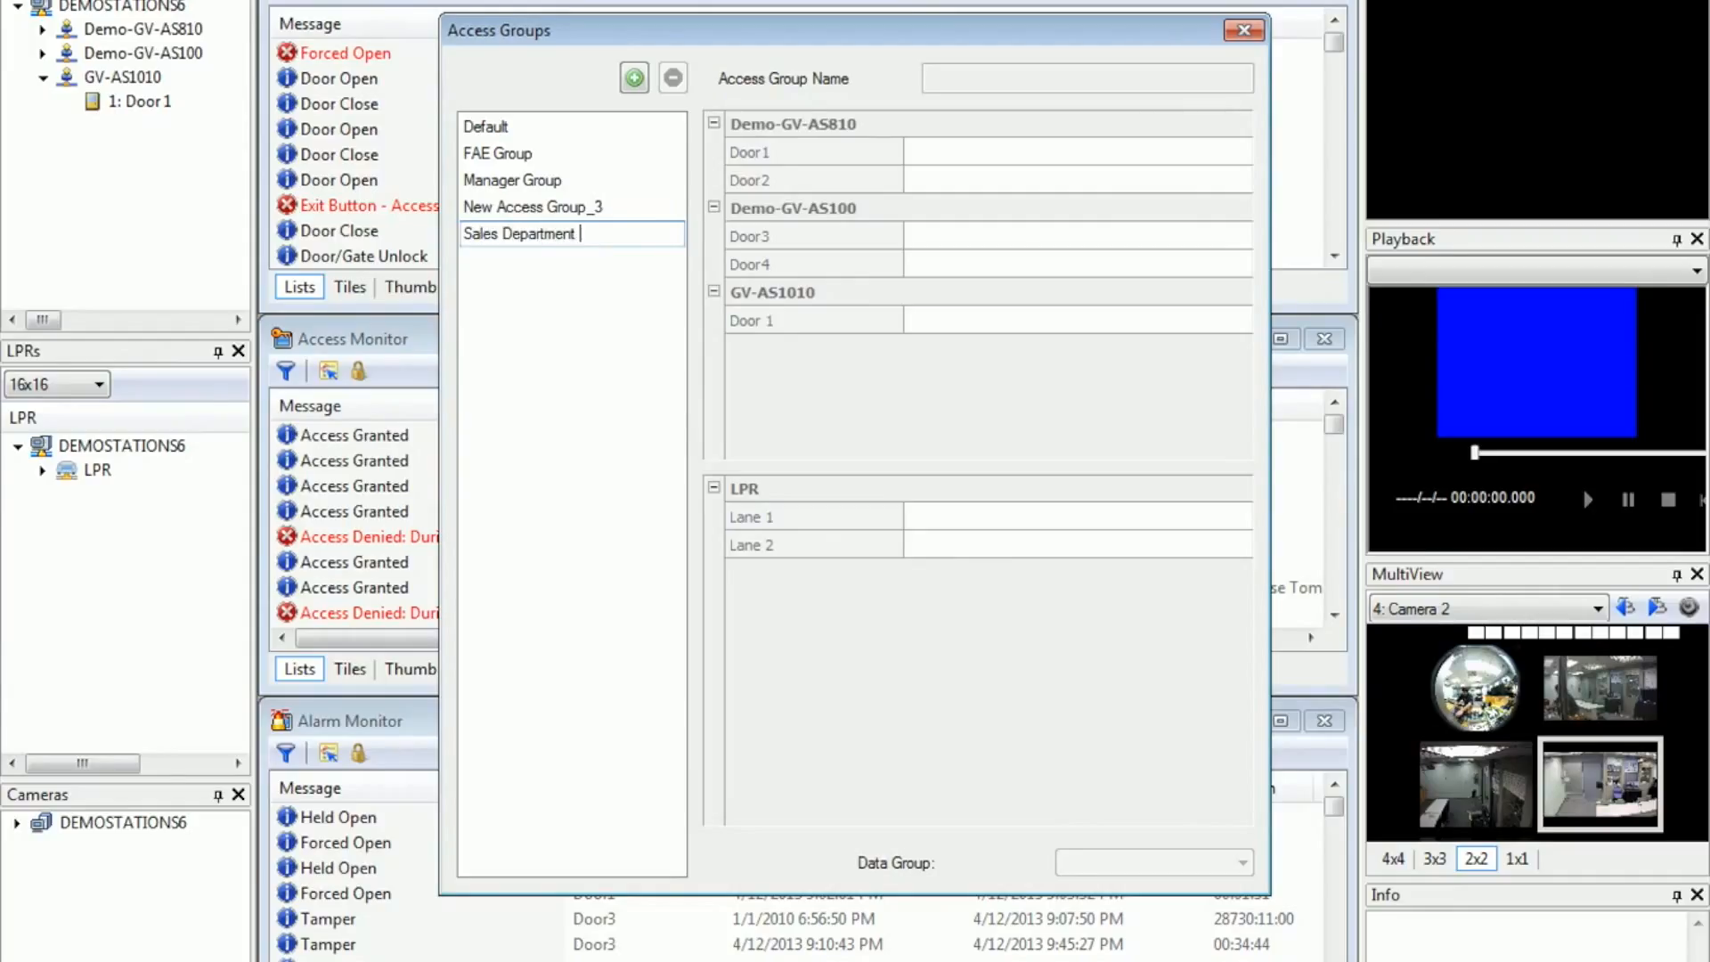
key("Escape")
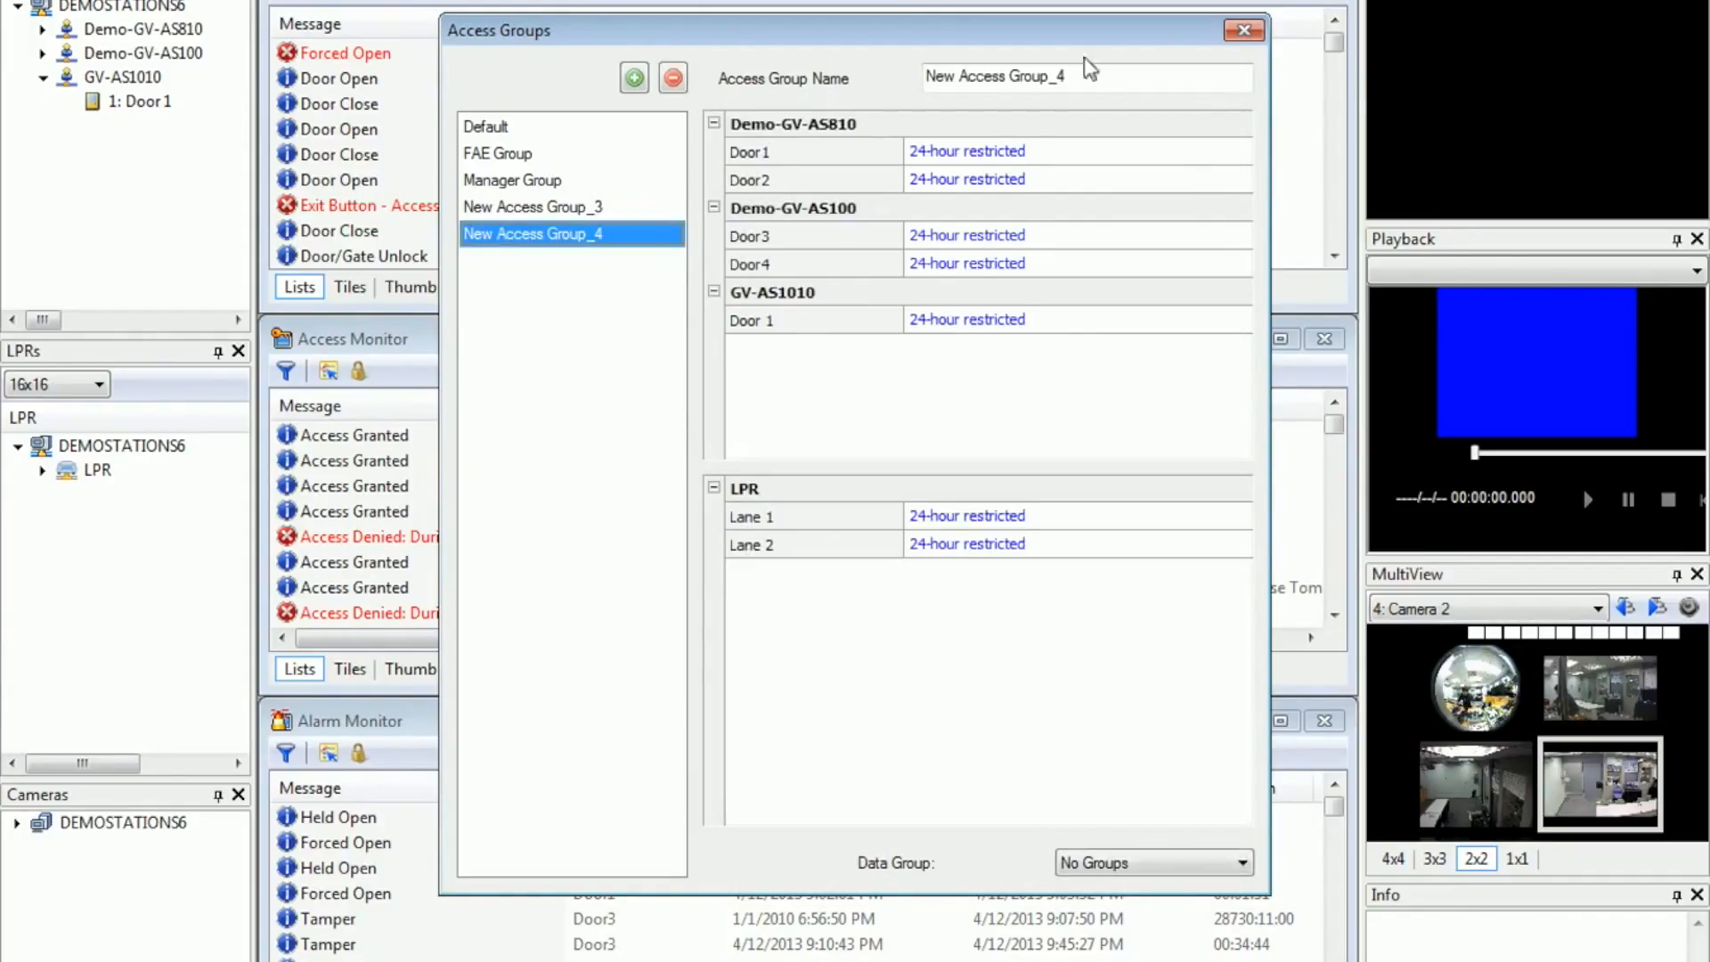
left_click_drag(1132, 74, 682, 46)
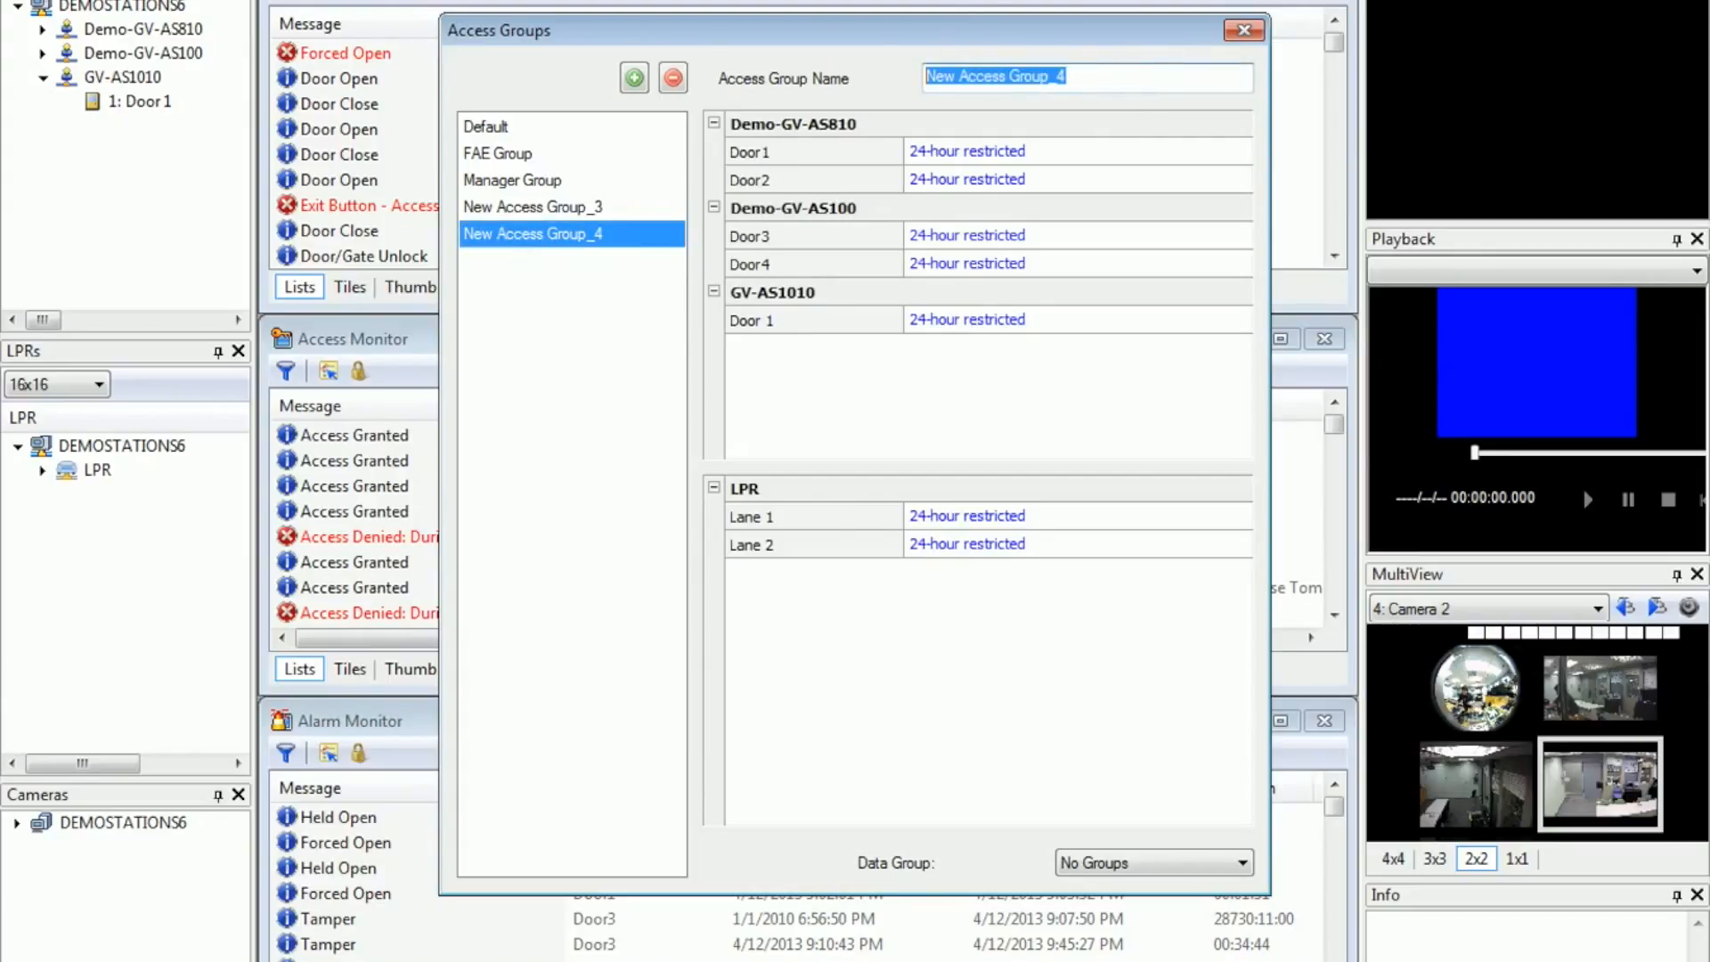
type("Sales D")
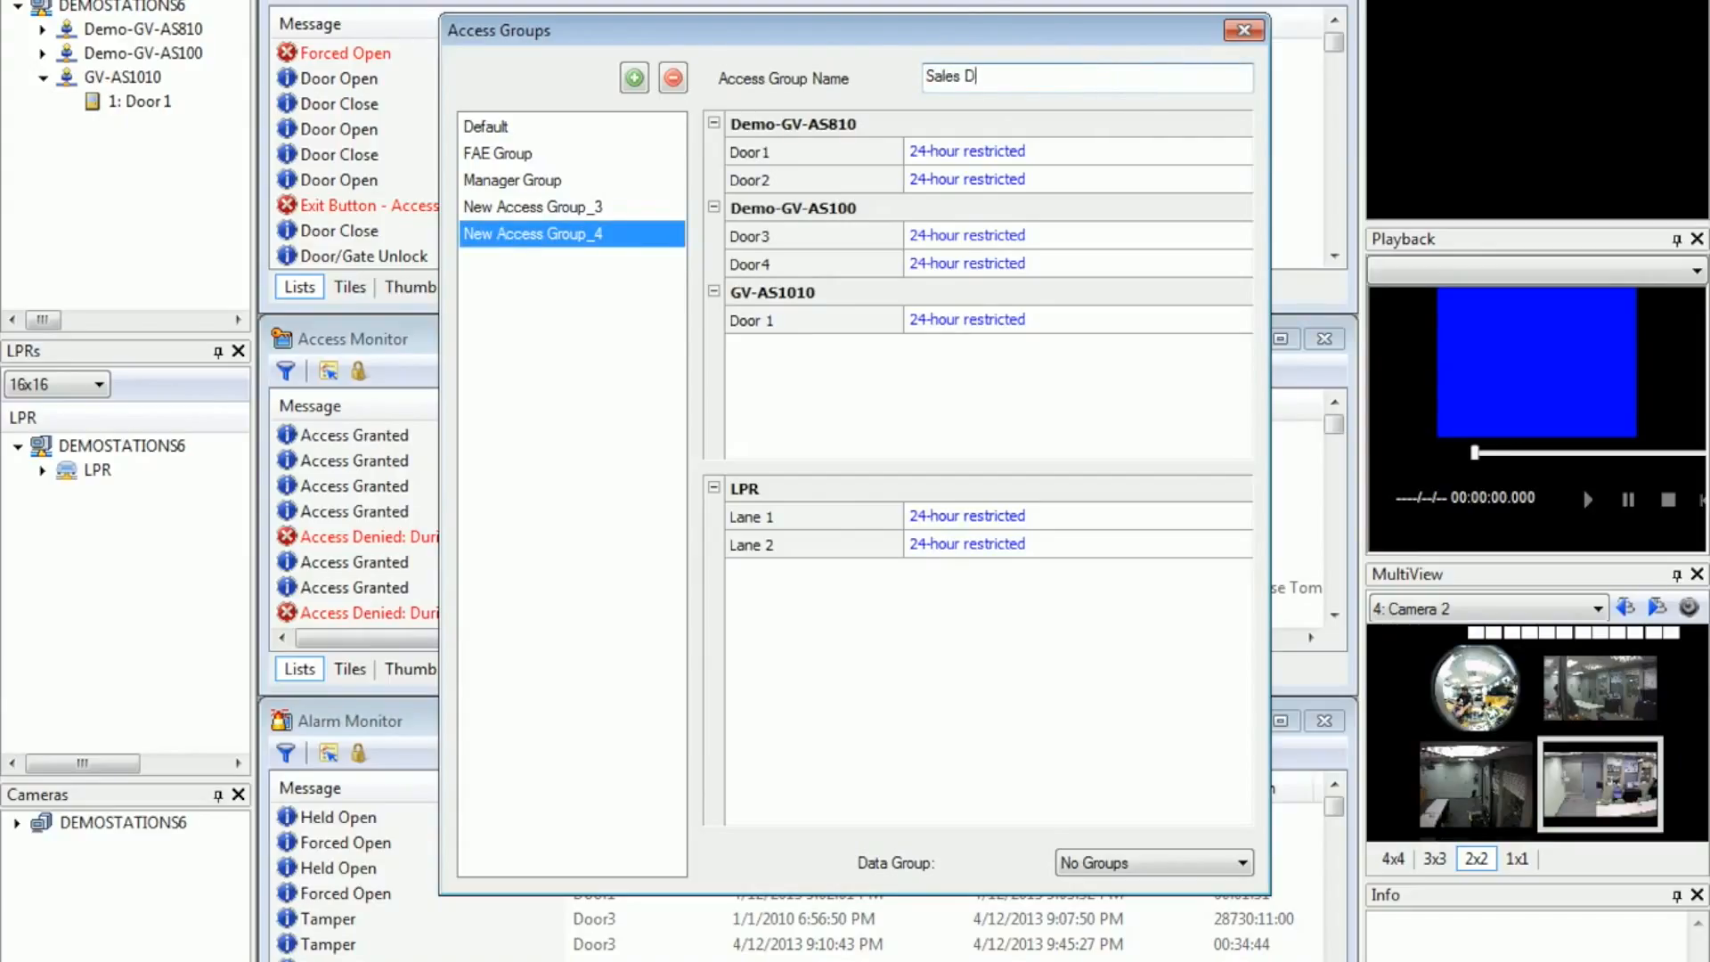
type("epartment 2")
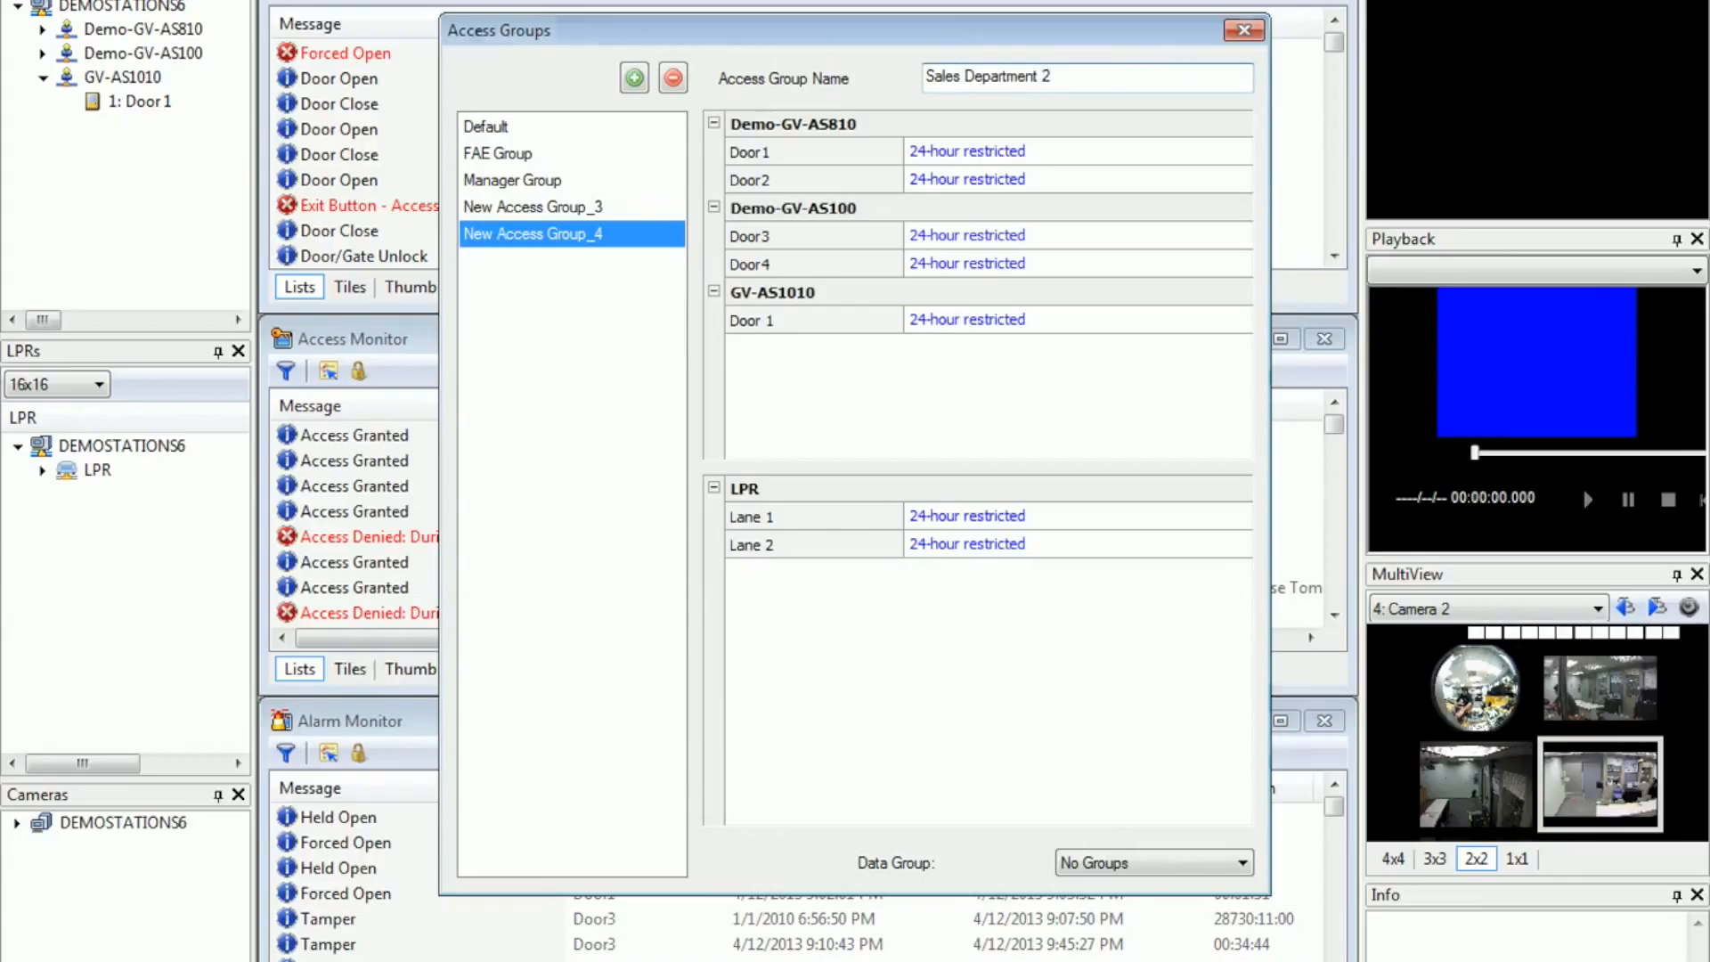
Step: Assign the Sales Department 2 schedule to Door1 and Door2 of Demo-GV-AS810 in the access group
left_click(1093, 151)
left_click(1094, 150)
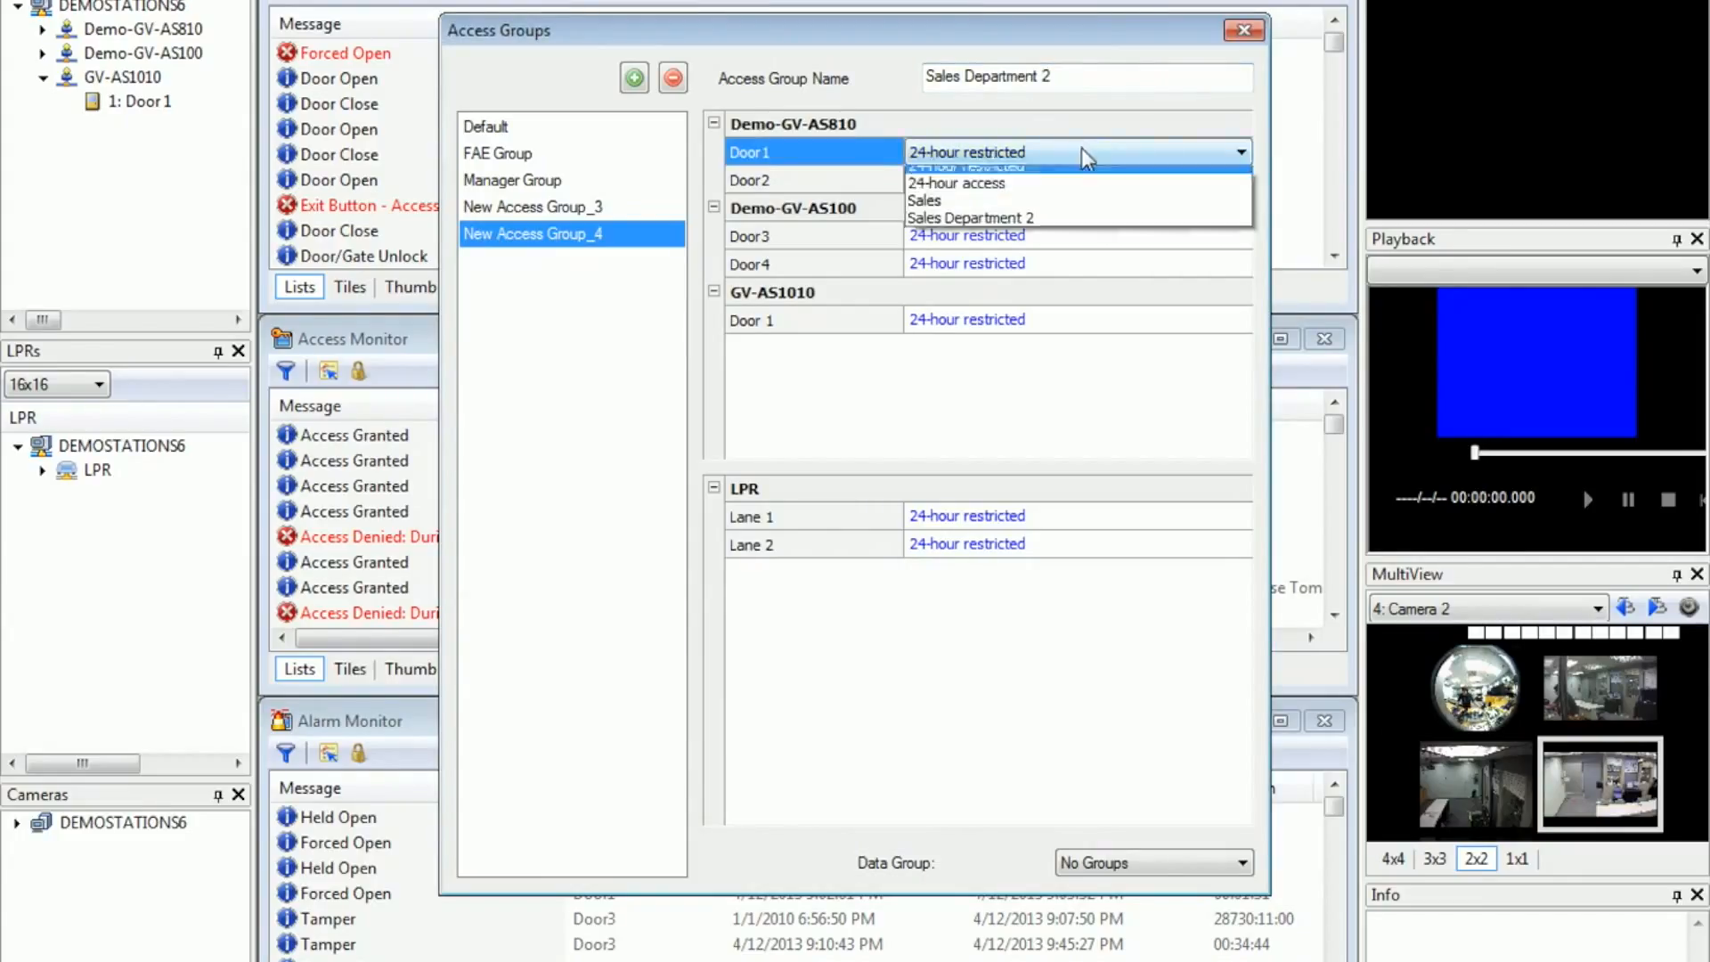
left_click(1030, 228)
left_click(1024, 180)
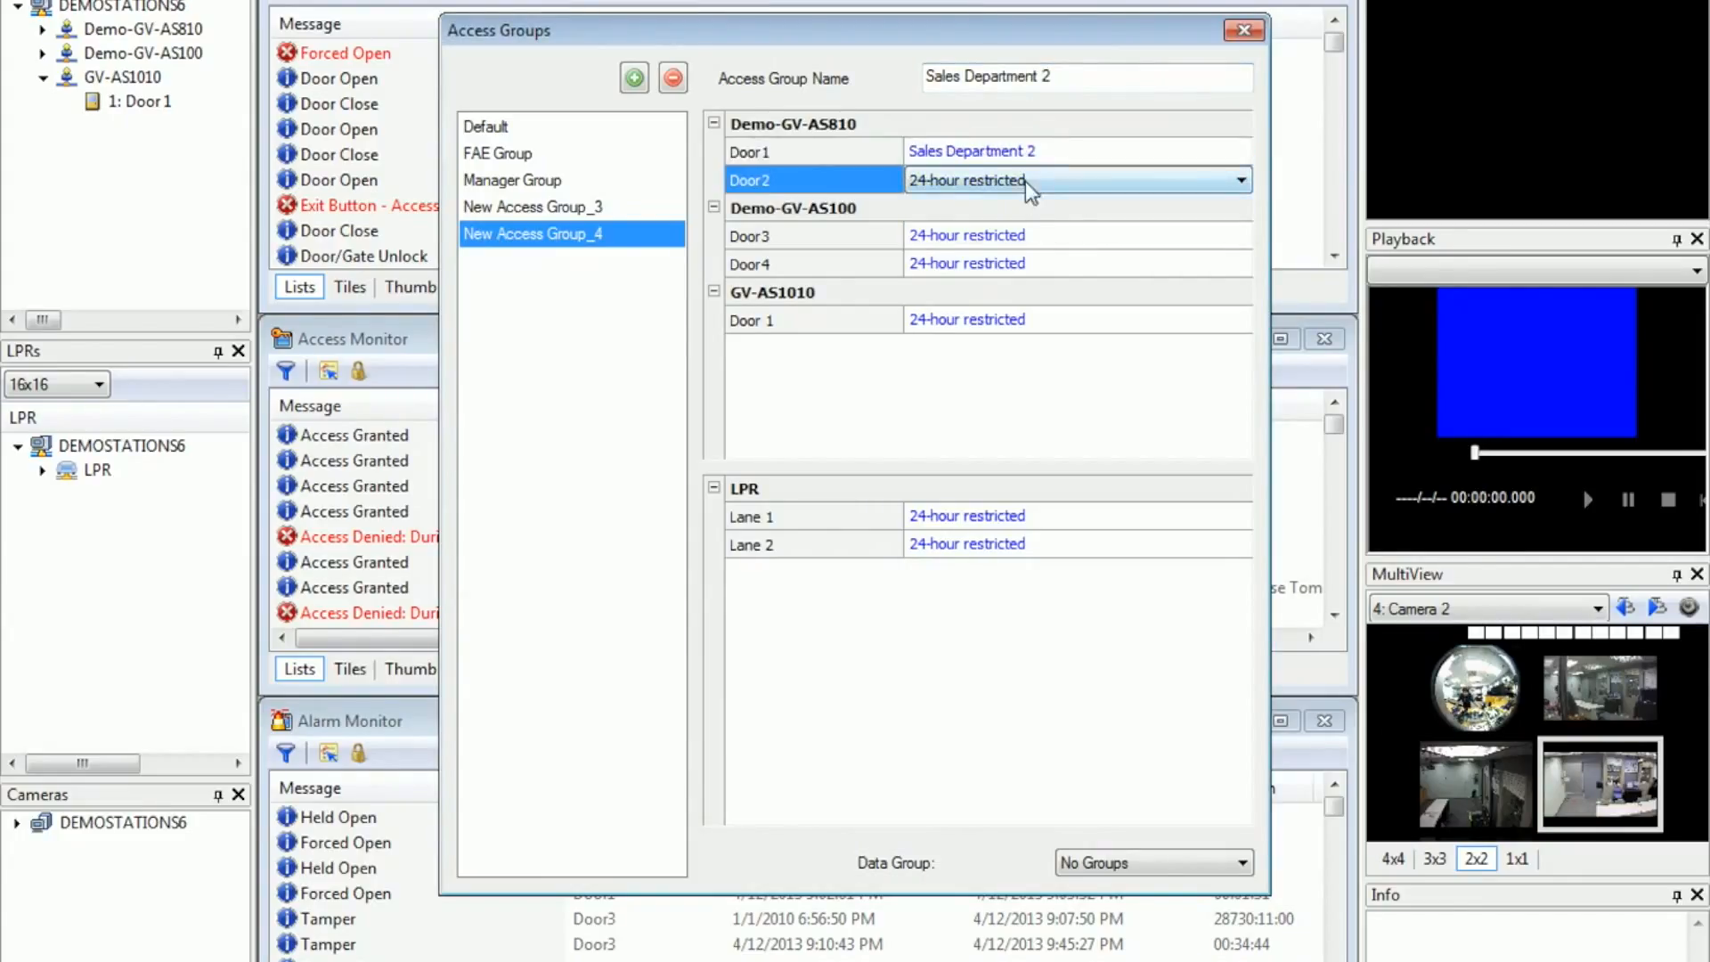
left_click(1040, 180)
left_click(1039, 255)
Step: Assign the Sales Department 2 schedule to Door3 of Demo-GV-AS100
left_click(1033, 236)
left_click(1035, 237)
left_click(1028, 313)
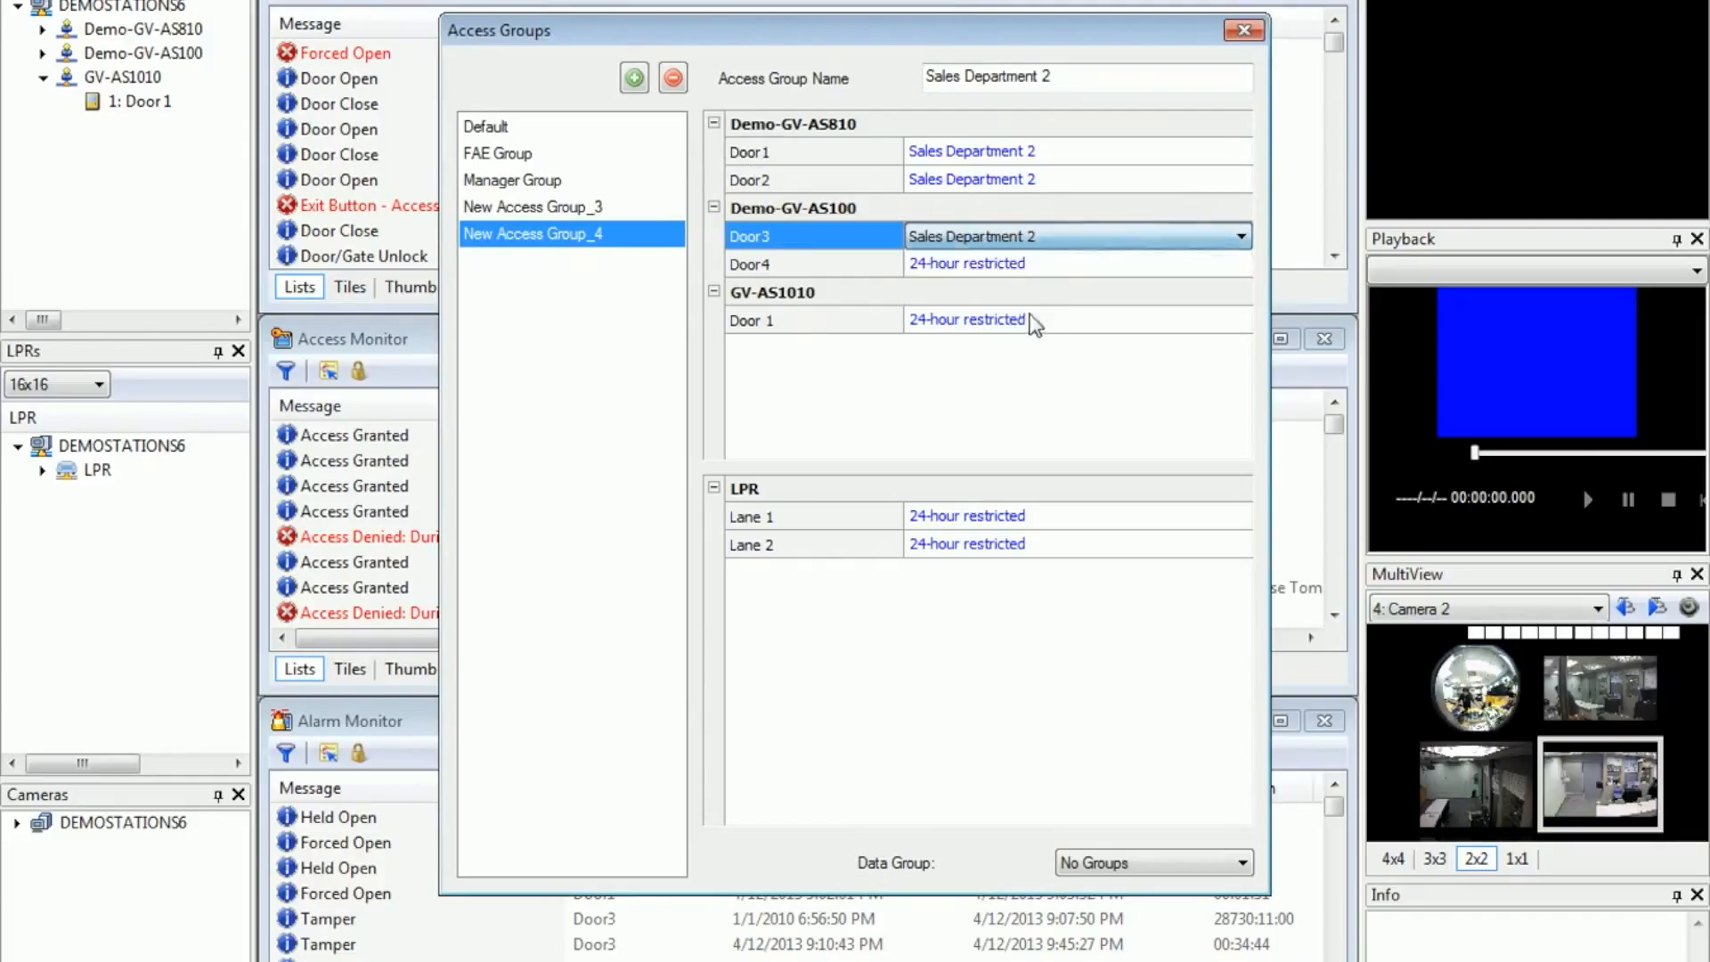
Step: Keep Door4 of Demo-GV-AS100 and Door 1 of GV-AS1010 on 24-hour restricted
left_click(1012, 265)
left_click(1012, 265)
left_click(1012, 266)
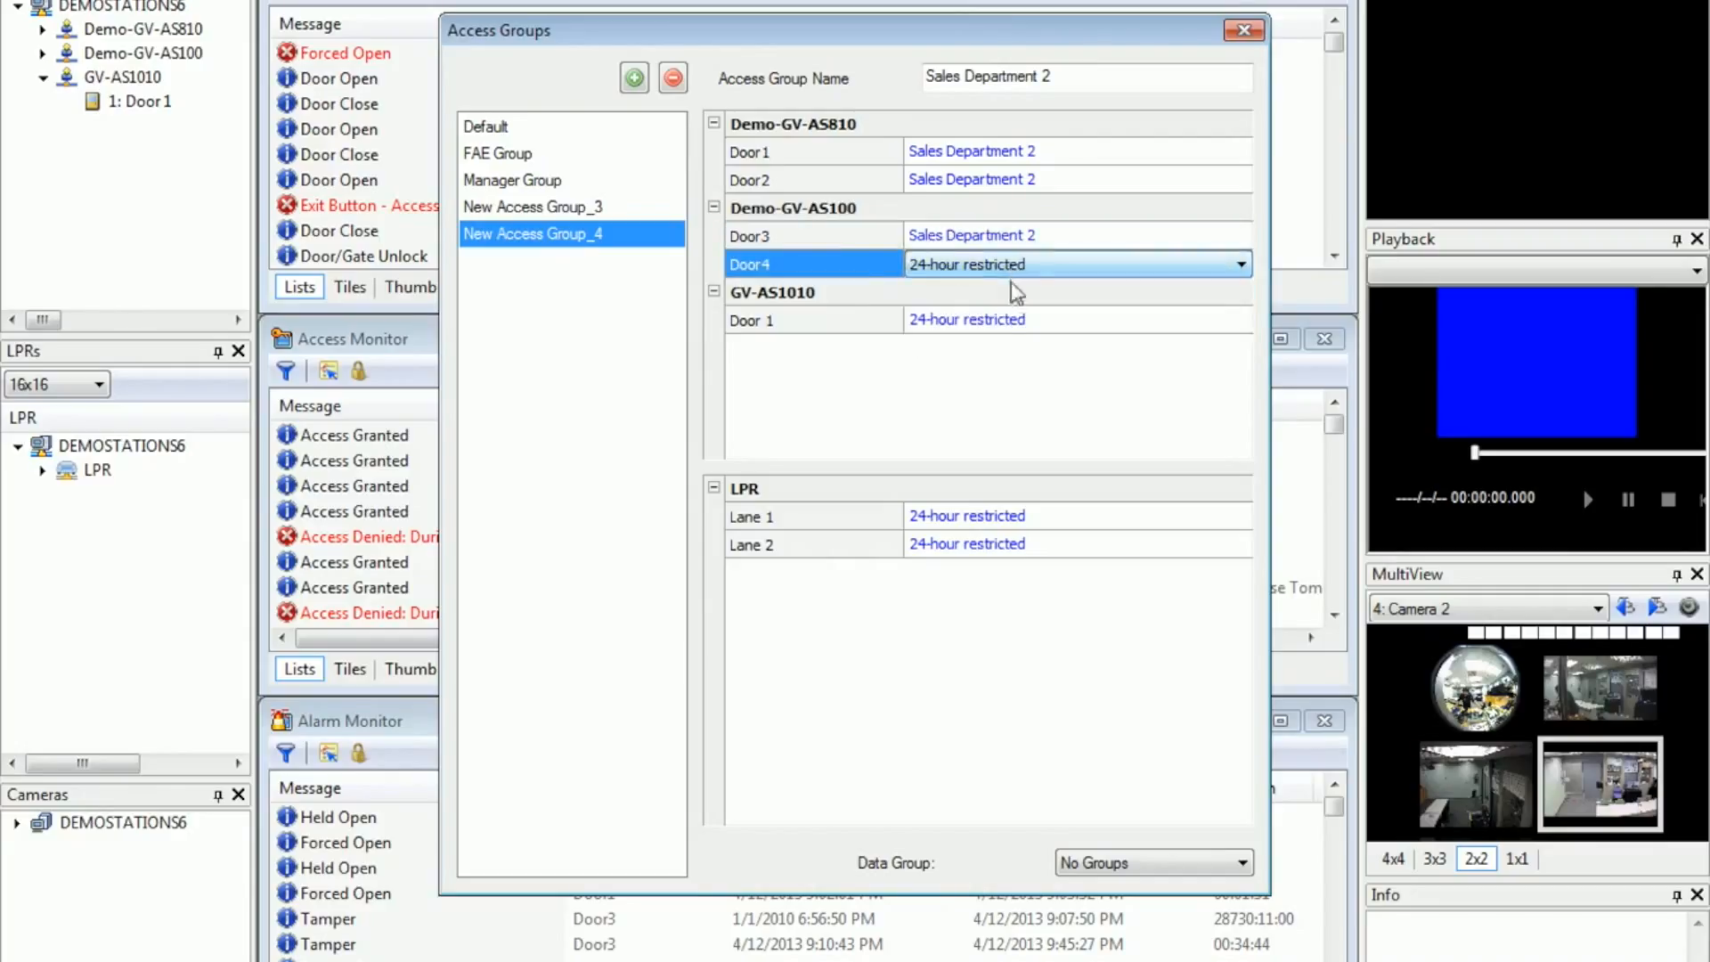
left_click(996, 322)
left_click(996, 322)
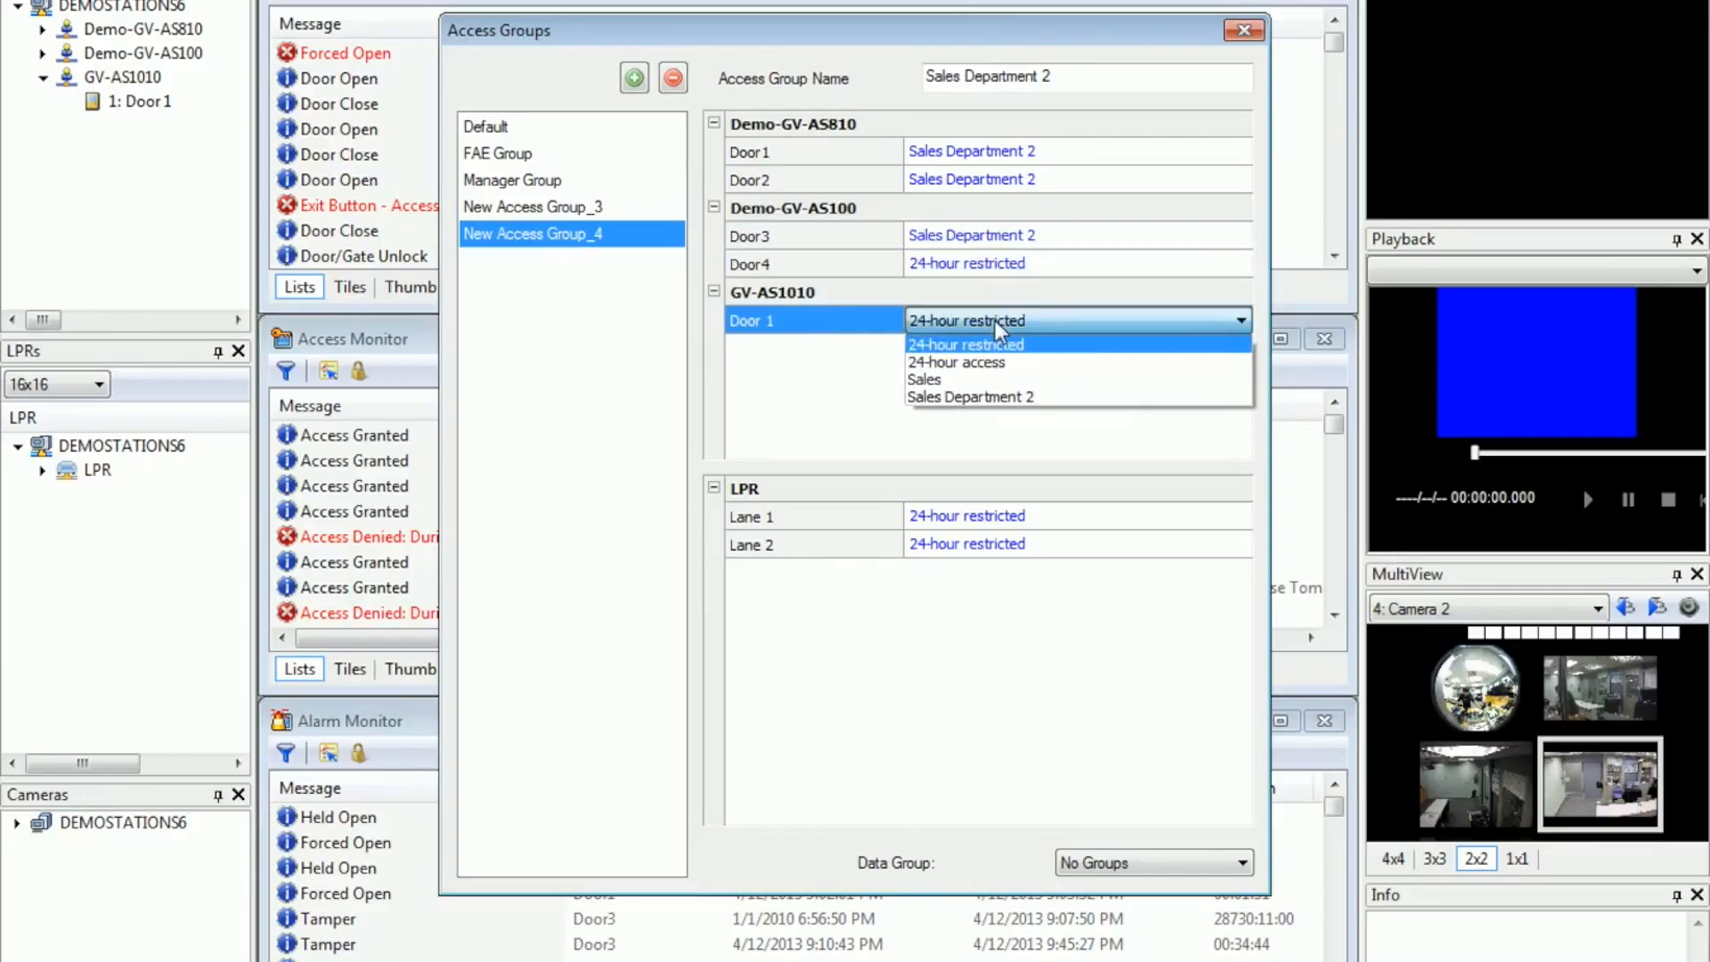
left_click(1014, 333)
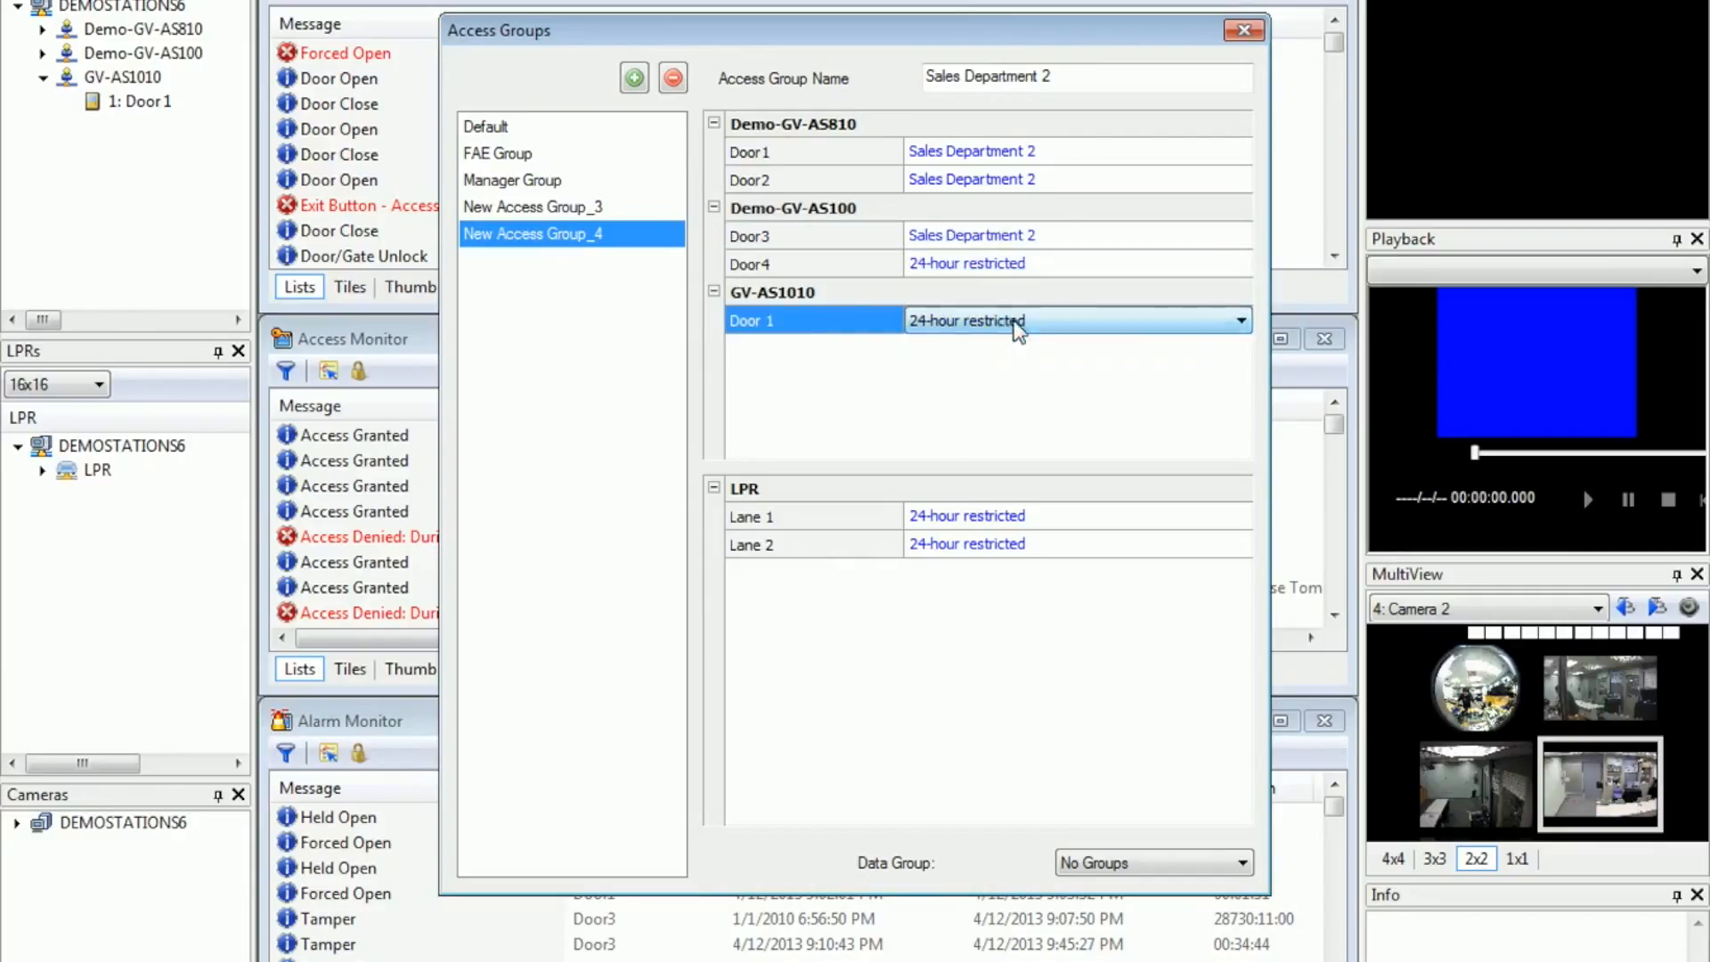
Step: Set Door3 of Demo-GV-AS100 back to 24-hour restricted
left_click(971, 237)
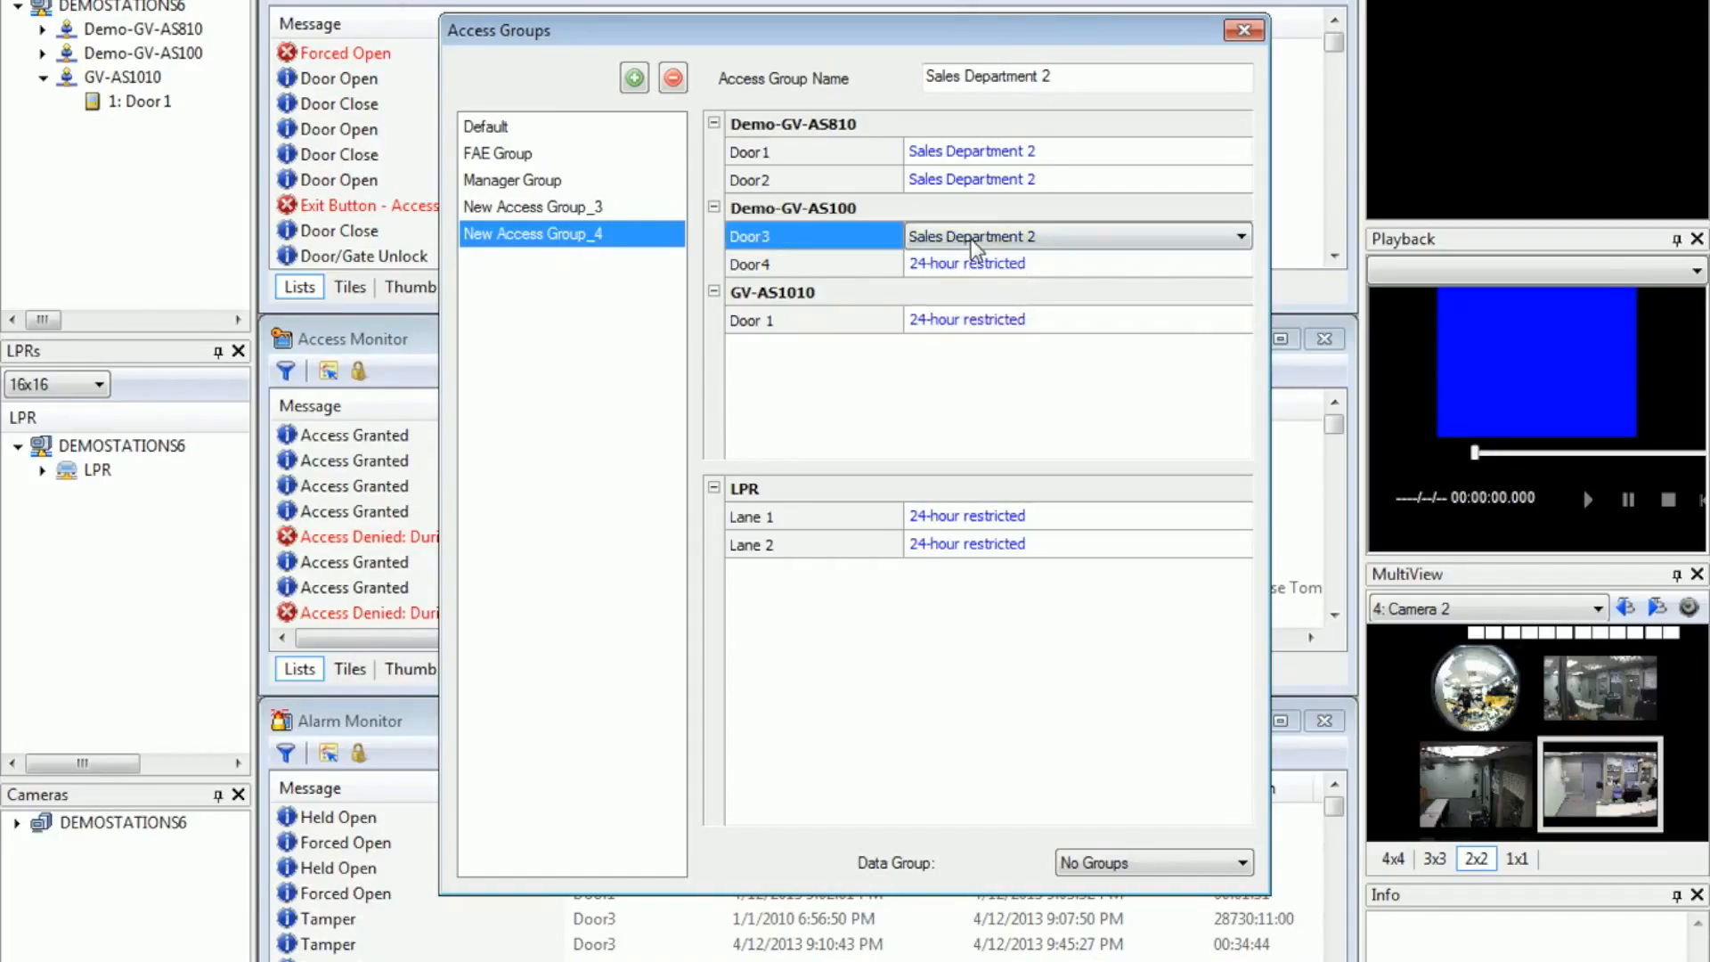
left_click(970, 237)
left_click(979, 256)
Step: Set the access group's data group to Data Group 1 and close the access group settings
left_click(1149, 863)
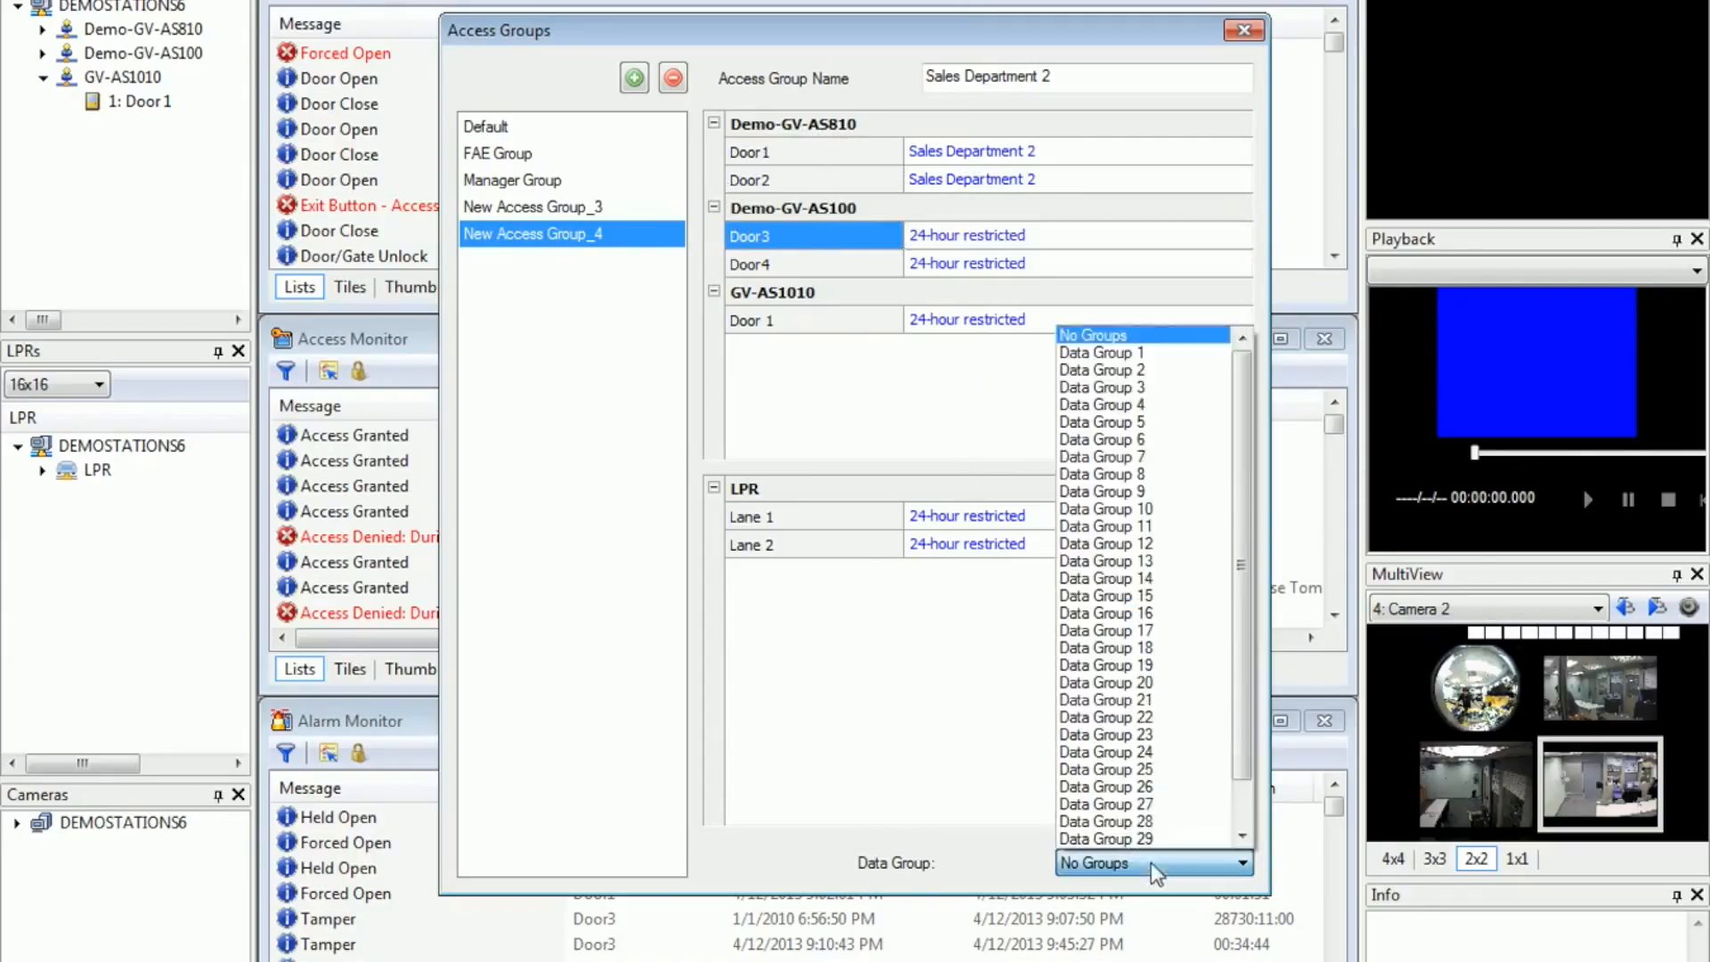
left_click(1119, 355)
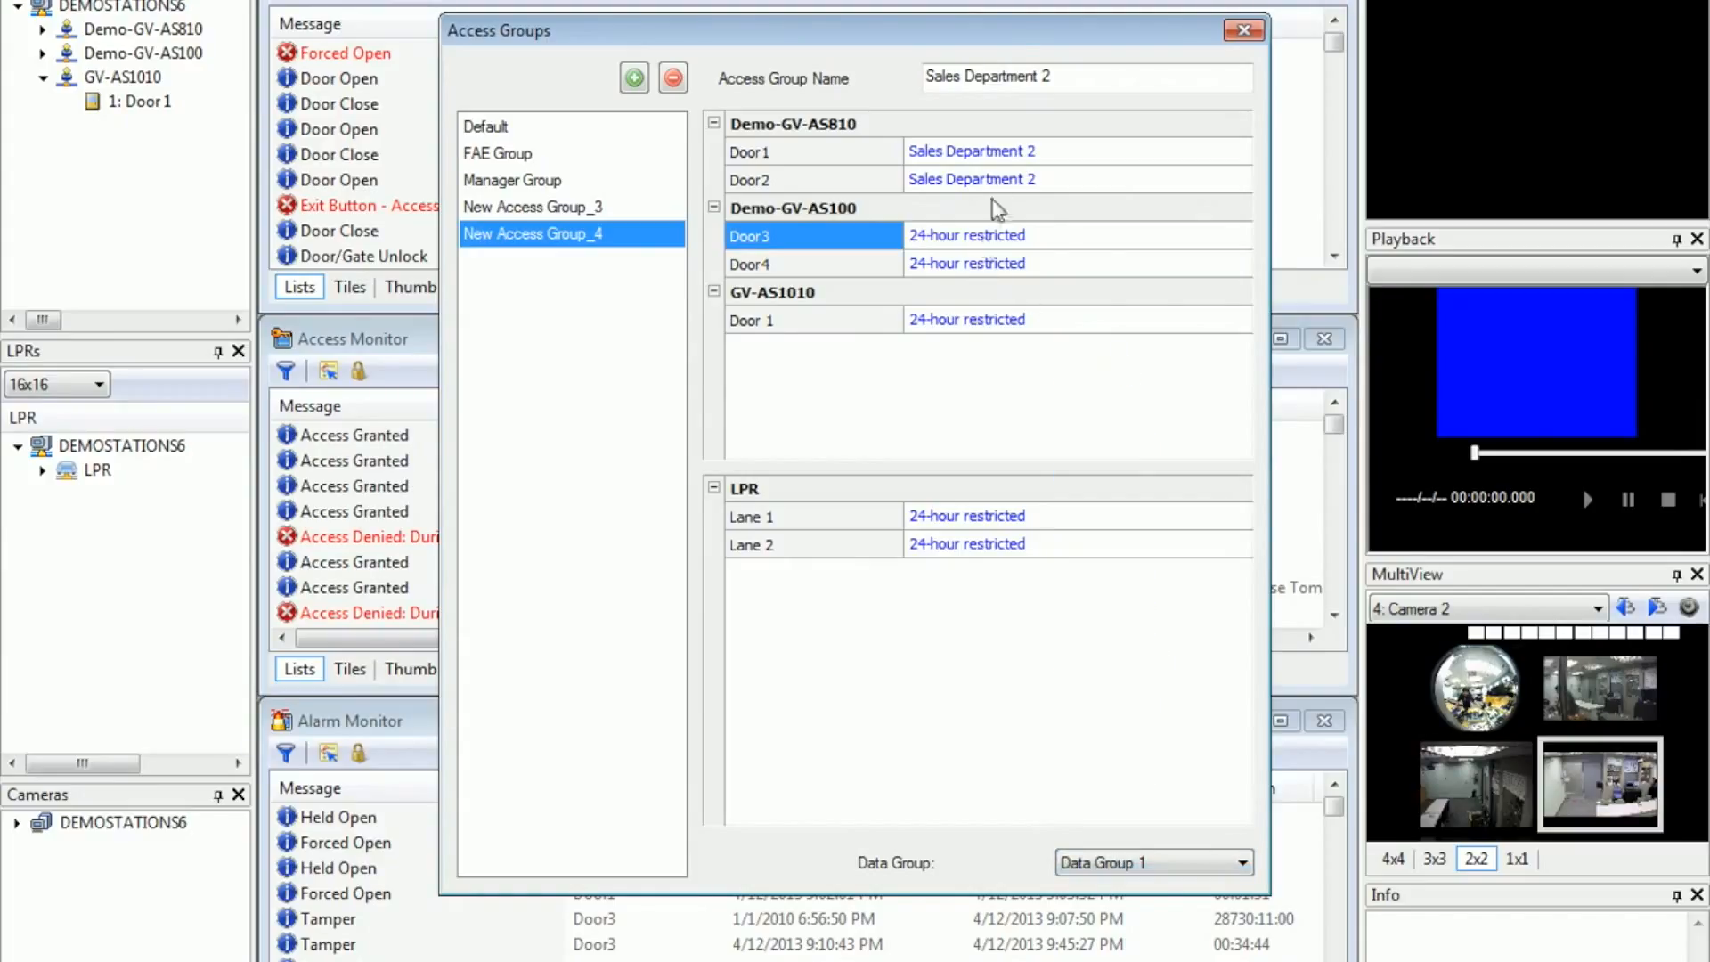
left_click(1242, 34)
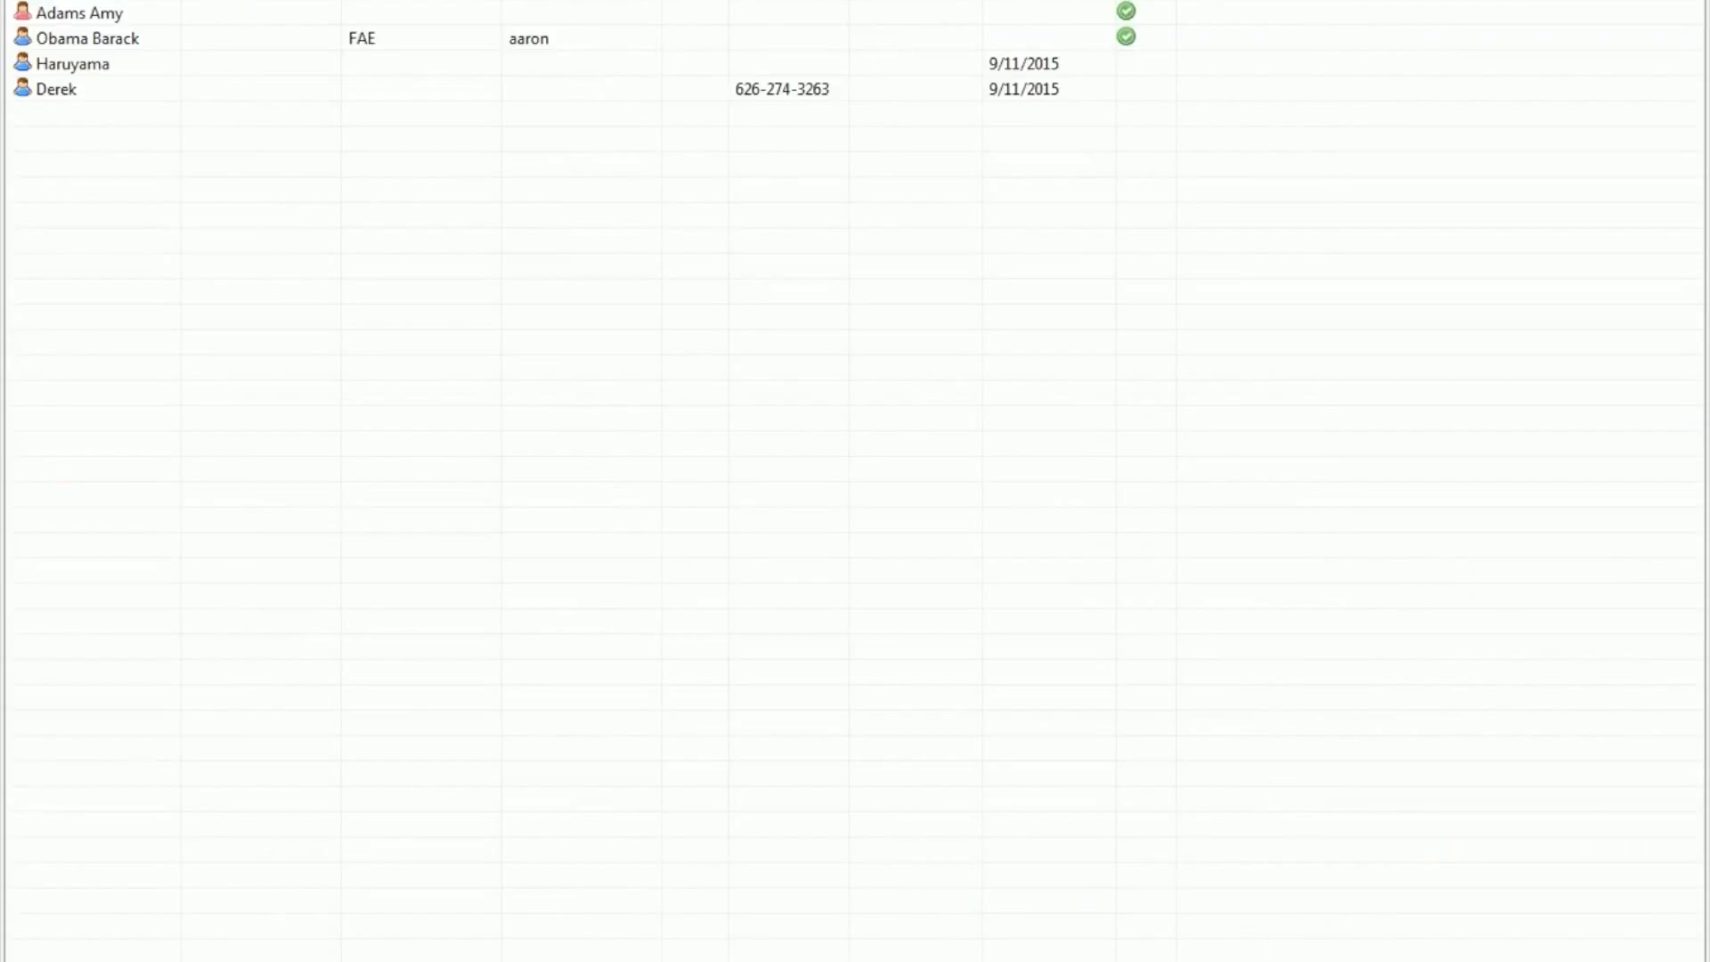
Step: Enter the new user's first name and assign the user to Data Group 1
left_click(652, 166)
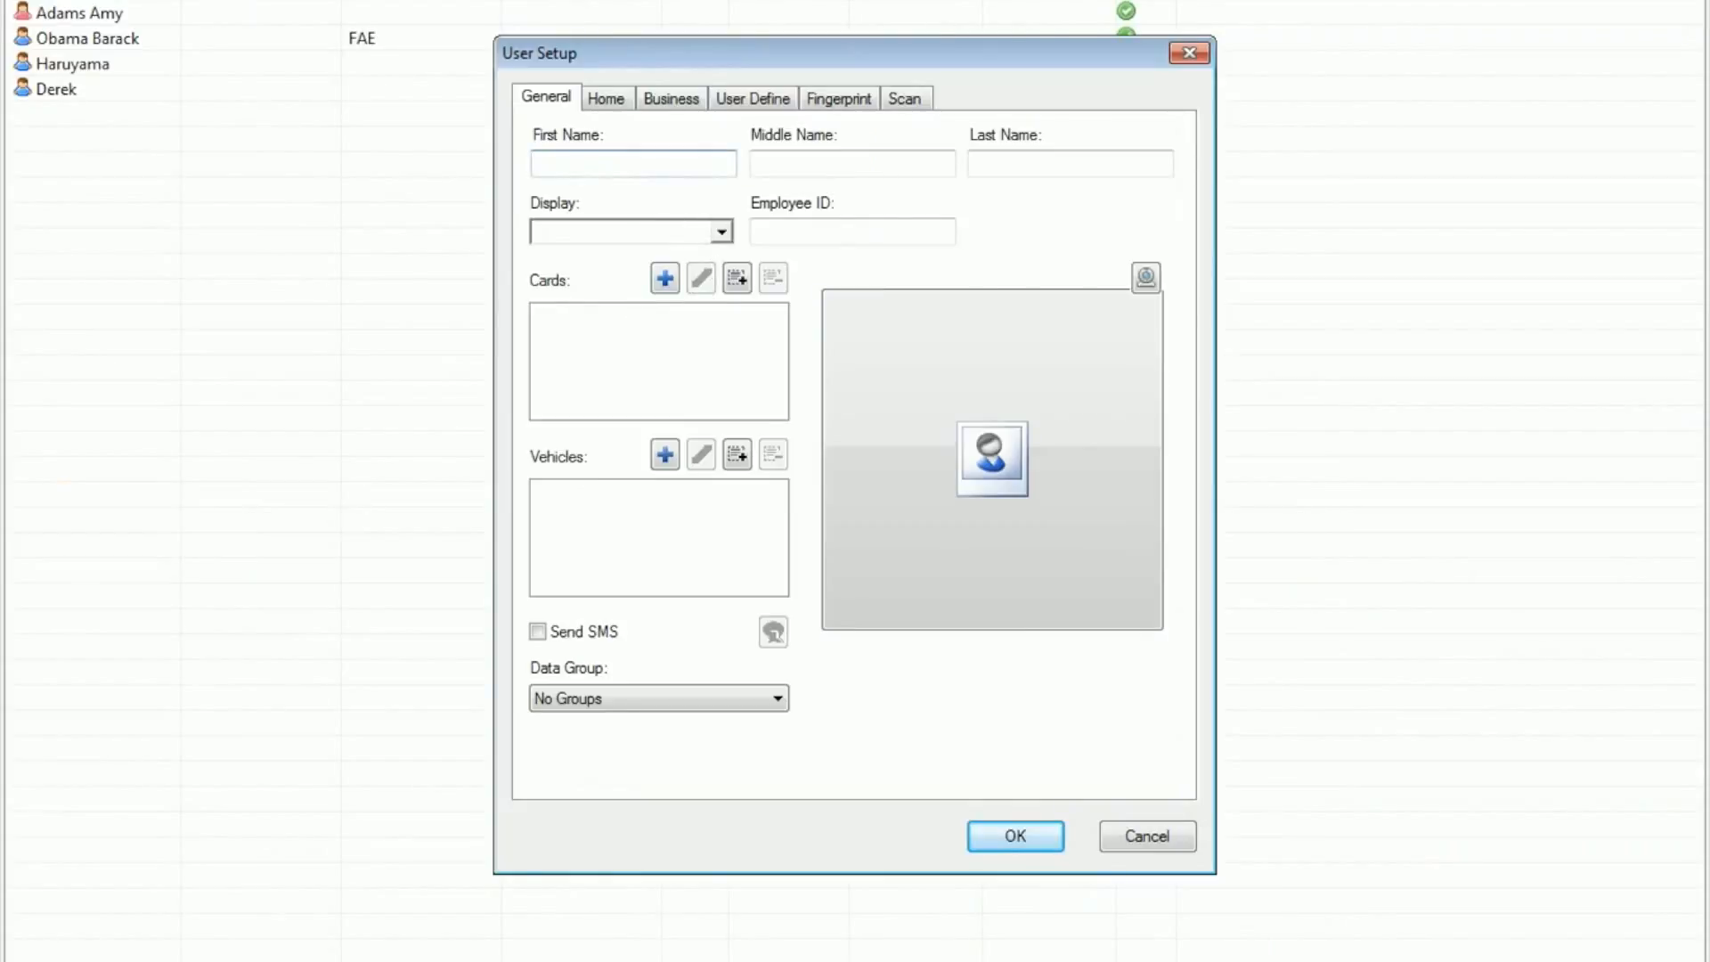
type("Aaron")
left_click(614, 698)
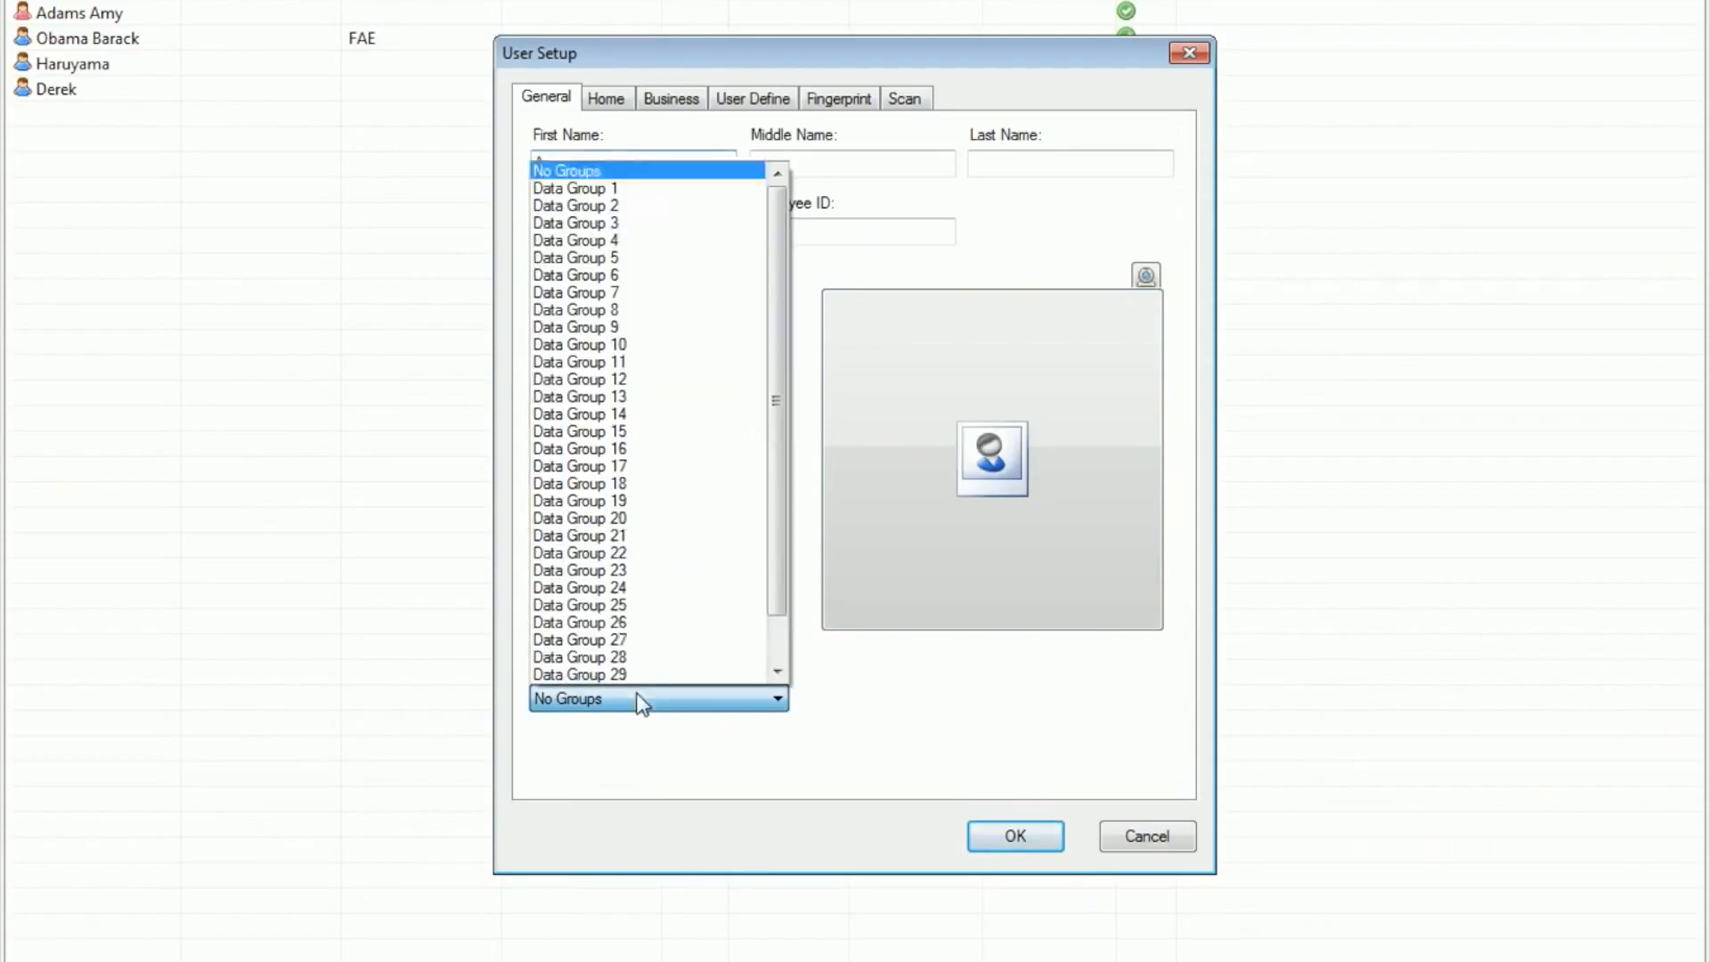
left_click(643, 189)
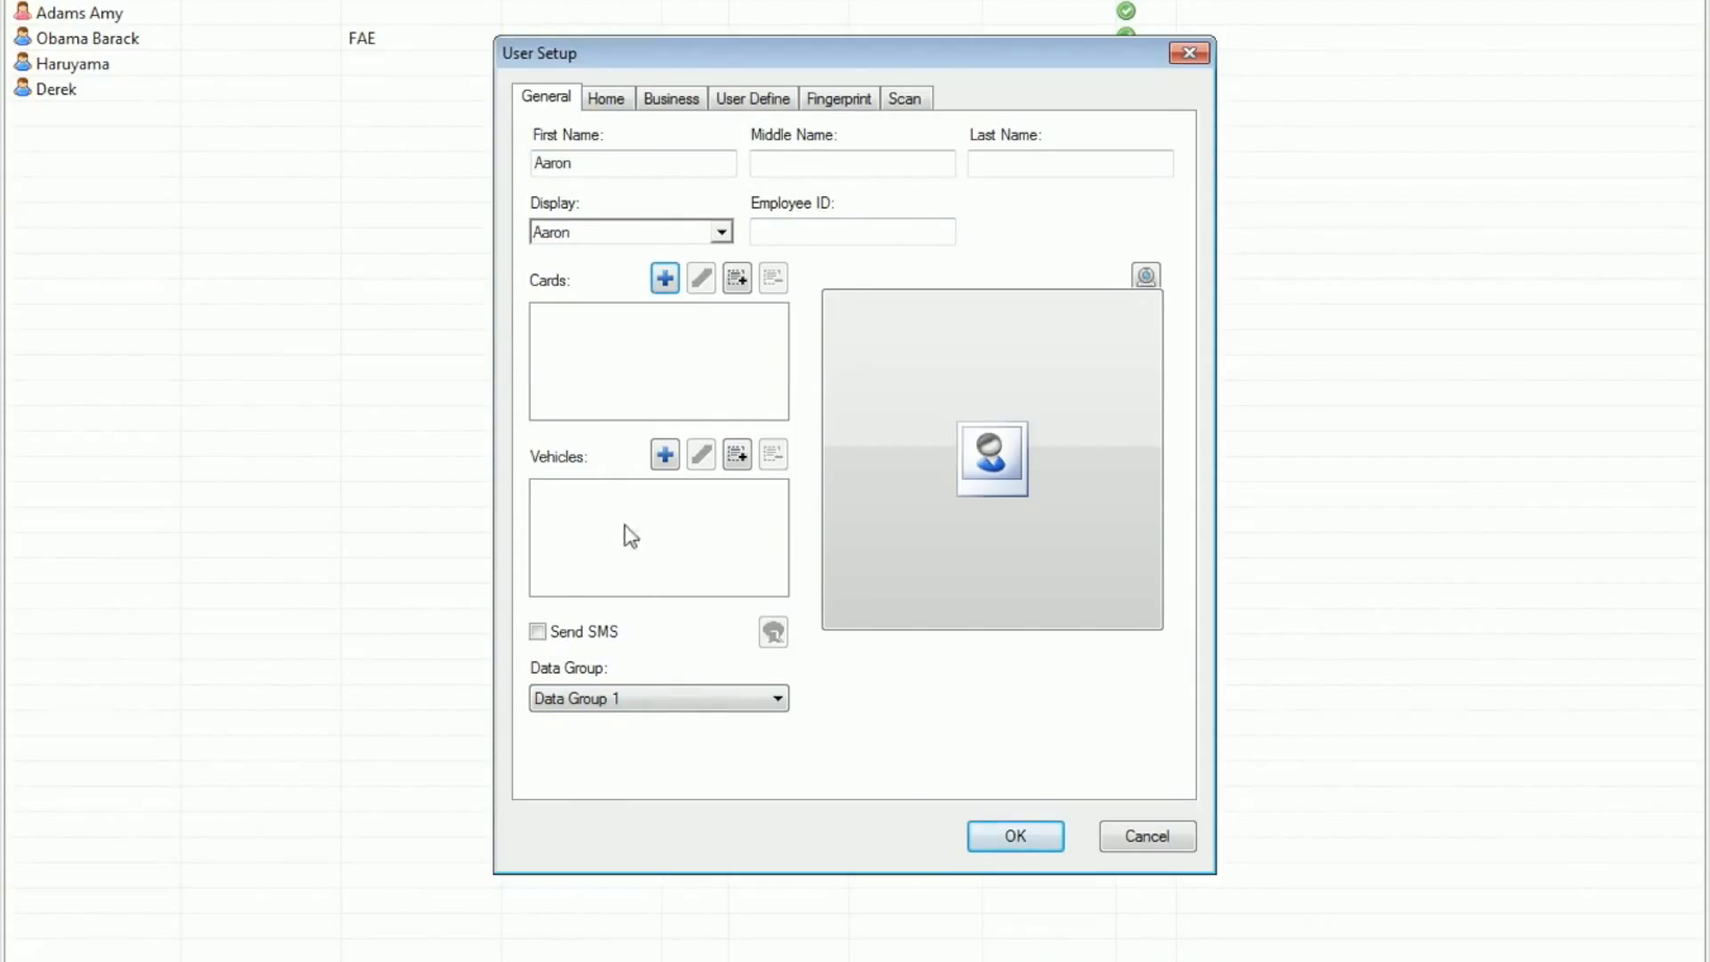
Step: Add a new Wiegand26 card for the user and enter its card number
left_click(663, 280)
left_click(702, 314)
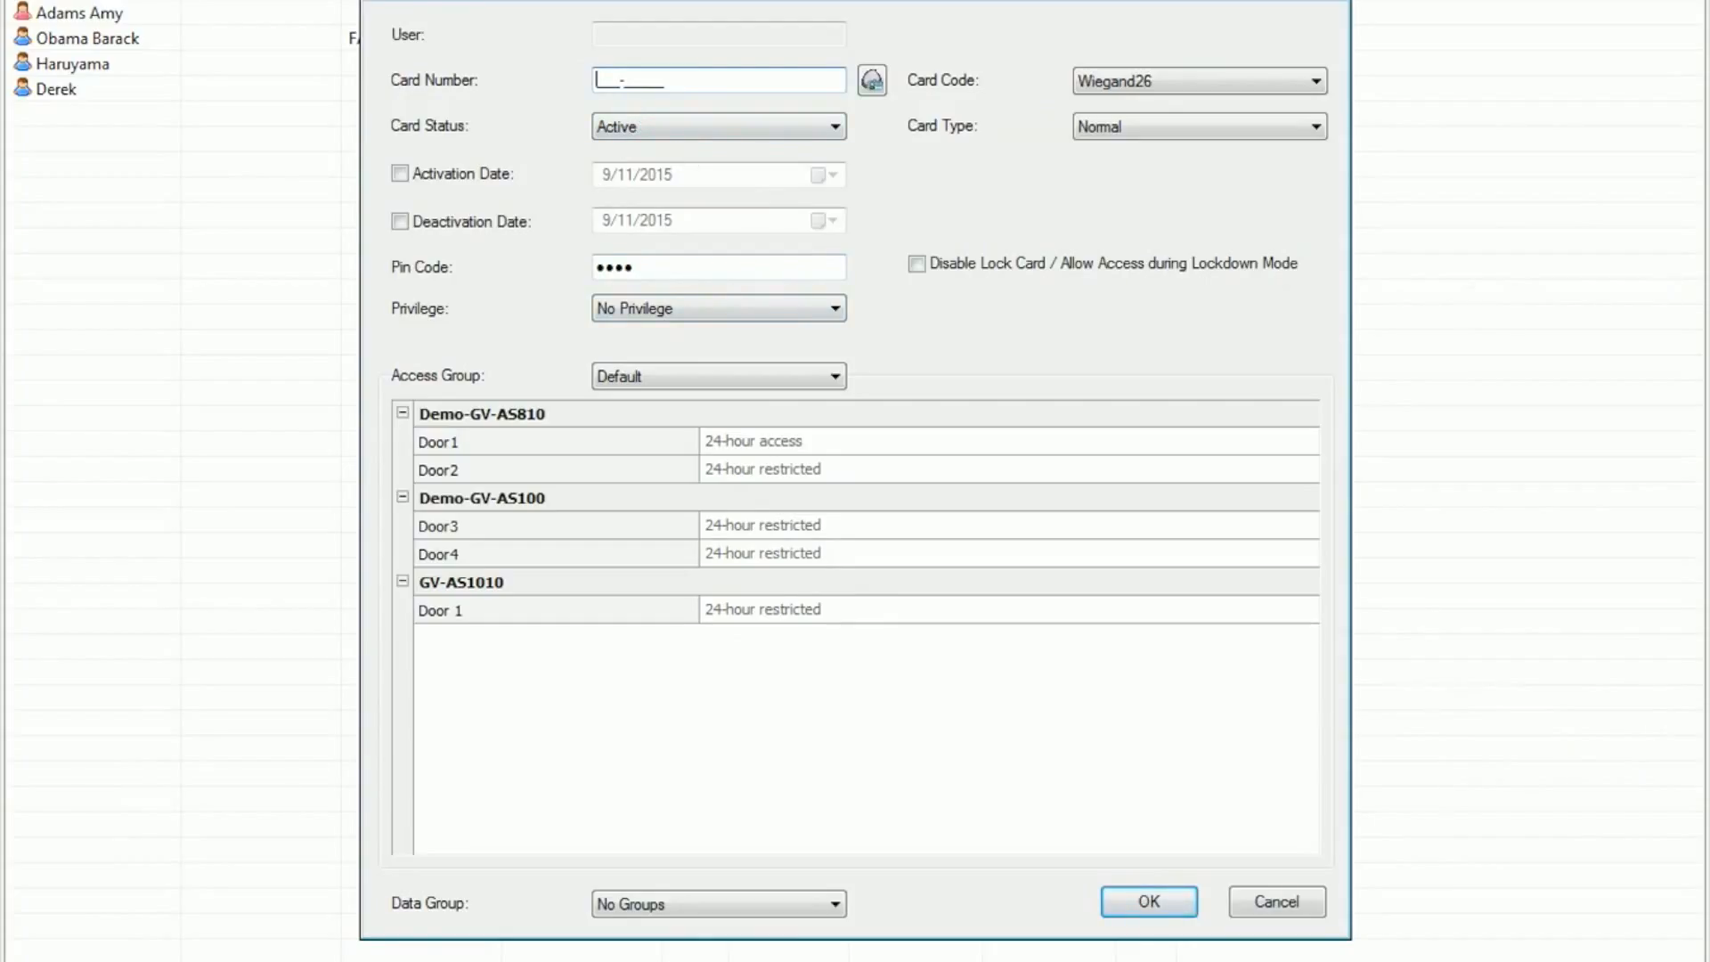
Step: Assign the card to the Sales Department 2 access group and Data Group 1, and save the card and the user
left_click(744, 383)
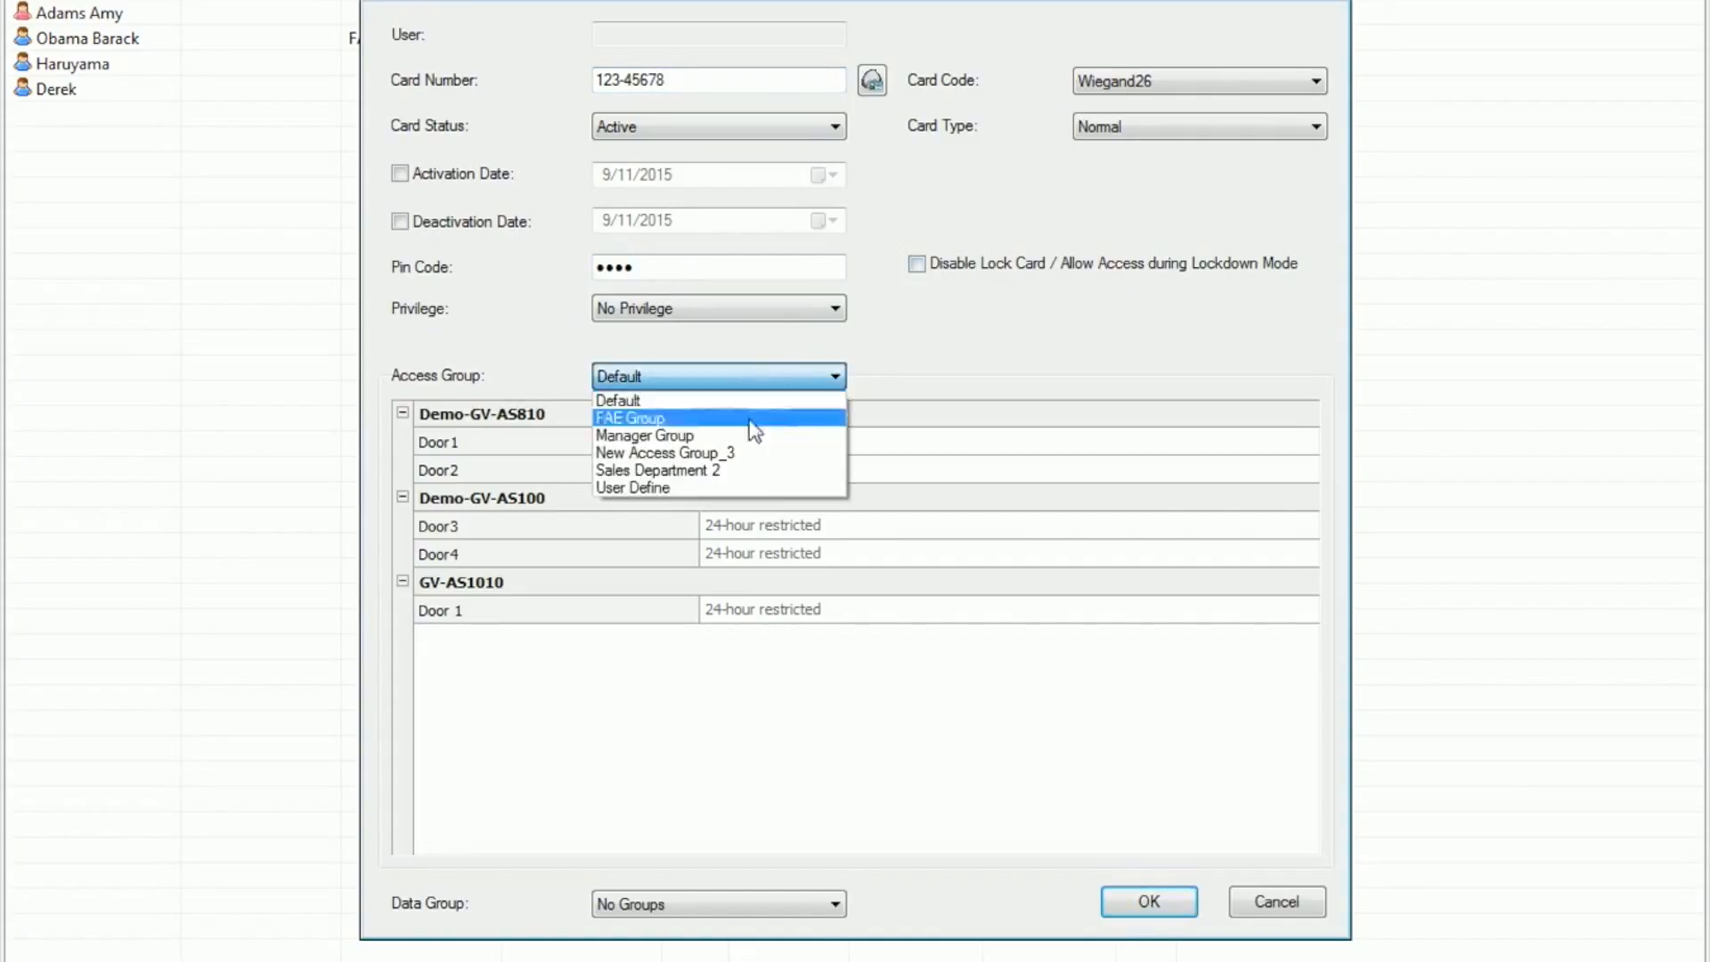
left_click(709, 472)
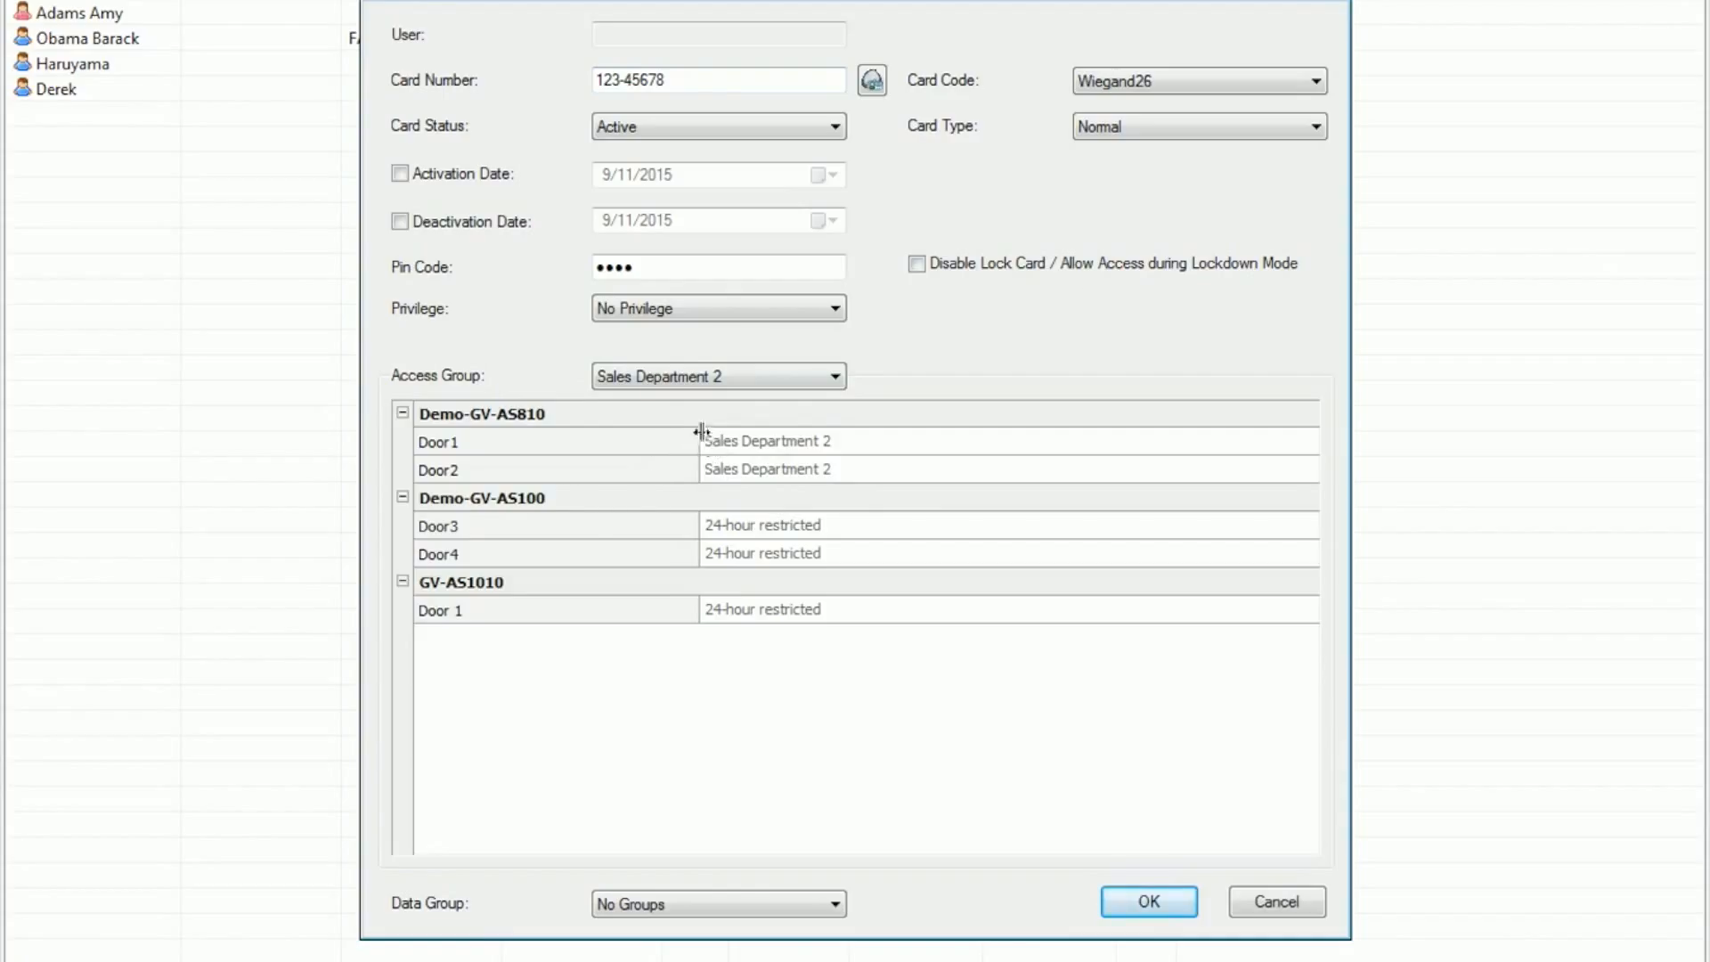
left_click(726, 905)
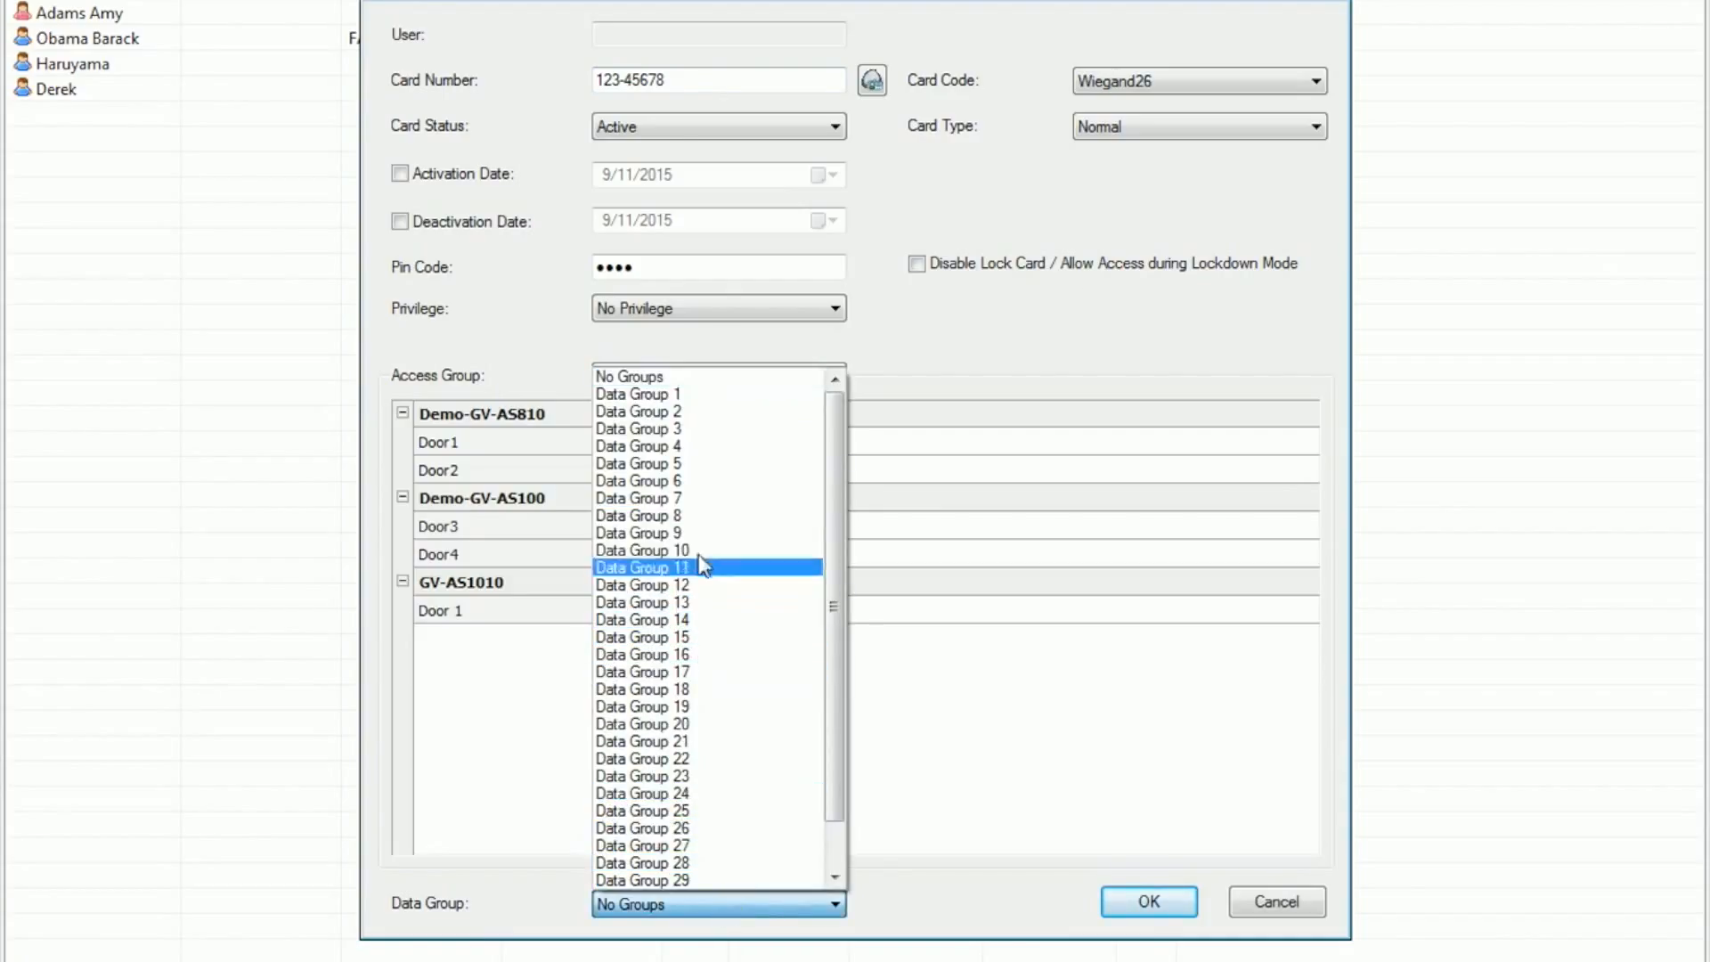
left_click(704, 396)
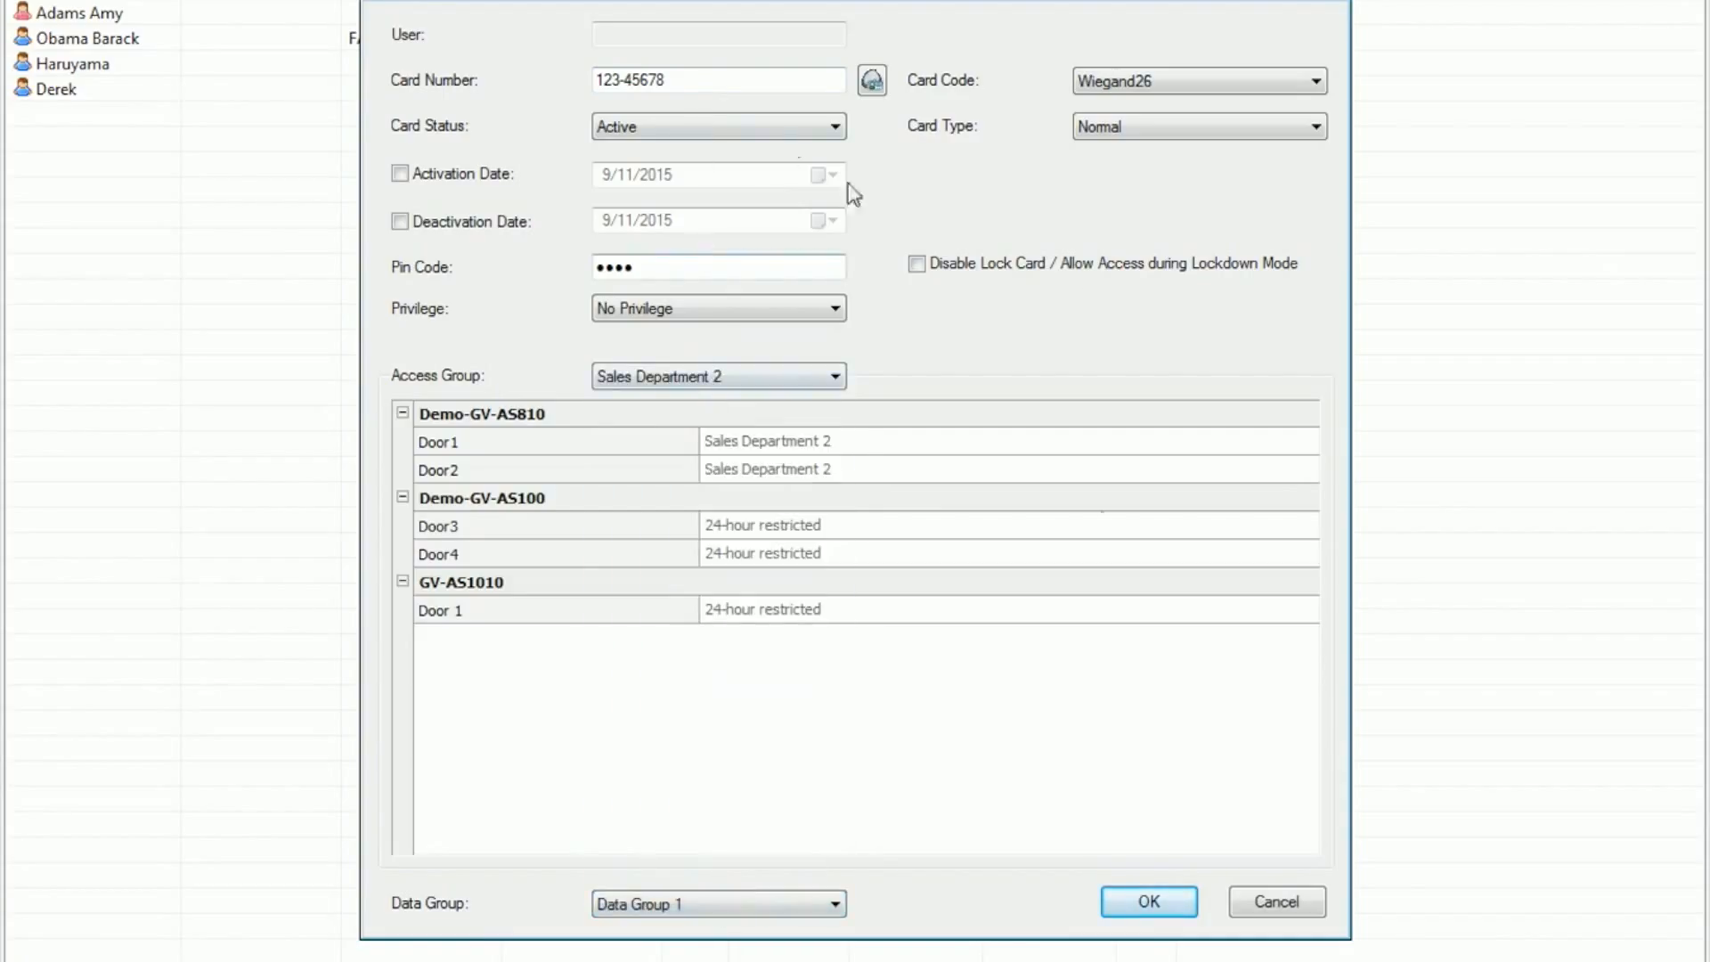
left_click(1160, 901)
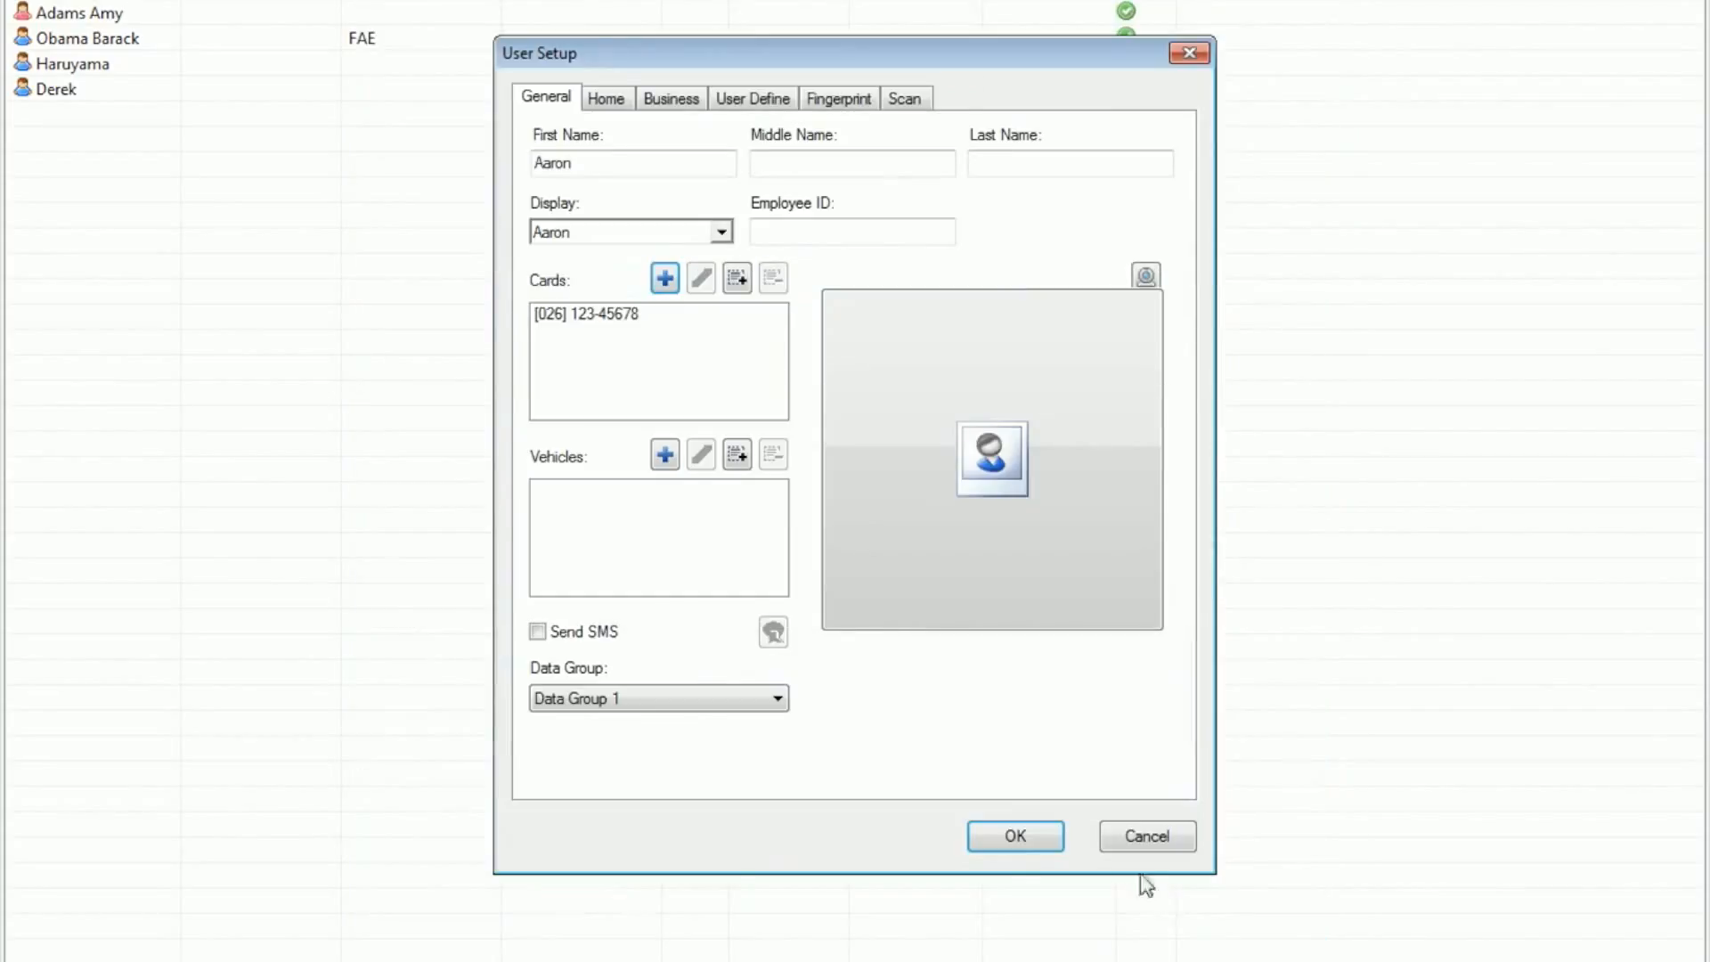
left_click(1015, 834)
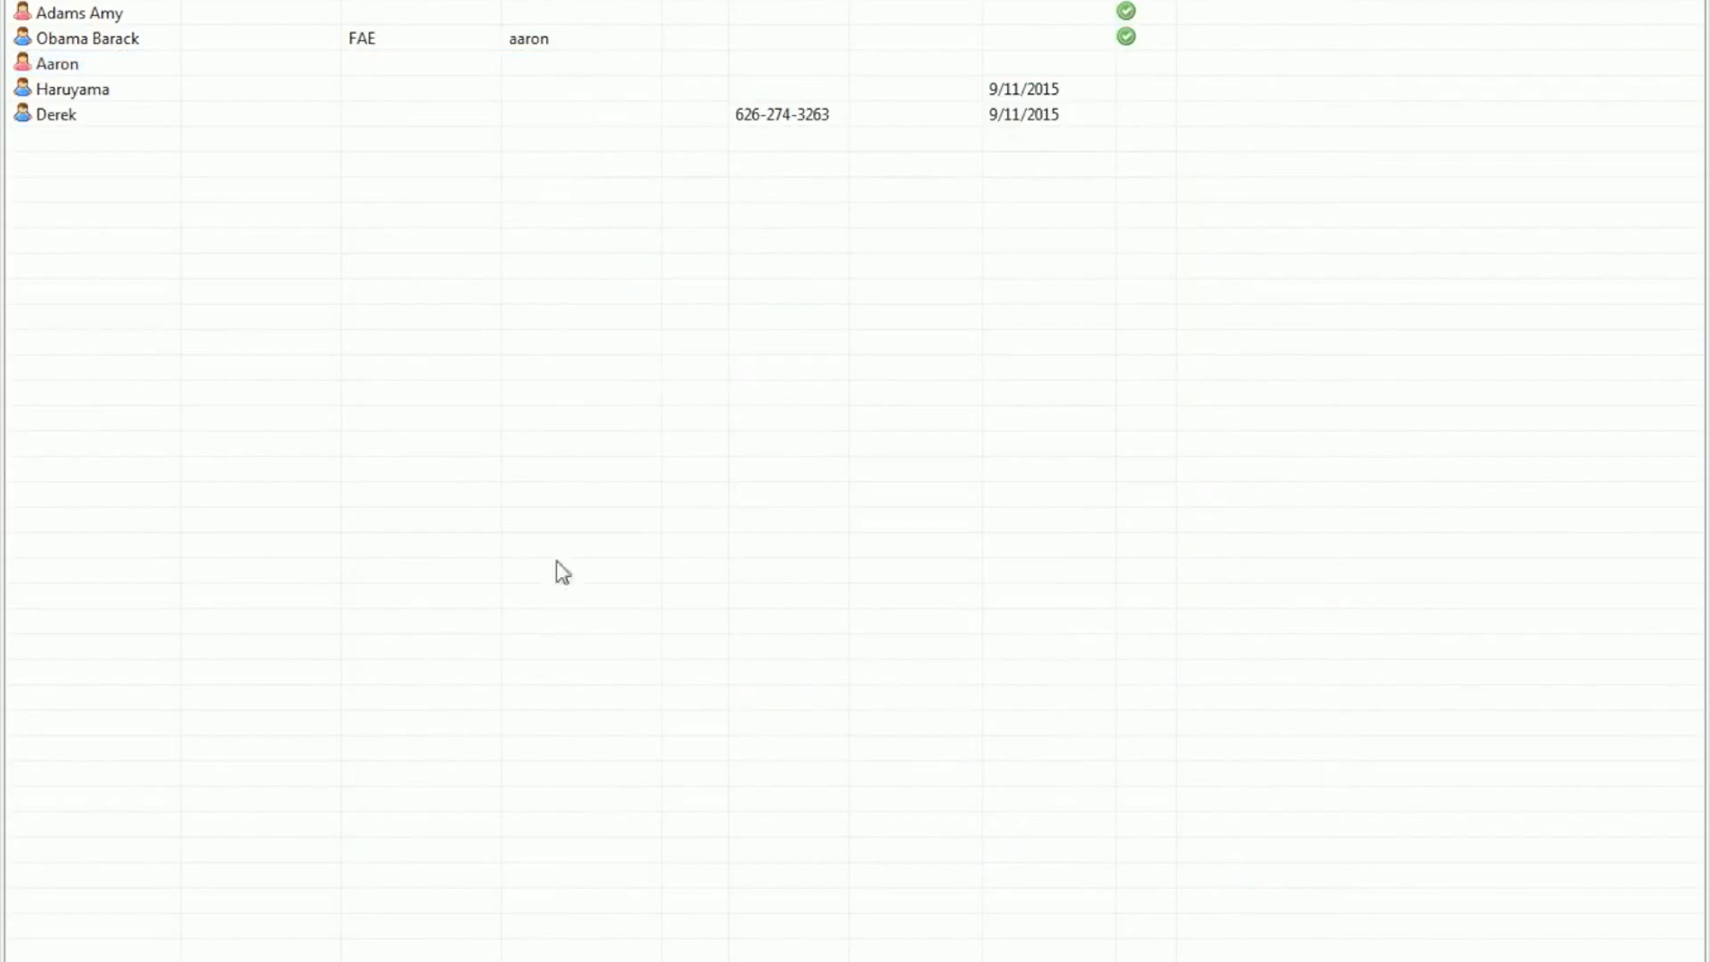
Step: Map Door3's first camera to Camera 2 of LPR and save the door settings
left_click(293, 64)
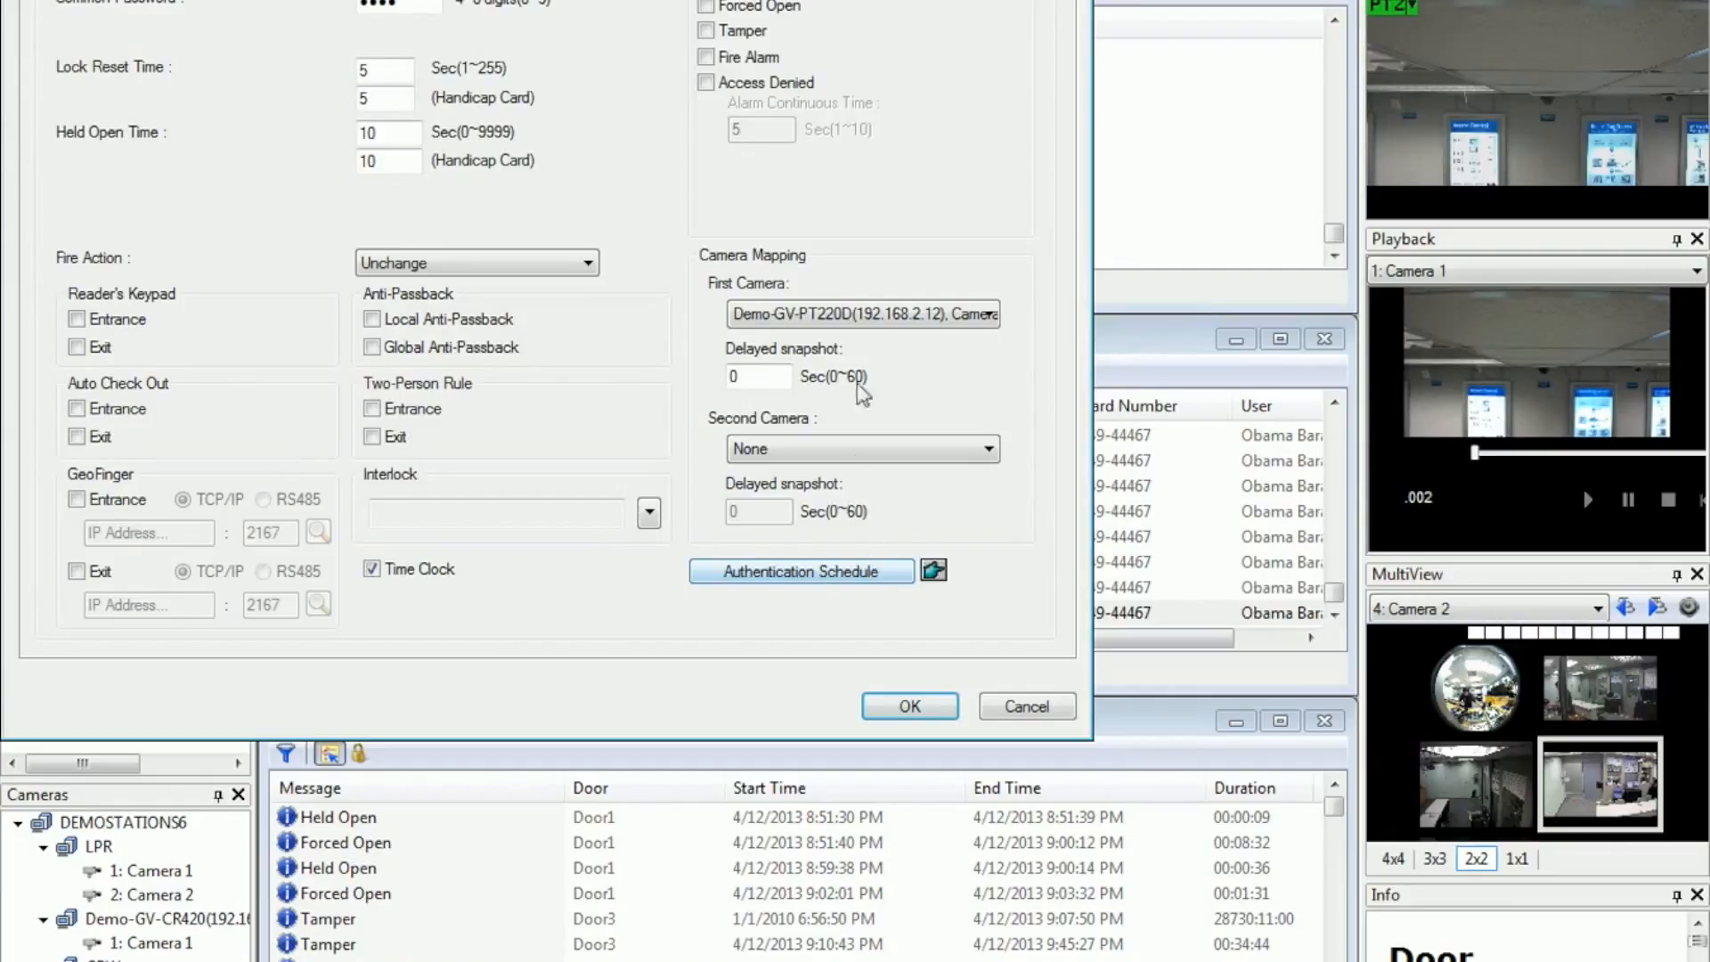
left_click(888, 317)
mouse_move(909, 470)
mouse_move(997, 379)
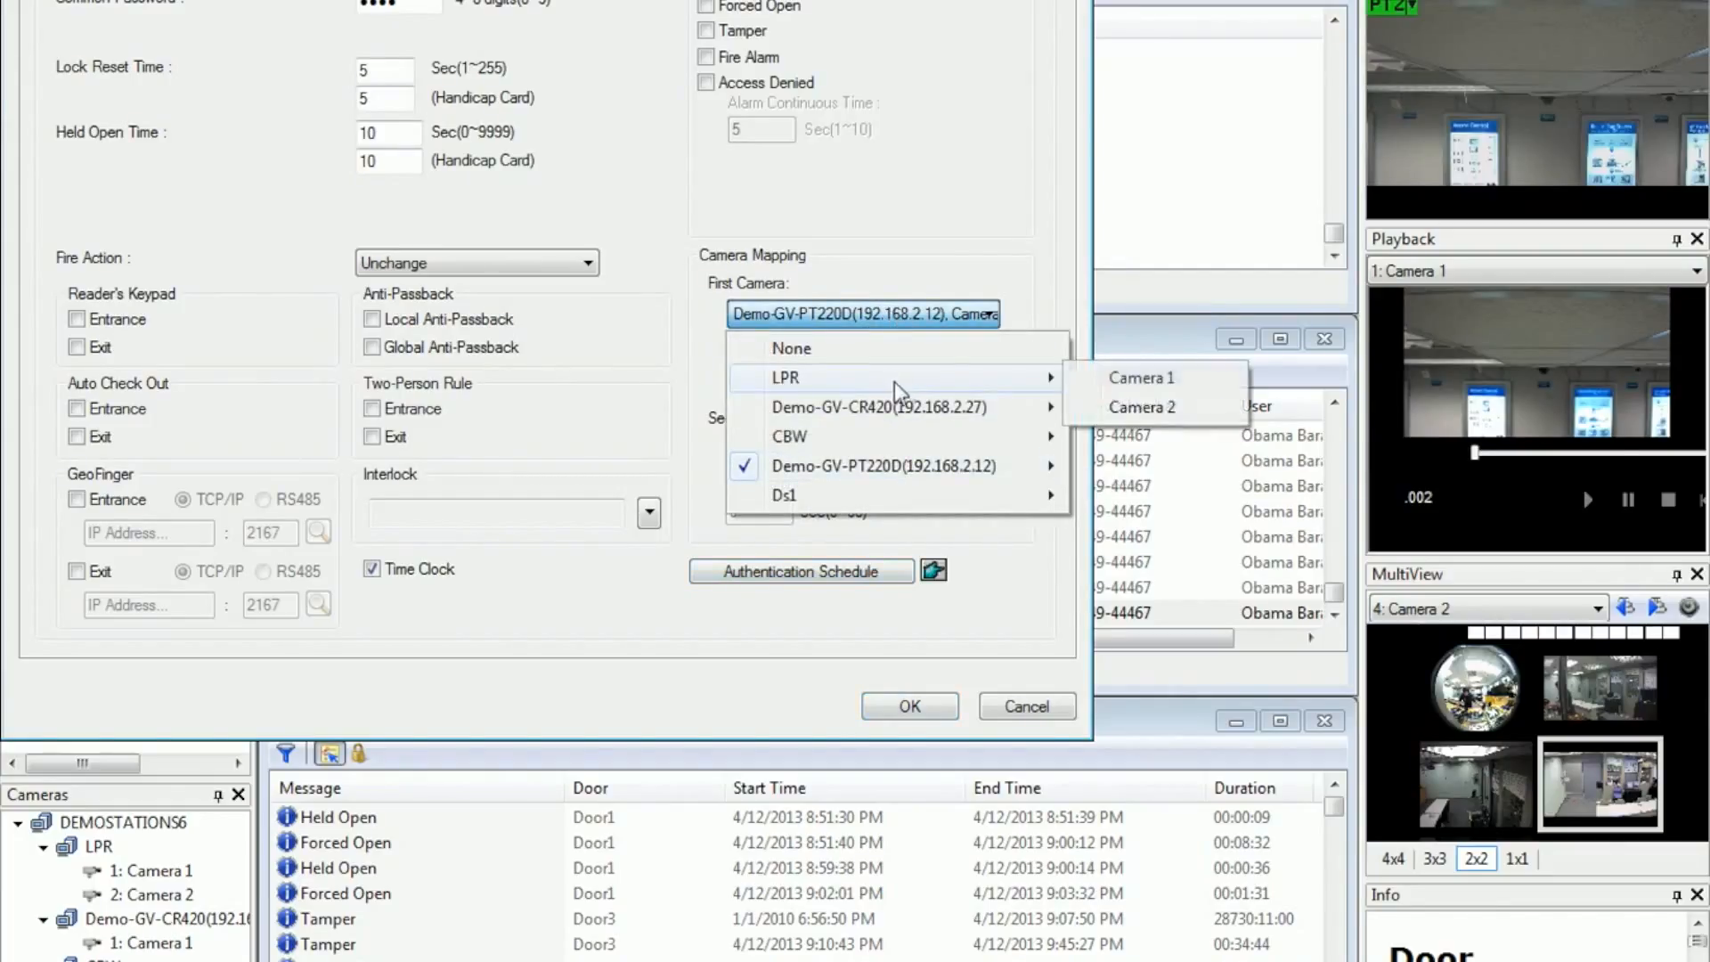
left_click(1114, 408)
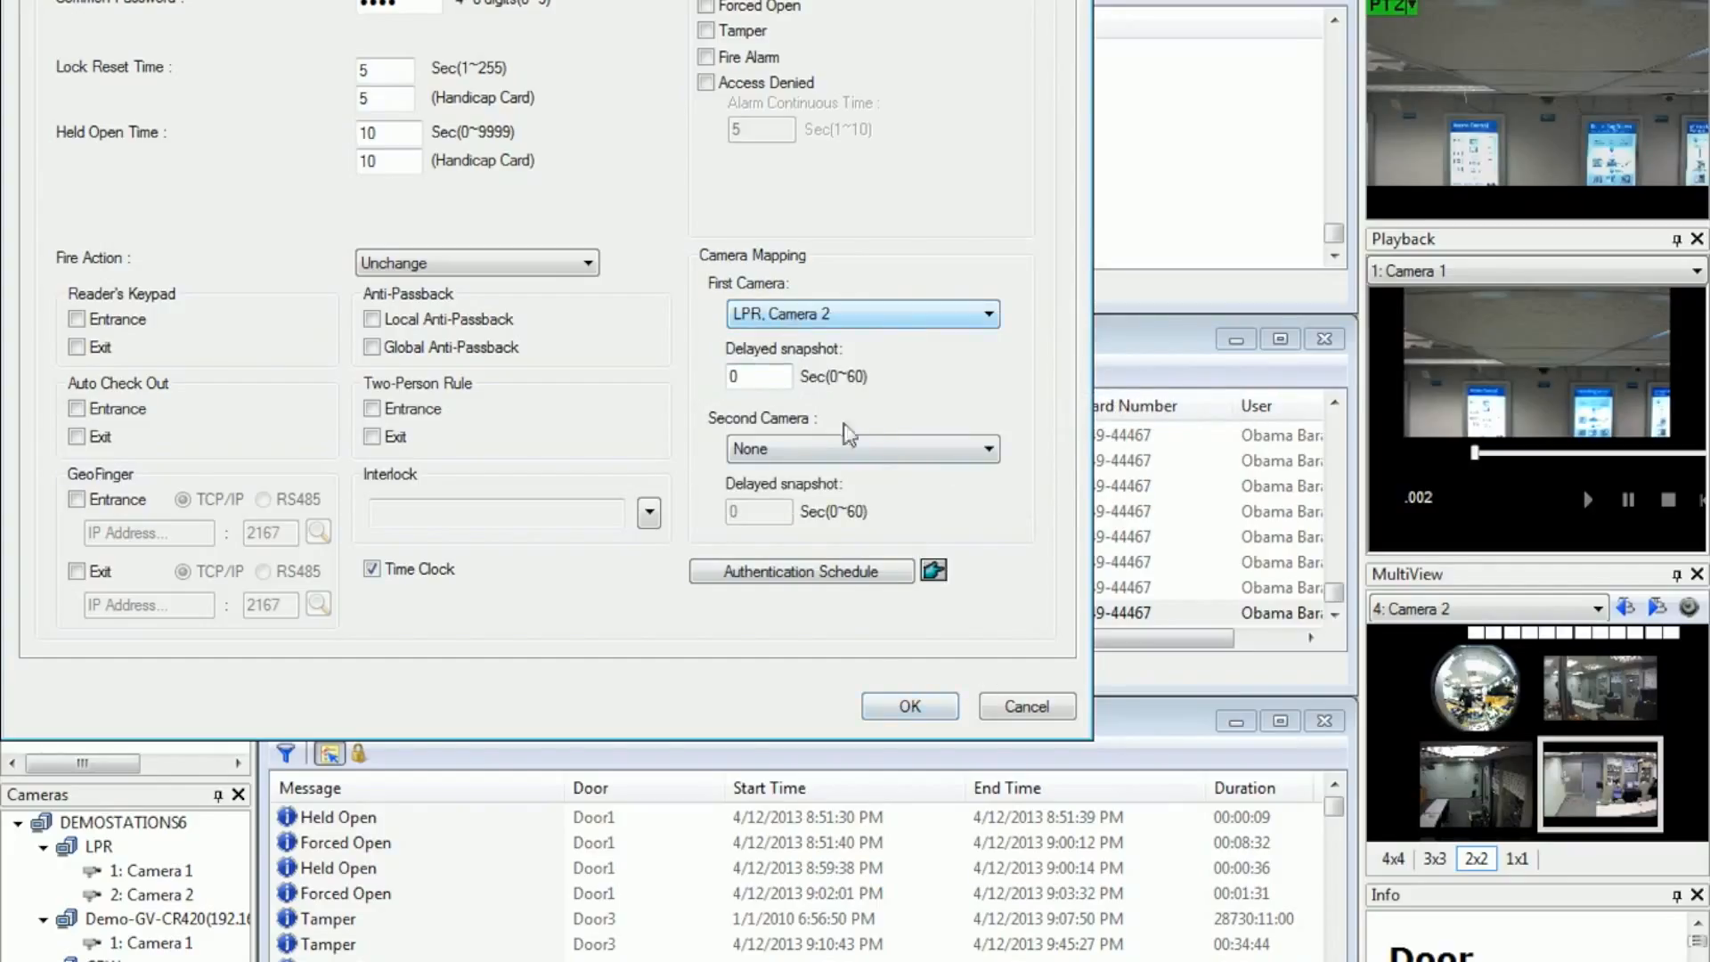
left_click(910, 706)
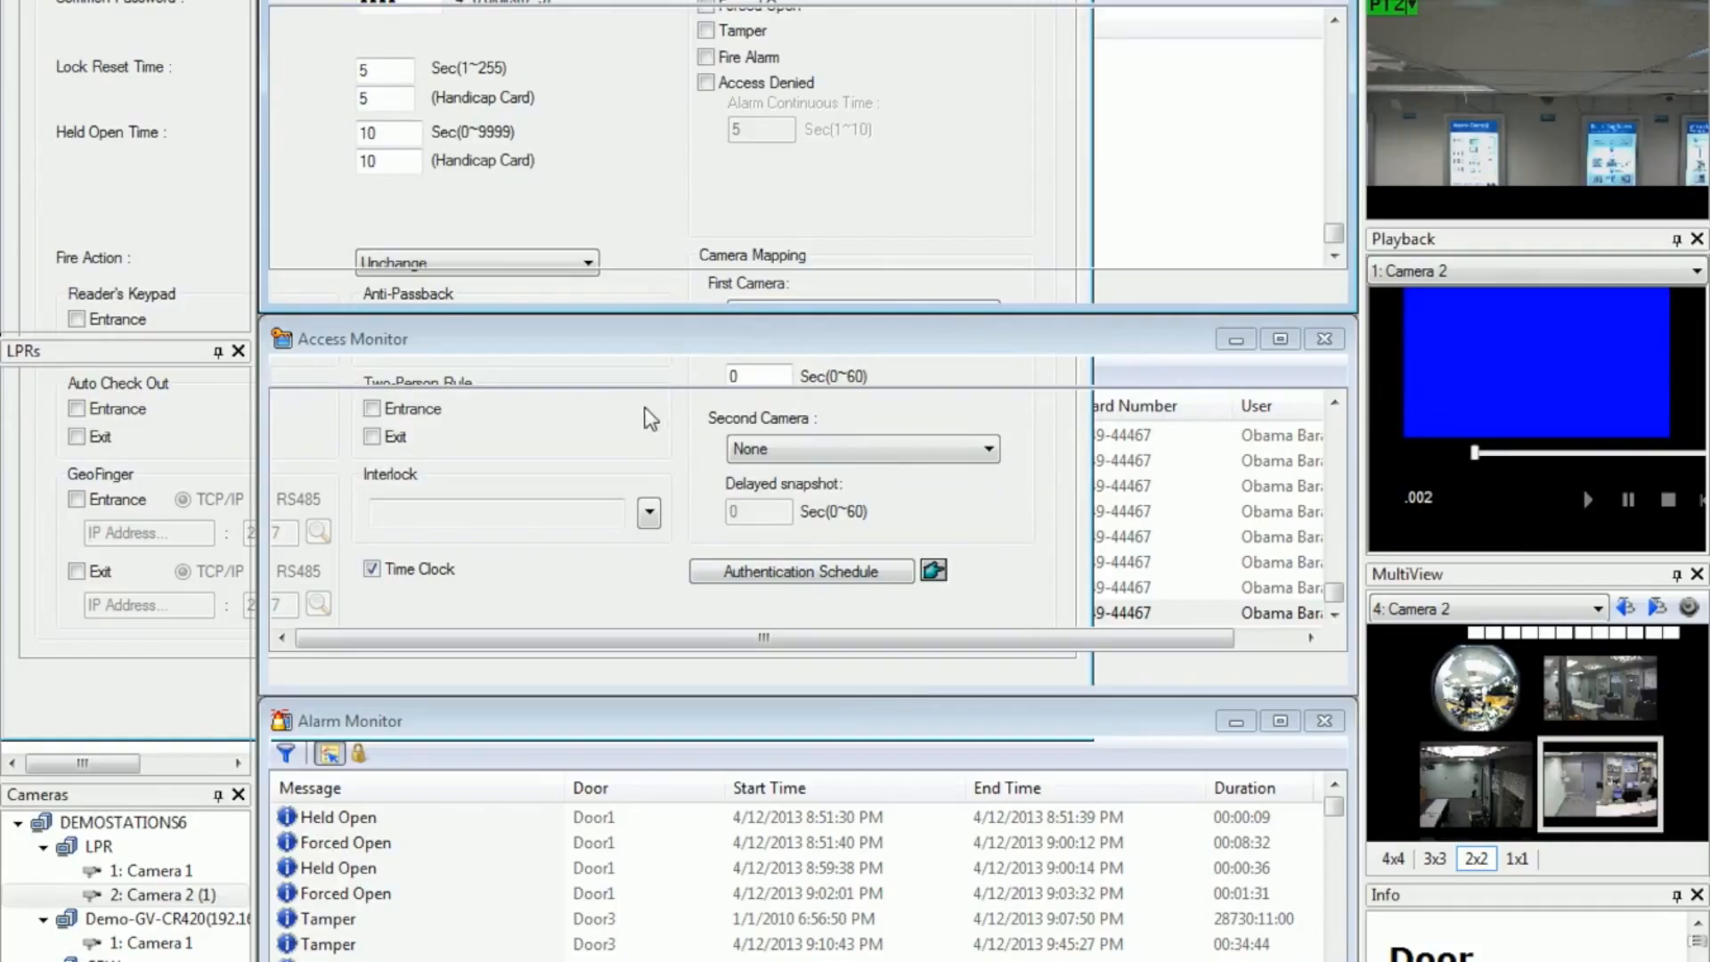
Step: Set the Access Granted notification for Sales Department 2 at Door3 of Demo-GV-AS100 to trigger the Camera 1 preset with ID 1, and save it
mouse_move(1539, 171)
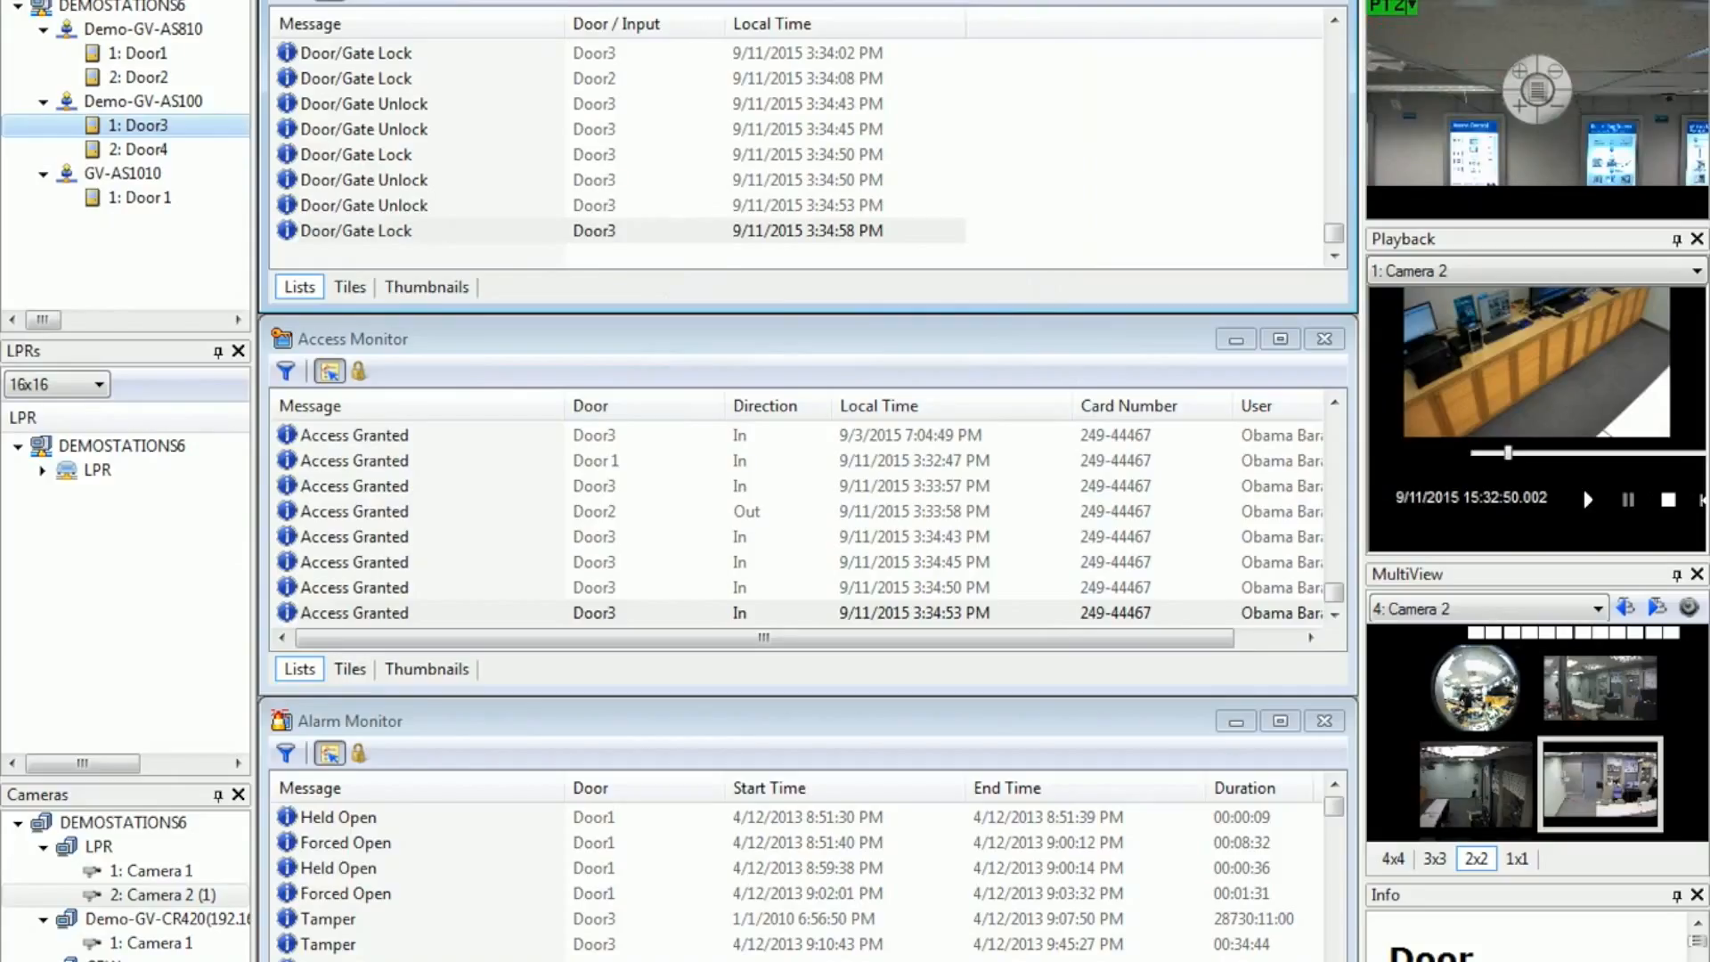
left_click(485, 1)
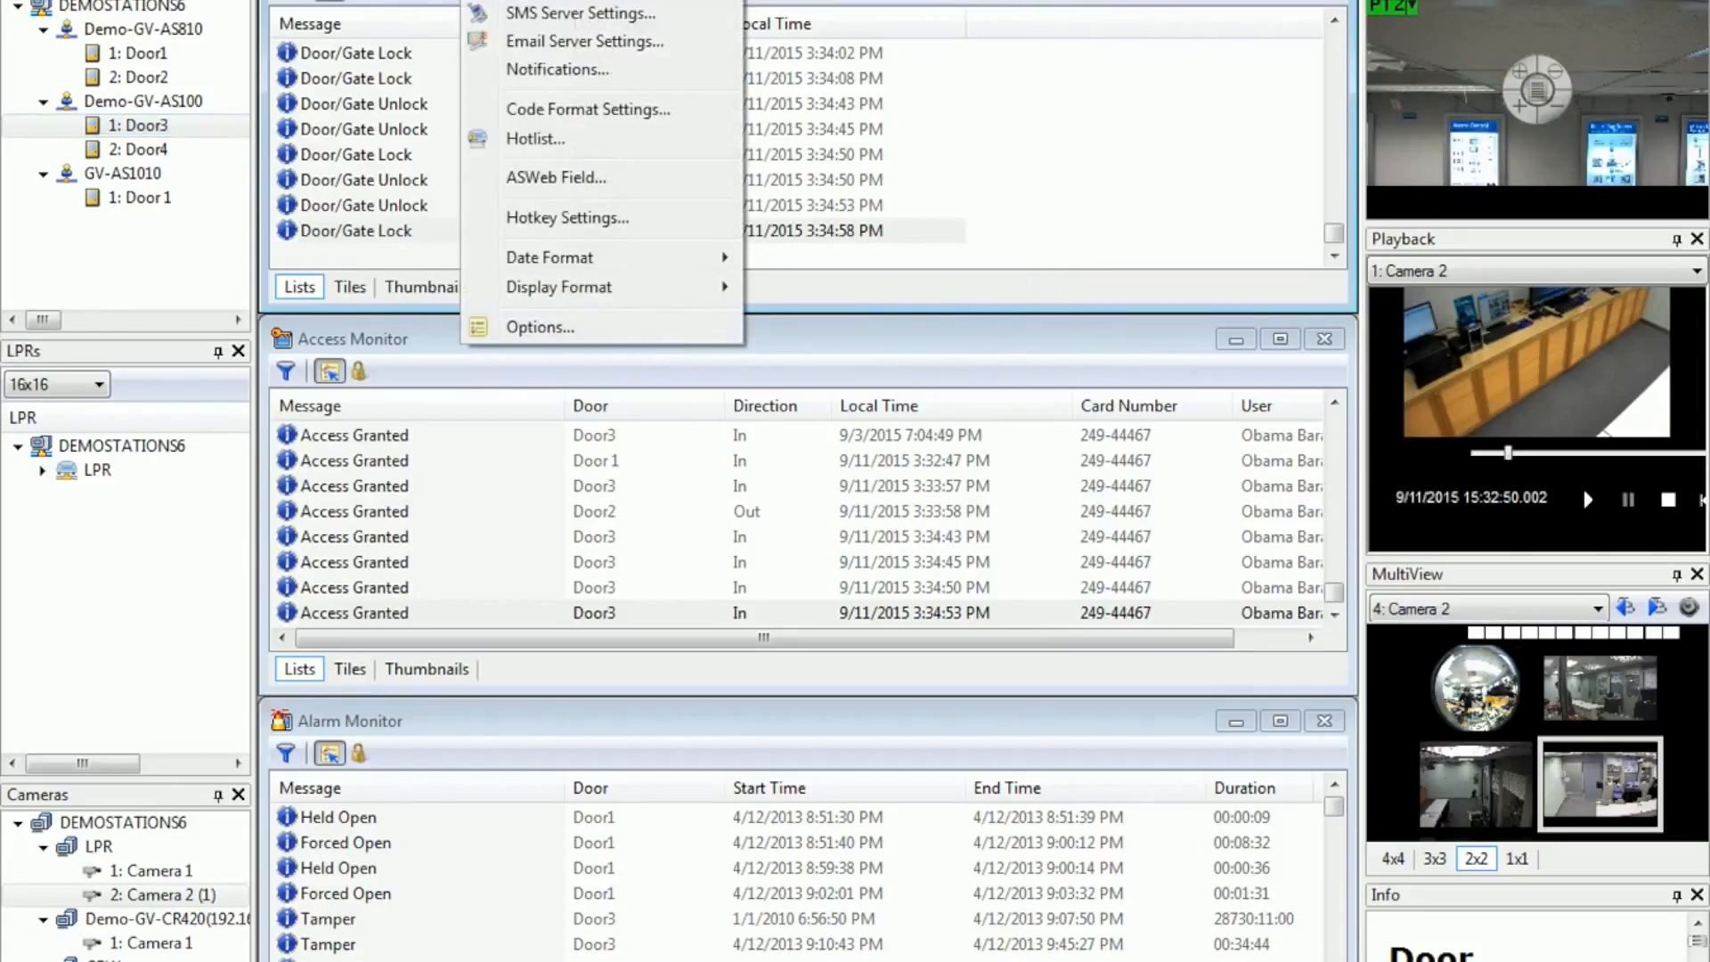
left_click(558, 70)
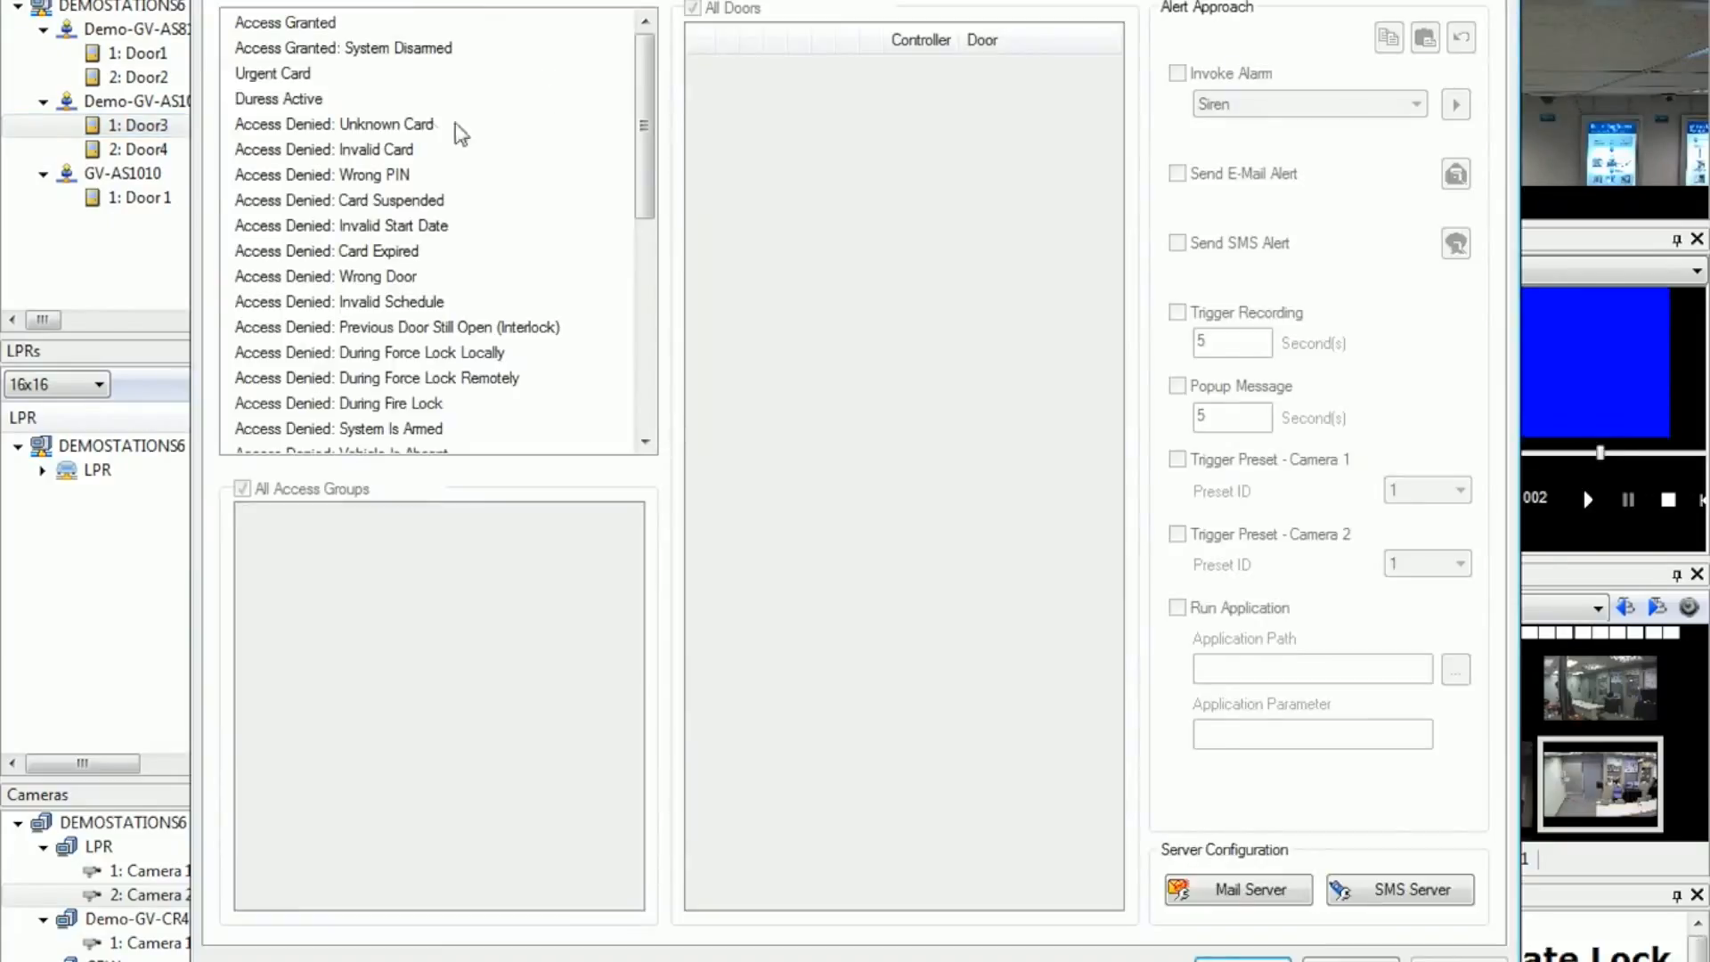
left_click(314, 27)
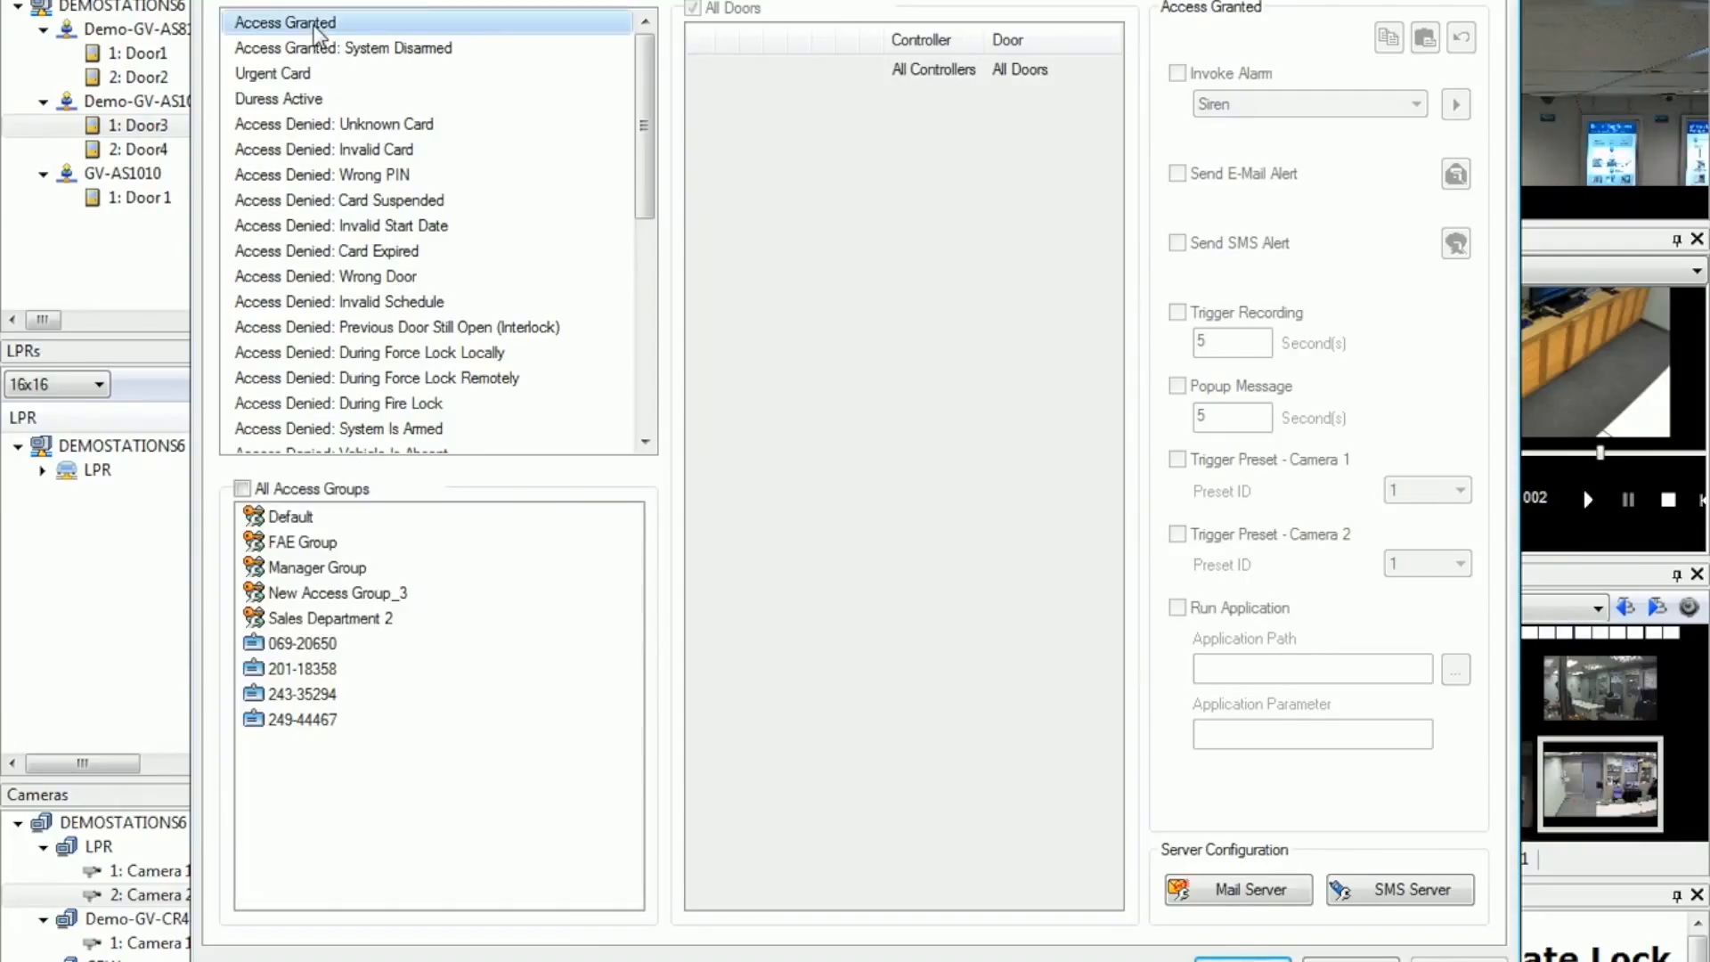
left_click(372, 619)
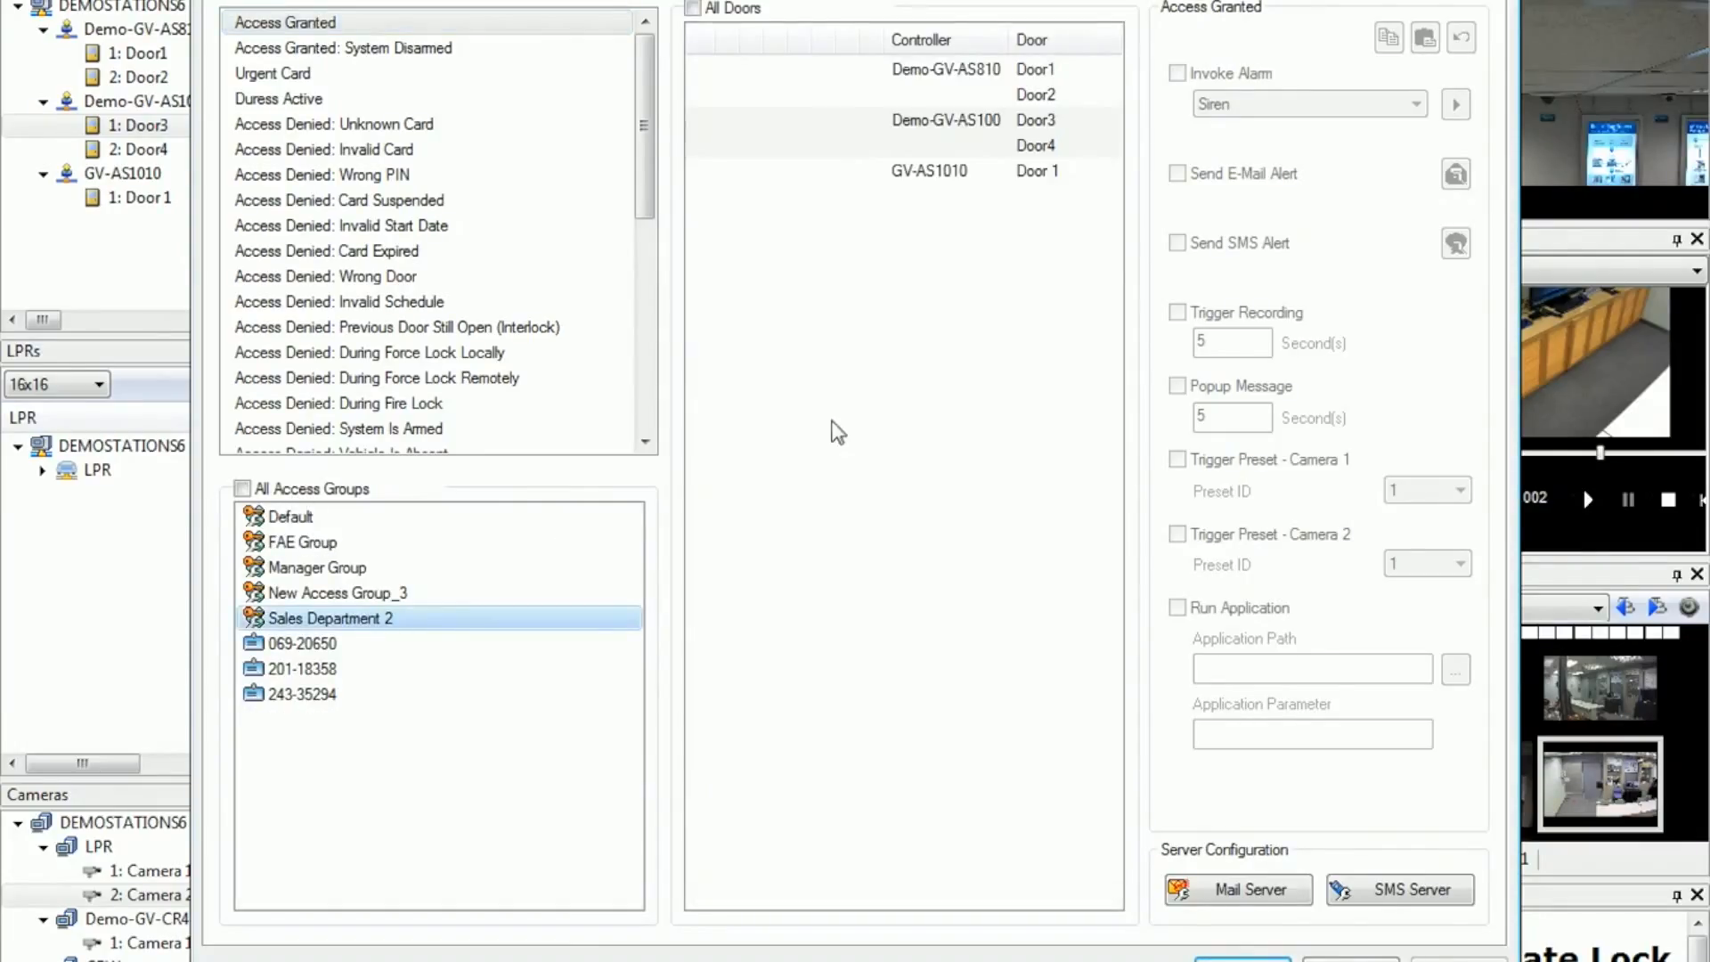
left_click(853, 123)
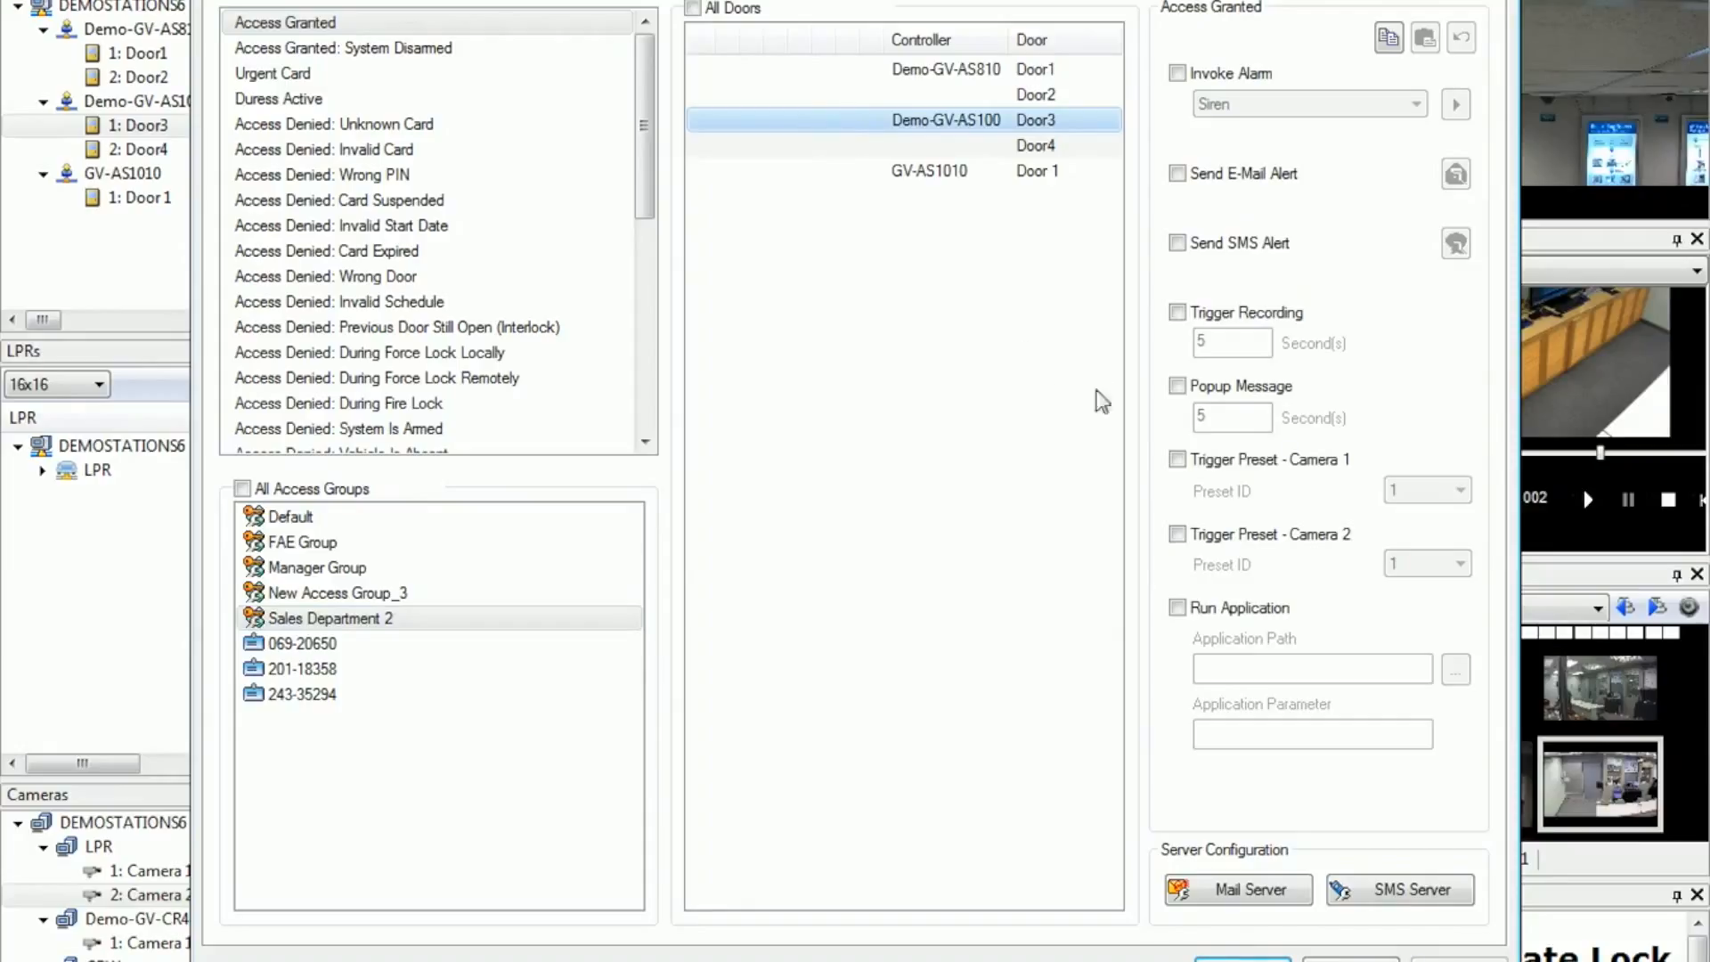
left_click(1176, 460)
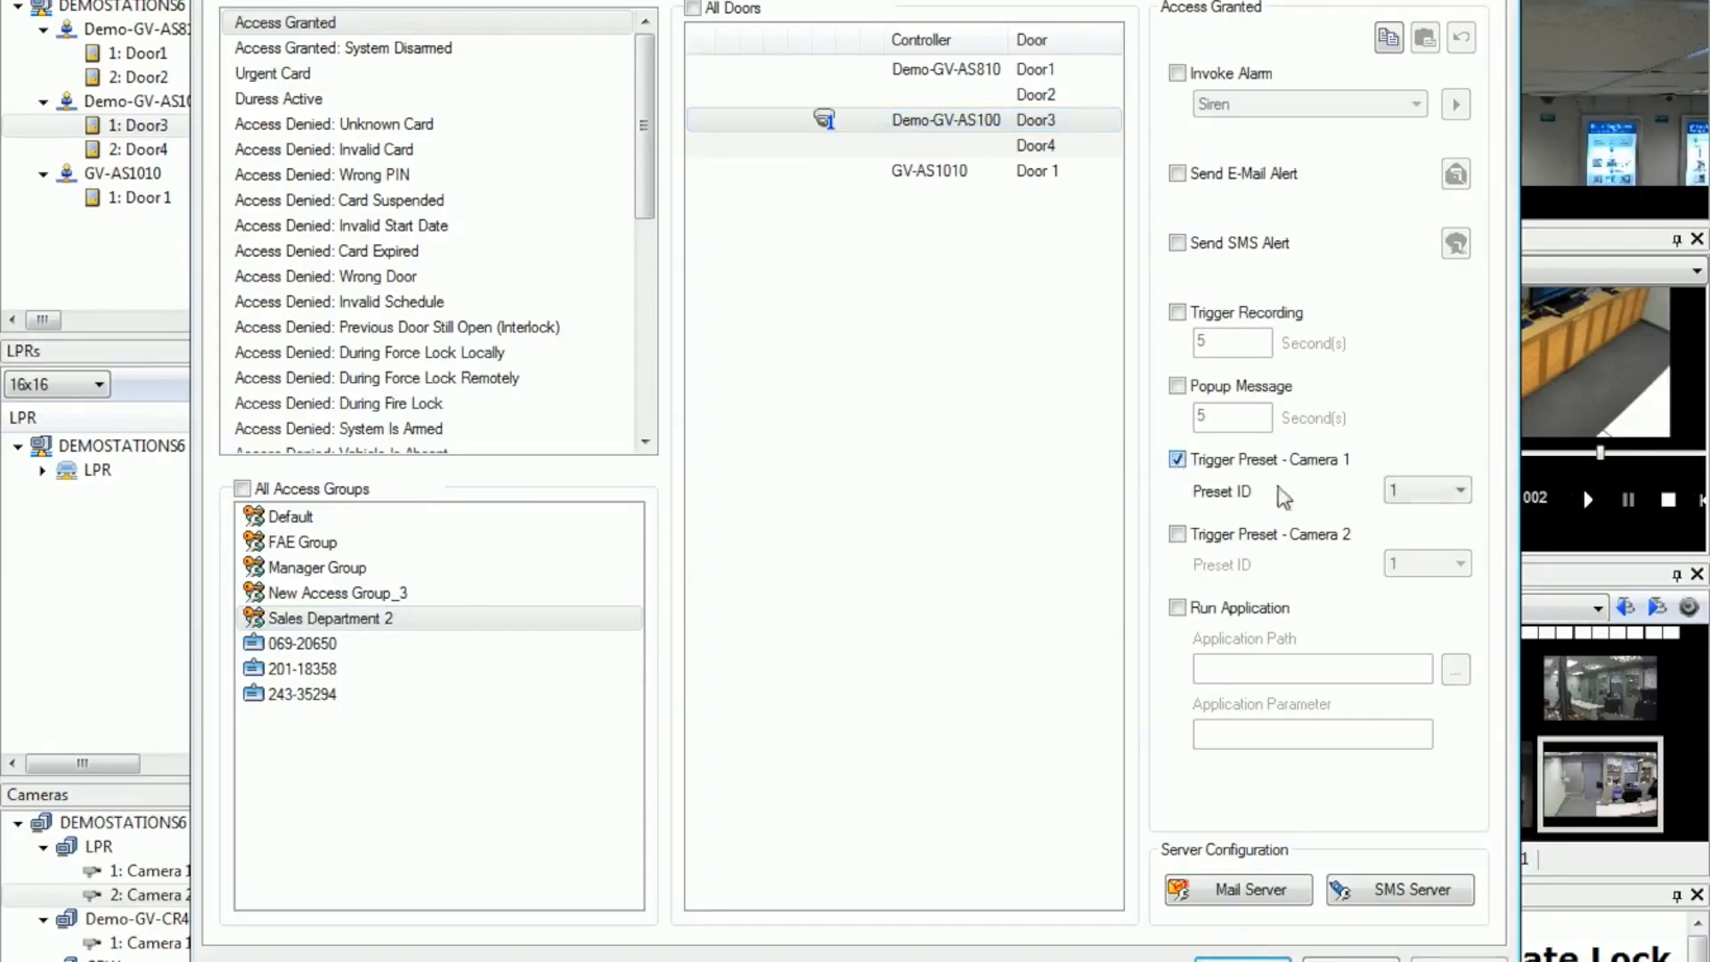
left_click(1405, 492)
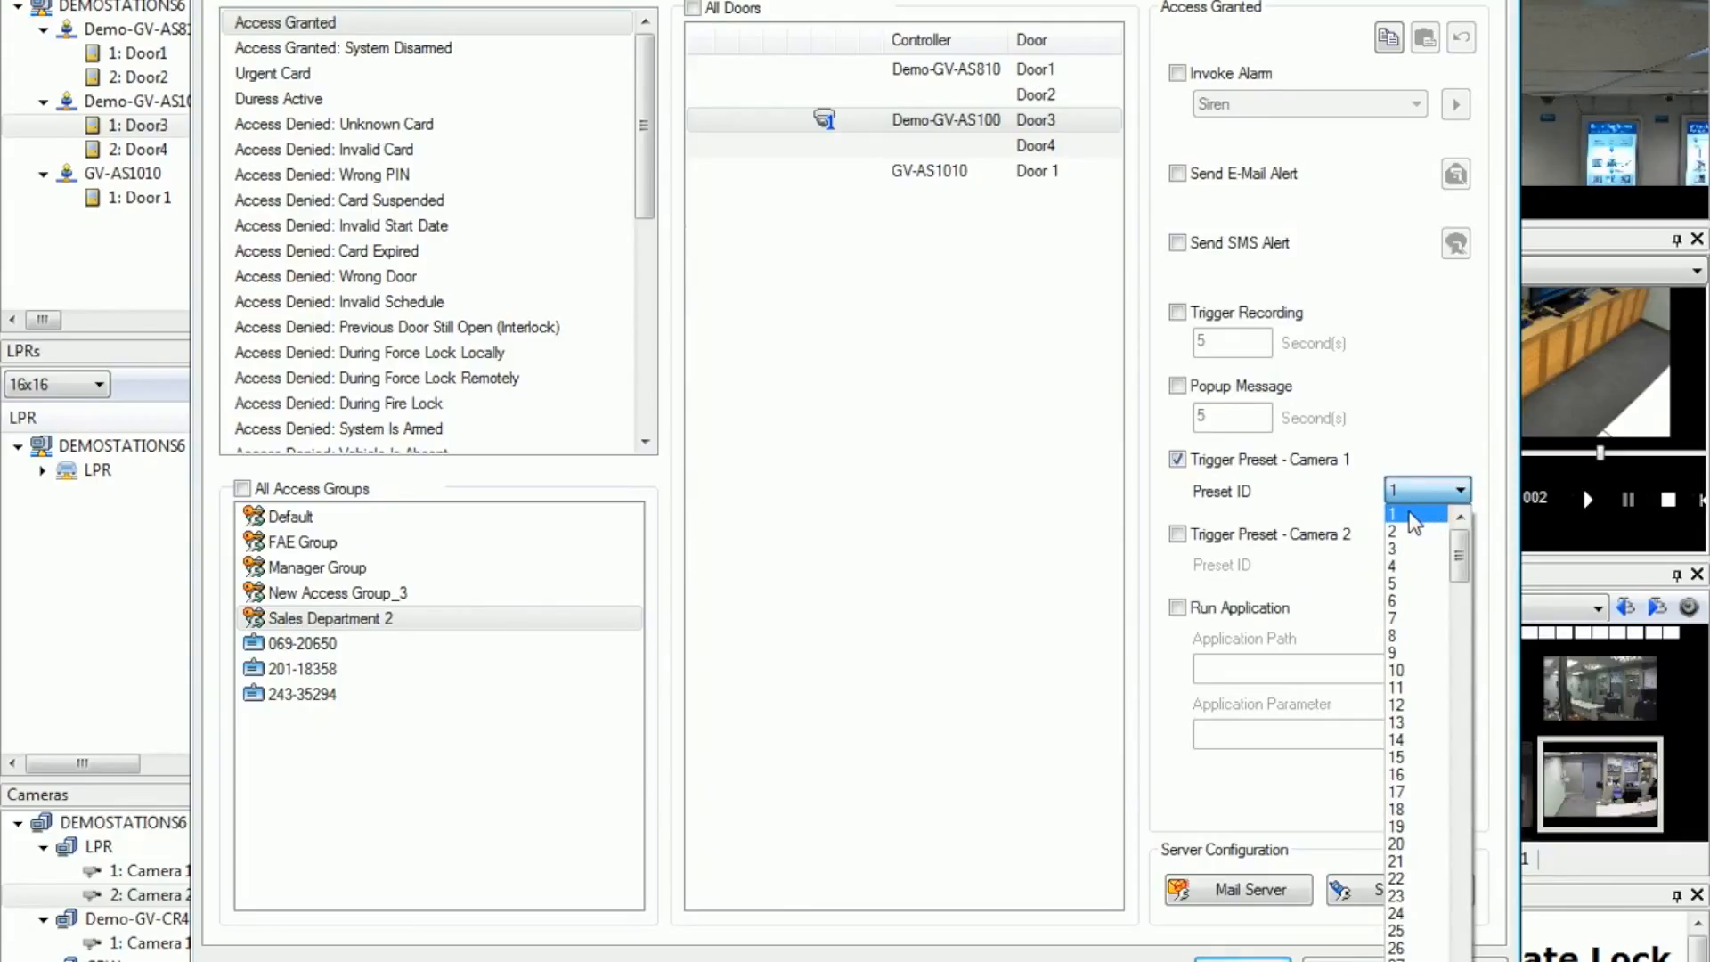
left_click(1414, 516)
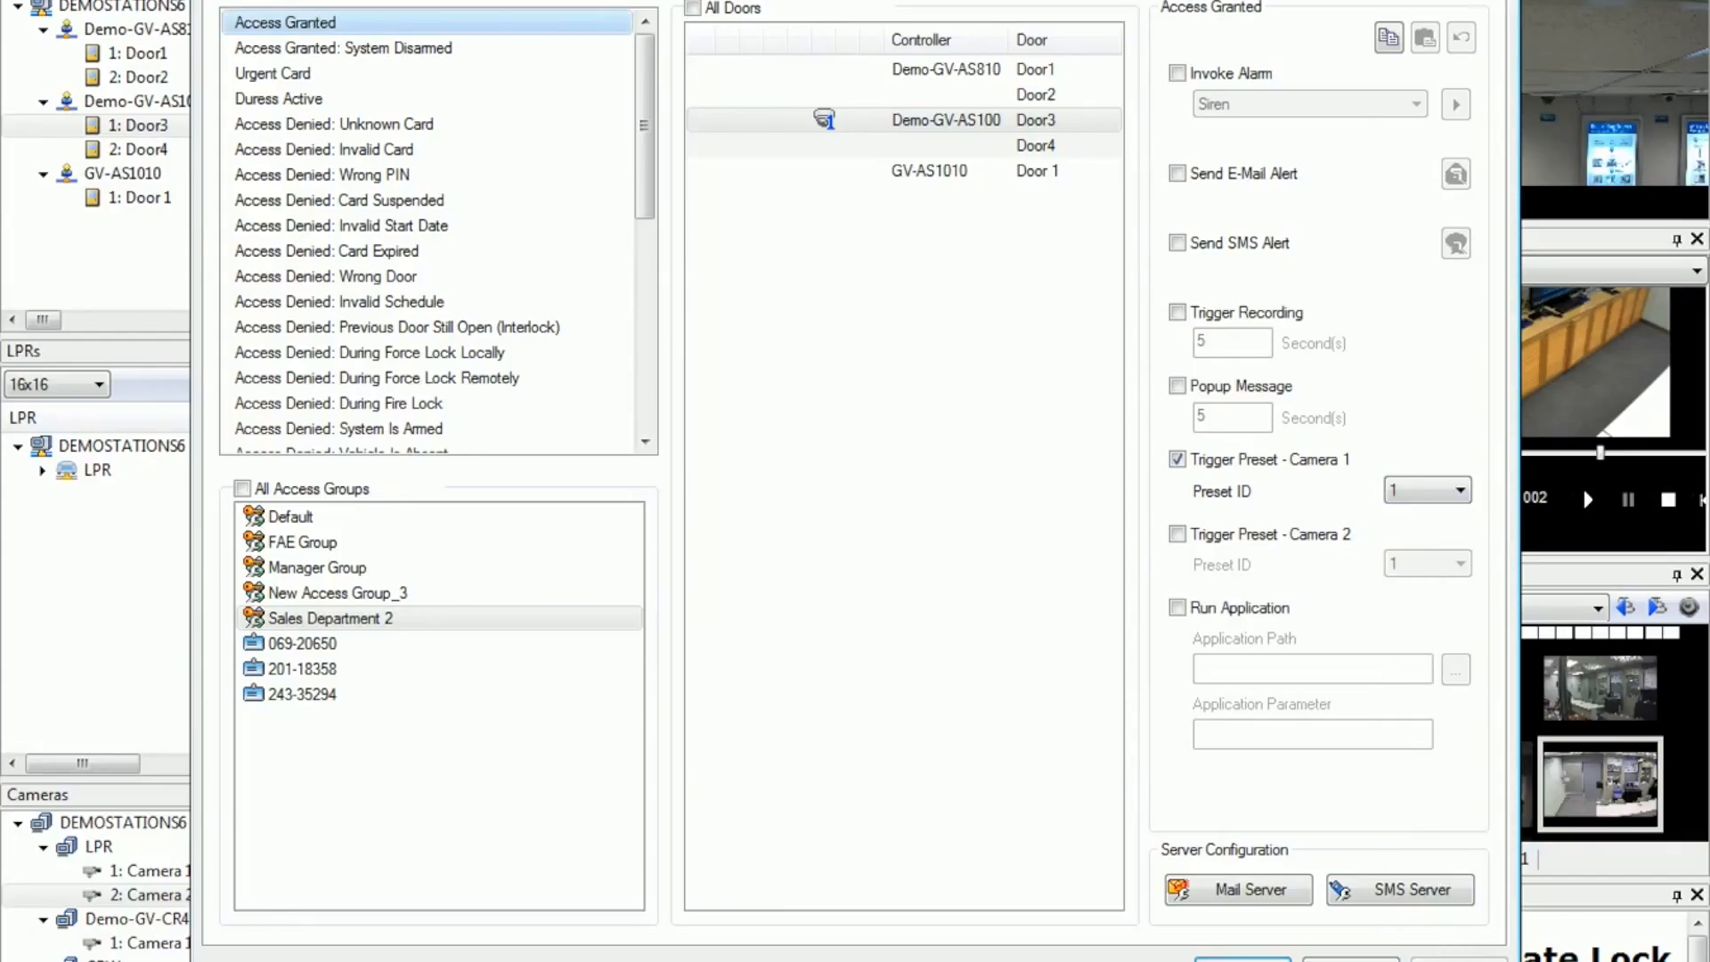
left_click(1243, 959)
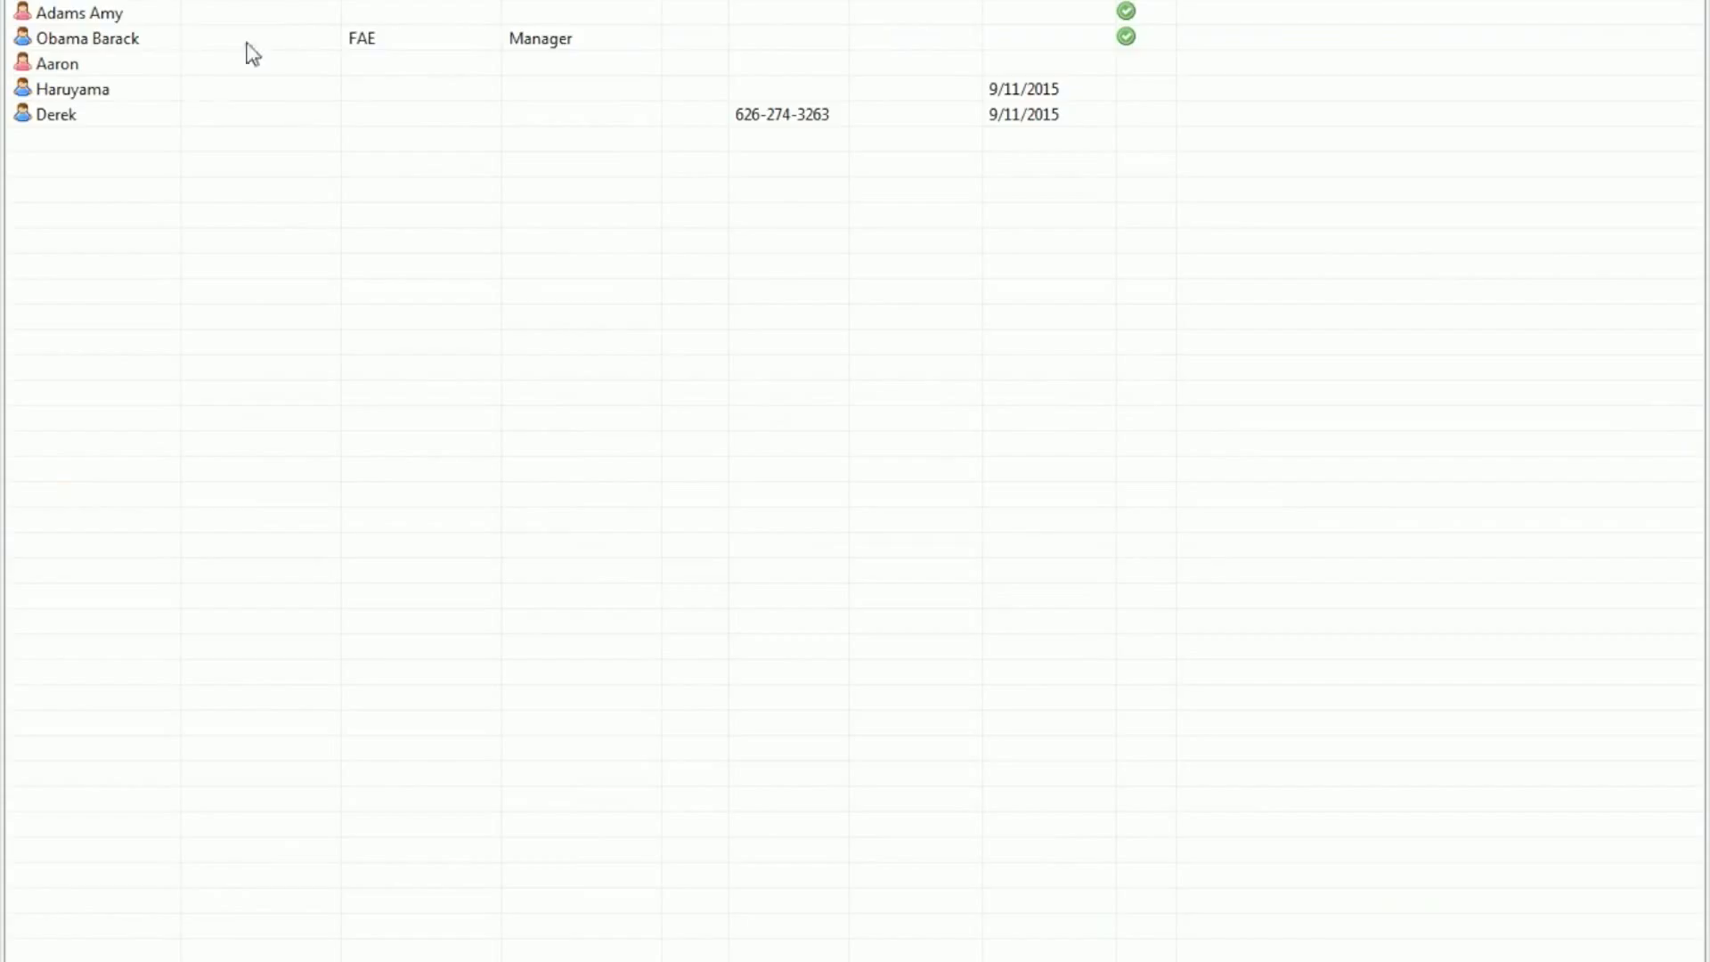
Step: For the FAE Manager user, set the fingerprint connection type to TCP/IP and select the GV-GF1922 reader found by a device search
left_click(287, 41)
double_click(287, 41)
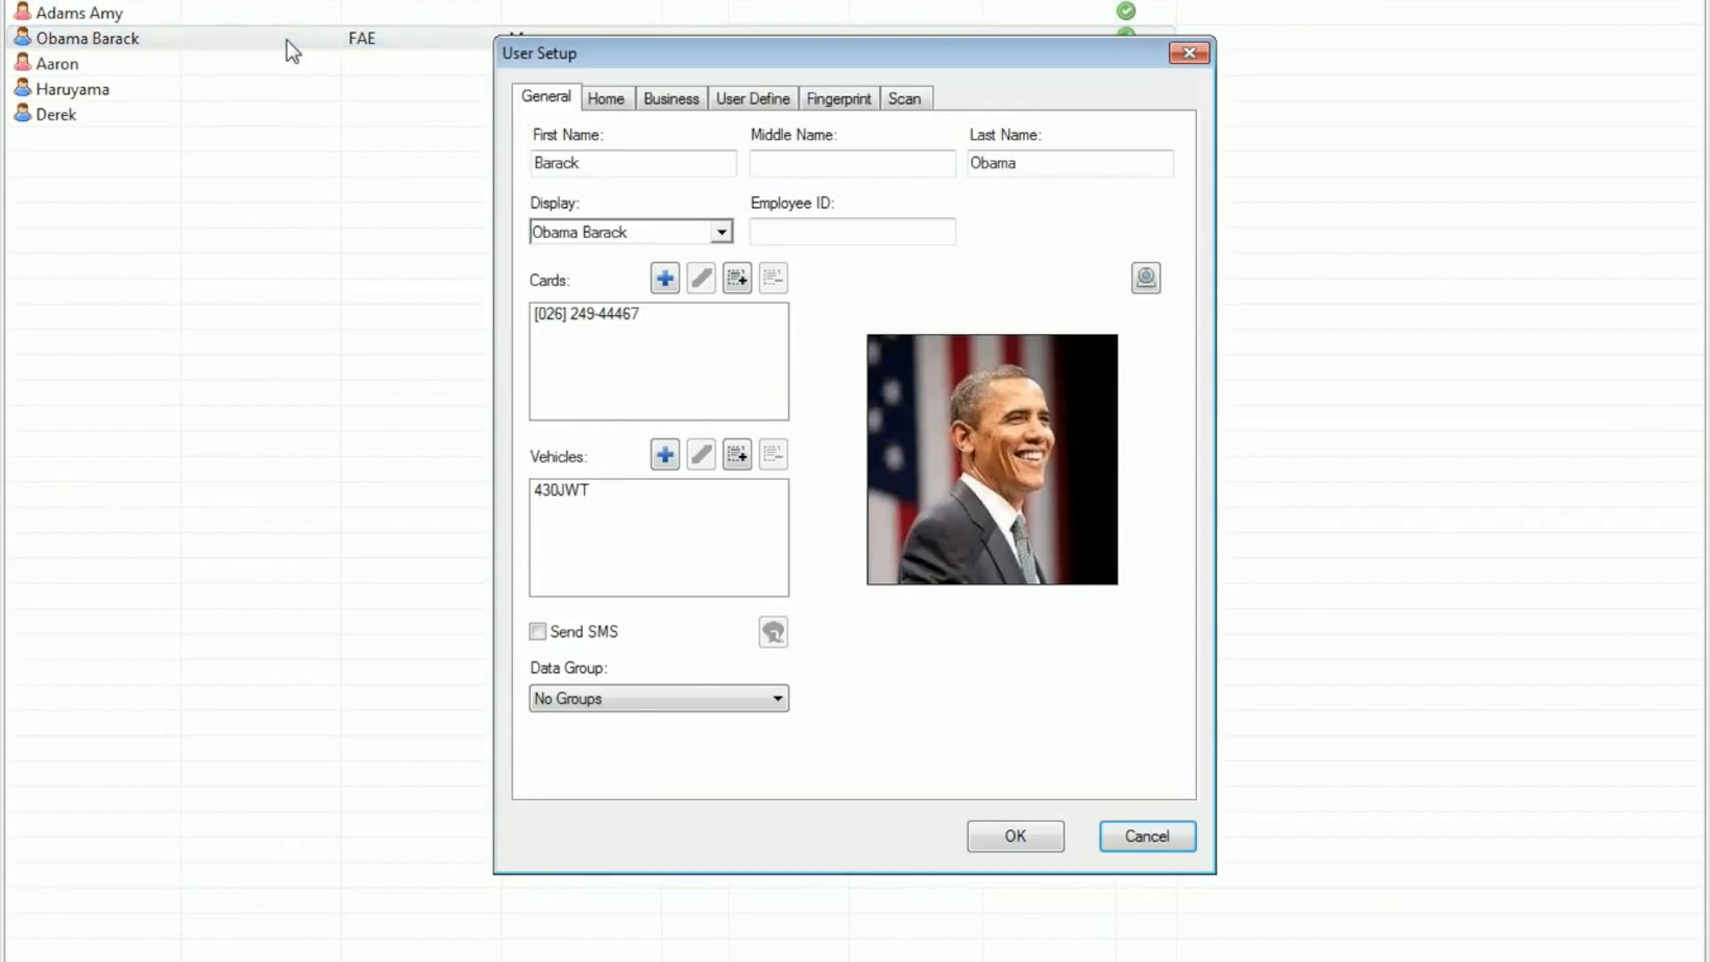
left_click(828, 99)
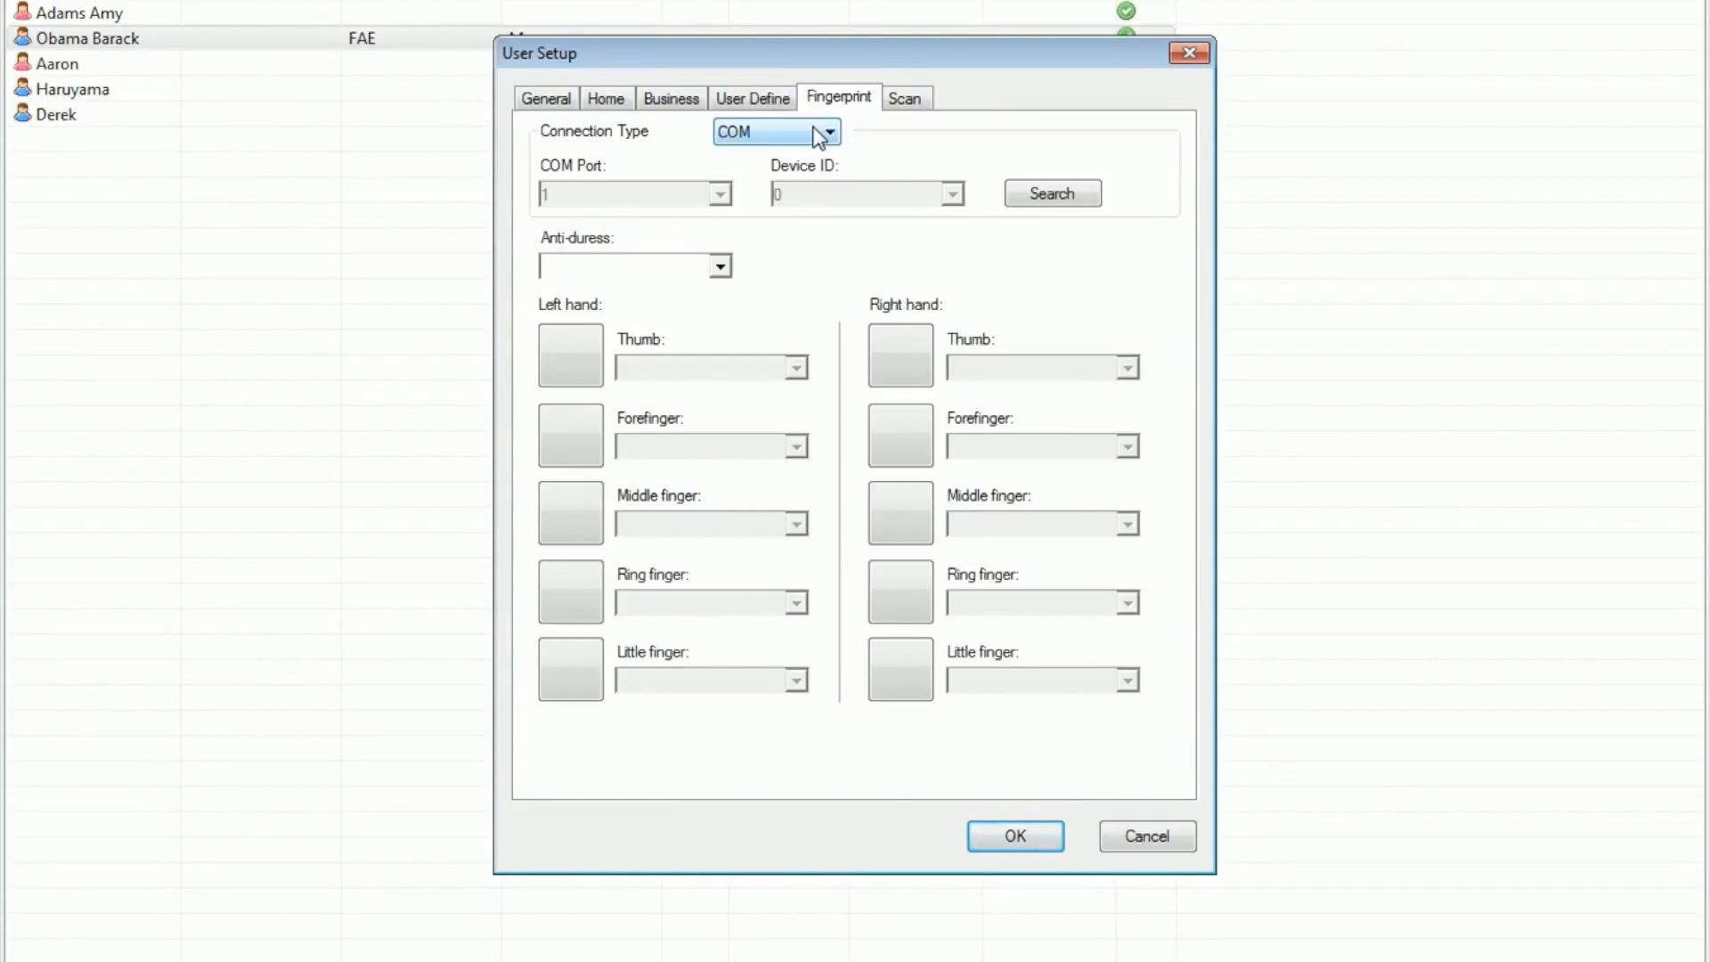
left_click(819, 135)
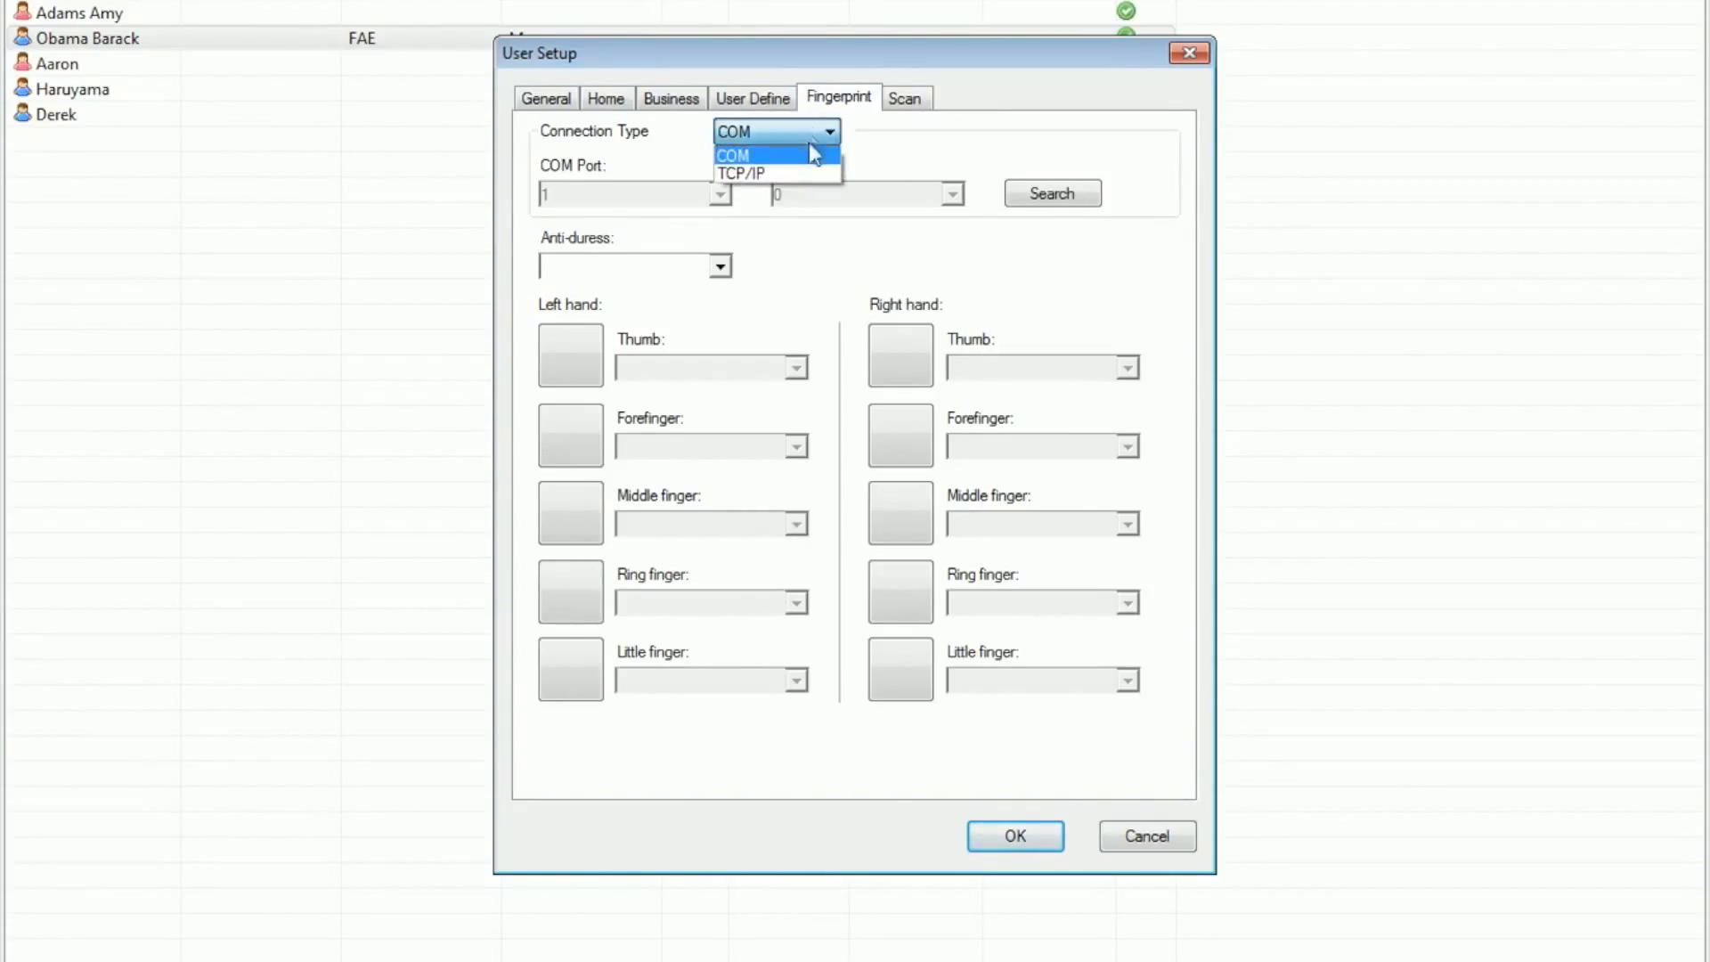
left_click(768, 172)
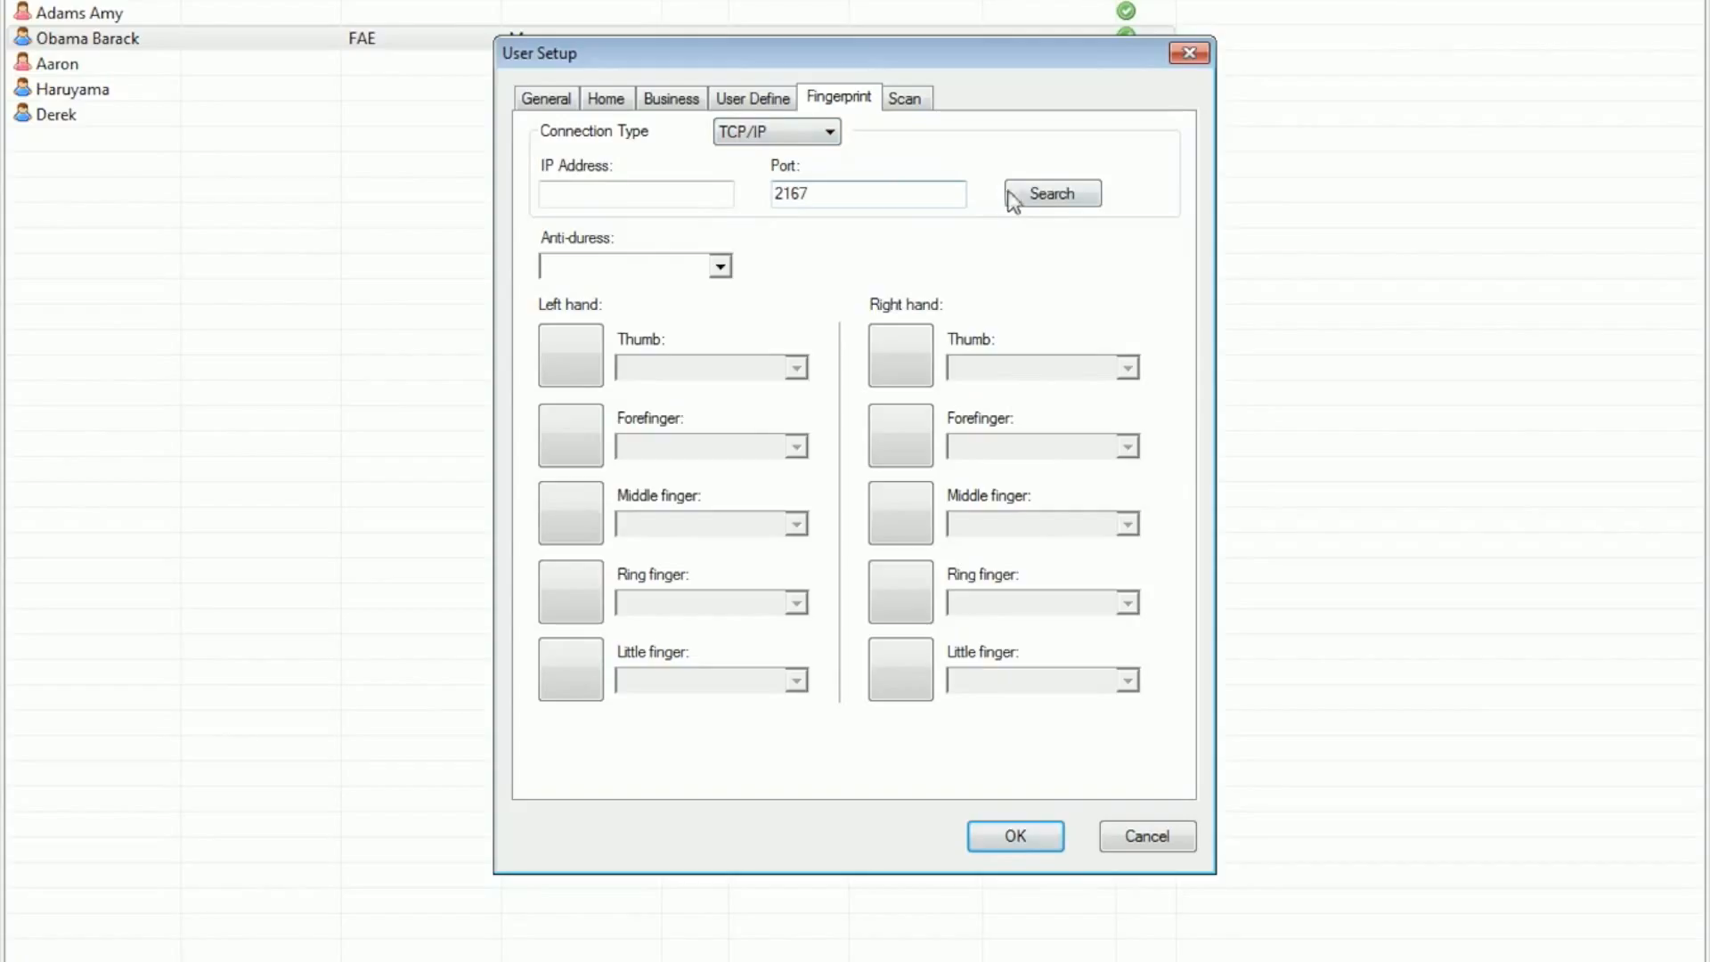
left_click(1048, 196)
left_click(677, 312)
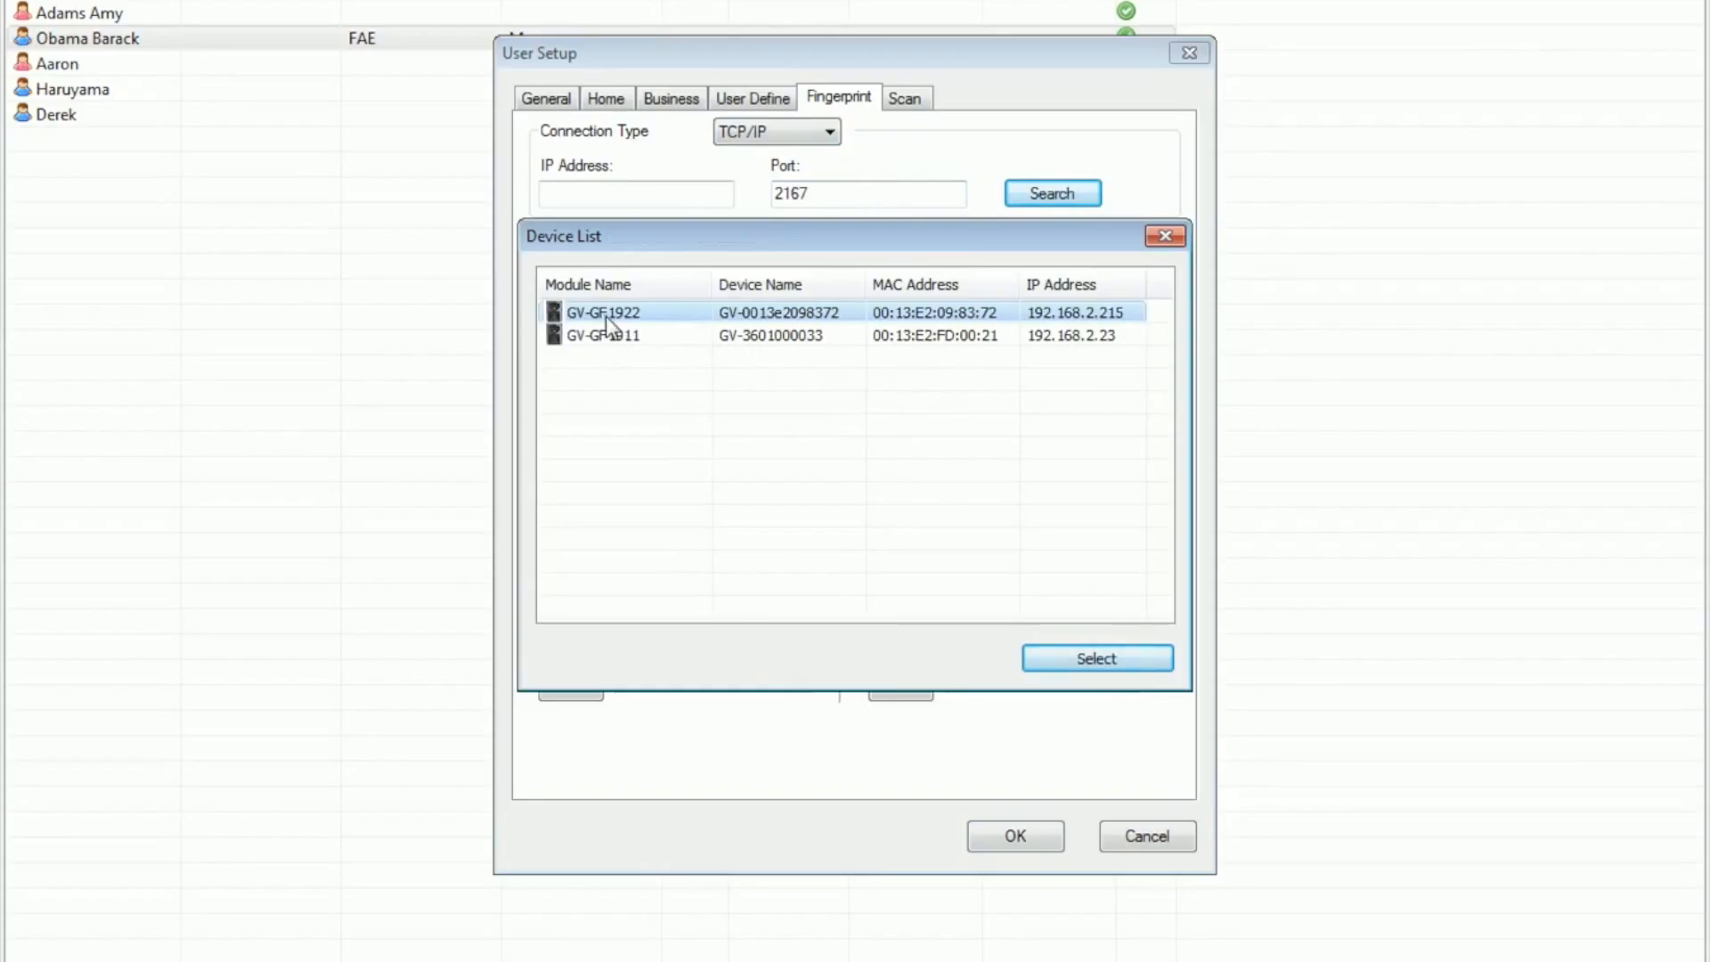
double_click(717, 311)
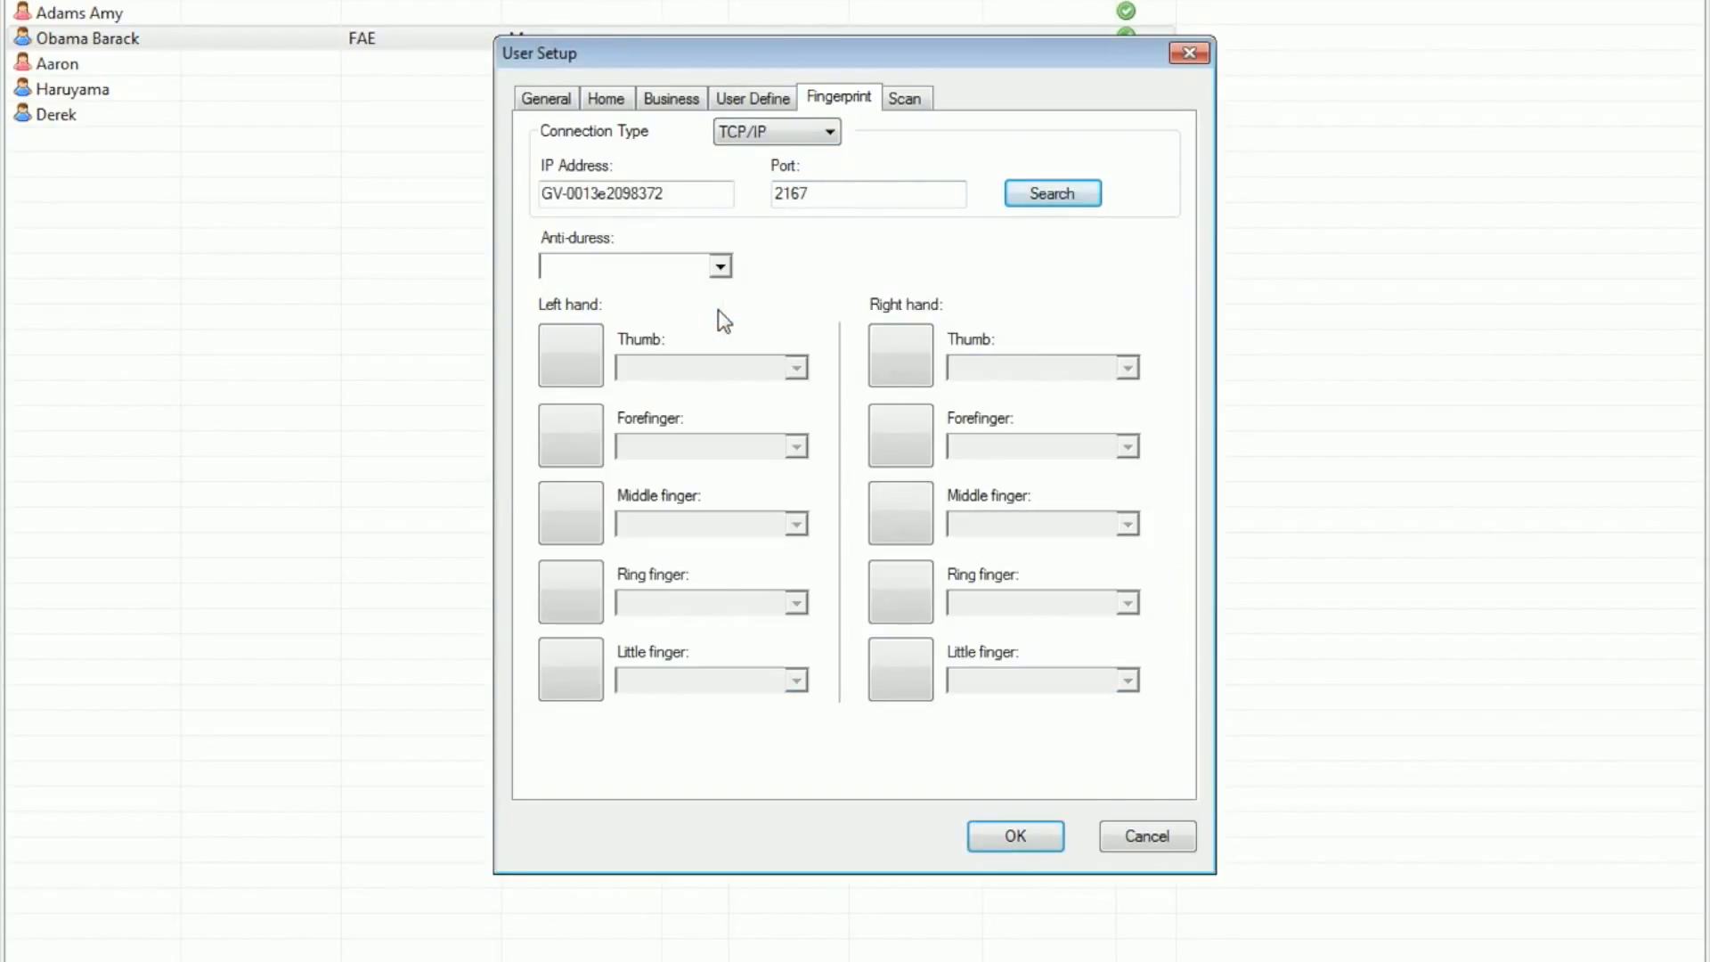
Step: Enroll the user's left thumb fingerprint, link it to the user's existing card, and save the user
left_click(575, 360)
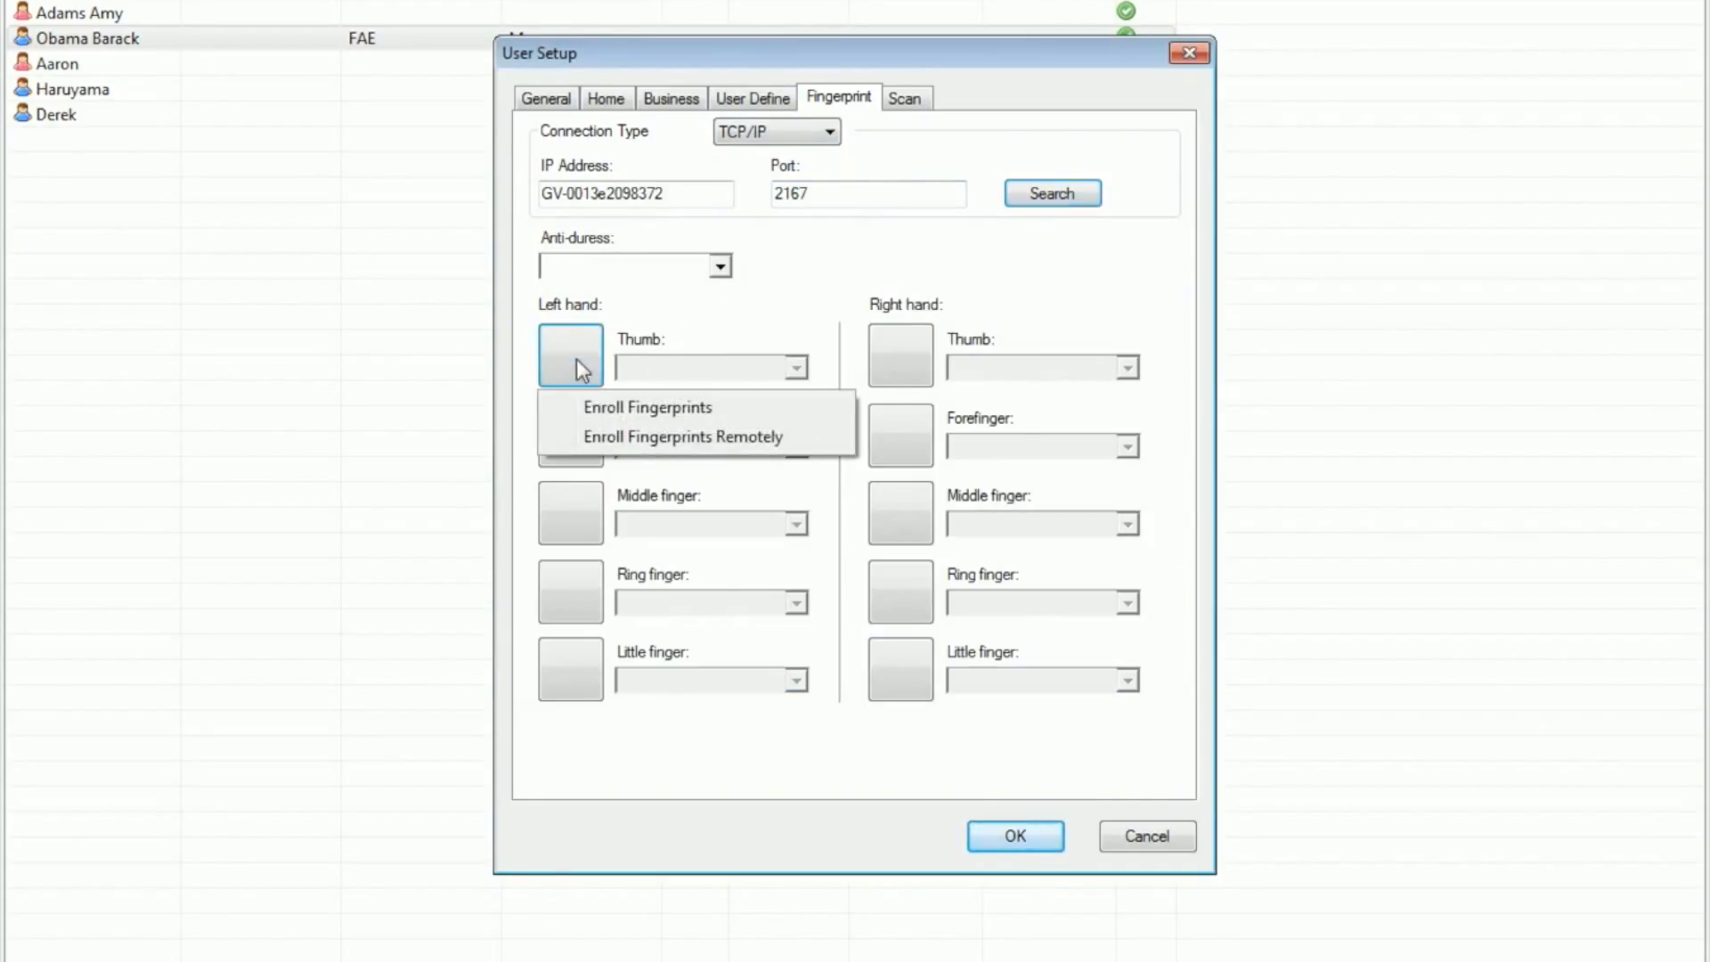
left_click(612, 406)
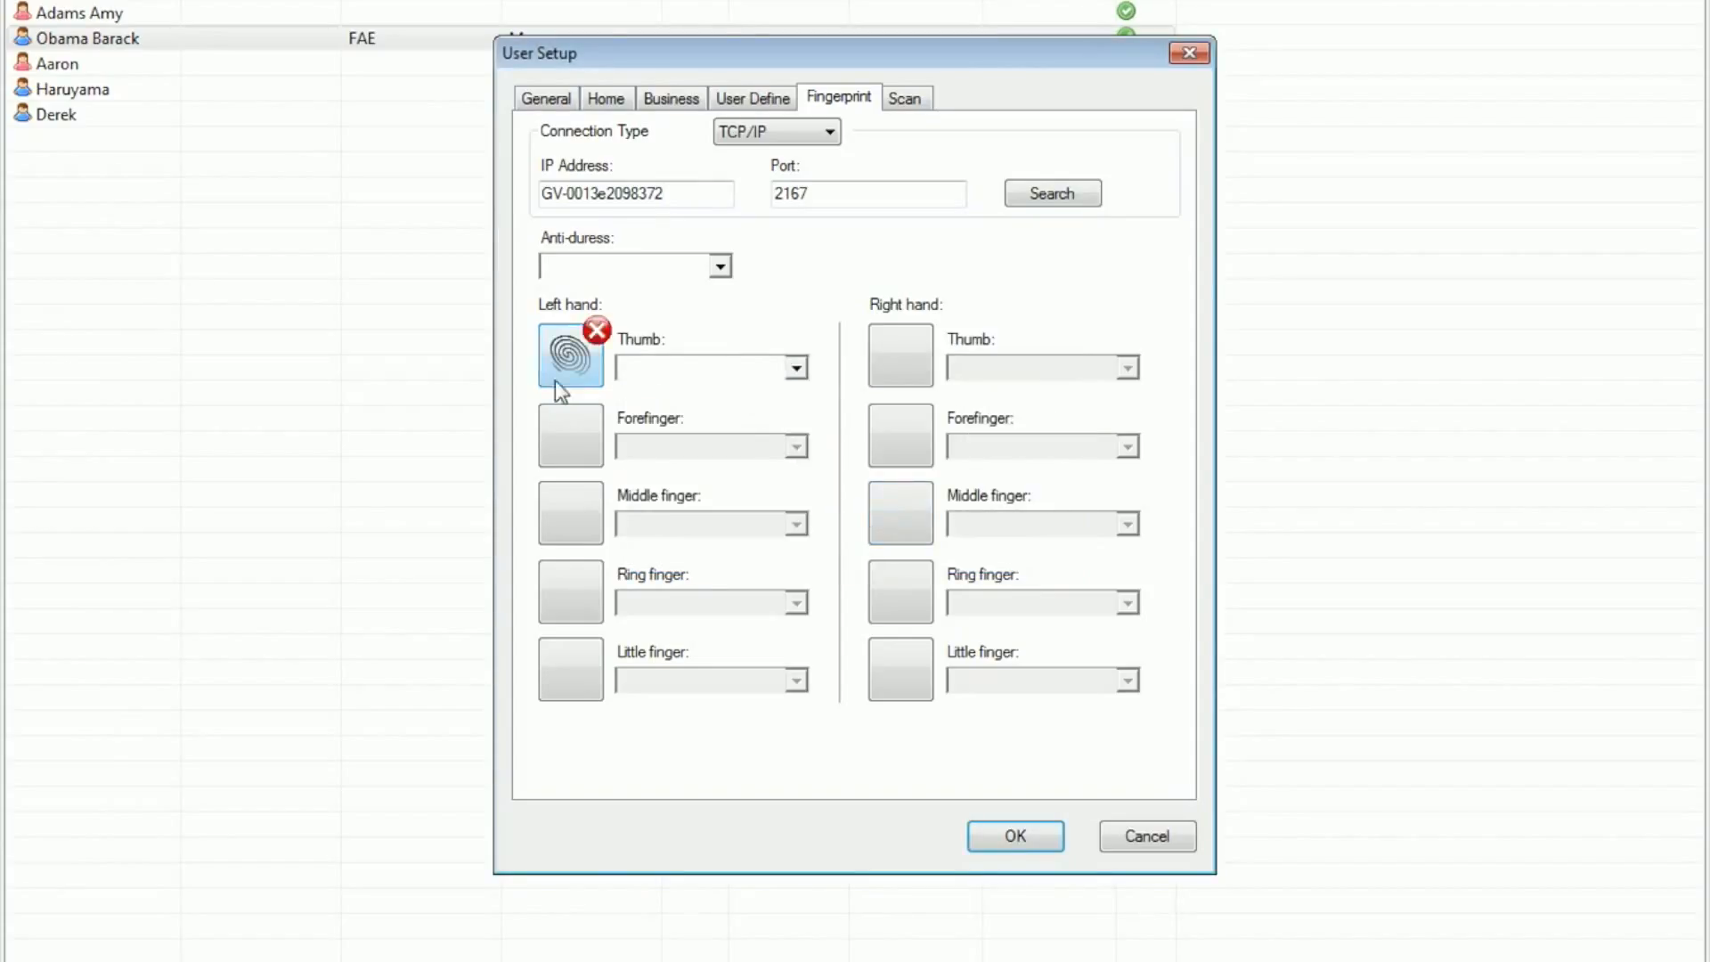
left_click(796, 368)
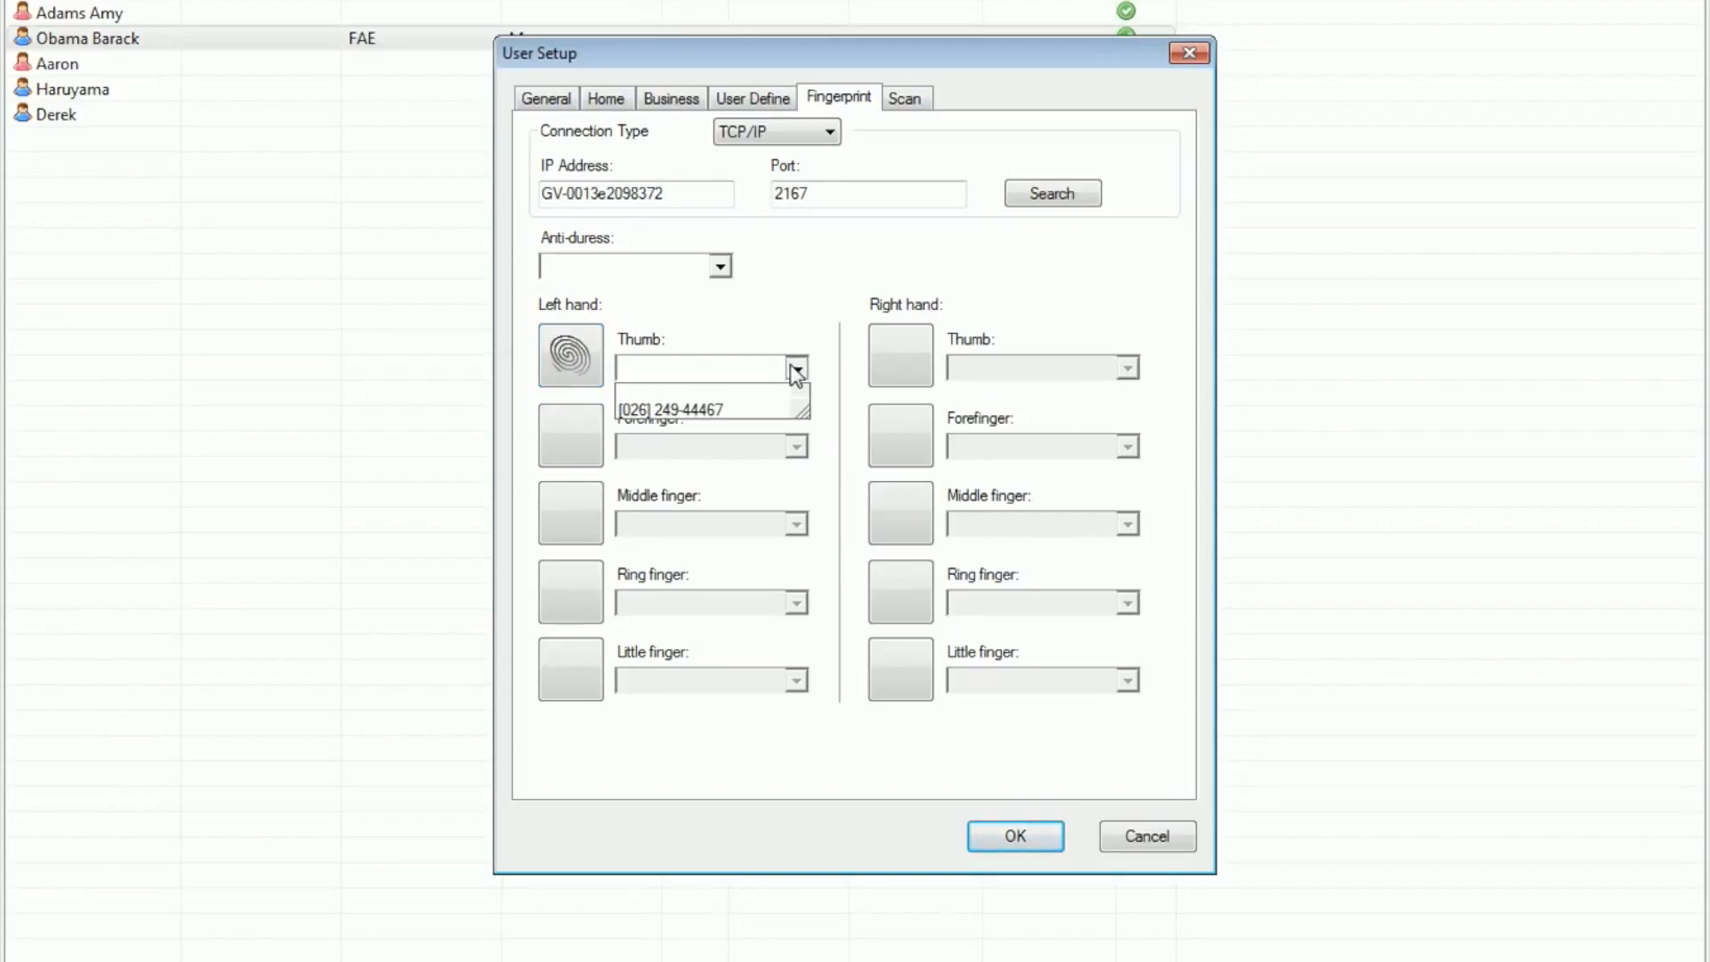
left_click(715, 412)
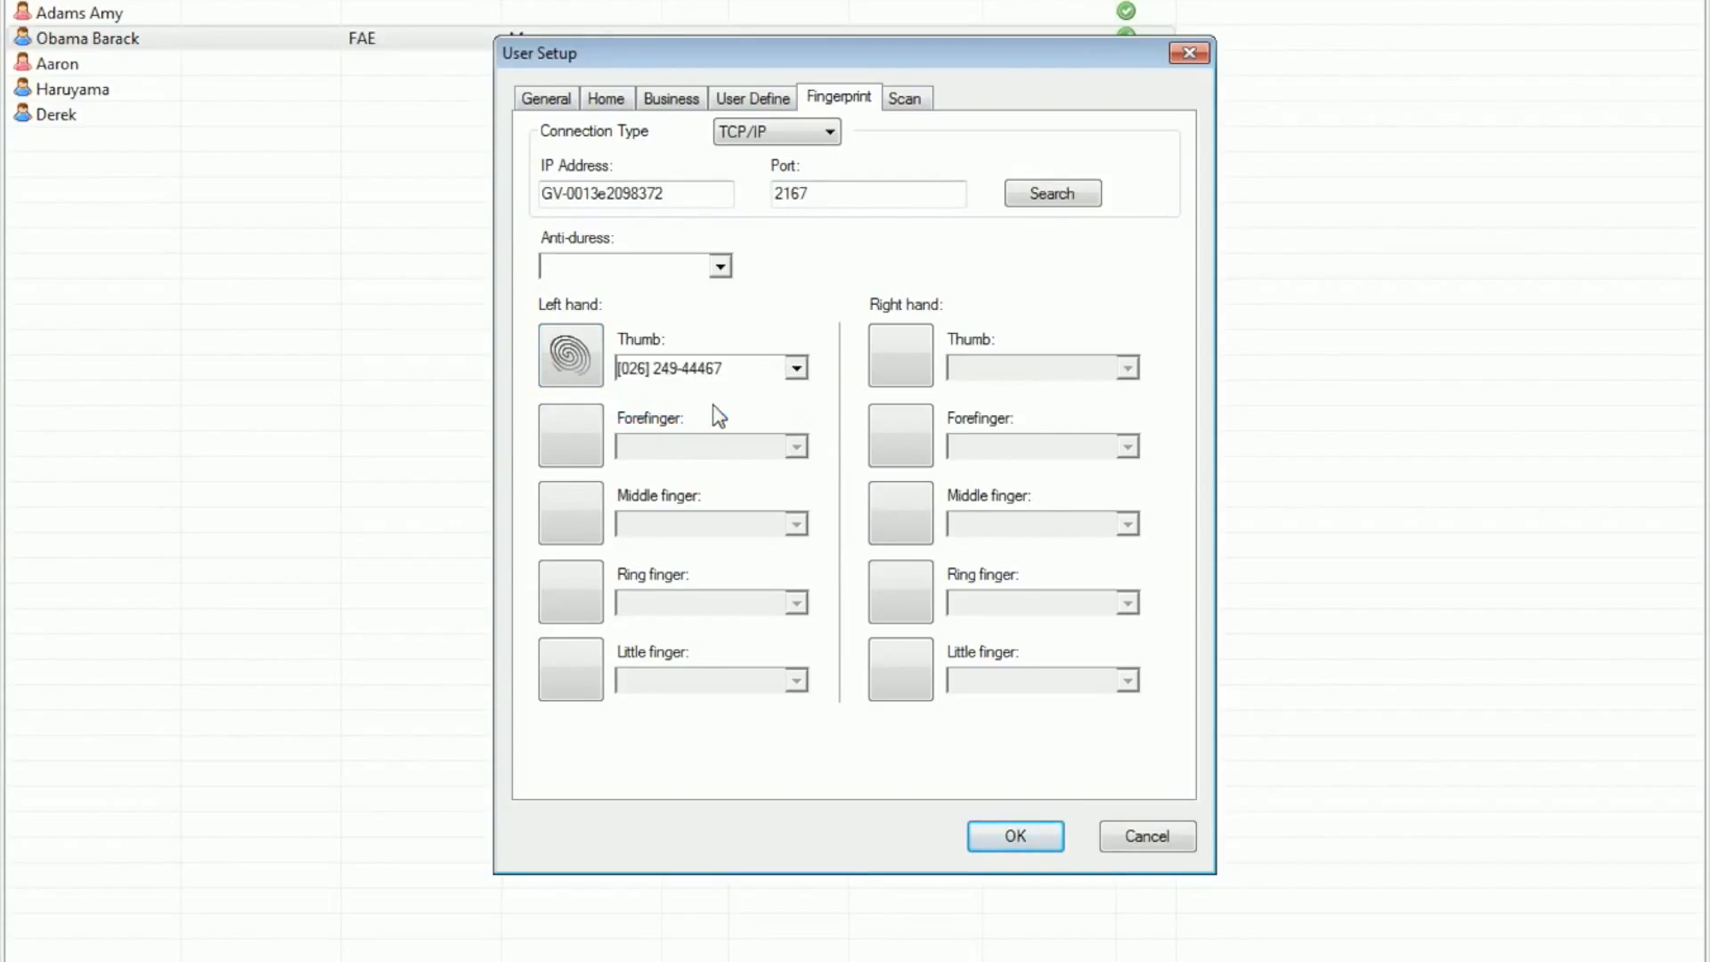
left_click(1015, 837)
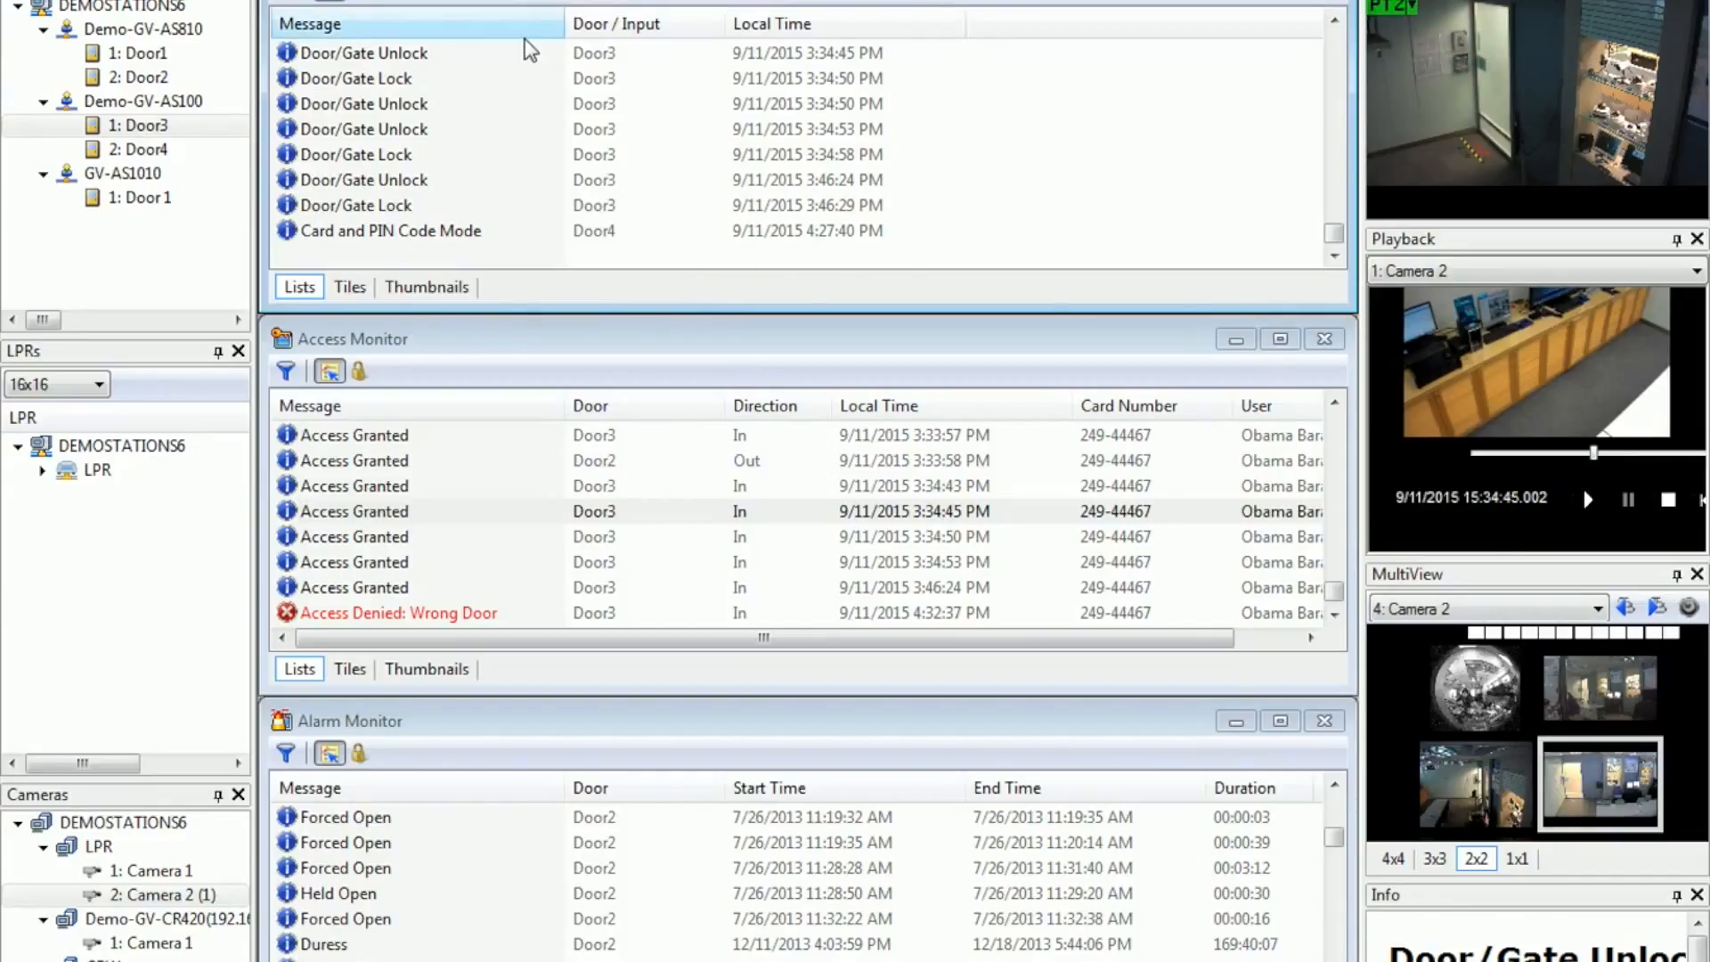
Step: In Fingerprint Access, add the user's left thumb fingerprint to Door1 of Demo-GV-AS810 and close the window
left_click(485, 1)
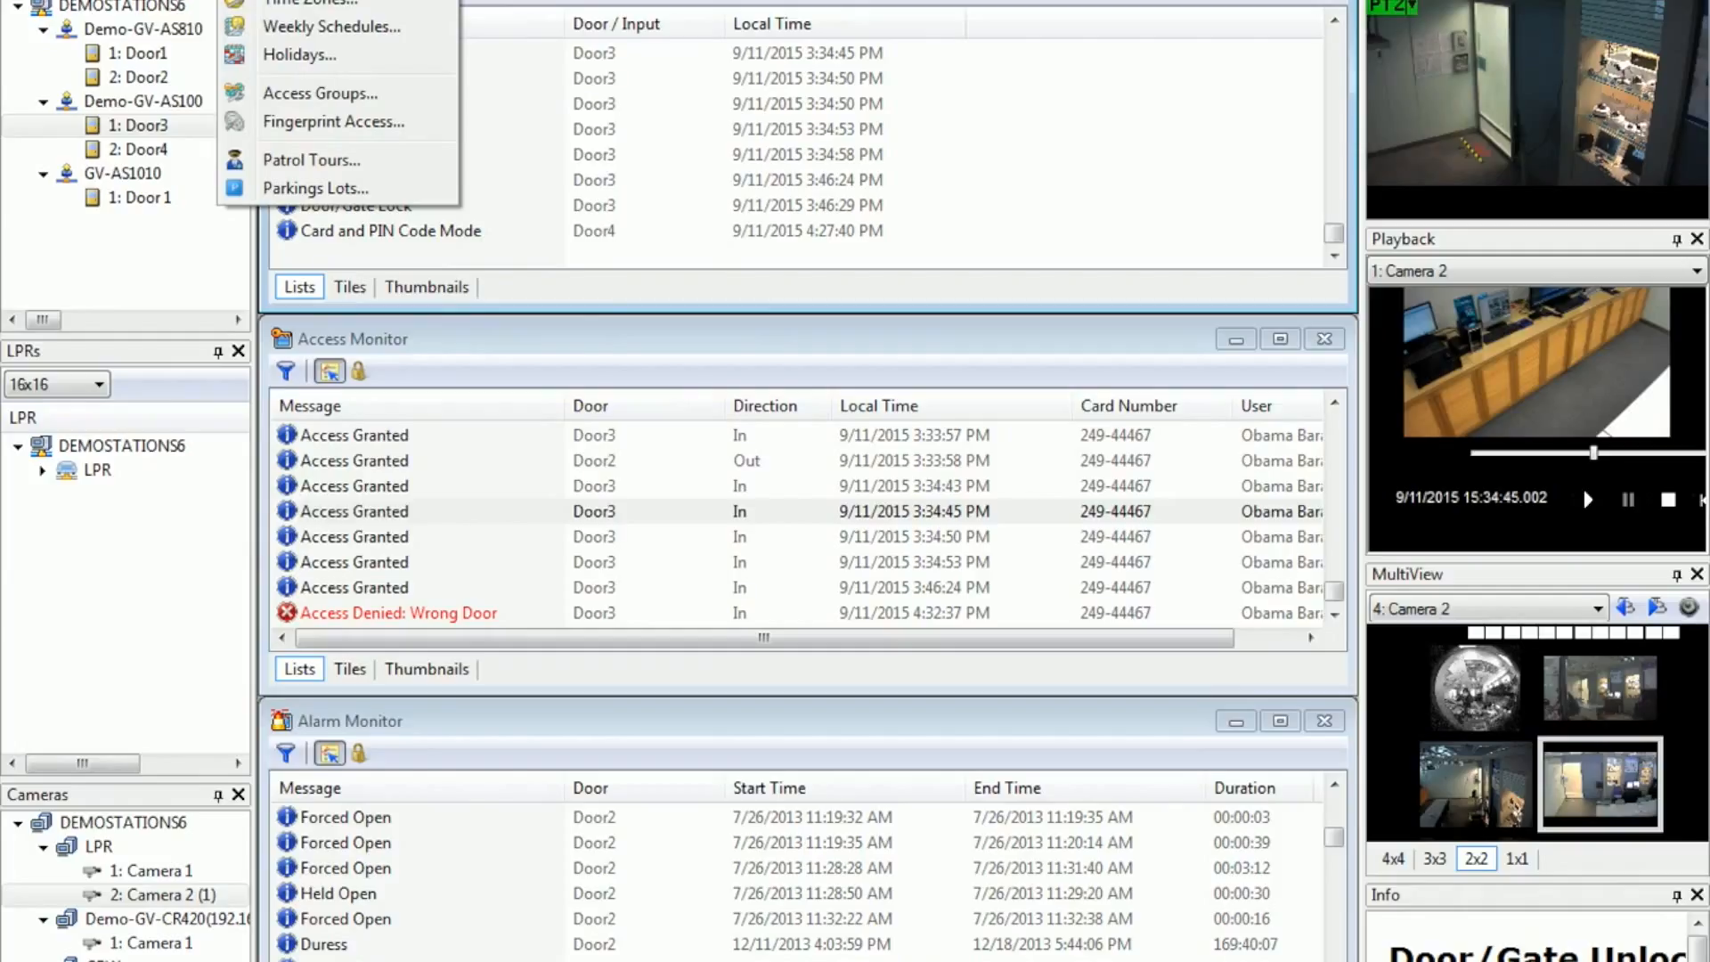
left_click(314, 131)
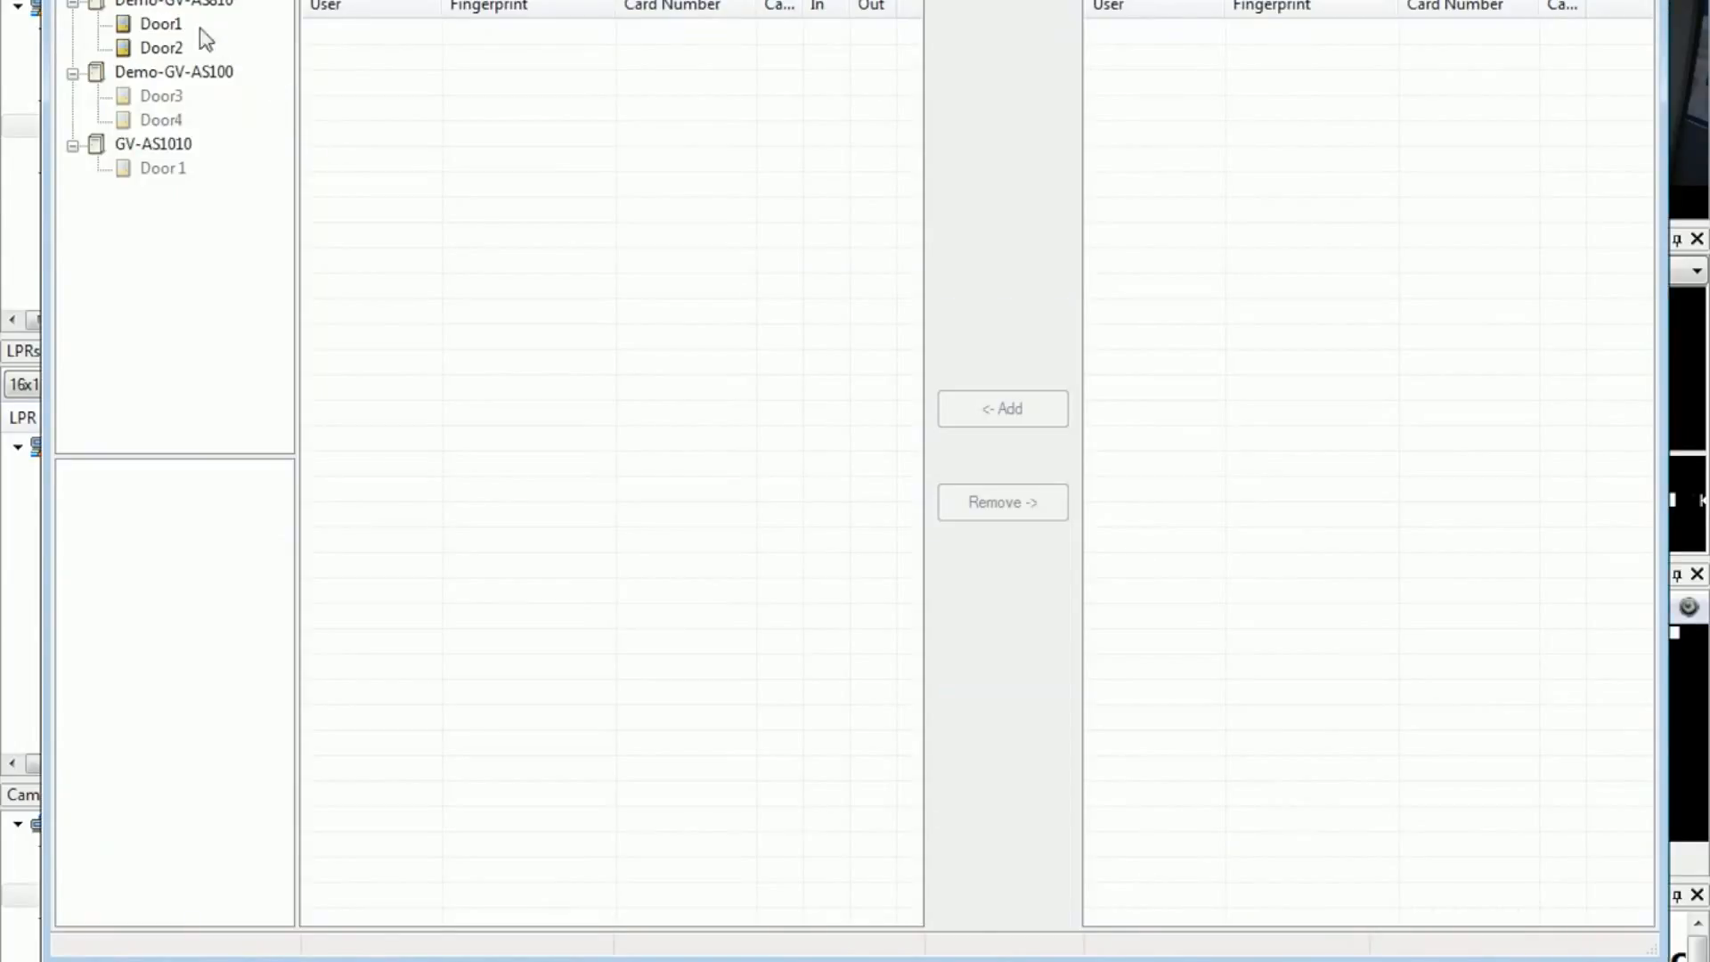
left_click(172, 26)
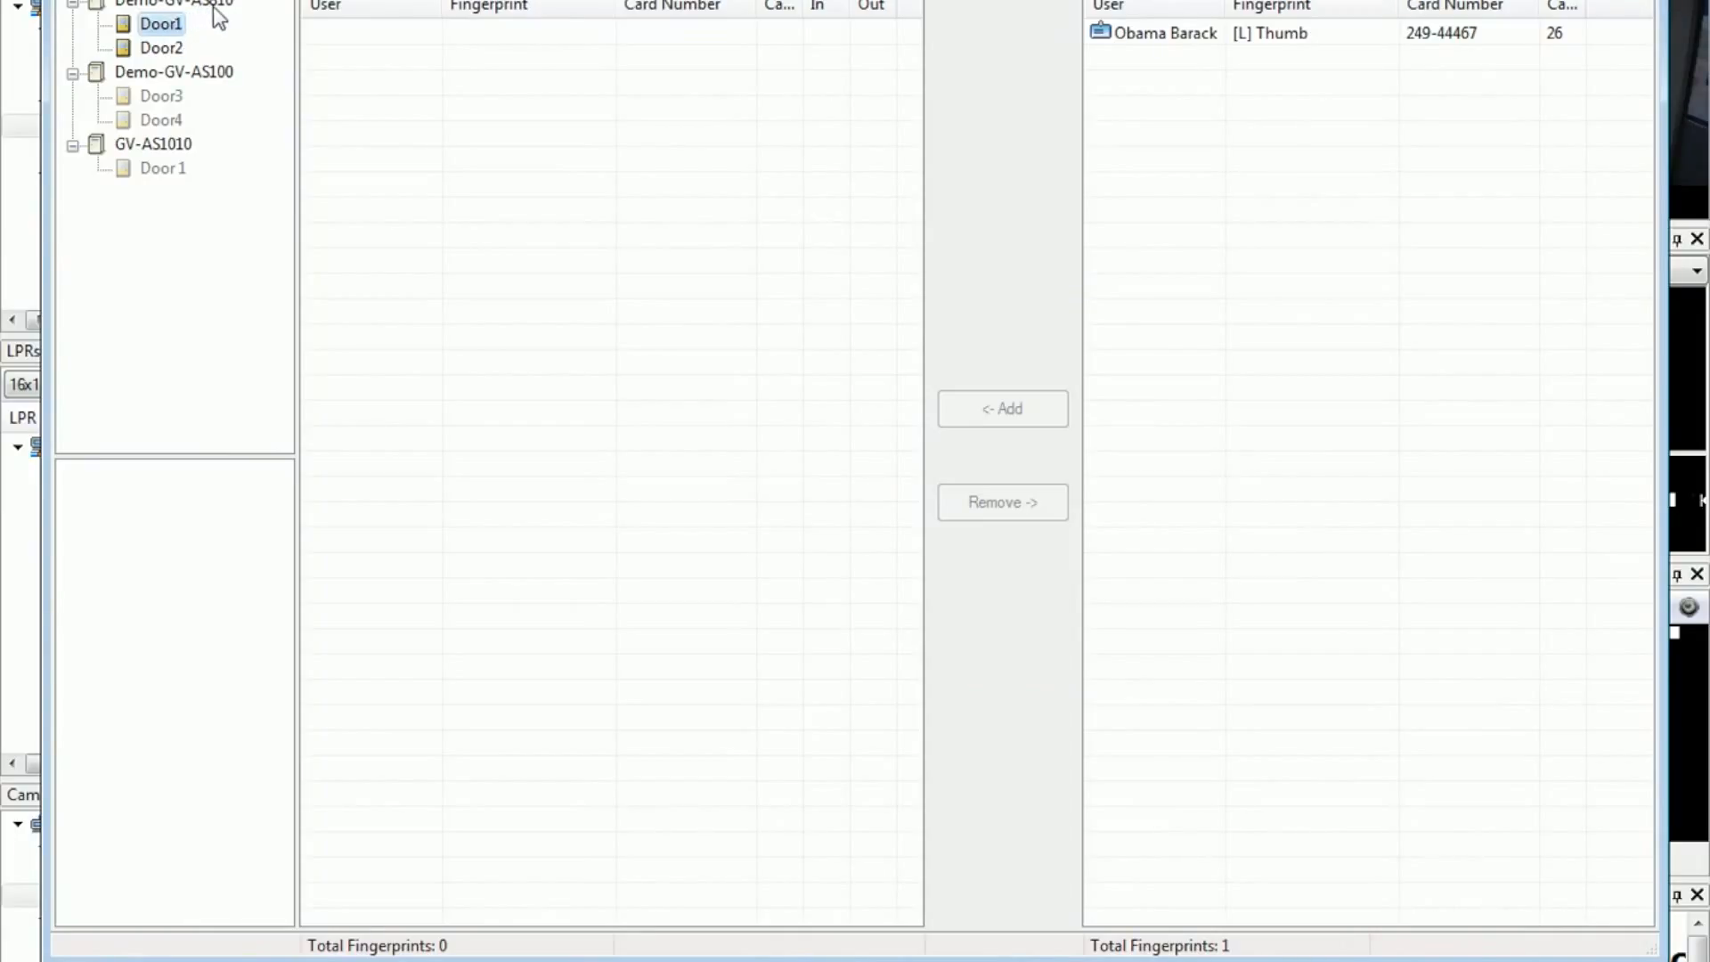
left_click(1174, 37)
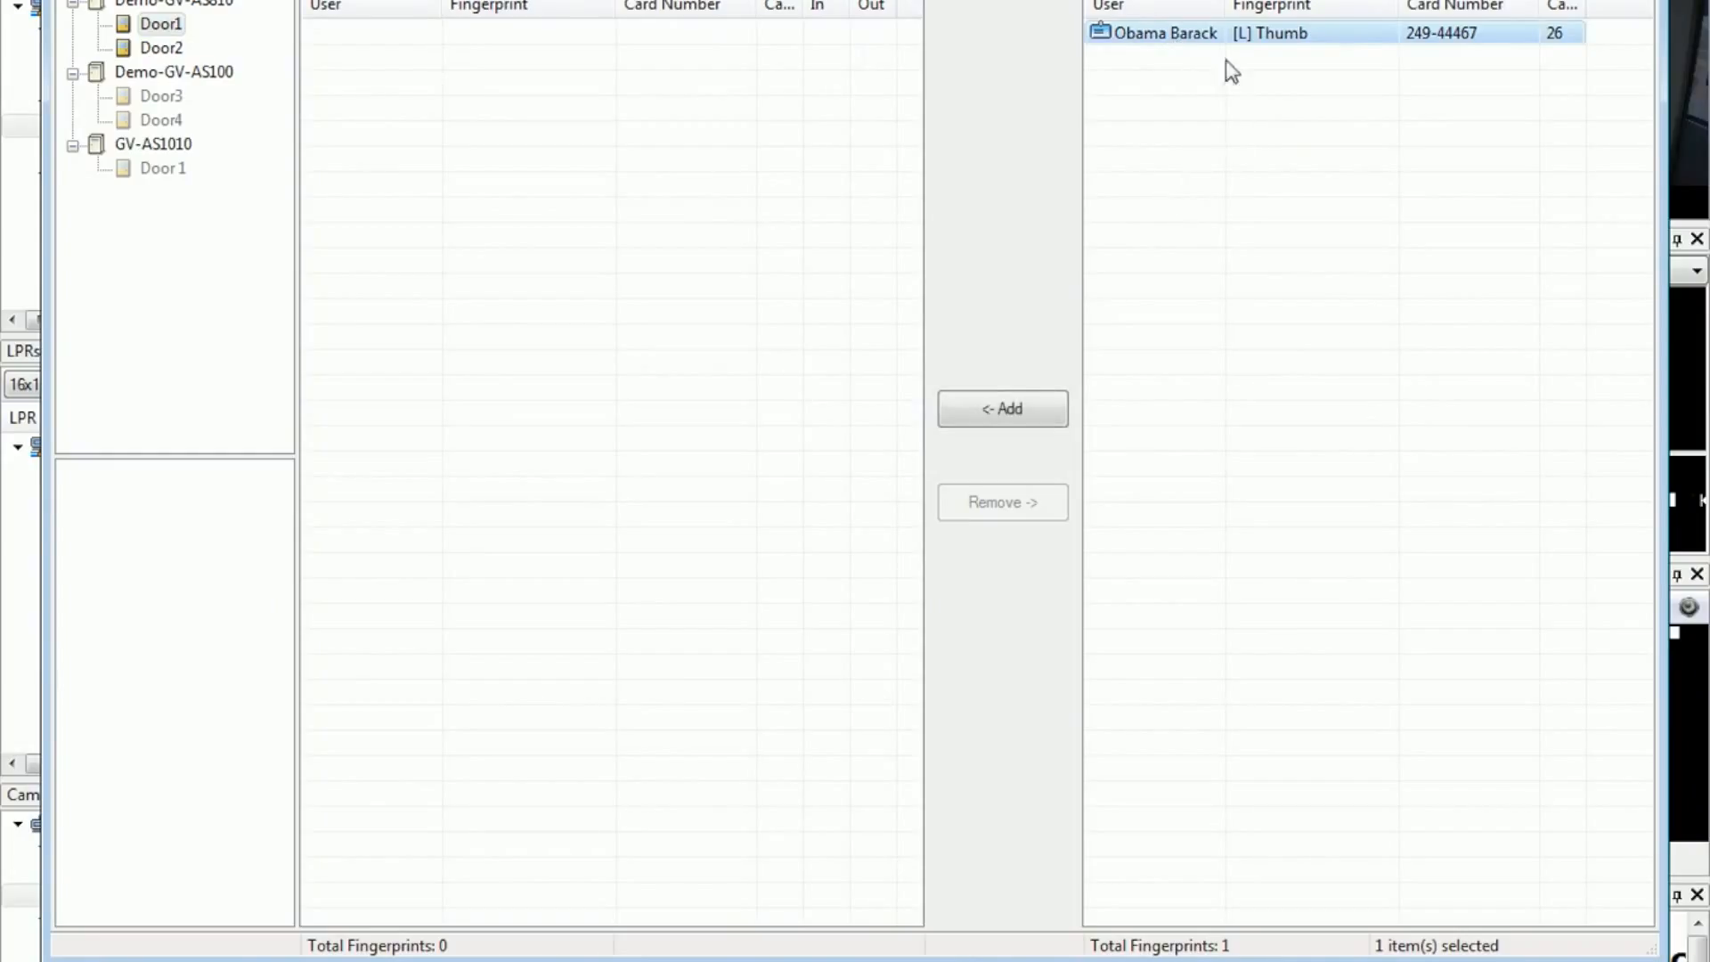
left_click(1001, 410)
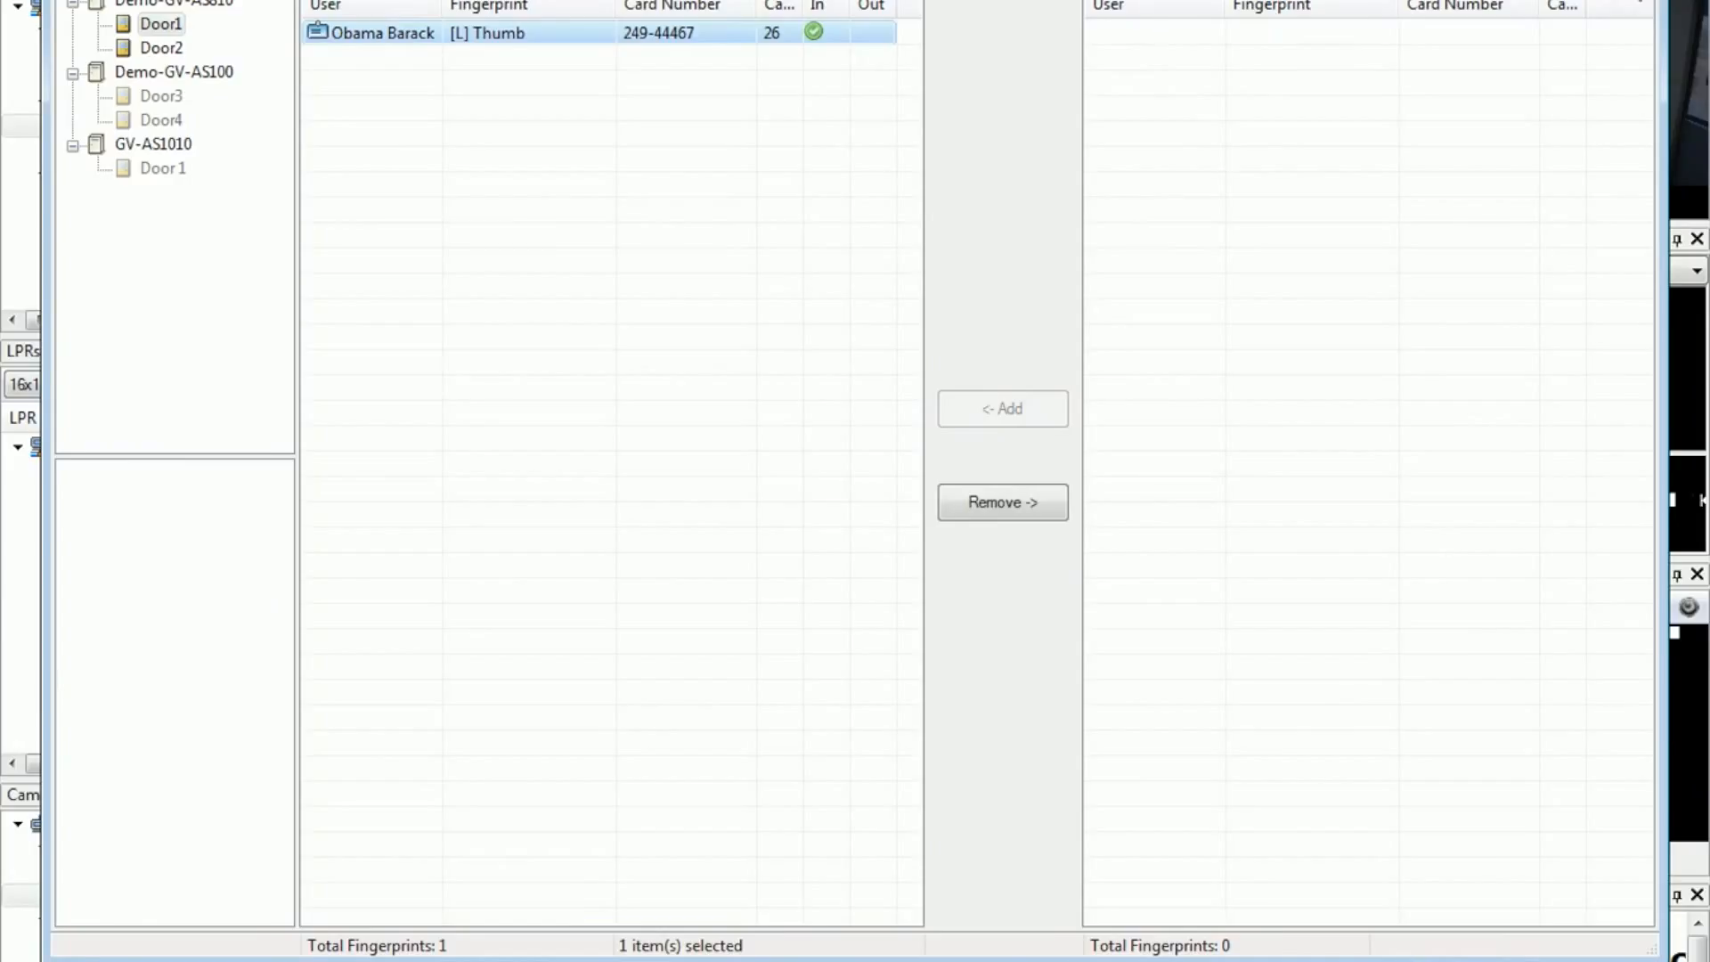
left_click(1643, 2)
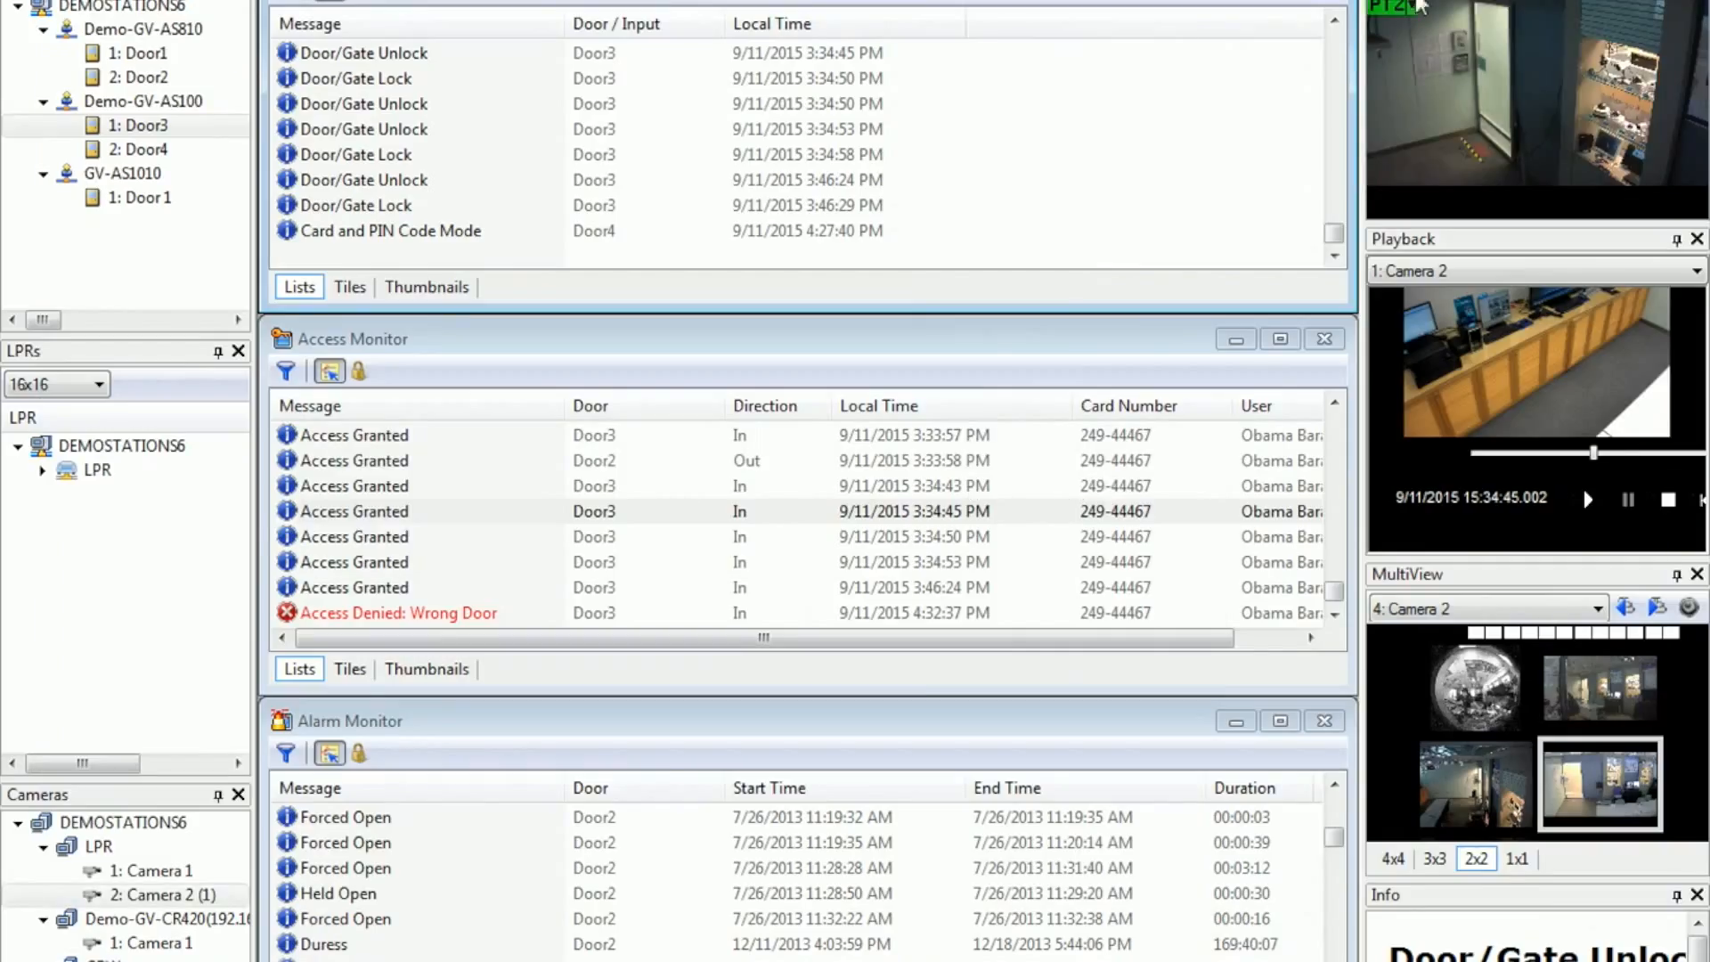
Step: Sync GeoFinger for Door1 of Demo-GV-AS810 and confirm the sync
left_click(156, 55)
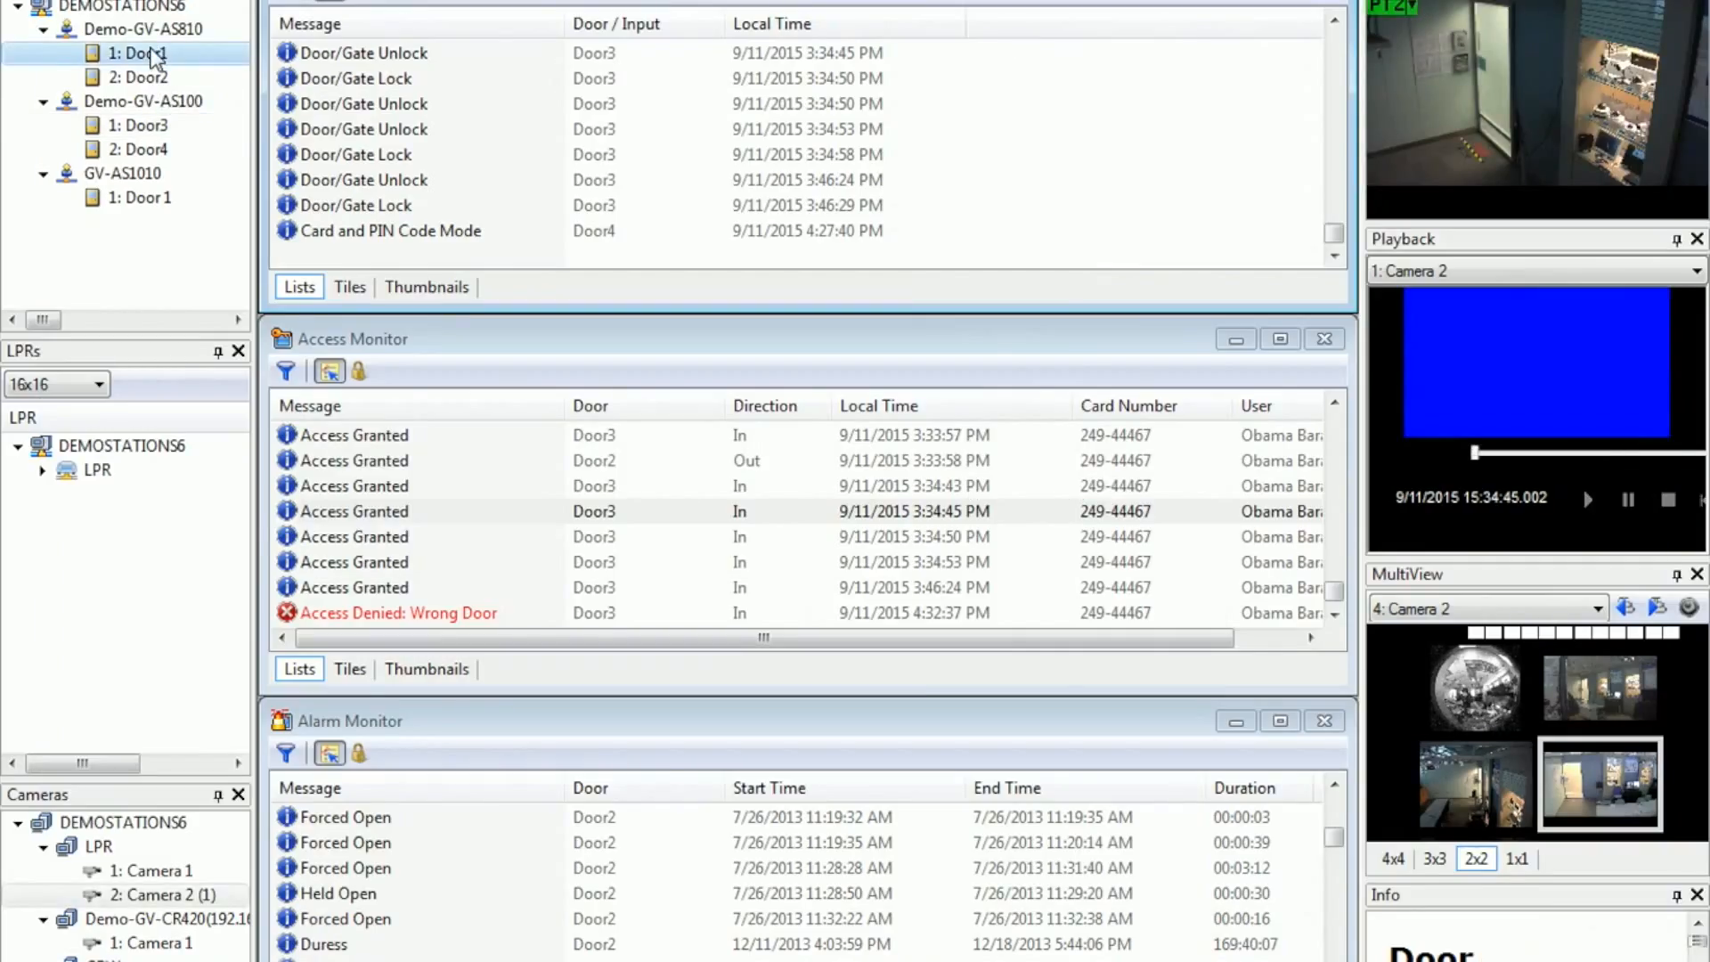
right_click(157, 55)
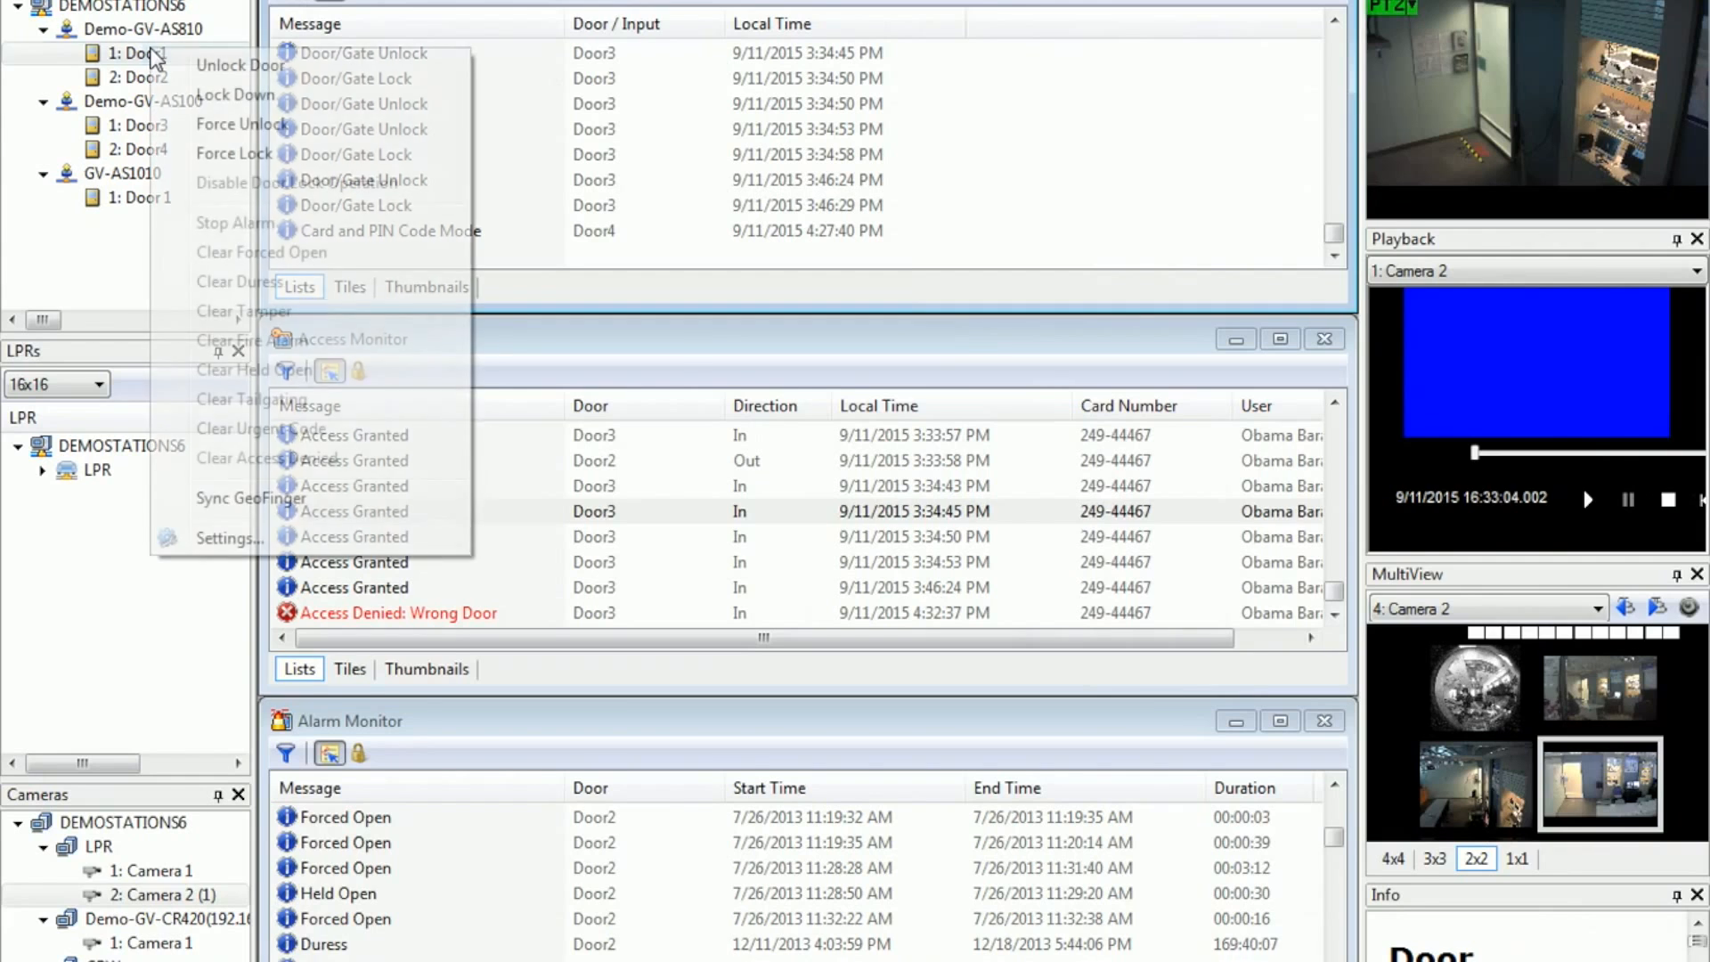
left_click(267, 501)
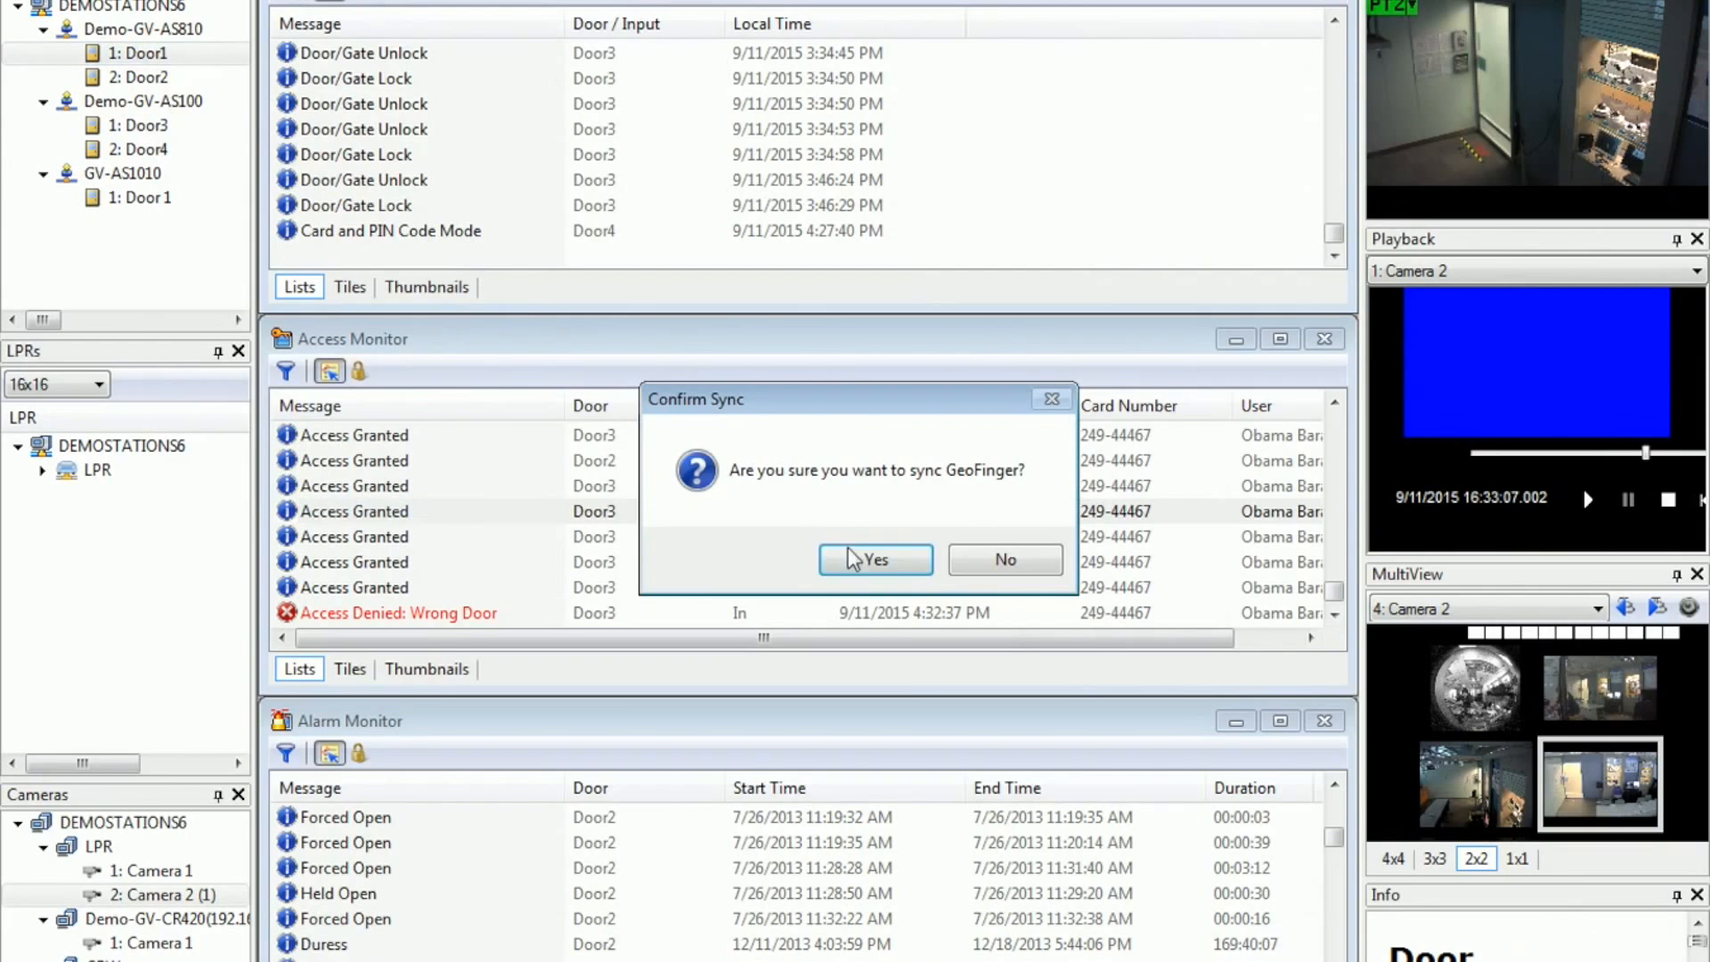
left_click(868, 558)
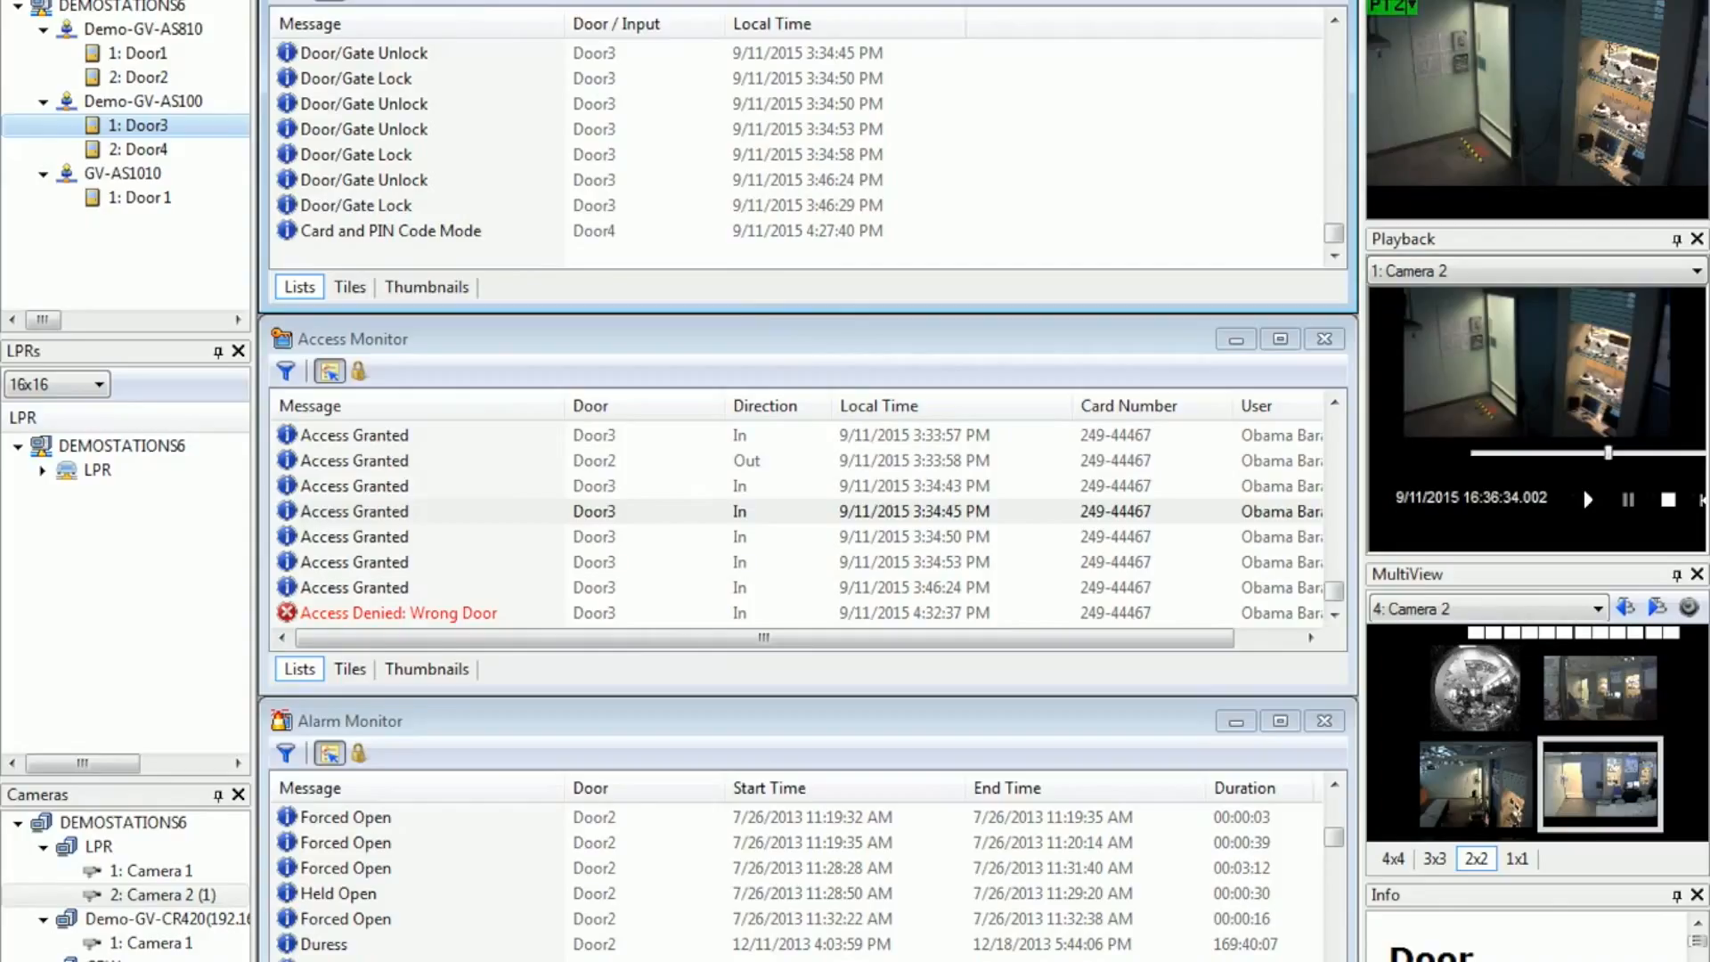
Step: Switch to the GeoWebServer page in Internet Explorer, open ASWeb, and log in with the account username and password
left_click(483, 0)
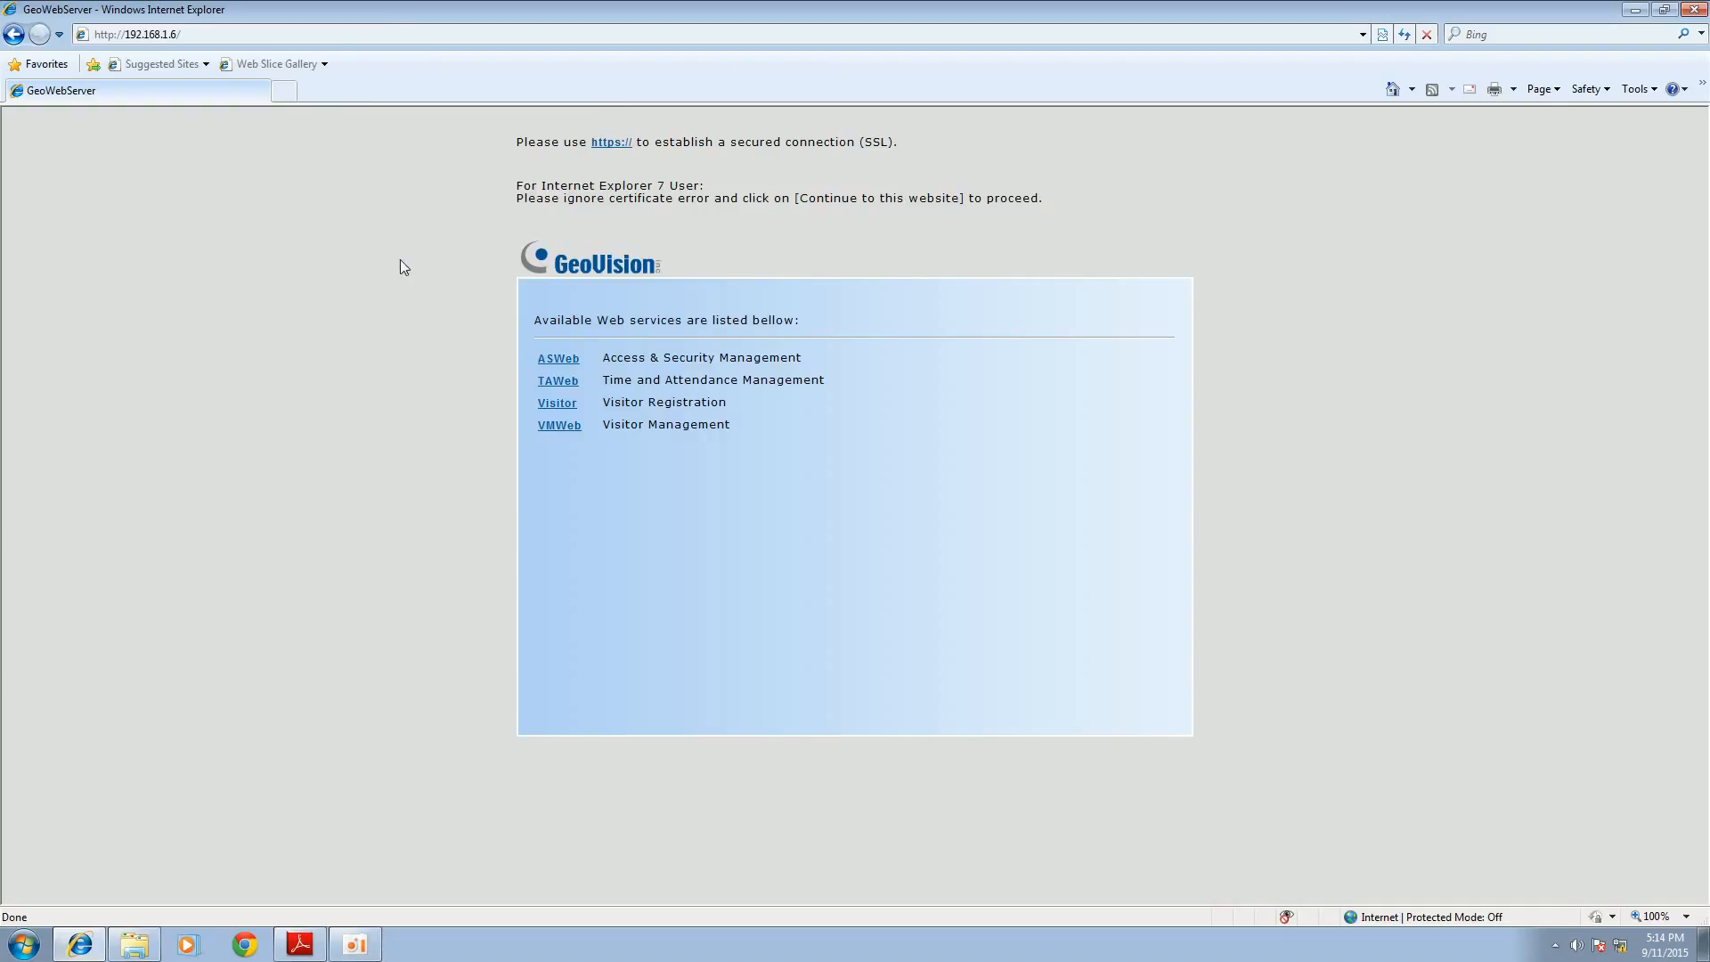
left_click(214, 41)
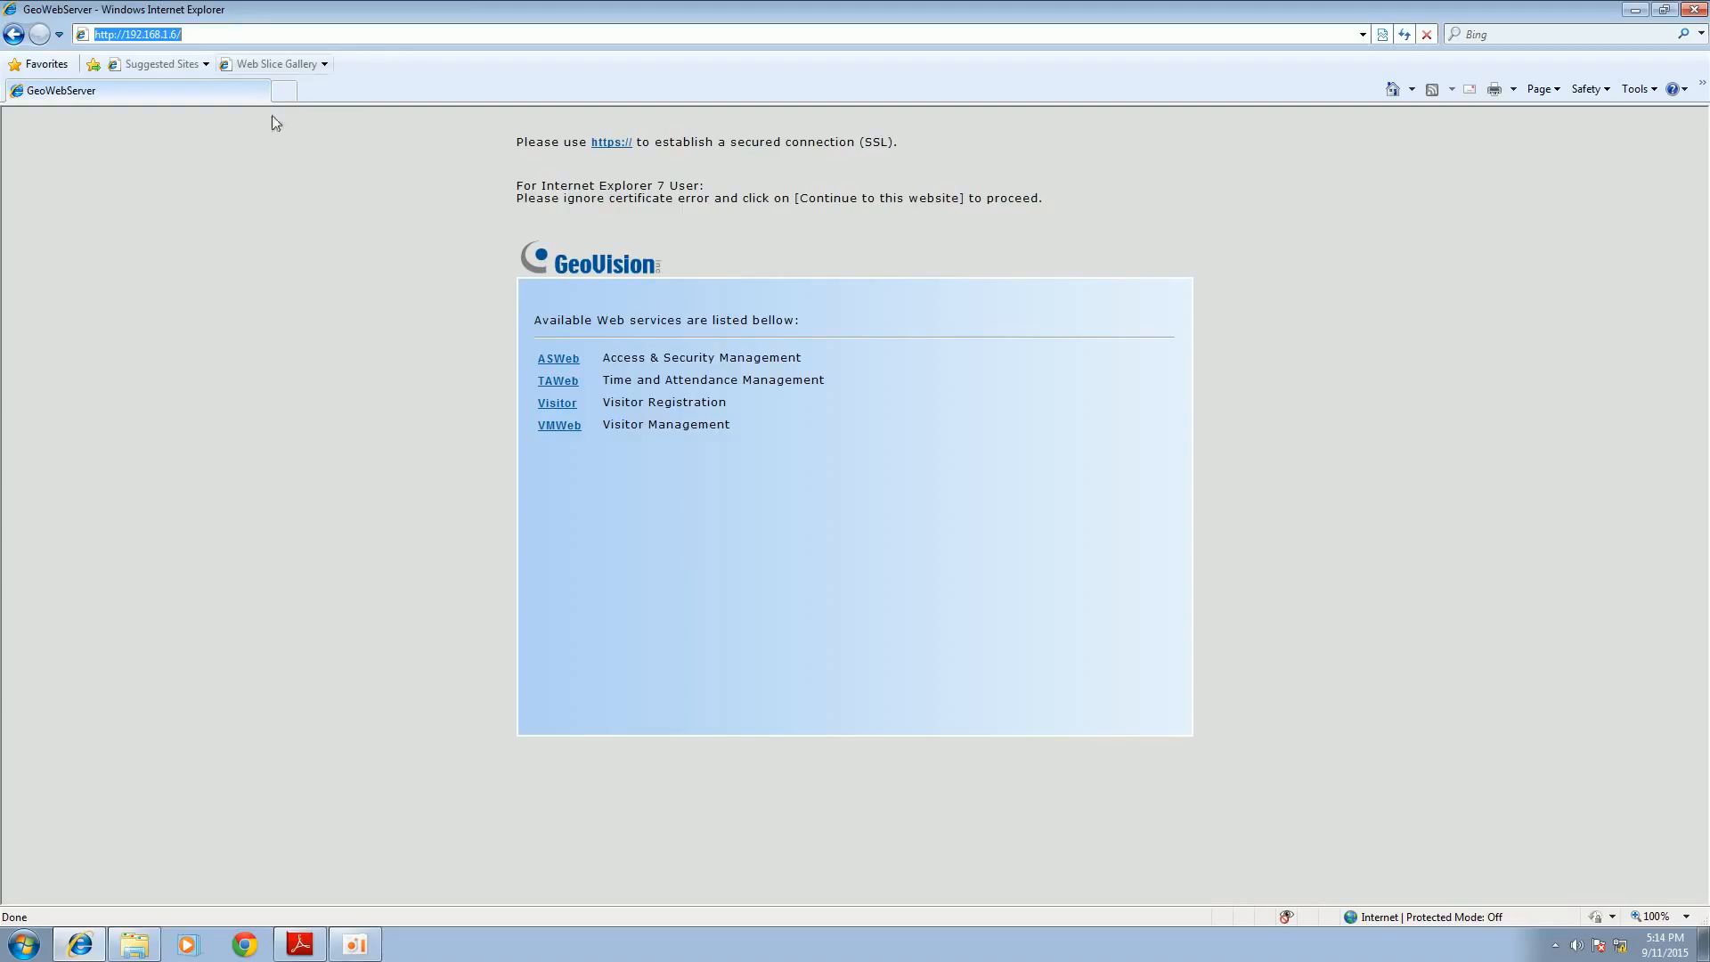
left_click(501, 340)
left_click(559, 363)
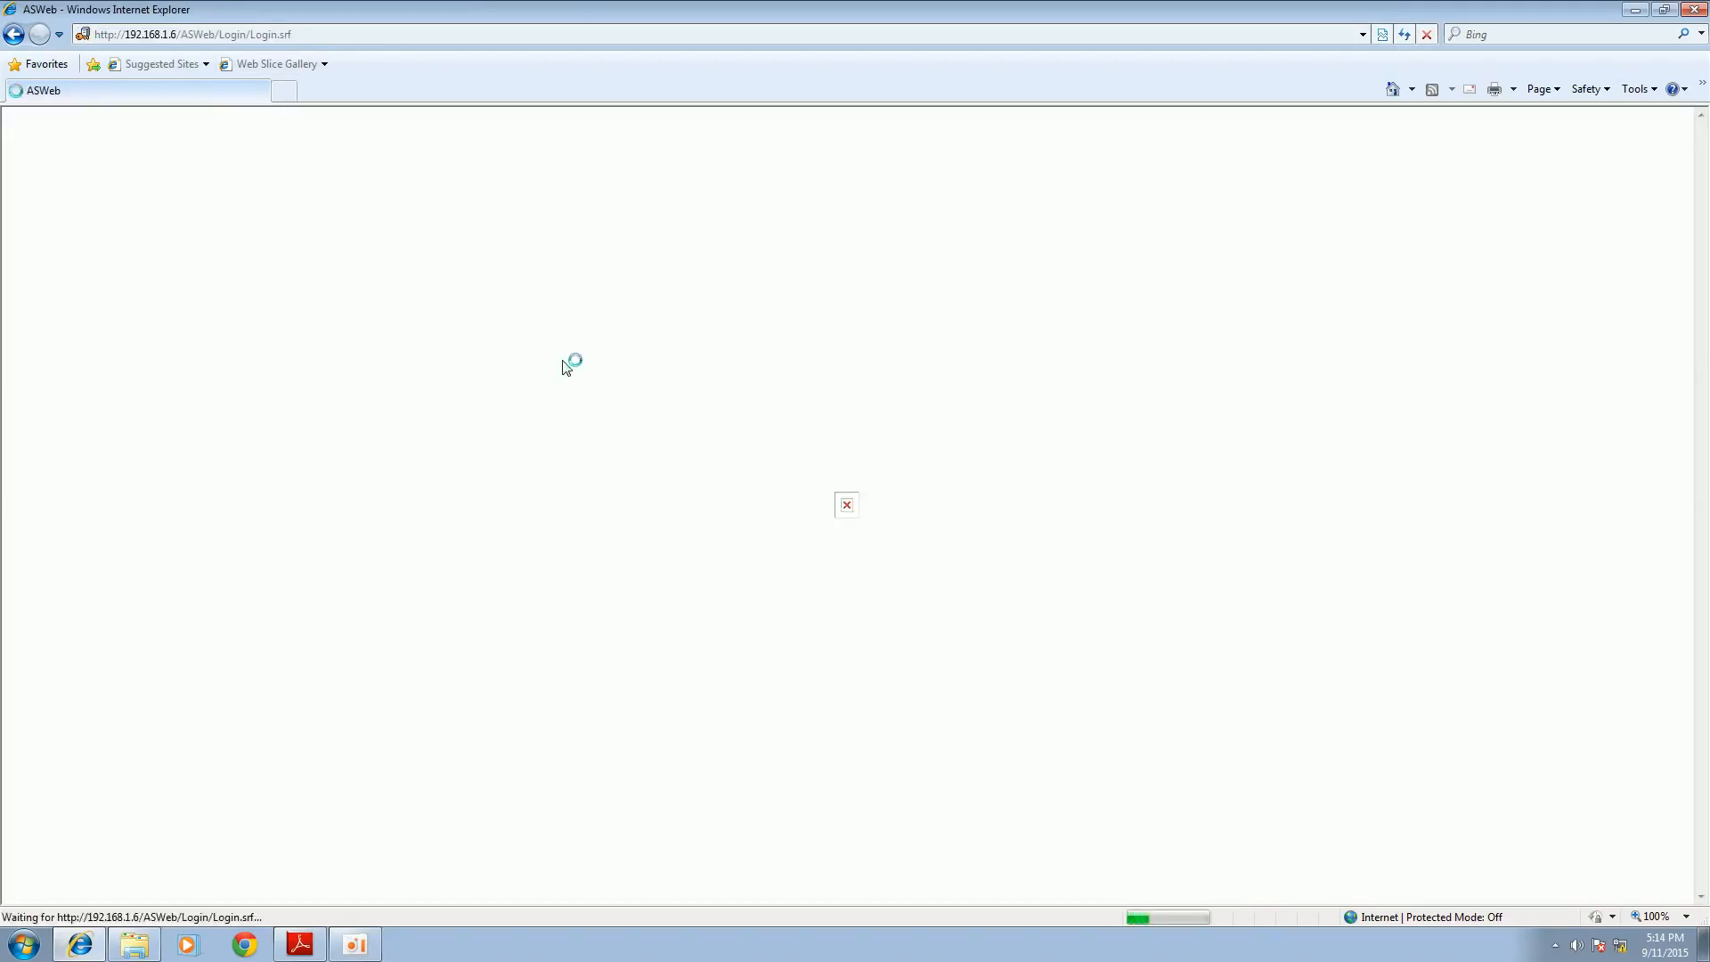
left_click(880, 502)
type("1")
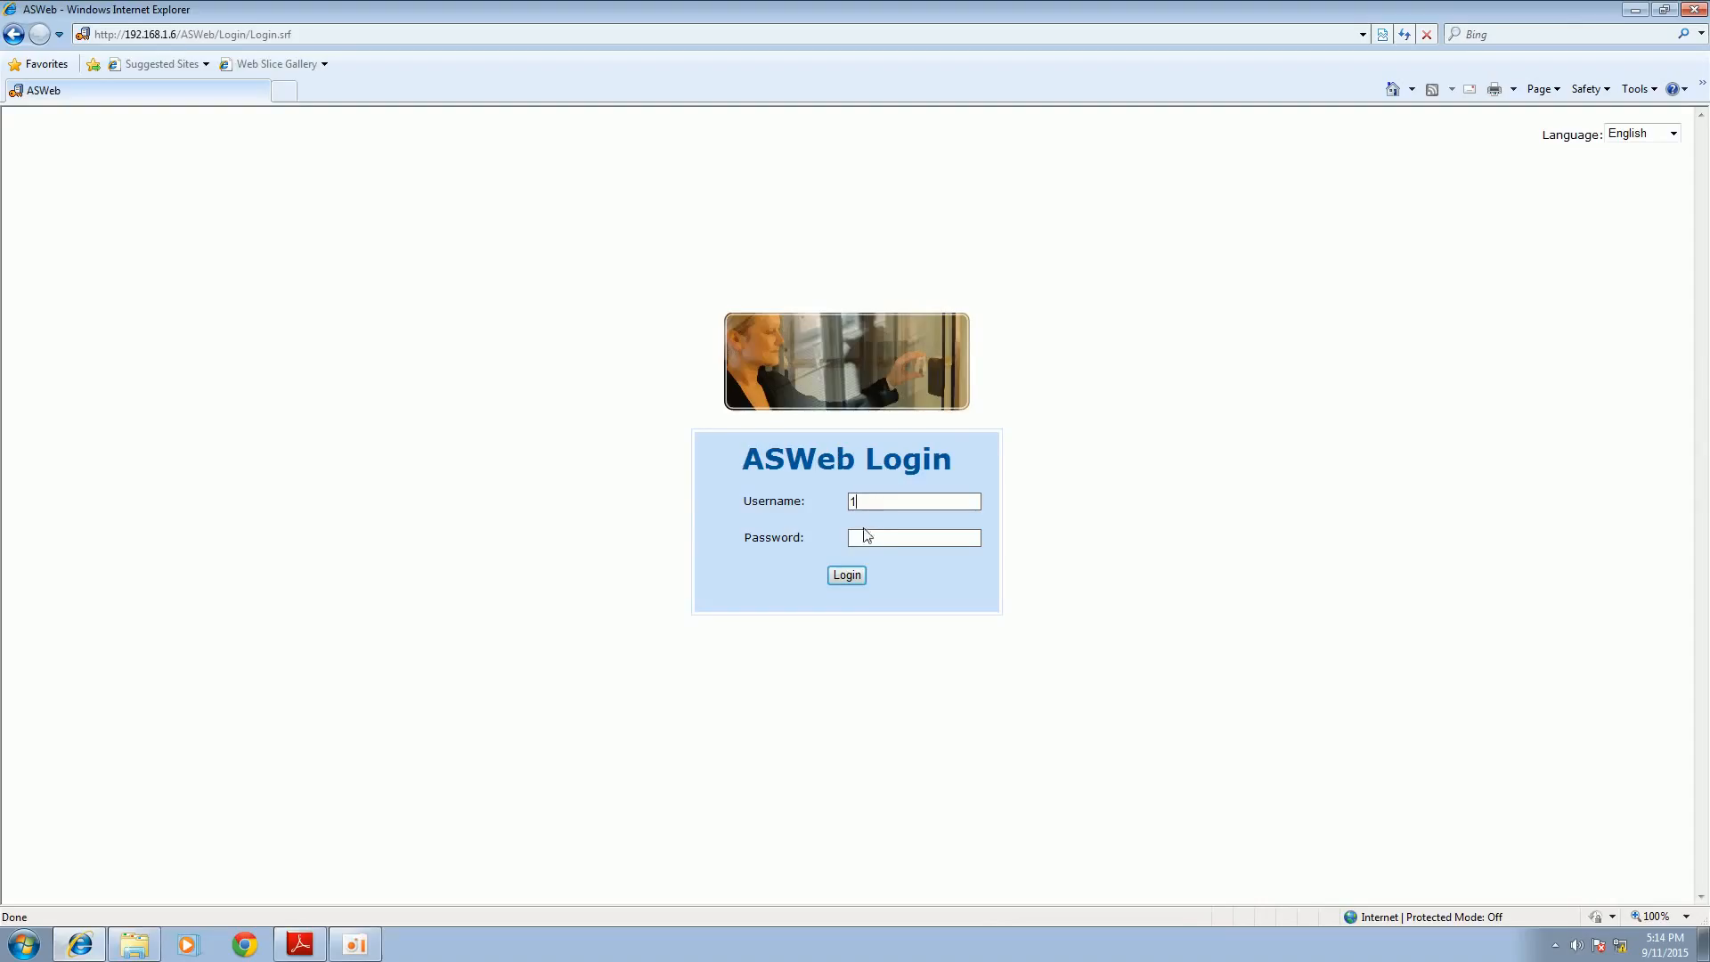
left_click(844, 576)
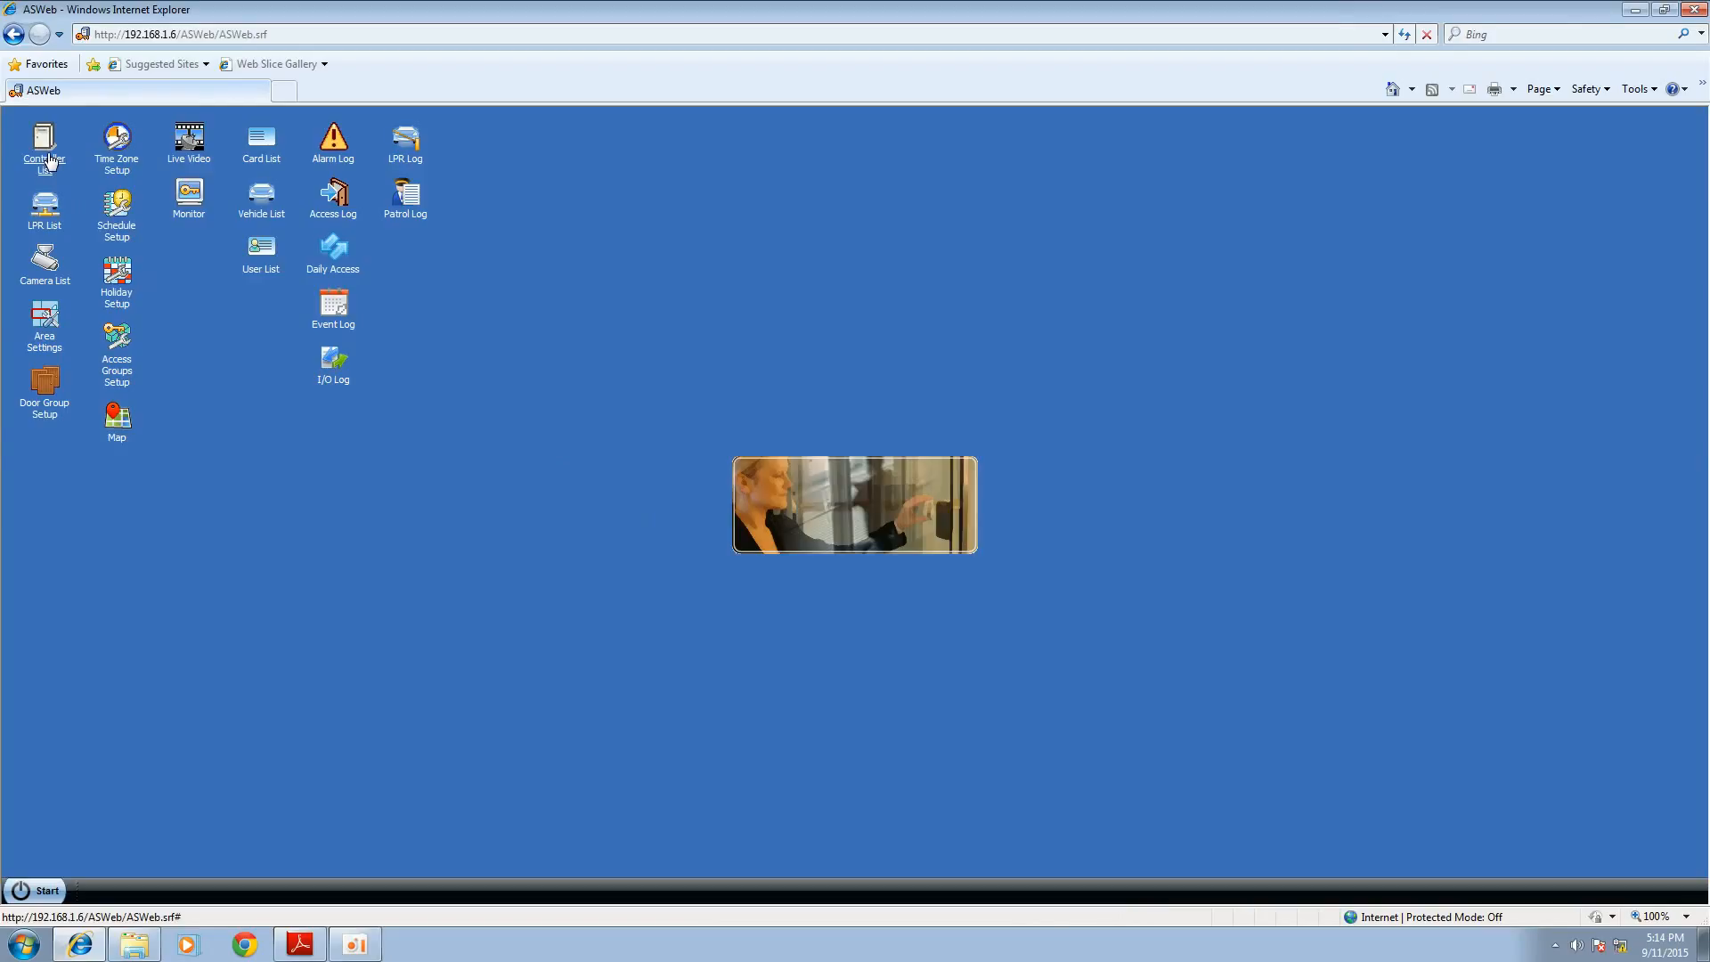
Step: Review the Door1 and Door2 attributes of Demo-GV-AS810 in the Controller List, and view the Camera List
left_click(51, 163)
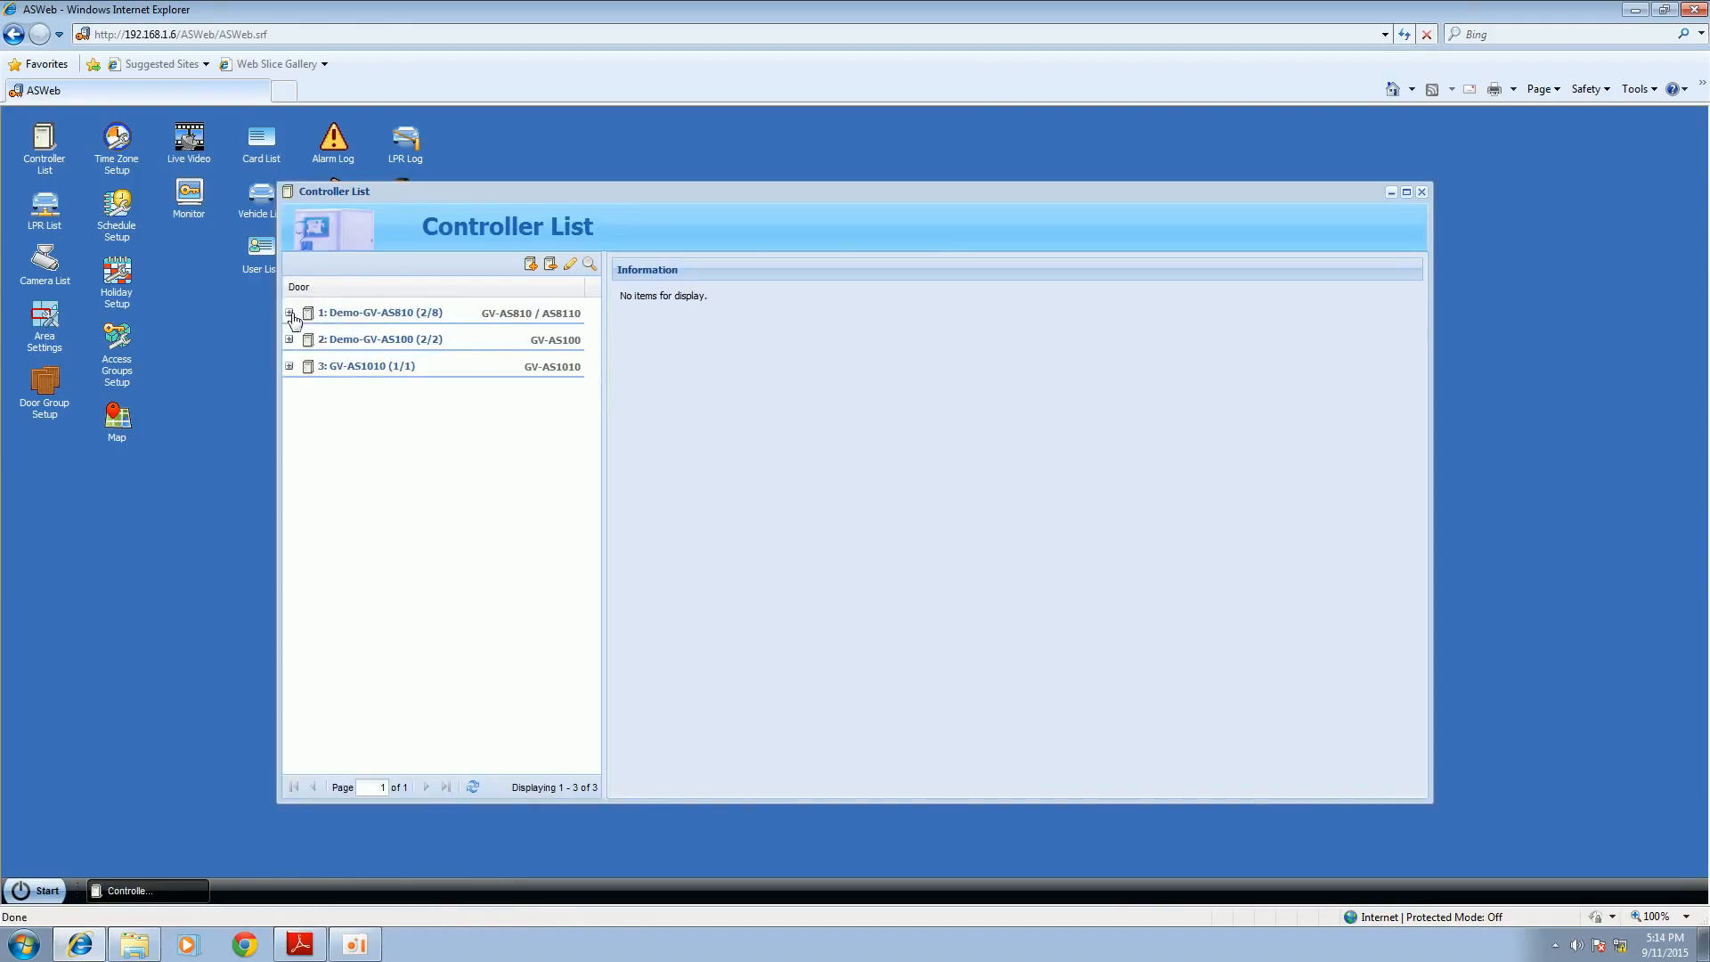
left_click(290, 313)
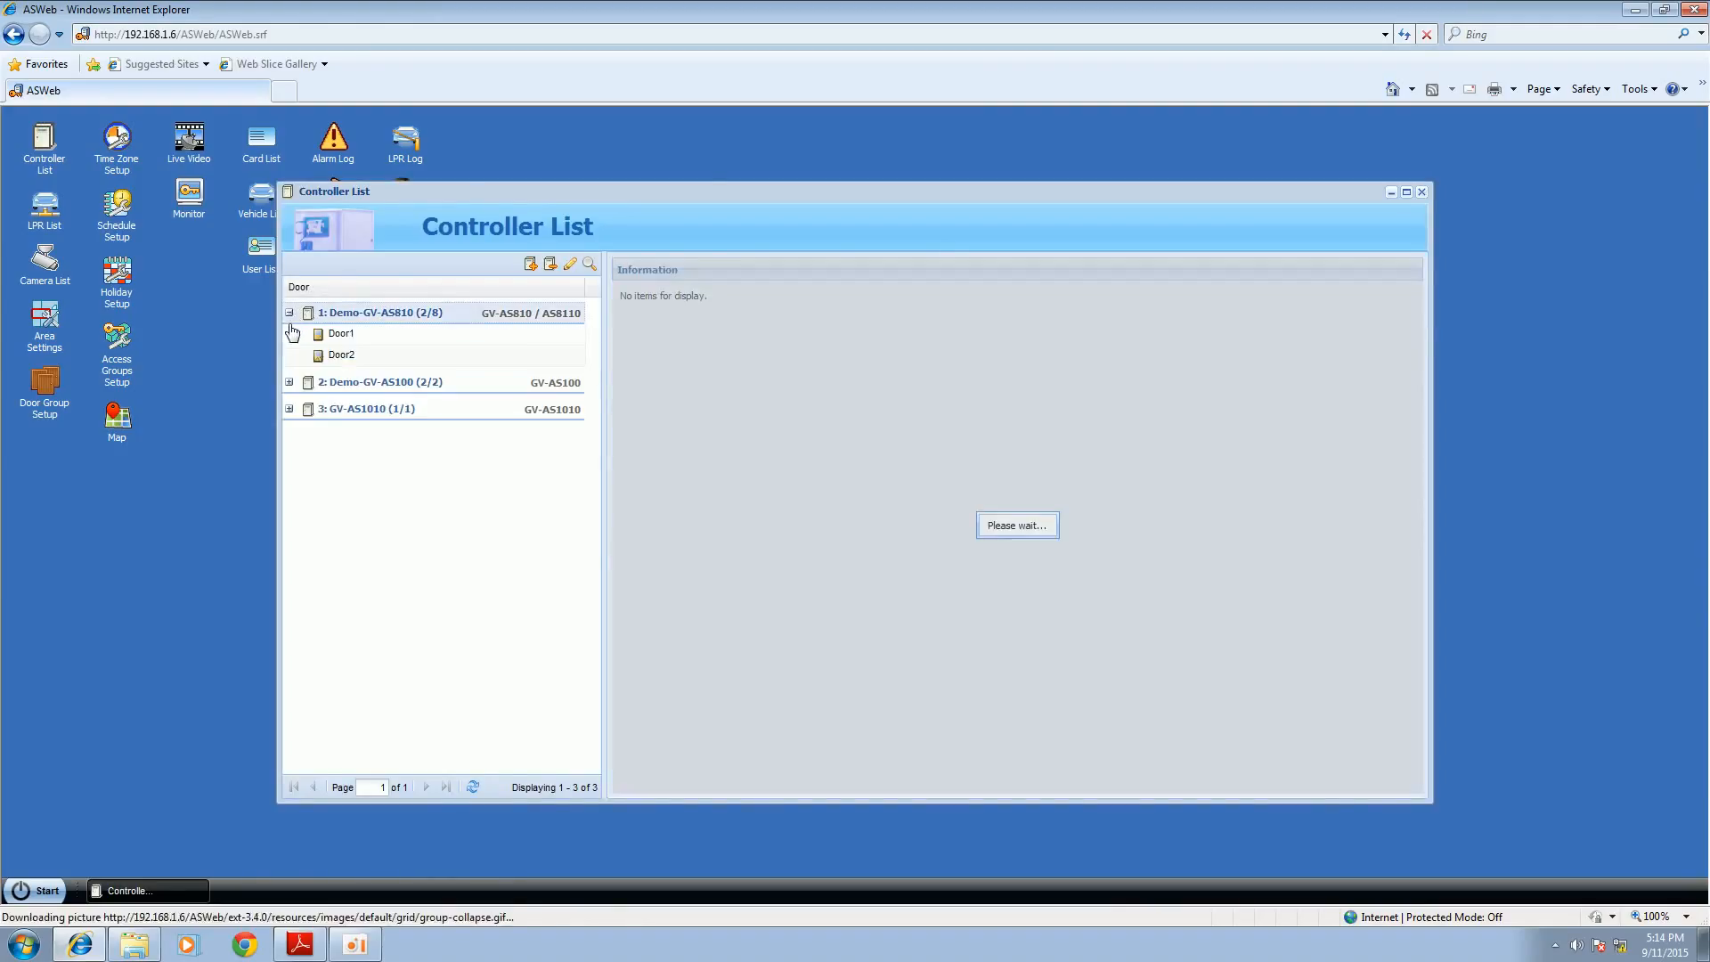
left_click(342, 334)
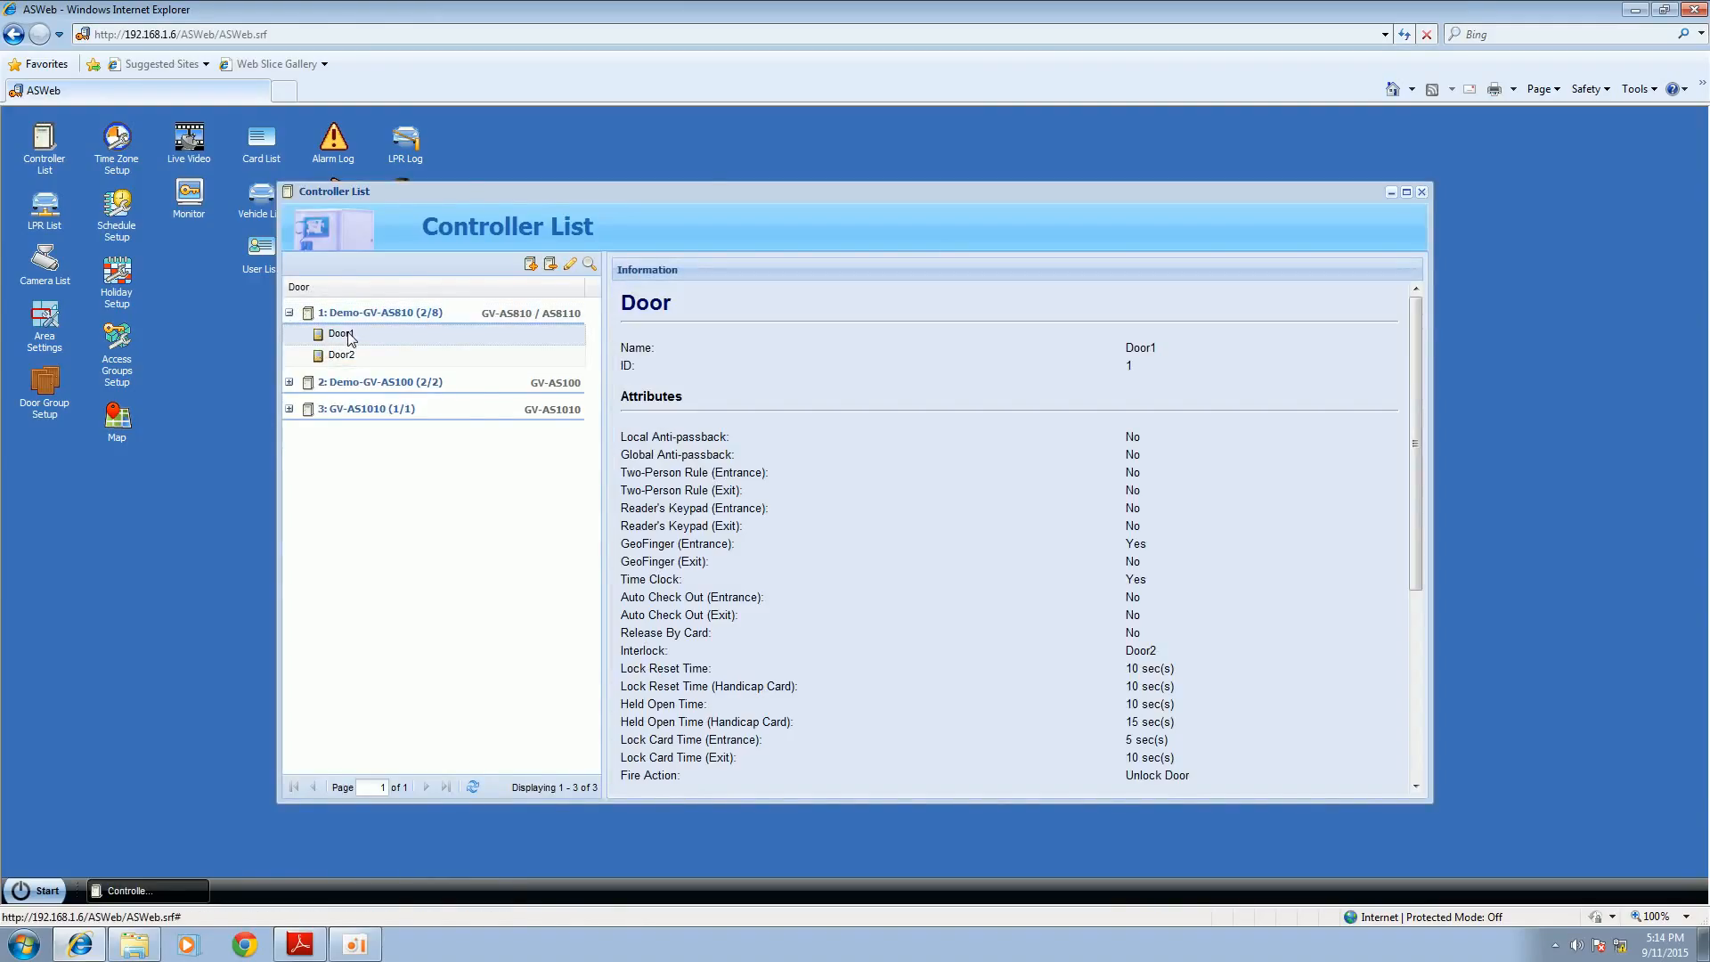
left_click(344, 354)
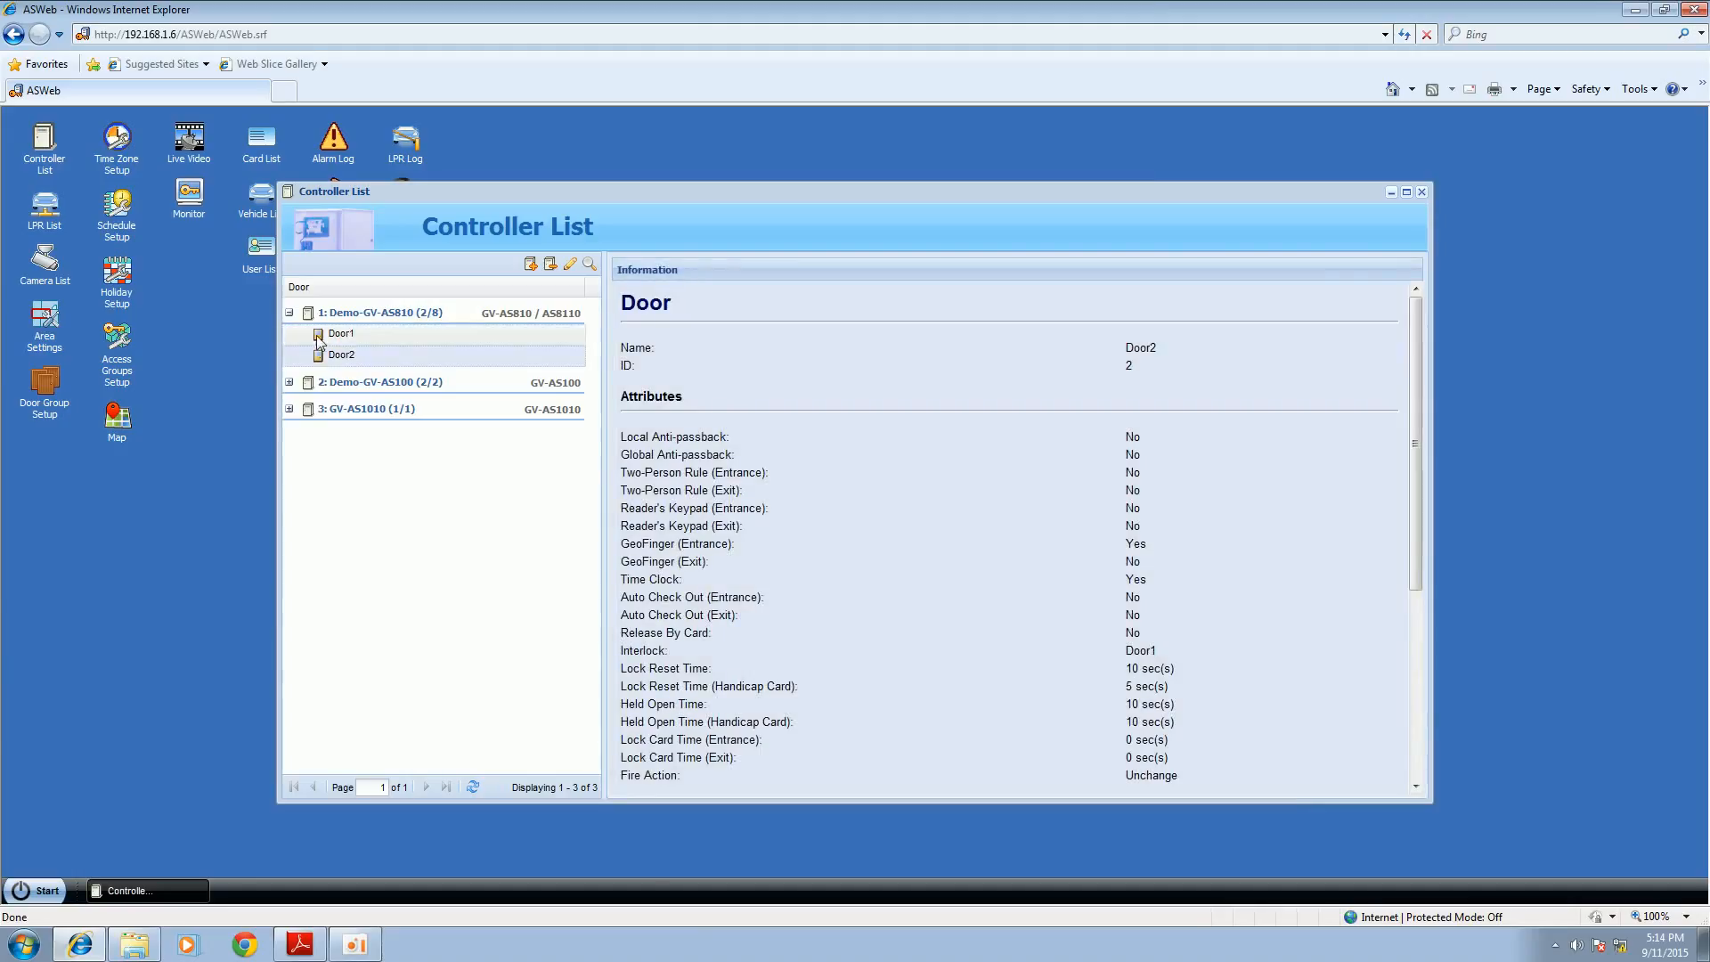
left_click(1420, 193)
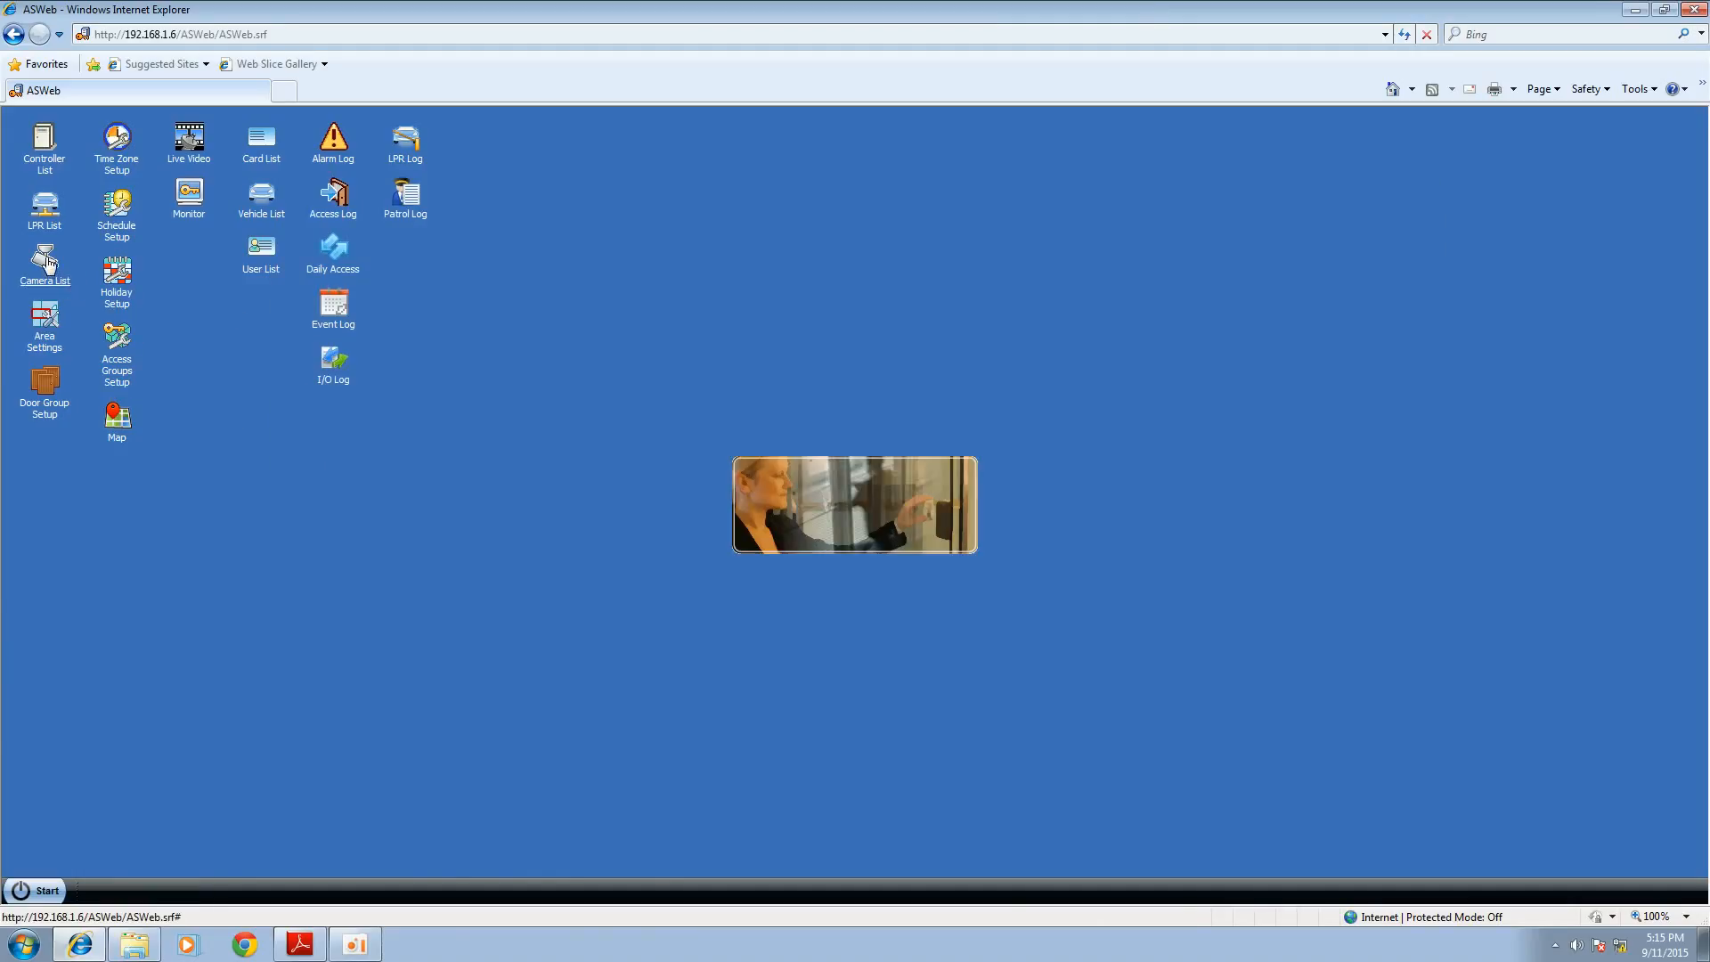
left_click(47, 261)
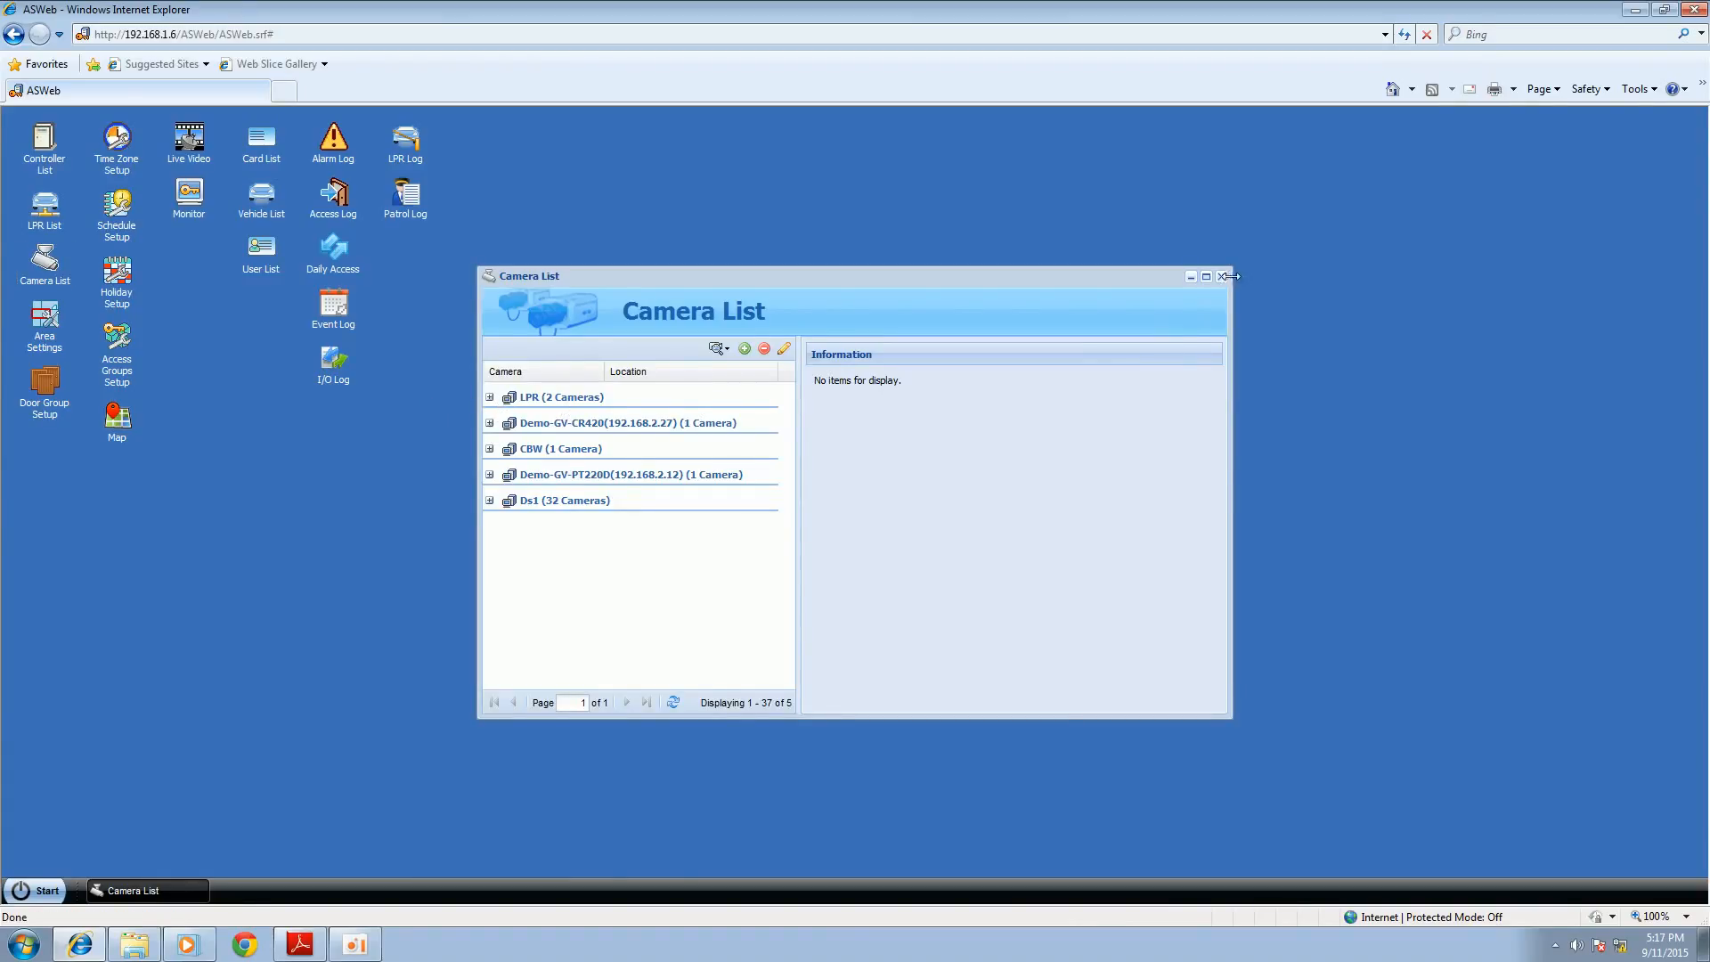
left_click(1223, 277)
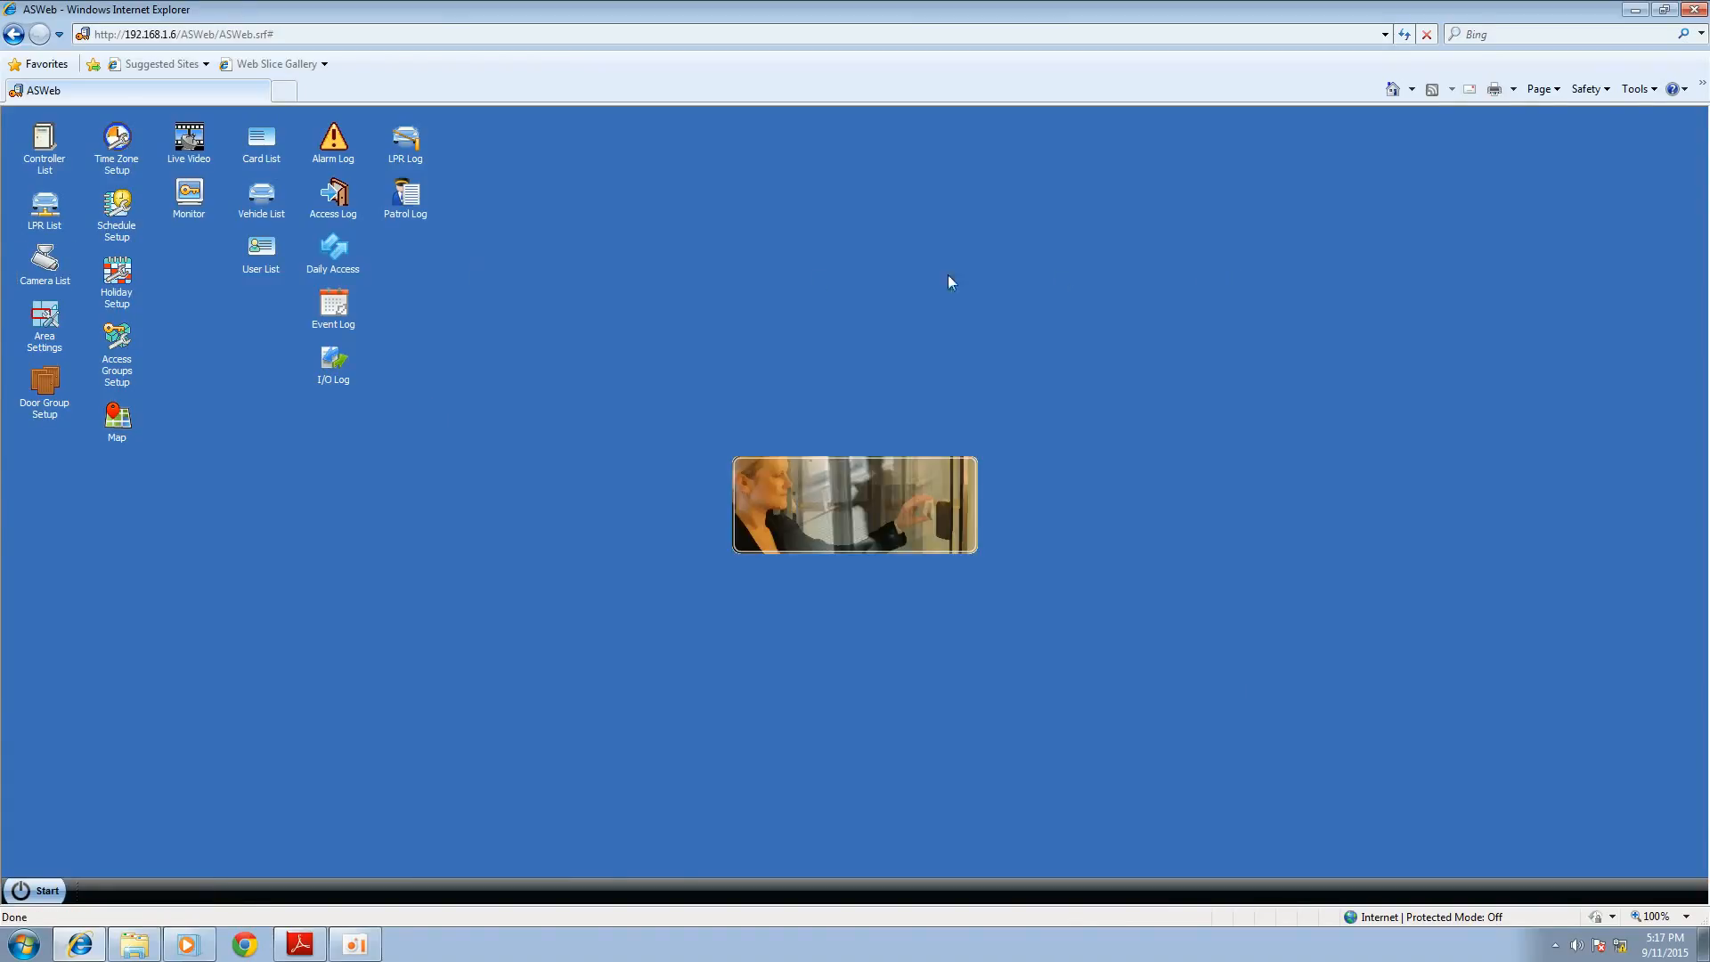
Step: Open Live Video and view the camera assigned to Door1 of Demo-GV-AS810
left_click(180, 160)
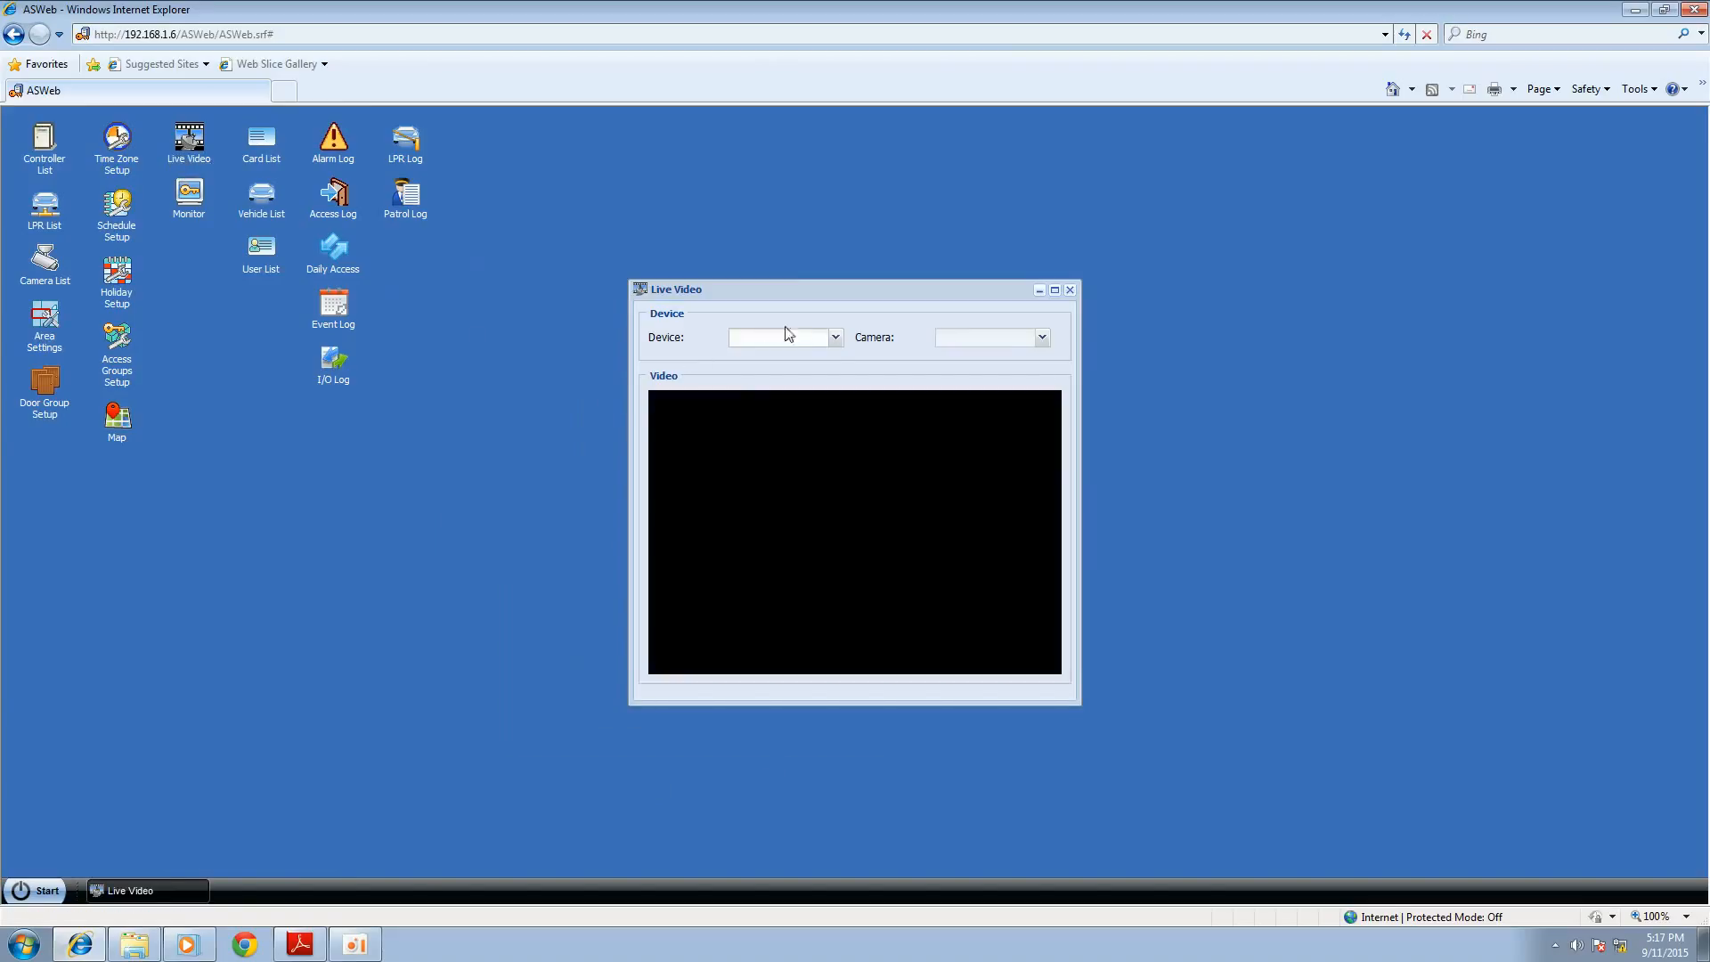
left_click(835, 338)
mouse_move(837, 364)
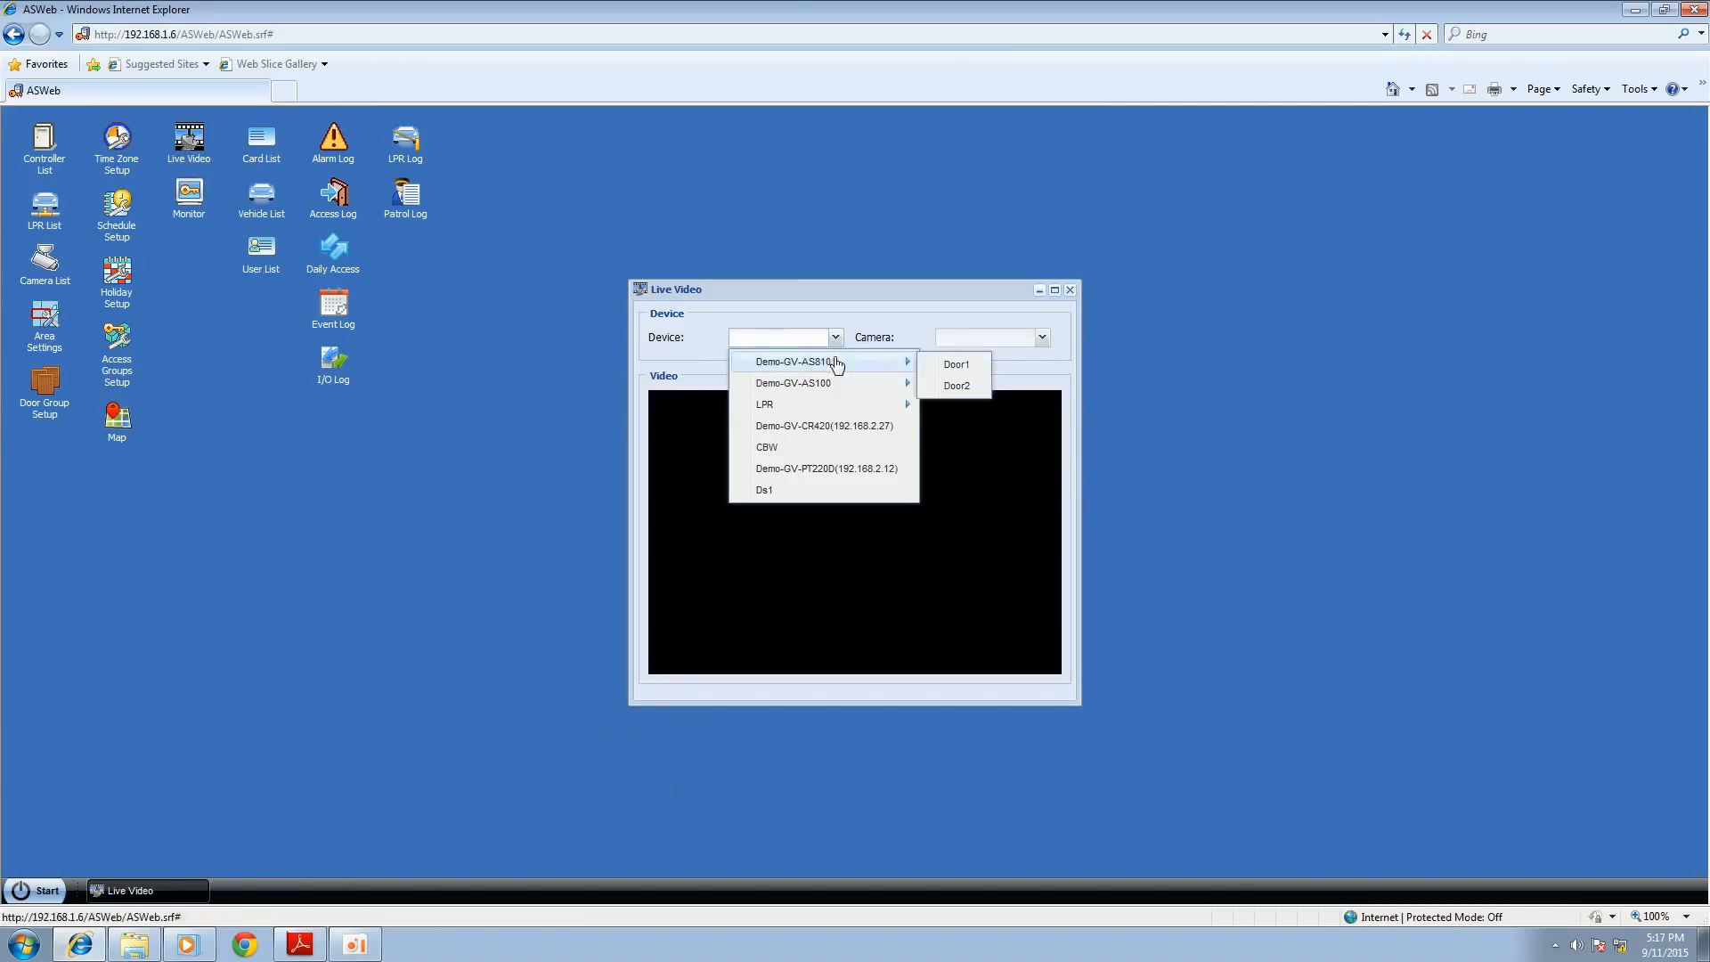
left_click(948, 366)
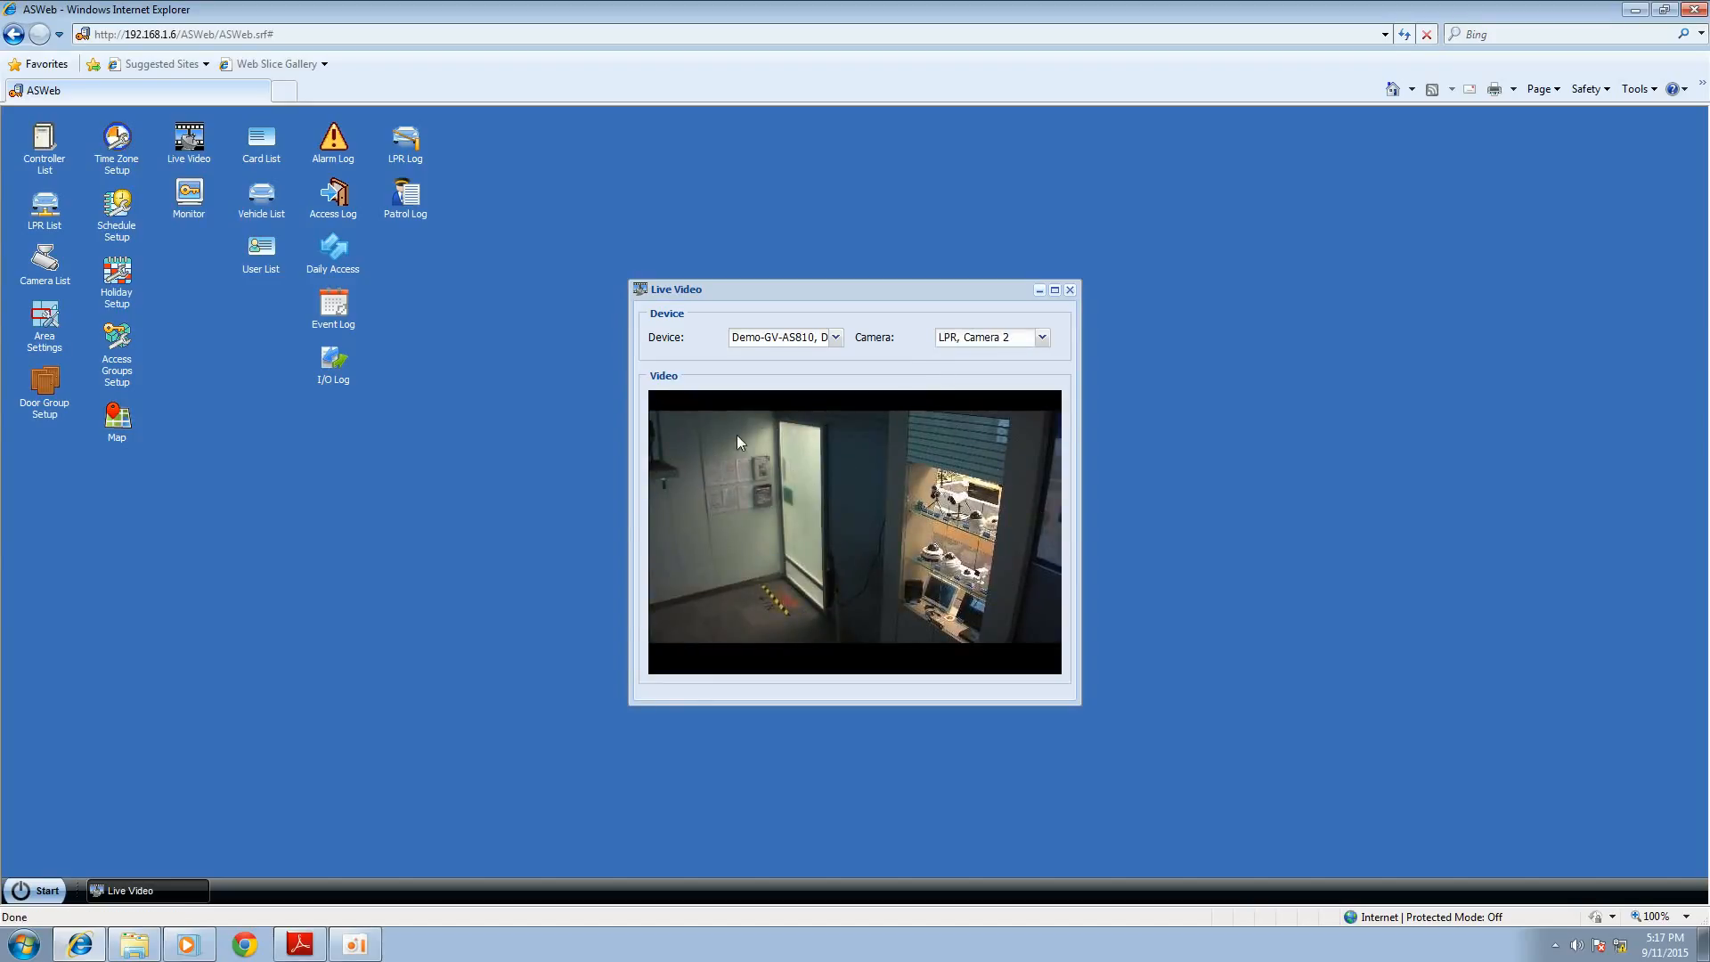
Step: Open the Access Log, view the Camera 1 snapshot of the 3:46:24 PM Access Granted entry enlarged, and close the image
left_click(335, 206)
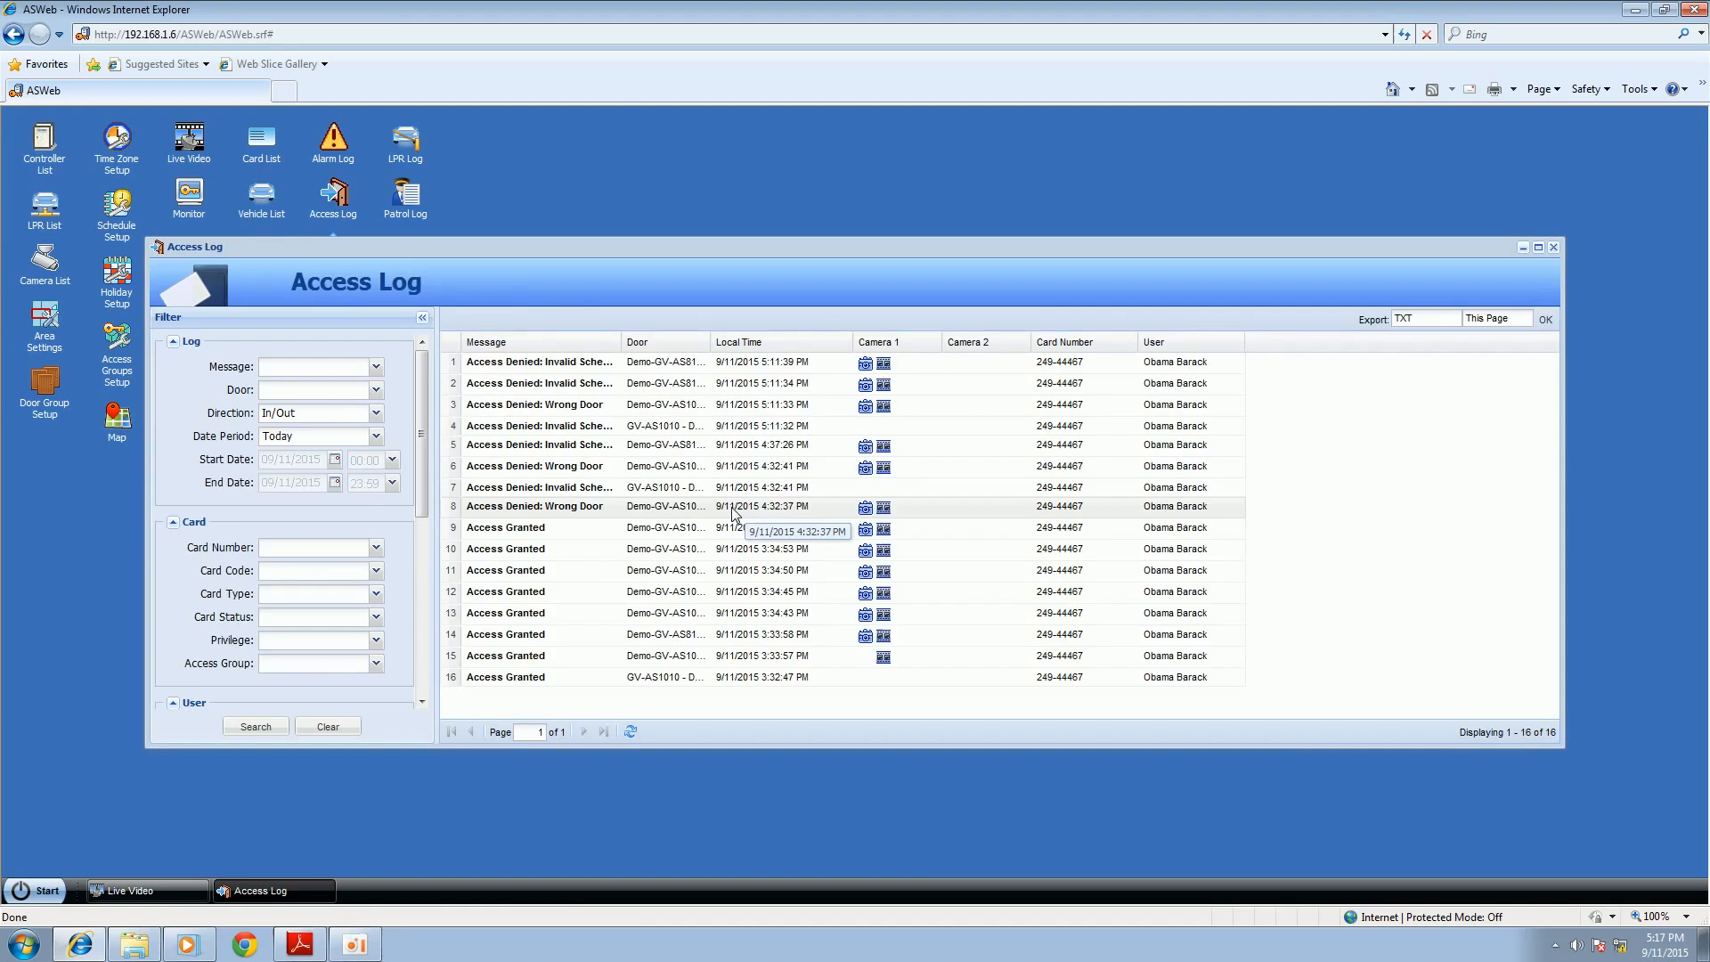
left_click(723, 527)
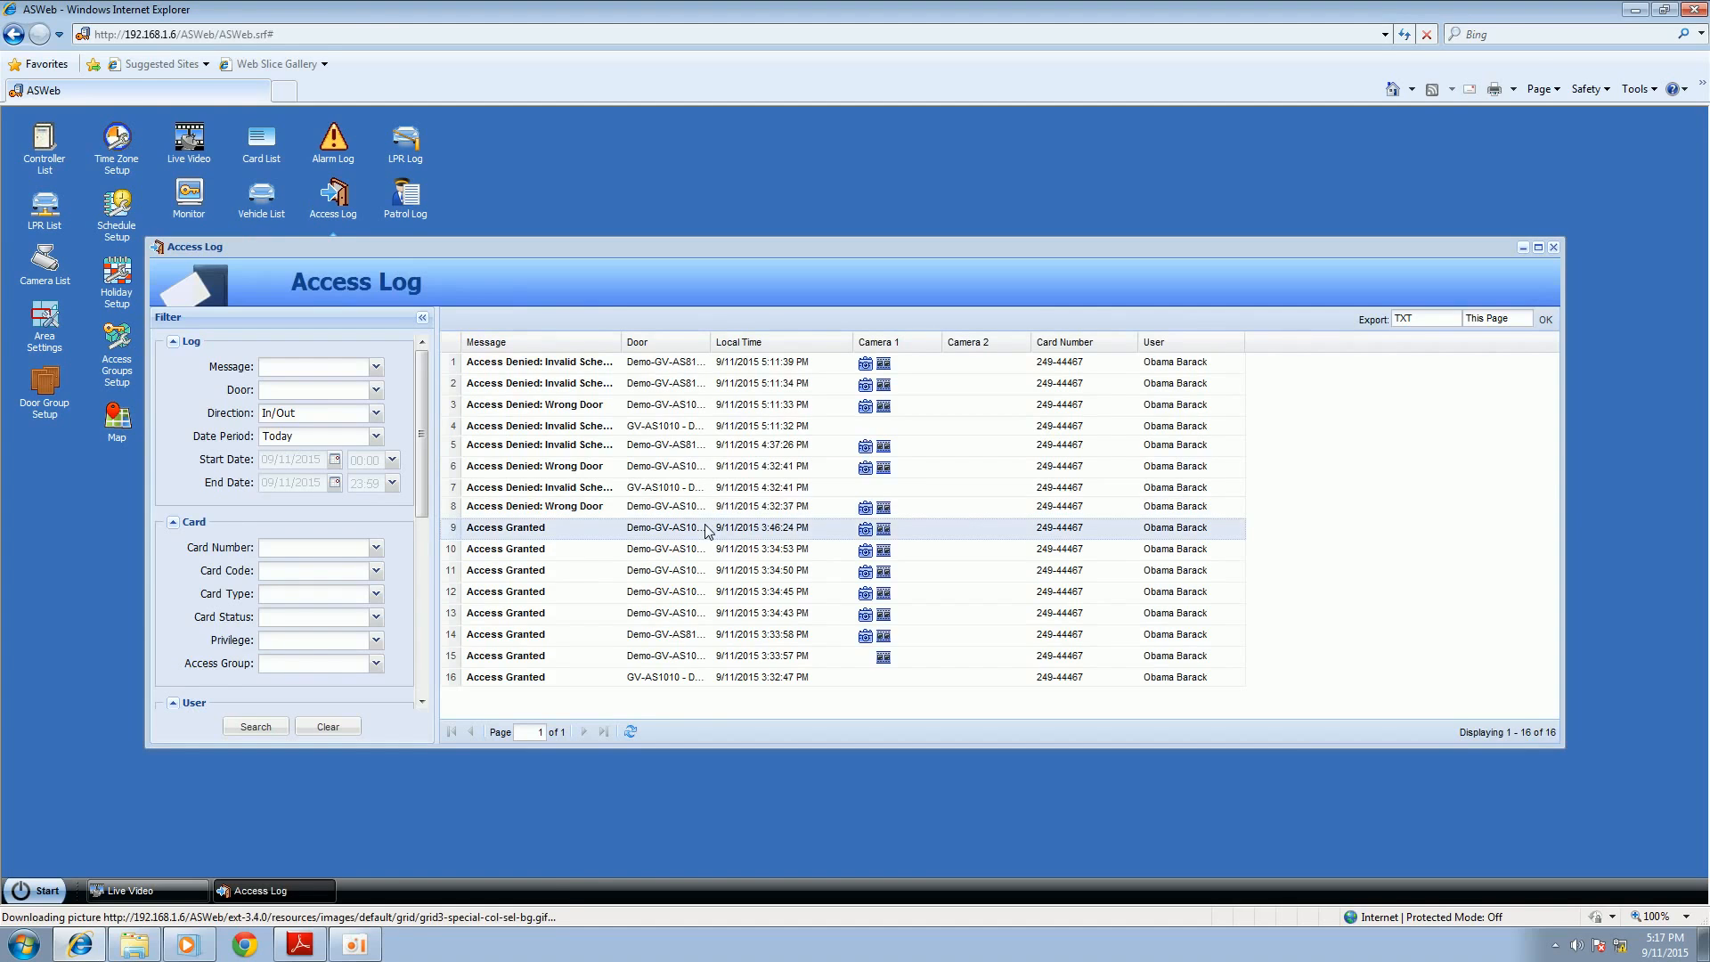
left_click(865, 530)
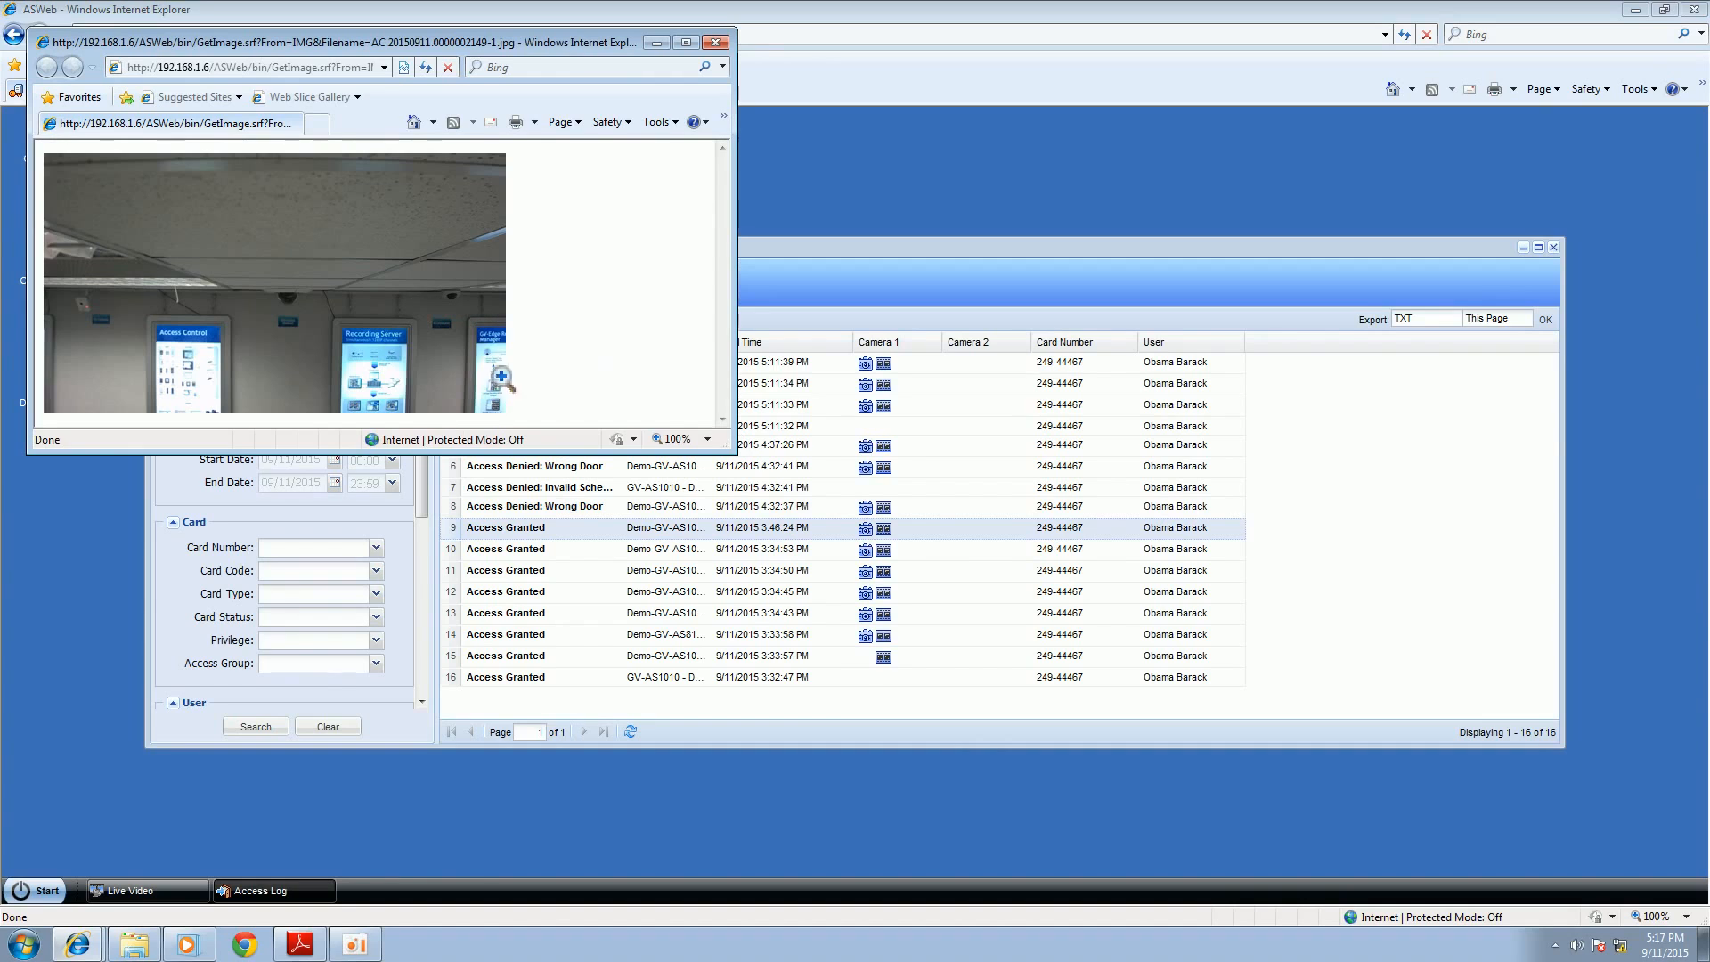
left_click(455, 322)
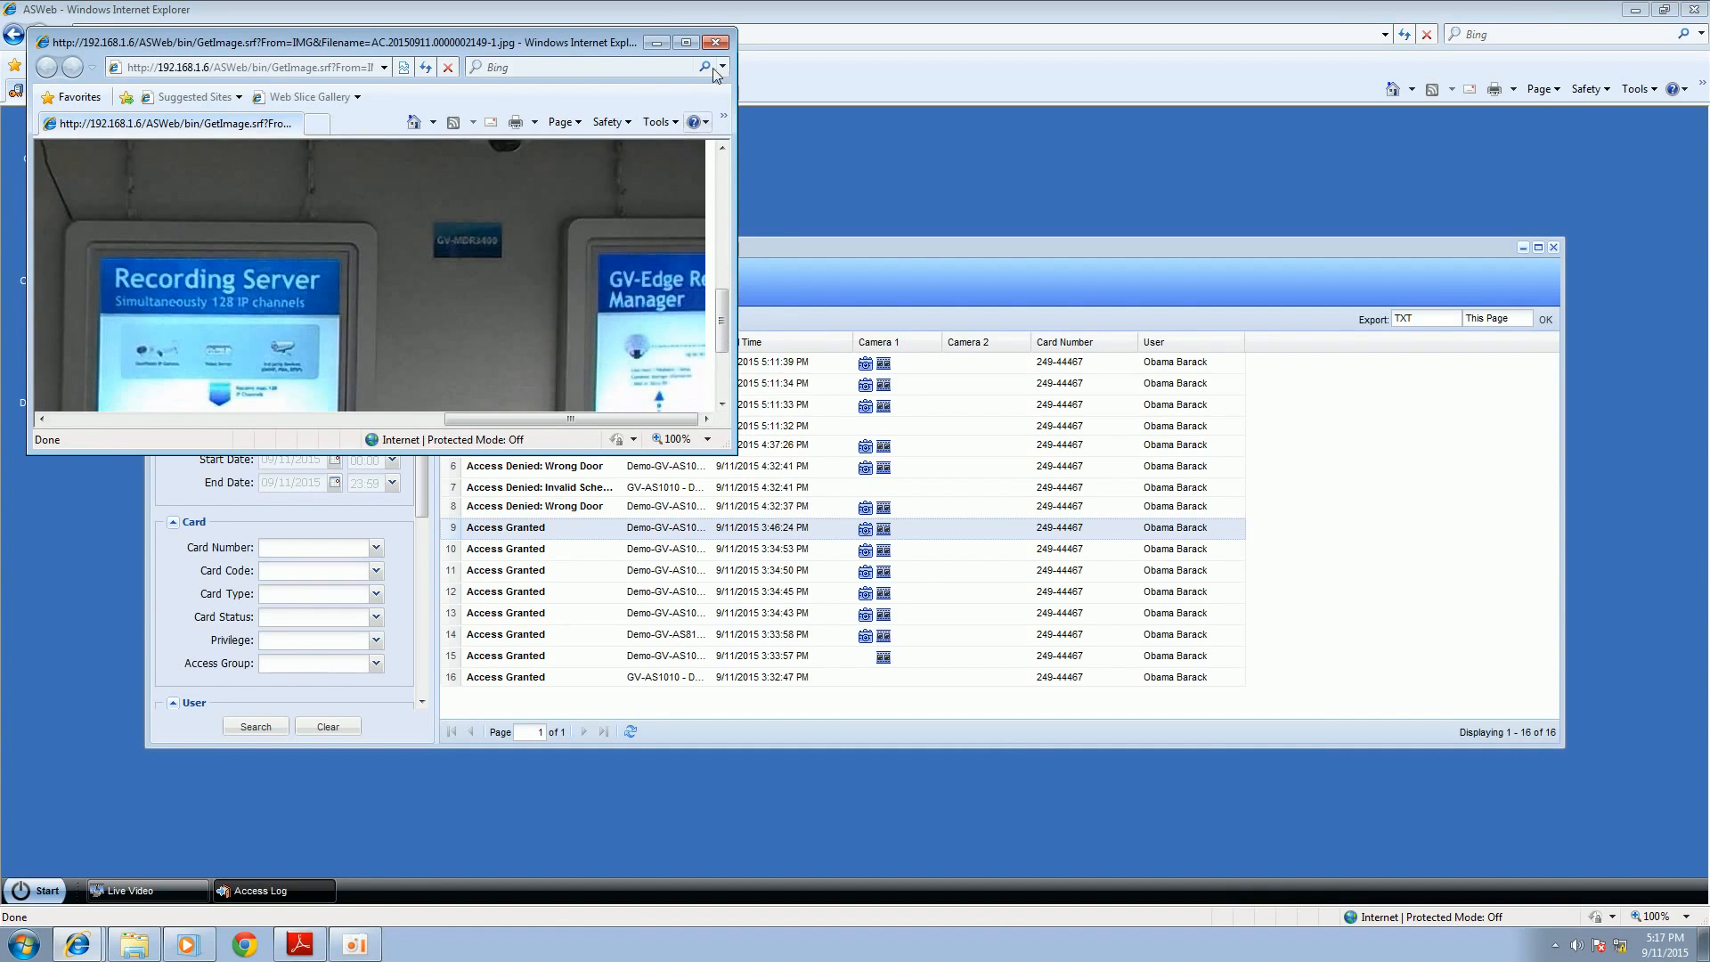
left_click(716, 42)
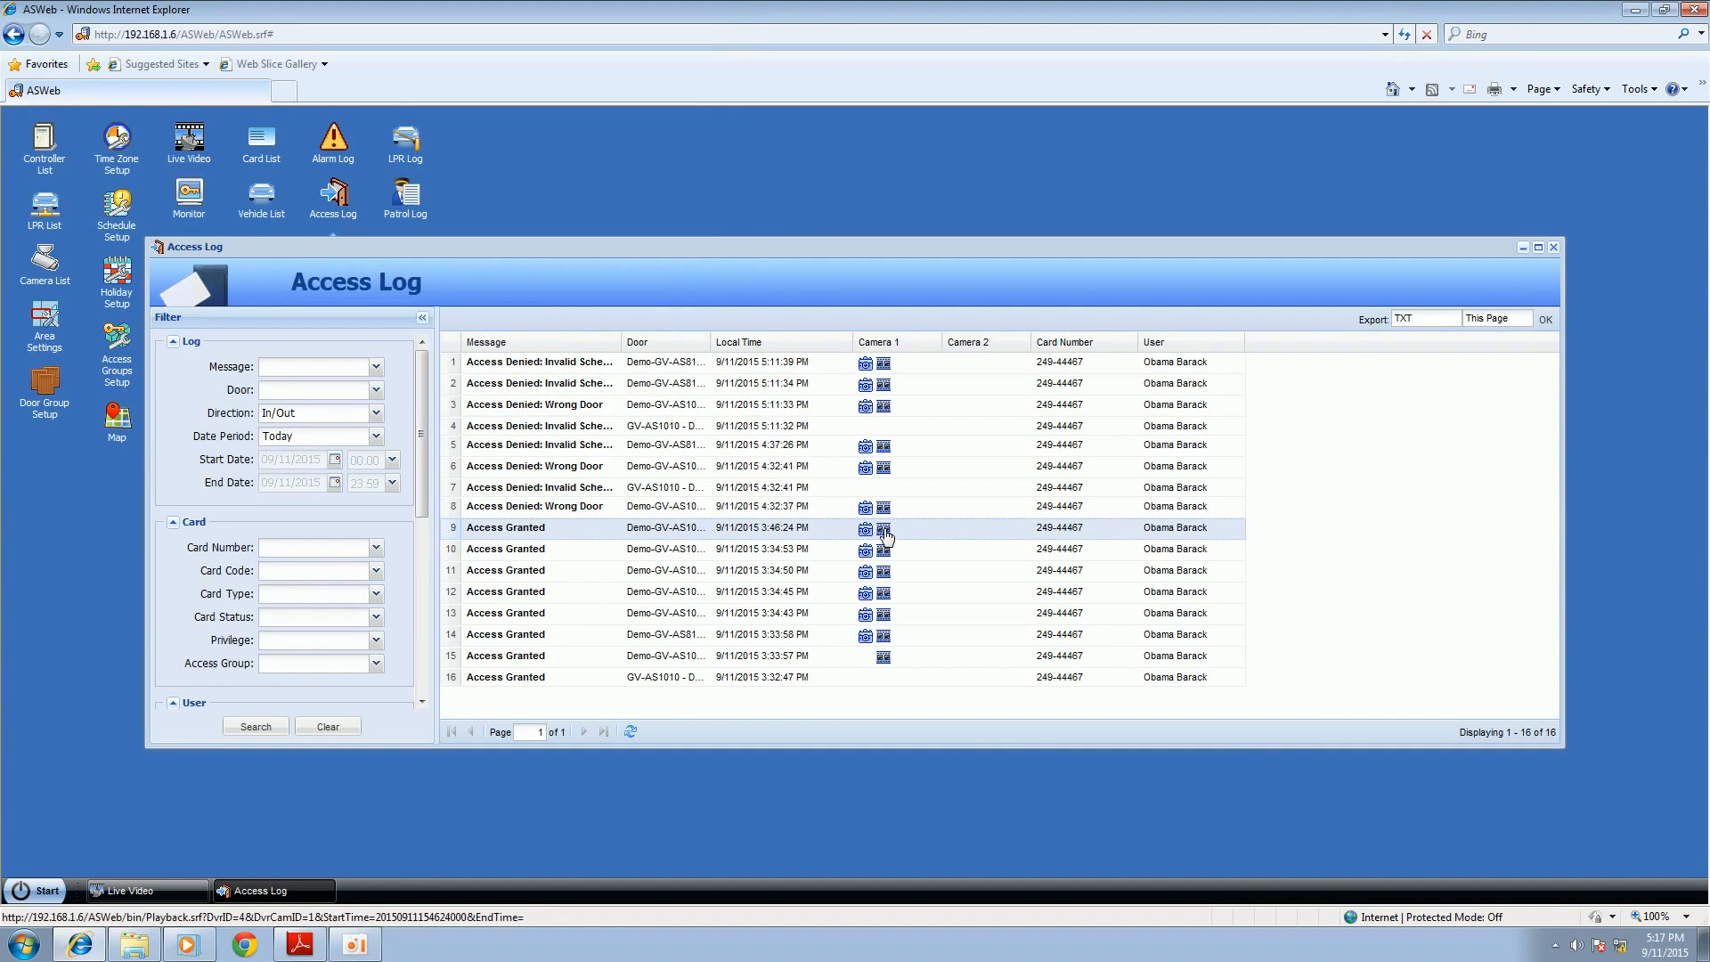
Step: Search the Access Log for Access Granted messages at Demo-GV-AS810 - Door2 with the date period Last Month
scroll(419, 495, "down", 5)
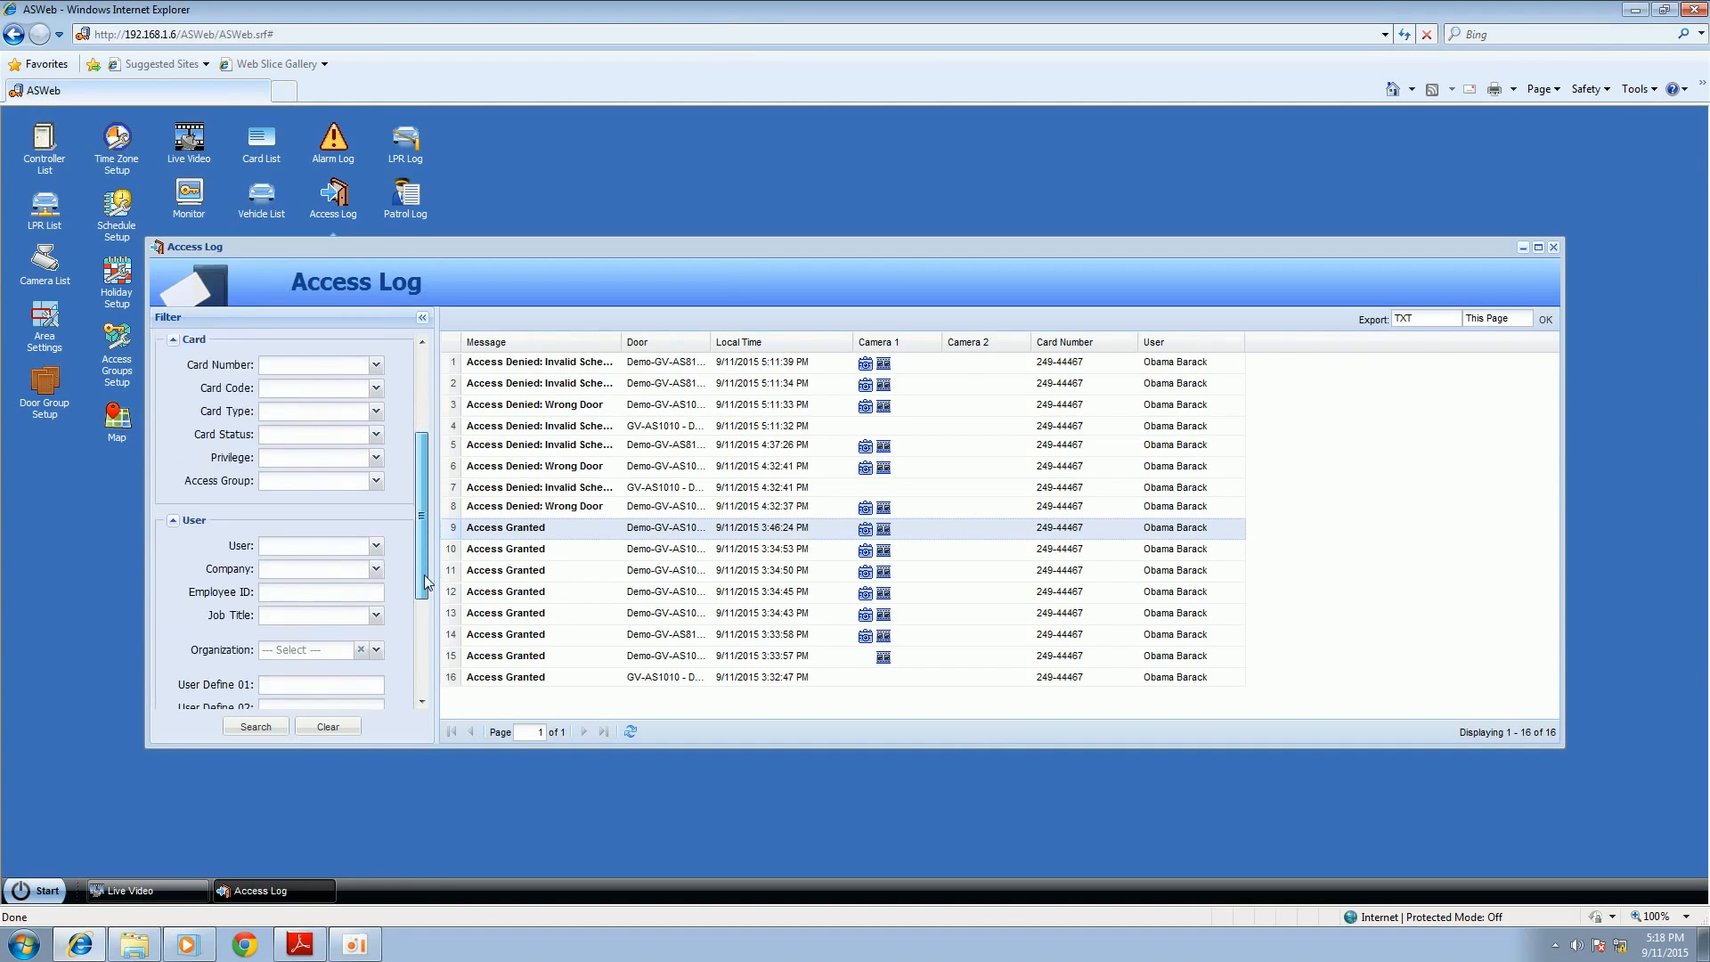
scroll(420, 499, "up", 4)
scroll(420, 501, "up", 1)
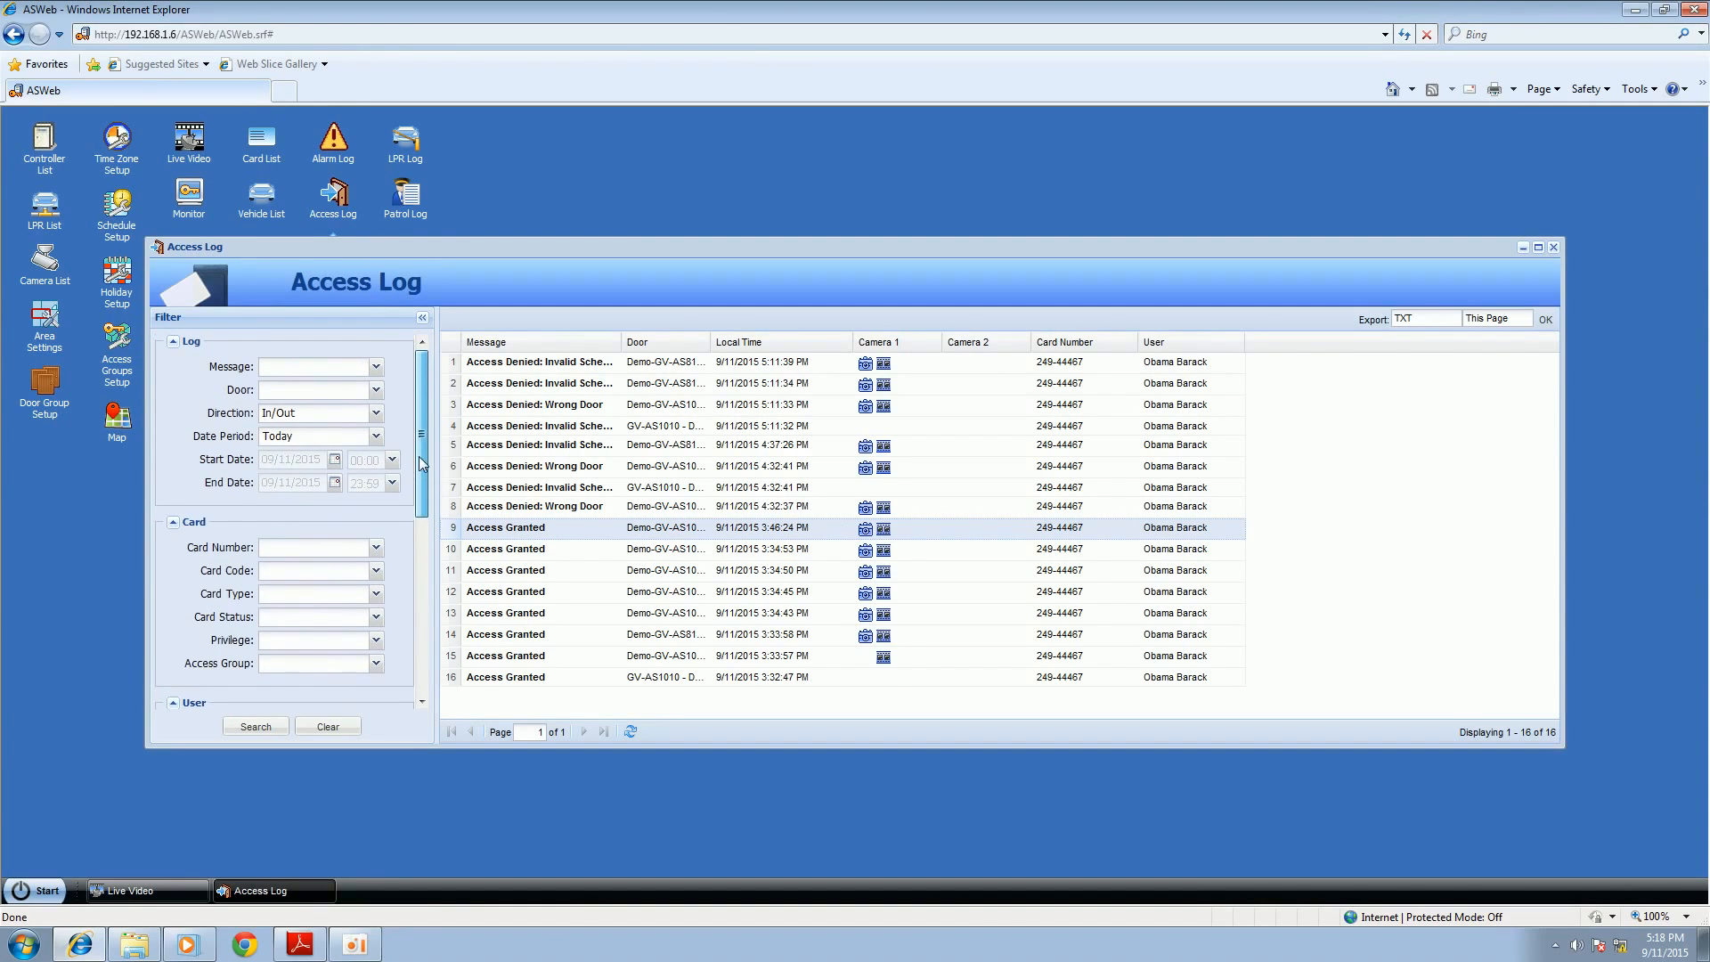
left_click(374, 367)
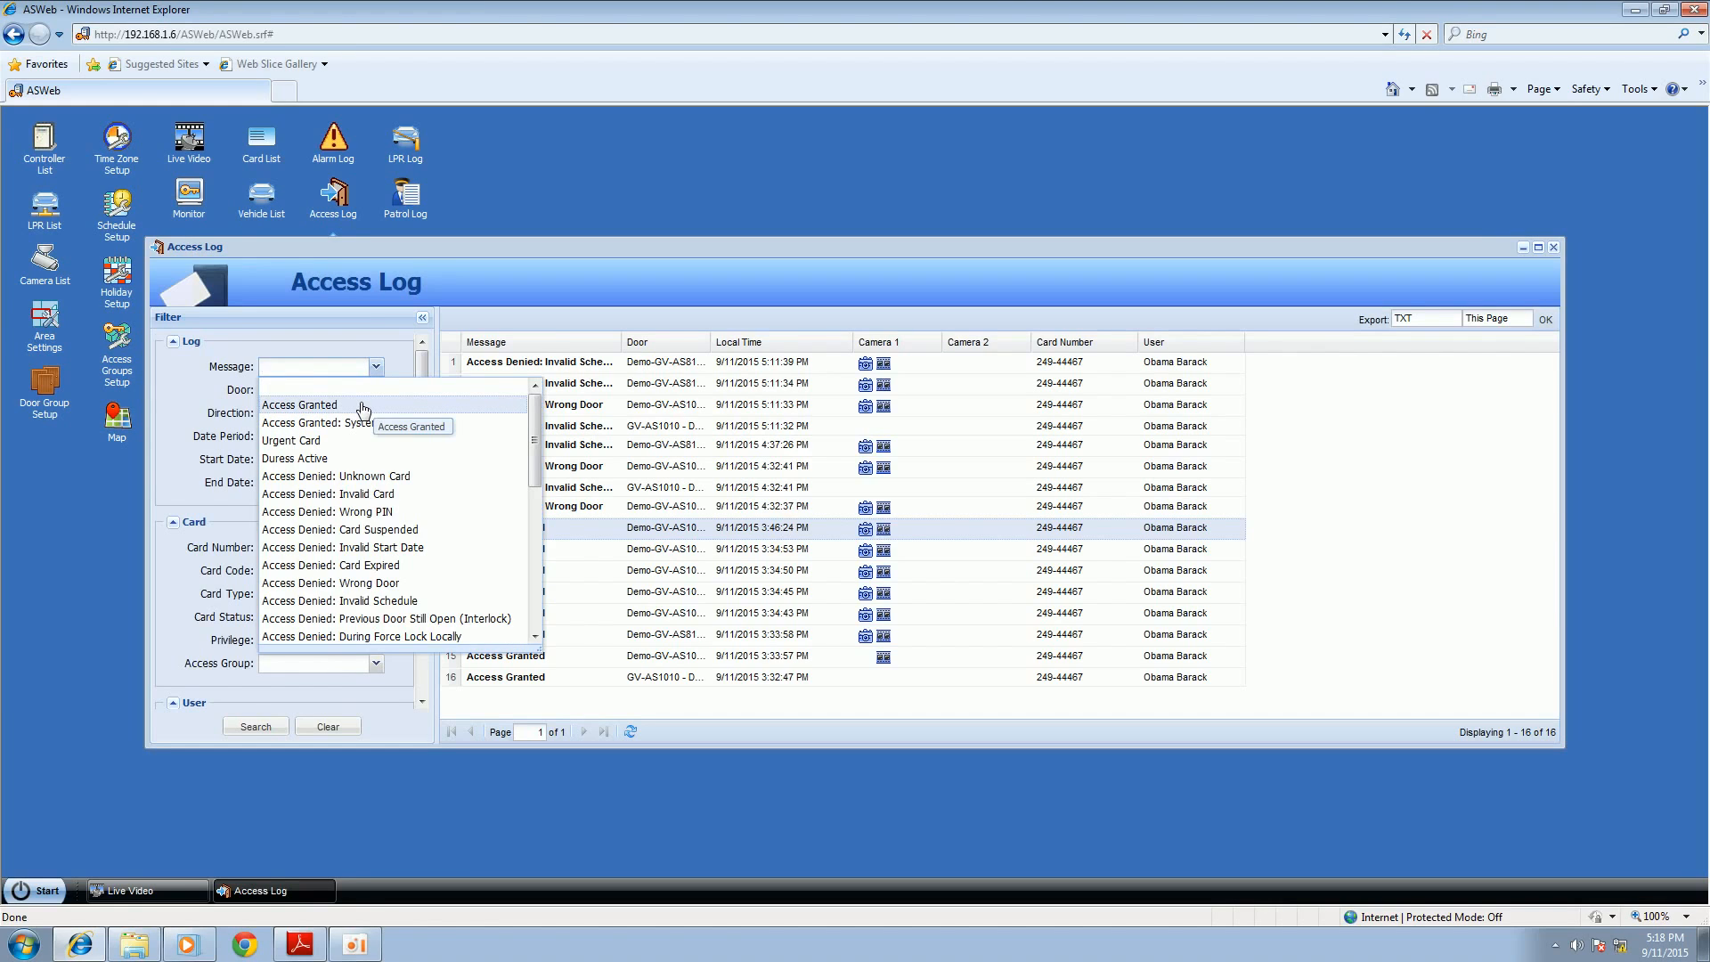
left_click(362, 405)
left_click(374, 390)
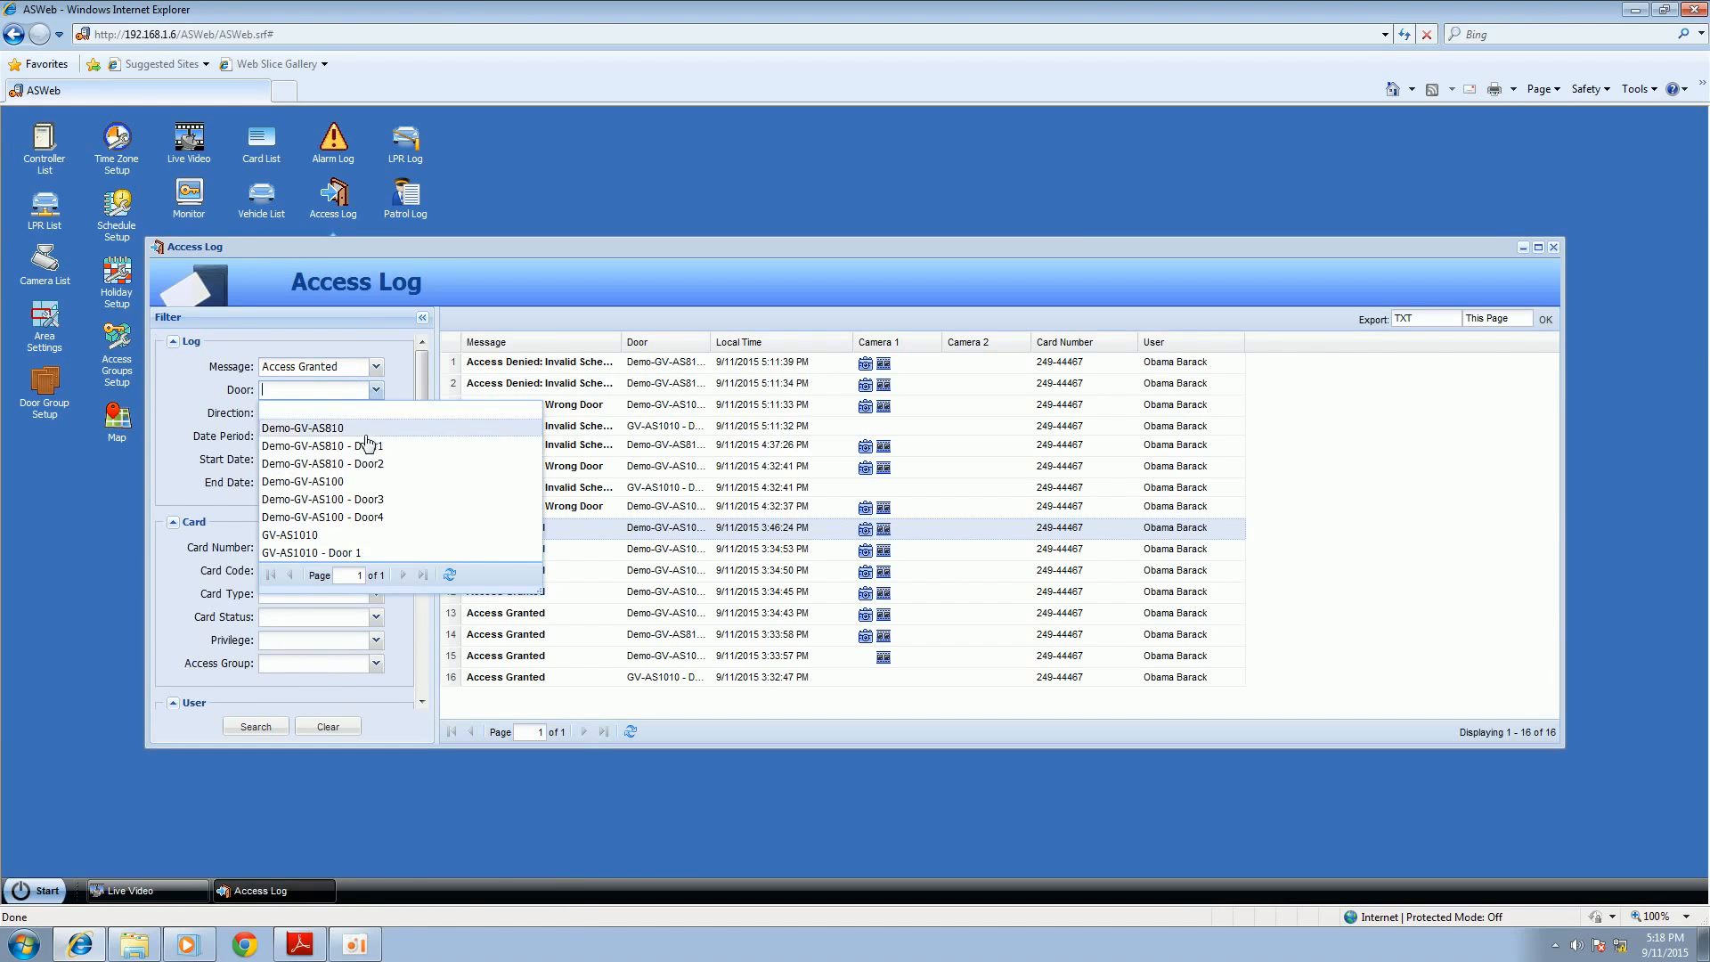
left_click(340, 465)
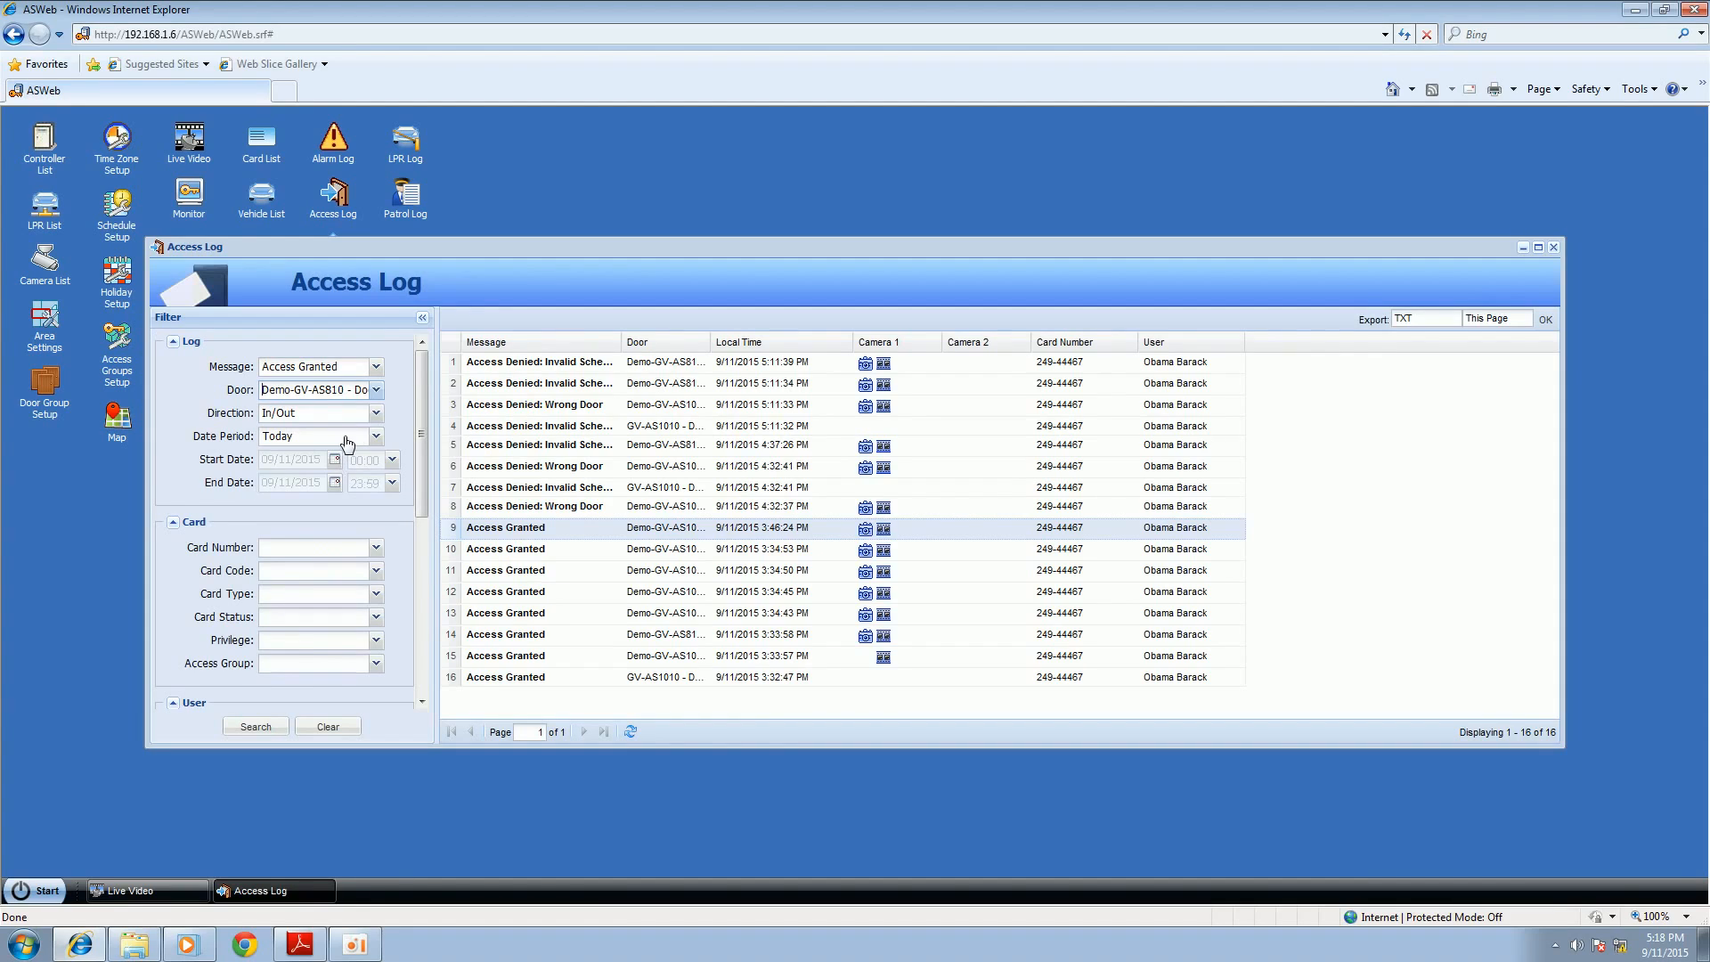
left_click(347, 441)
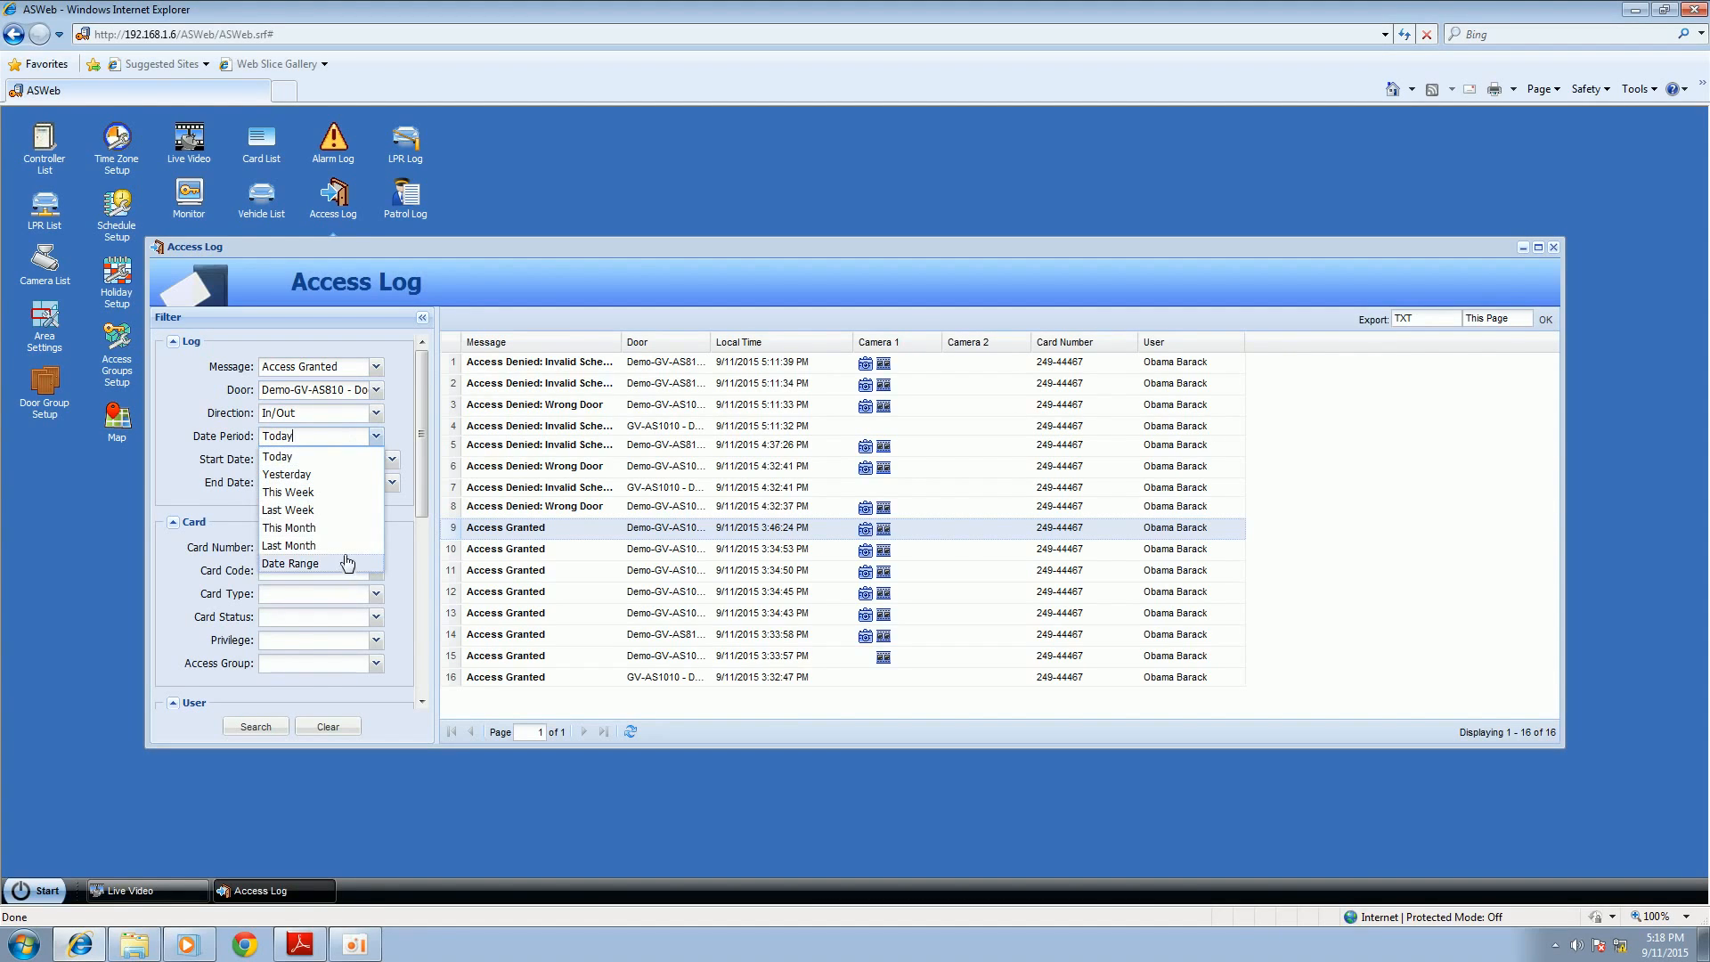
left_click(347, 546)
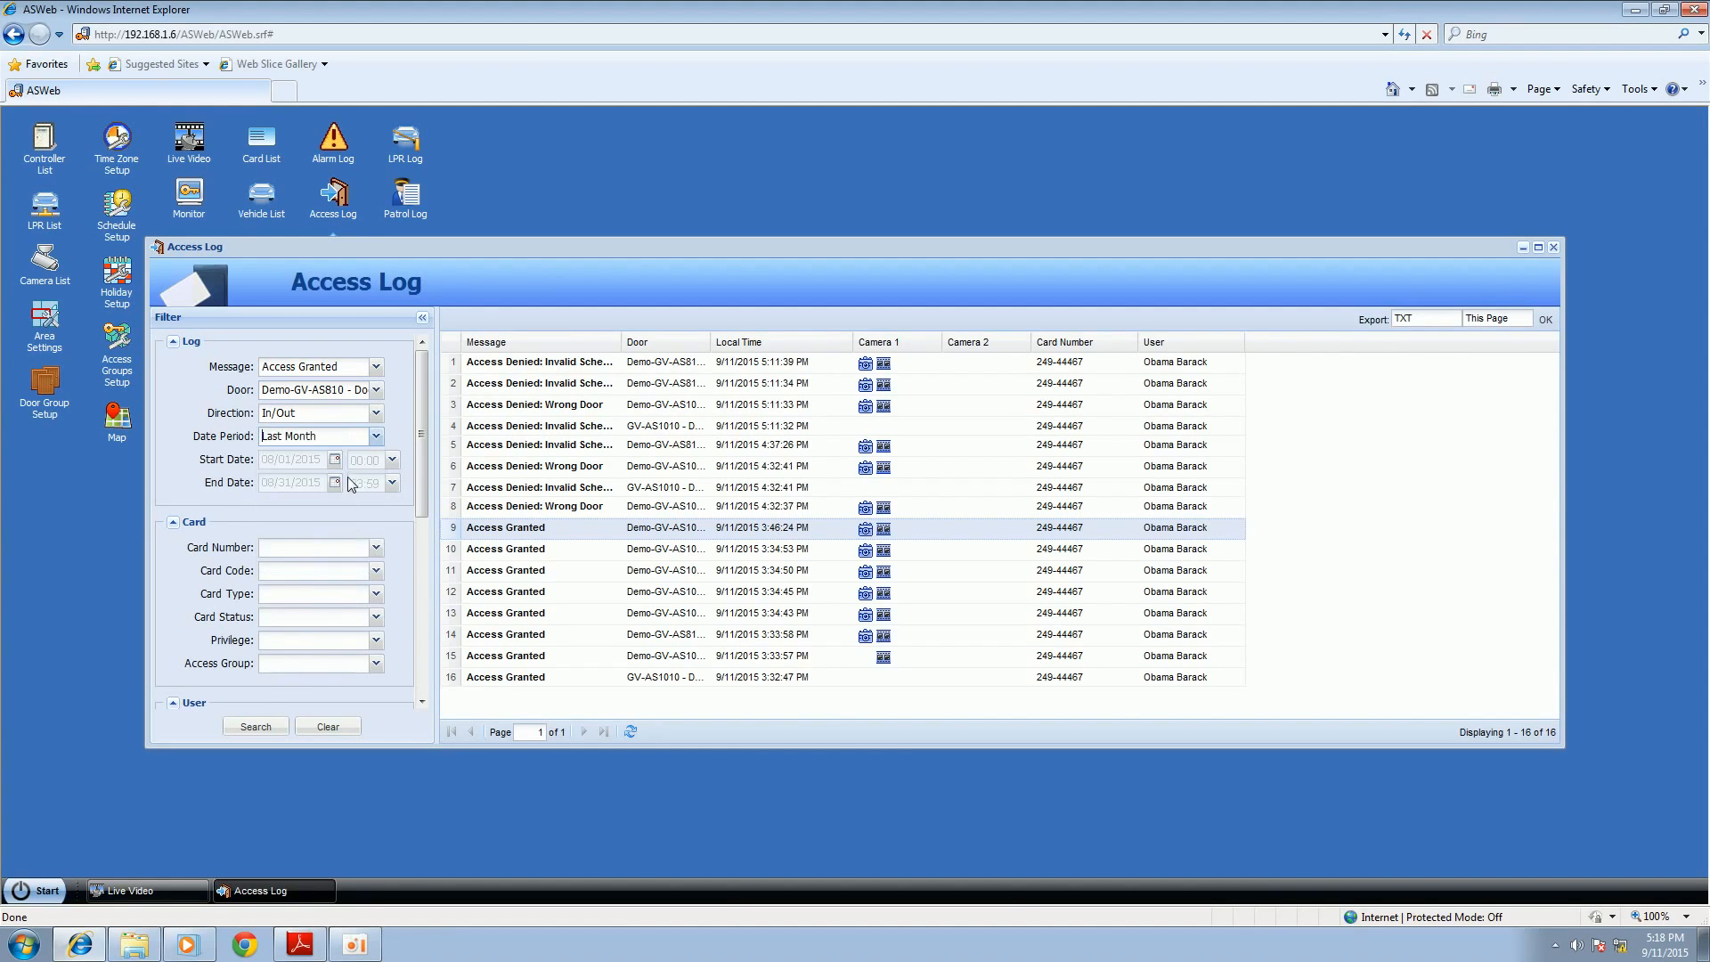
left_click(259, 726)
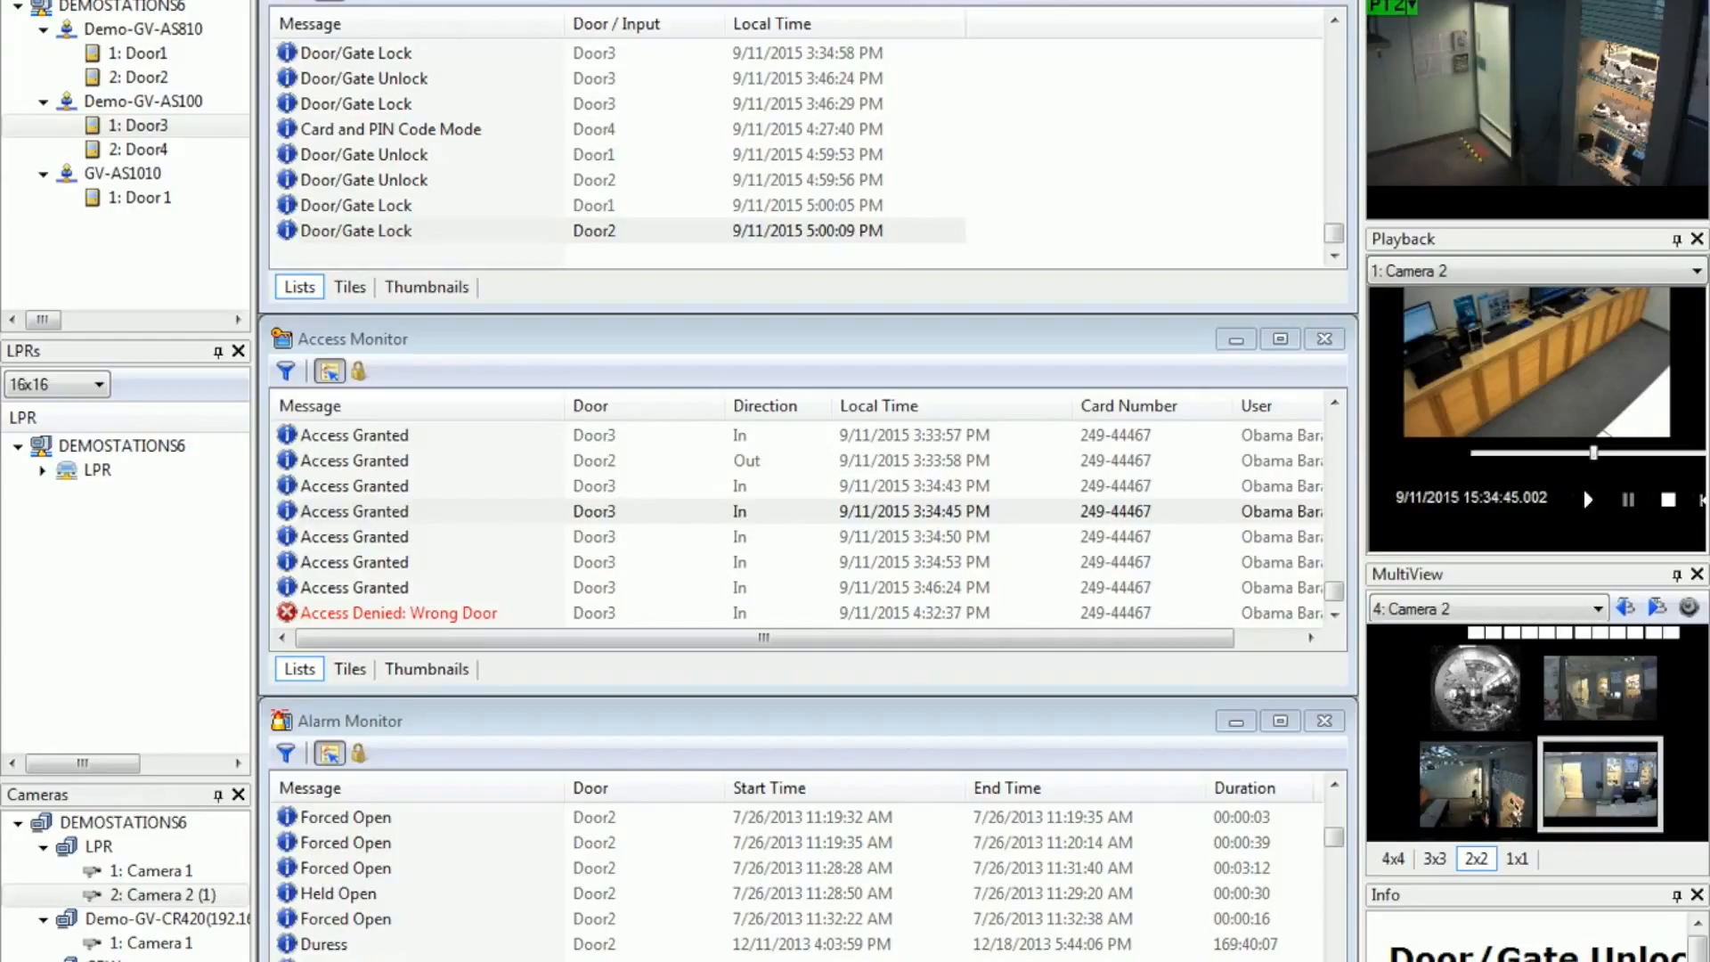
Step: In GV-ASRemote, start adding a host named ASManager with address 192.168.1.6, and enter the login ID and password
left_click(486, 0)
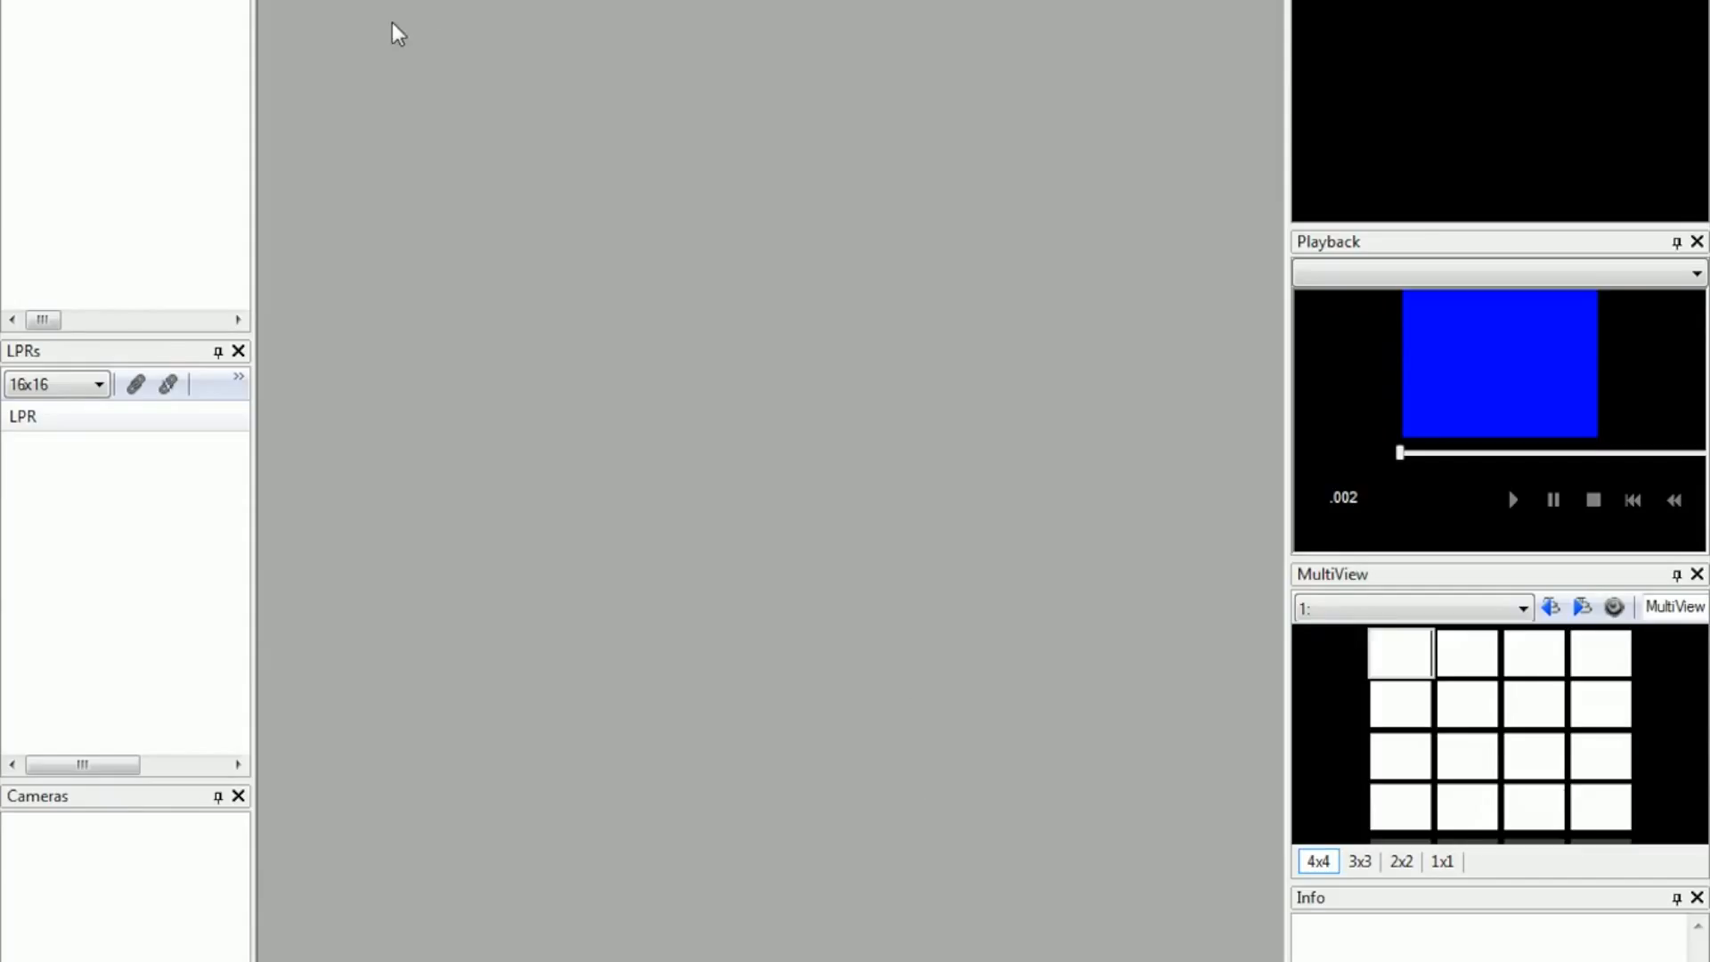
right_click(94, 69)
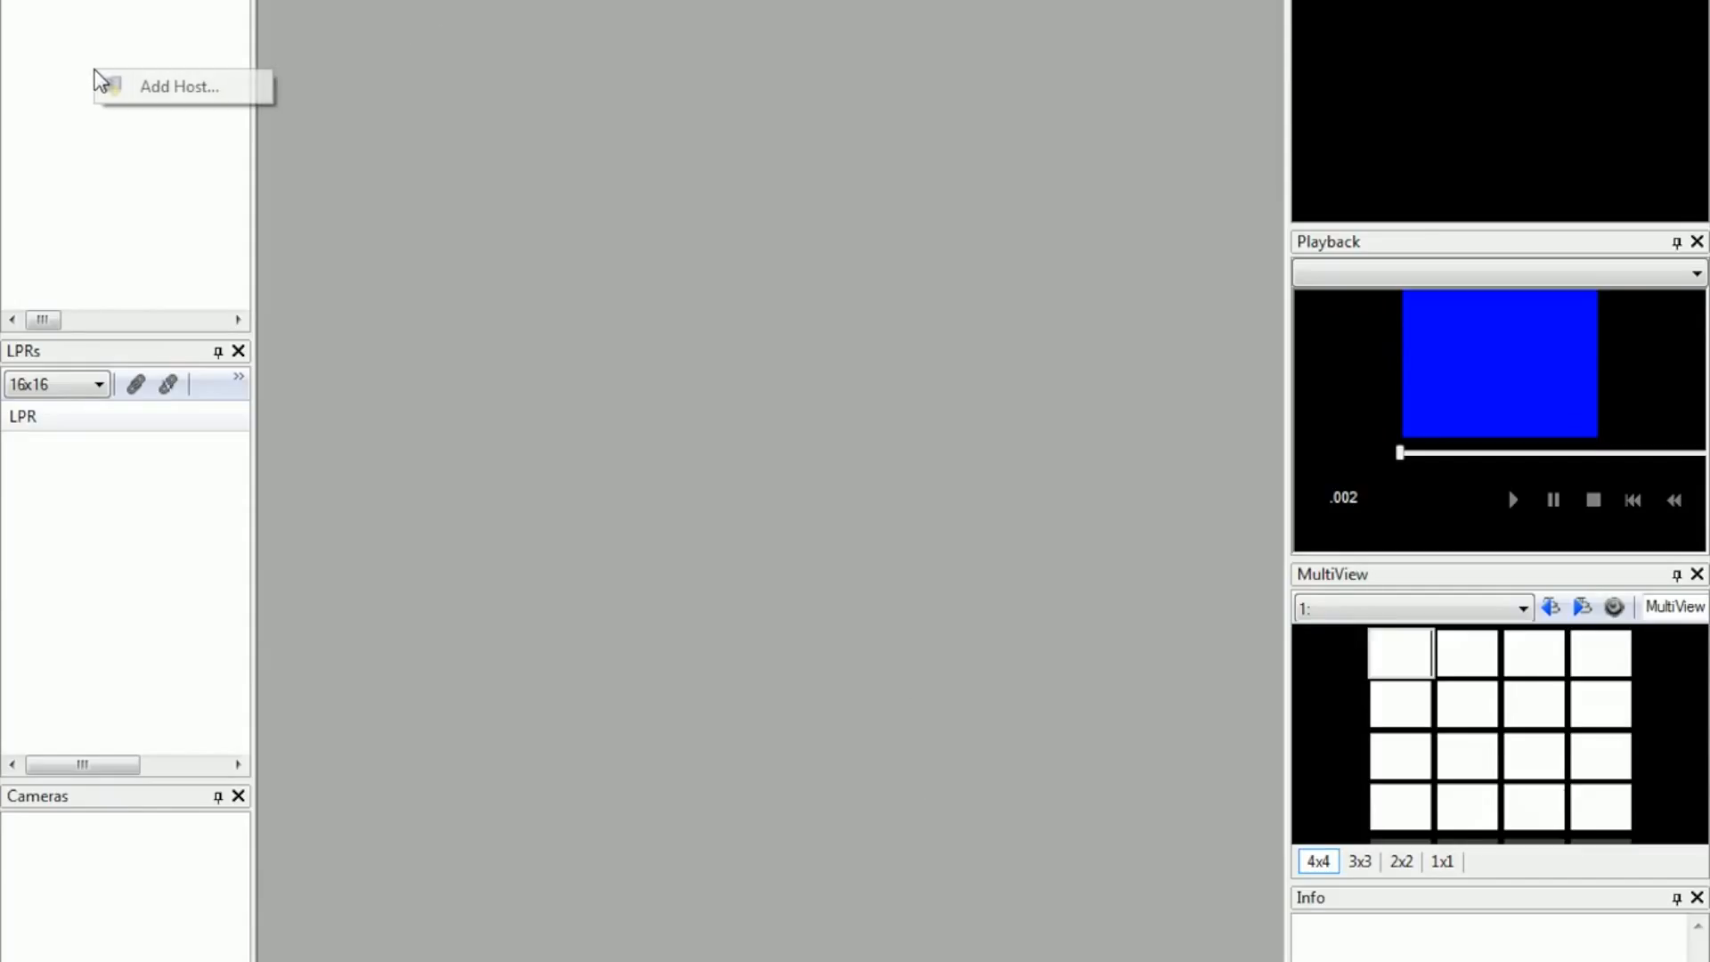
left_click(178, 86)
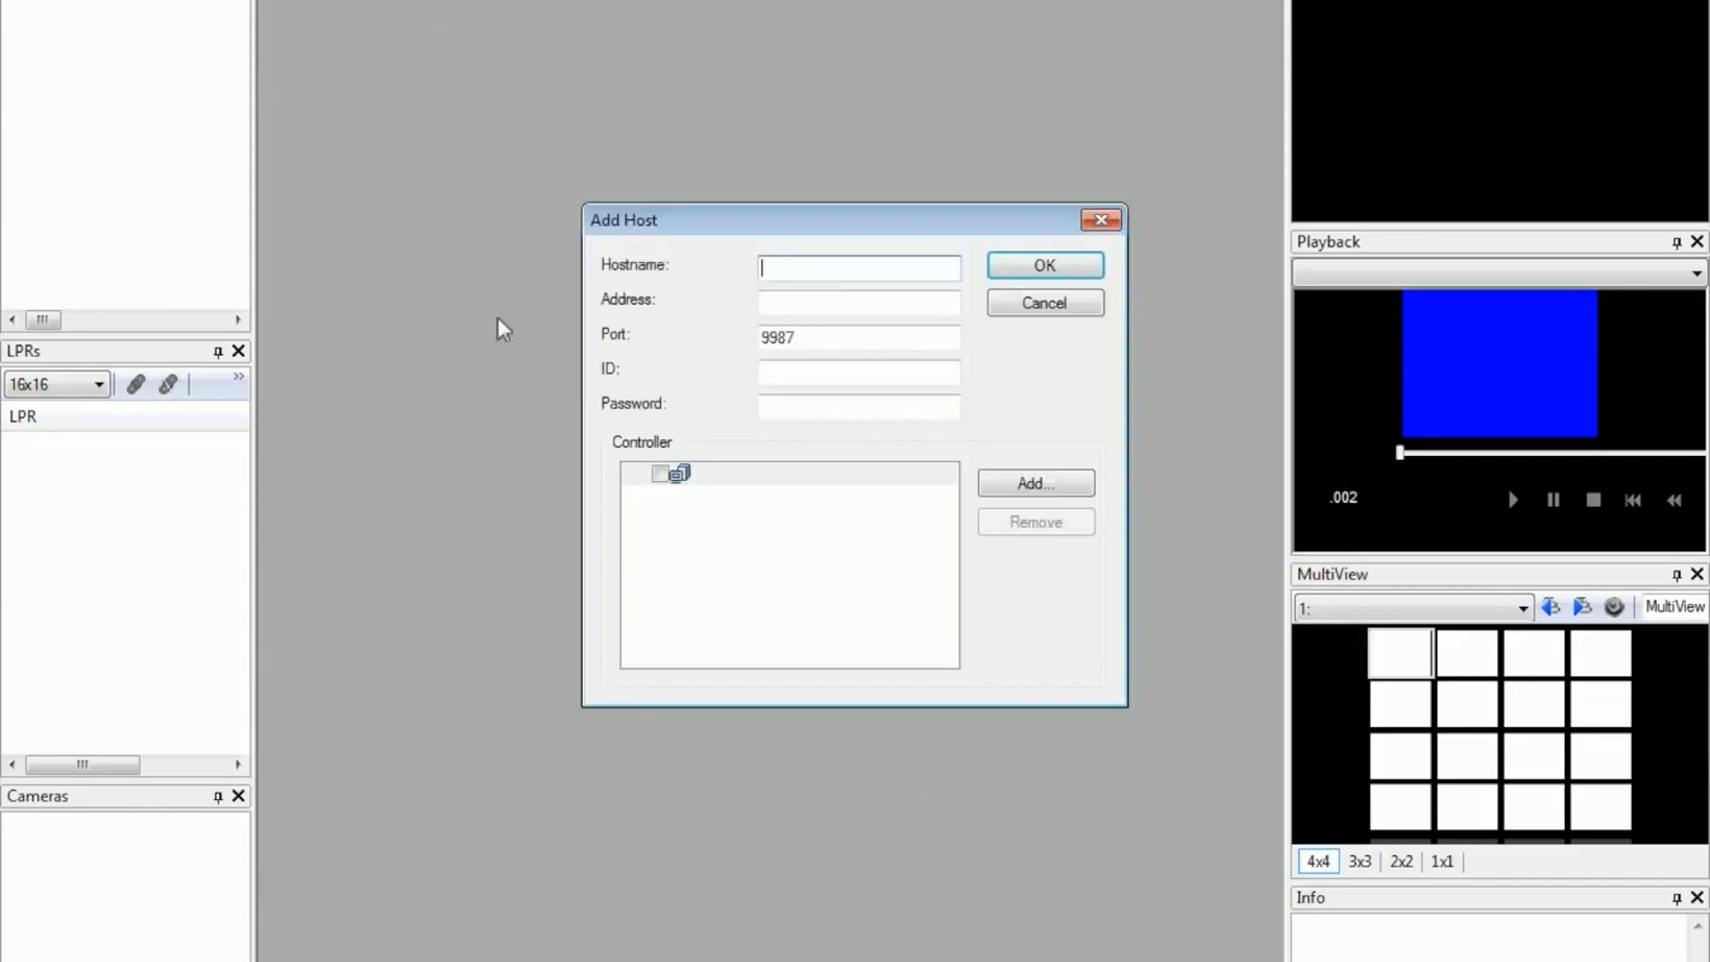
type("ASManager")
left_click(832, 305)
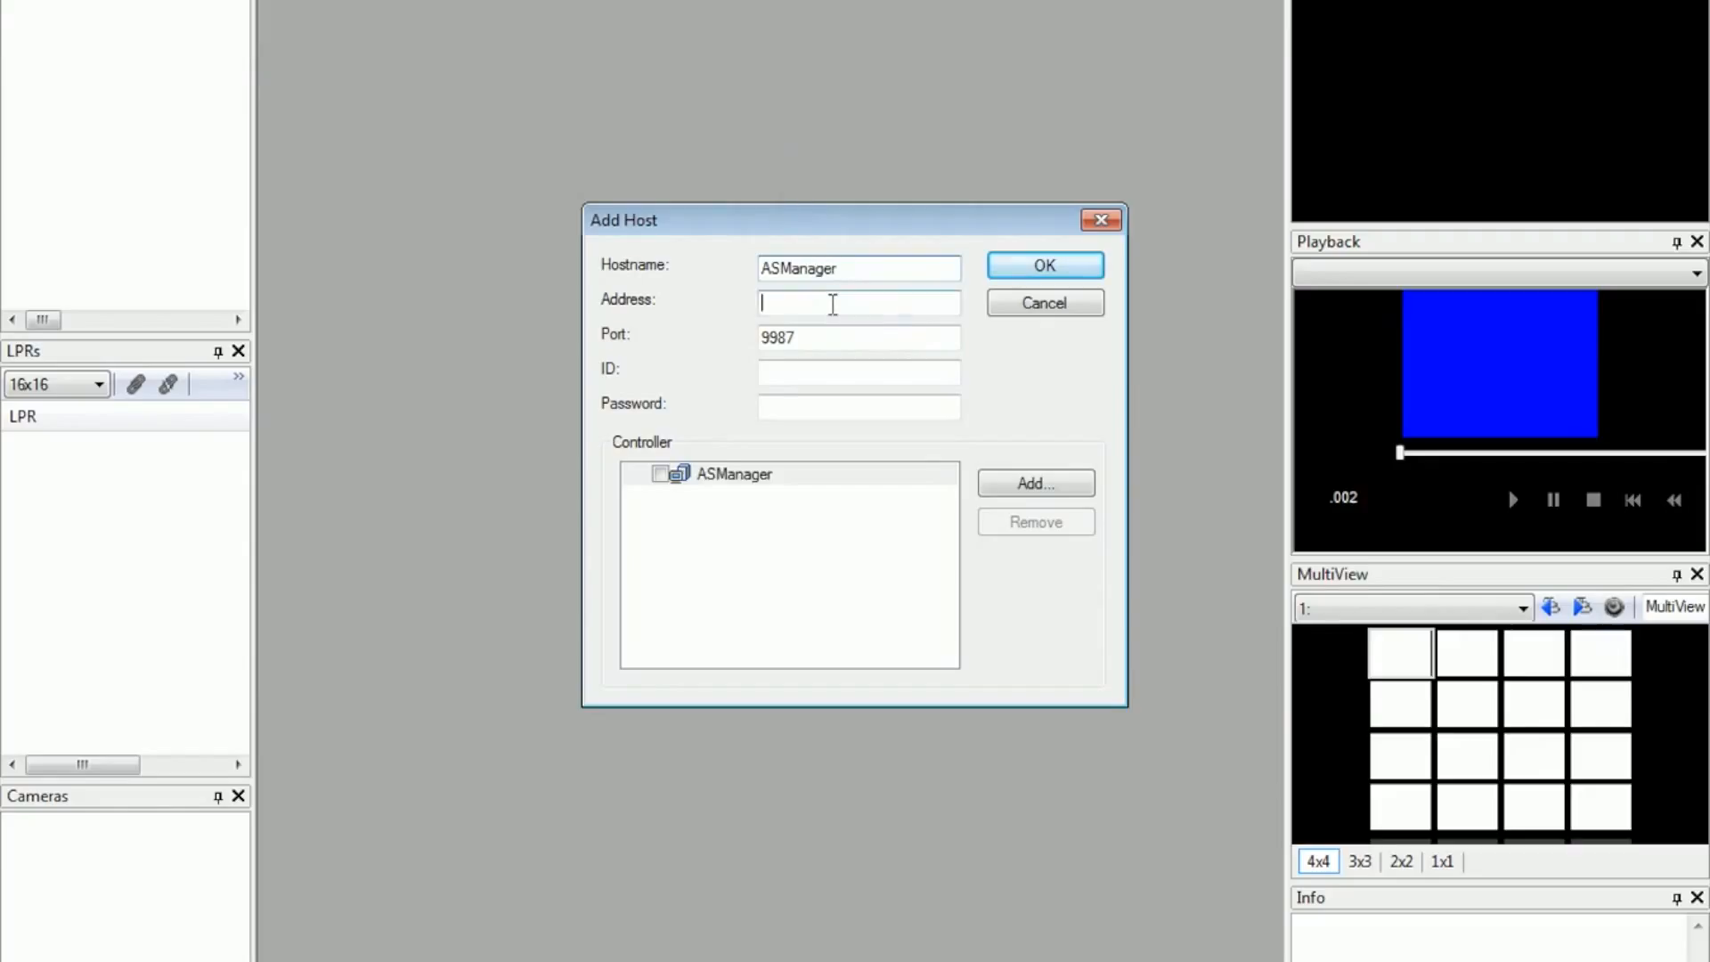
type("192.168.1.6")
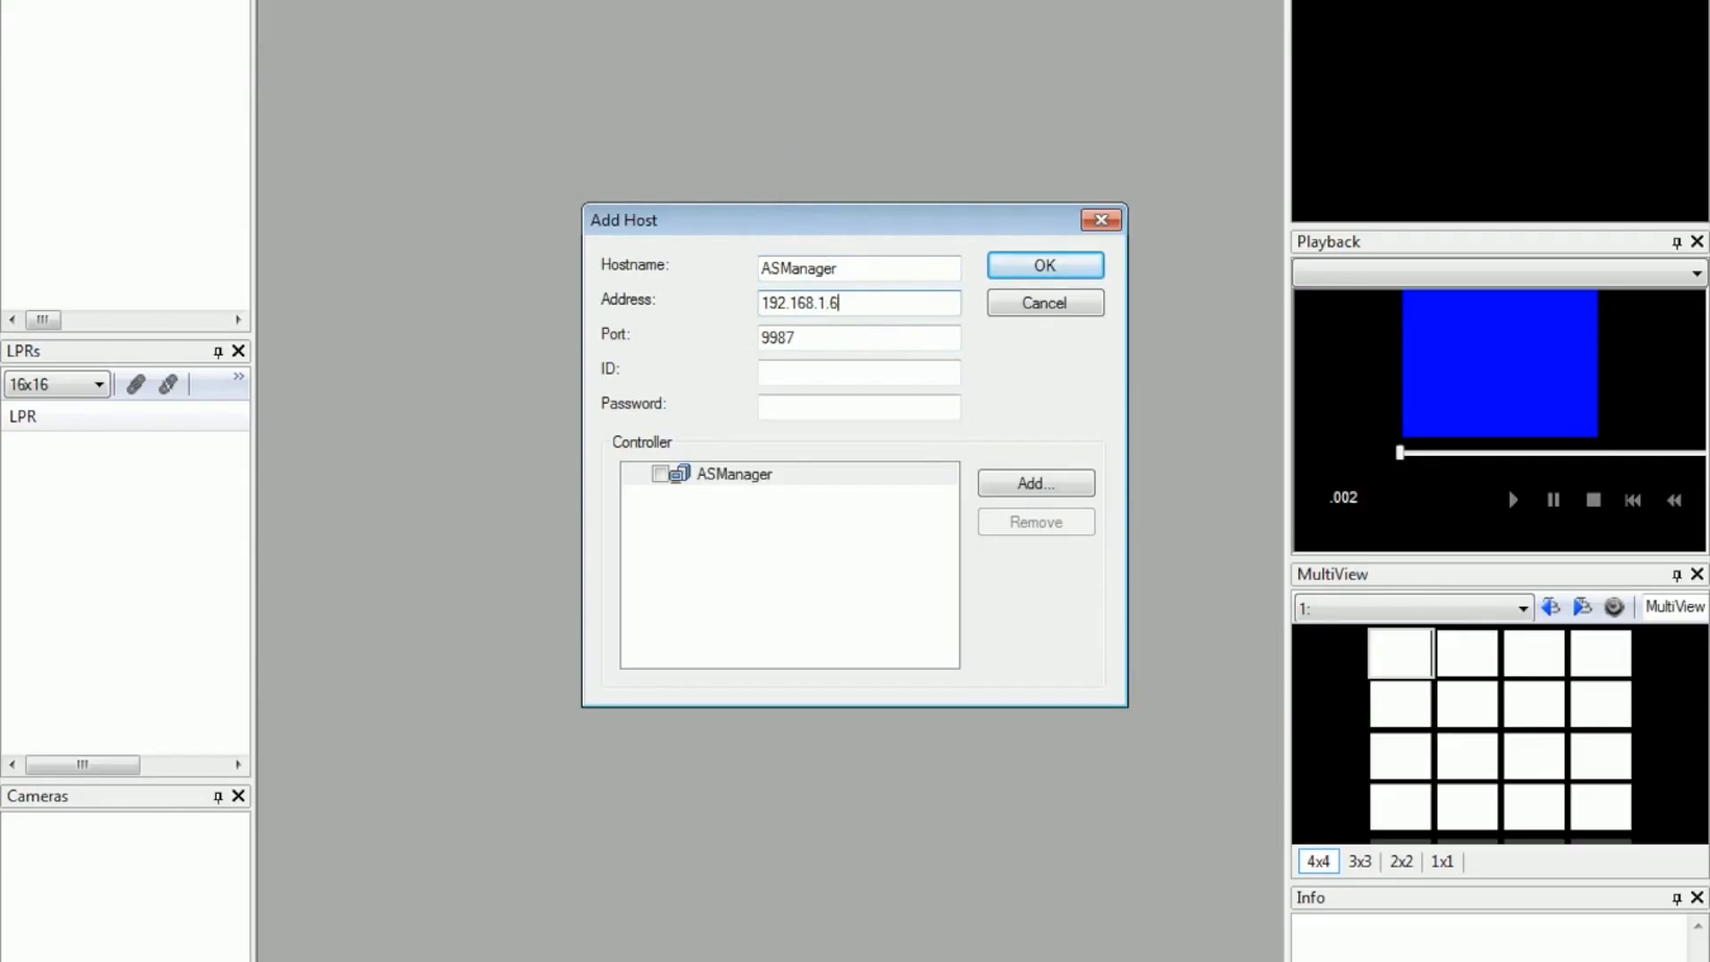
left_click(773, 374)
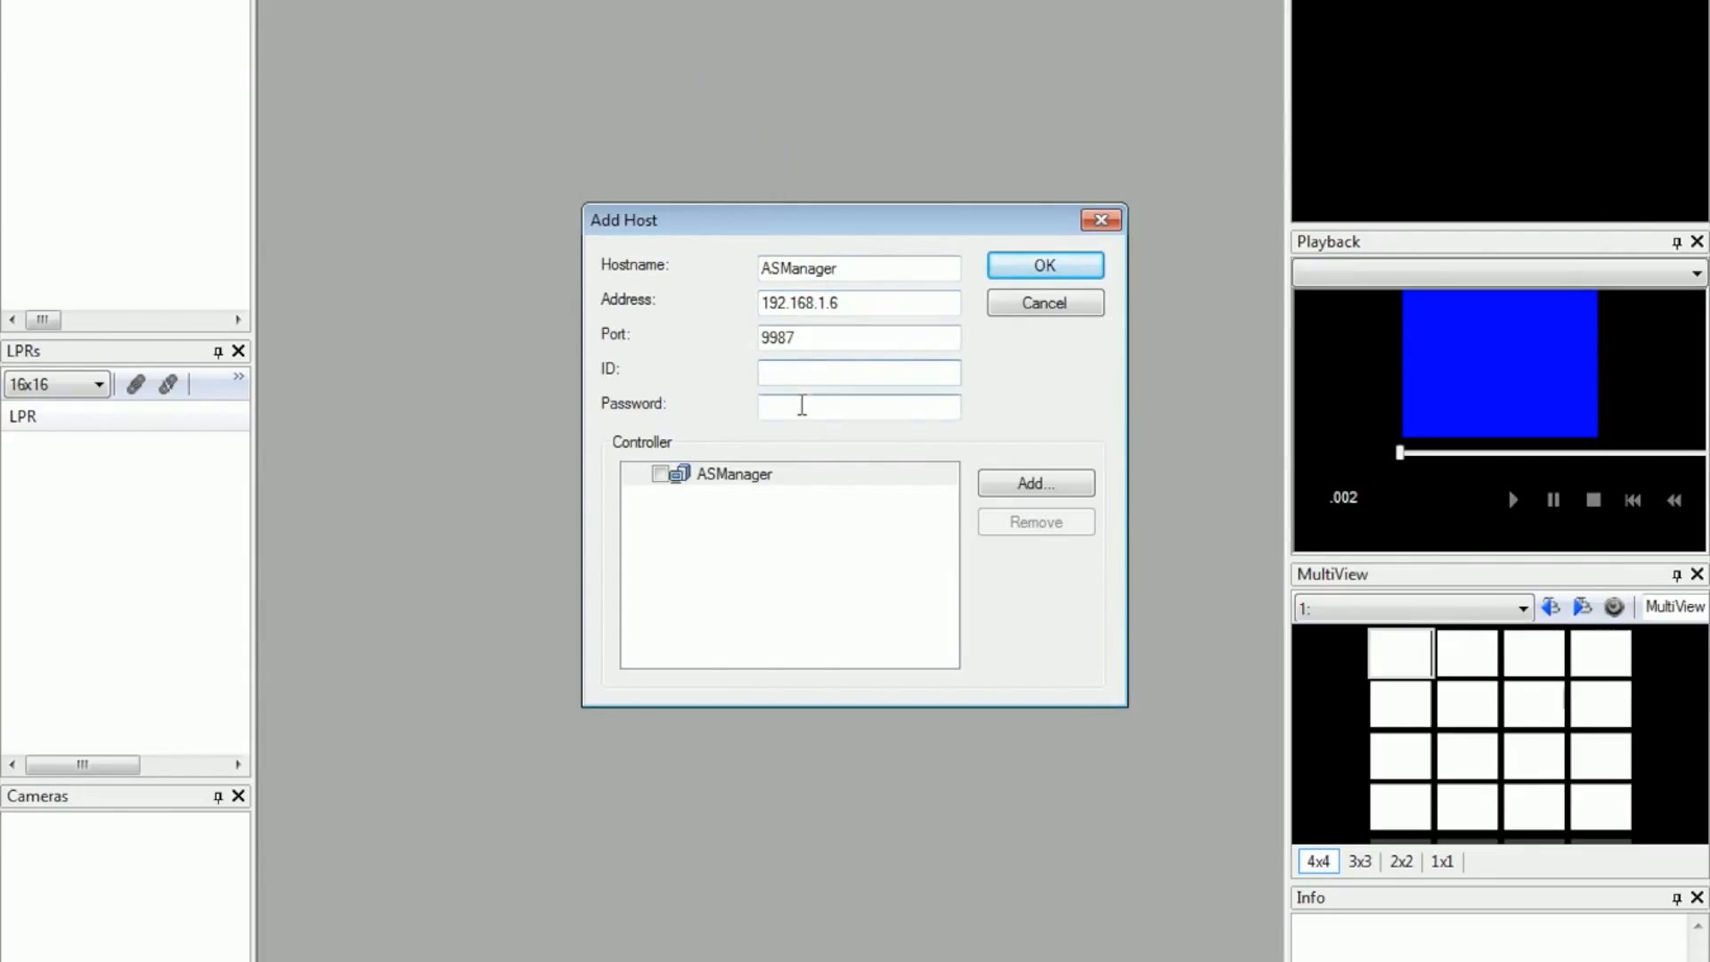
left_click(803, 407)
type("1")
double_click(820, 338)
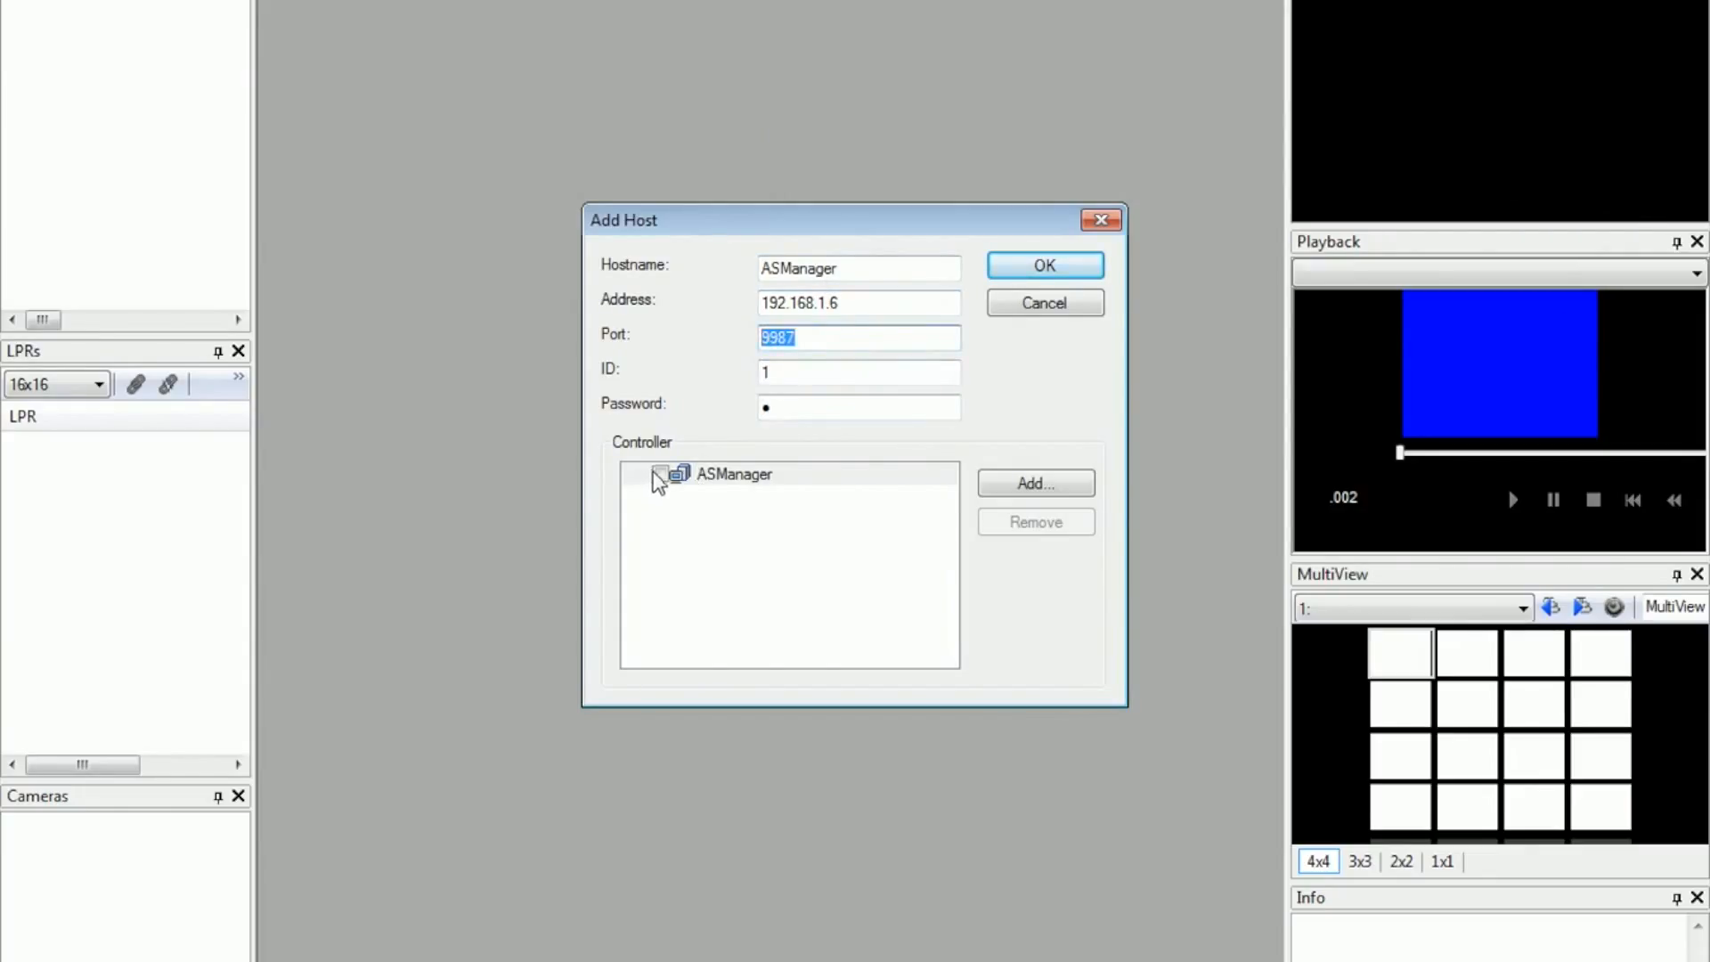
Step: Add a controller with ID 1 to the host, enable both ASManager and Controller 1, and save the host
left_click(1037, 484)
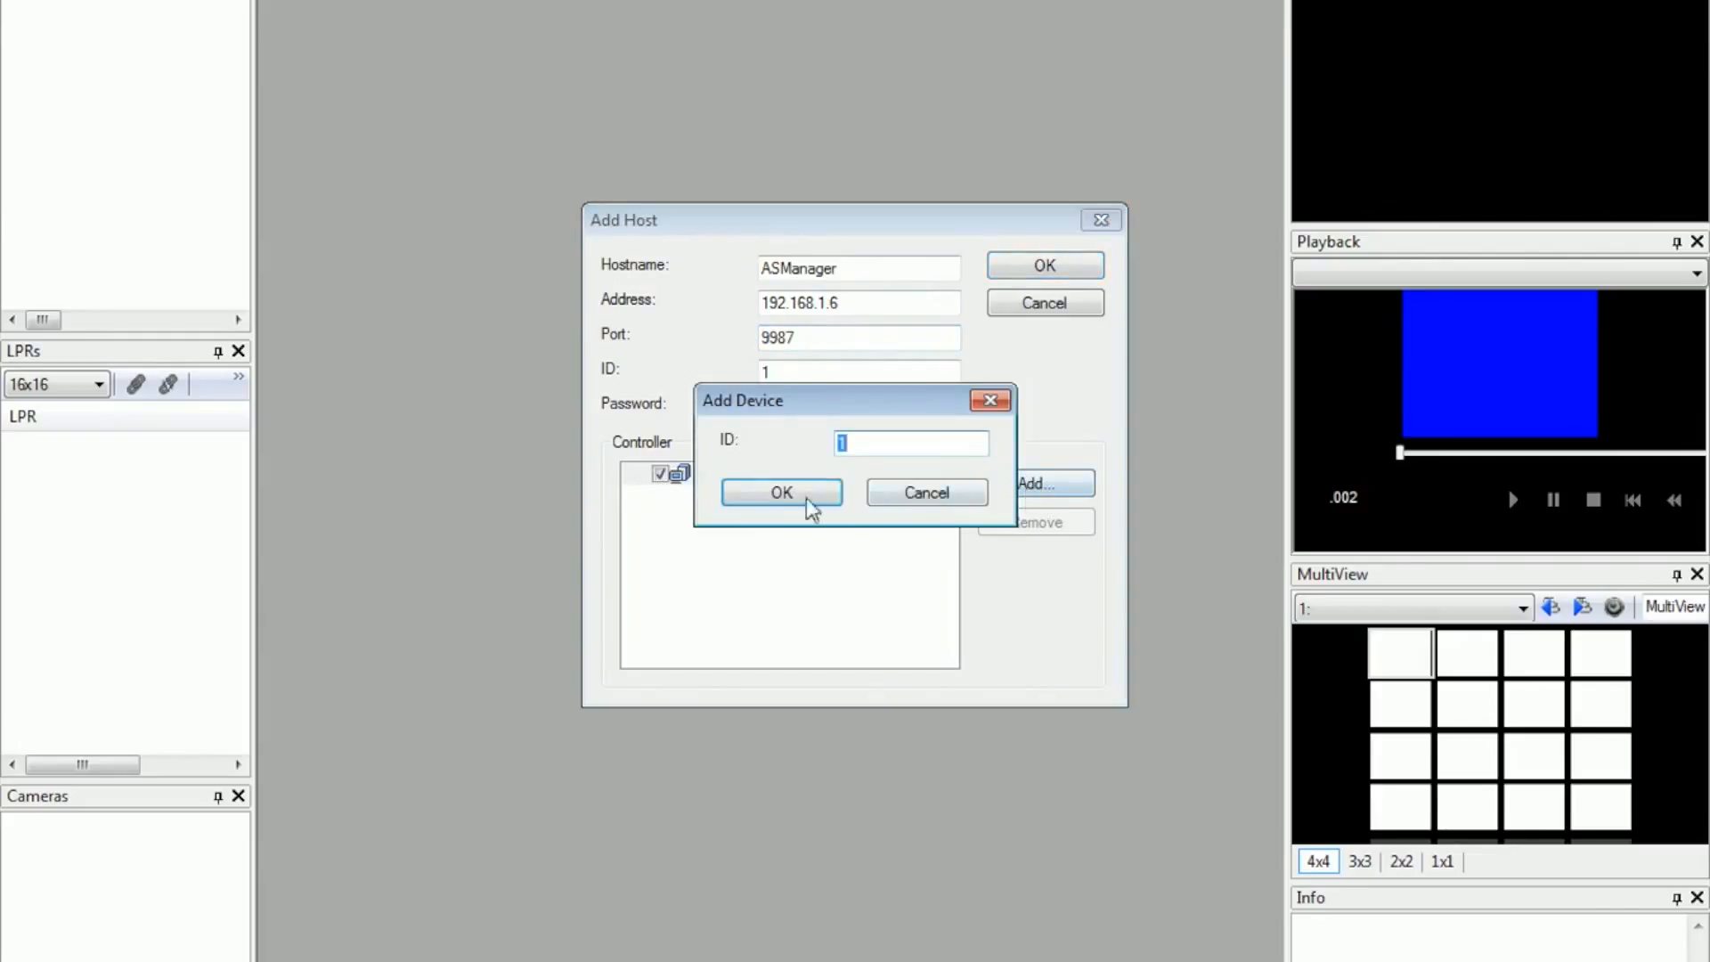
left_click(837, 502)
left_click(663, 474)
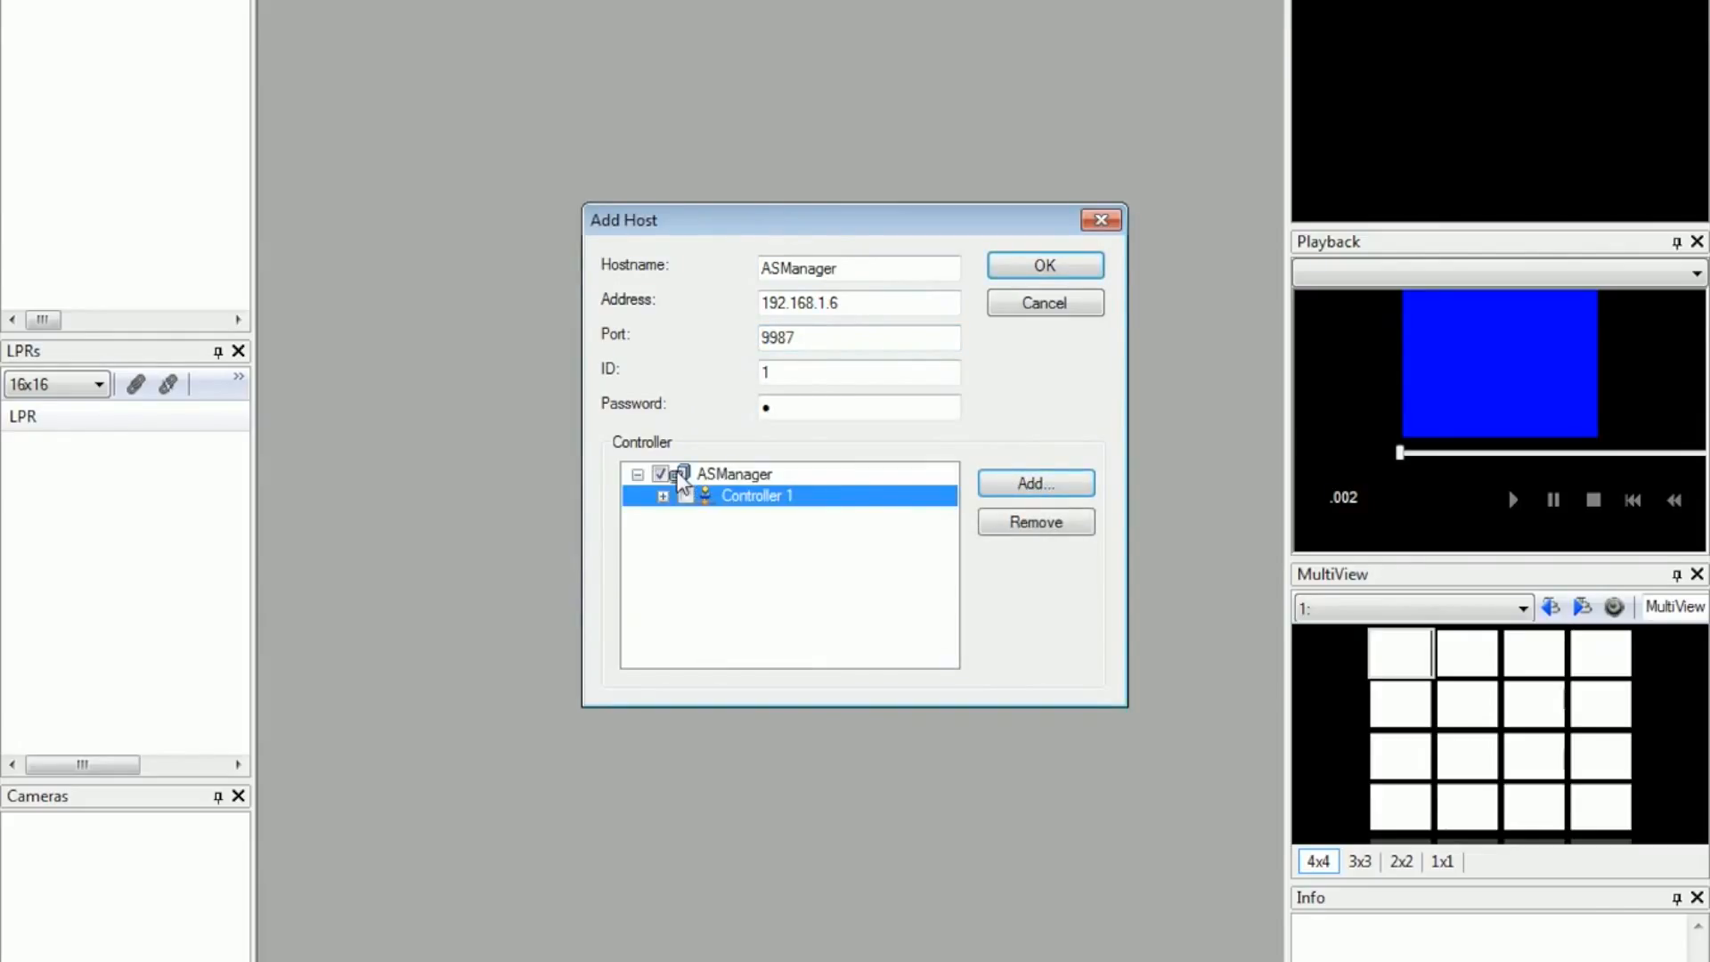
left_click(687, 498)
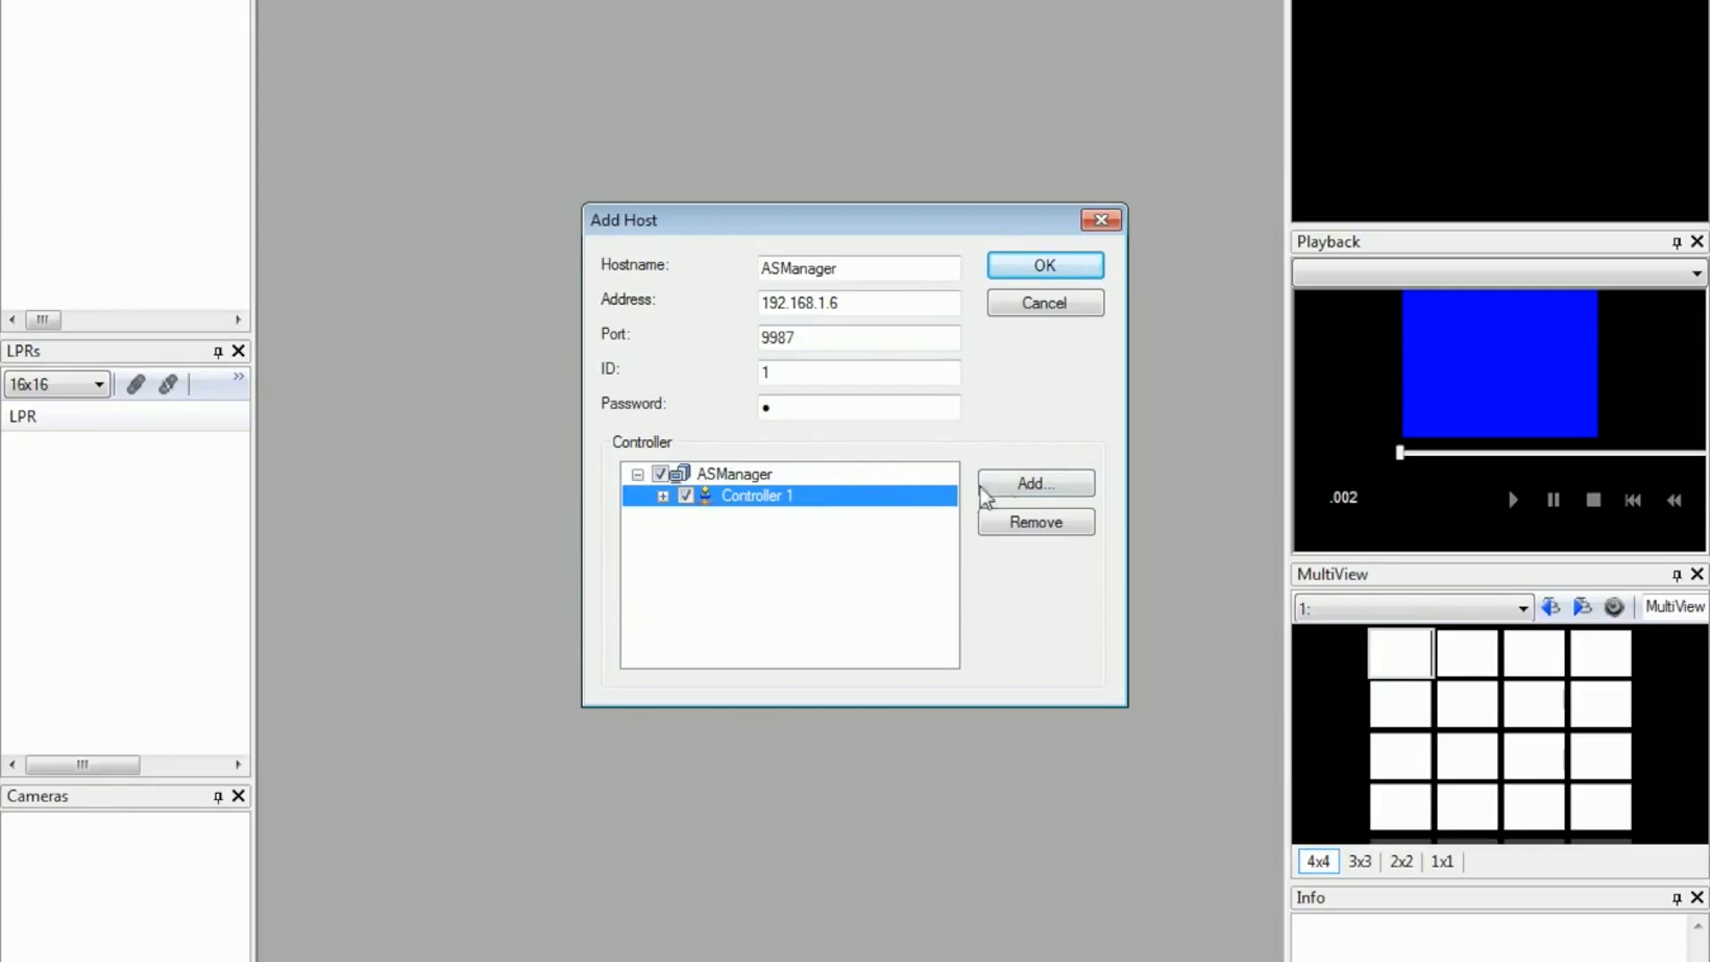
left_click(1045, 266)
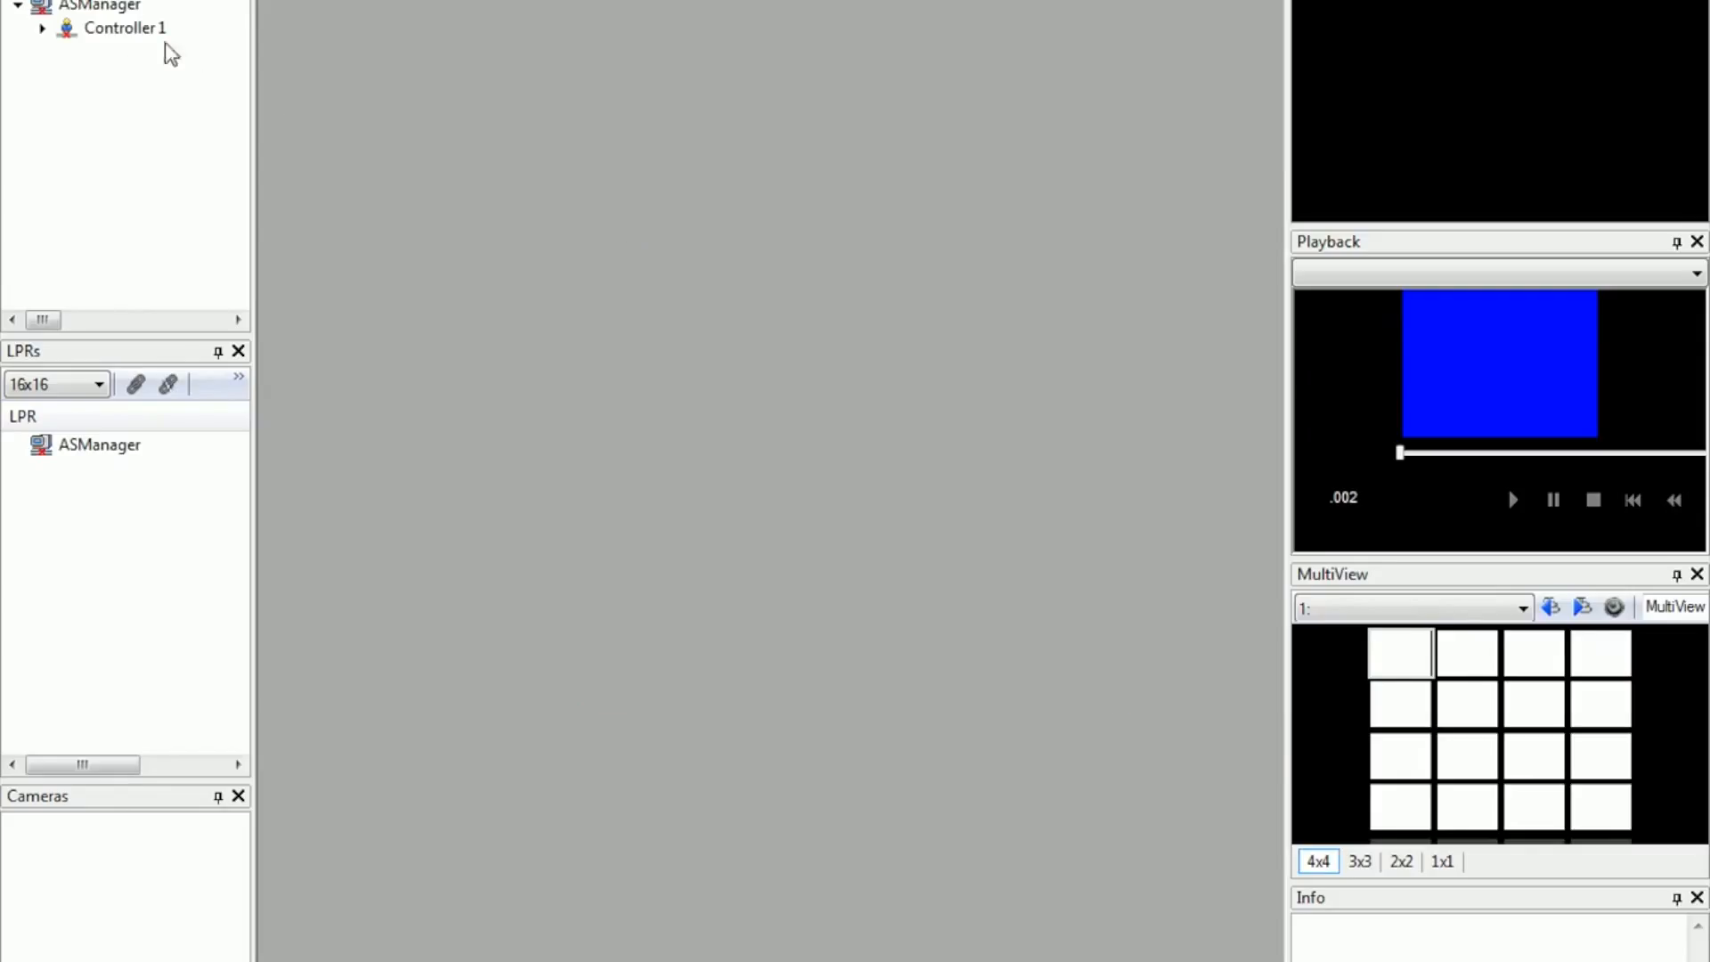
Step: Connect to the ASManager host
left_click(111, 7)
right_click(111, 13)
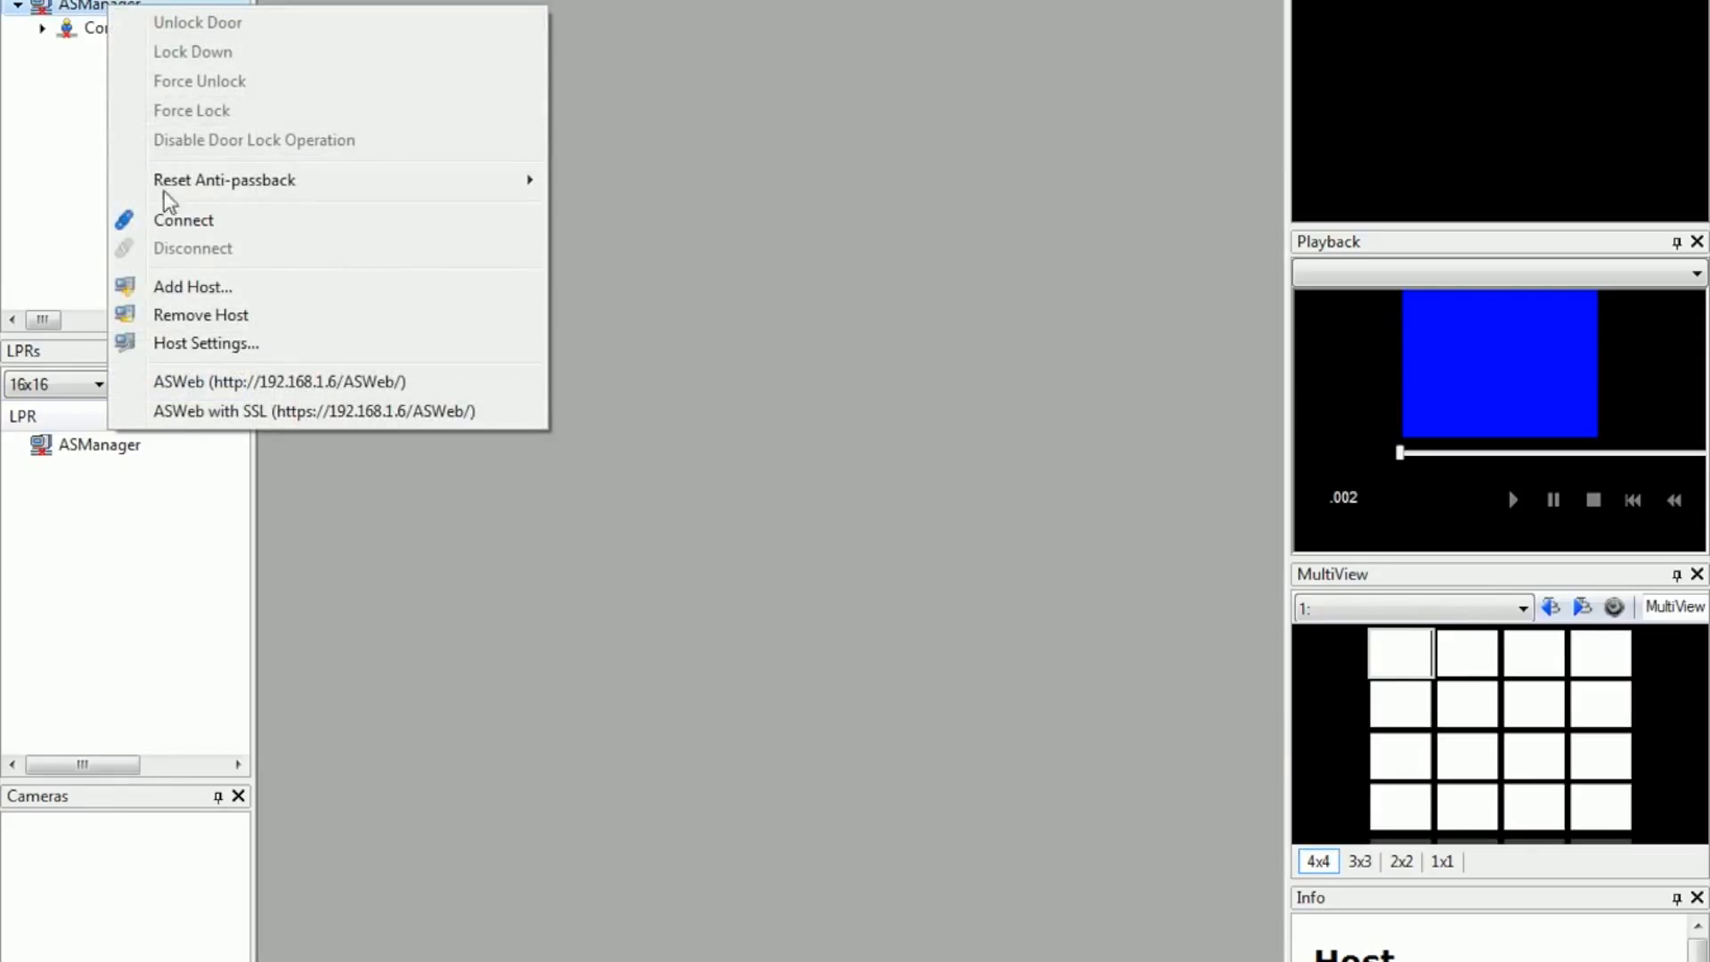
left_click(182, 221)
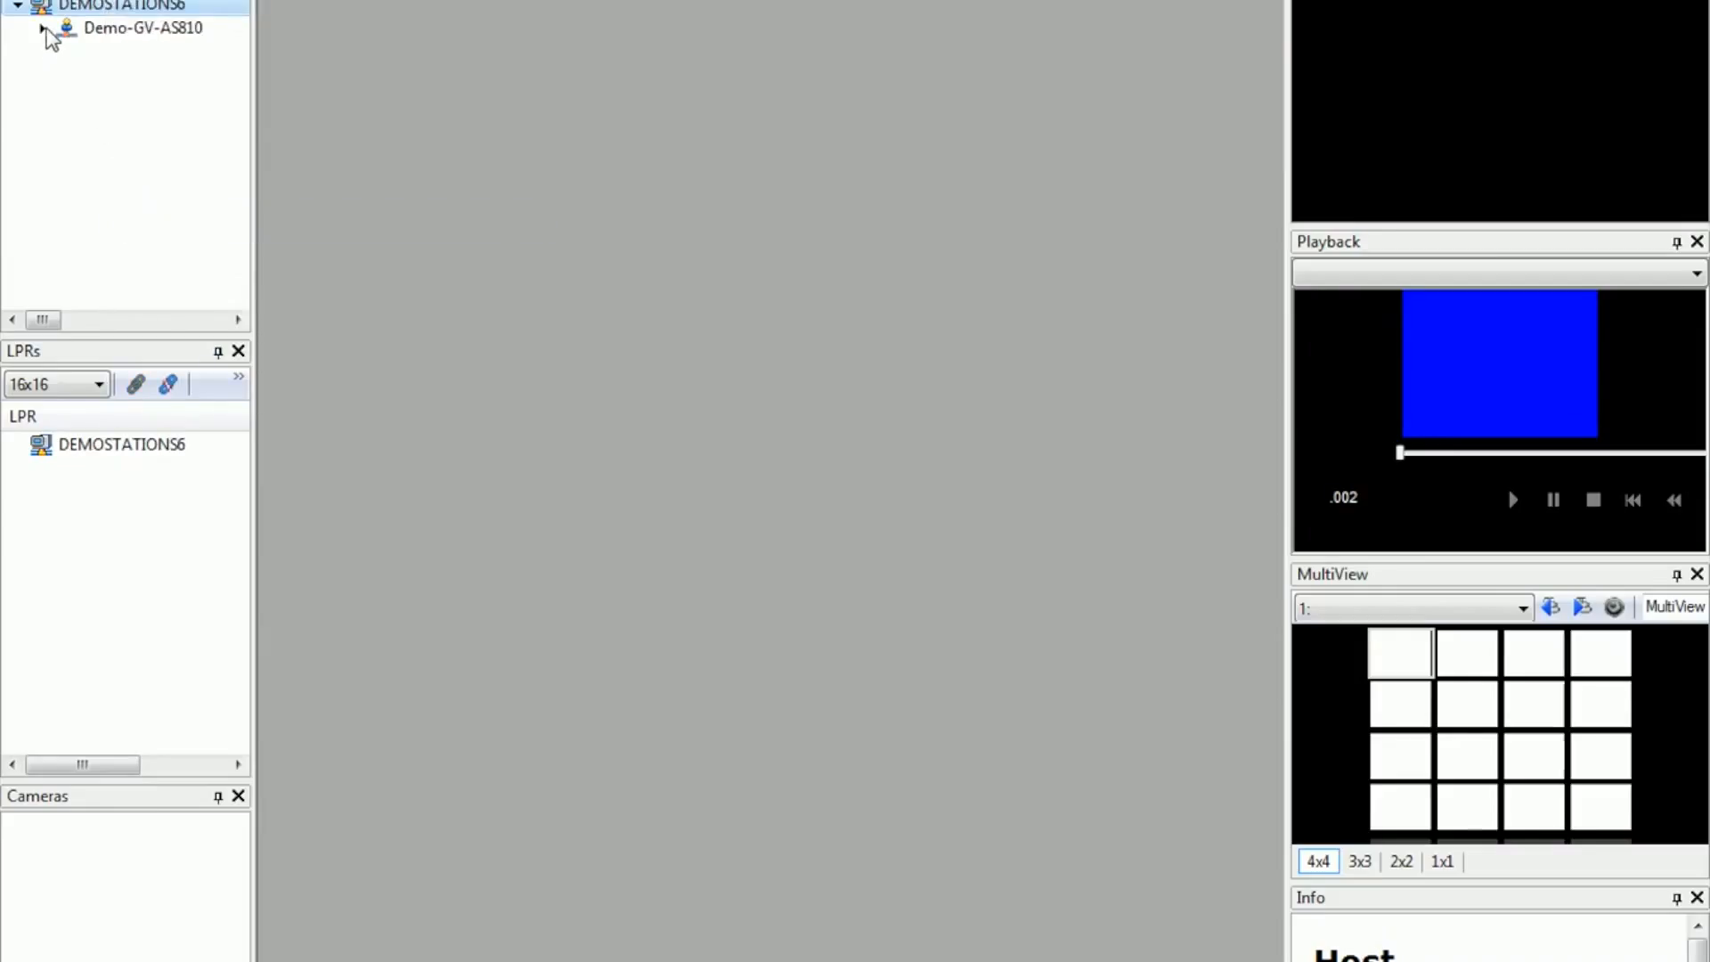
Step: Expand the Demo-GV-AS810 controller and select Door2 to view its live video
left_click(45, 28)
scroll(116, 183, "up", 1)
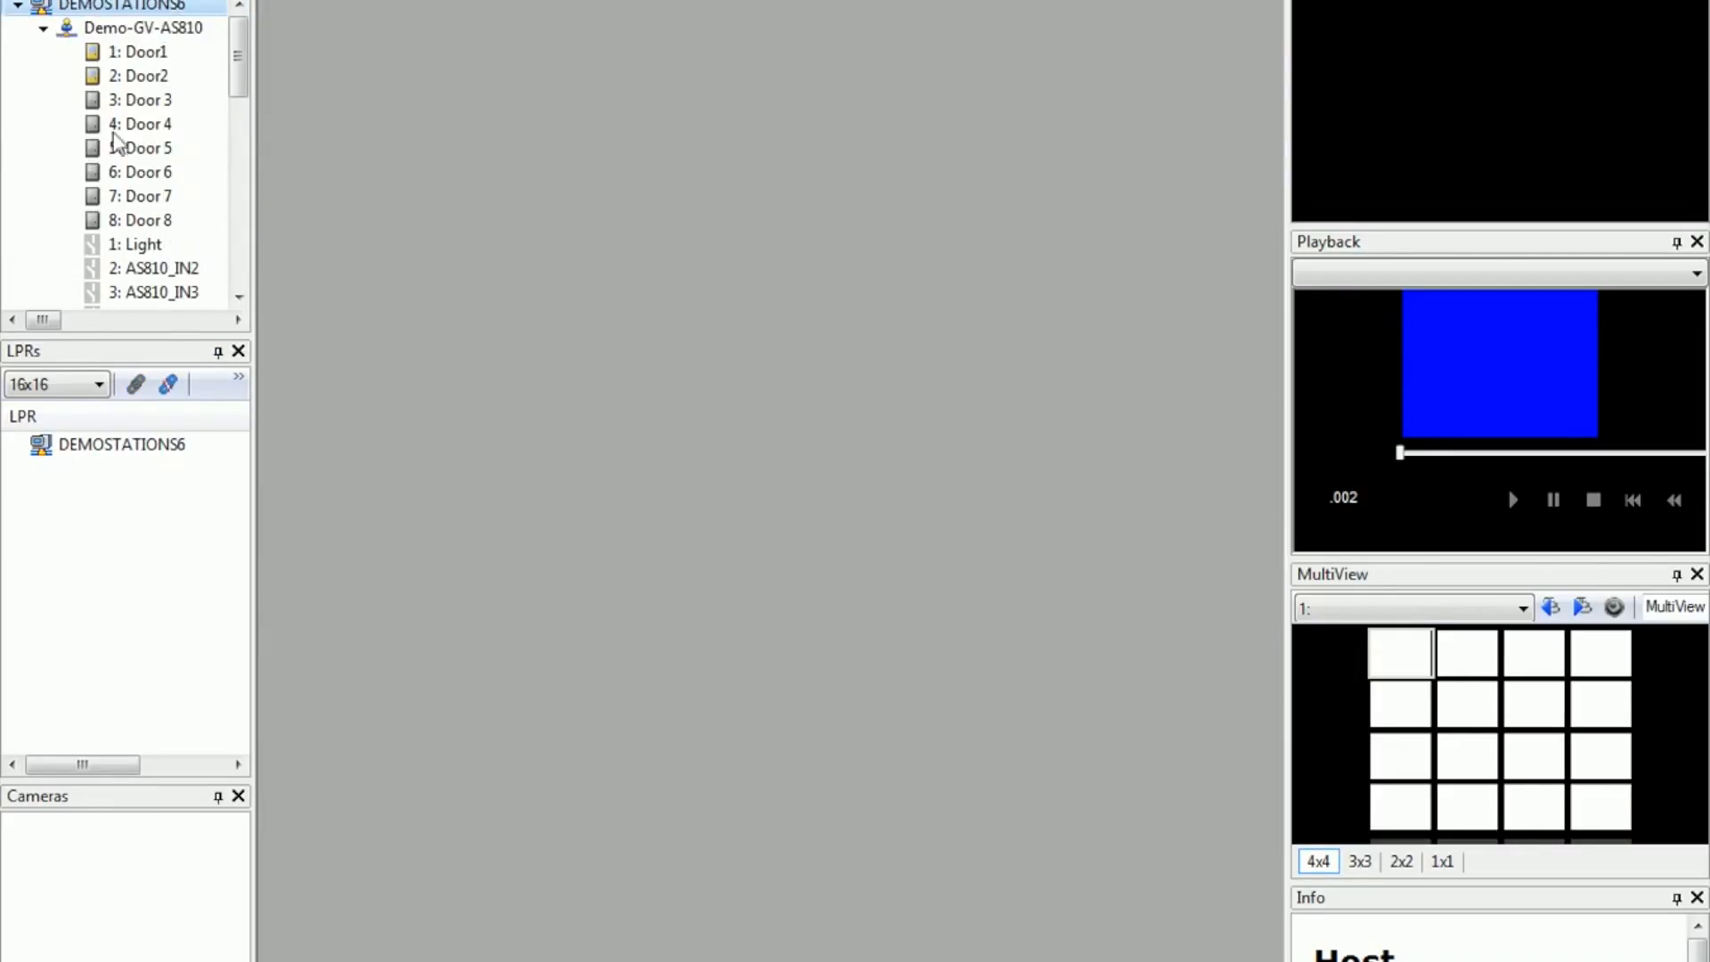
left_click(164, 32)
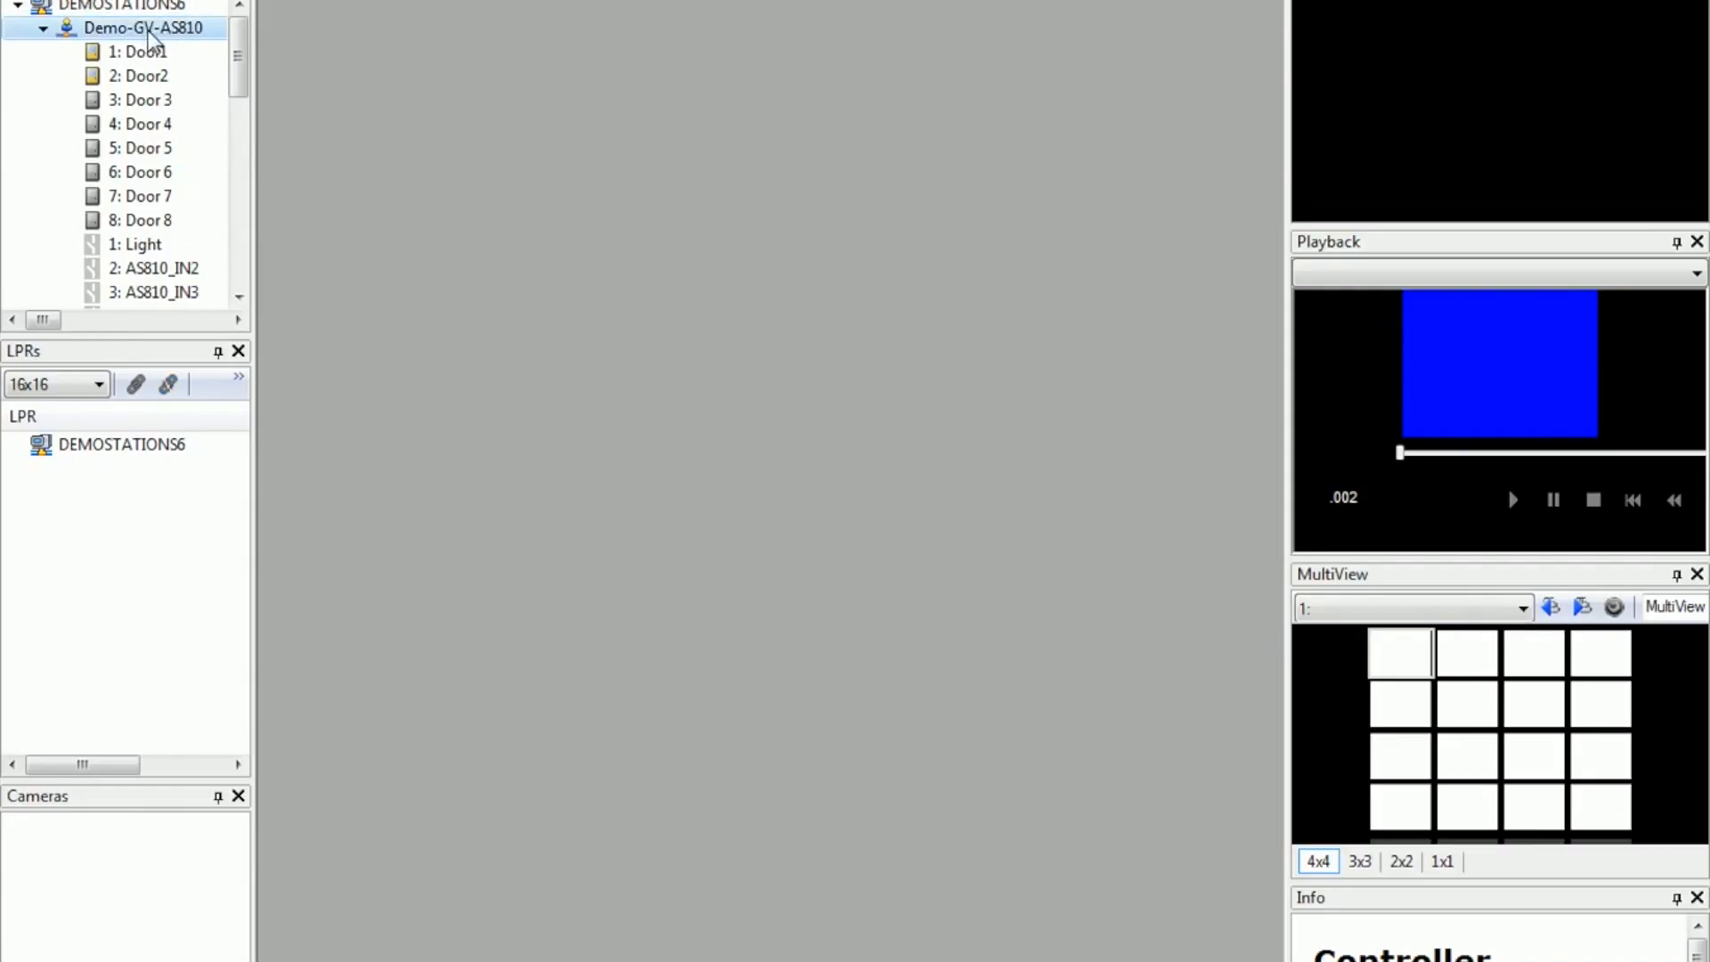
left_click(159, 78)
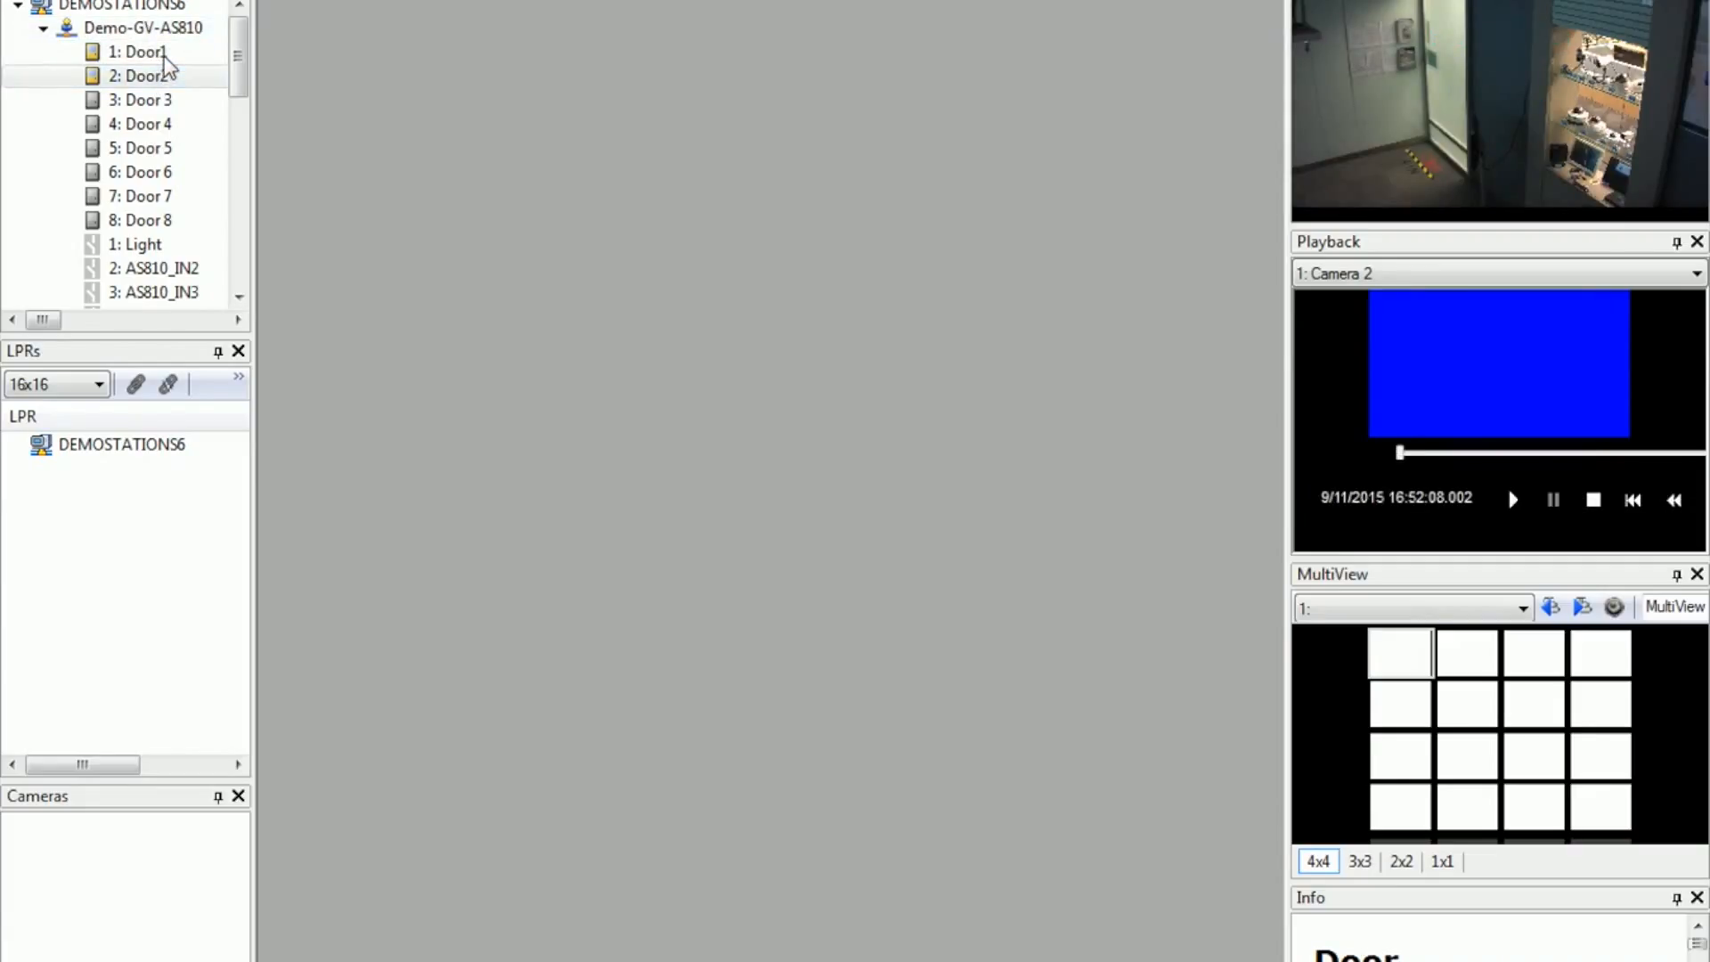
Step: Unlock Door1 and Door2 of Demo-GV-AS810 remotely
right_click(165, 55)
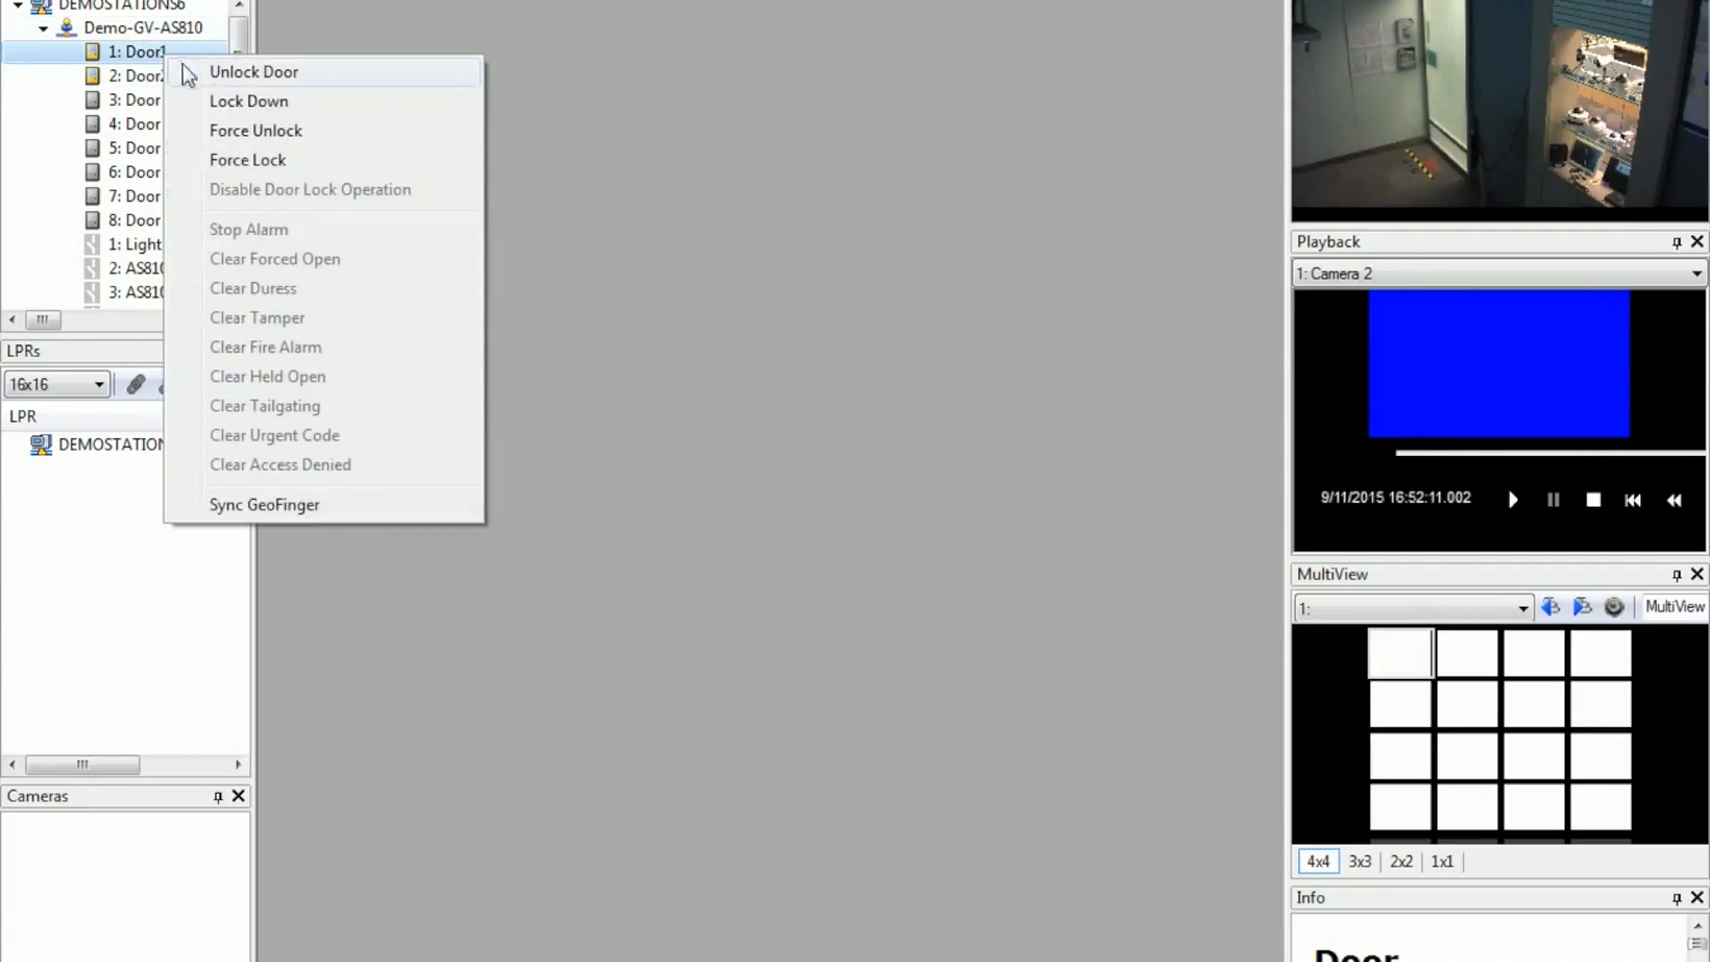
left_click(214, 75)
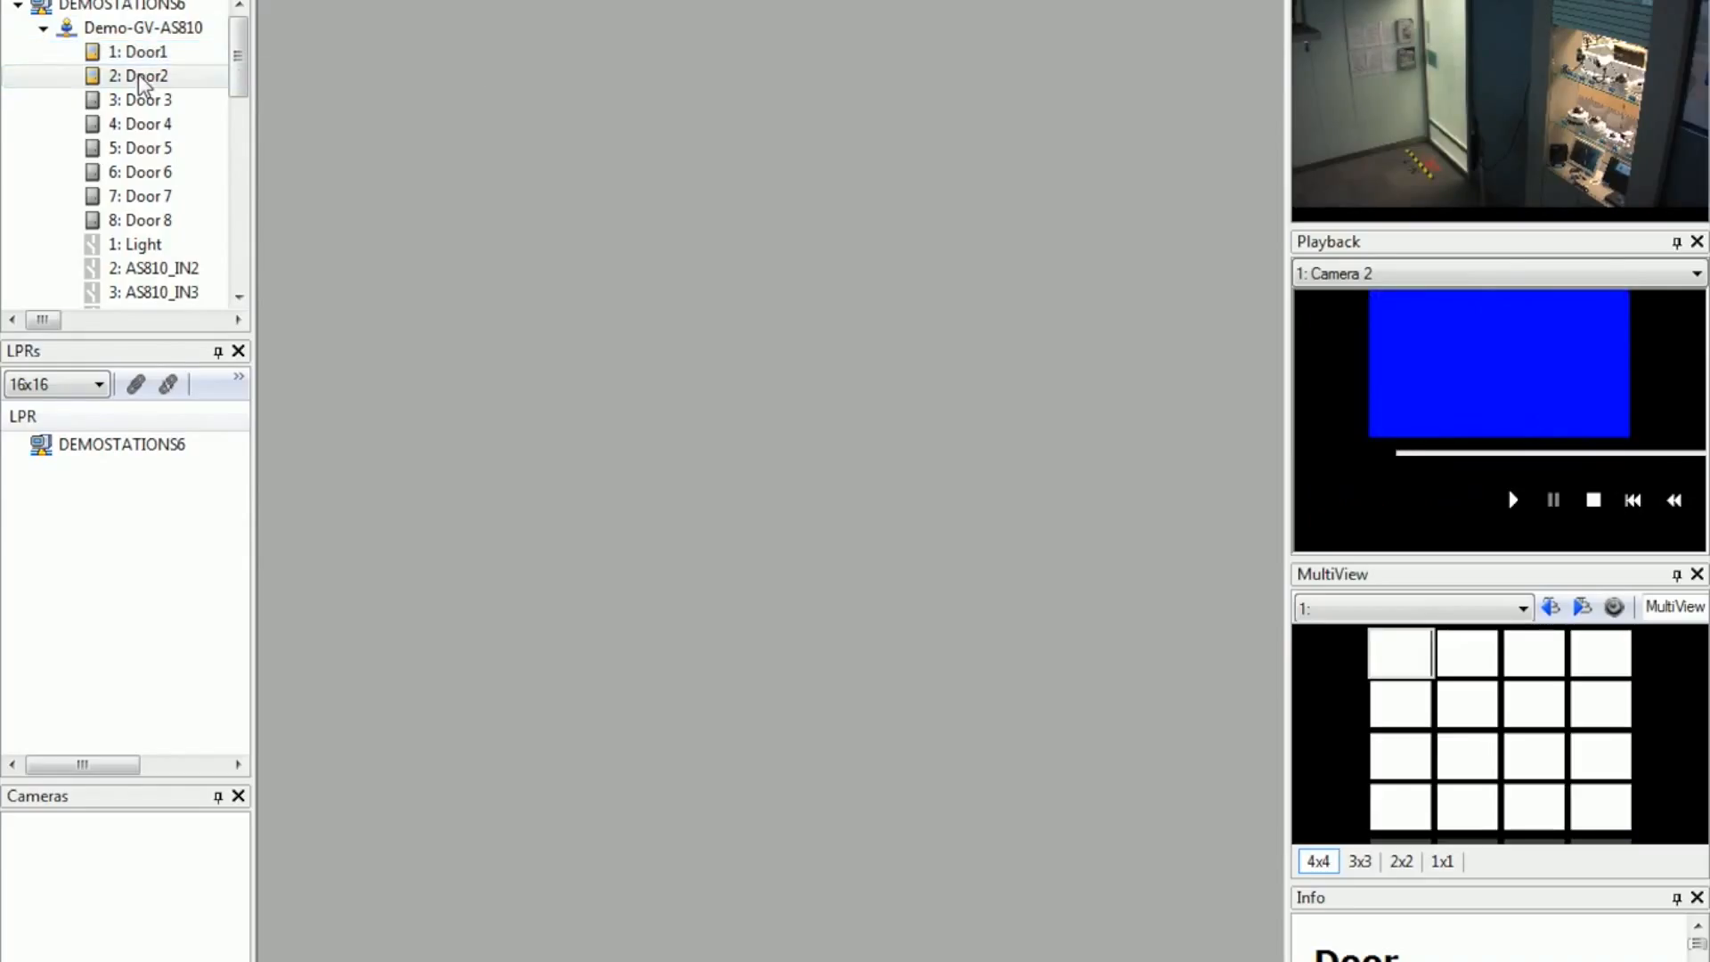
right_click(140, 83)
left_click(189, 91)
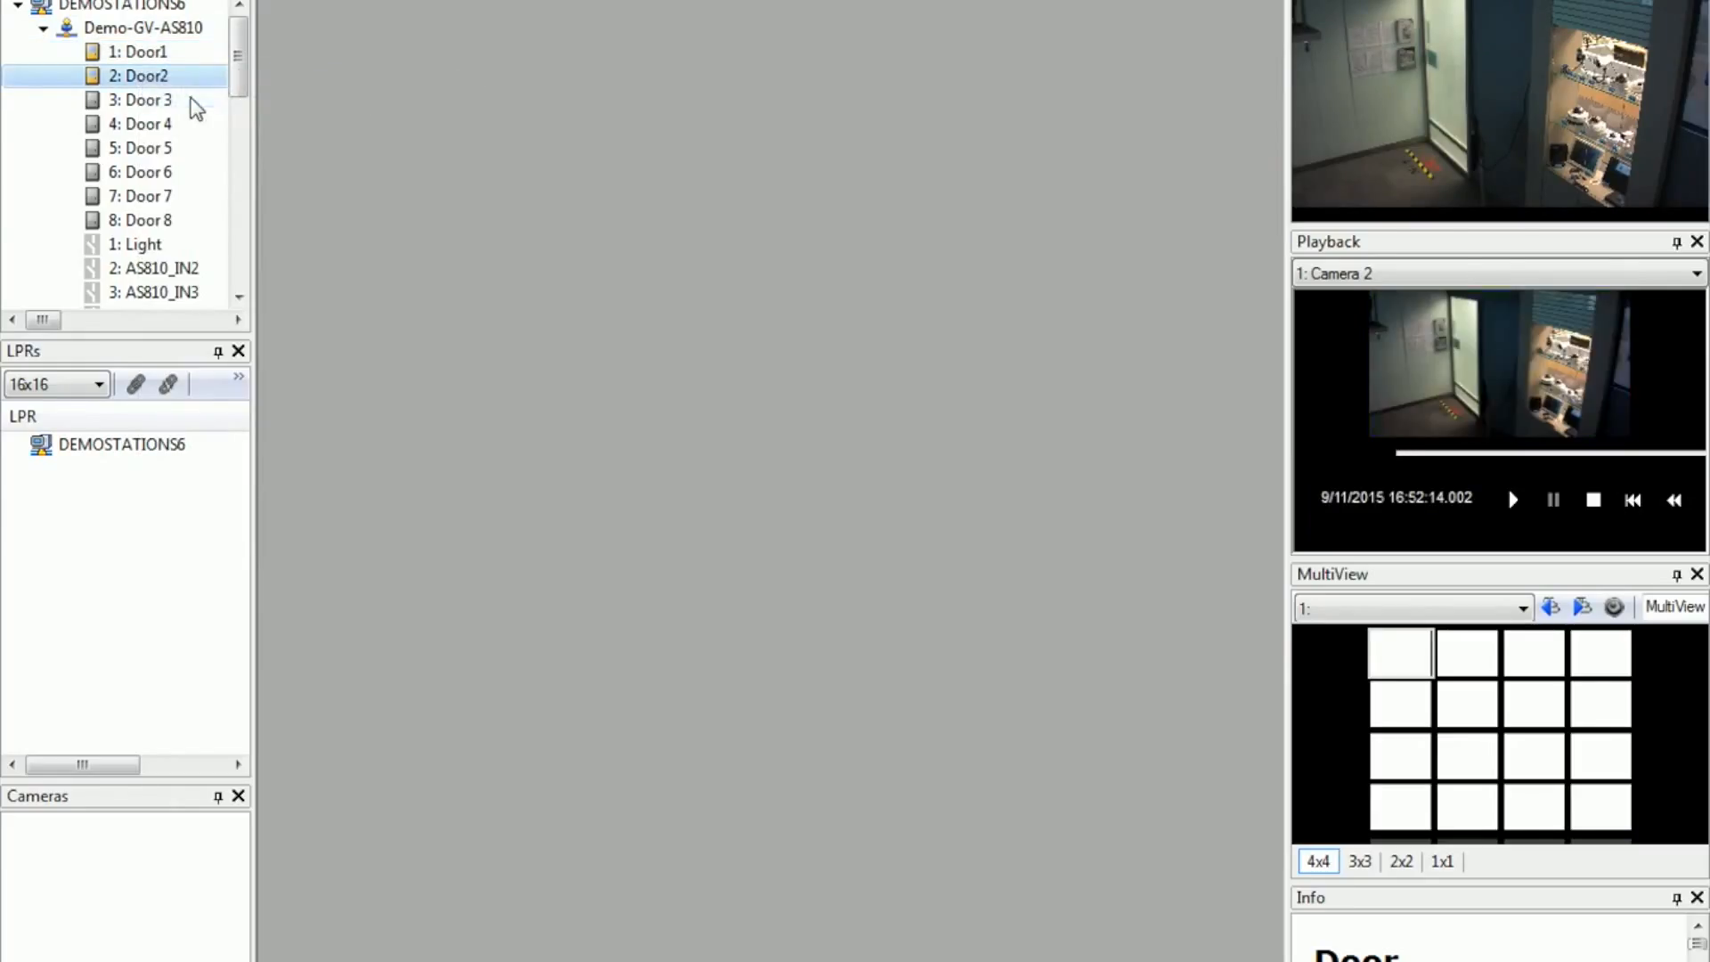
Step: Review the remote control commands available for Door1
right_click(163, 56)
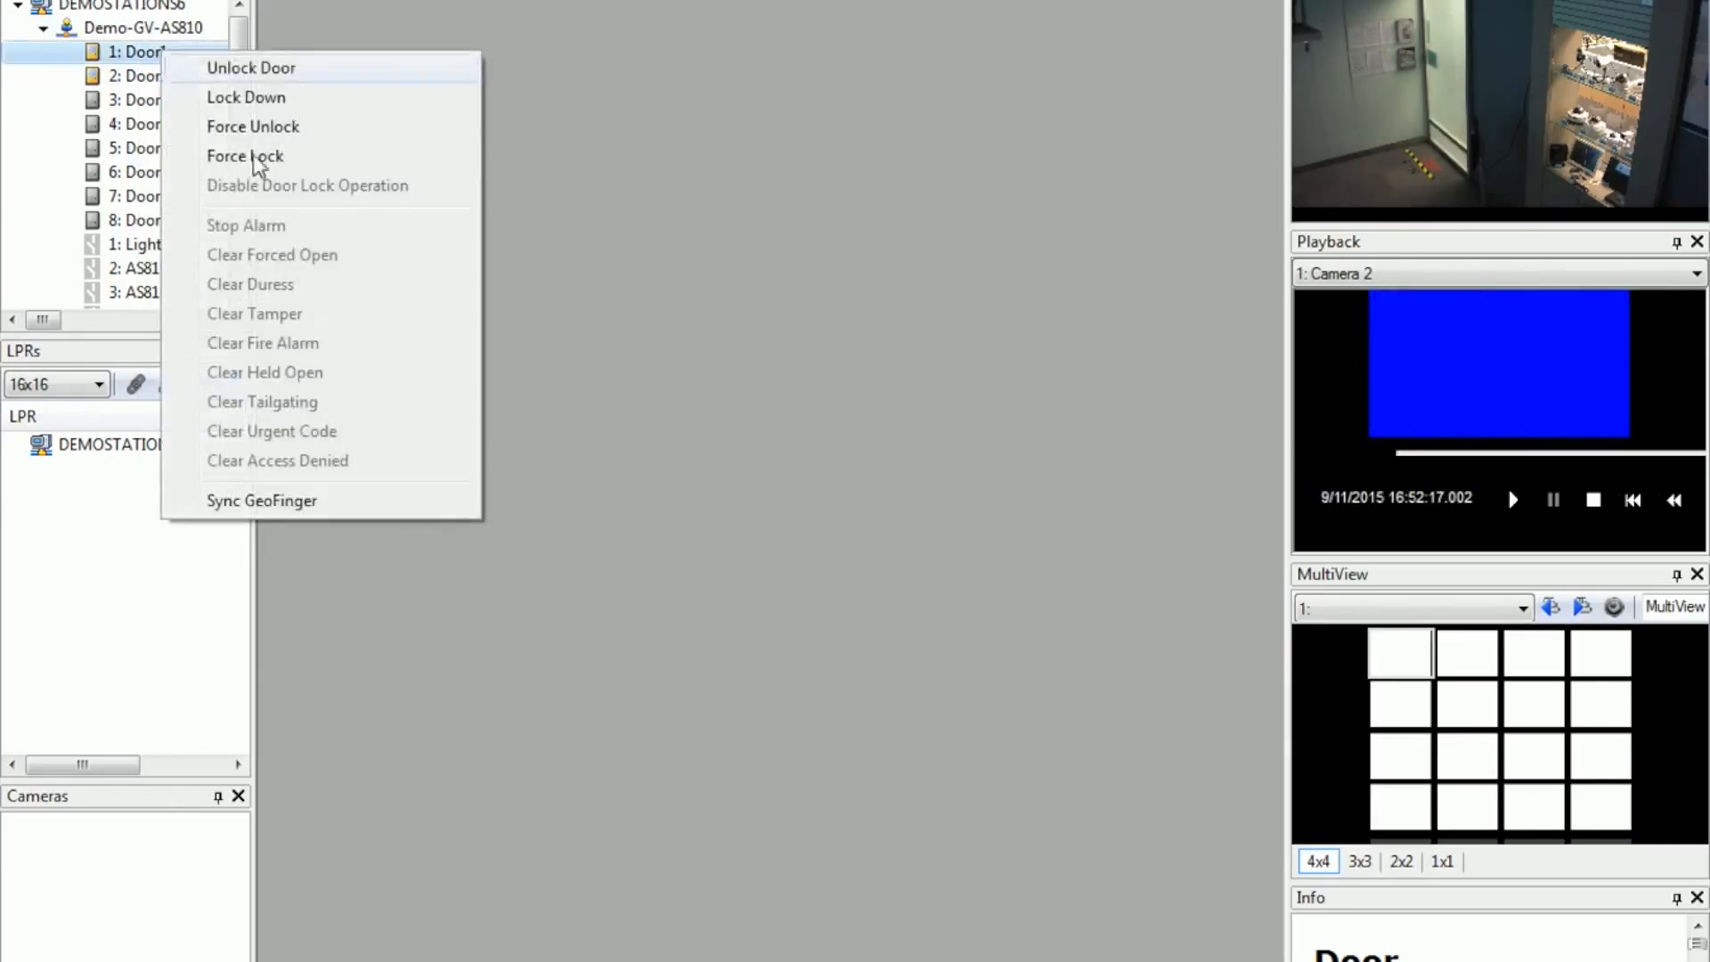
left_click(166, 105)
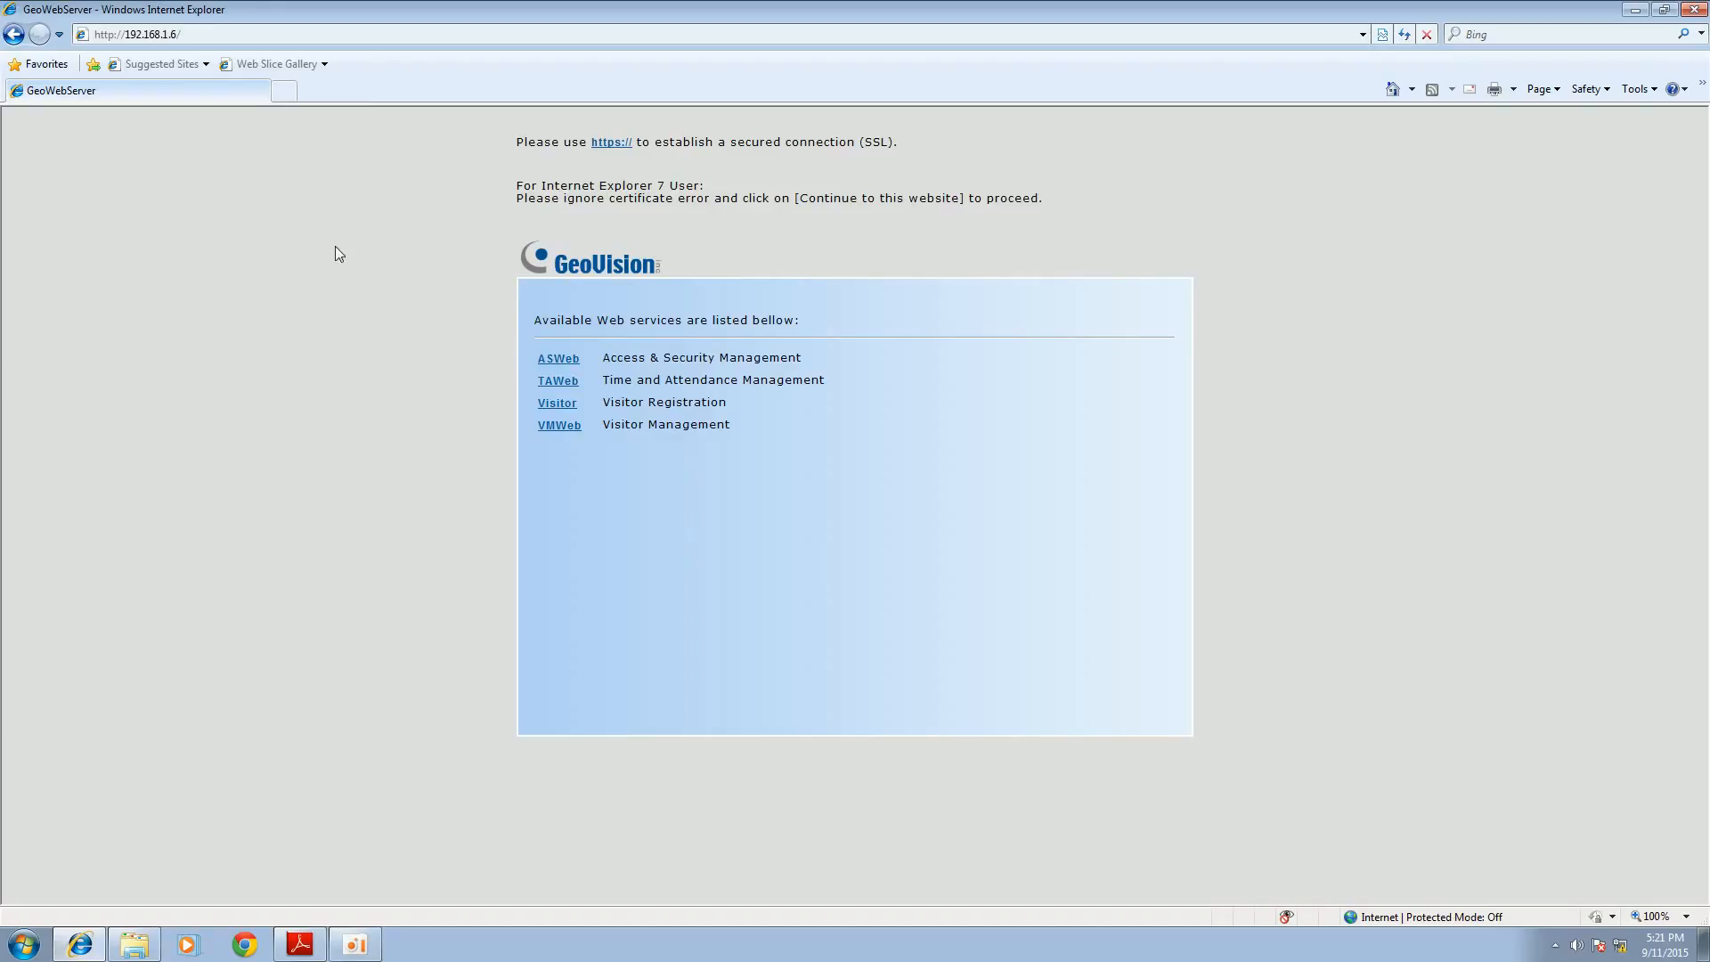
Step: Open TAWeb from the GeoWebServer page in the web browser and log in with the account username and password
left_click(223, 40)
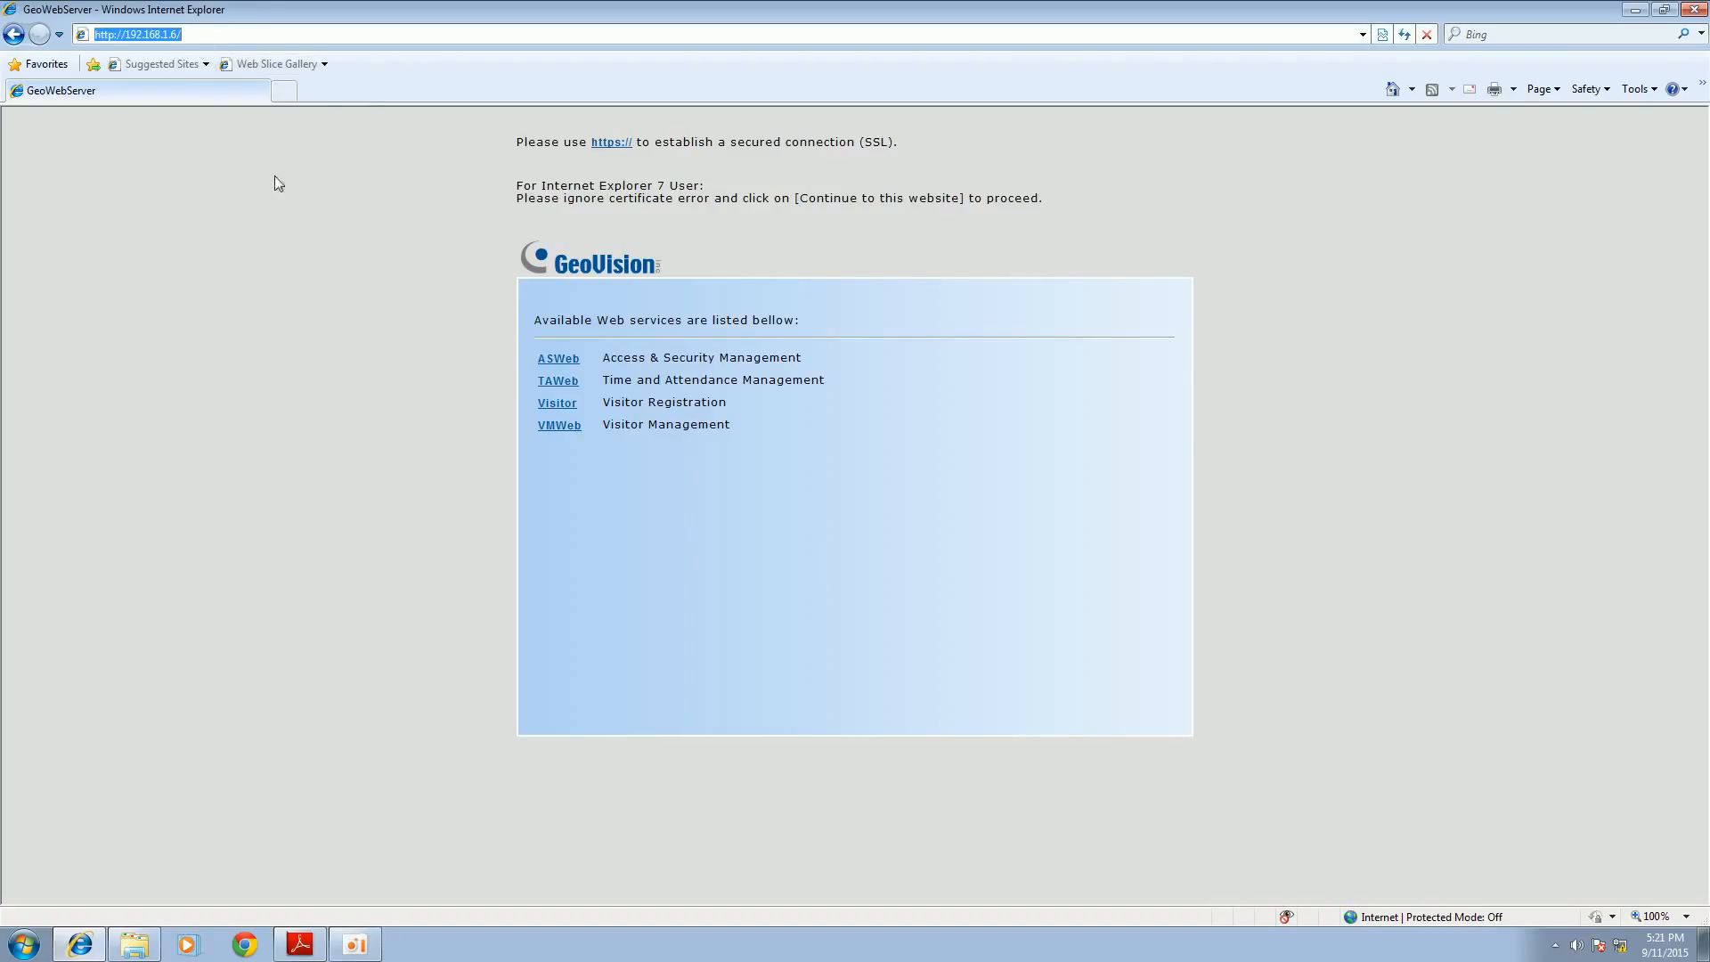
left_click(338, 318)
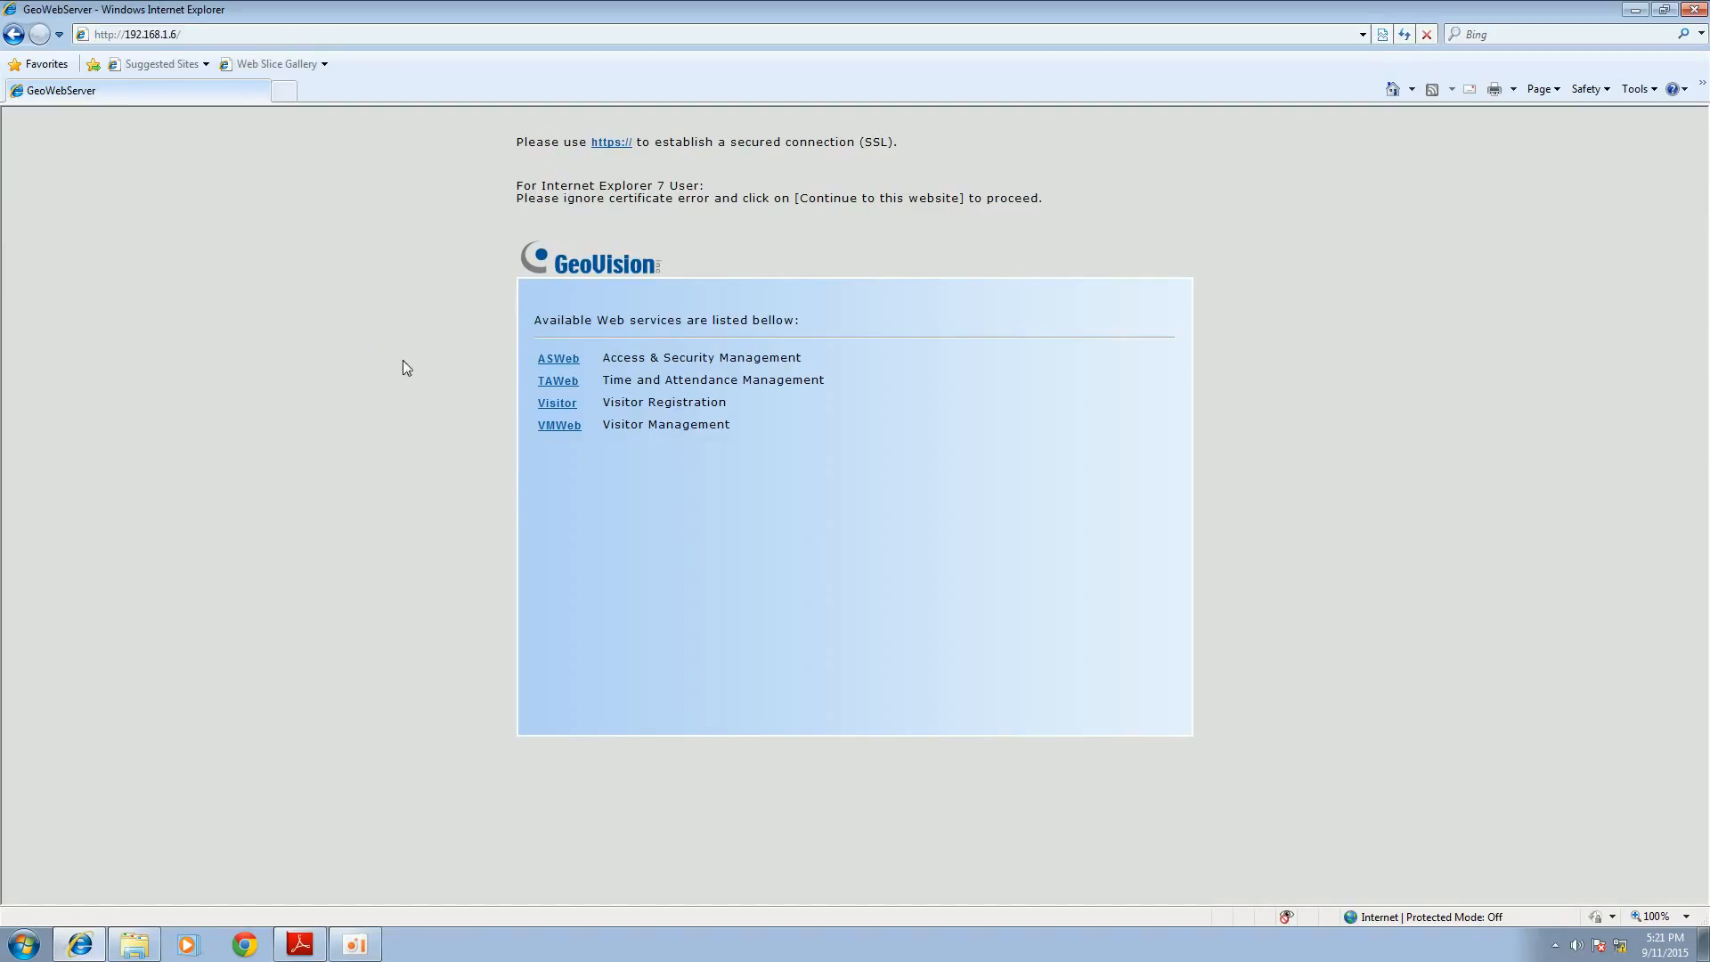
left_click(562, 388)
left_click(866, 501)
type("1")
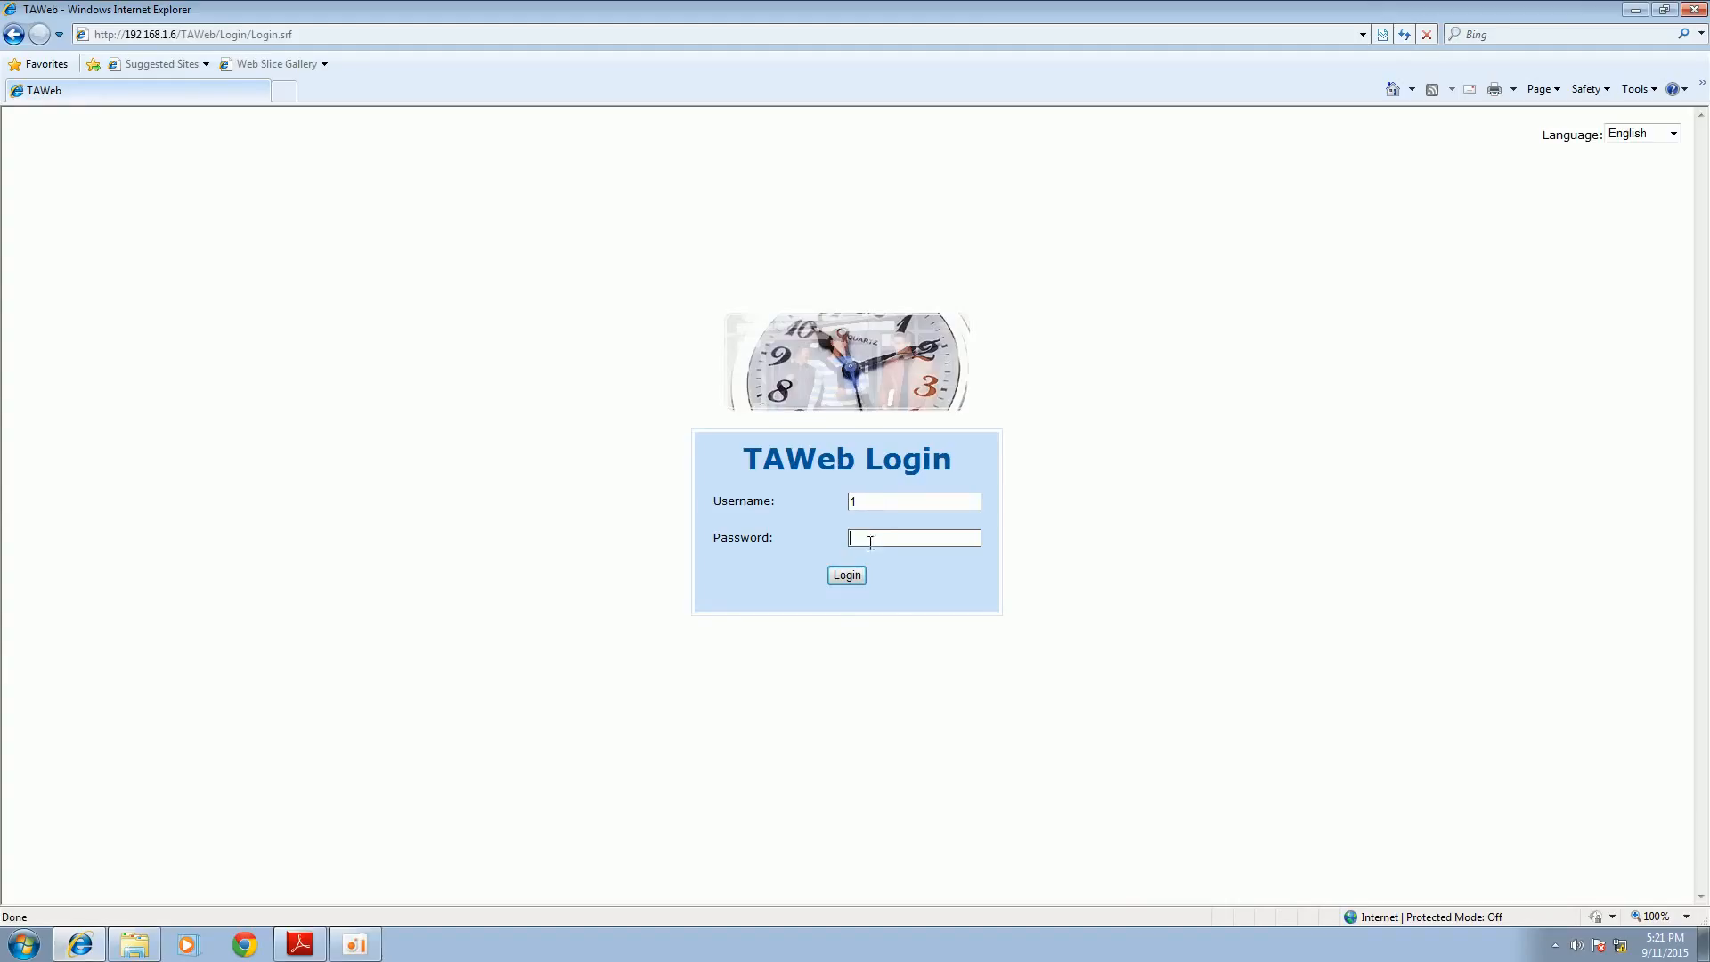
left_click(847, 576)
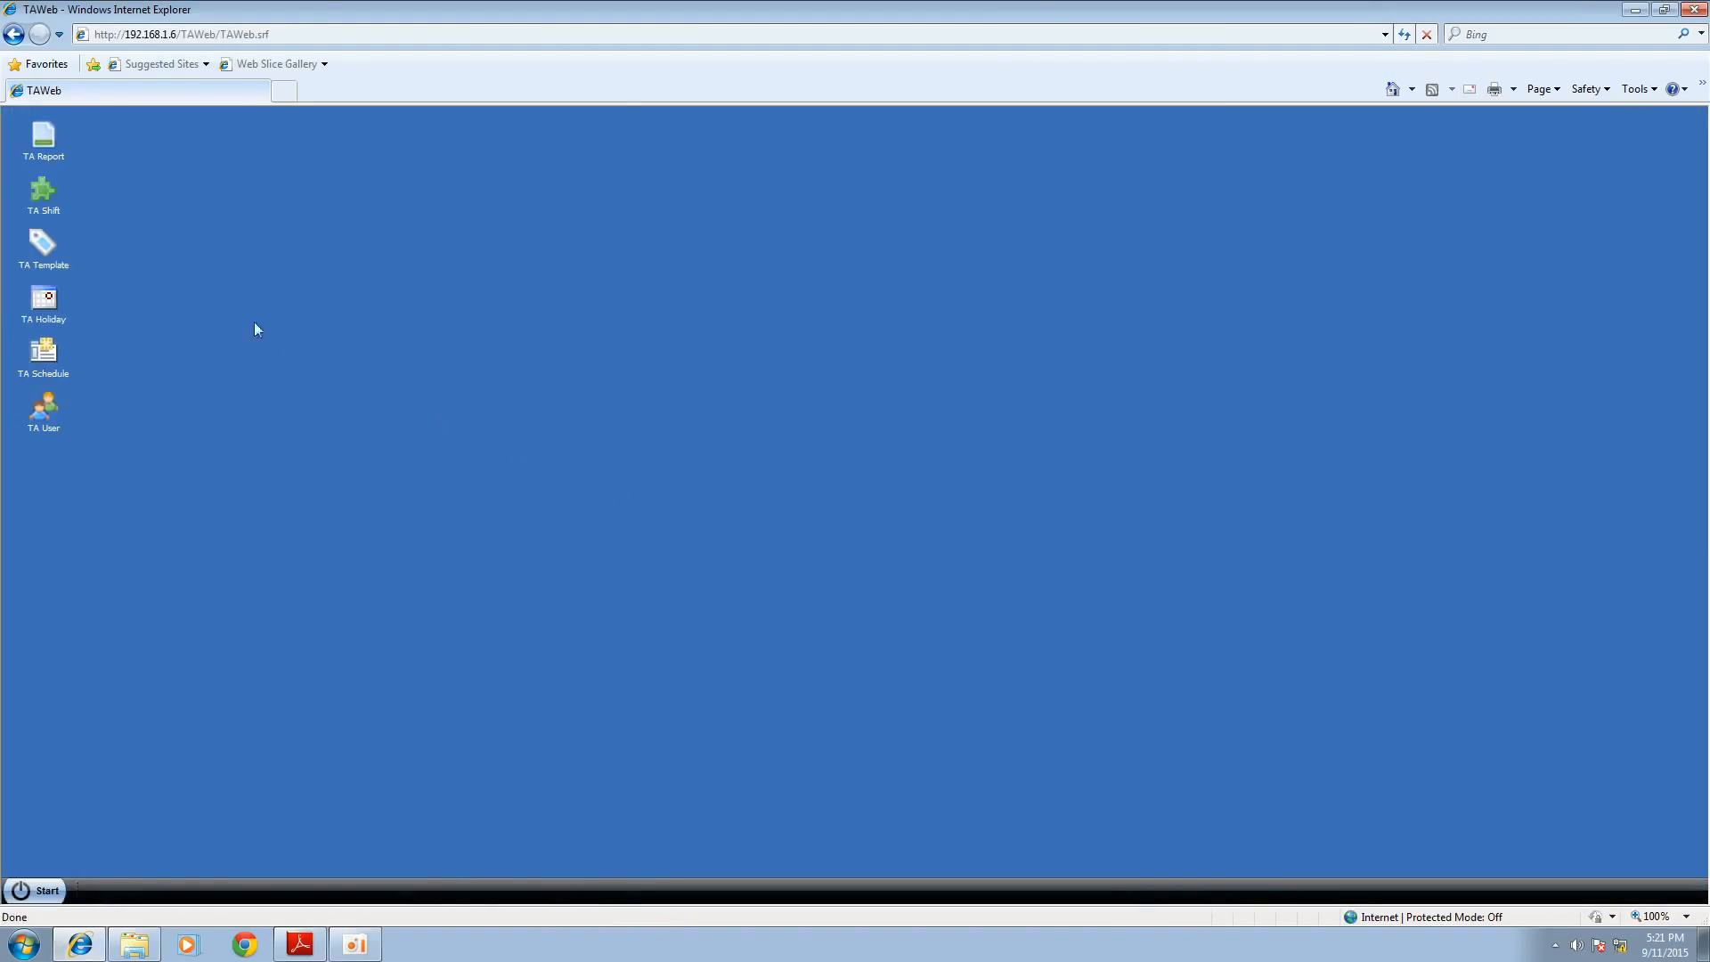
Step: Add a TA shift named FAE that starts at 9:00 and ends at 18:00
left_click(42, 212)
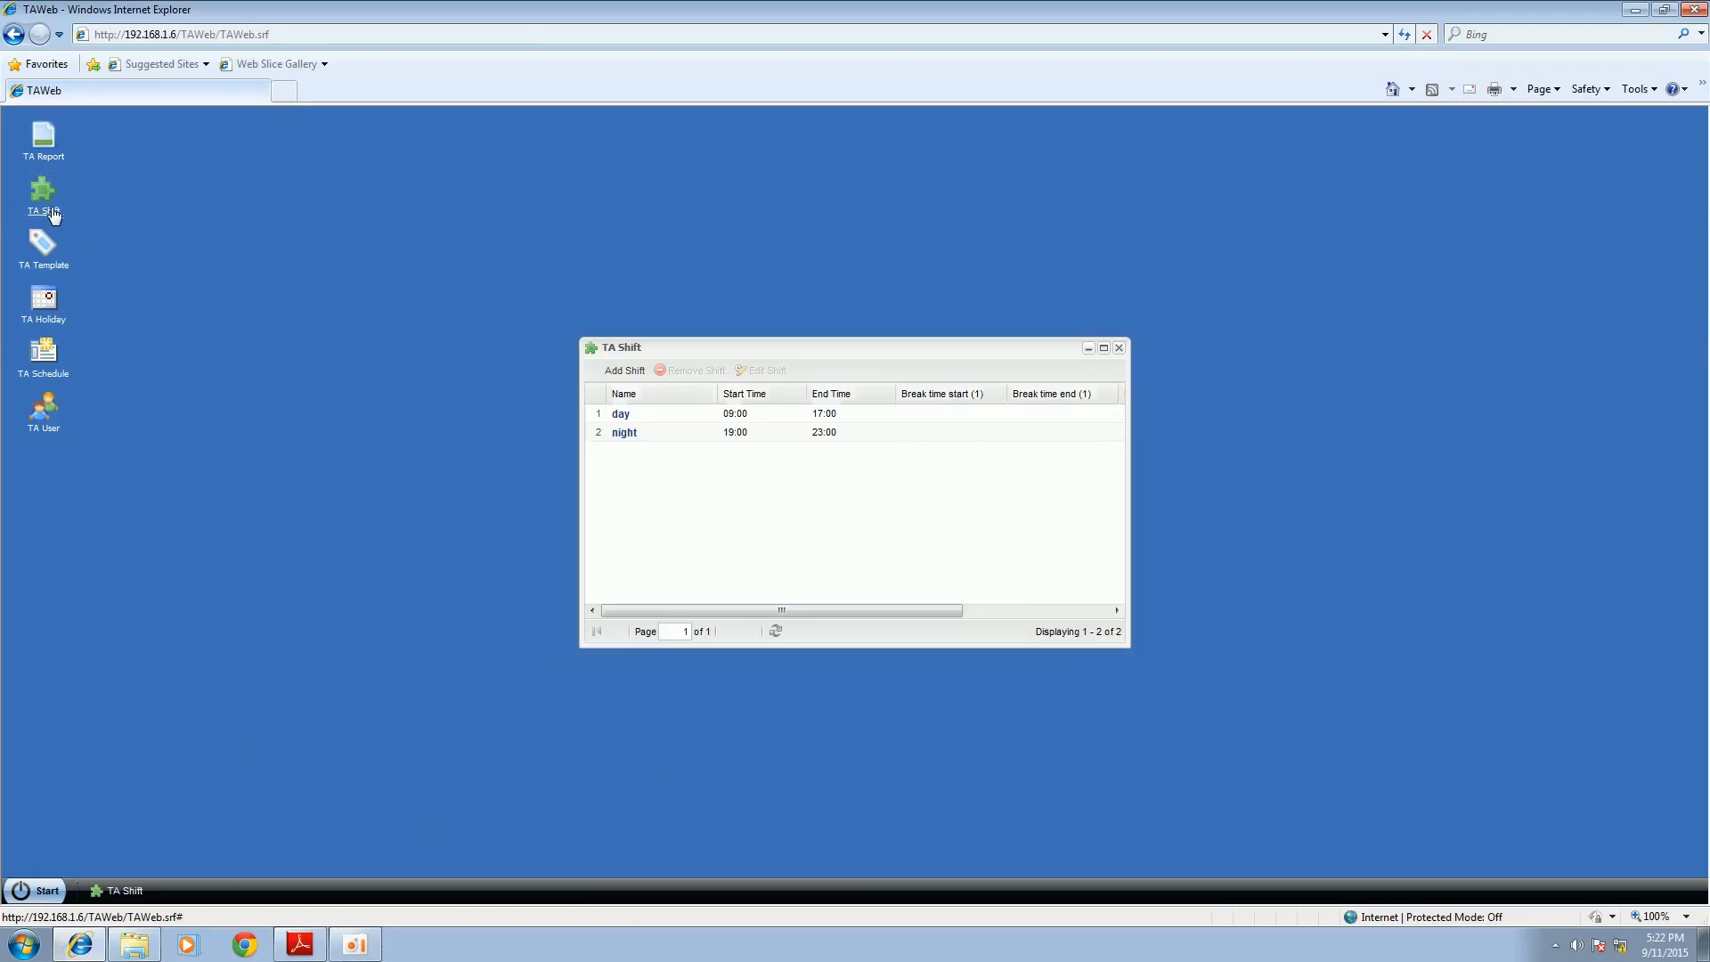
left_click(633, 373)
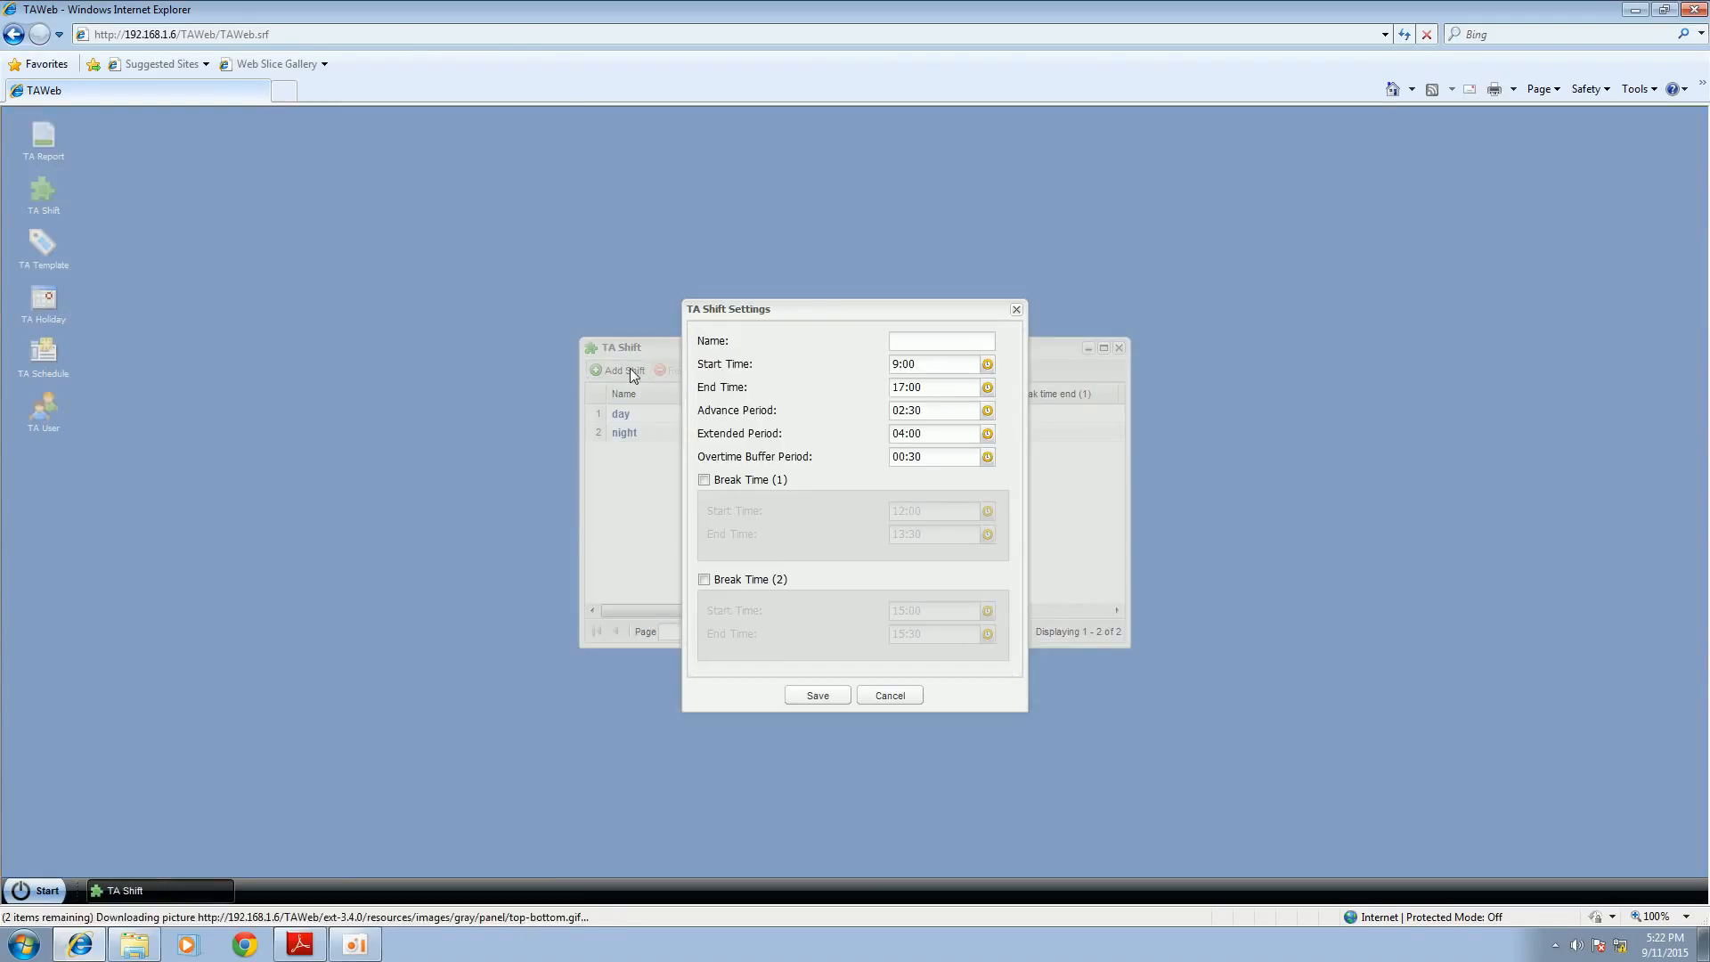
left_click(902, 342)
type("FAE")
left_click(931, 366)
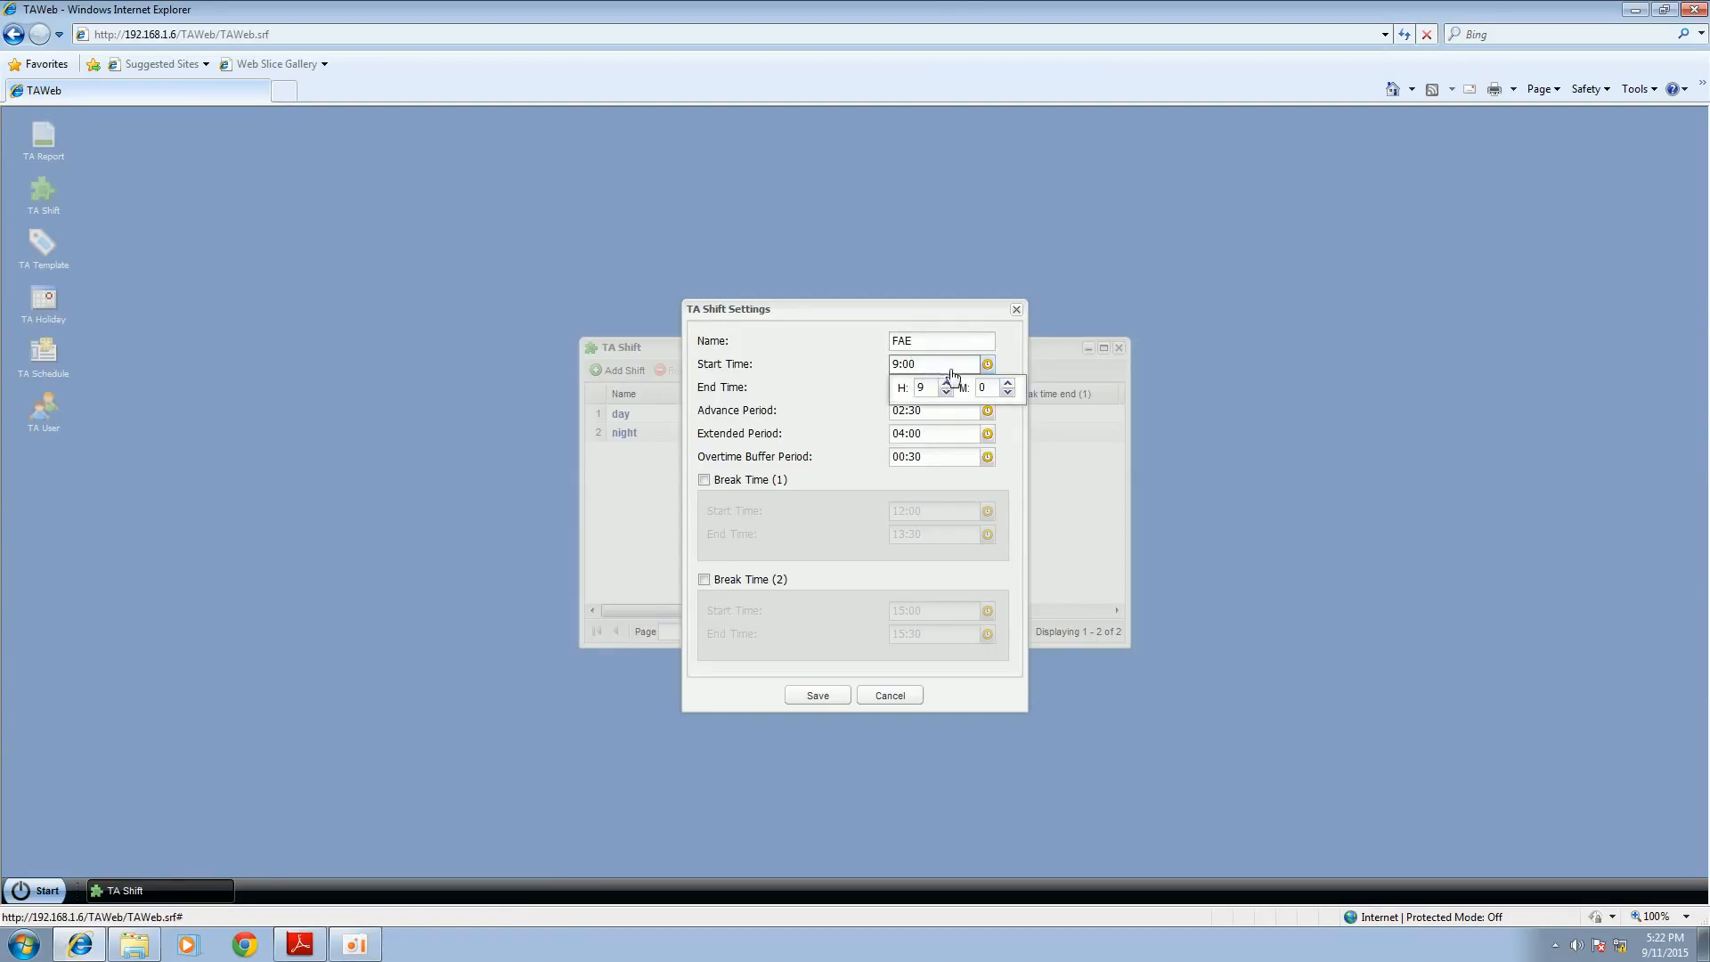
left_click(832, 398)
left_click(935, 389)
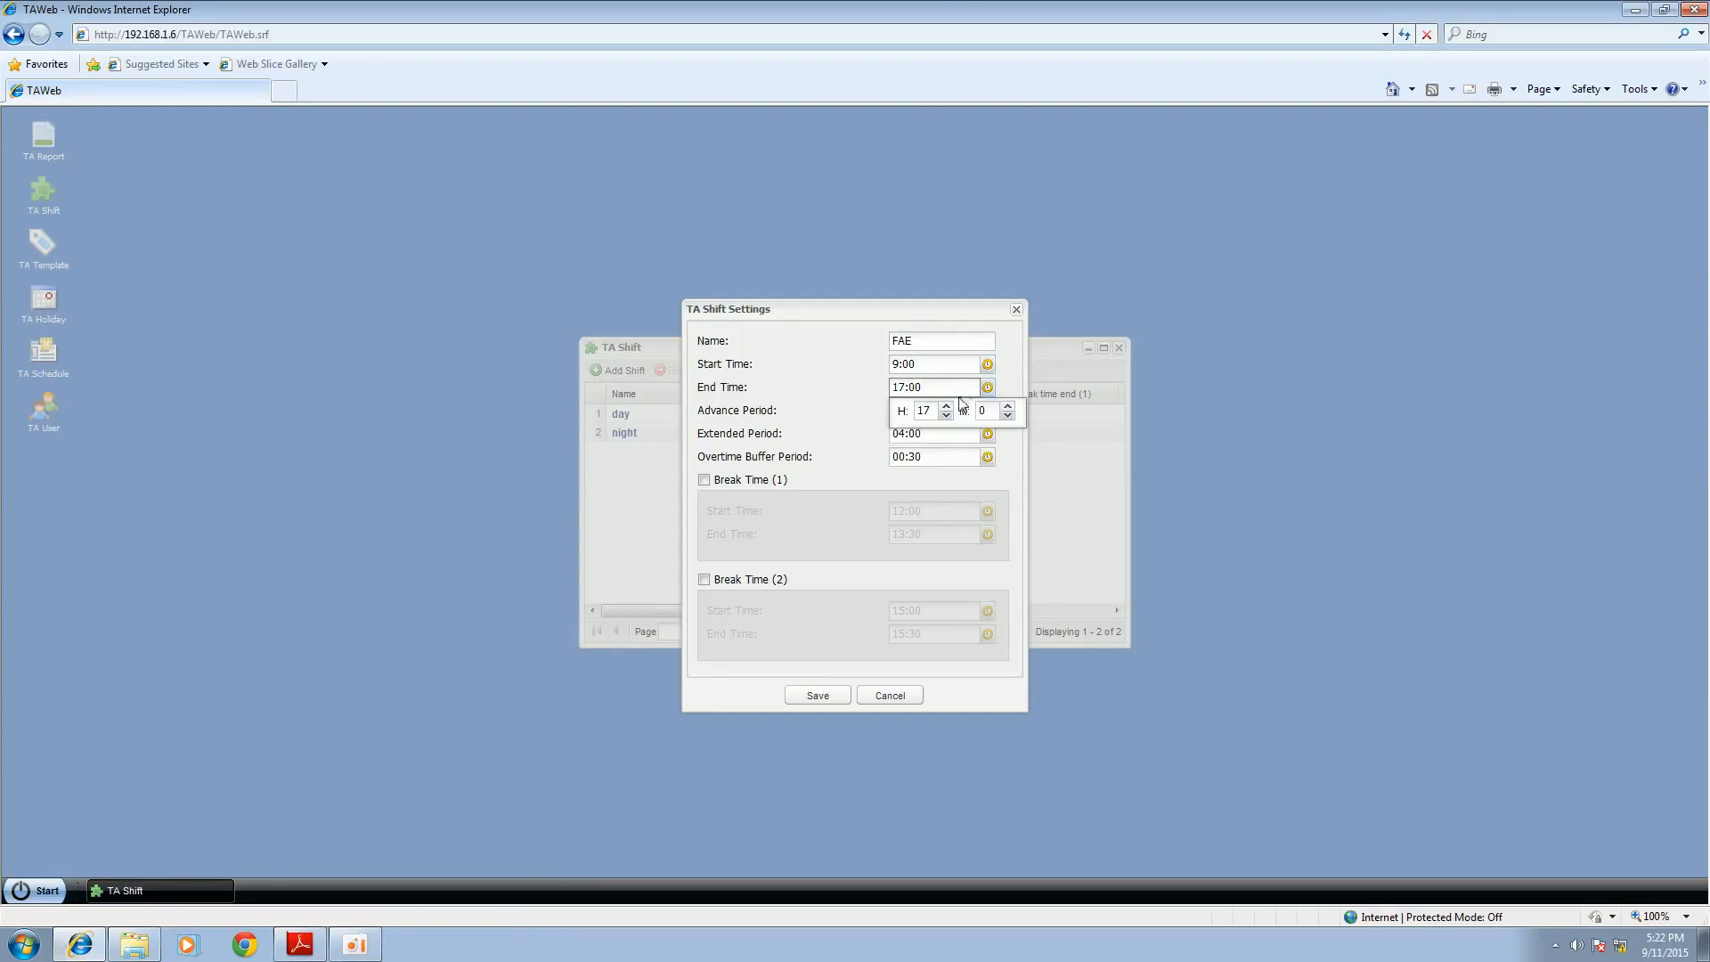
left_click(946, 406)
left_click(832, 415)
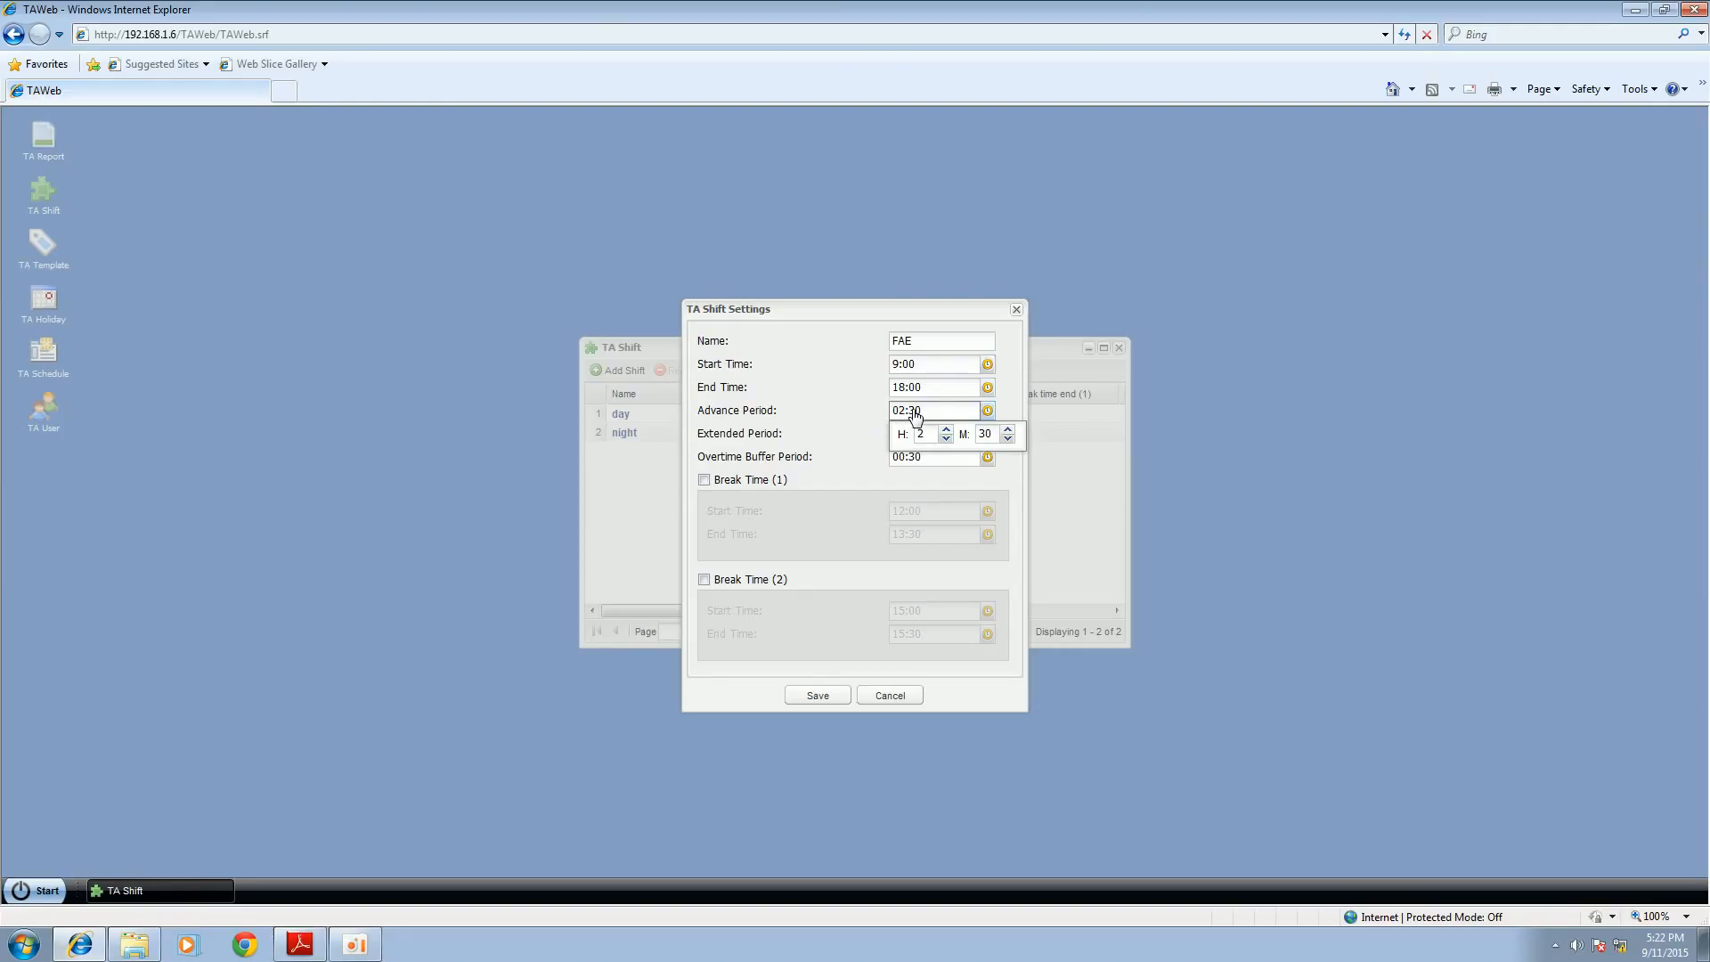
Step: Set the FAE shift's advance period to 01:30 and its extended period to 03:00
left_click(946, 439)
left_click(895, 434)
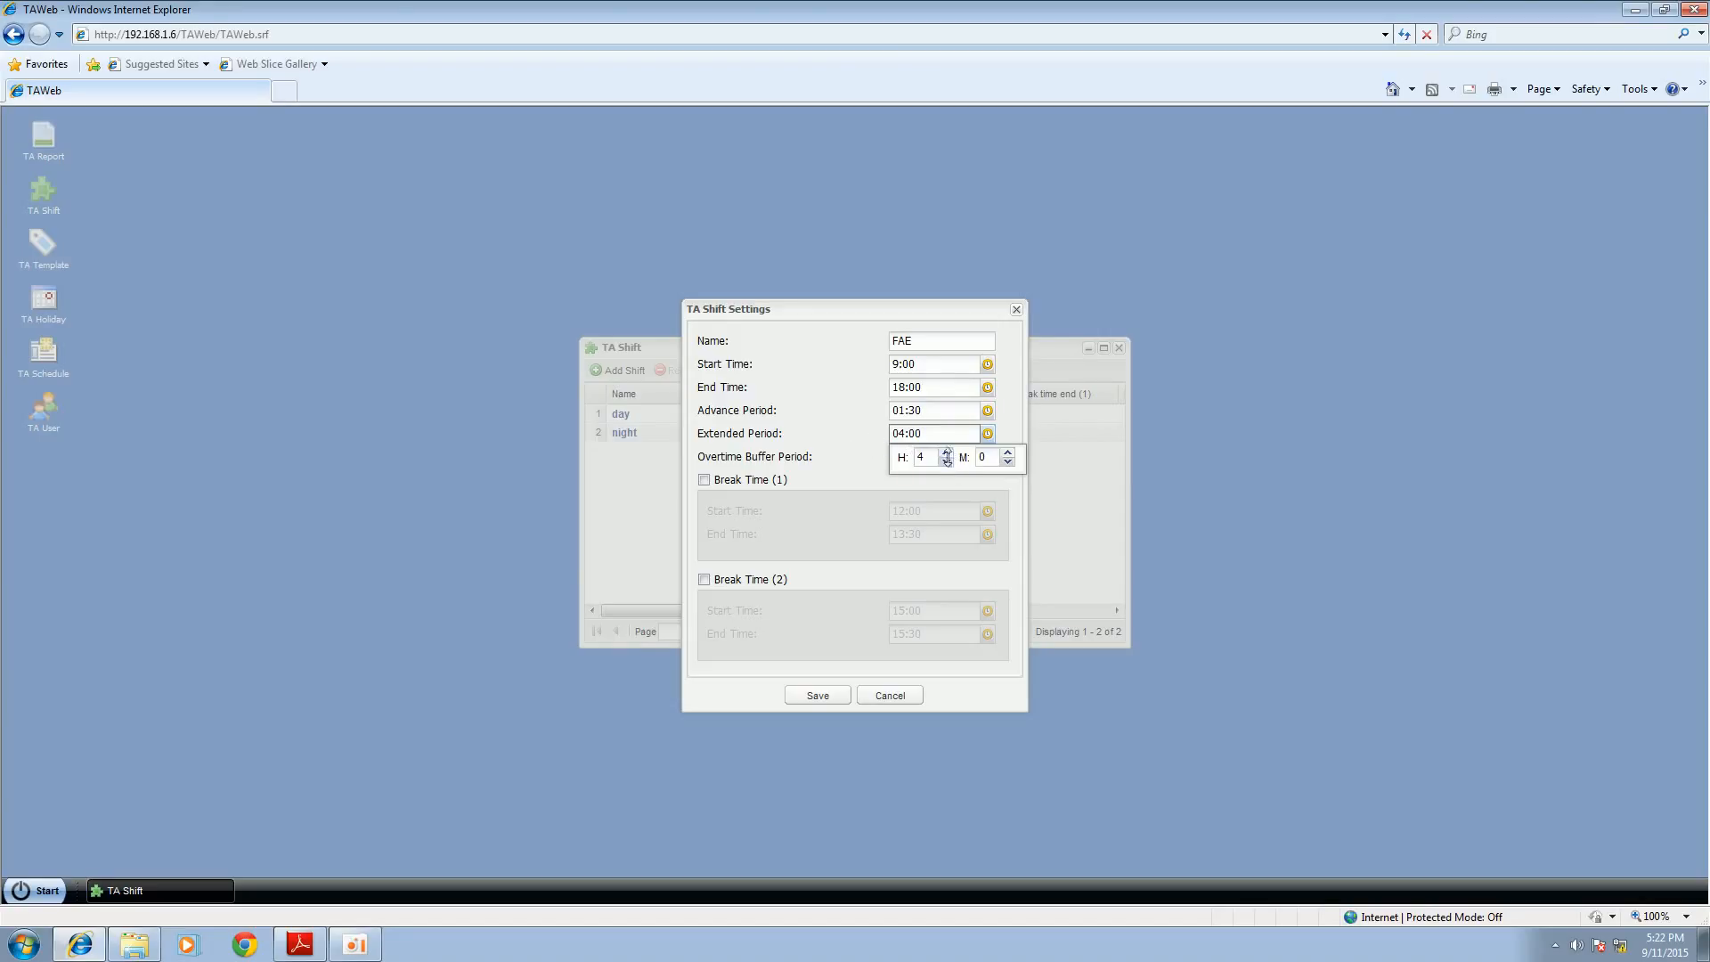
left_click(946, 462)
left_click(825, 469)
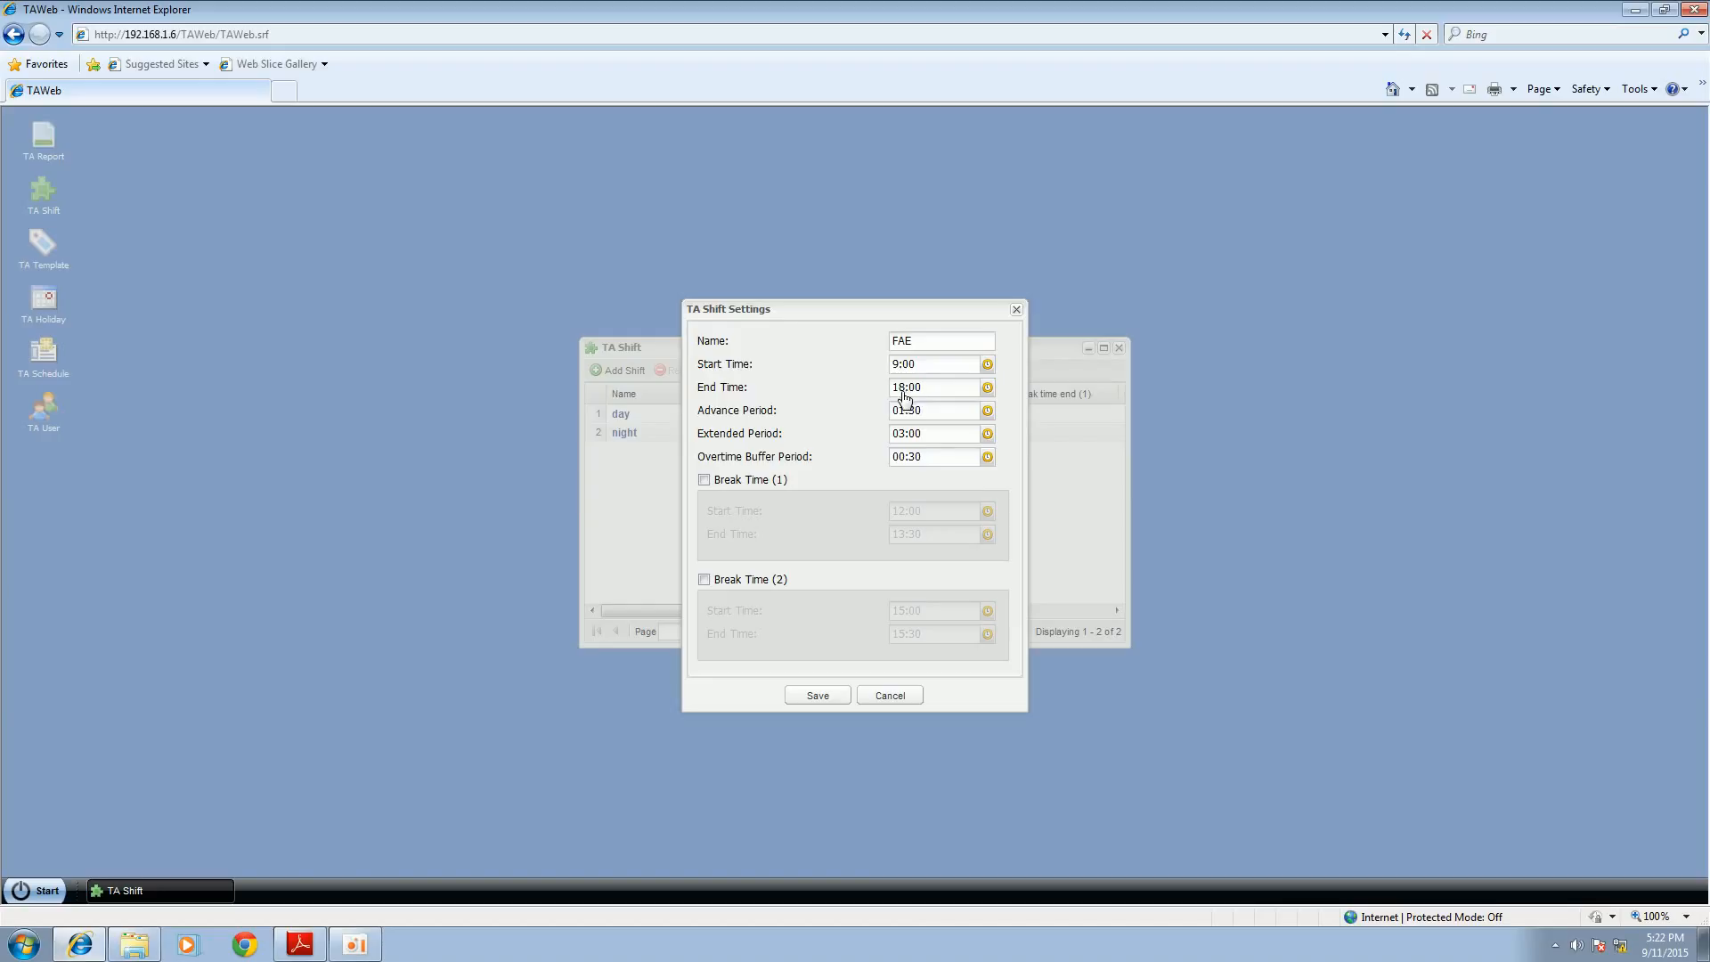
Step: Enable Break Time (1) and Break Time (2) with their default times, and save the FAE shift
left_click(705, 481)
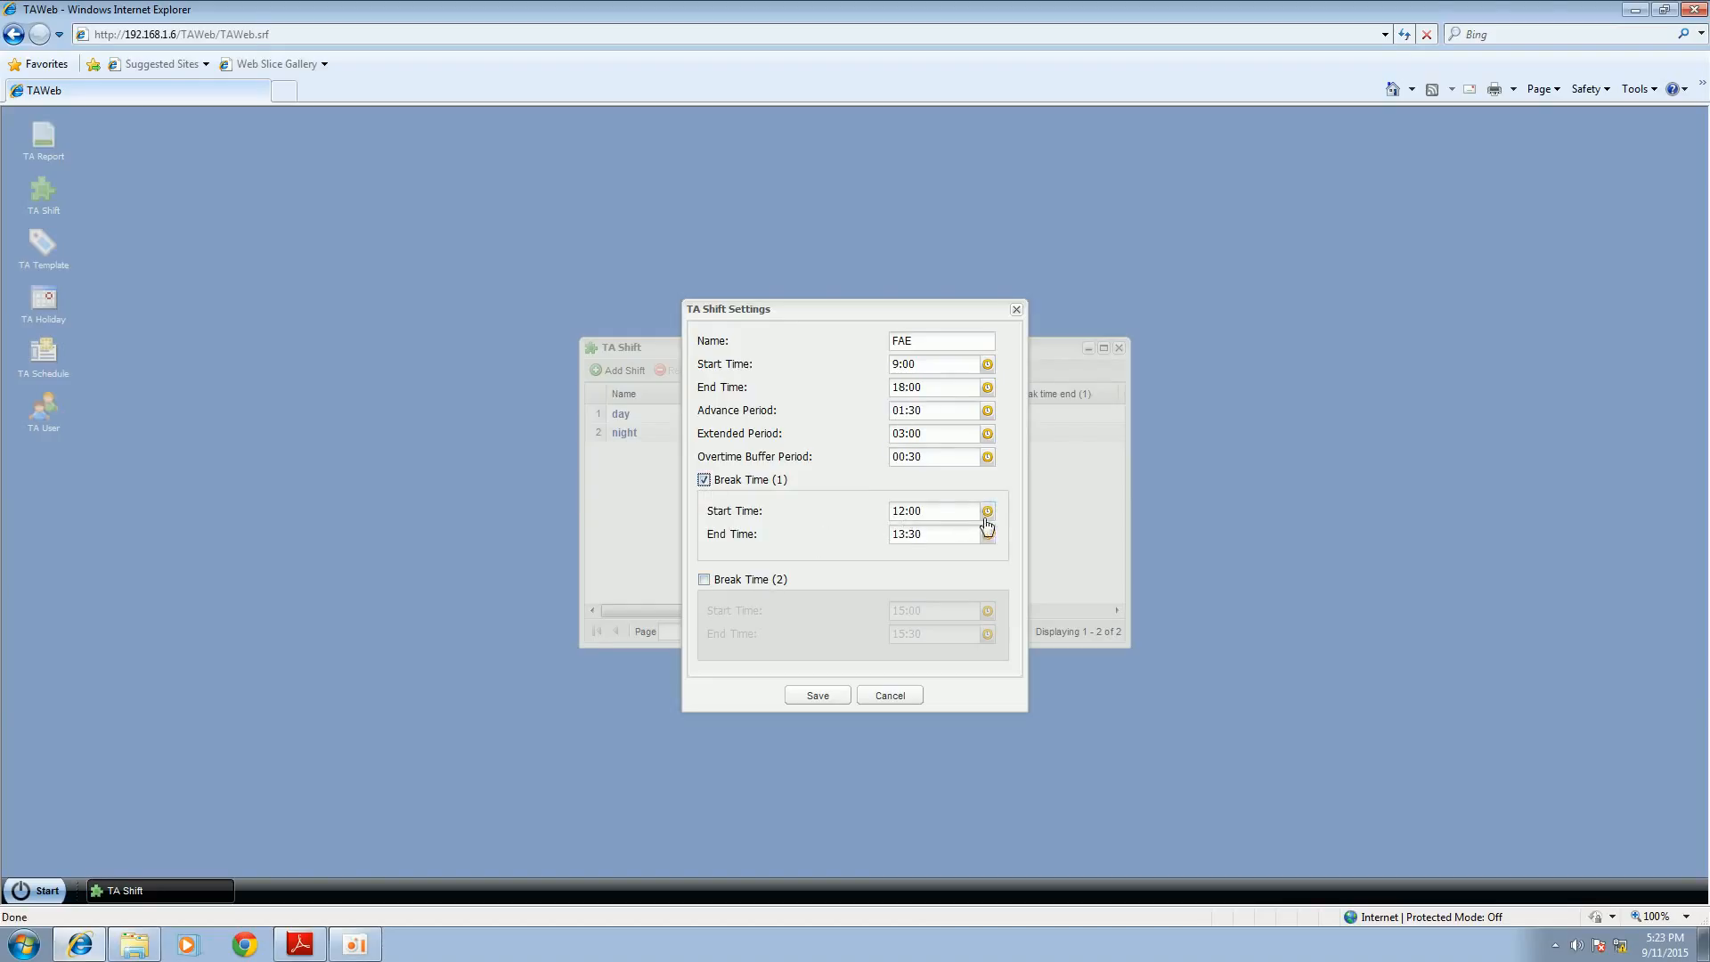
left_click(987, 510)
left_click(705, 581)
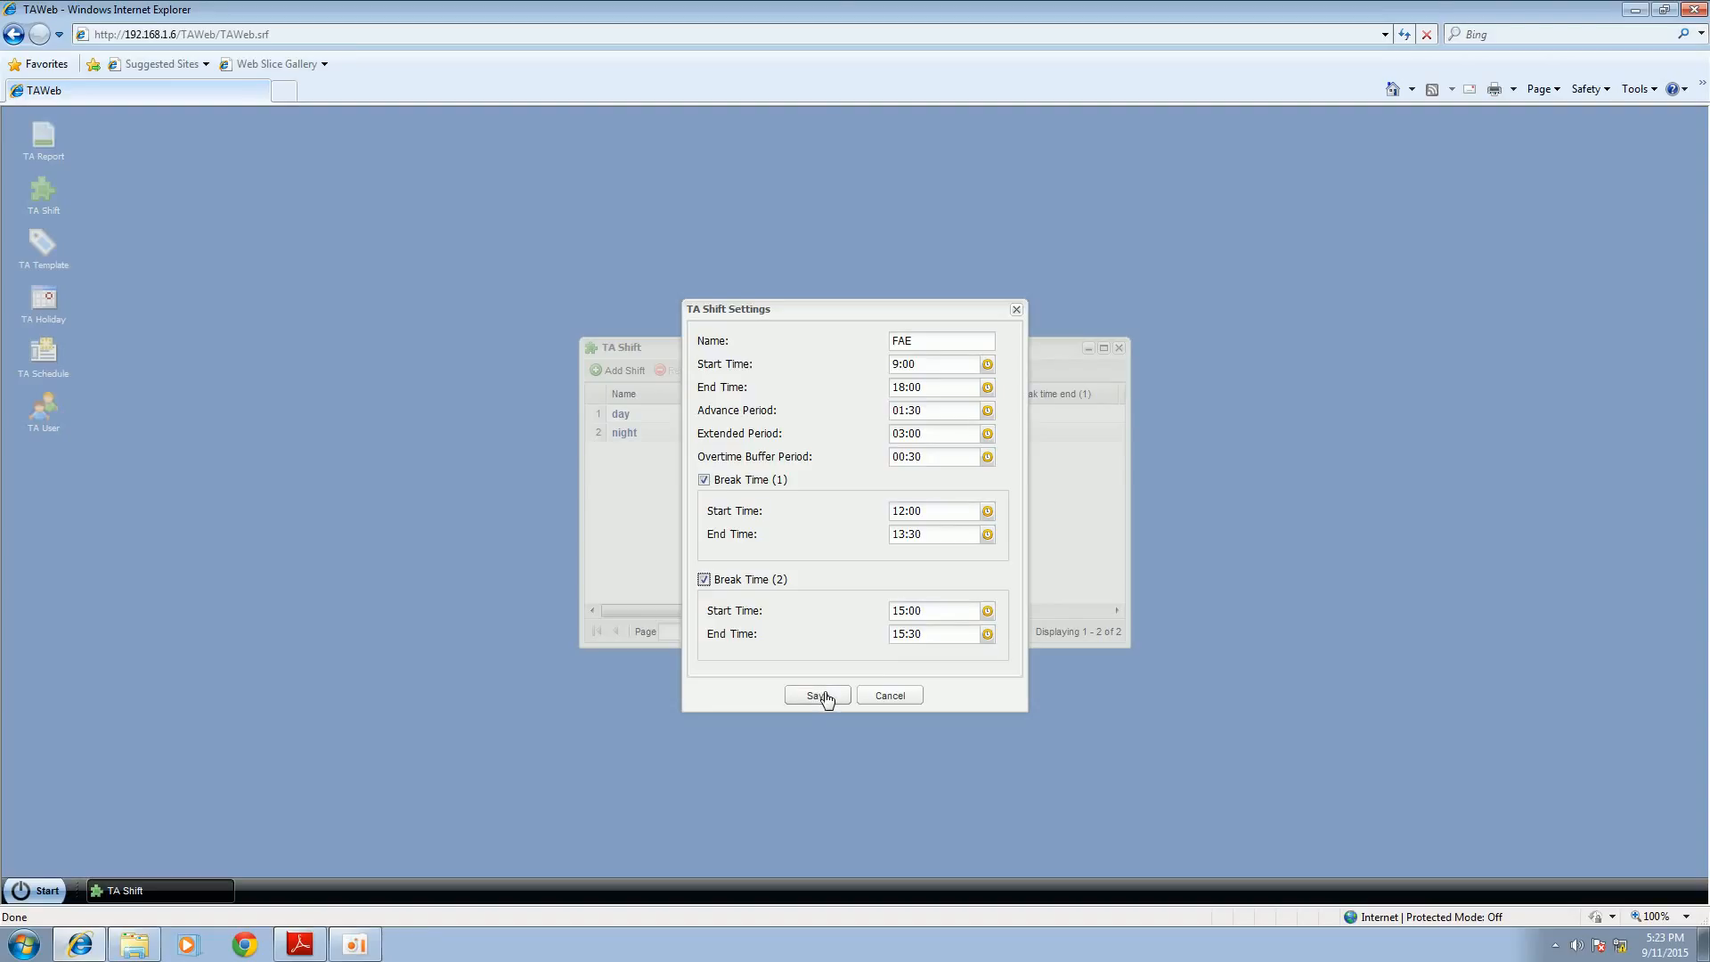
left_click(819, 695)
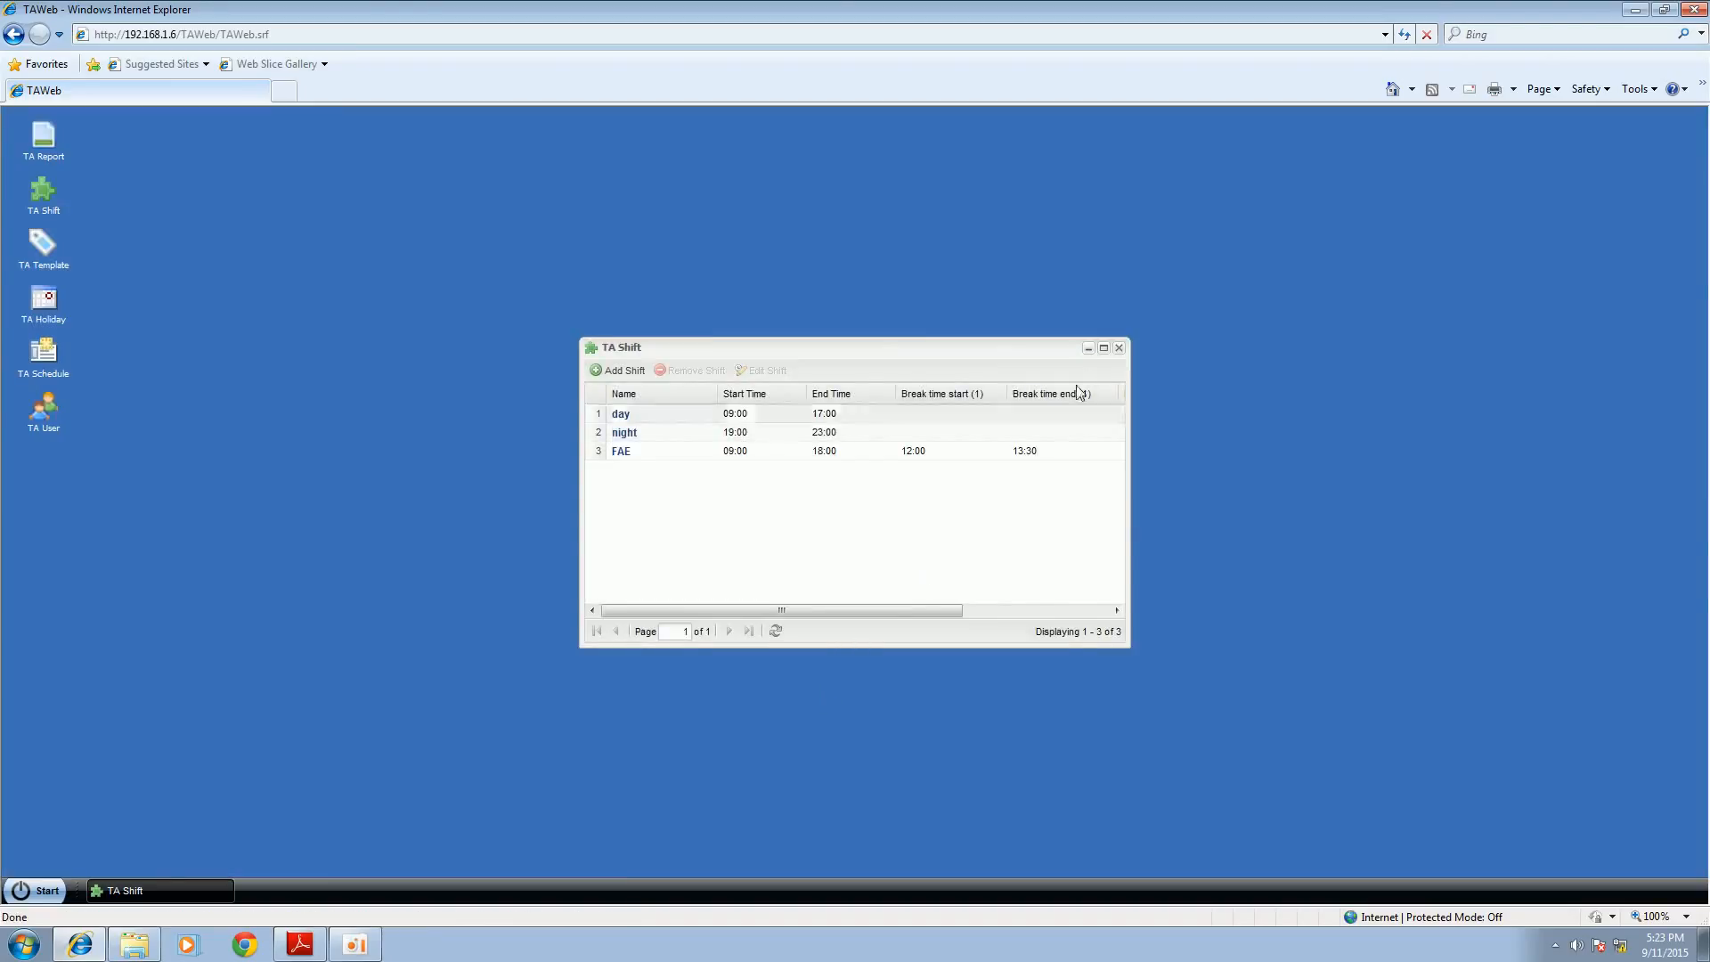
left_click(1115, 348)
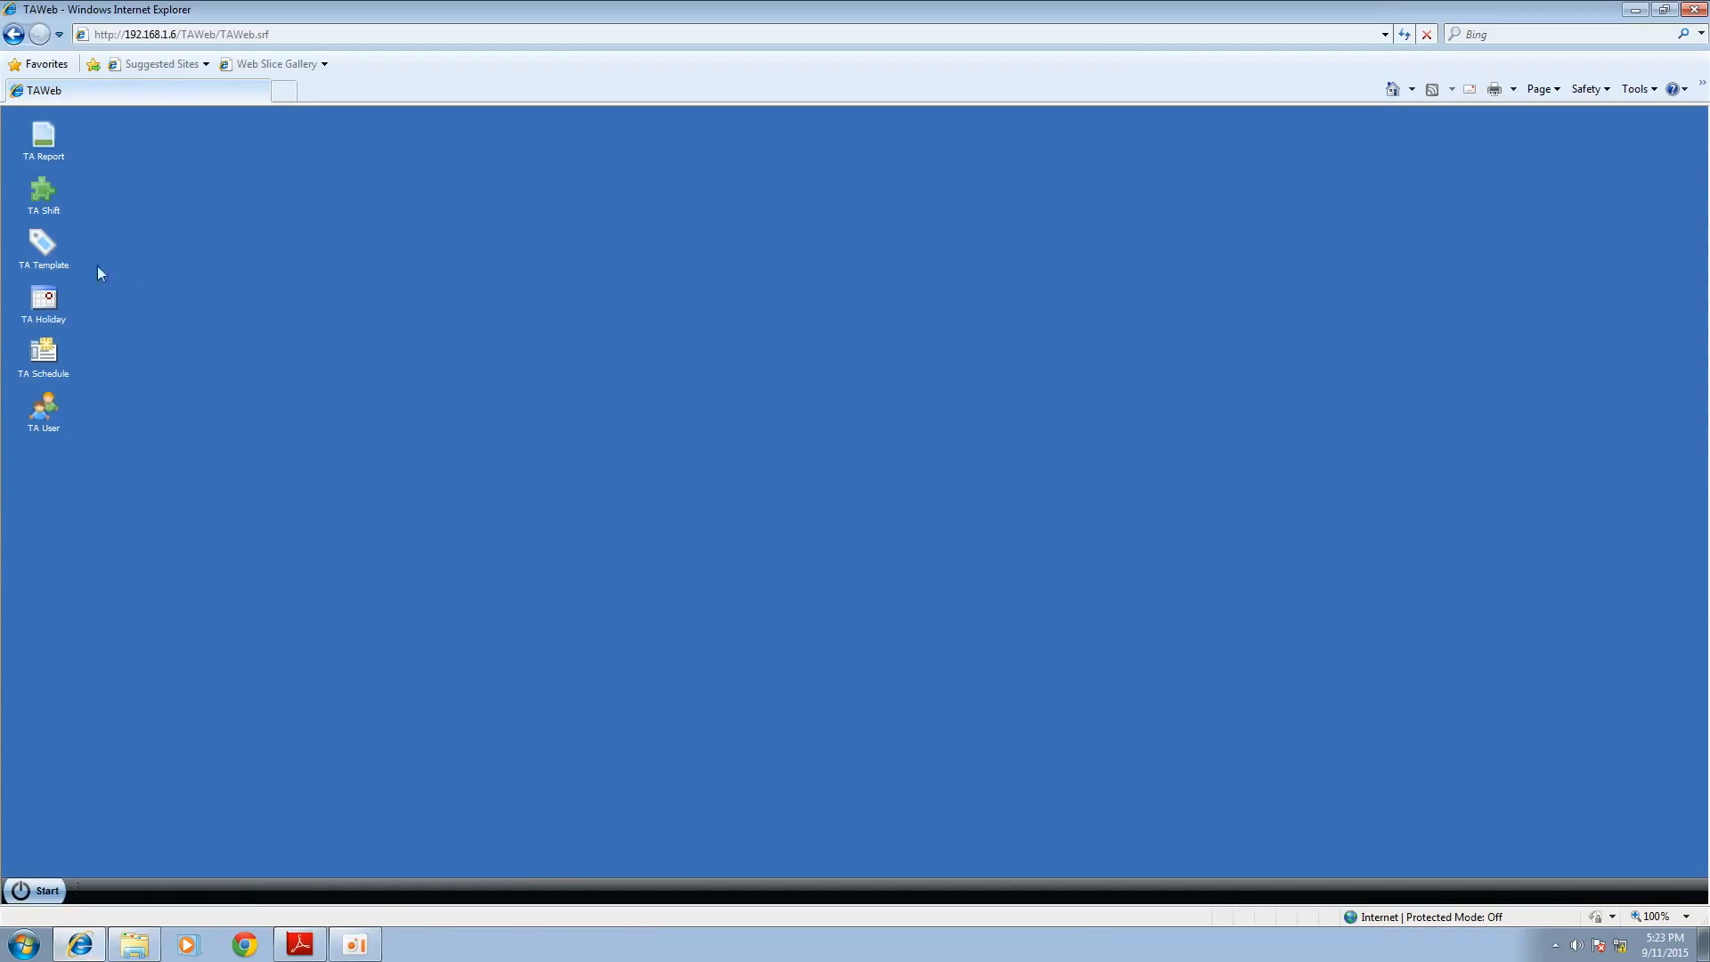
Step: Add a TA template named FAE with a period of 7 days and holidays included
left_click(41, 250)
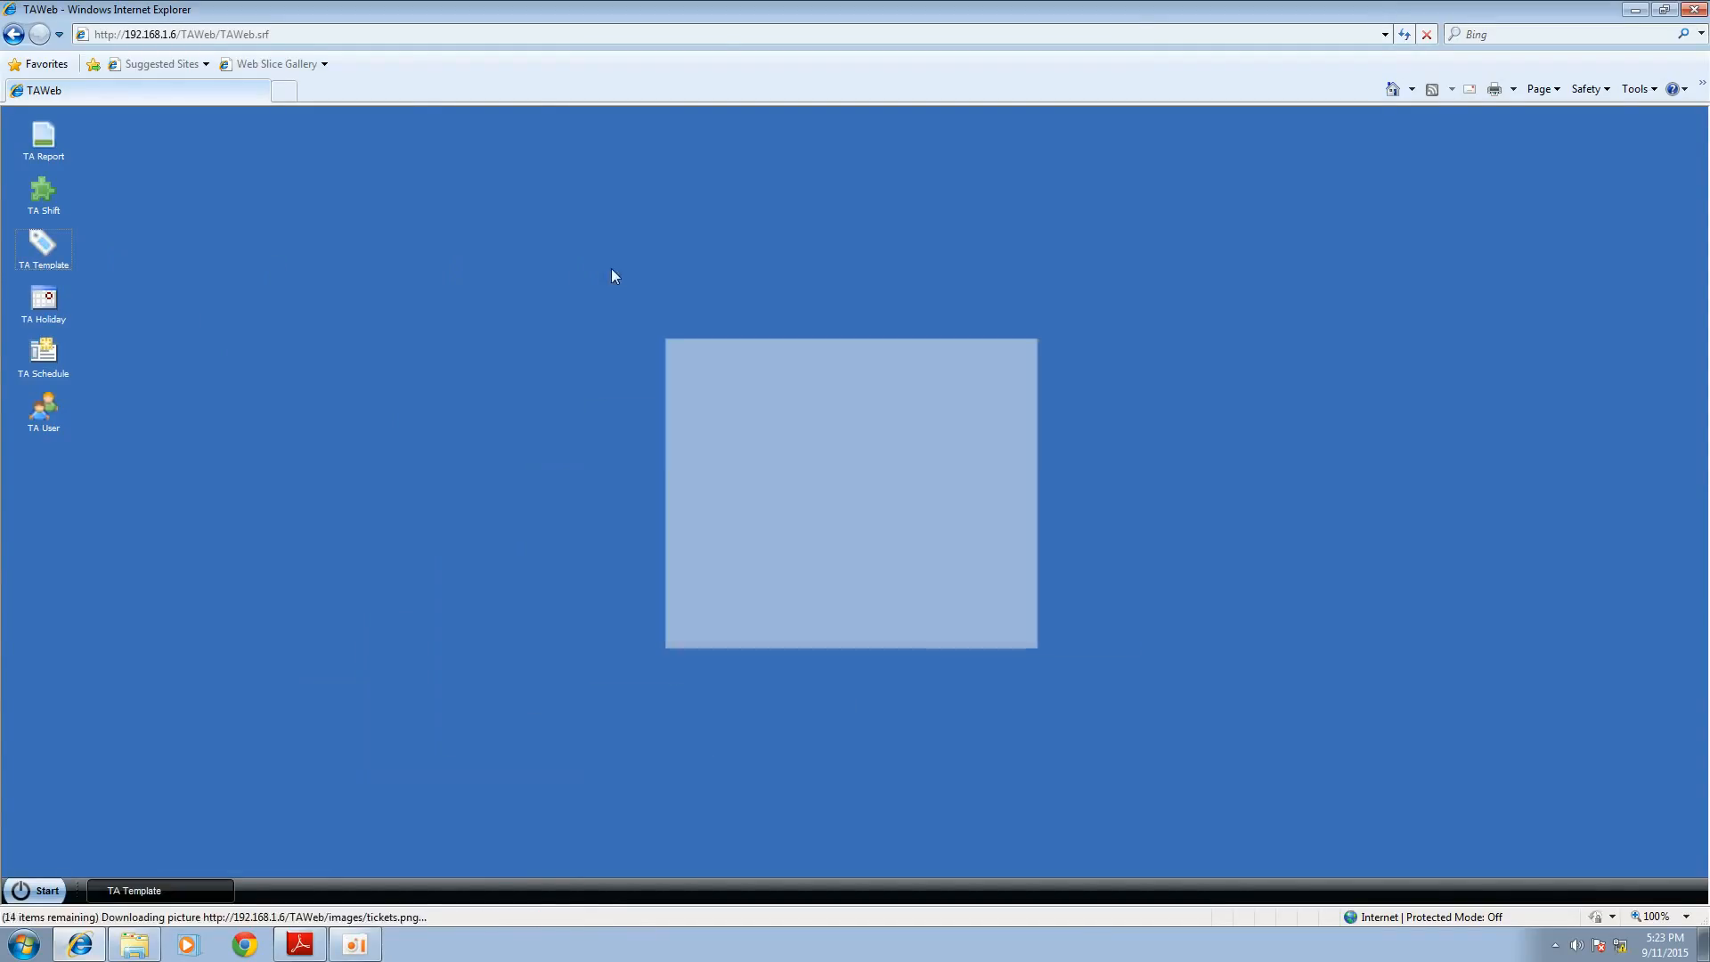
left_click(726, 381)
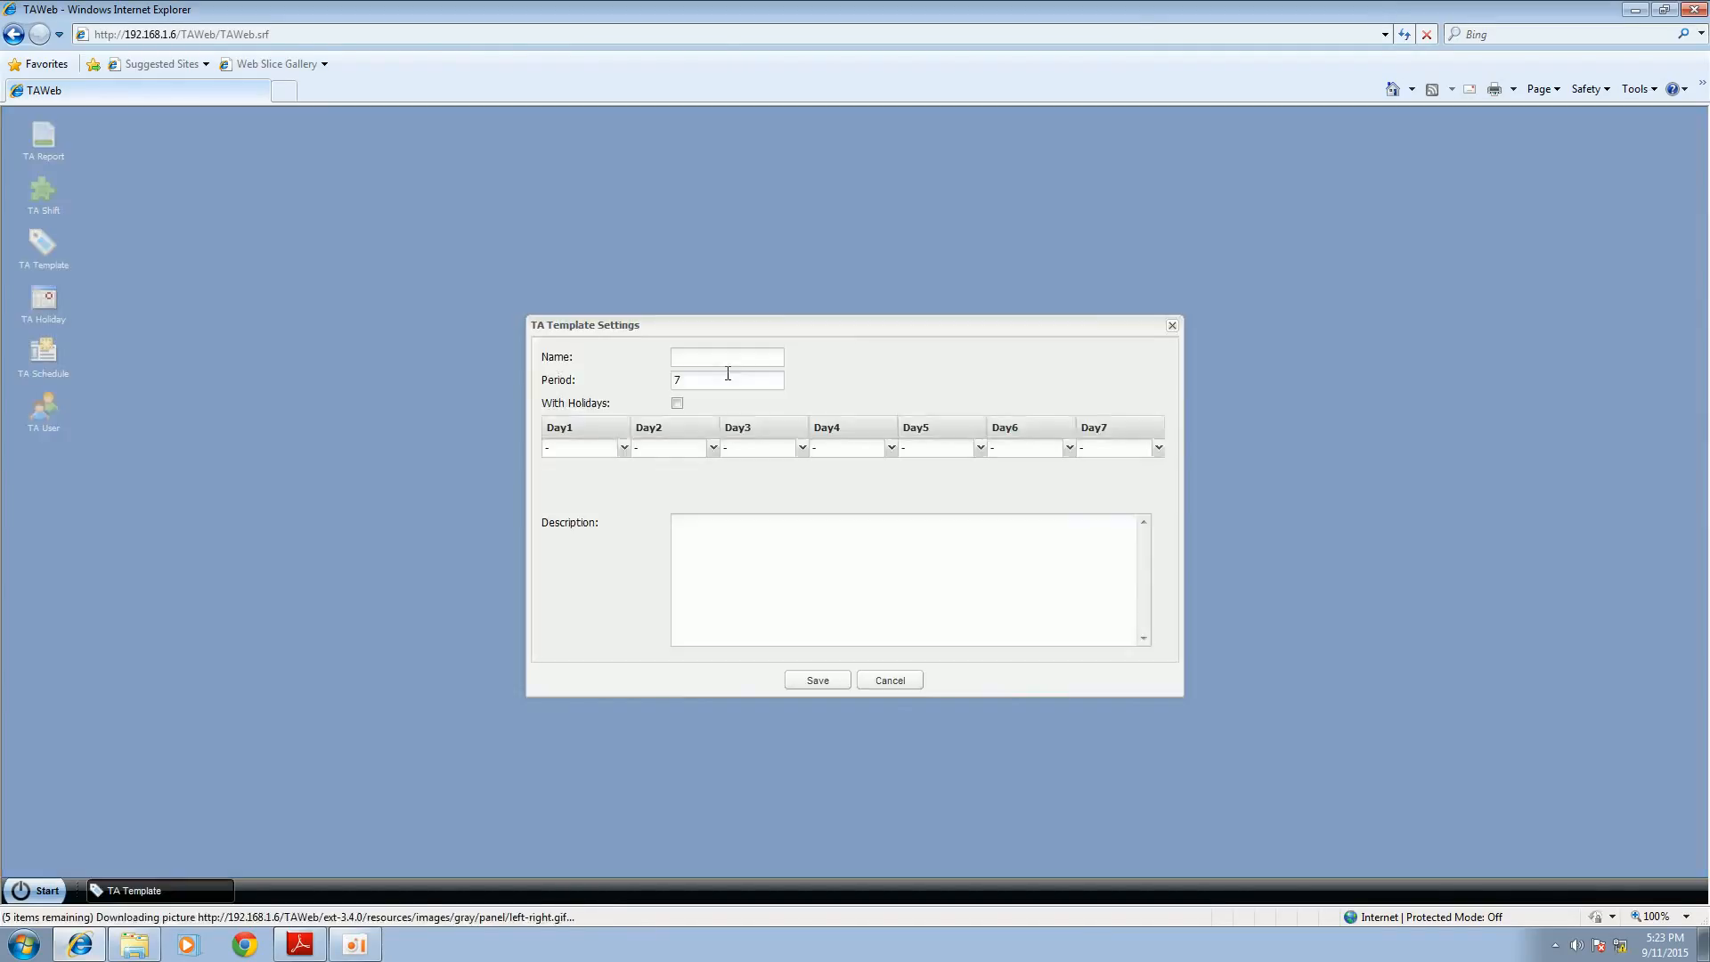
left_click(722, 354)
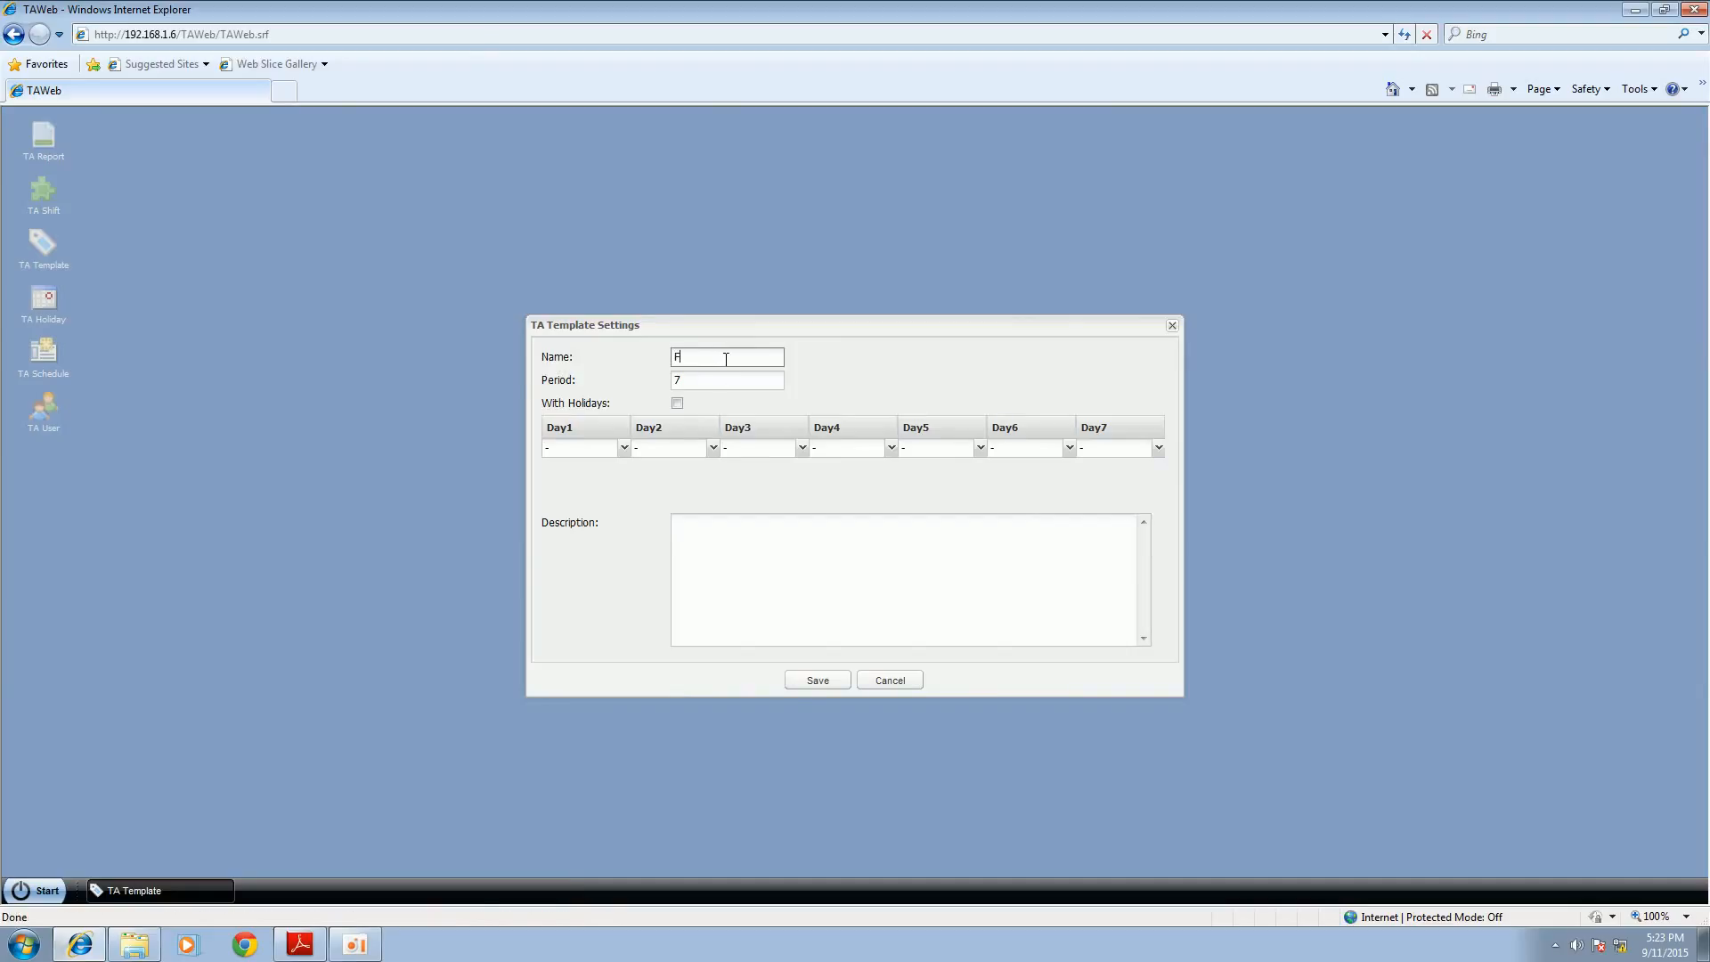
left_click(716, 382)
left_click(677, 405)
Step: Assign the FAE shift to Day1 through Day7 of the template
left_click(623, 448)
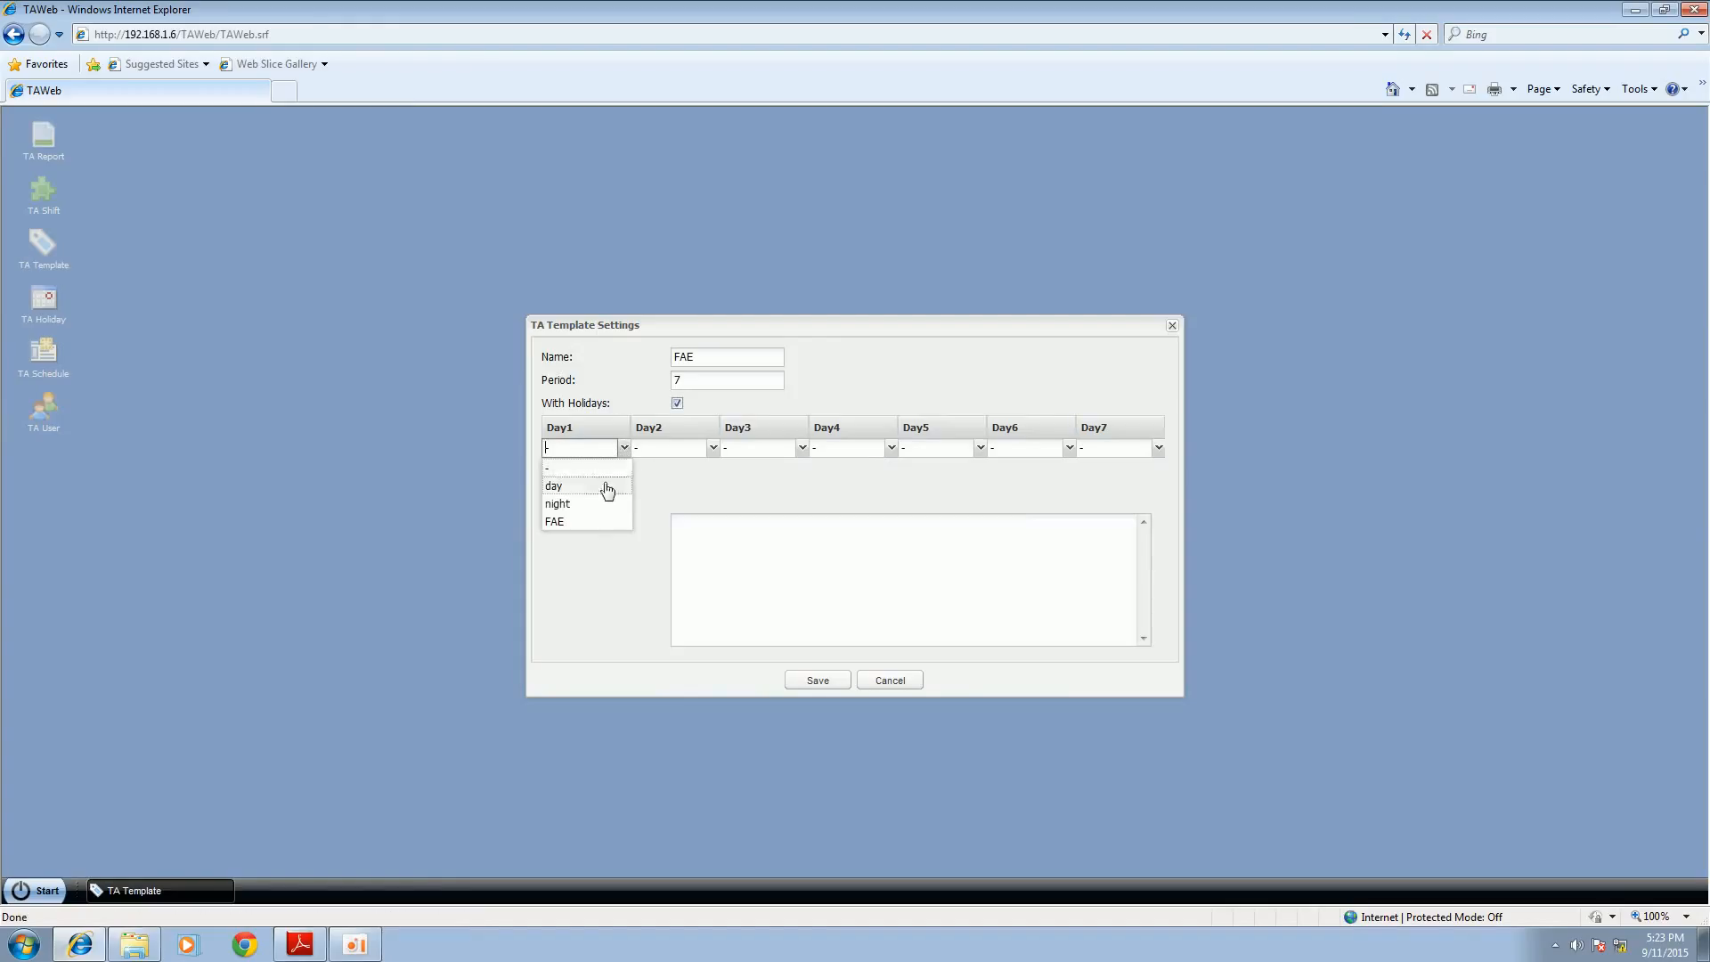
left_click(593, 521)
left_click(712, 448)
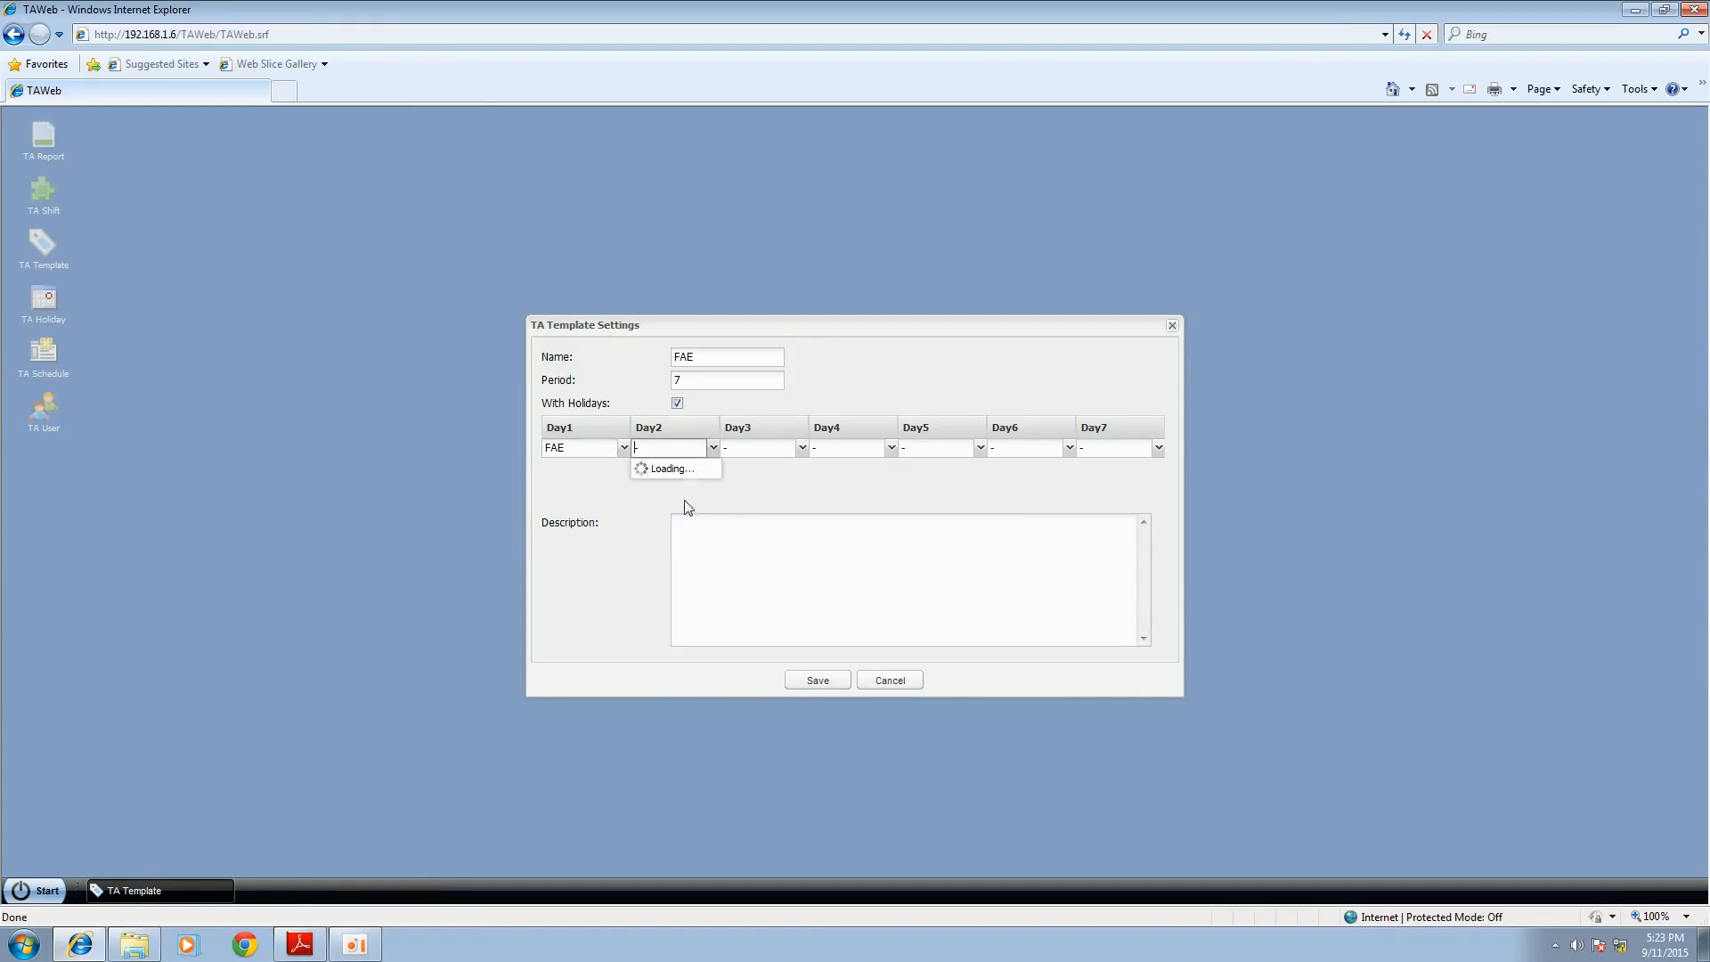
left_click(683, 522)
left_click(803, 449)
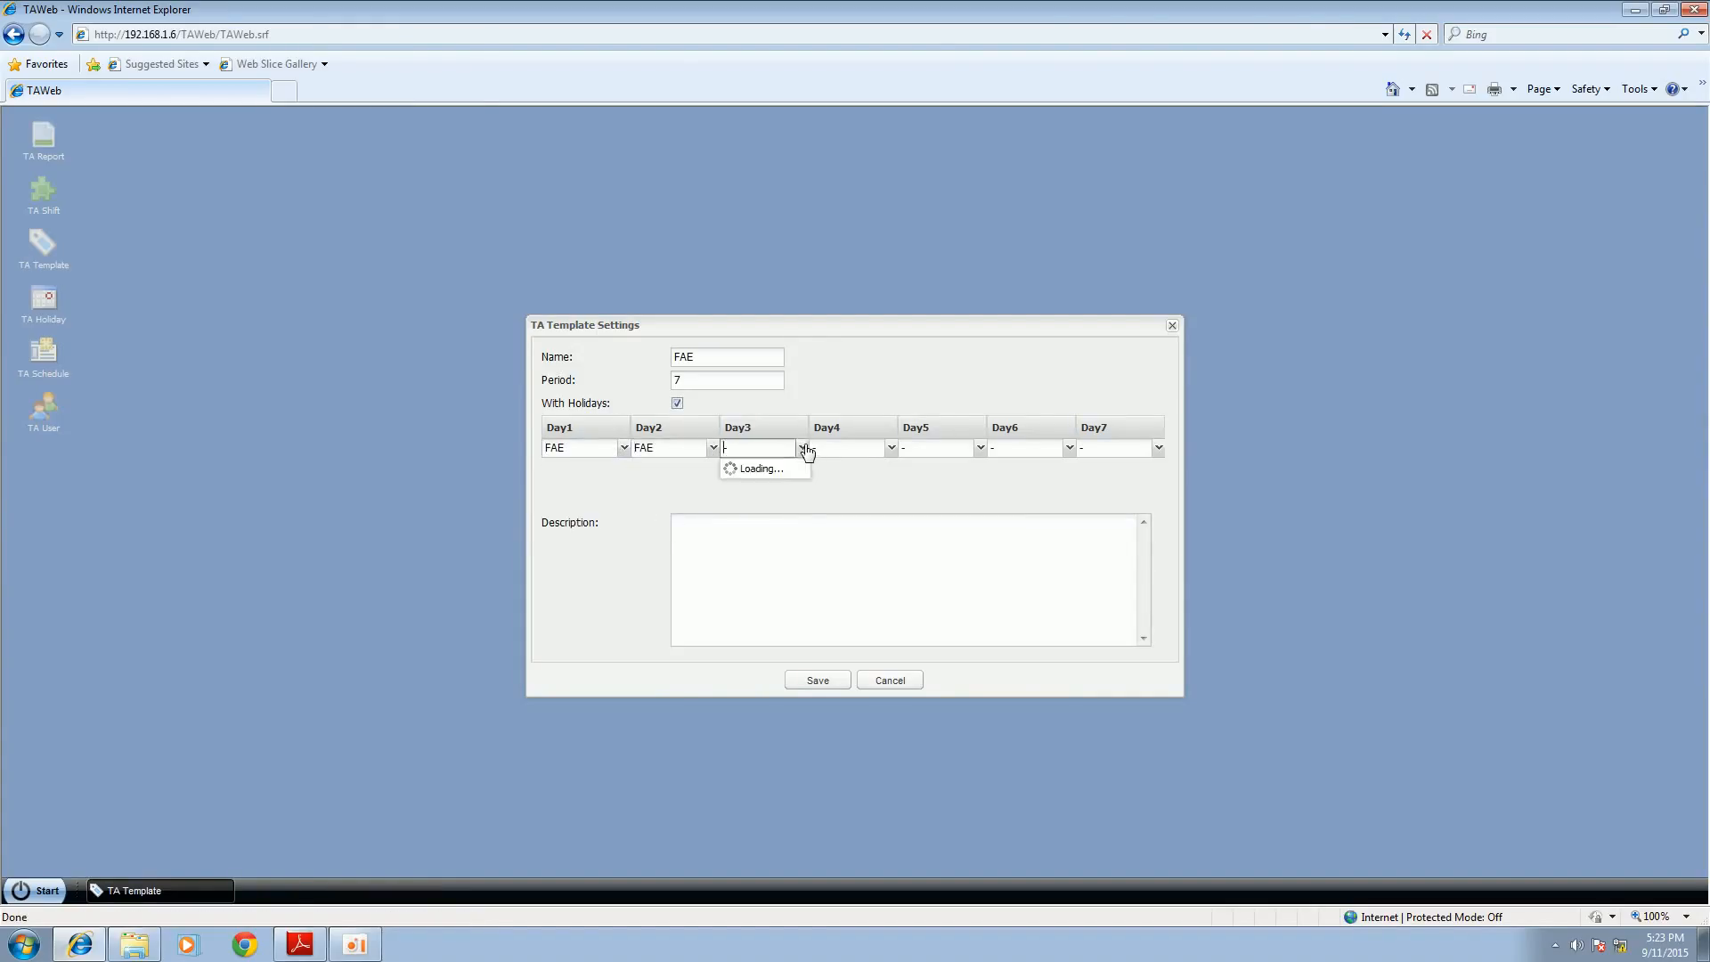
left_click(772, 522)
left_click(891, 449)
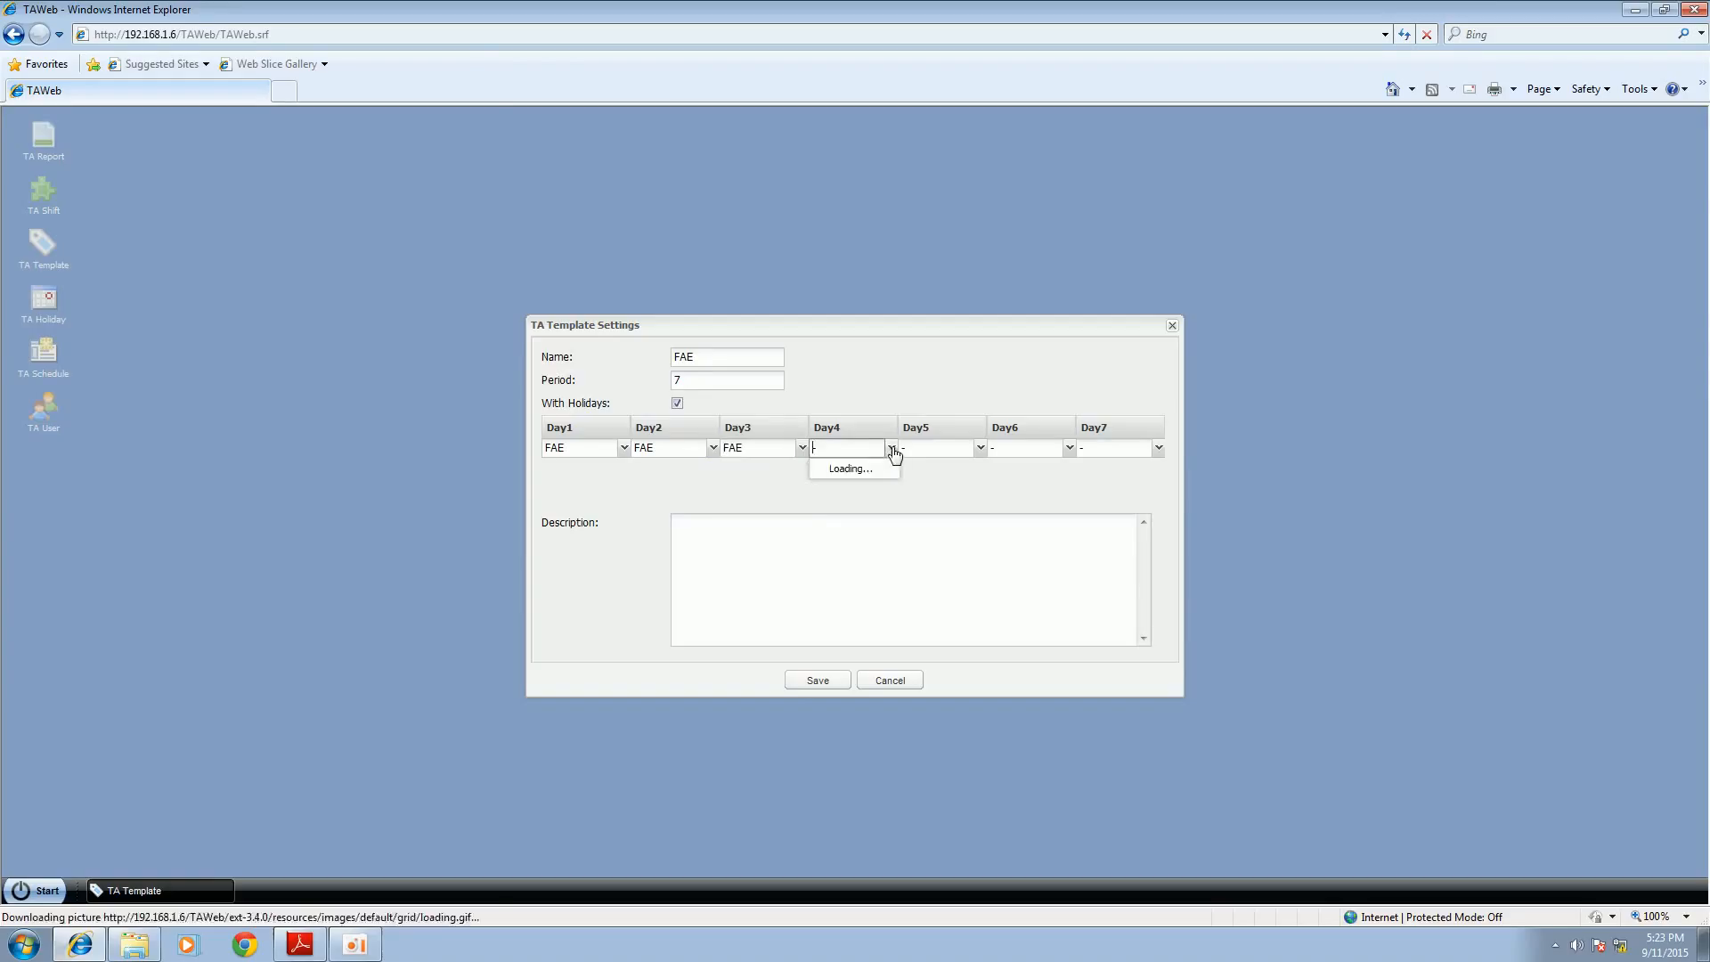
left_click(862, 521)
left_click(980, 449)
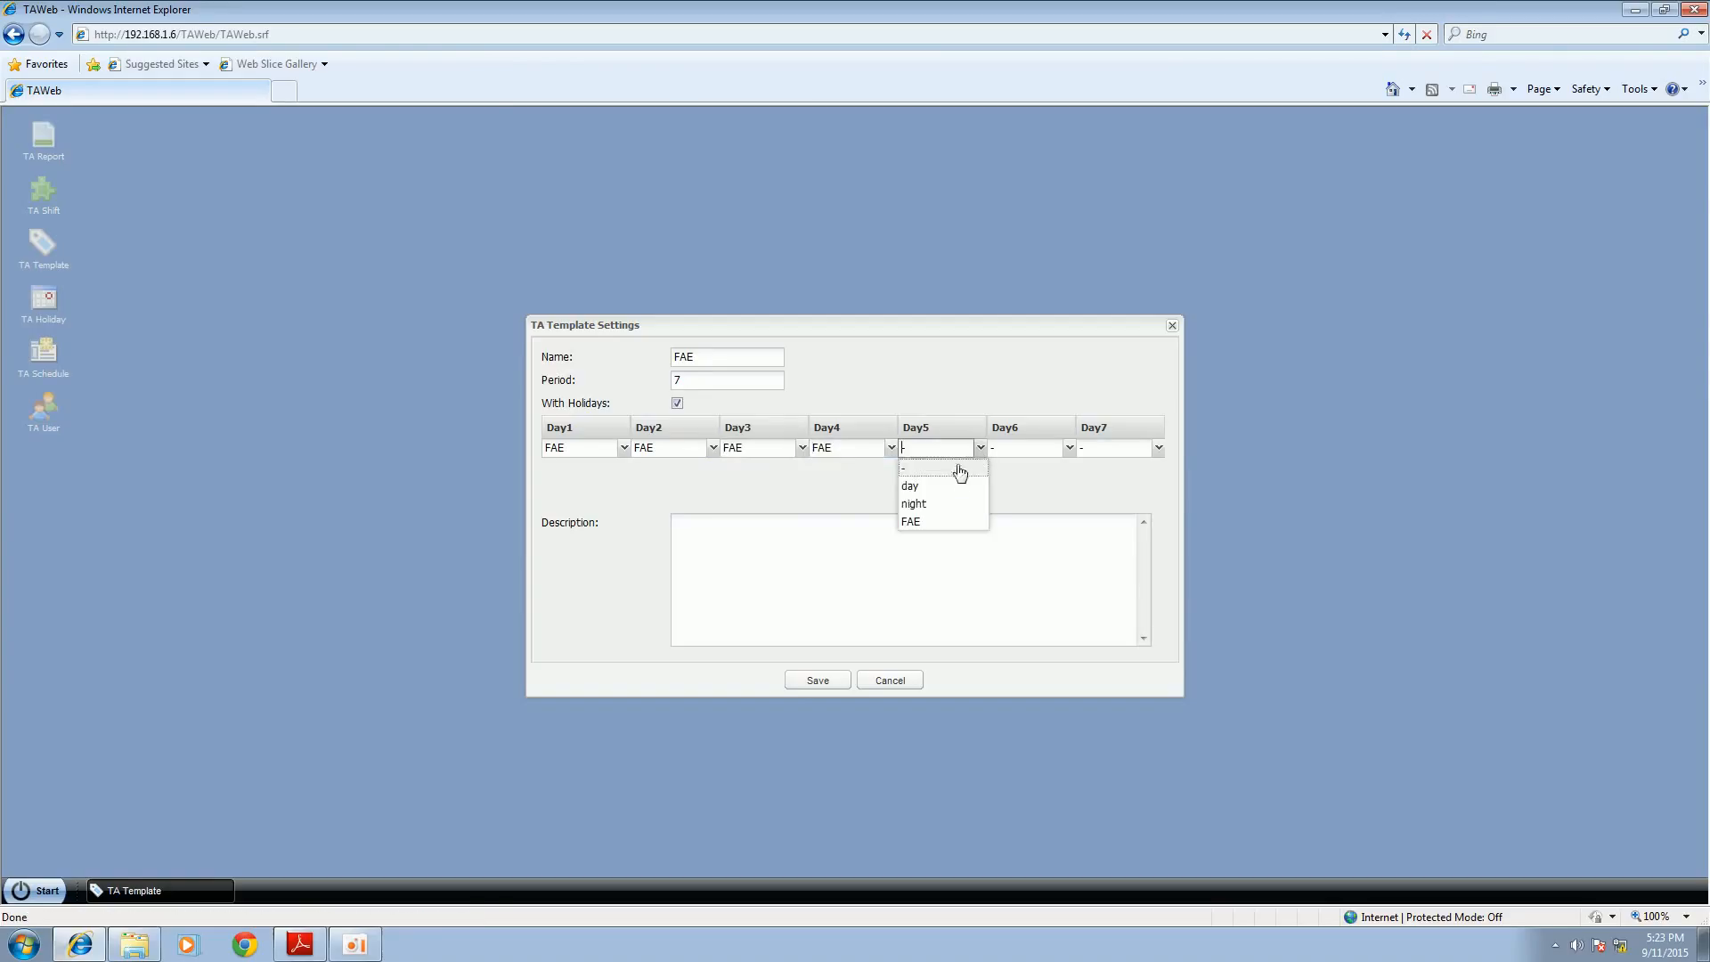
left_click(944, 522)
left_click(1069, 449)
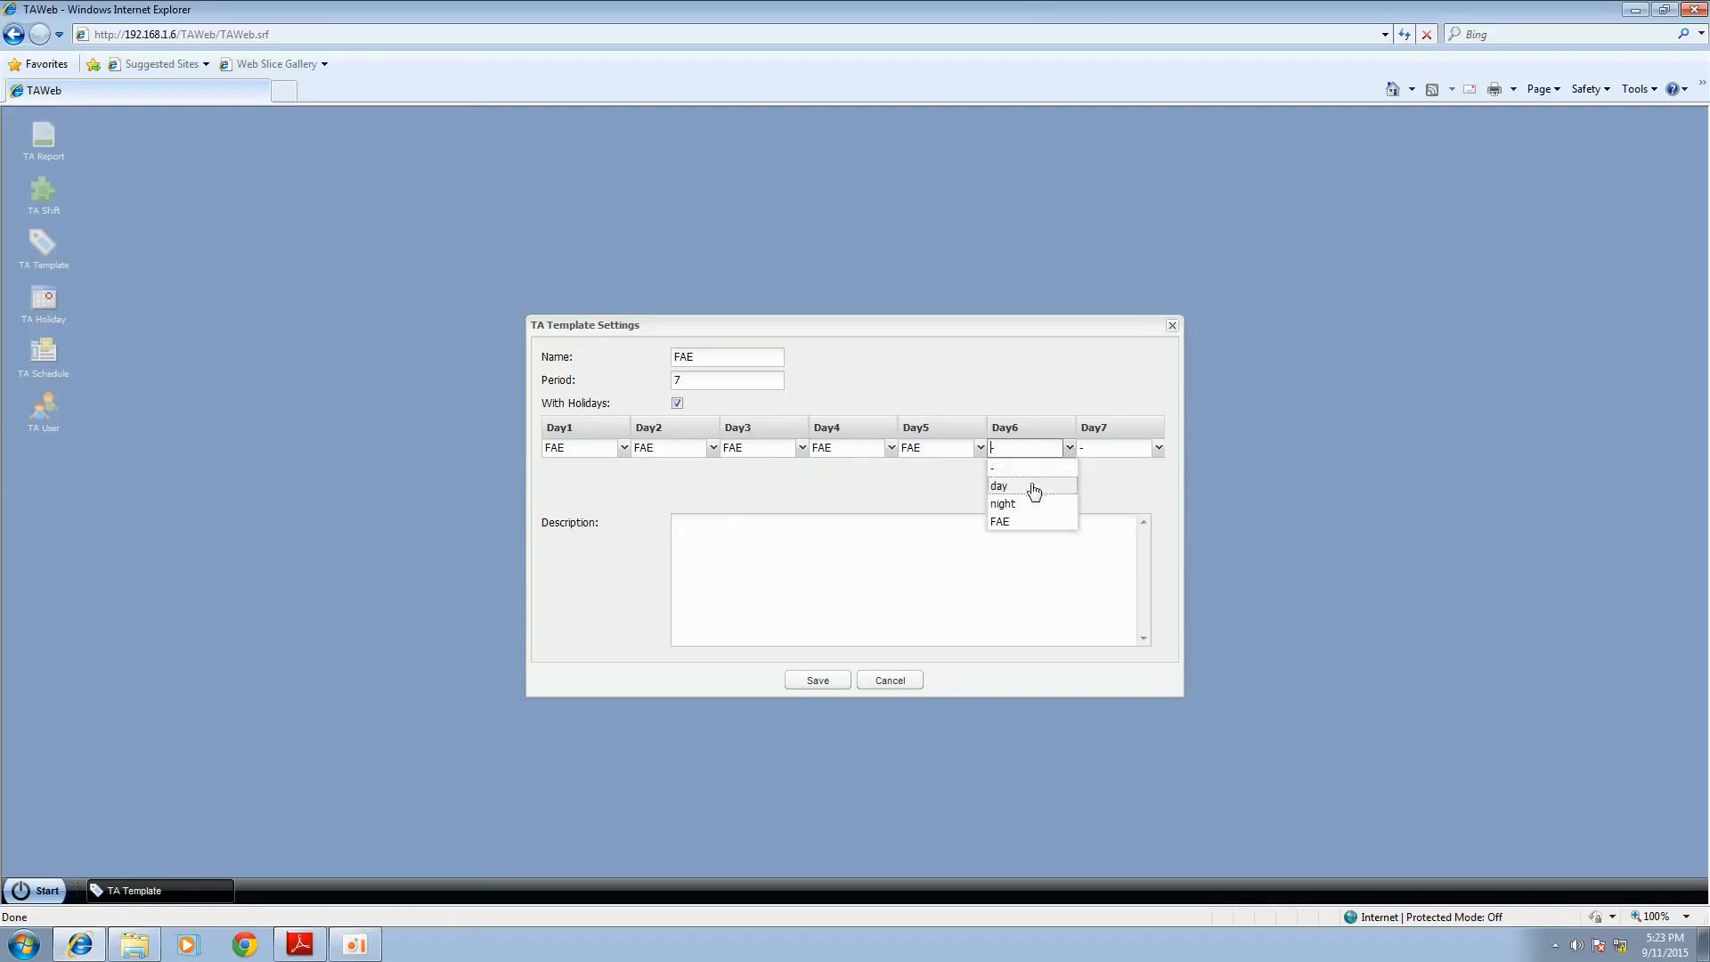
left_click(1029, 522)
left_click(1158, 449)
left_click(1087, 522)
Step: Describe the template as "FAE work hours", save it and close the template list
left_click(949, 550)
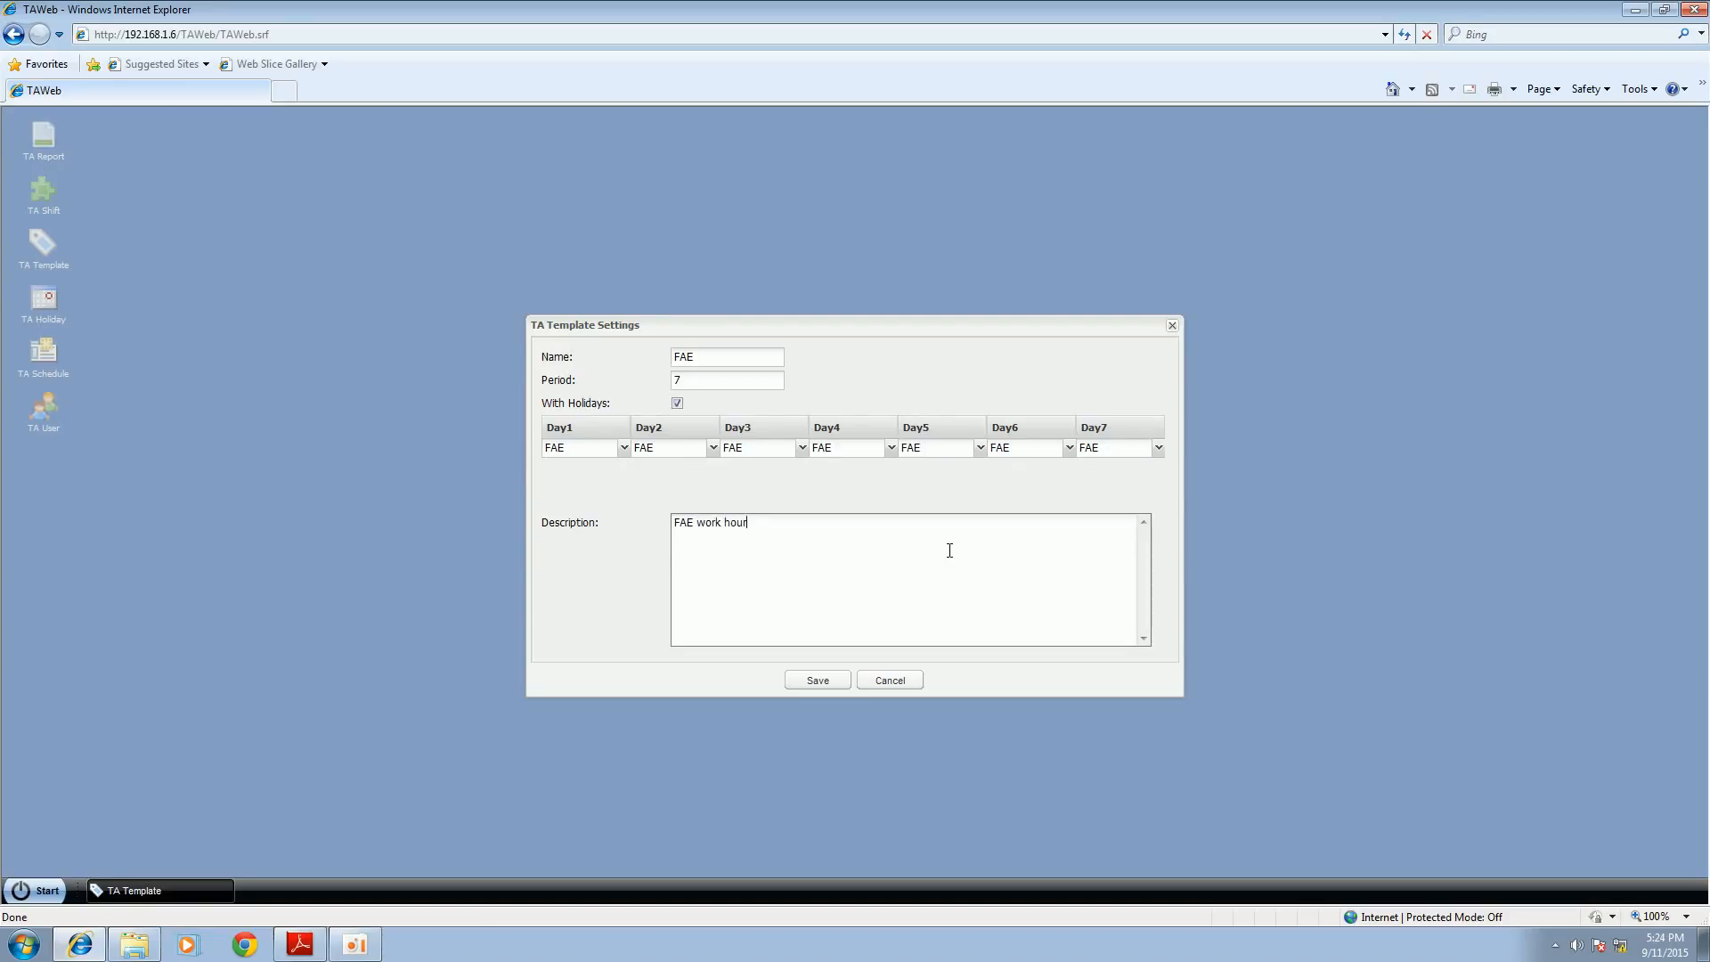
left_click(825, 669)
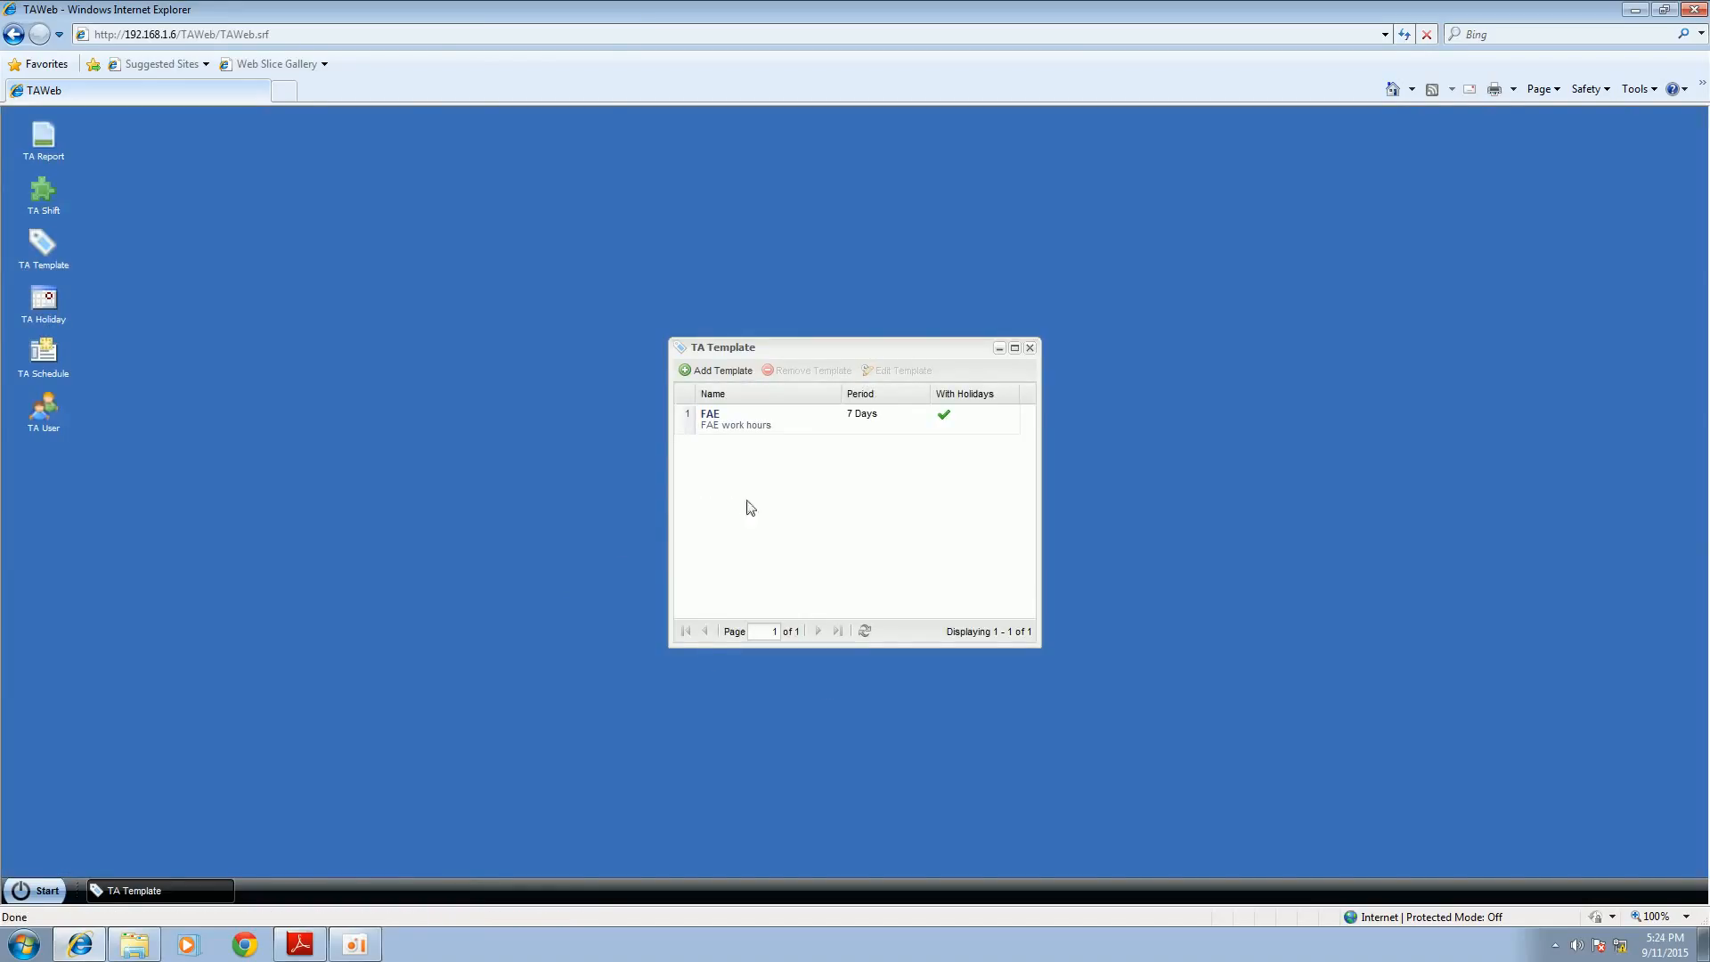
left_click(1029, 347)
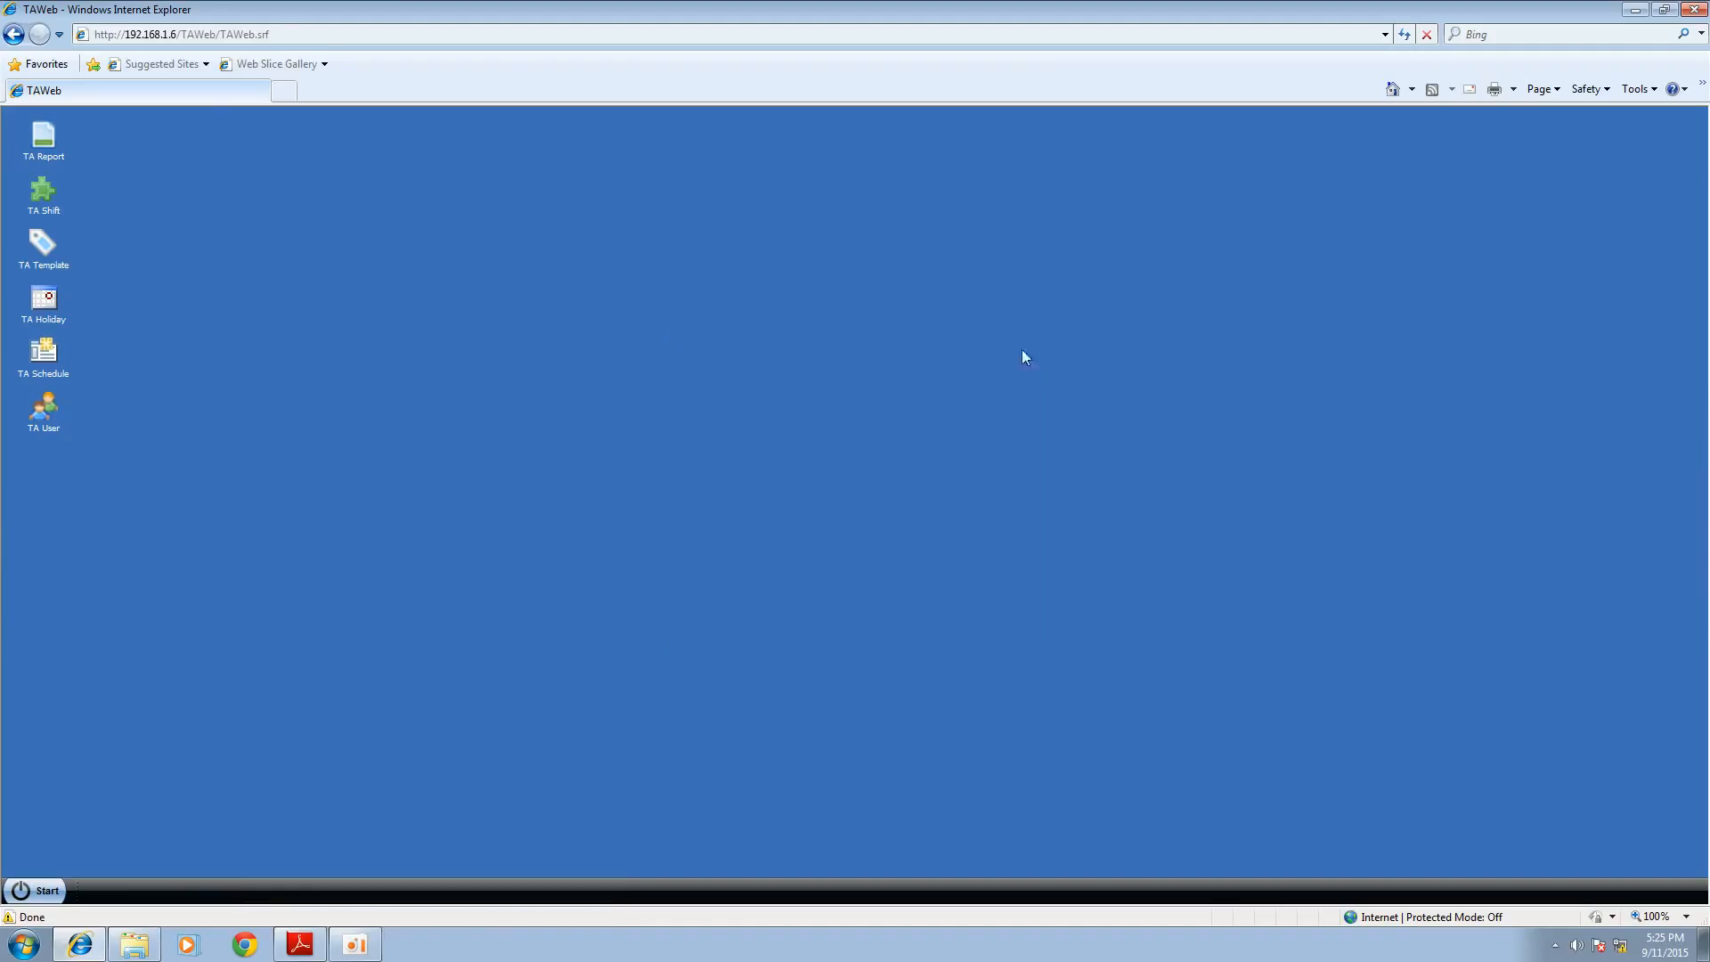
Step: Add a TA holiday named "Public Holidays" on 2015/09/21 and close the holiday calendar
left_click(44, 302)
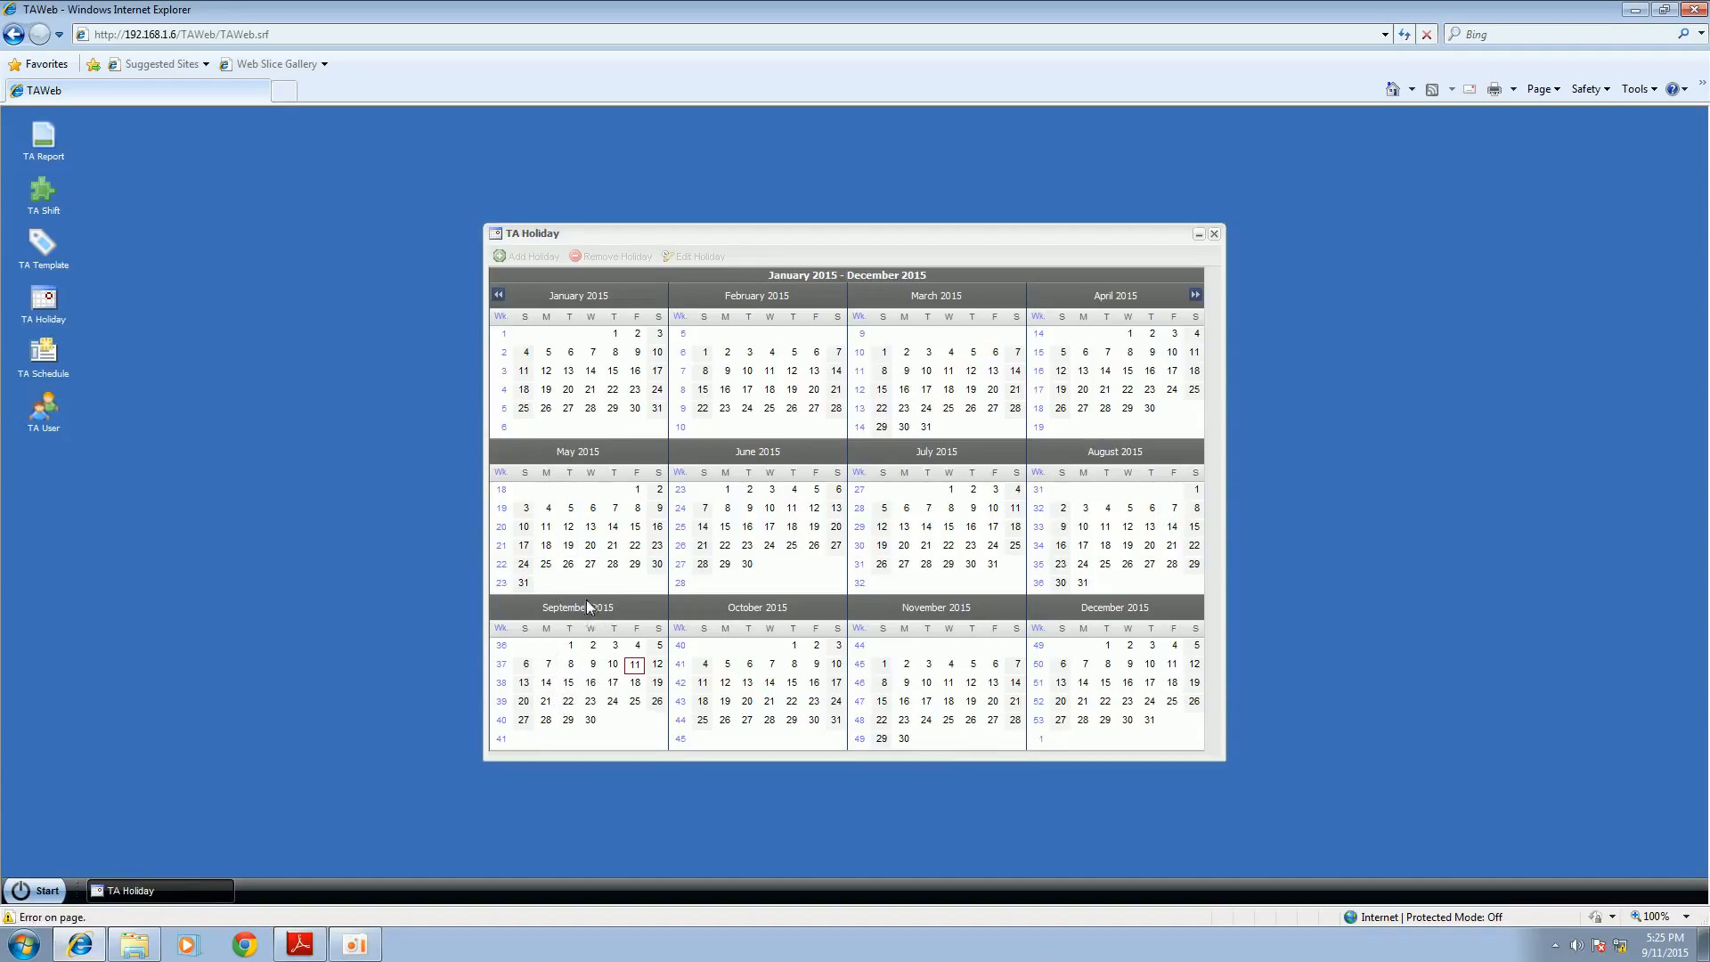
left_click(545, 704)
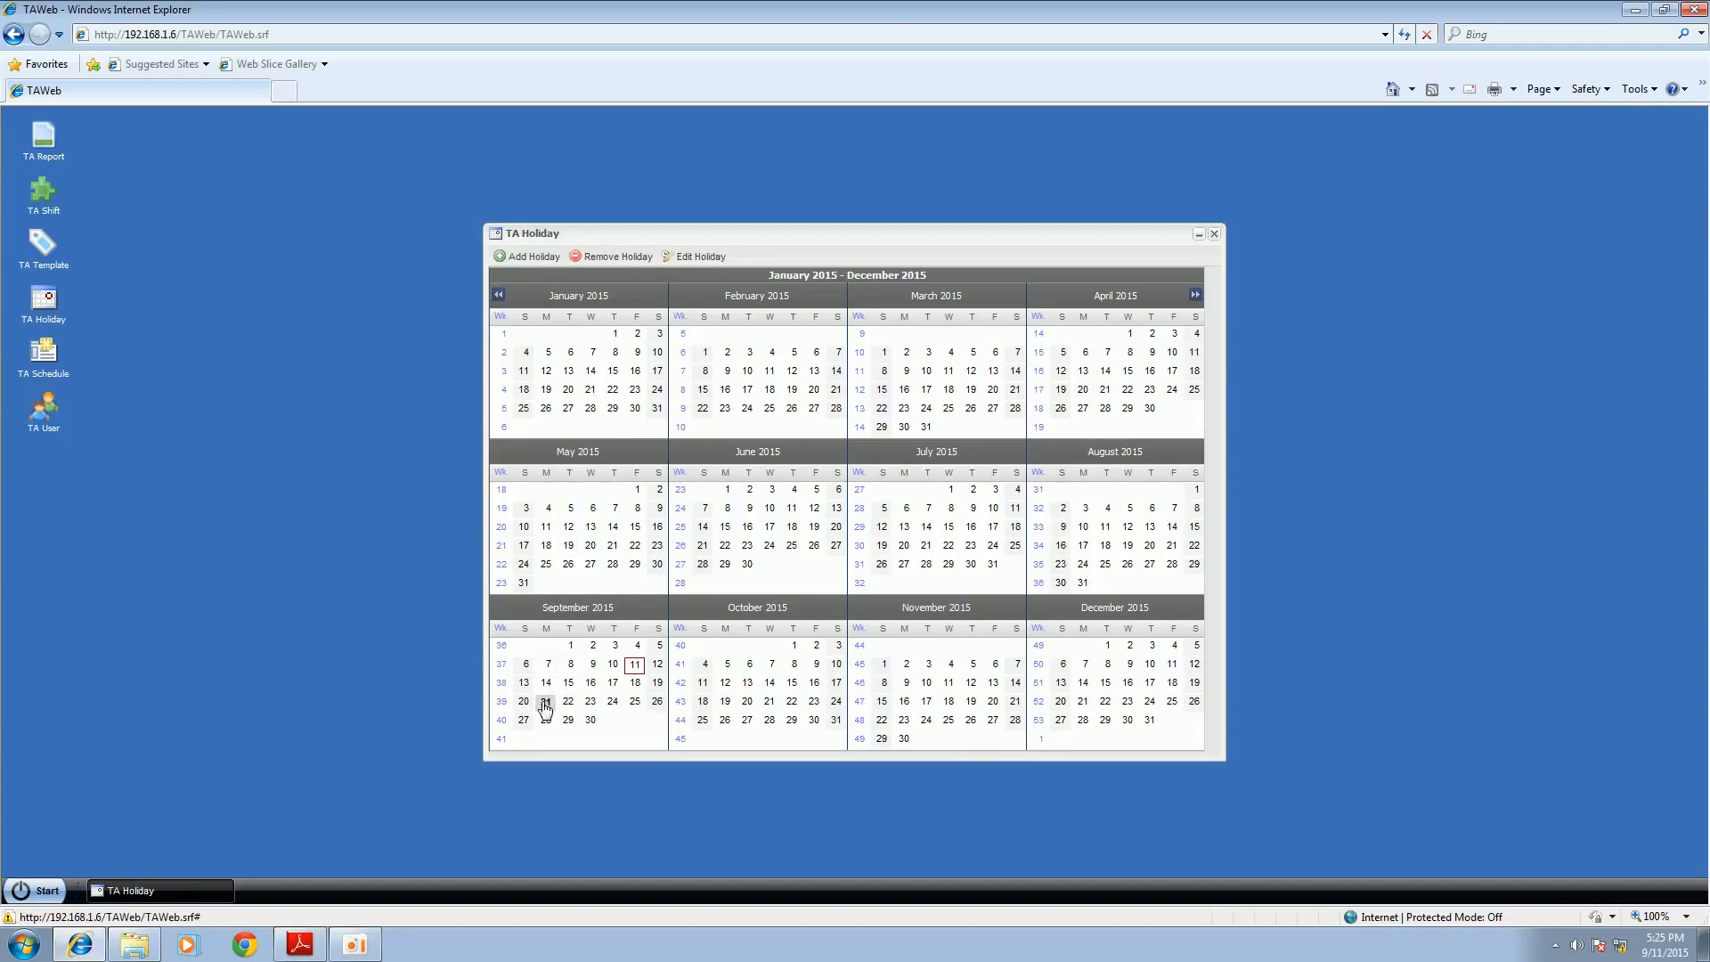
left_click(527, 258)
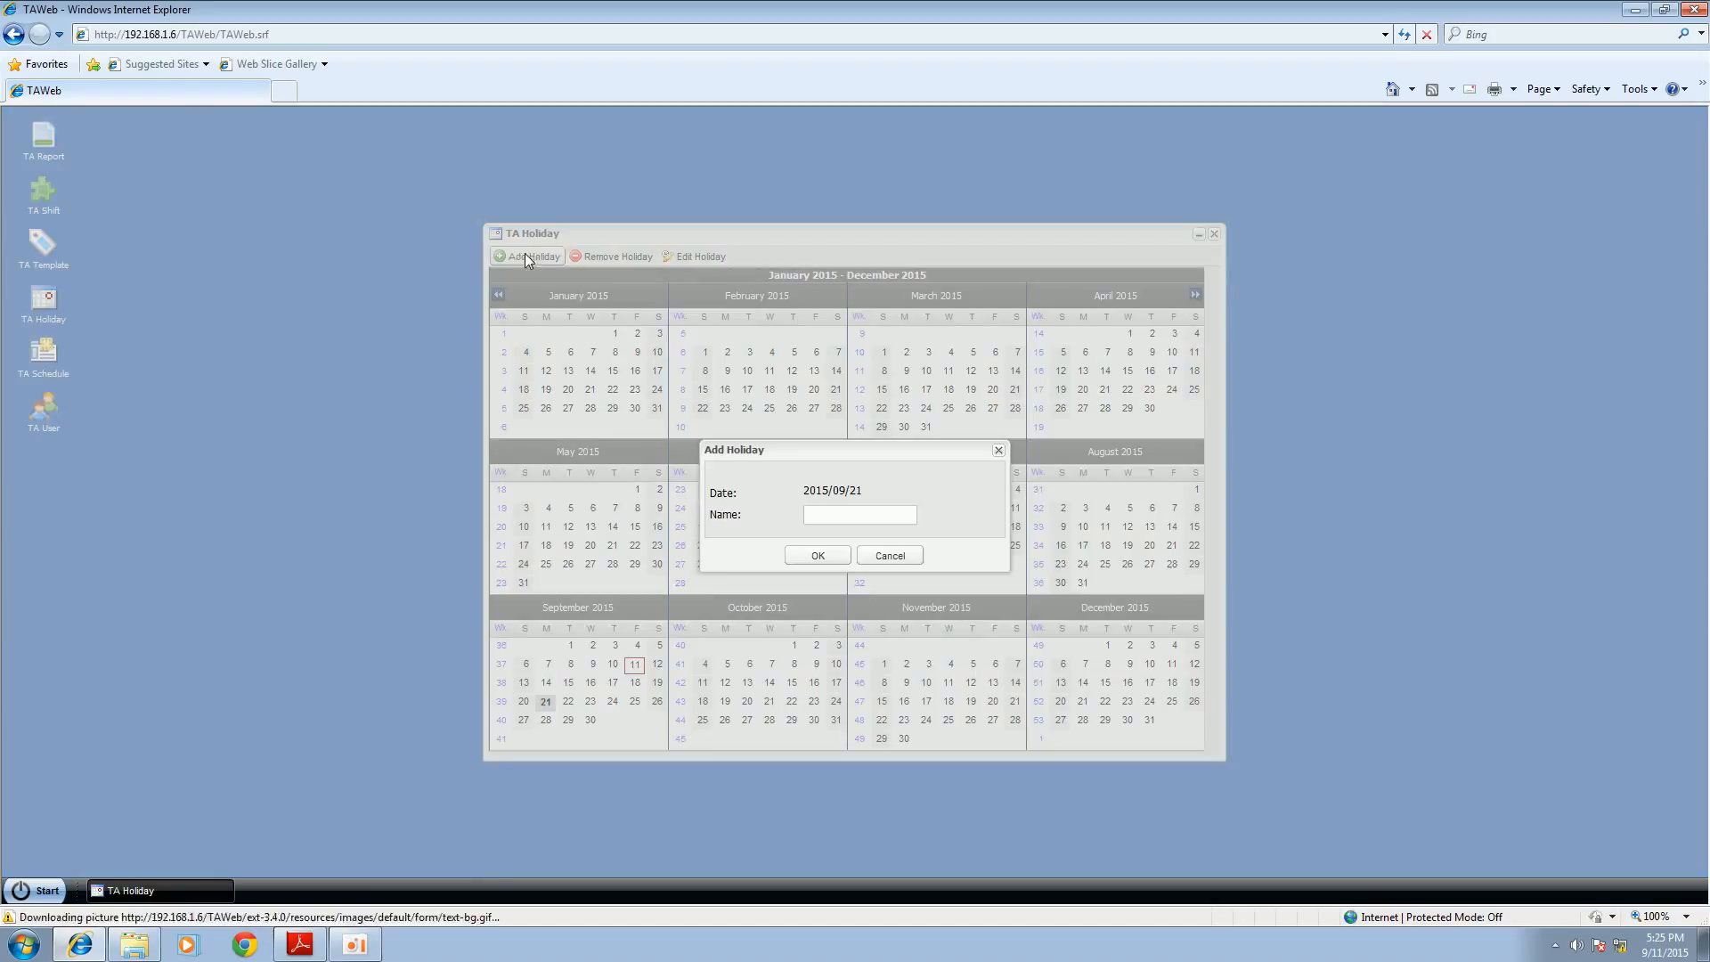
left_click(859, 513)
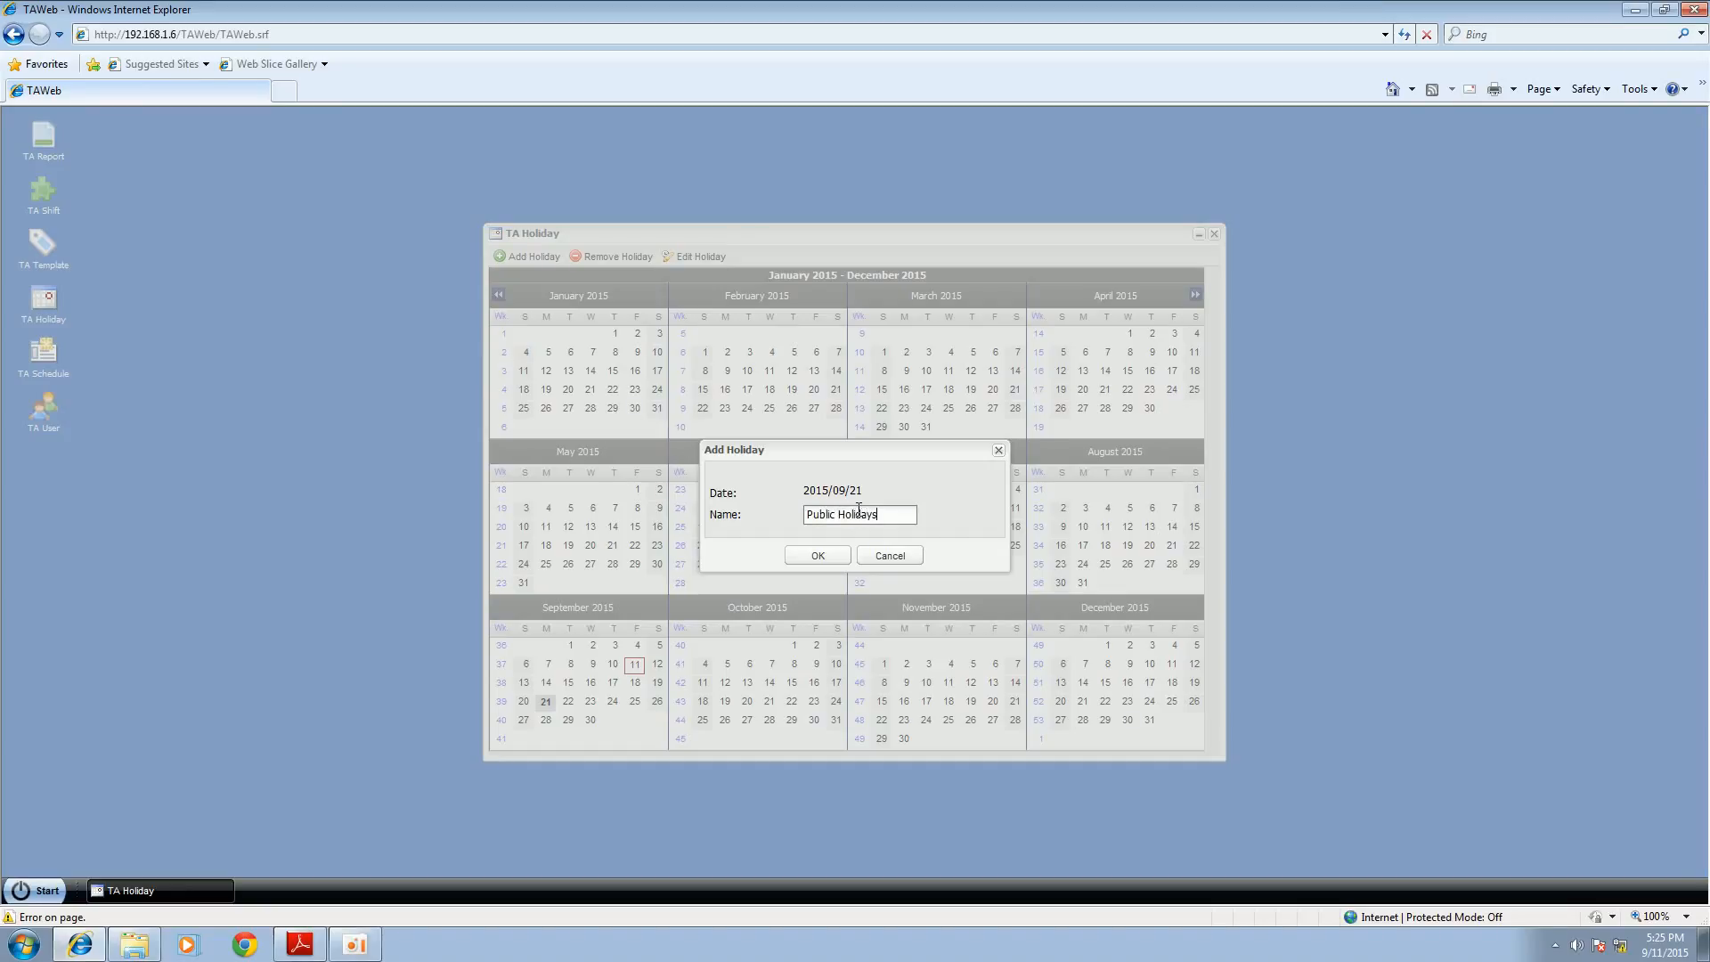
left_click(815, 556)
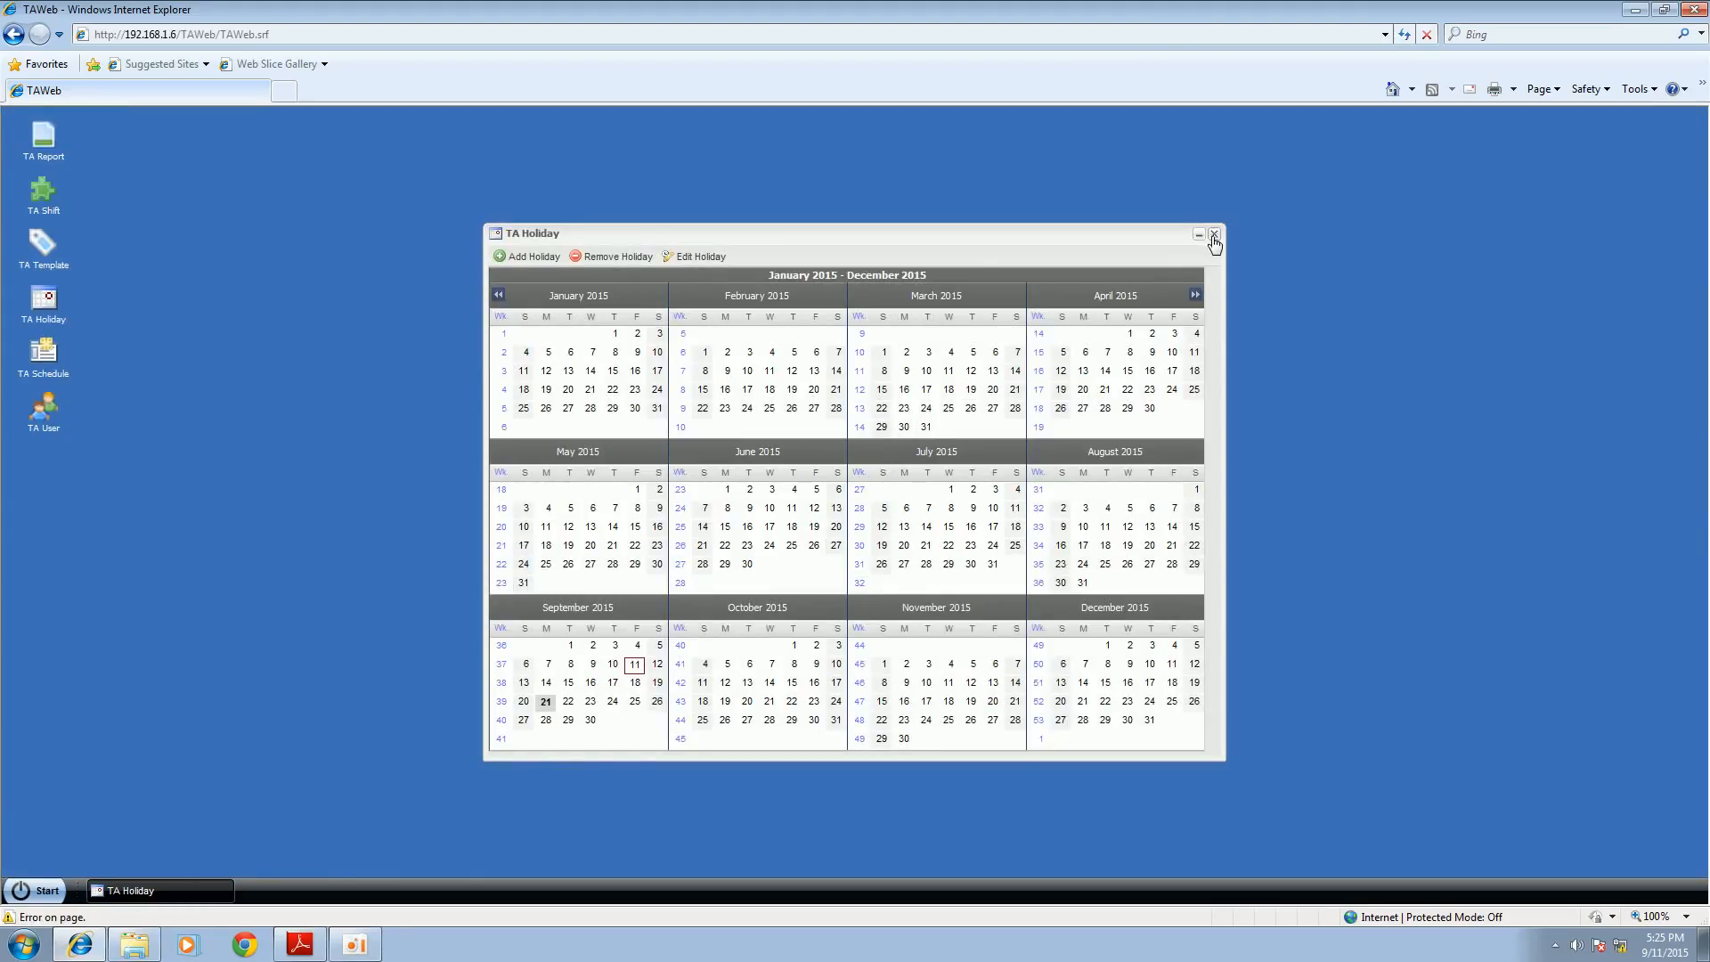
left_click(1213, 236)
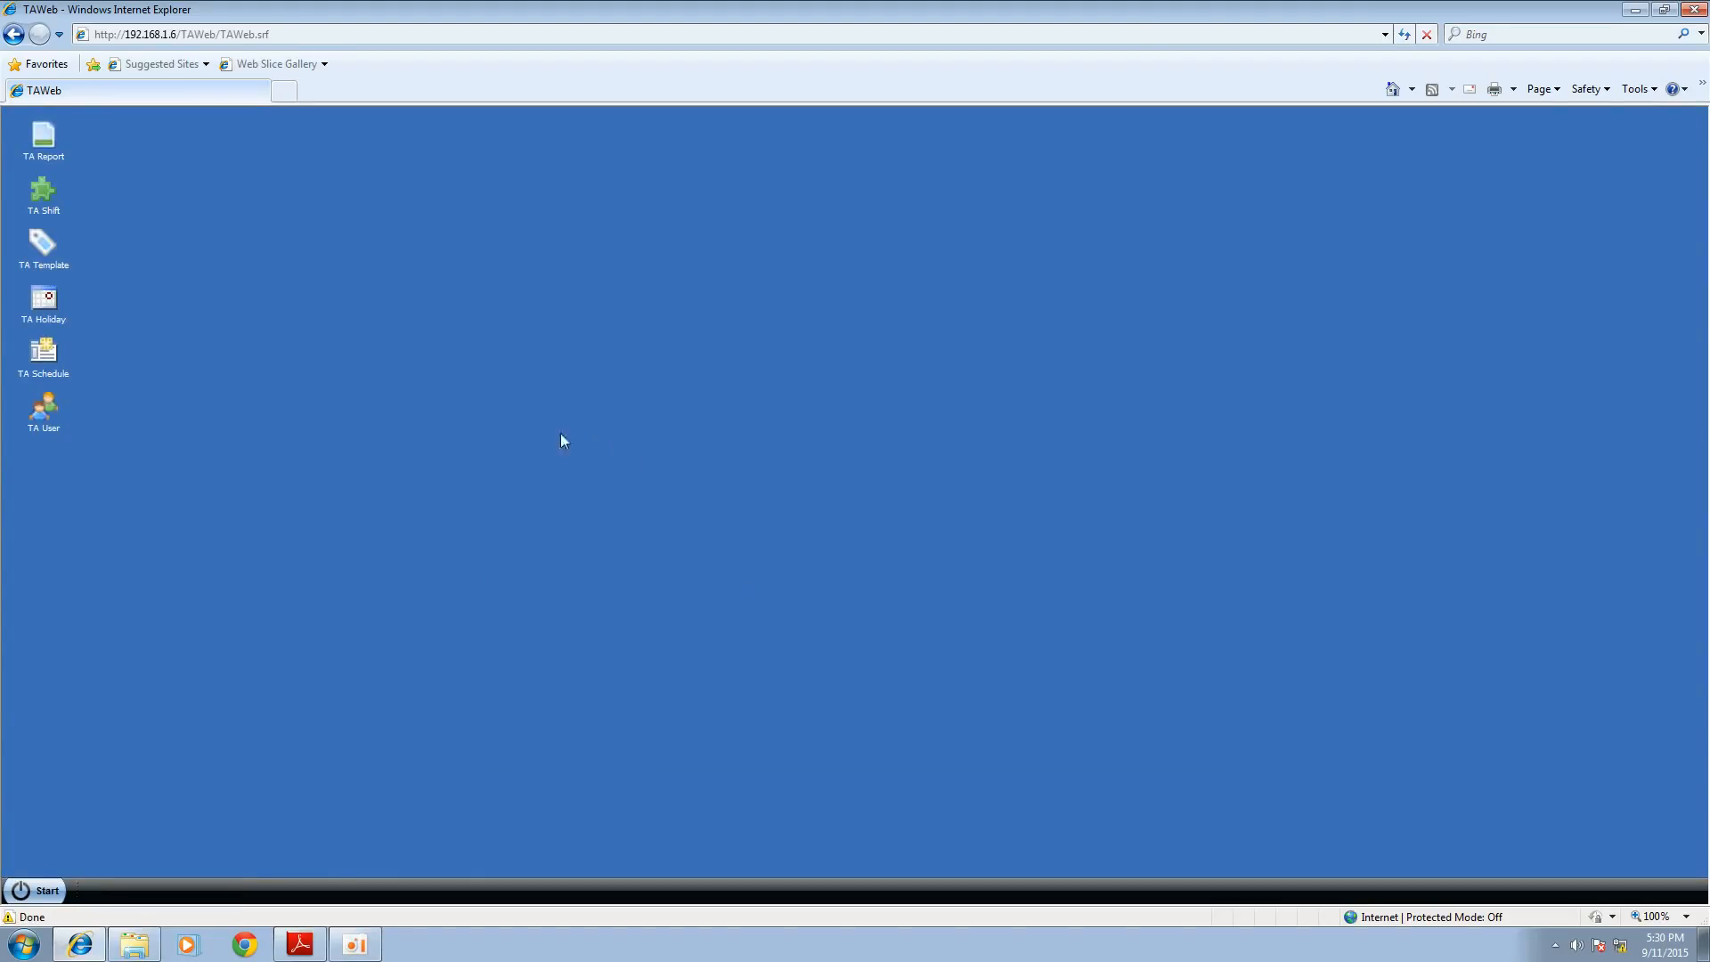
Step: Assign the FAE template to the FAE group in the TA schedule, using template day 1 on start date 2015/09/06
left_click(55, 378)
left_click(432, 474)
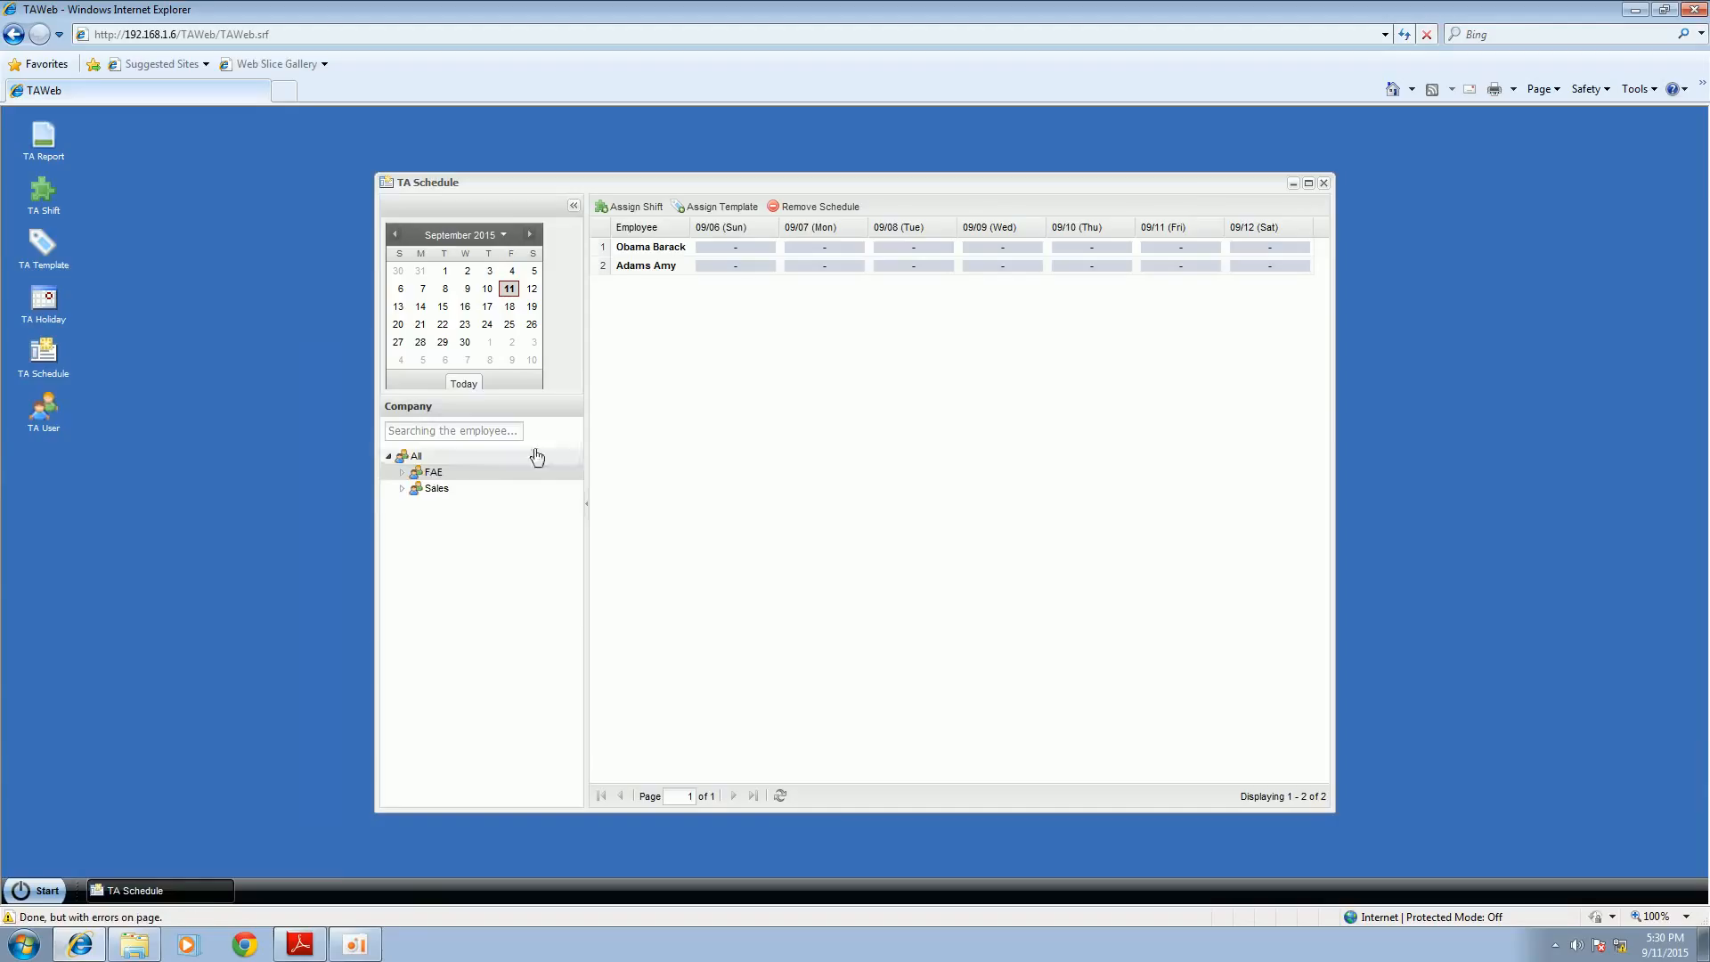
left_click(710, 208)
left_click(1004, 397)
left_click(923, 436)
left_click(1005, 420)
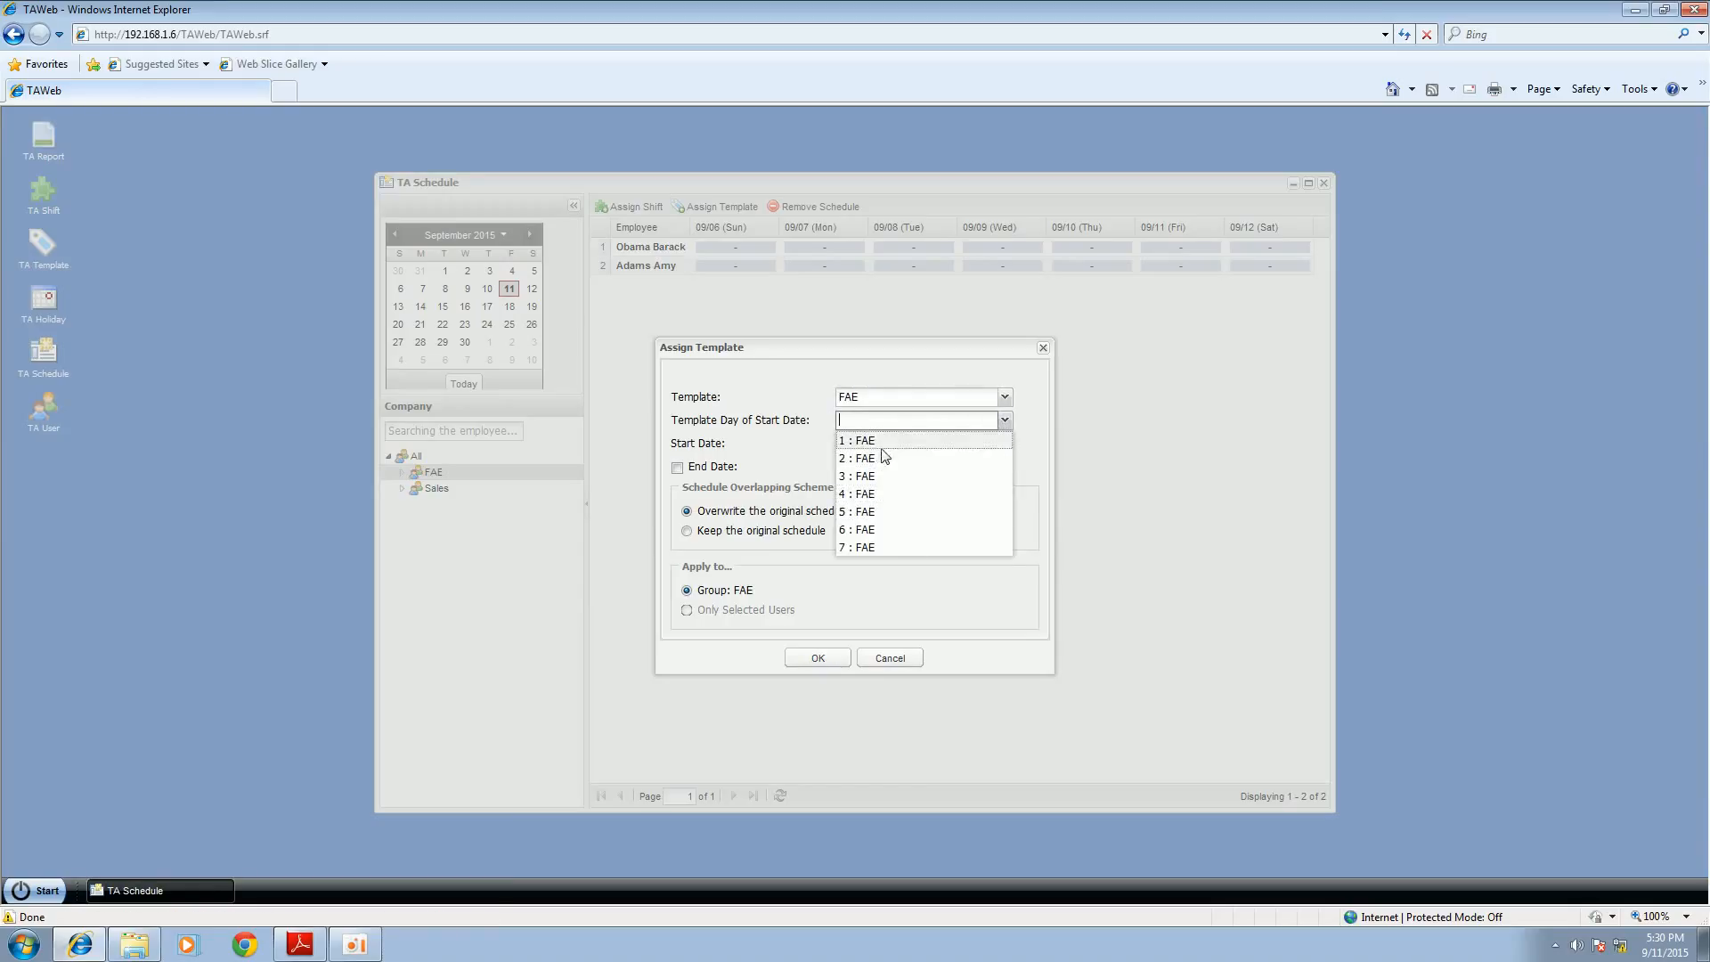
left_click(858, 440)
left_click(1004, 444)
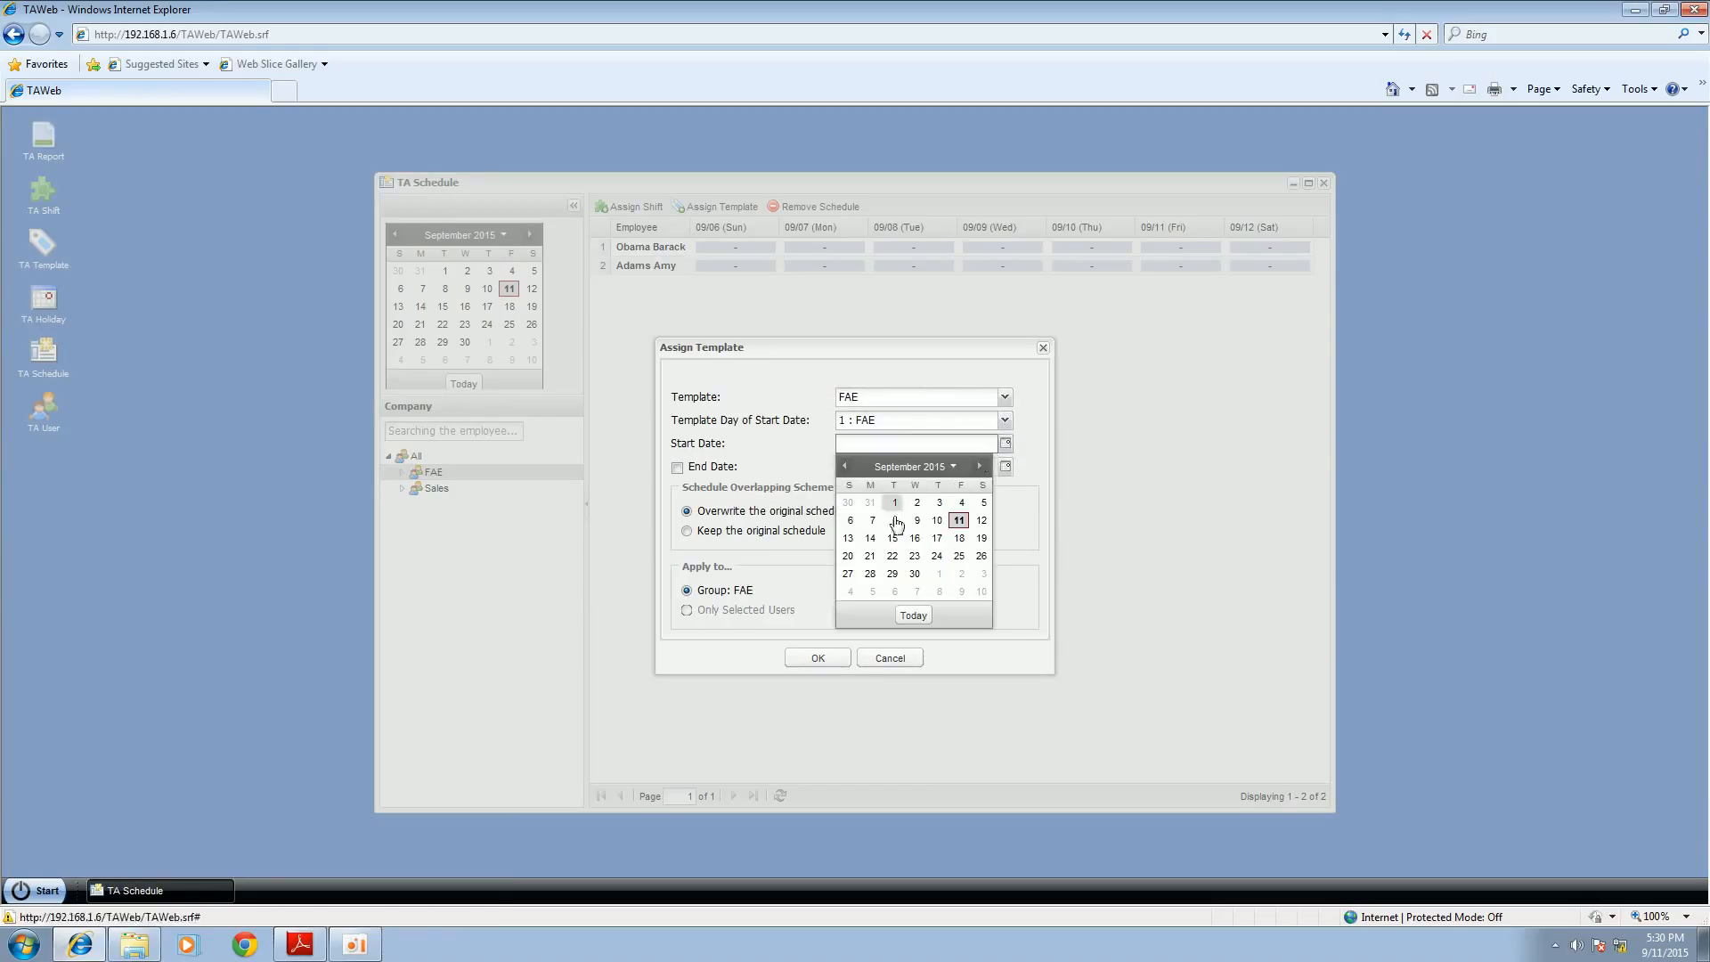
left_click(851, 521)
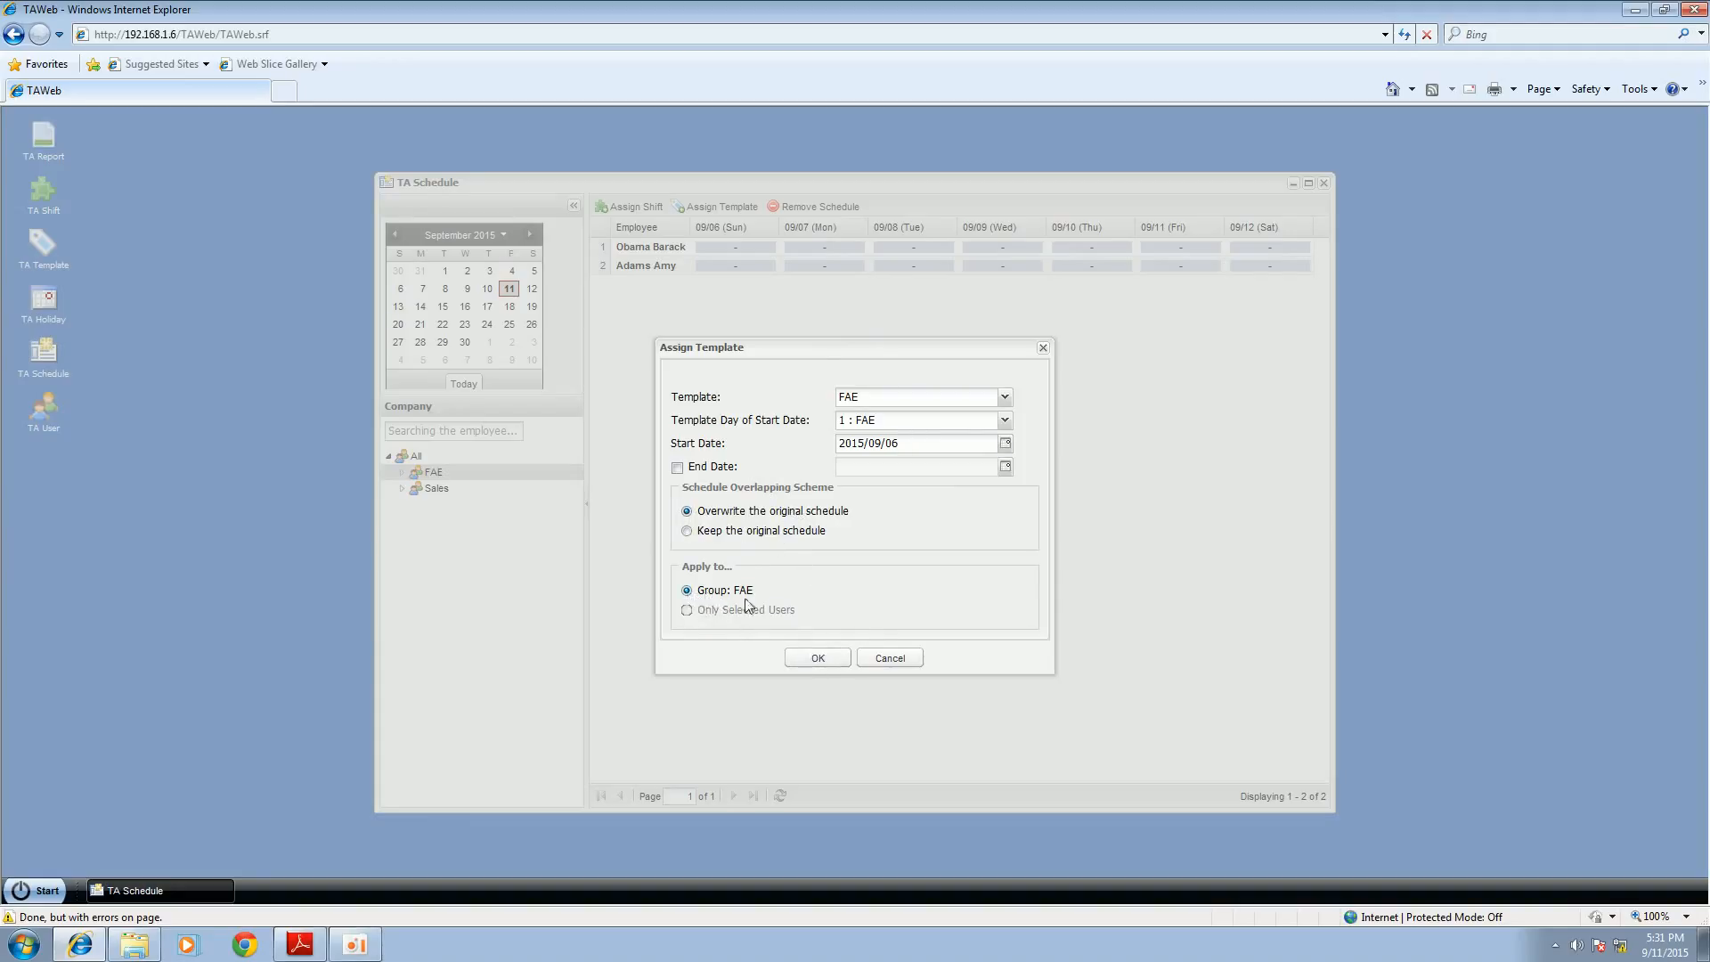
left_click(817, 661)
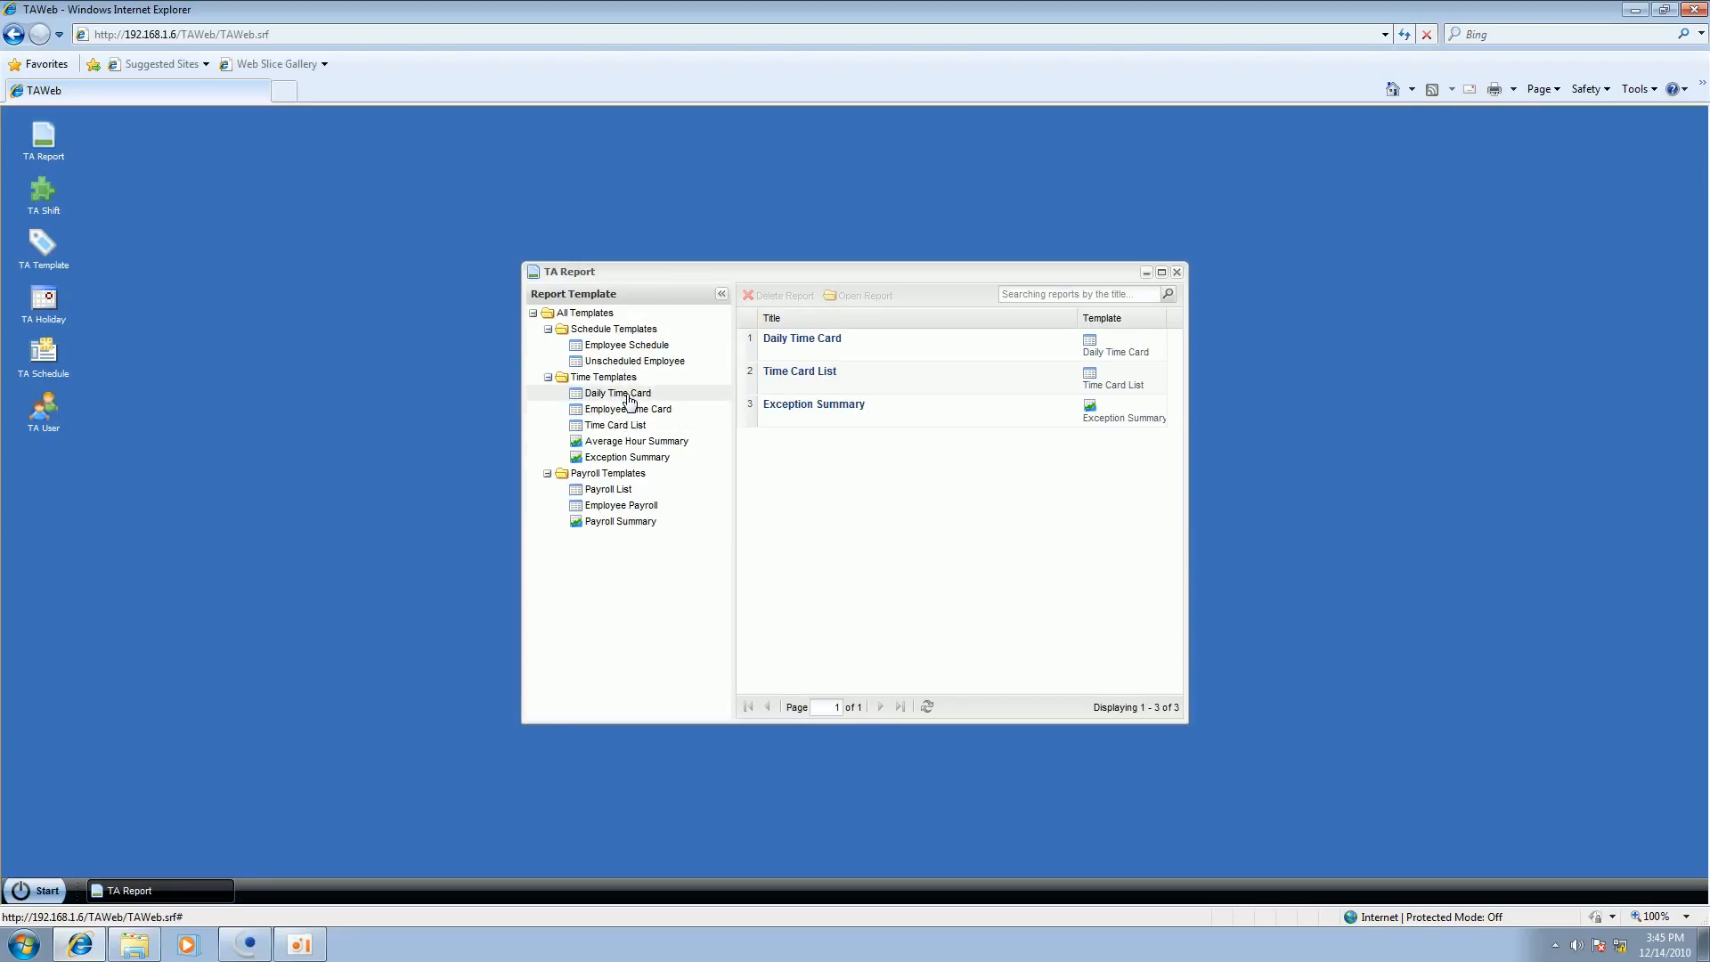
Step: Create a Daily Time Card report dated 2010/12/14 for the All organization and run it
double_click(629, 400)
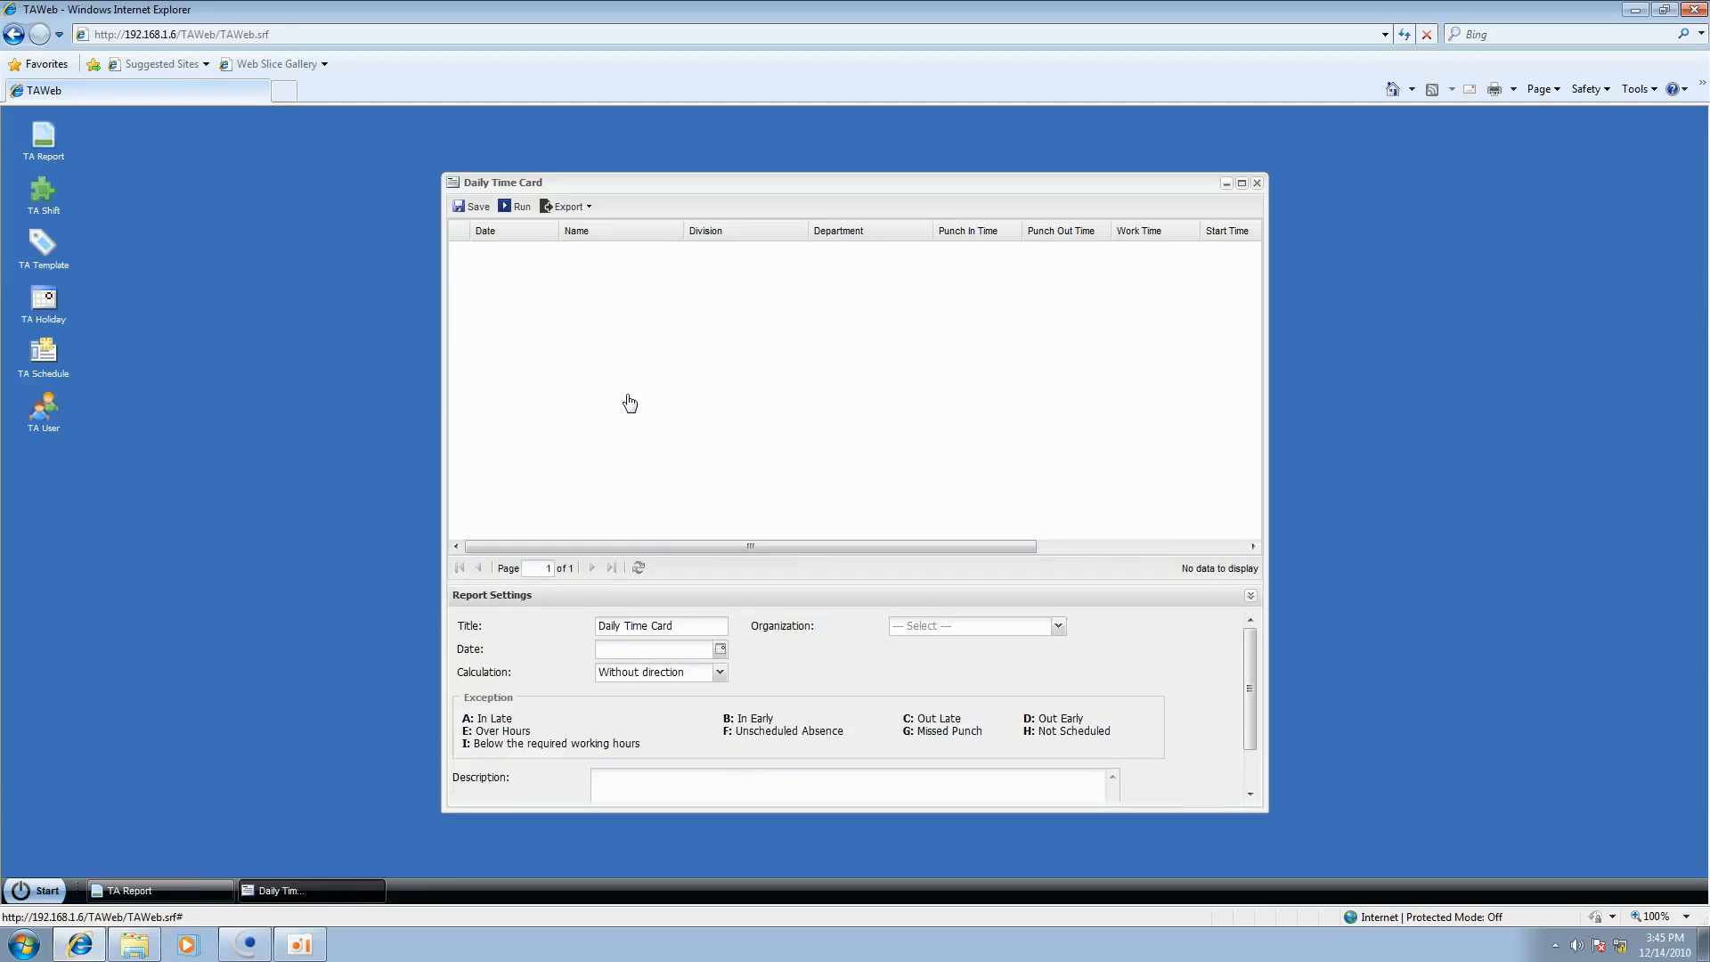
left_click(721, 650)
left_click(667, 741)
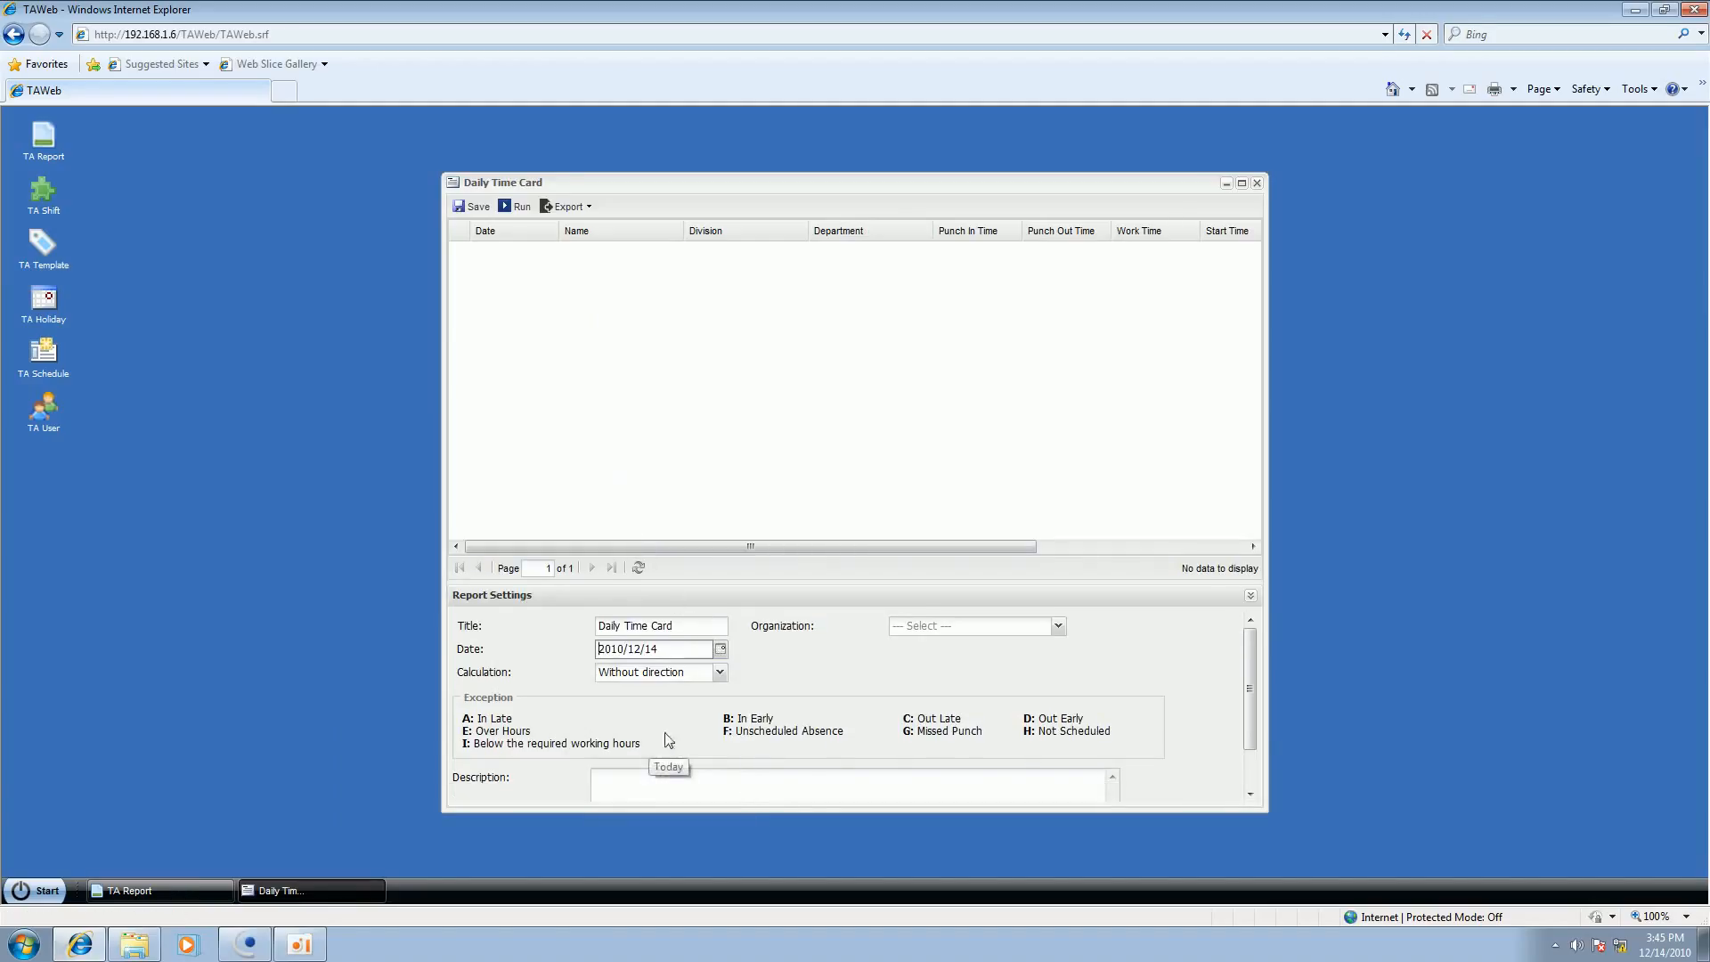
left_click(949, 627)
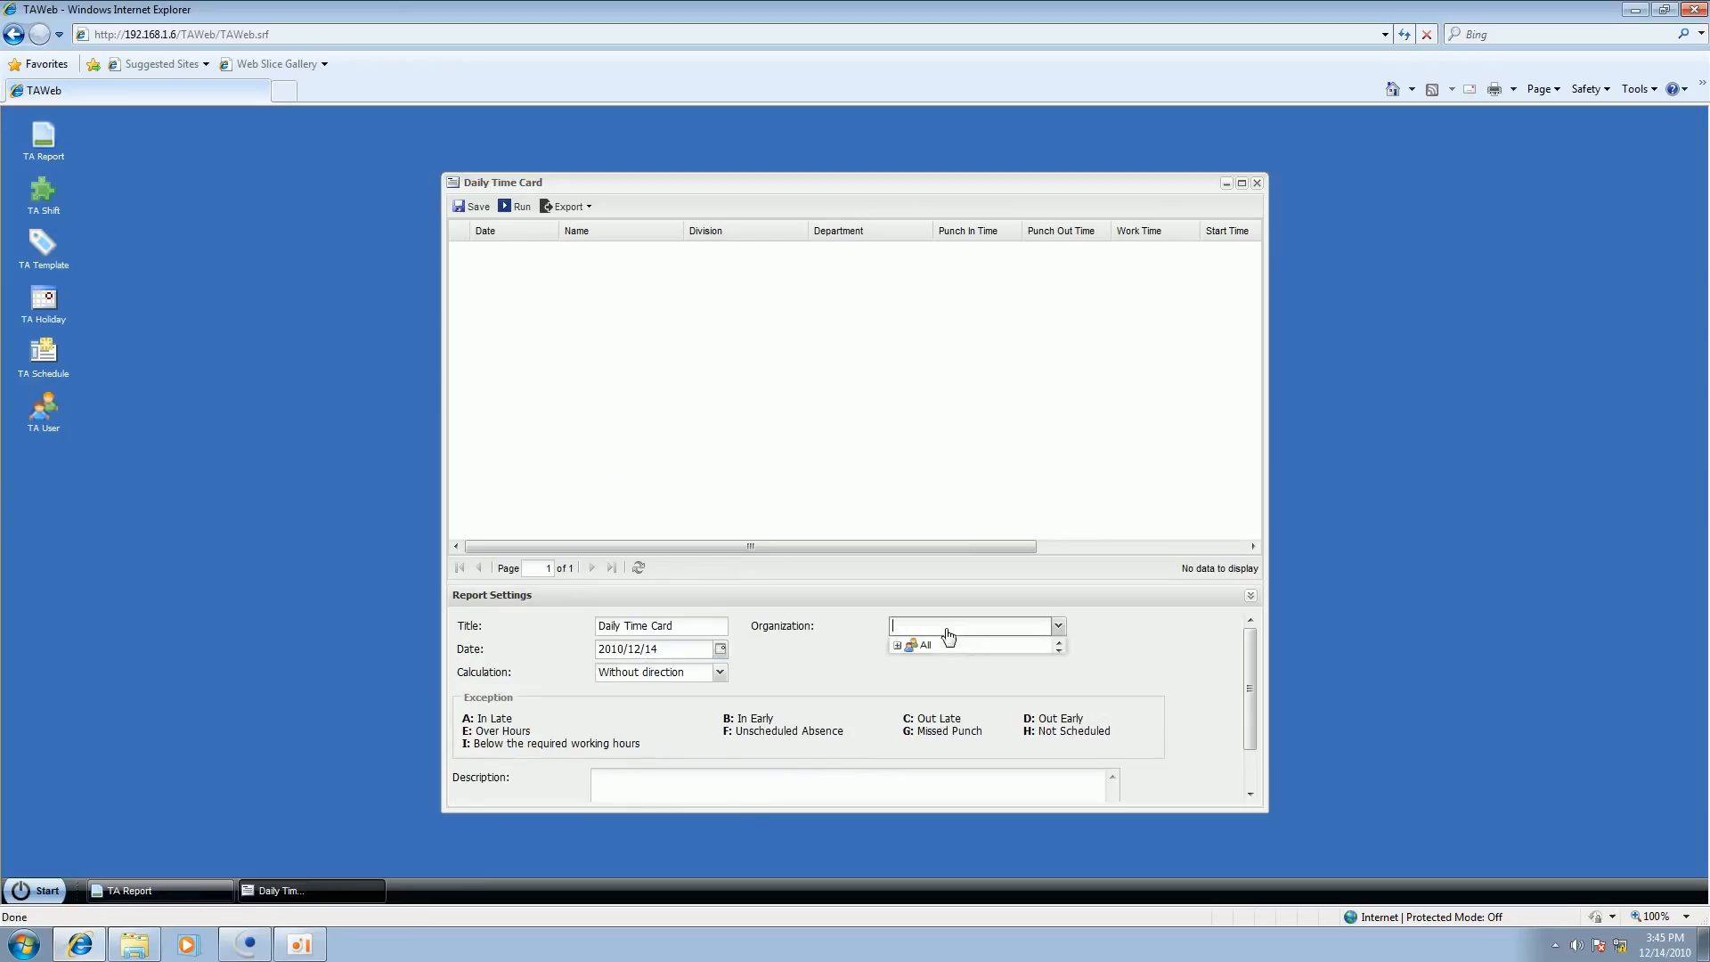
left_click(898, 646)
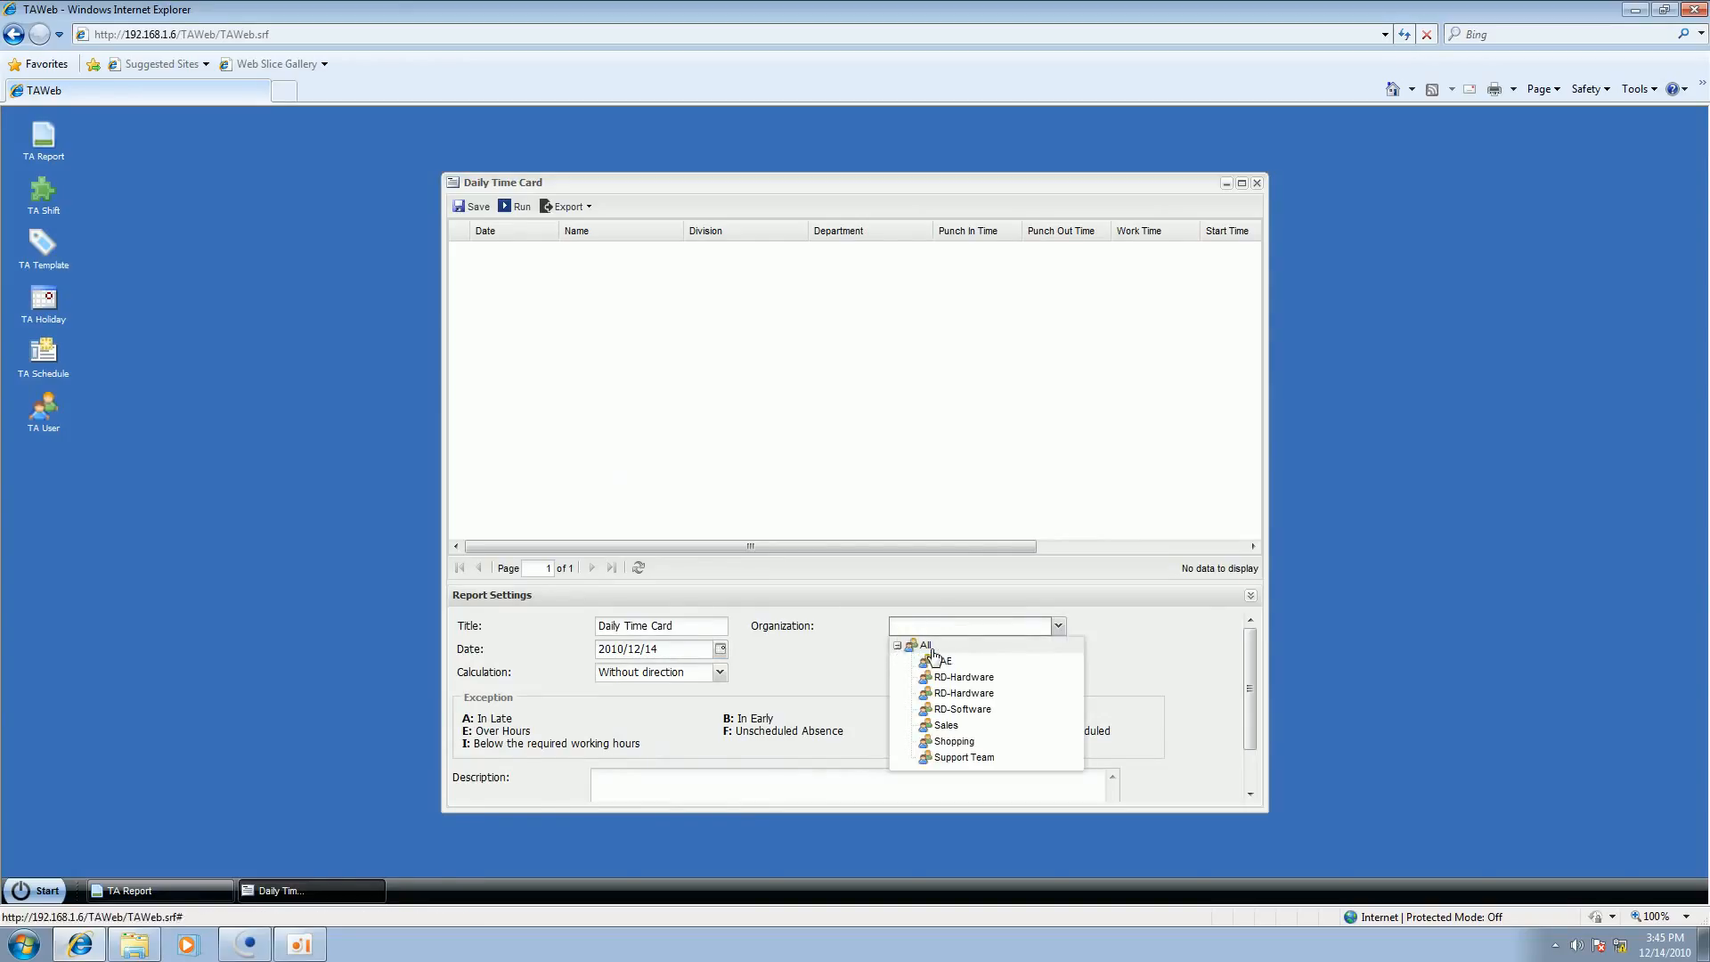
left_click(926, 646)
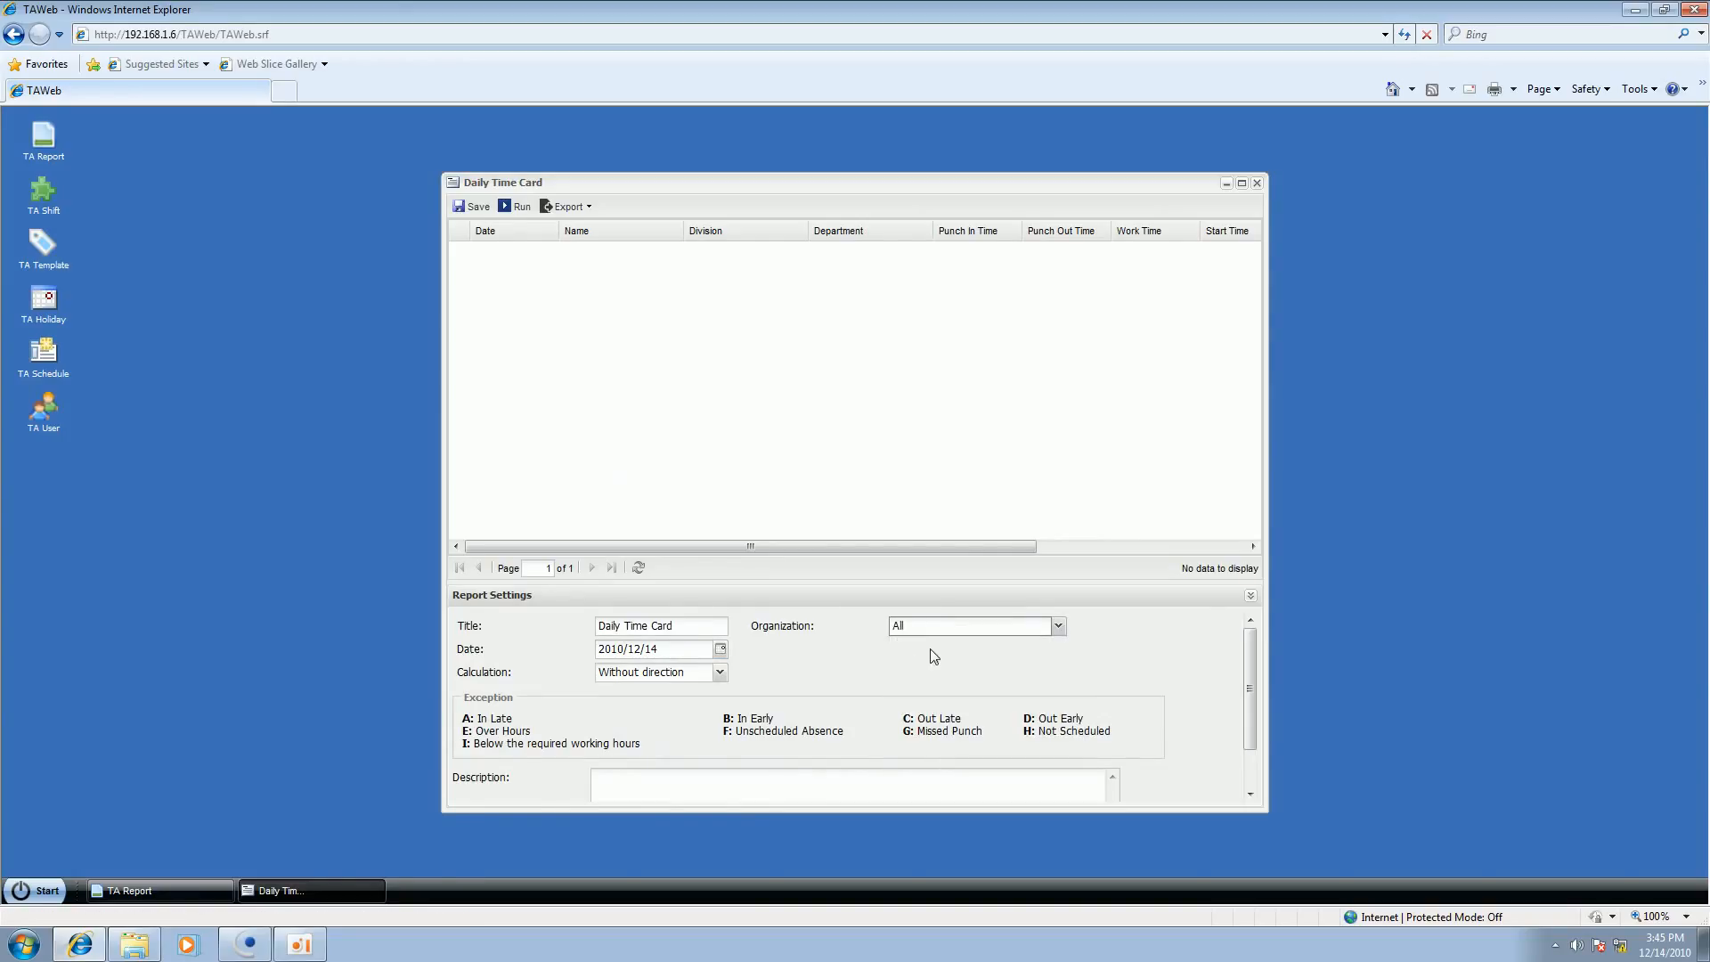
left_click(512, 206)
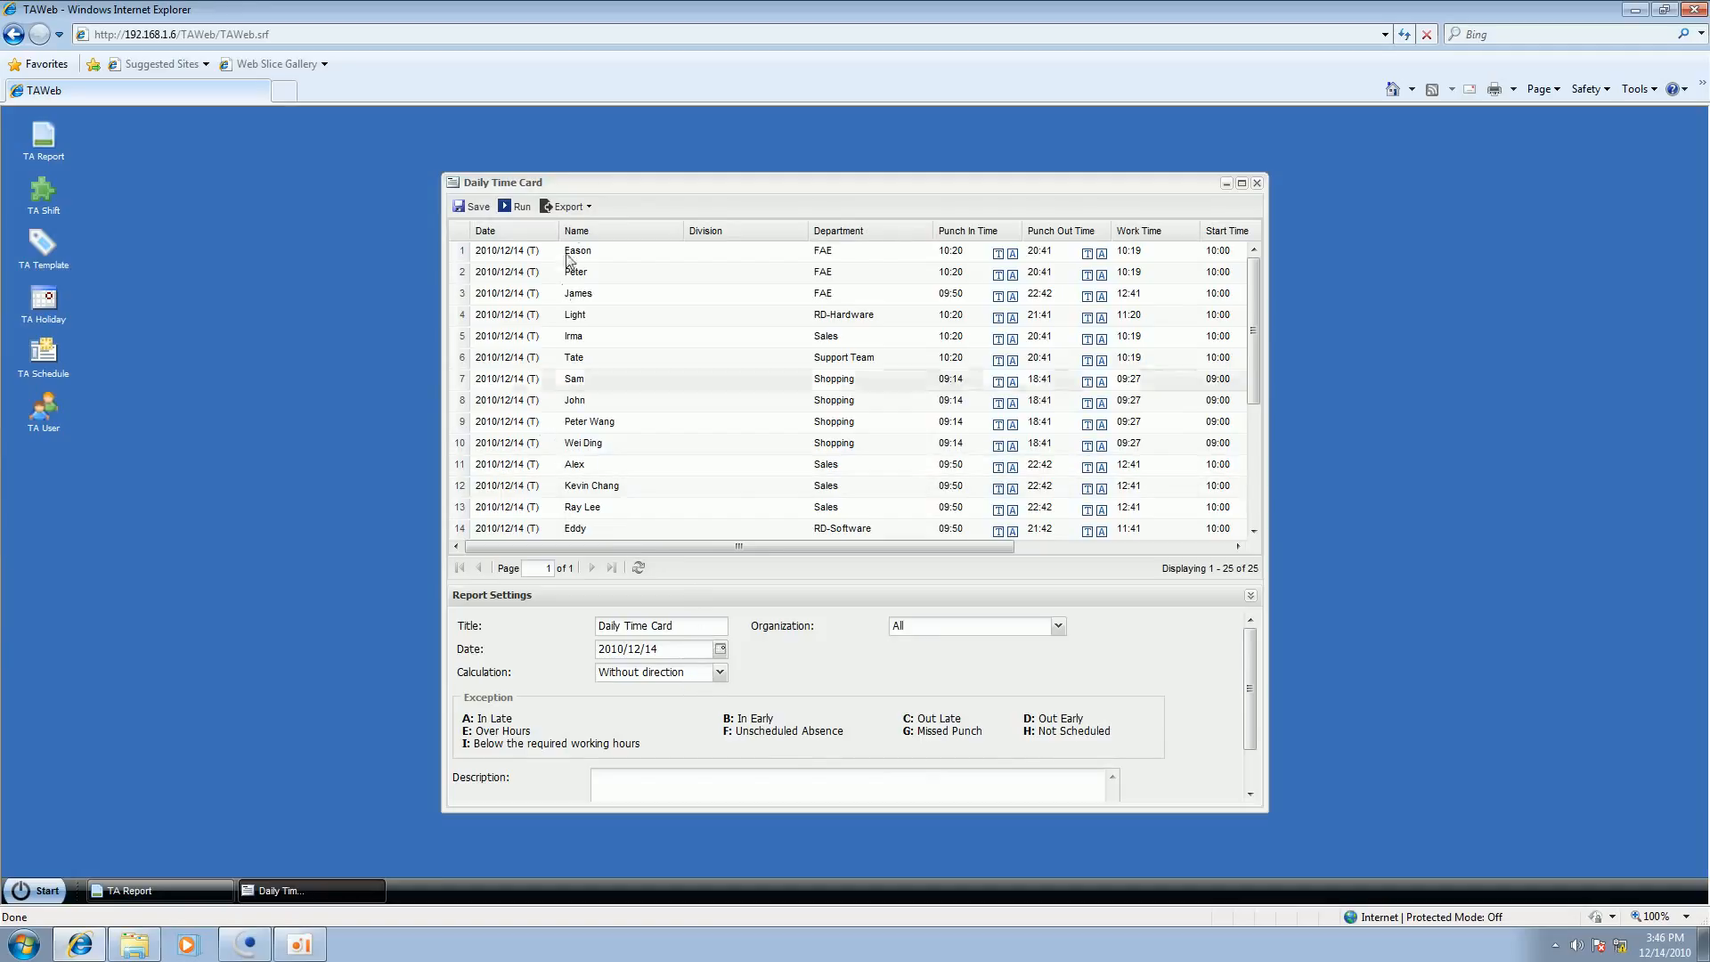
Step: View the export formats of the Daily Time Card report, including the PDF options, and close the report
left_click(580, 208)
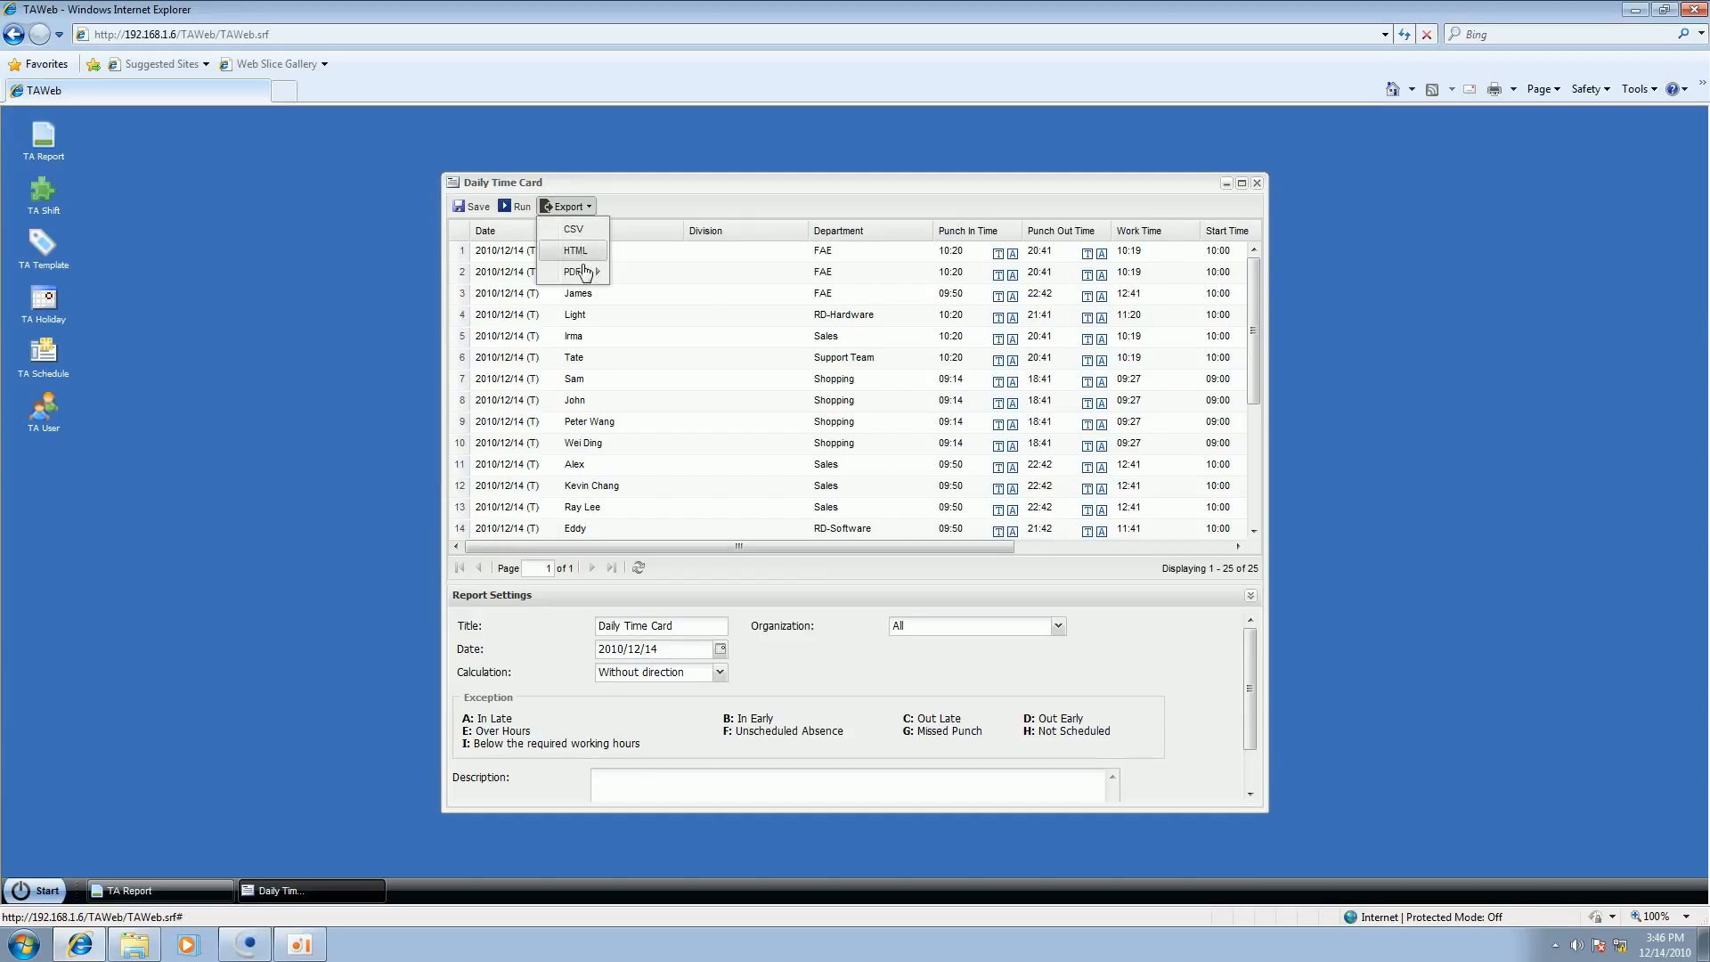
mouse_move(580, 269)
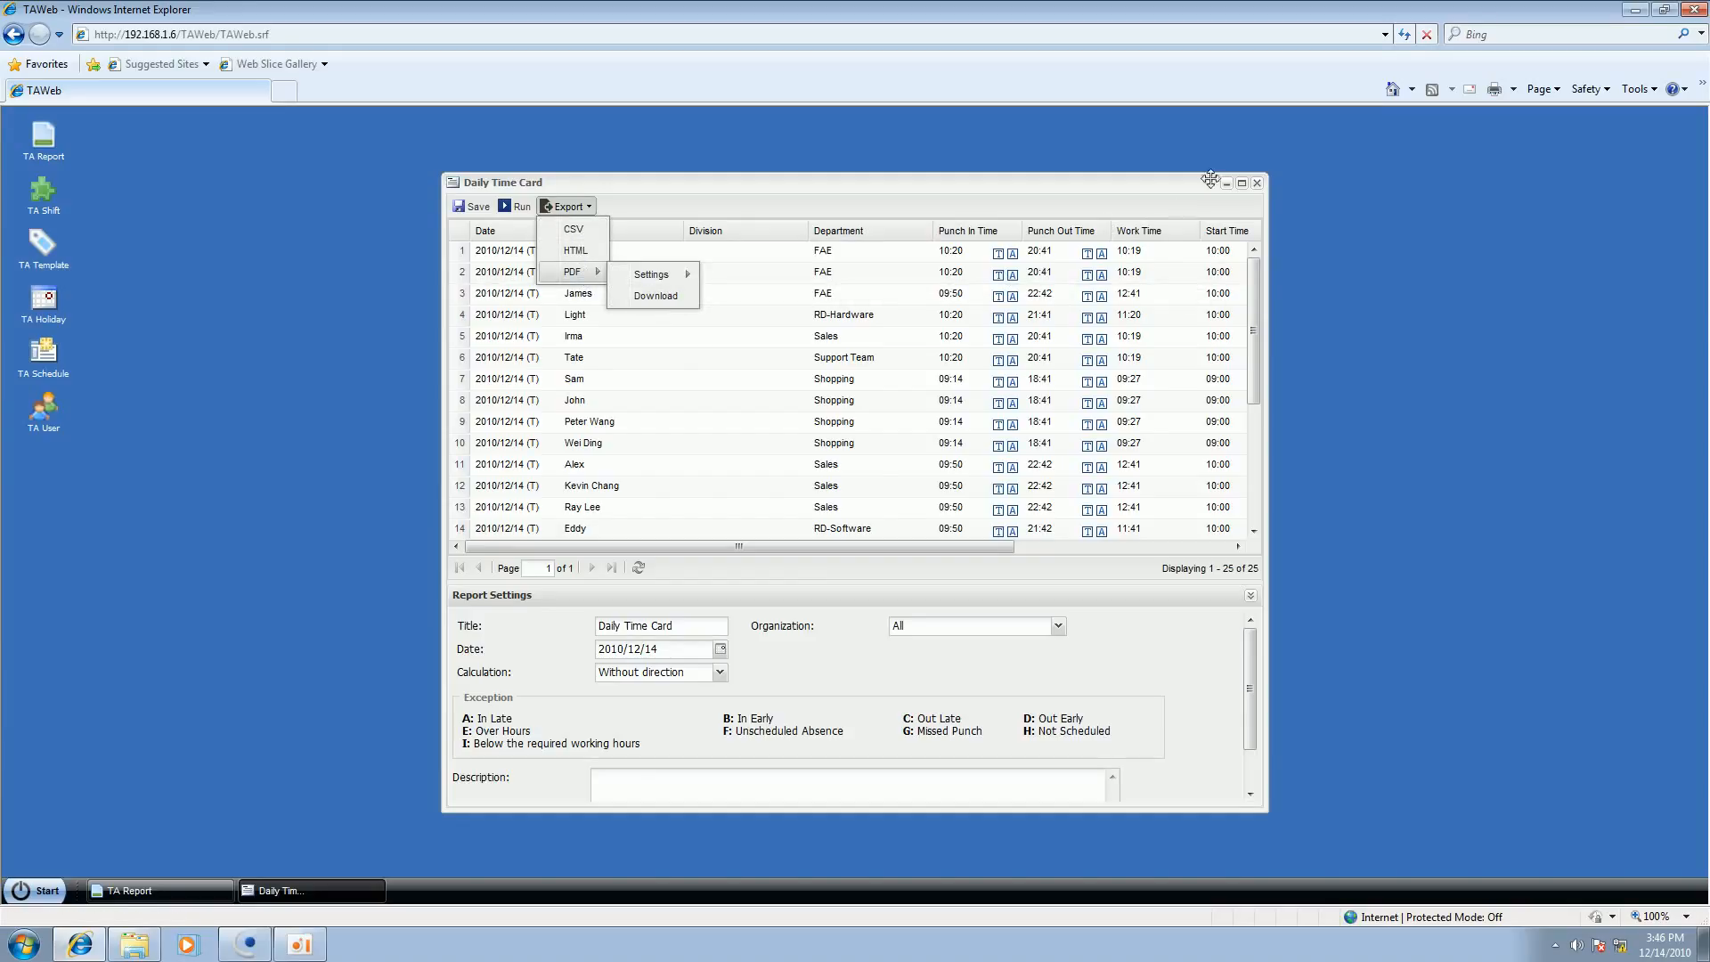
left_click(1253, 184)
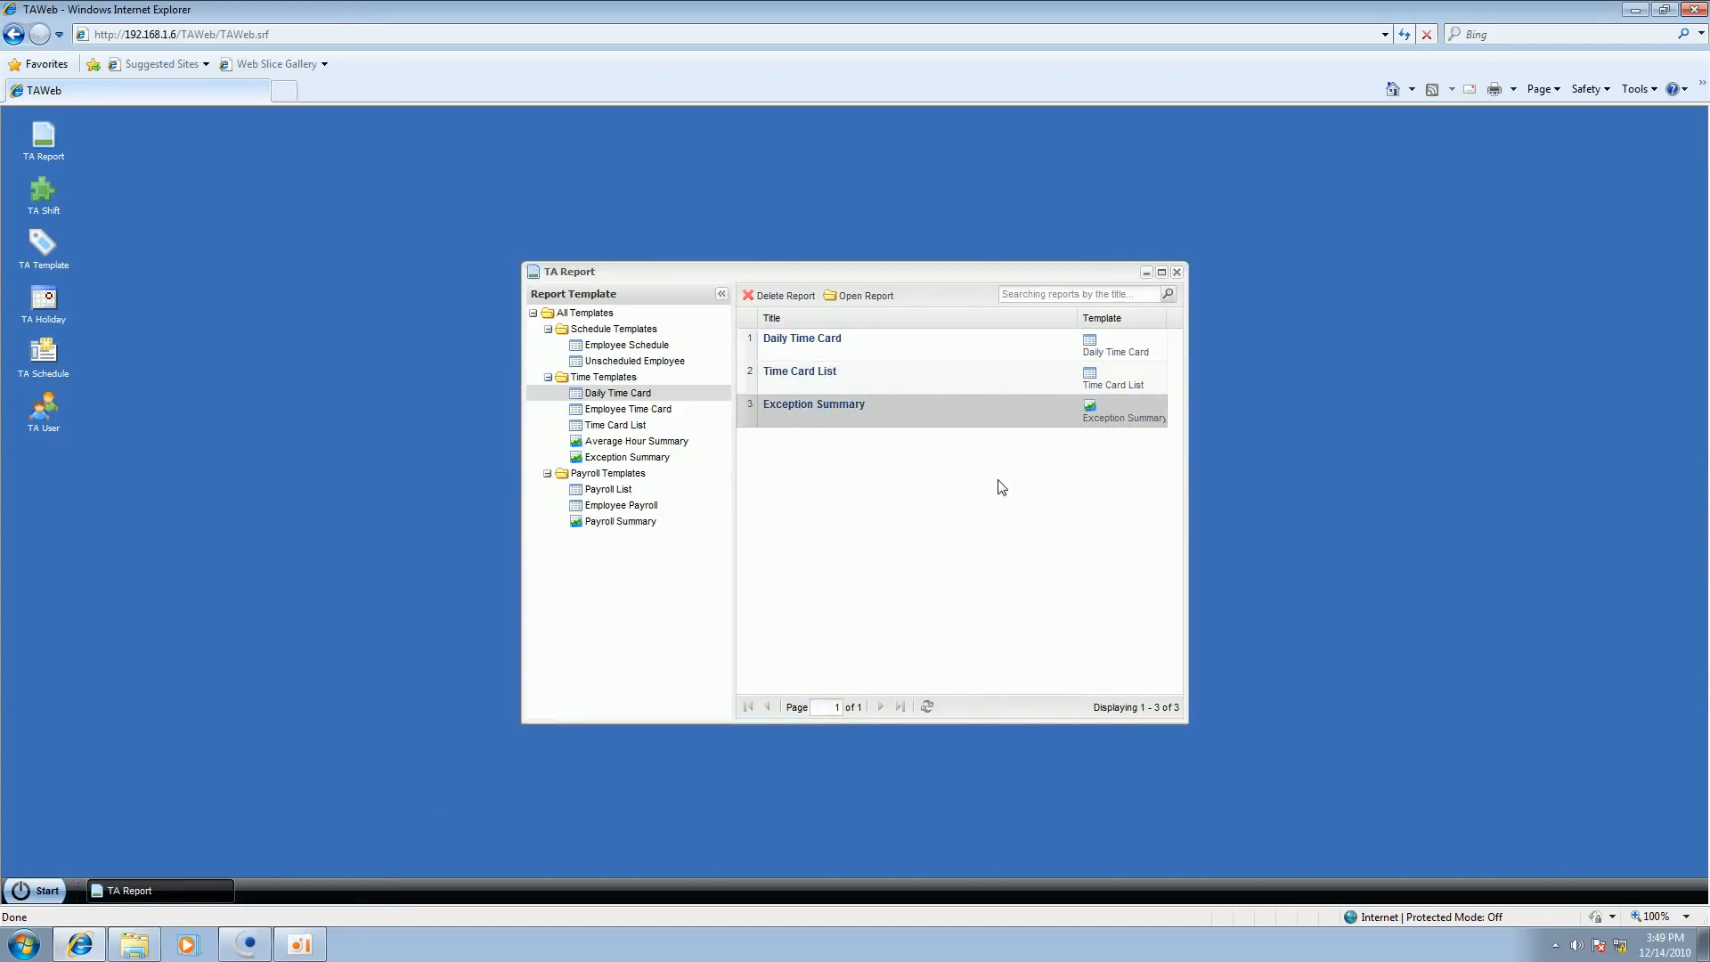
Step: Open the saved Daily Time Card report from the report list to review it, and close it
left_click(913, 339)
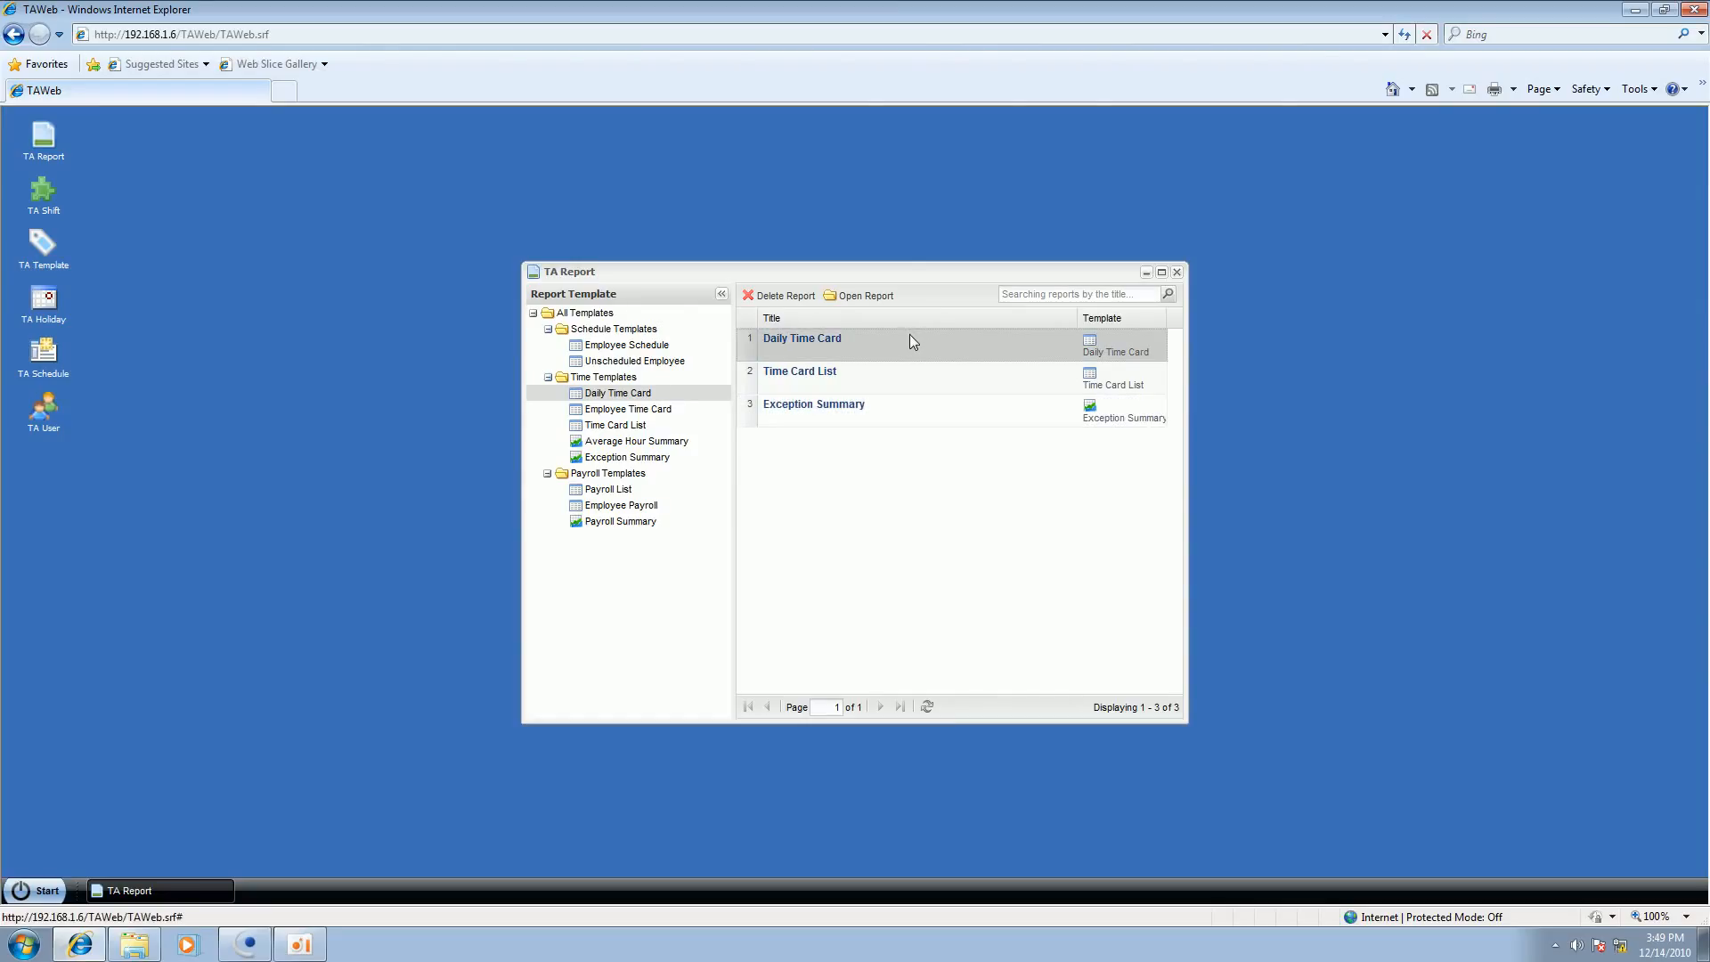
double_click(906, 341)
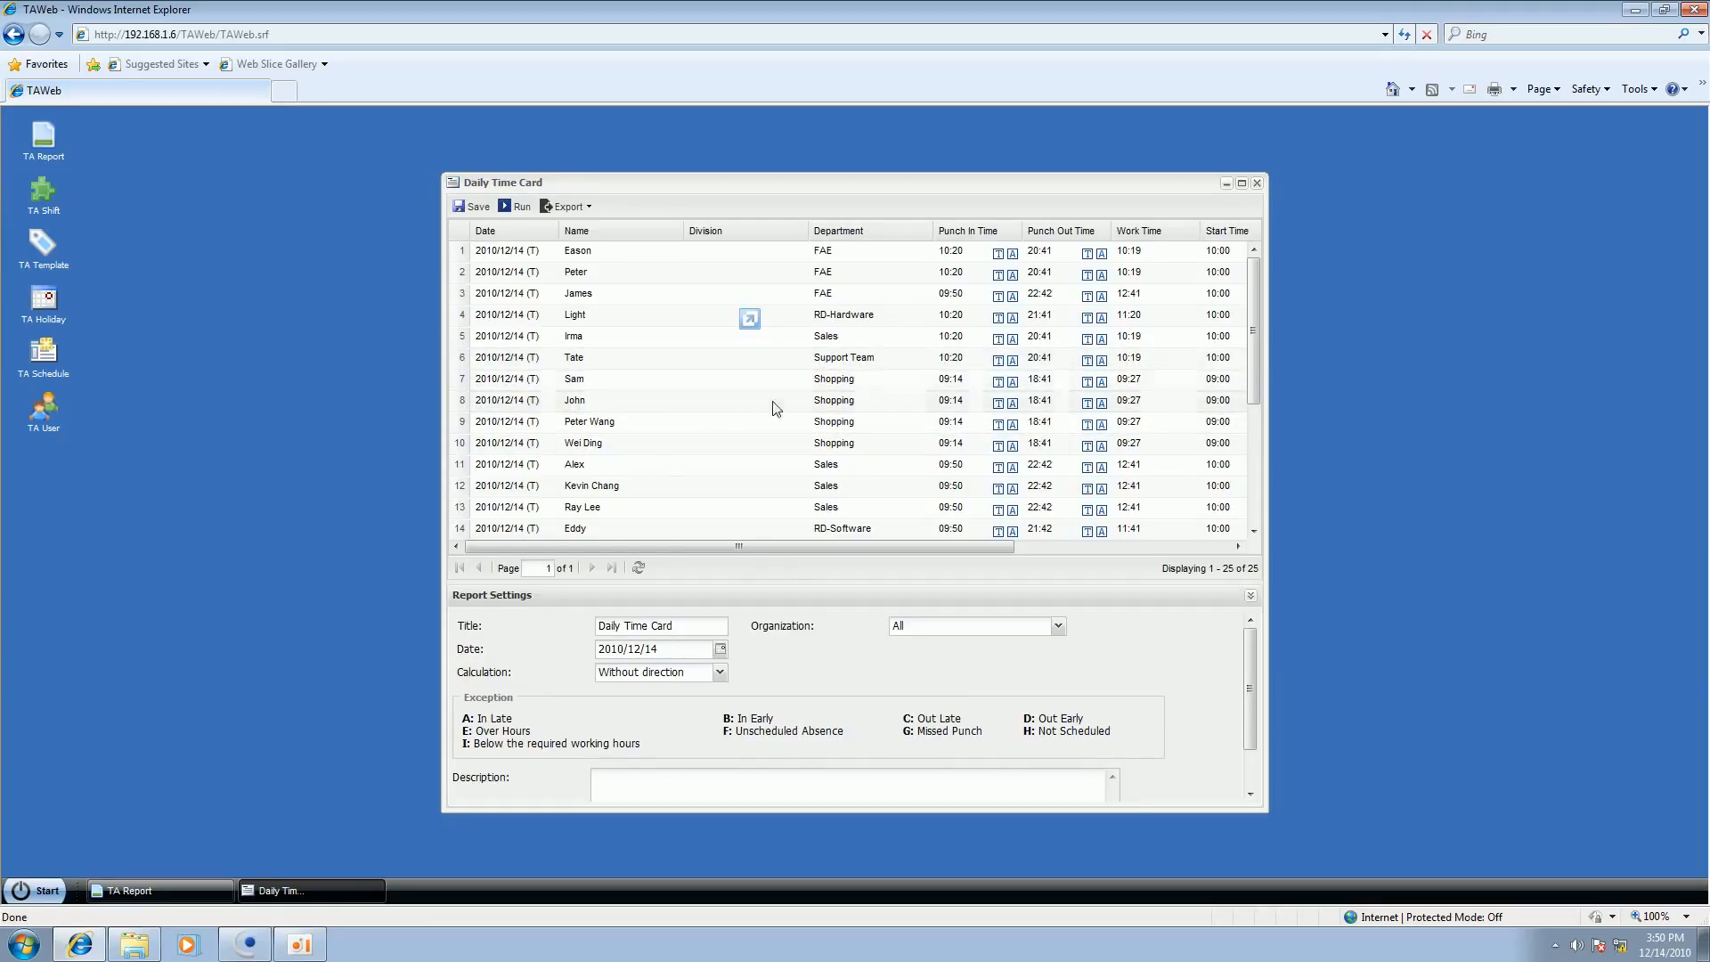
left_click(1257, 183)
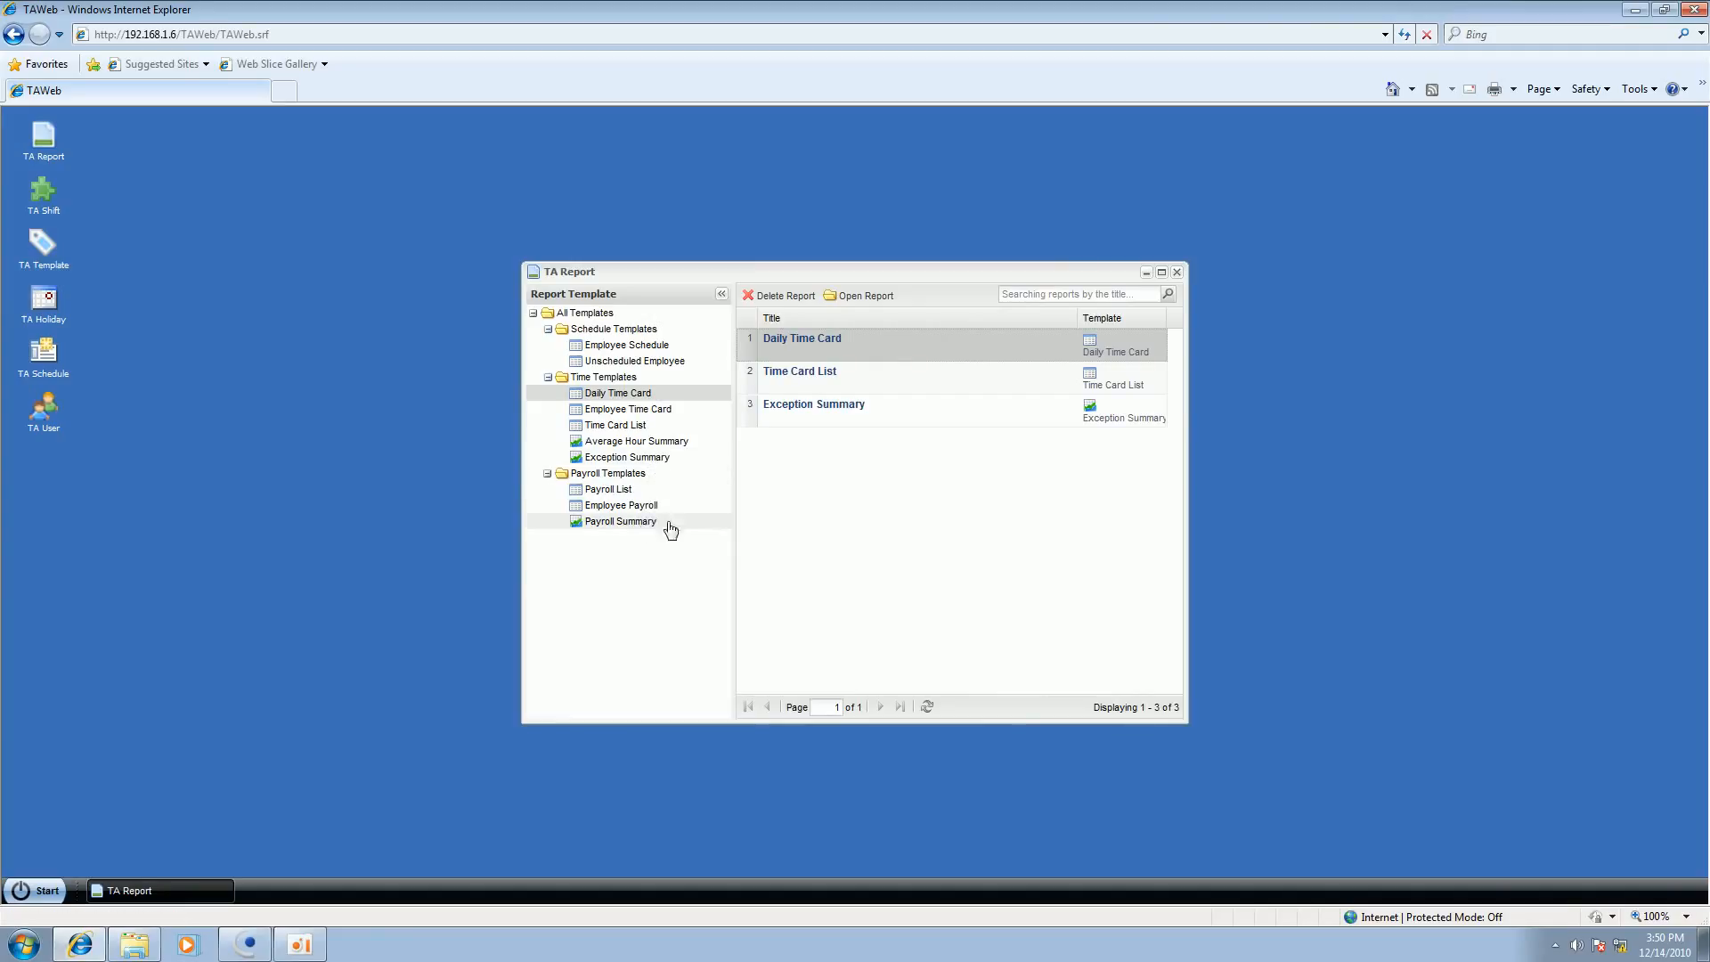
Step: Open the saved Exception Summary report, filter it by In Late (A) and run it
left_click(878, 422)
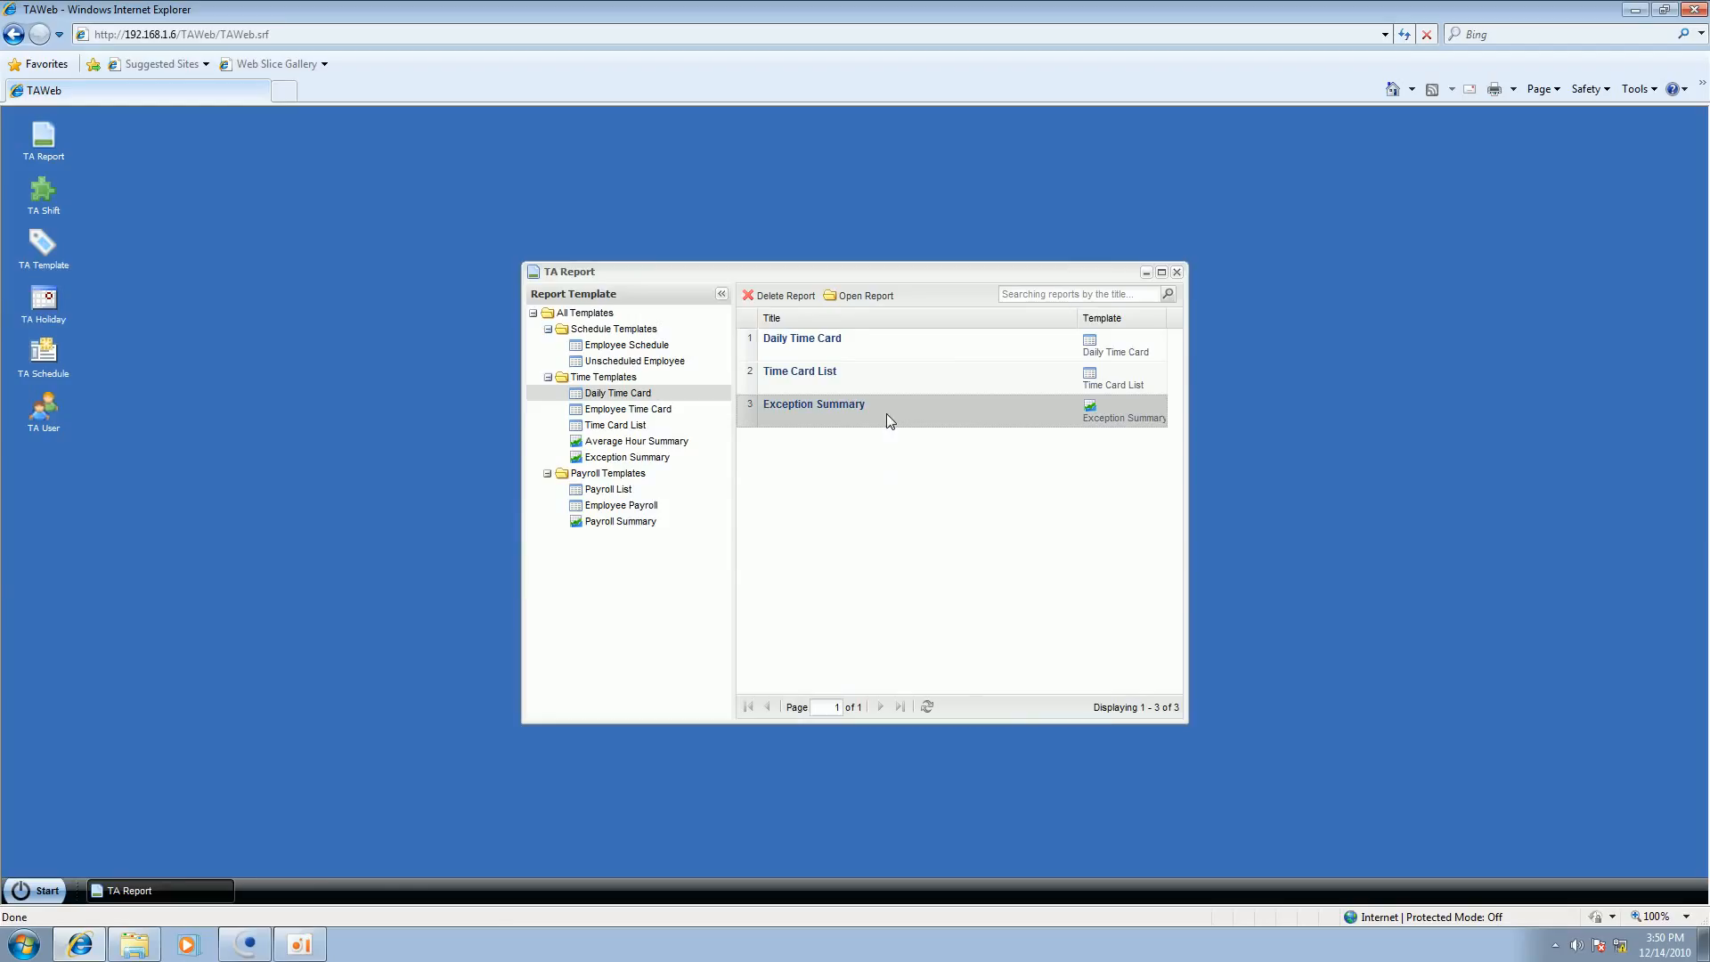
double_click(885, 409)
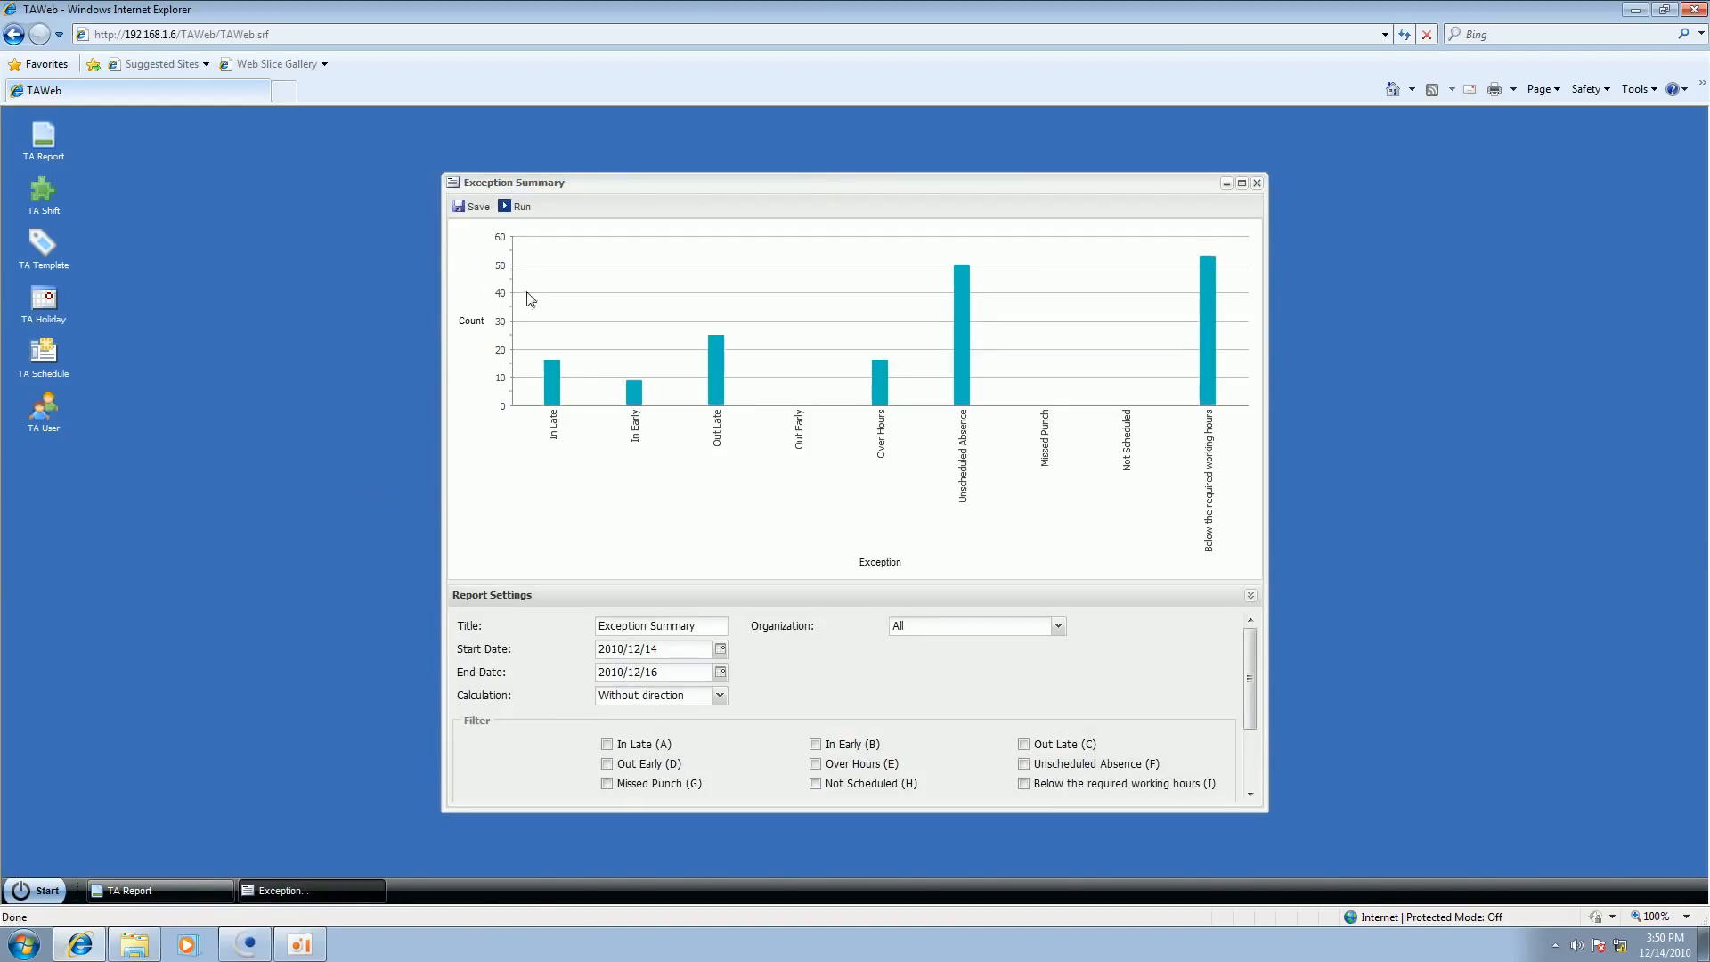
mouse_move(549, 391)
left_click(606, 745)
left_click(522, 208)
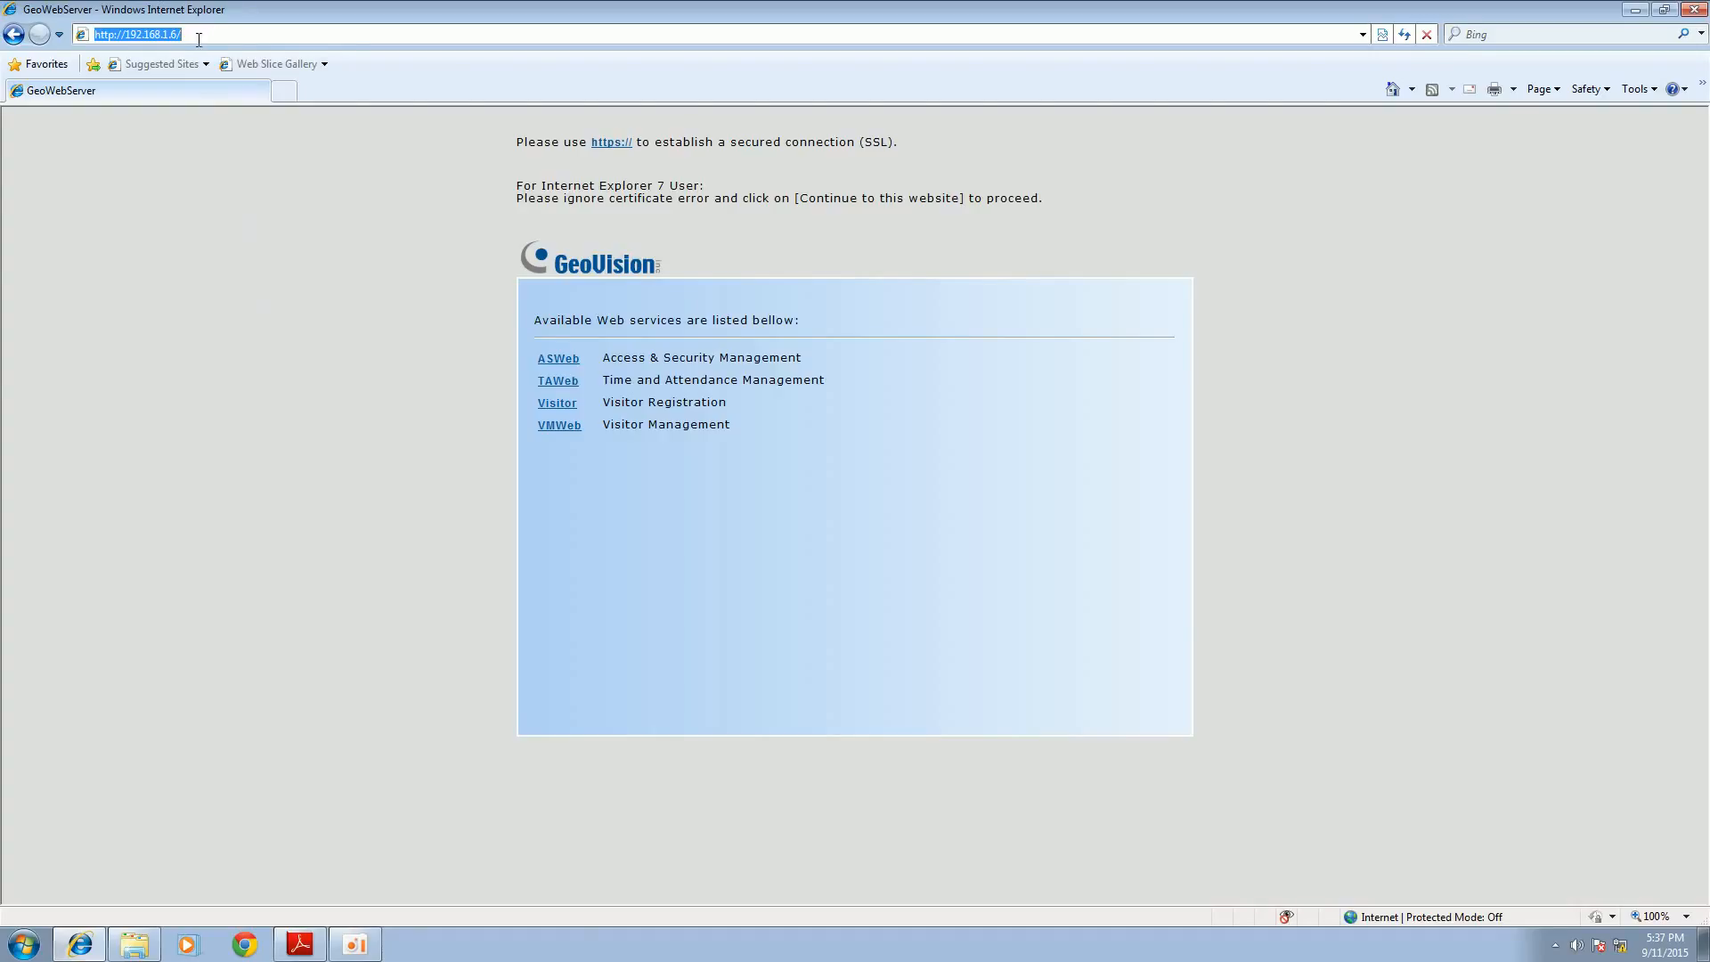
Step: Open the VMWeb visitor management service and log in by entering the account password
left_click(559, 426)
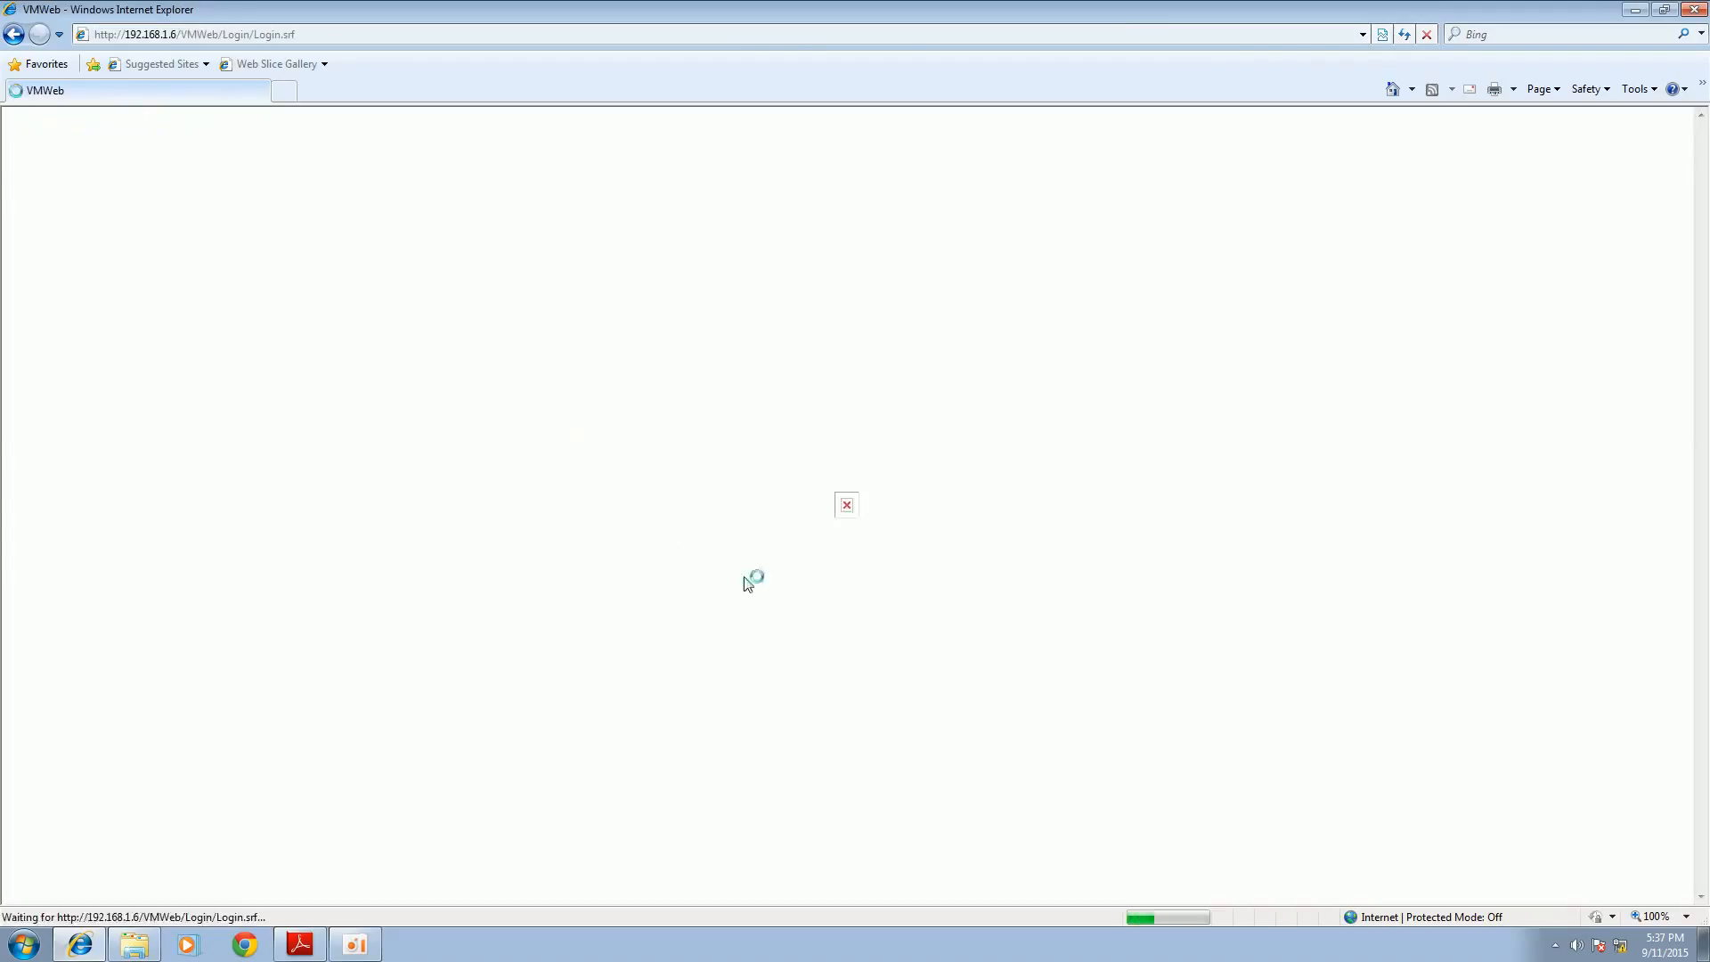
left_click(870, 525)
type("1")
left_click(855, 567)
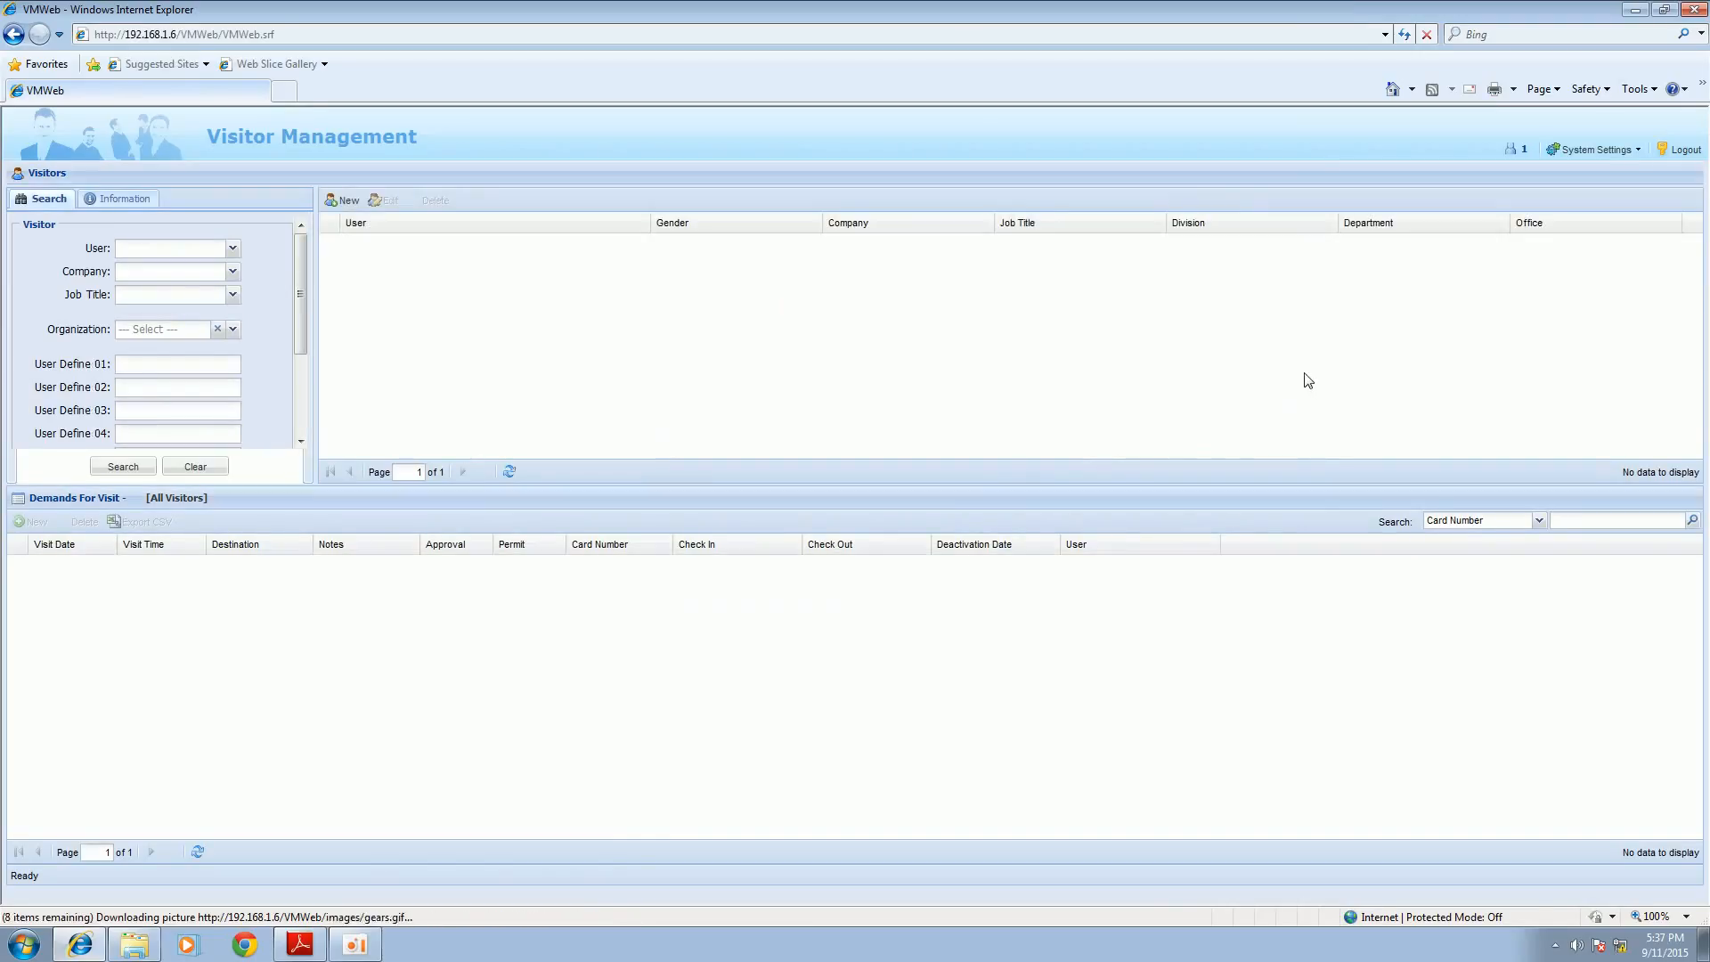
Step: Review the server, confirmation e-mail and password e-mail settings of Visitor Web, leaving without saving
left_click(1601, 152)
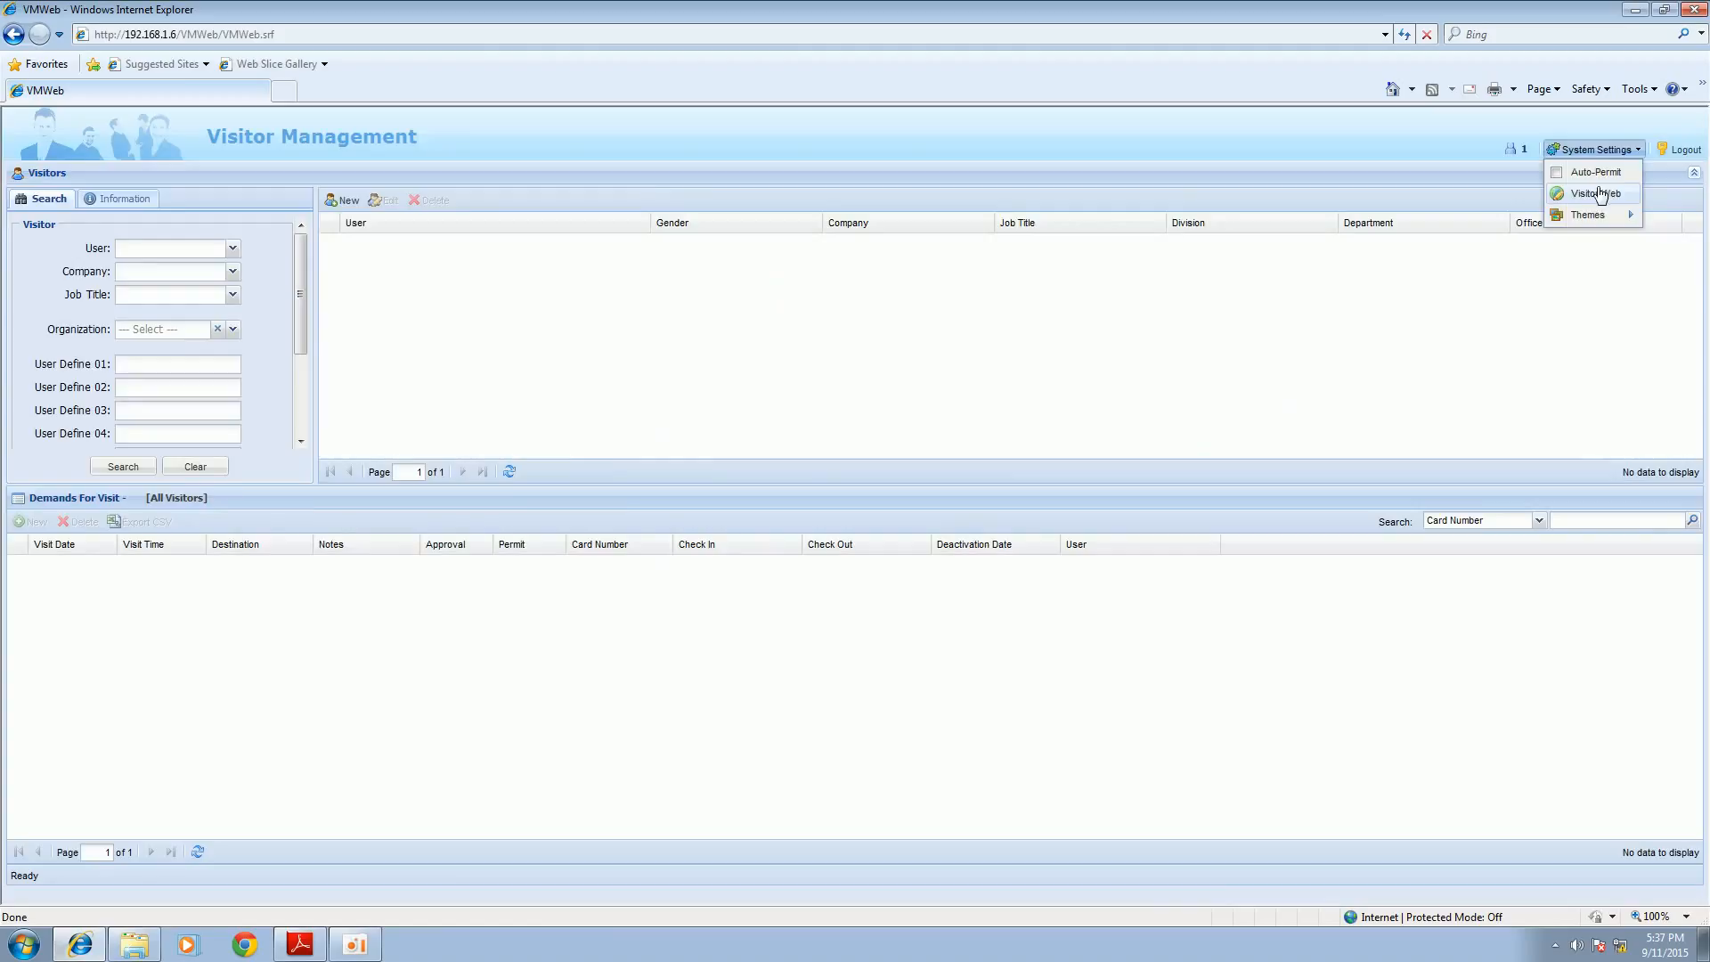
left_click(1595, 201)
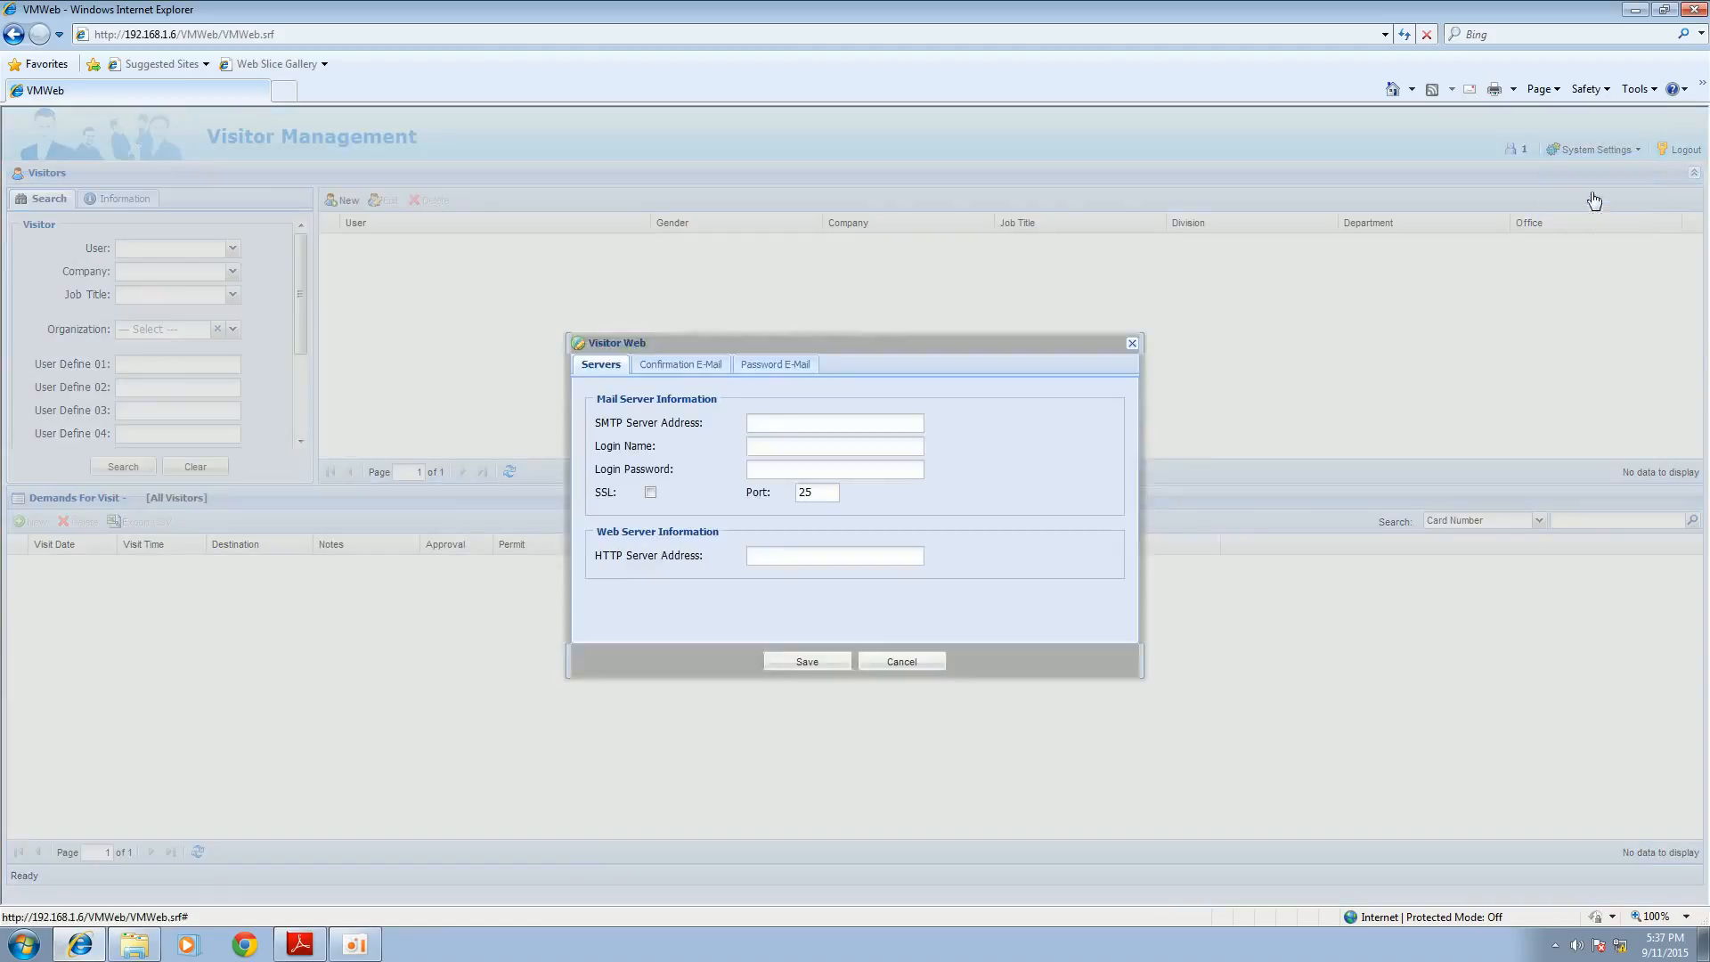
left_click(676, 365)
left_click(775, 365)
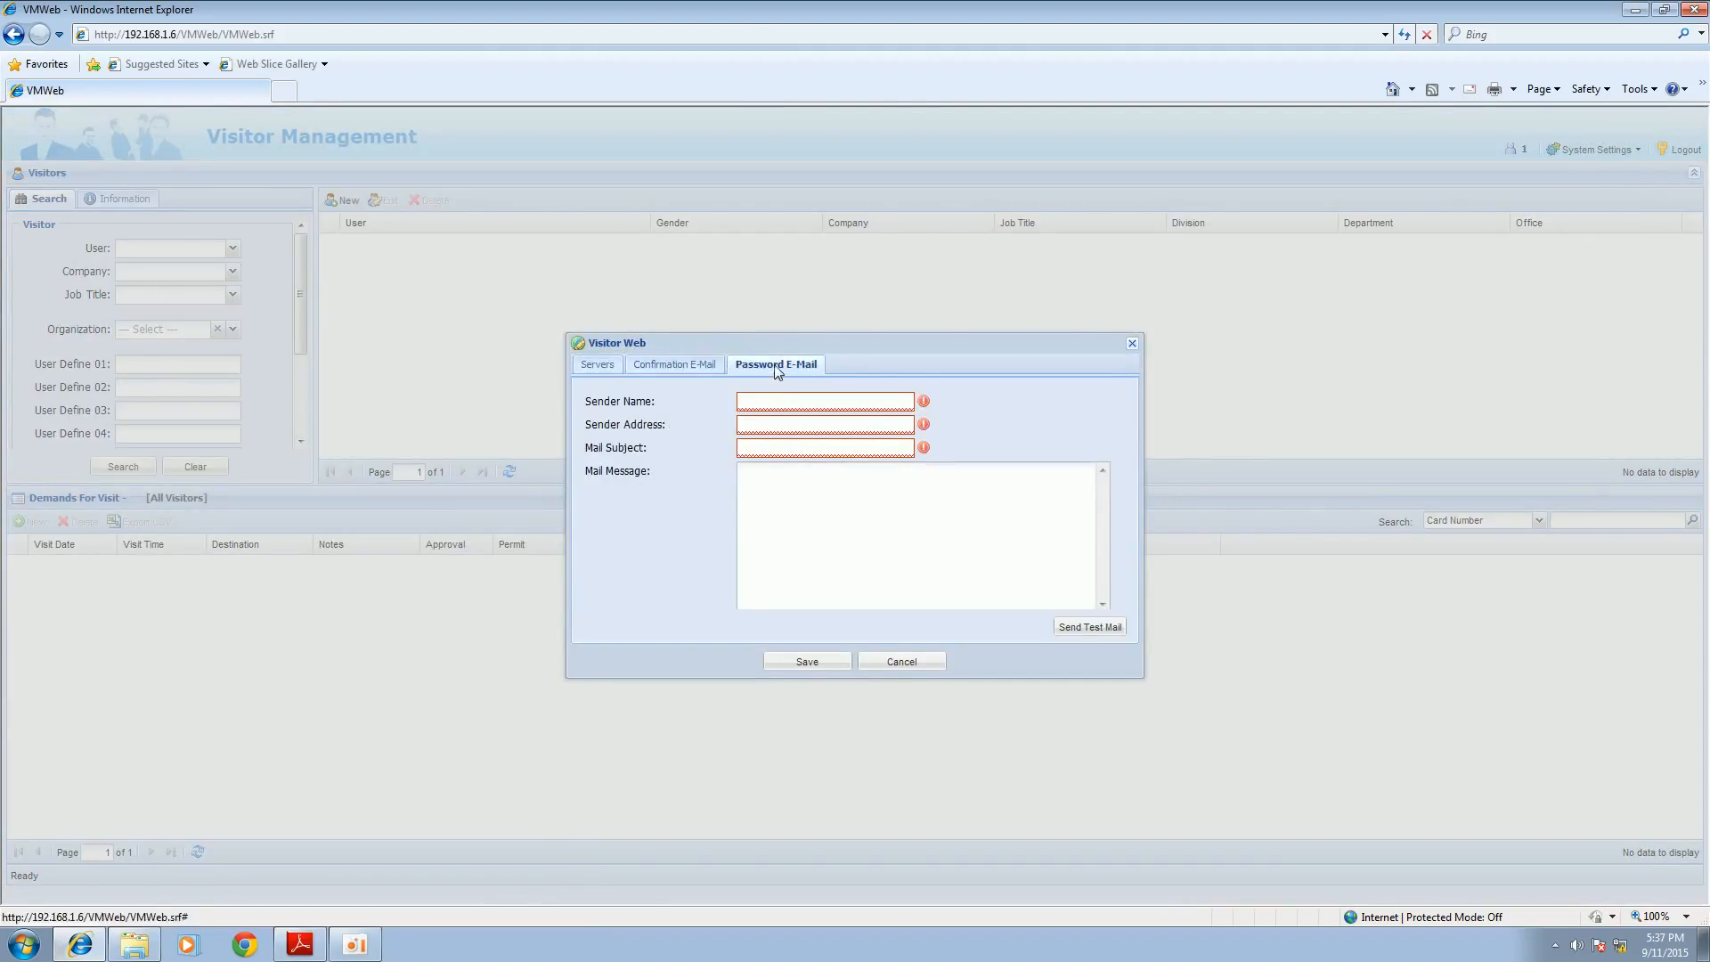
left_click(914, 668)
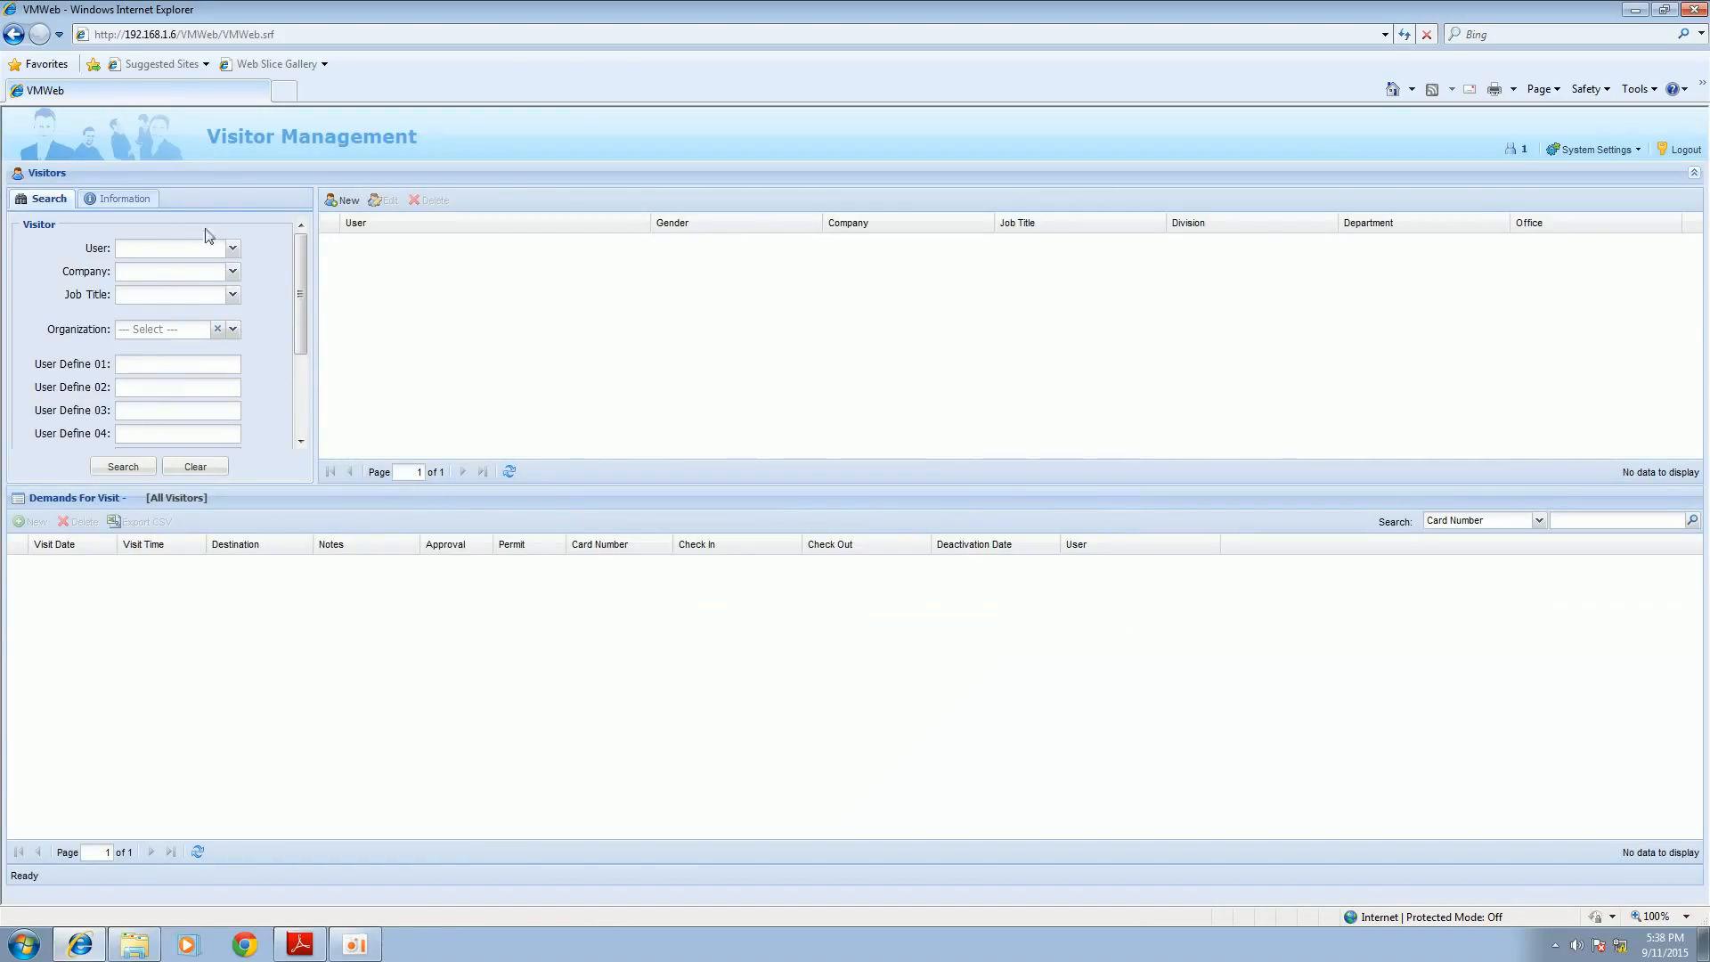
Step: Add a new visitor by entering the visitor's first name and save the visitor record
left_click(344, 199)
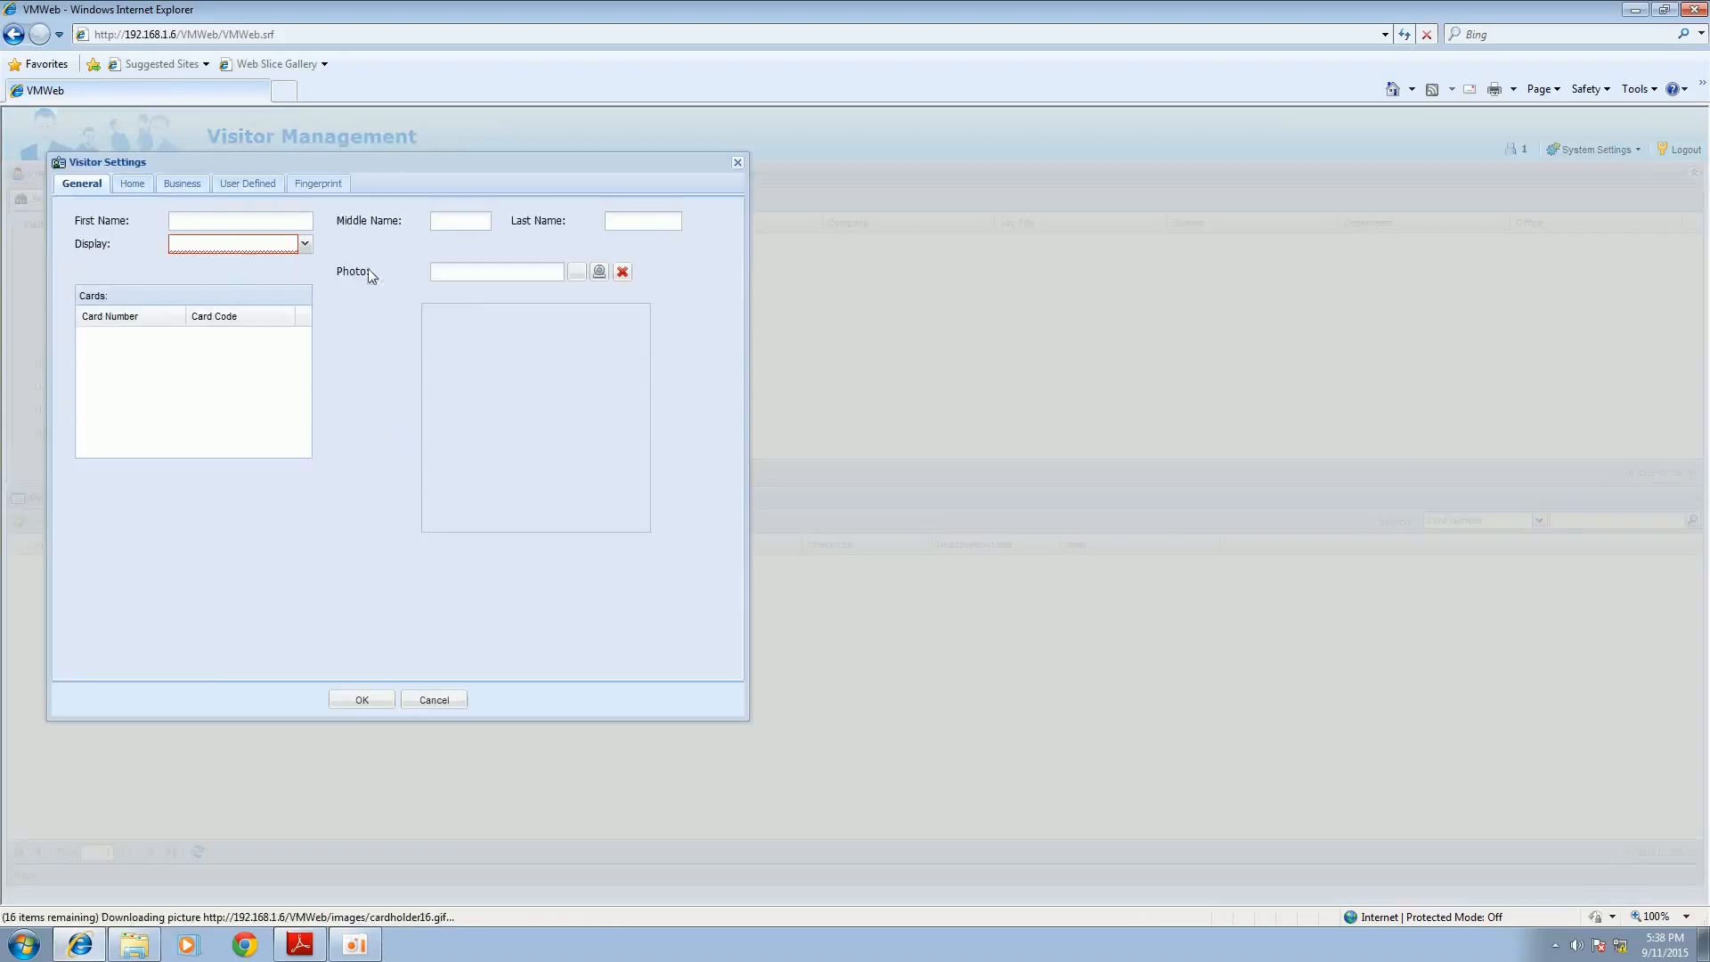
type("Aaron")
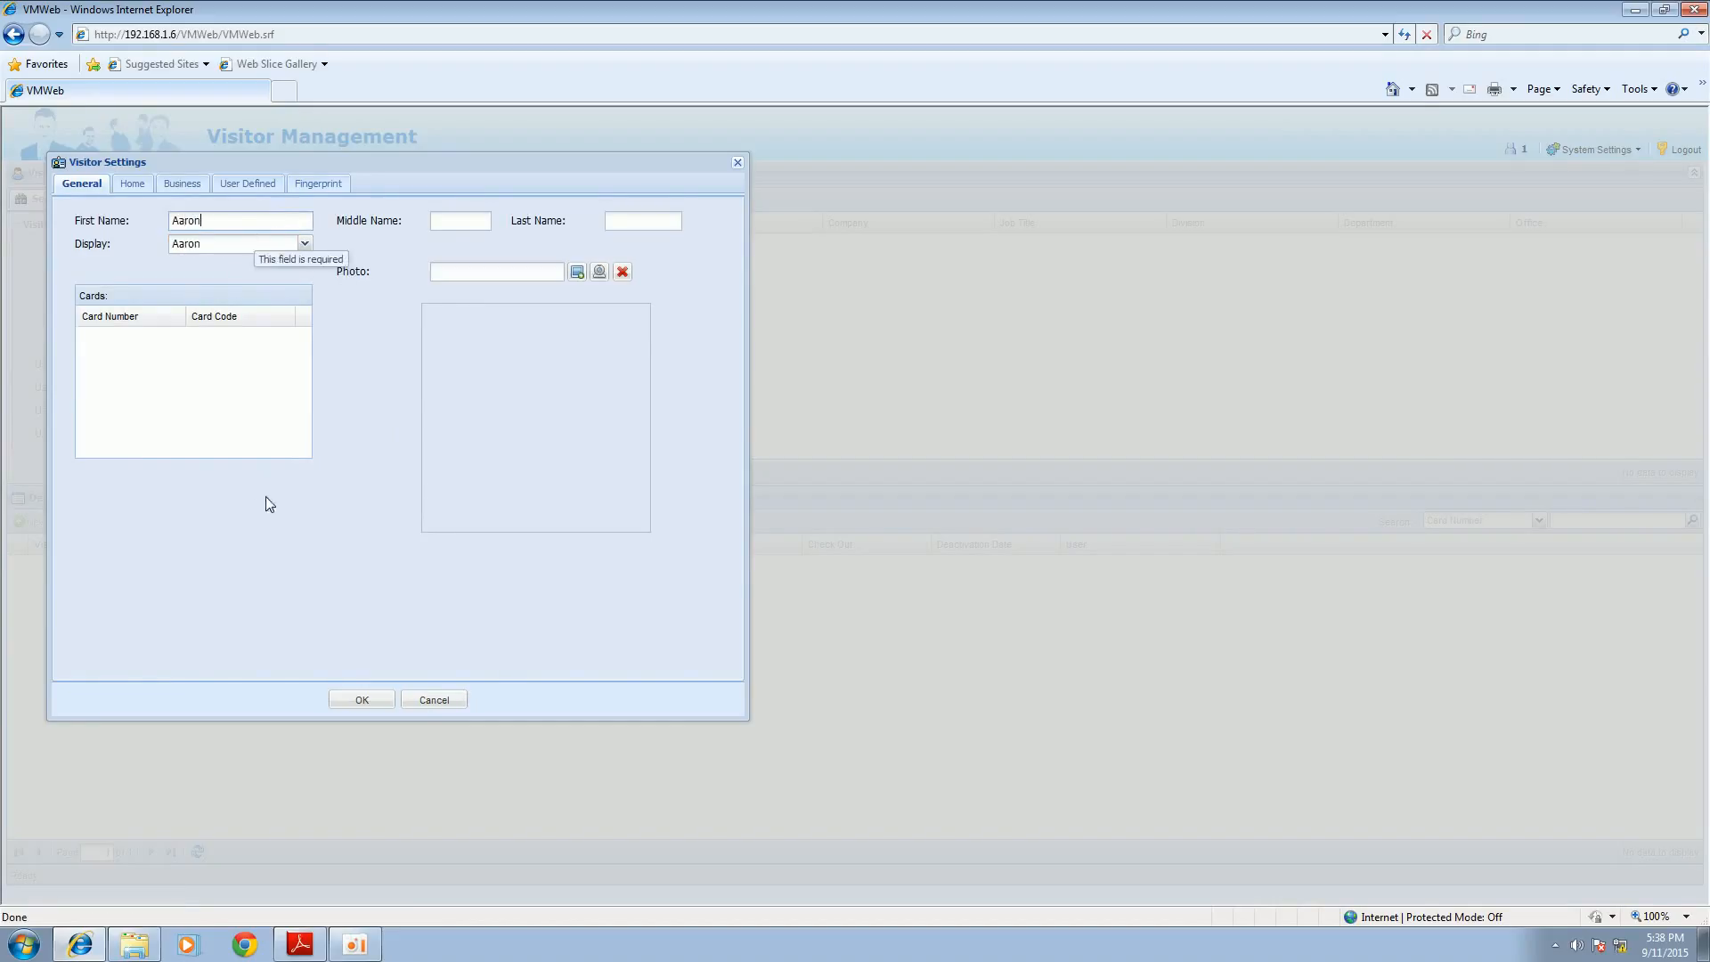
left_click(362, 699)
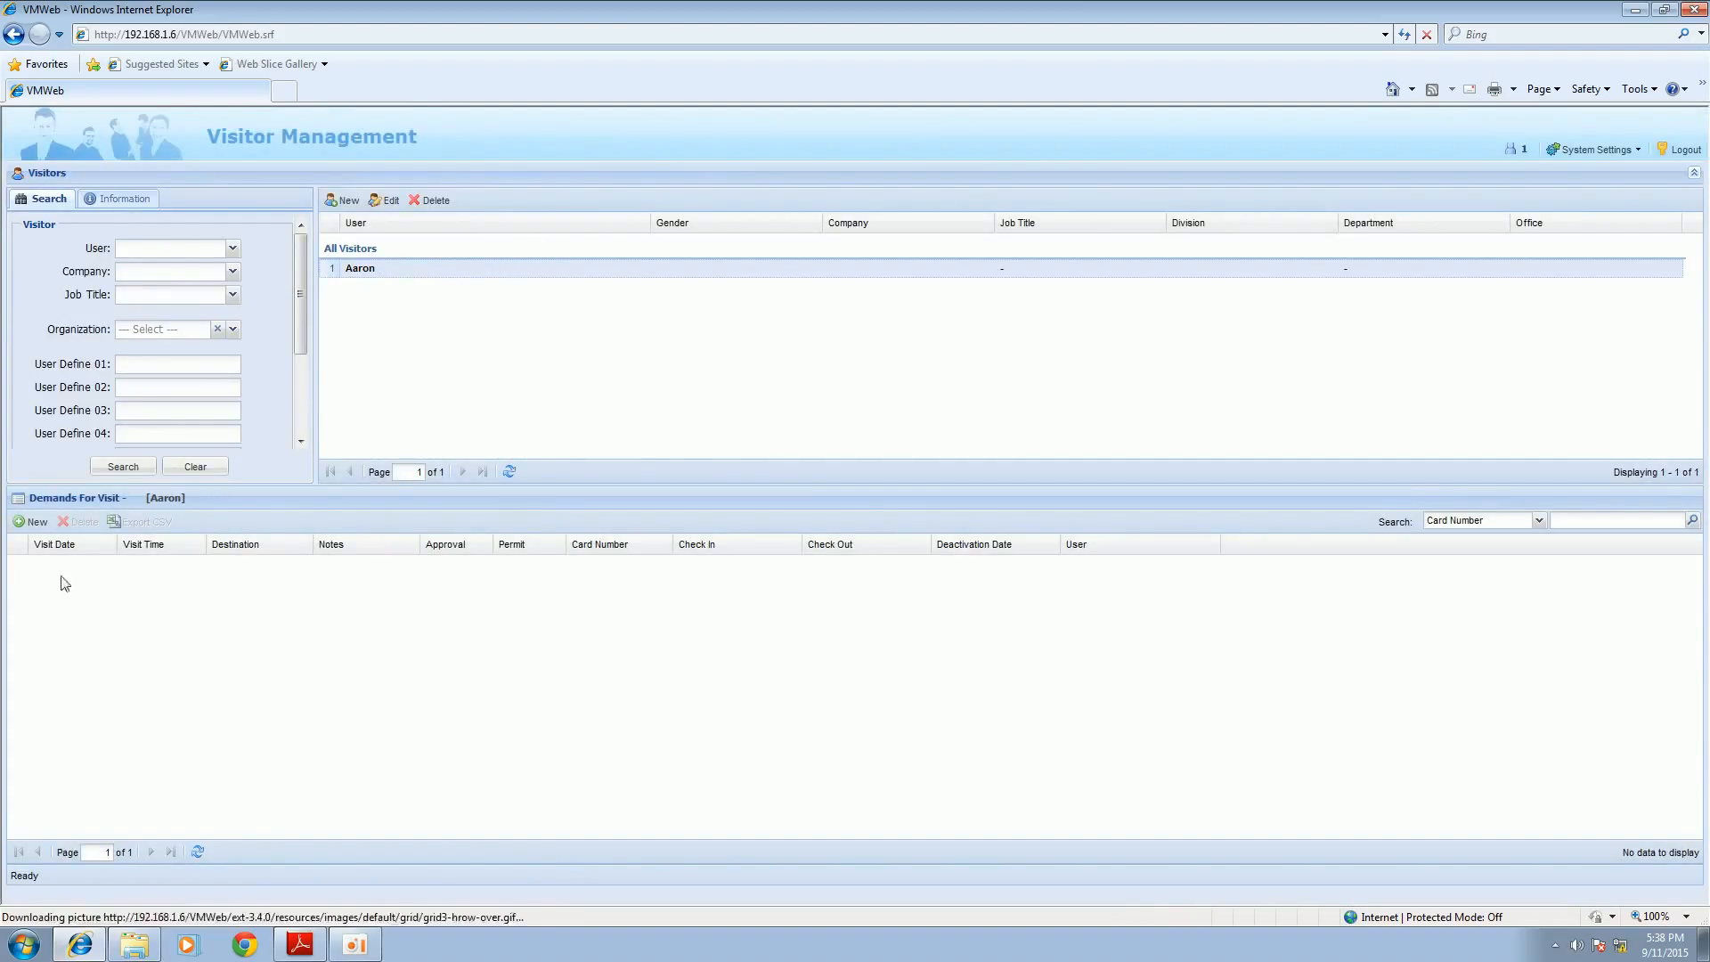
Step: Create a visit demand for the visitor on 09/11/2015 at 18:38 with the destination Meeting
left_click(37, 522)
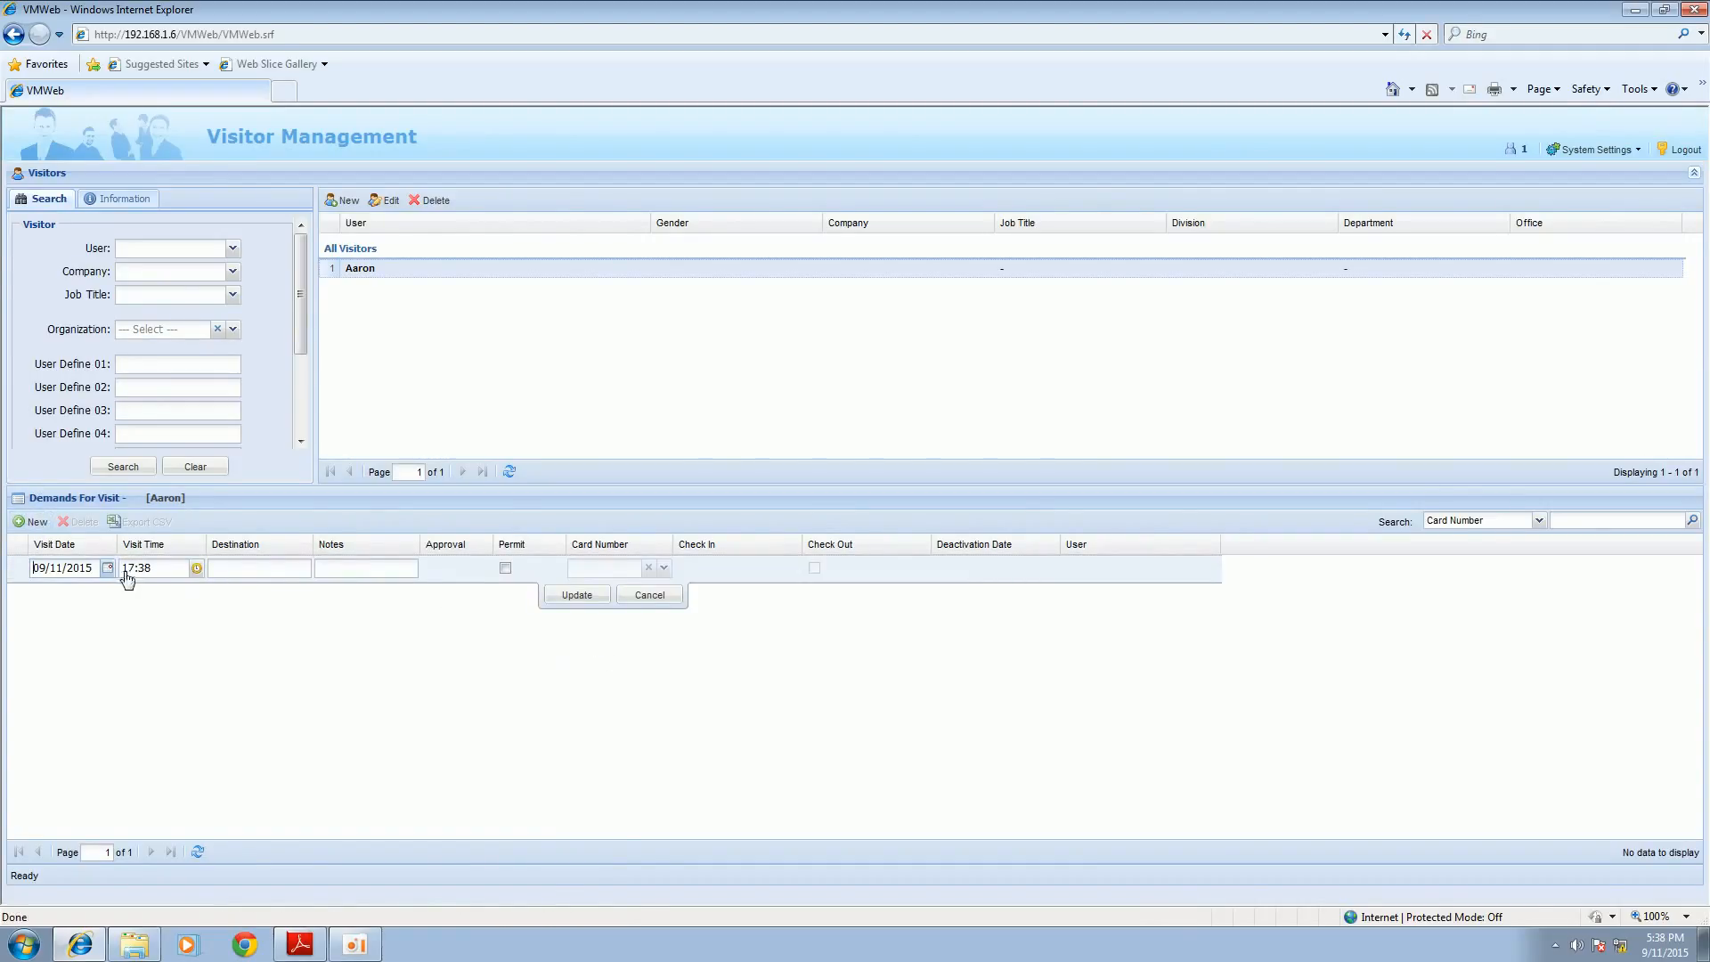
left_click(196, 568)
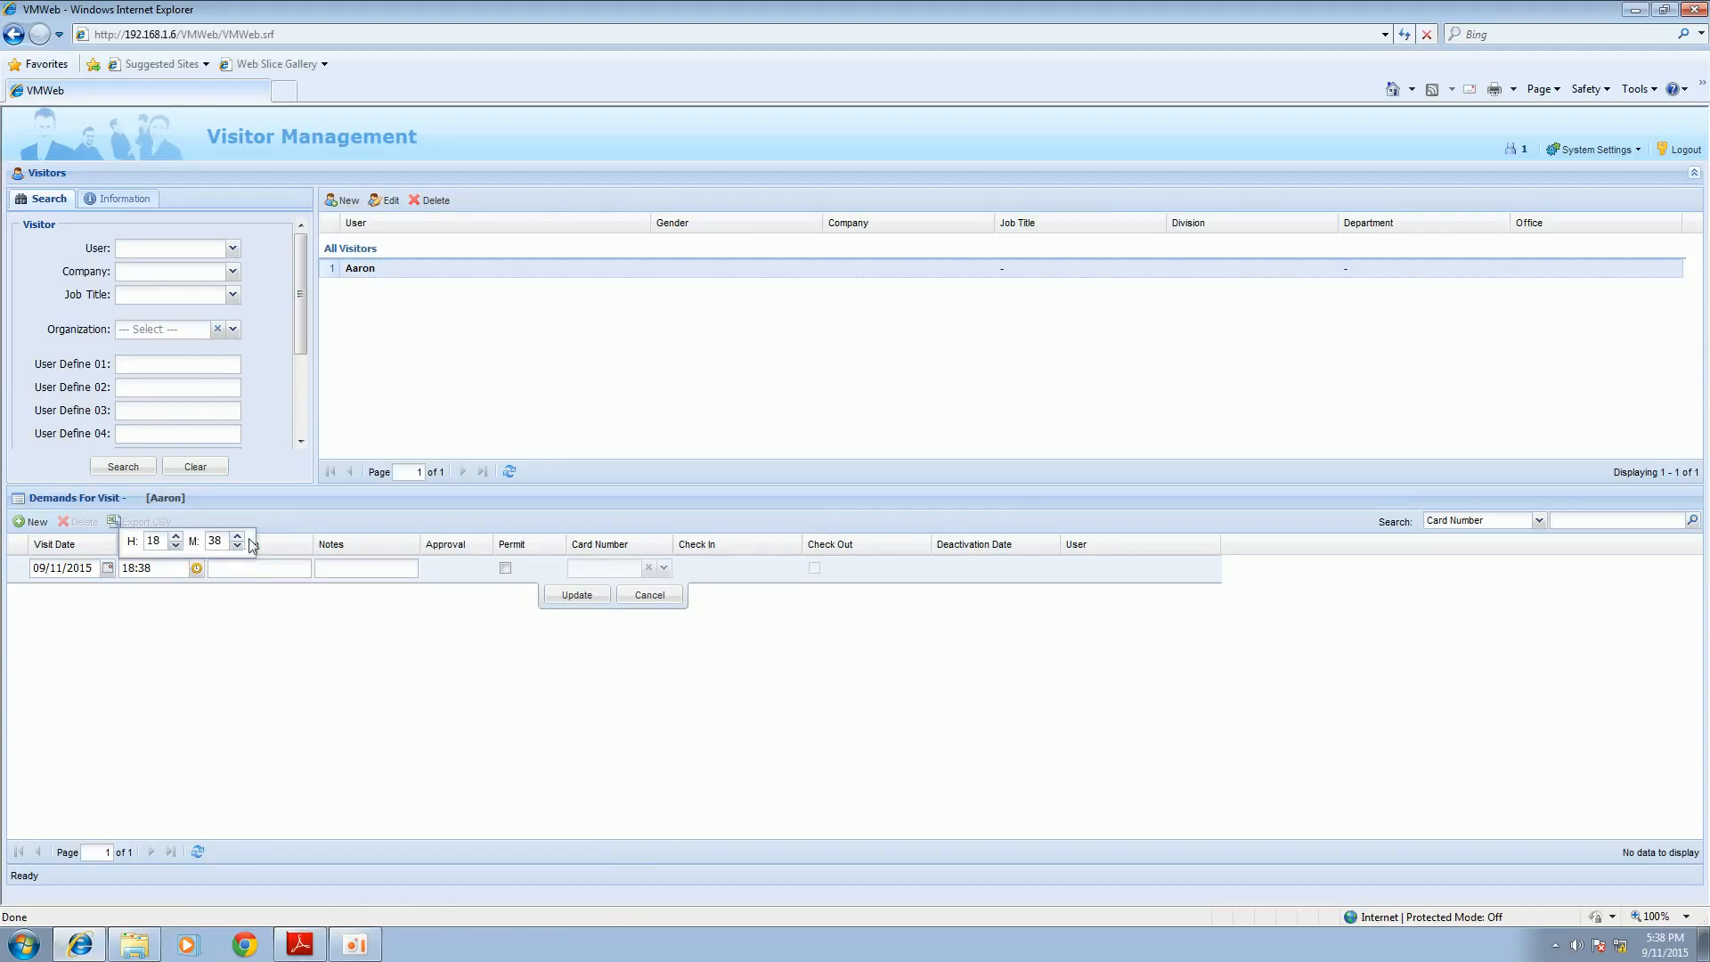
left_click_drag(226, 540, 183, 540)
left_click(226, 568)
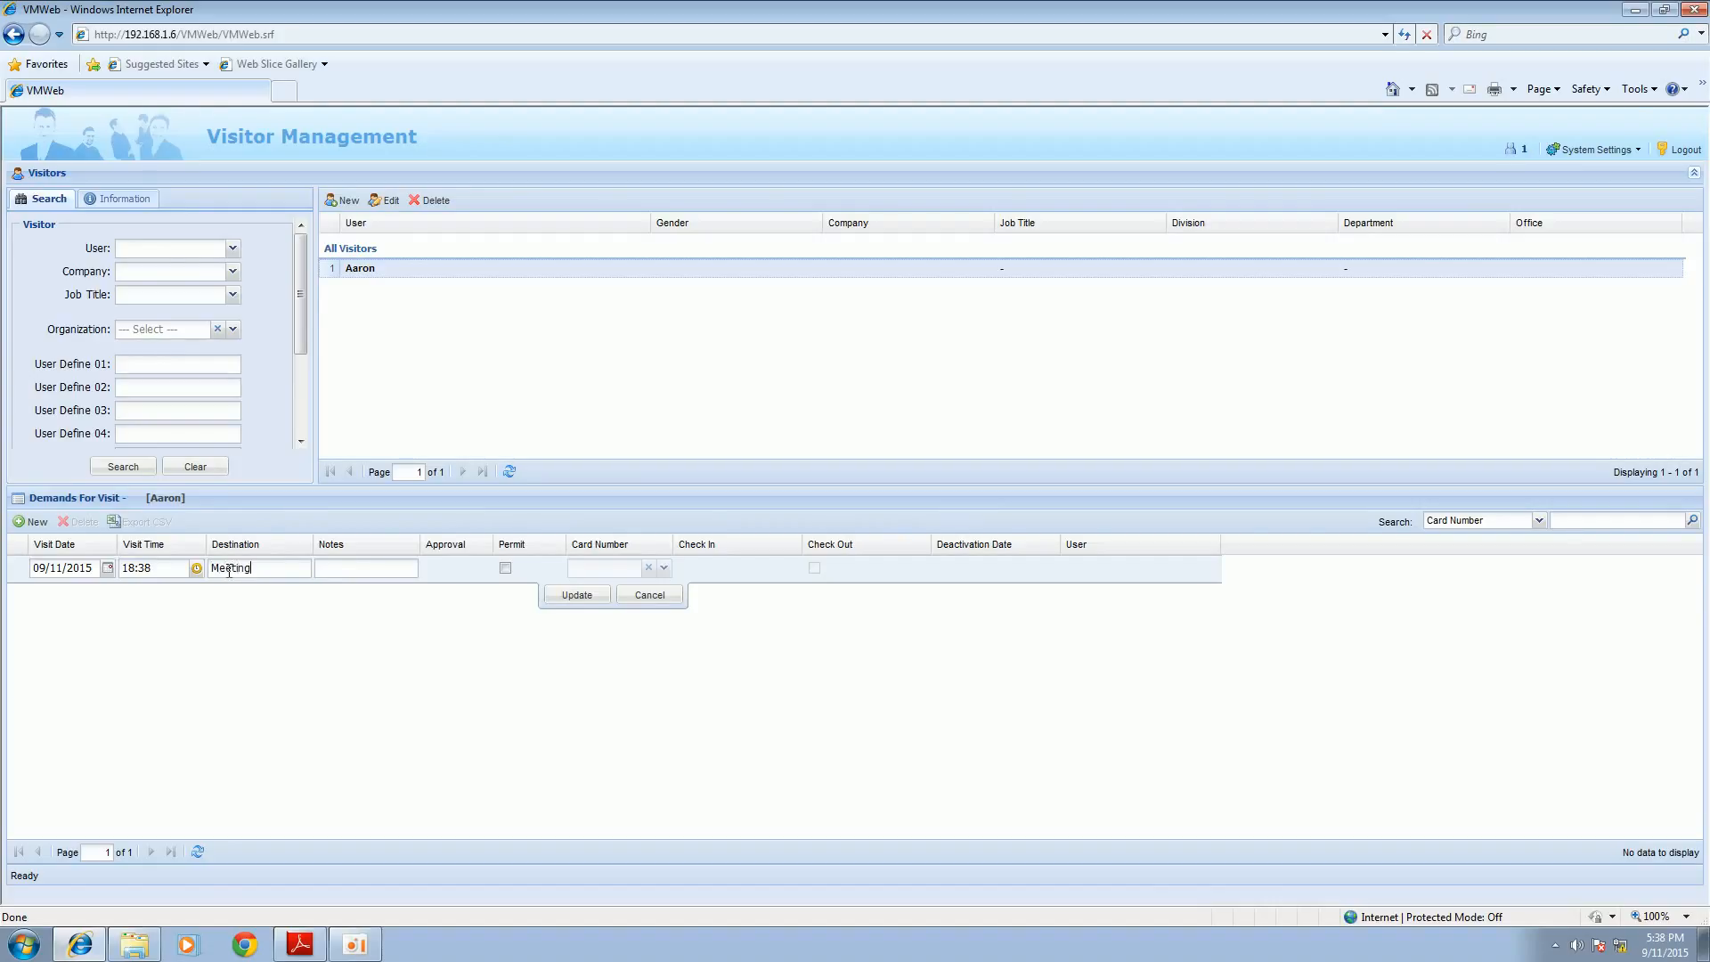
Step: Permit the visit demand, assign the listed visitor card with User Defined deactivation on 09/11/2015 at 23:59, and save it
left_click(505, 568)
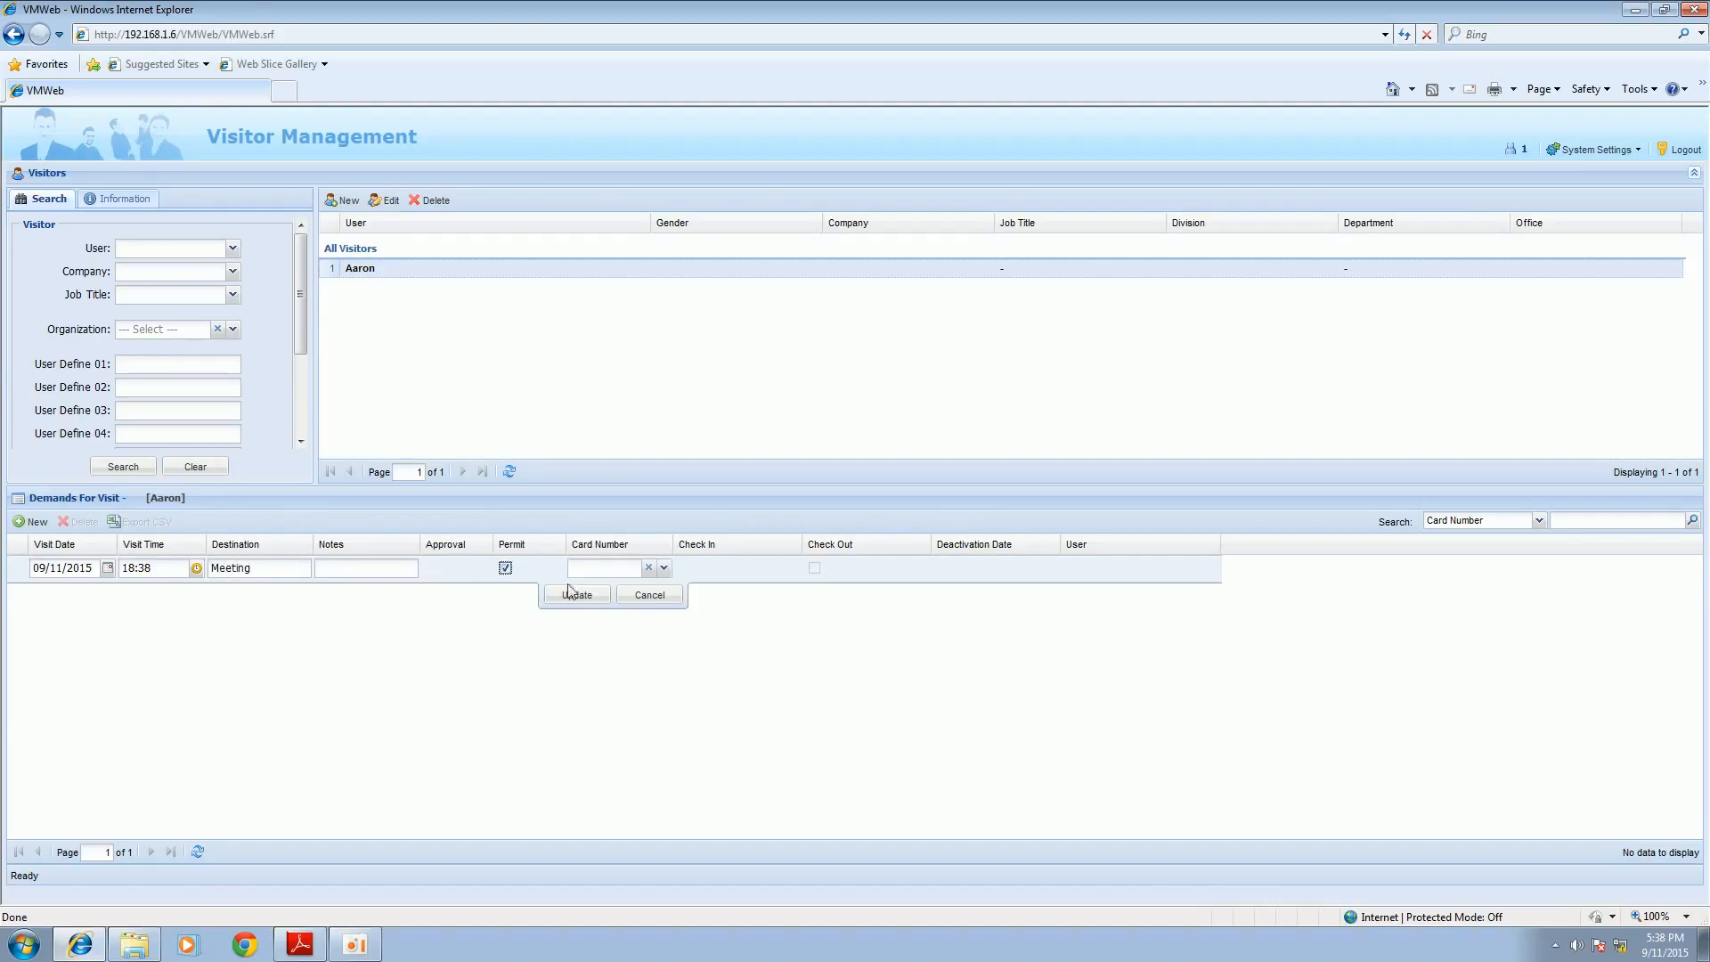
left_click(664, 568)
left_click(647, 277)
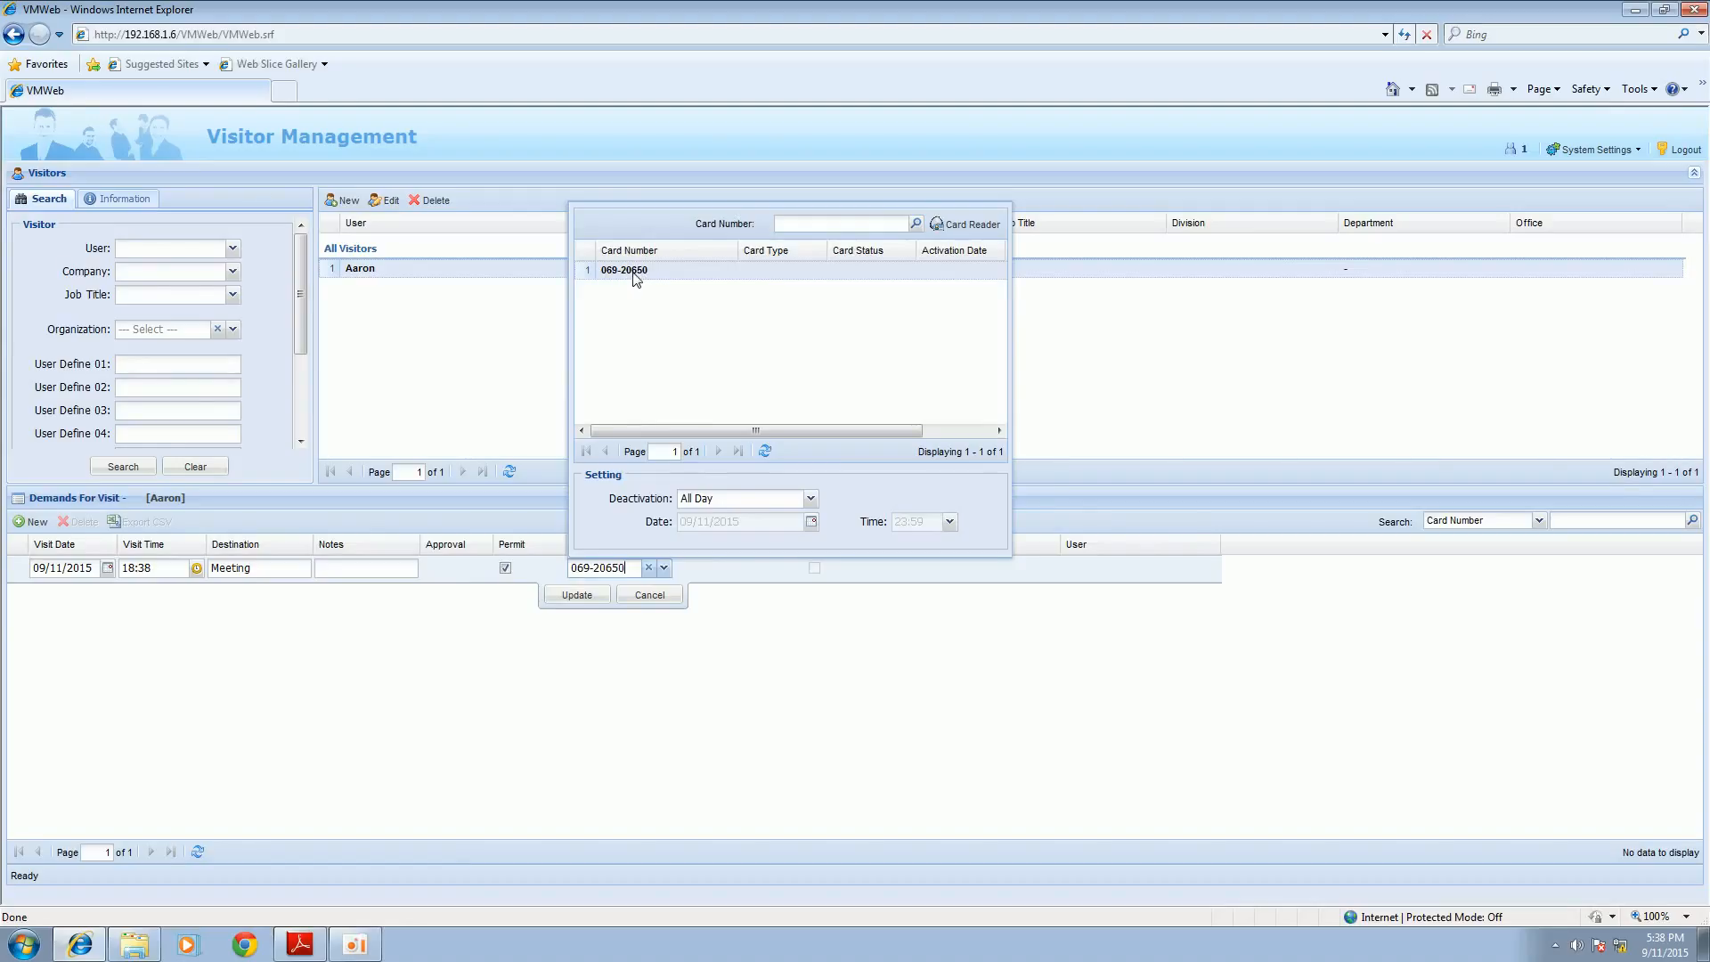
left_click(755, 502)
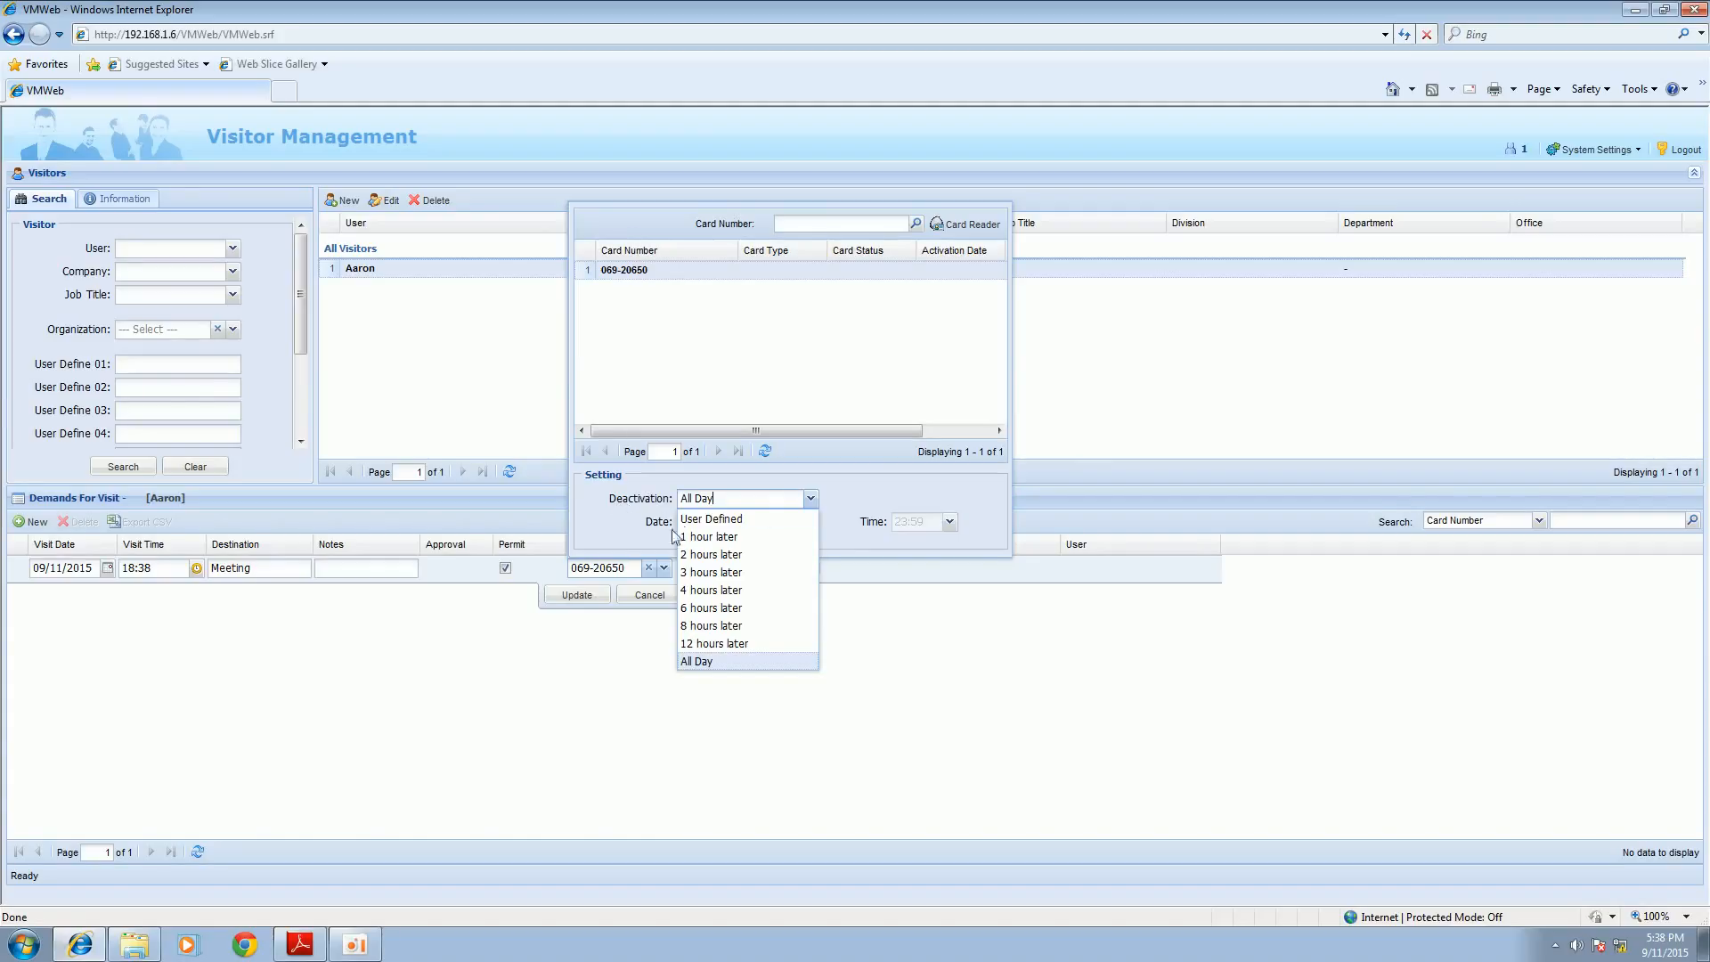
left_click(733, 520)
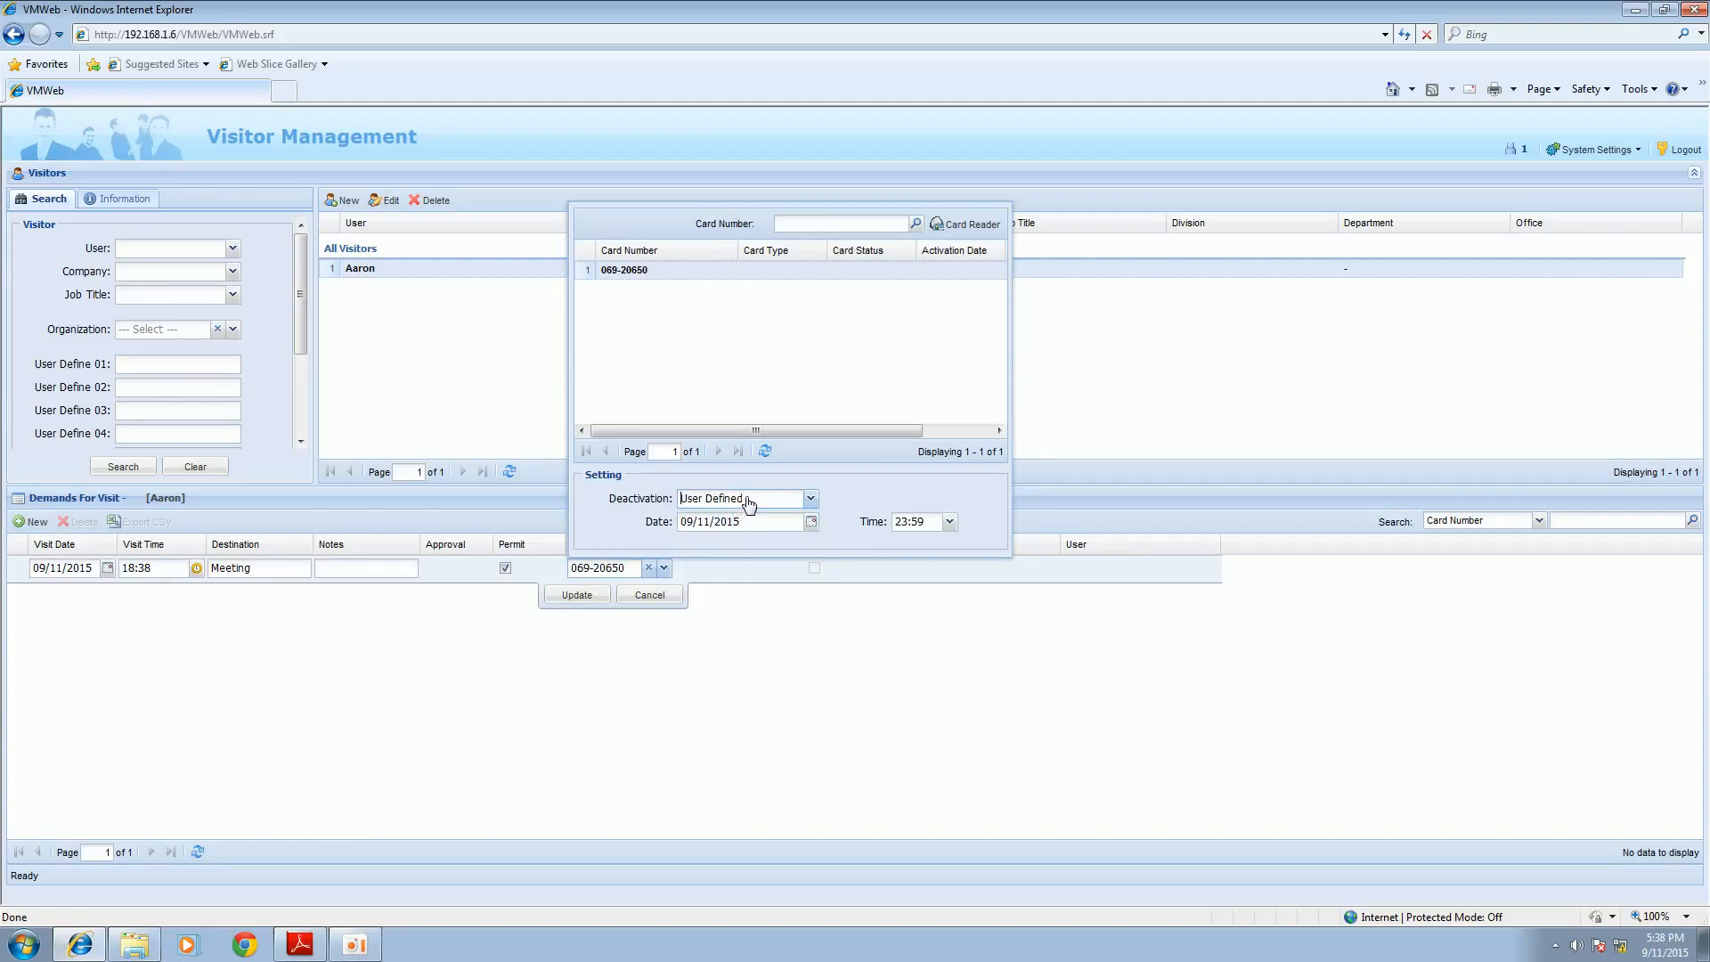
left_click(755, 500)
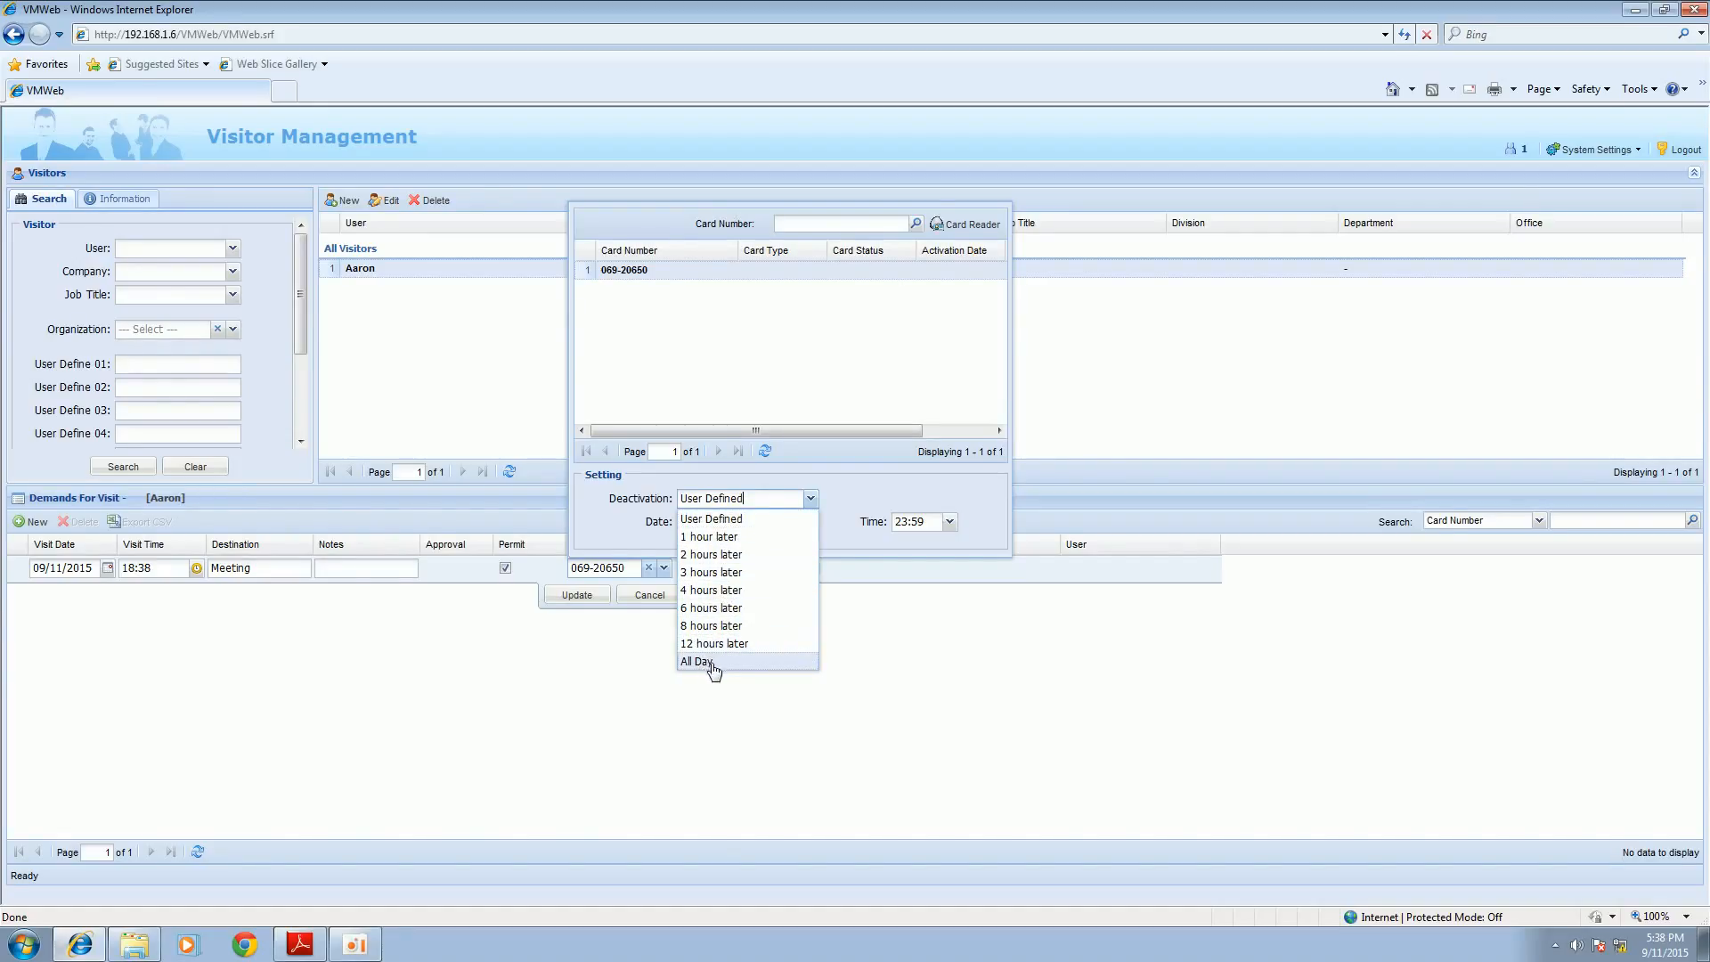
left_click(729, 520)
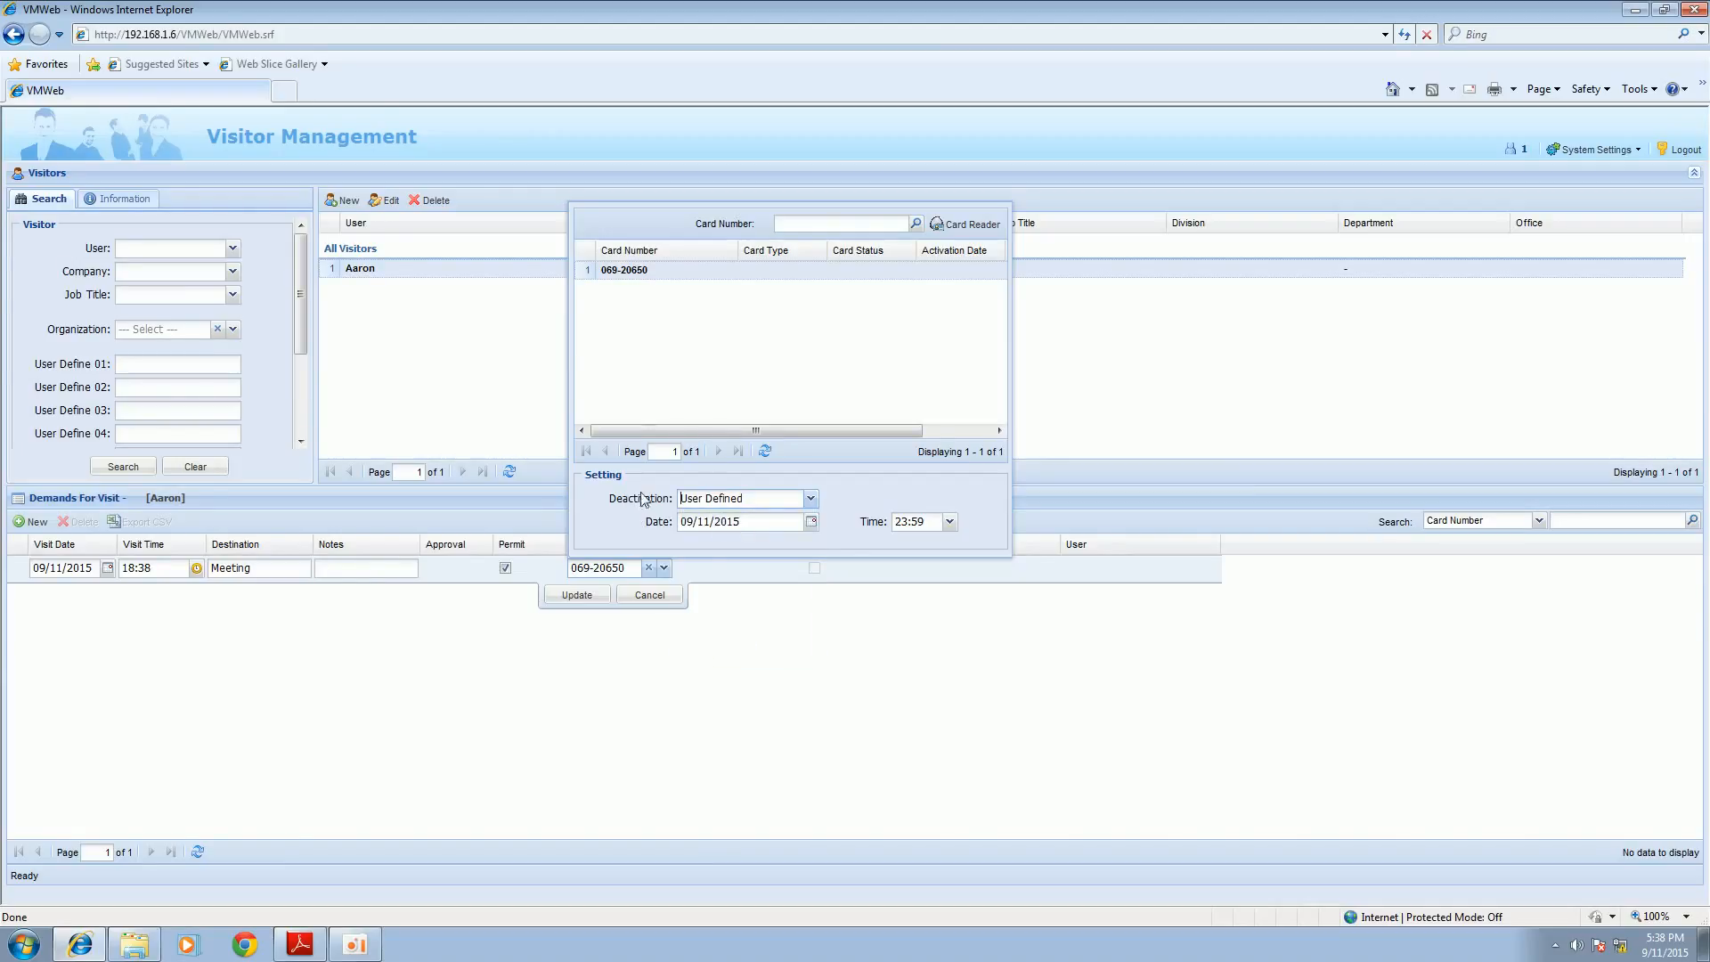
left_click(670, 269)
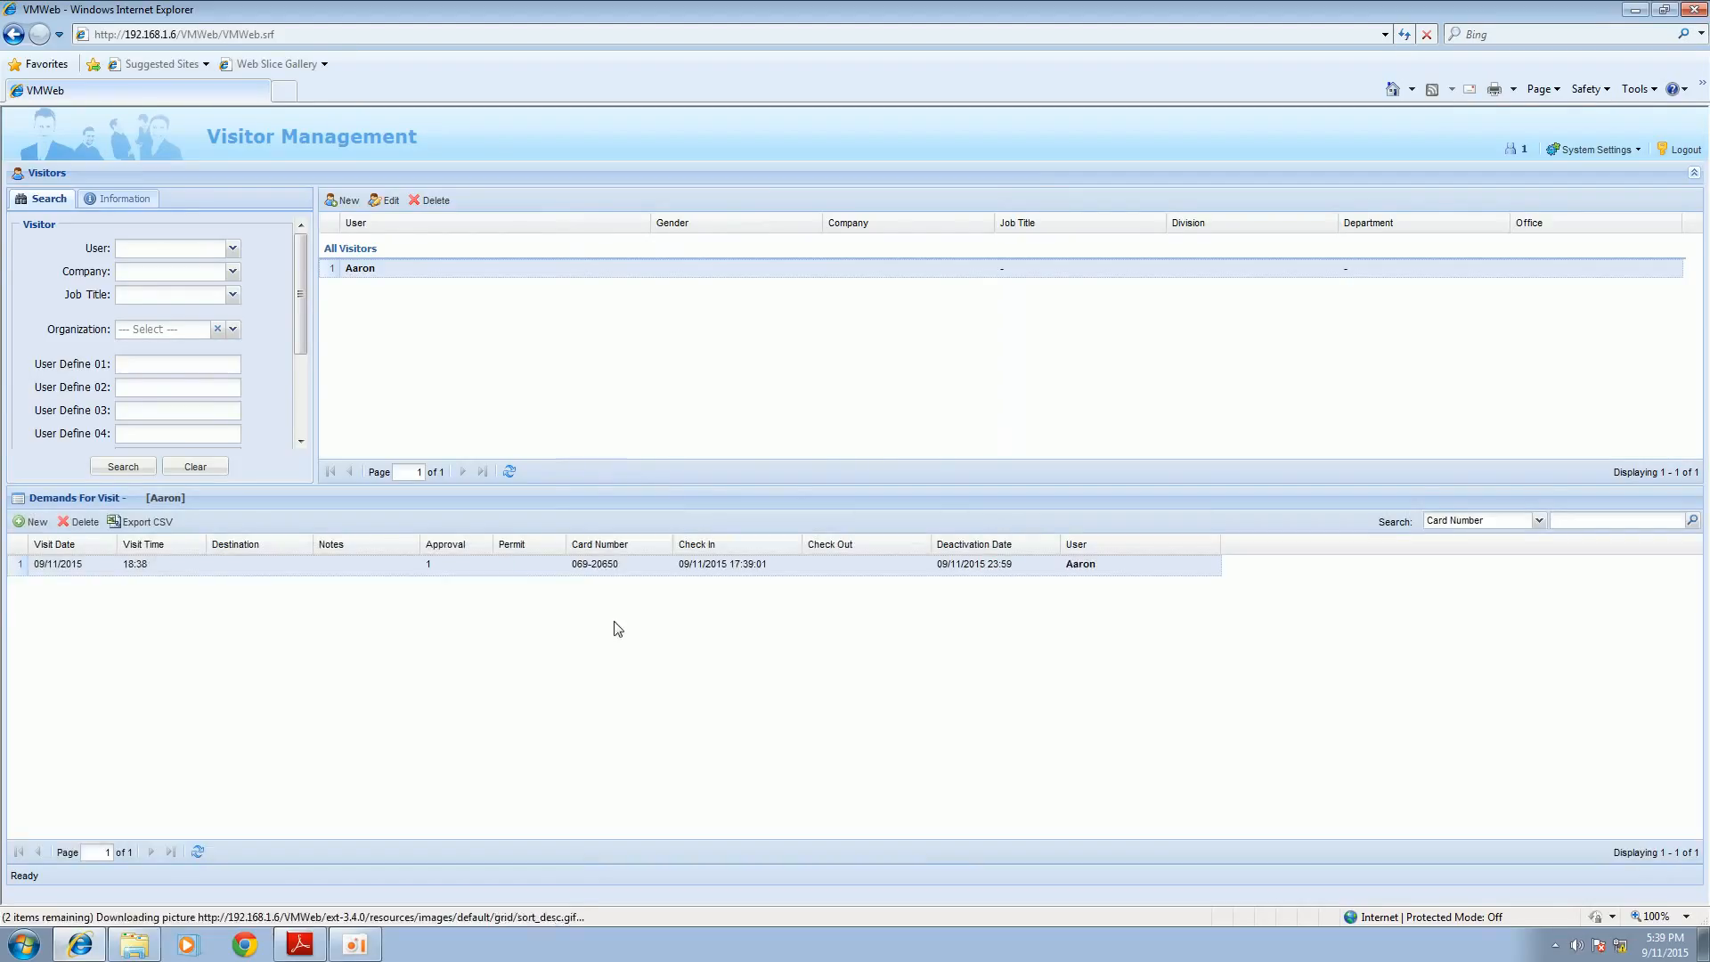
Step: Mark the visitor's demand as checked out and export the visit demands for Today to CSV
double_click(836, 570)
left_click(815, 569)
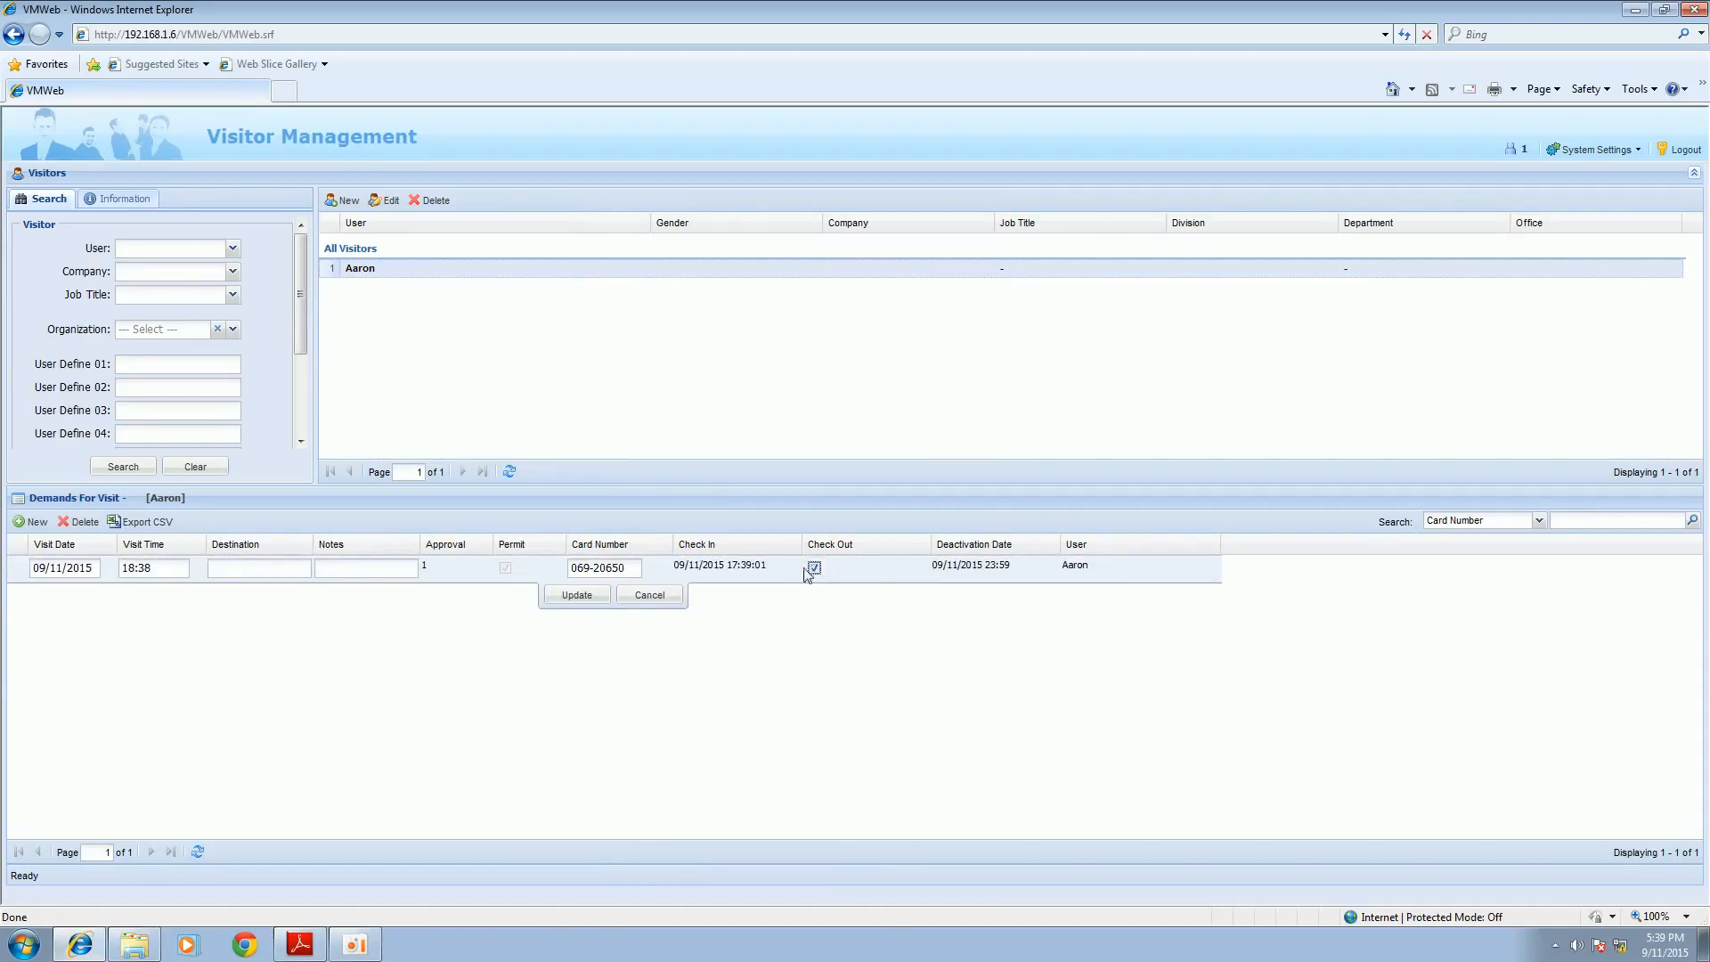
left_click(578, 596)
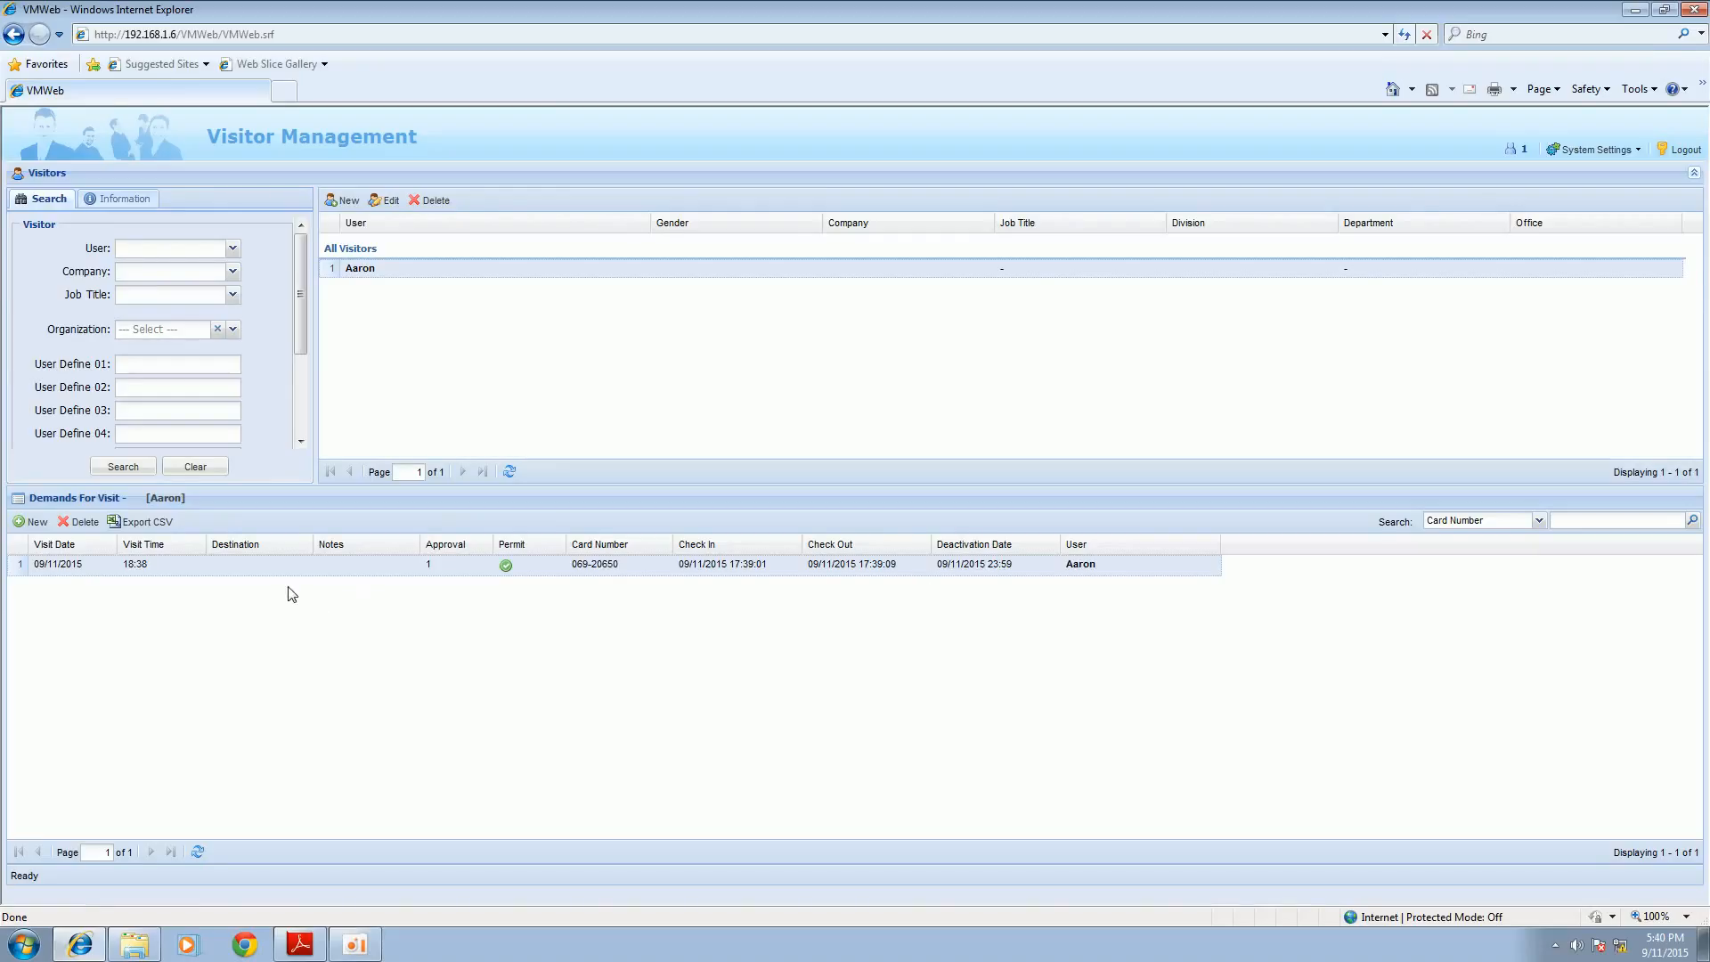
left_click(145, 523)
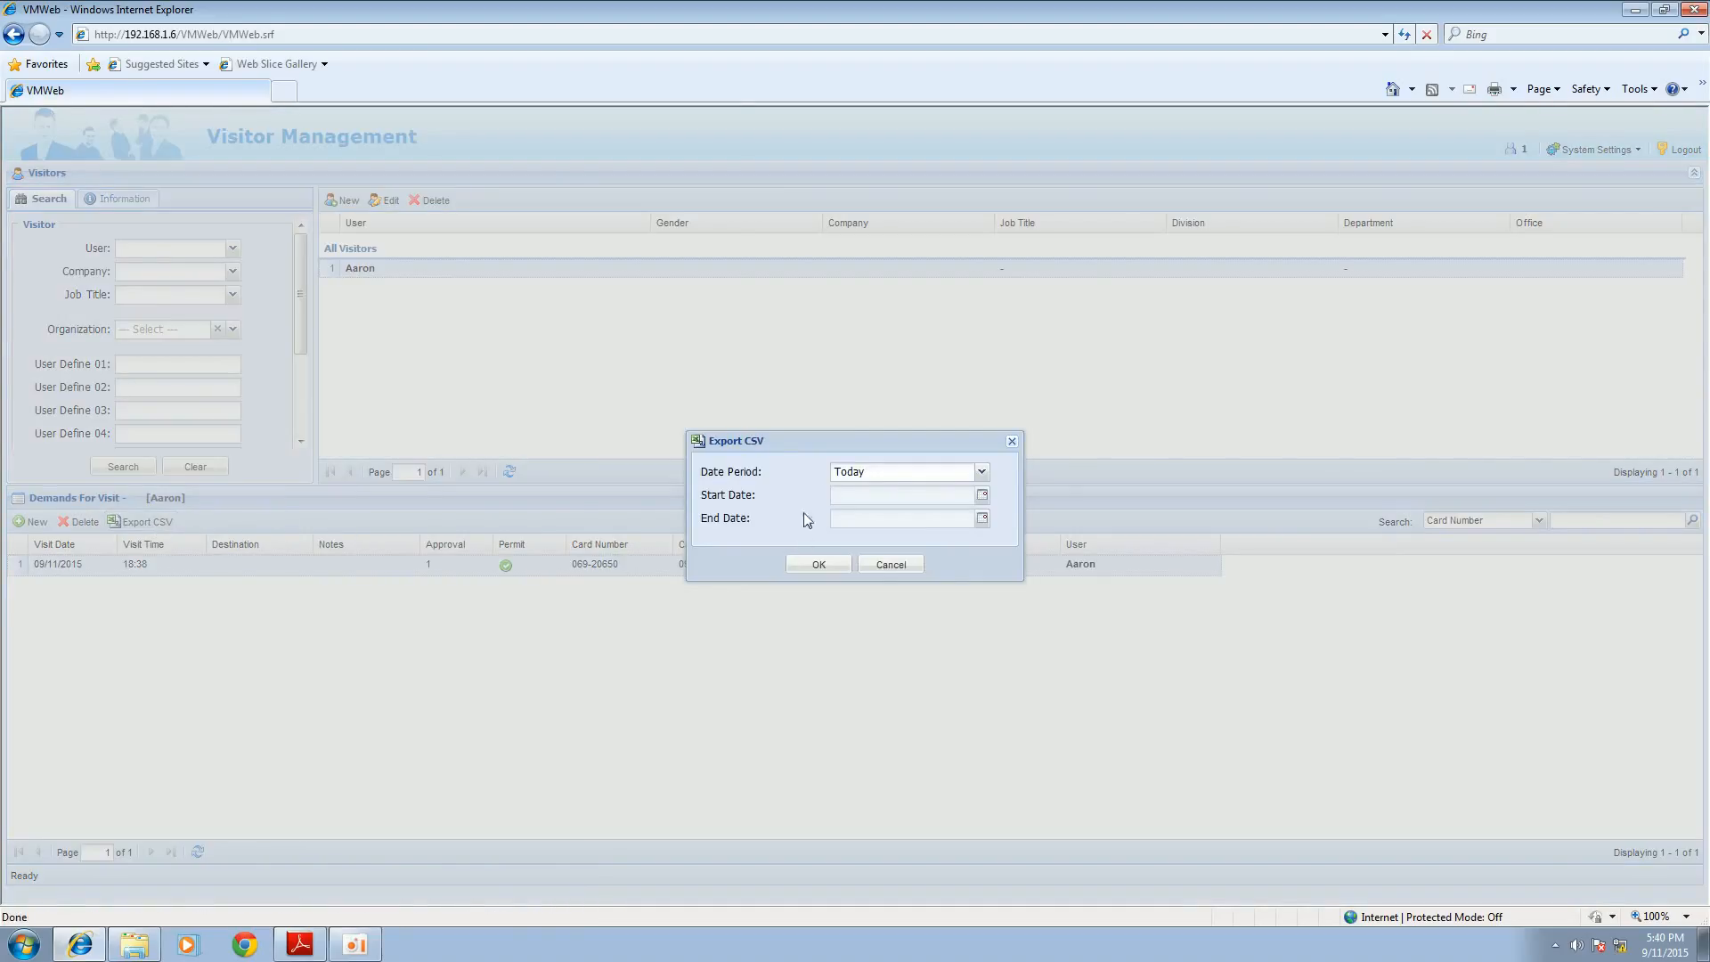
left_click(835, 567)
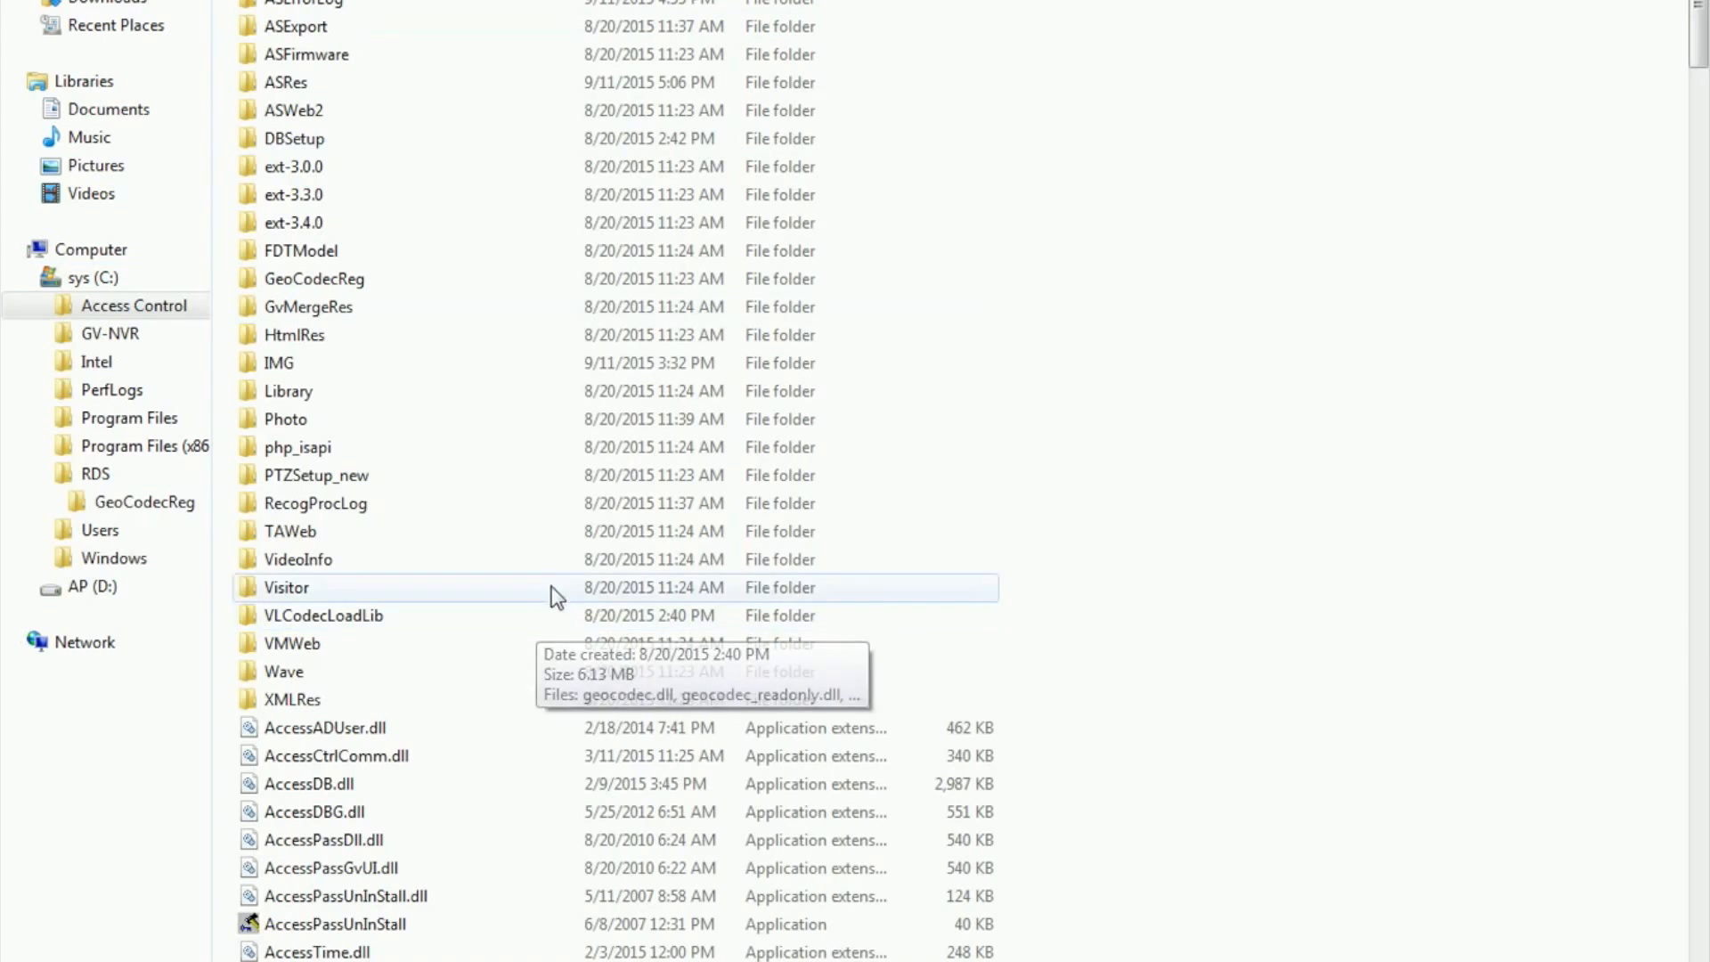
Step: Launch ASDBManager from the Access Control folder and review the ASManager database backup and recovery dialogs, cancelling both
scroll(741, 723, "down", 5)
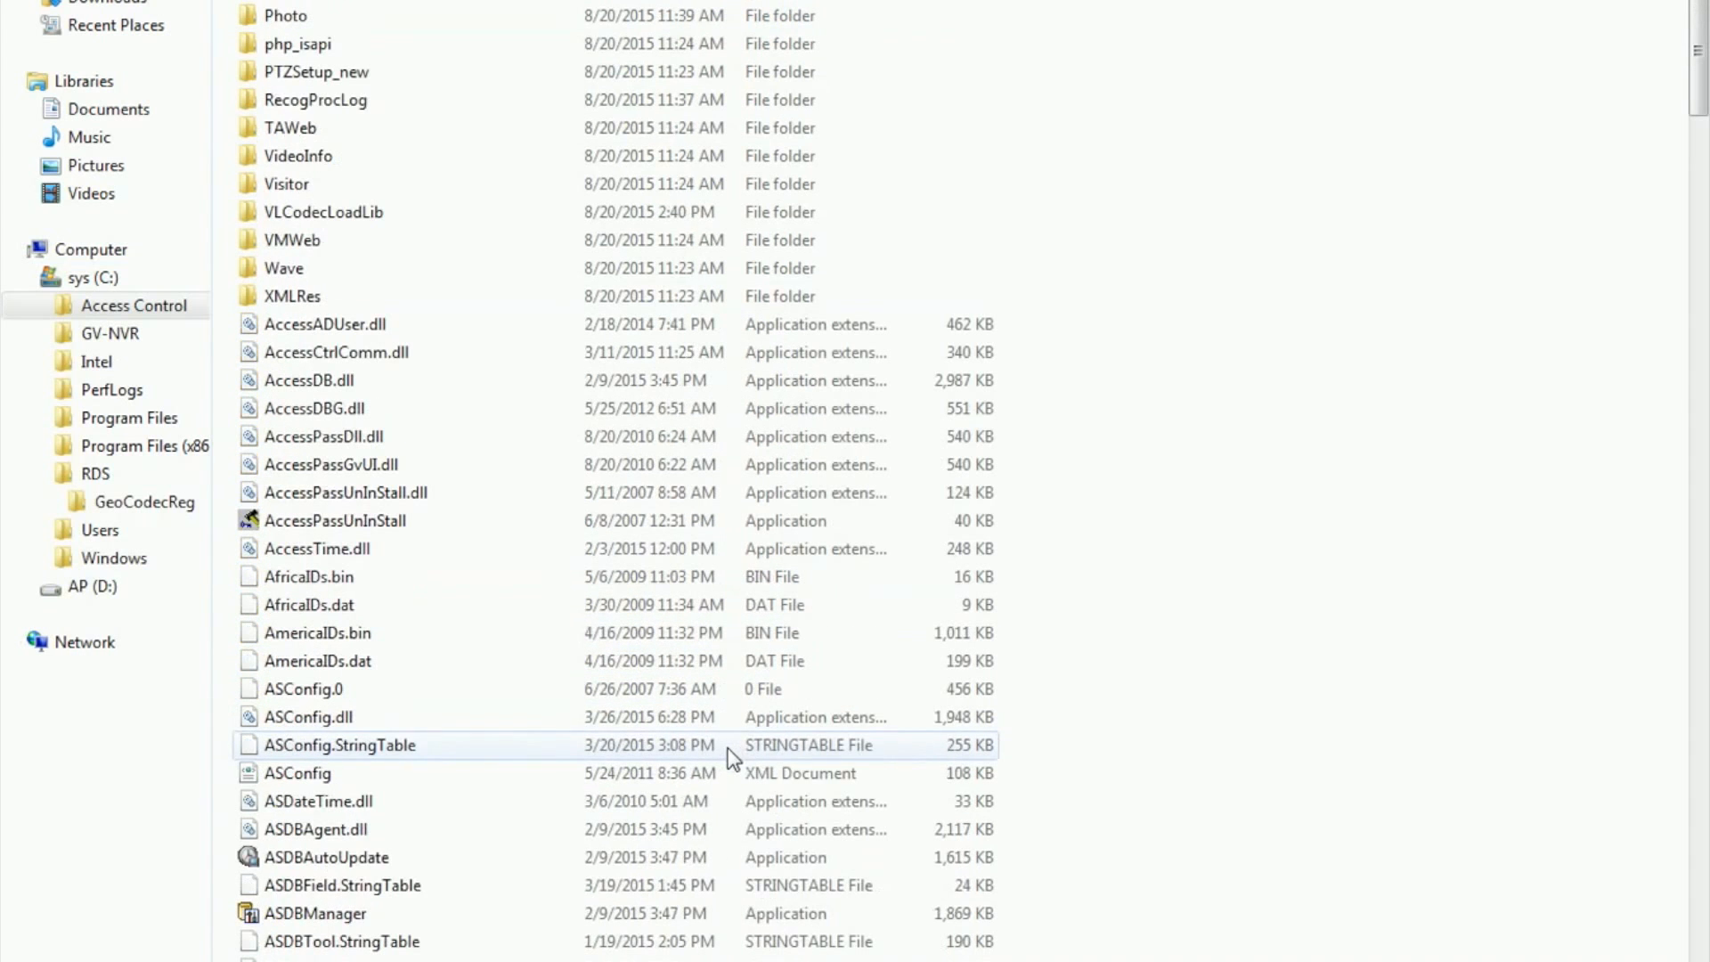
double_click(429, 910)
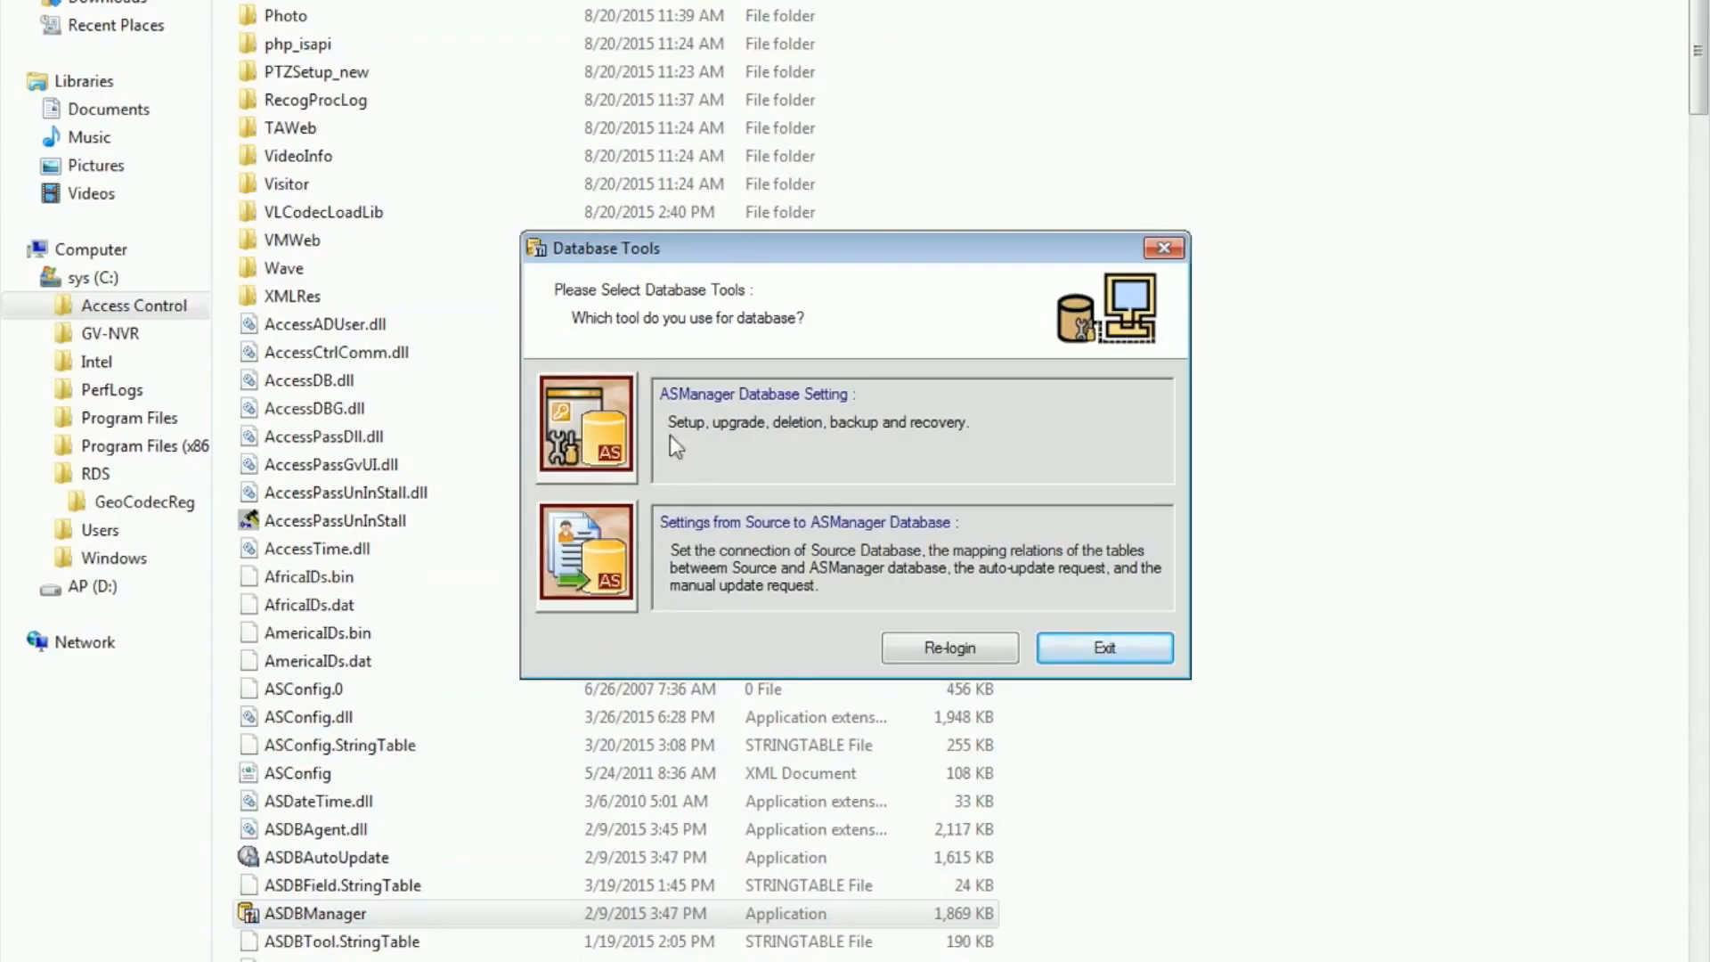
left_click(602, 431)
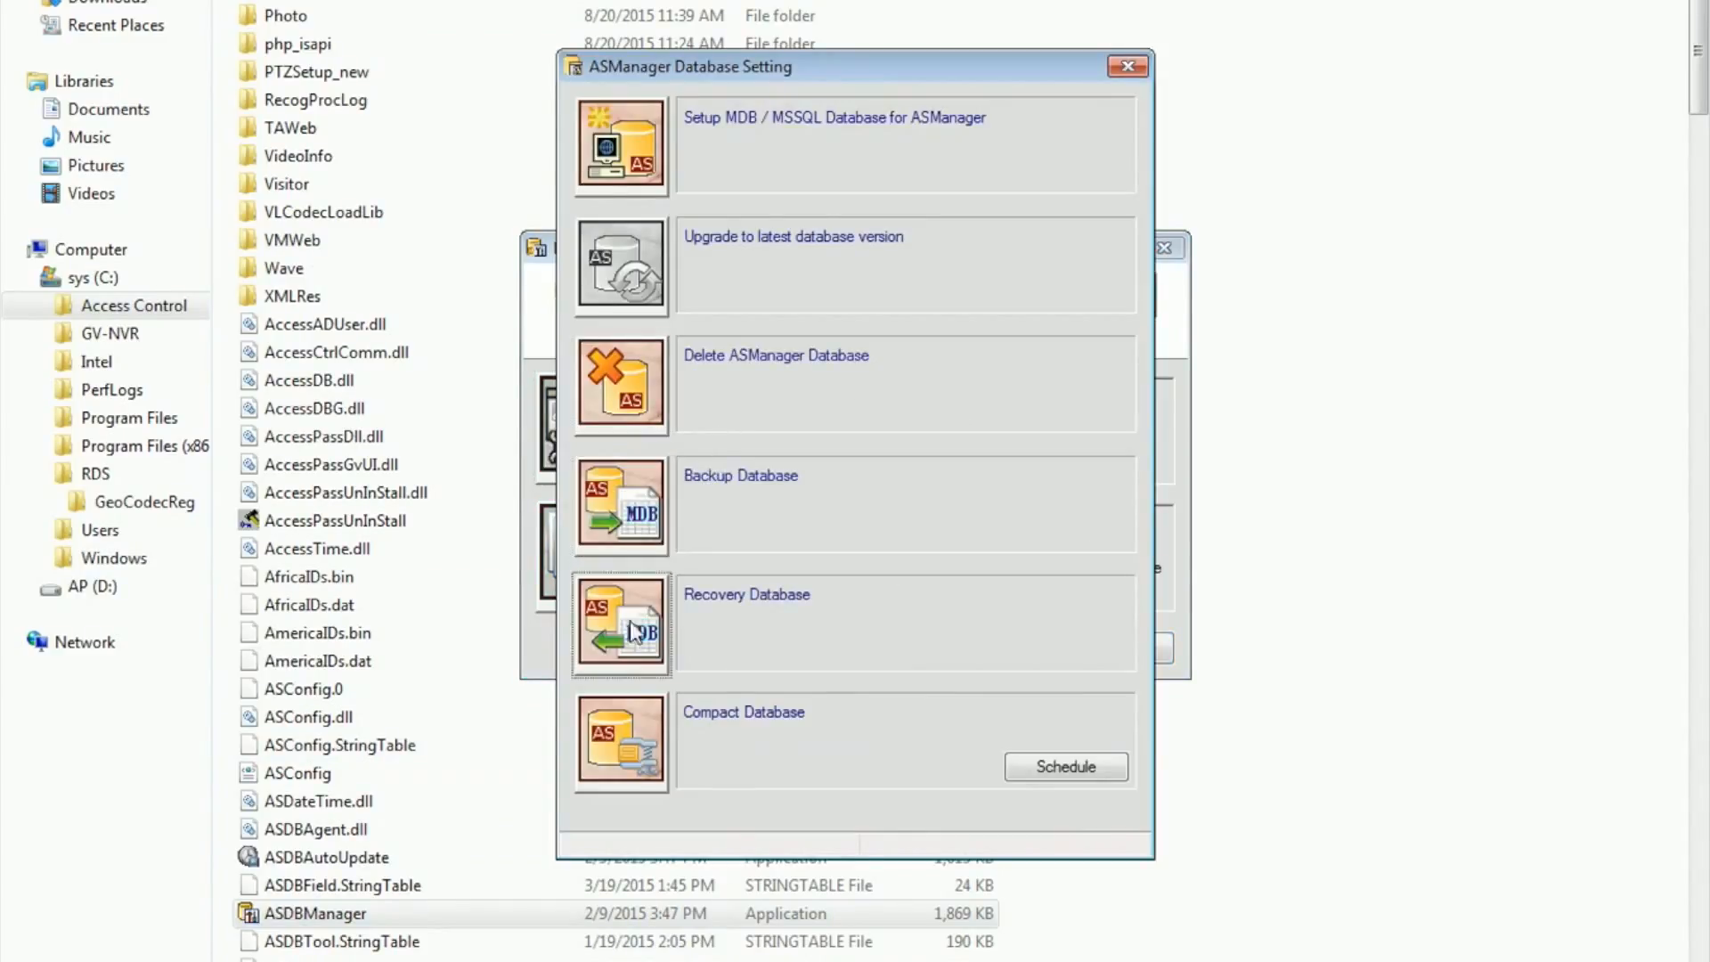
left_click(630, 509)
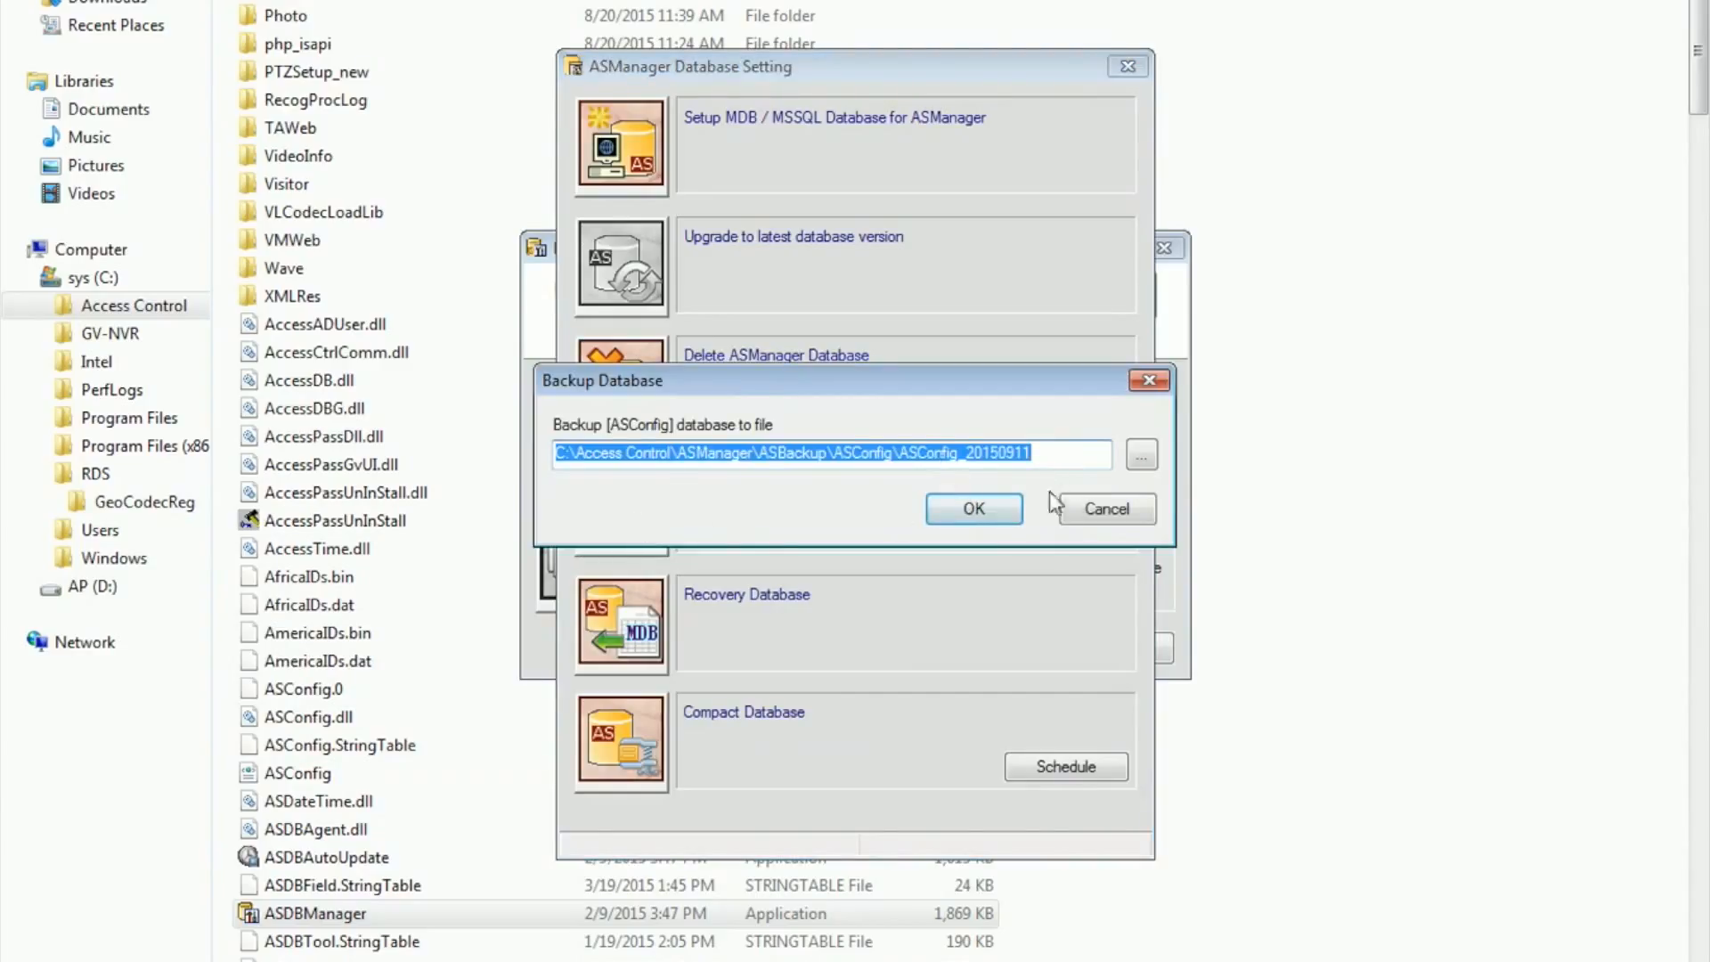
left_click(1104, 525)
left_click(633, 637)
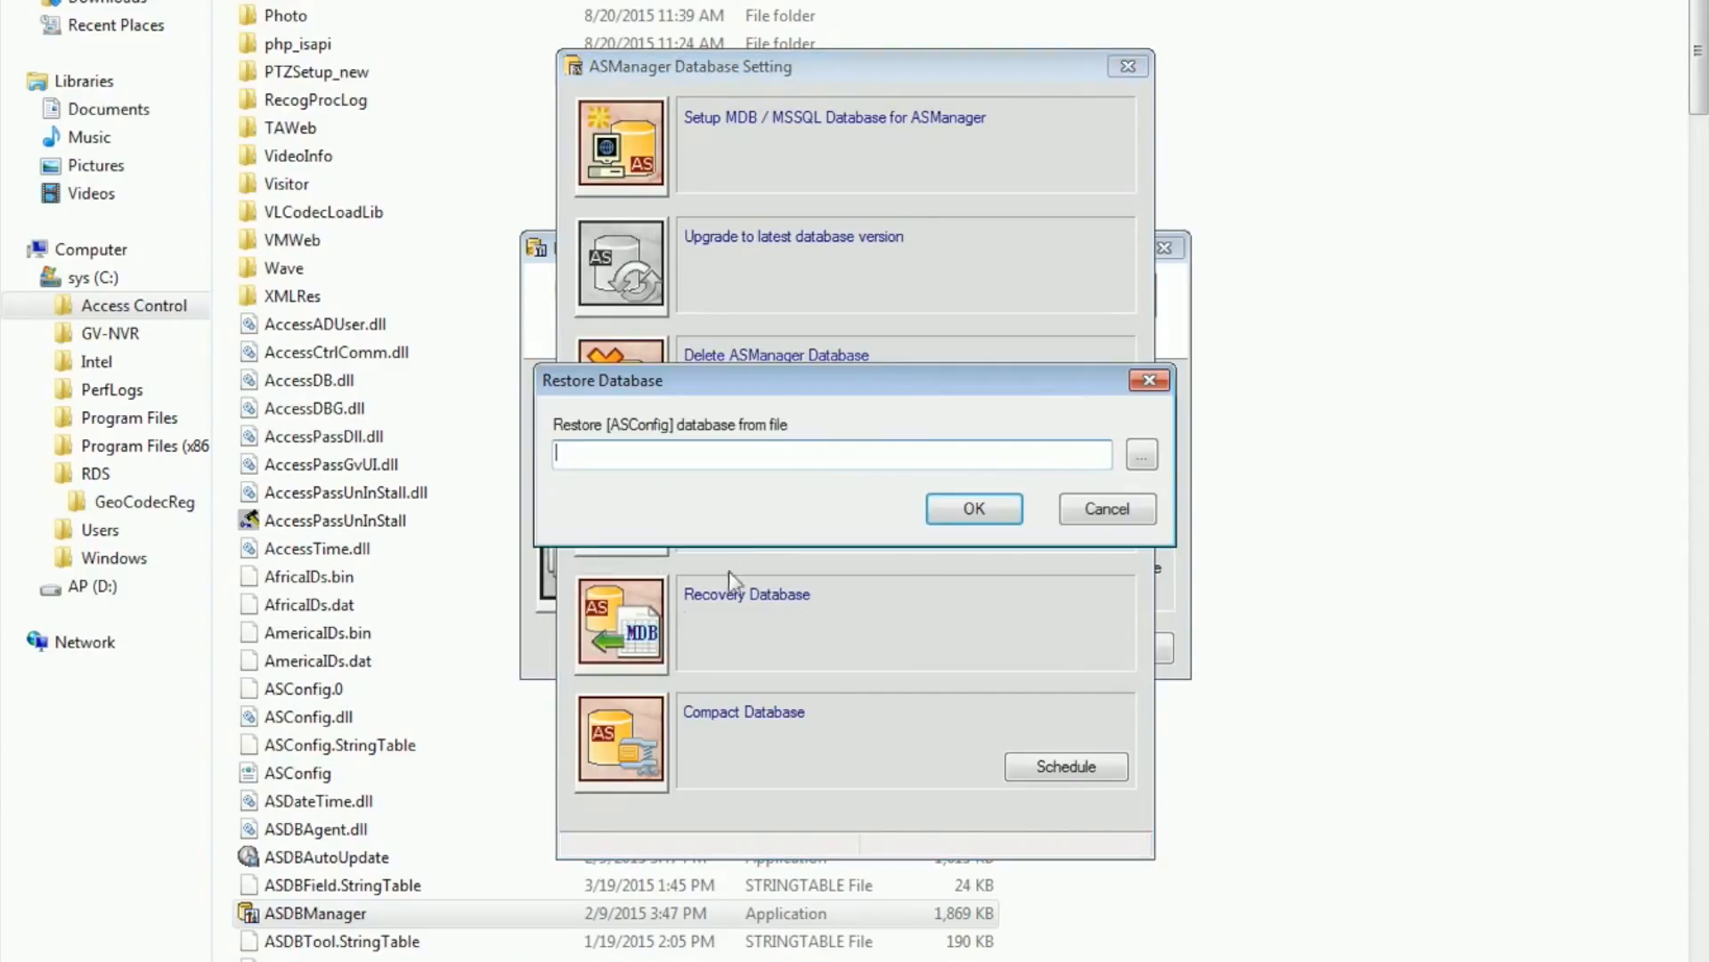
left_click(1081, 508)
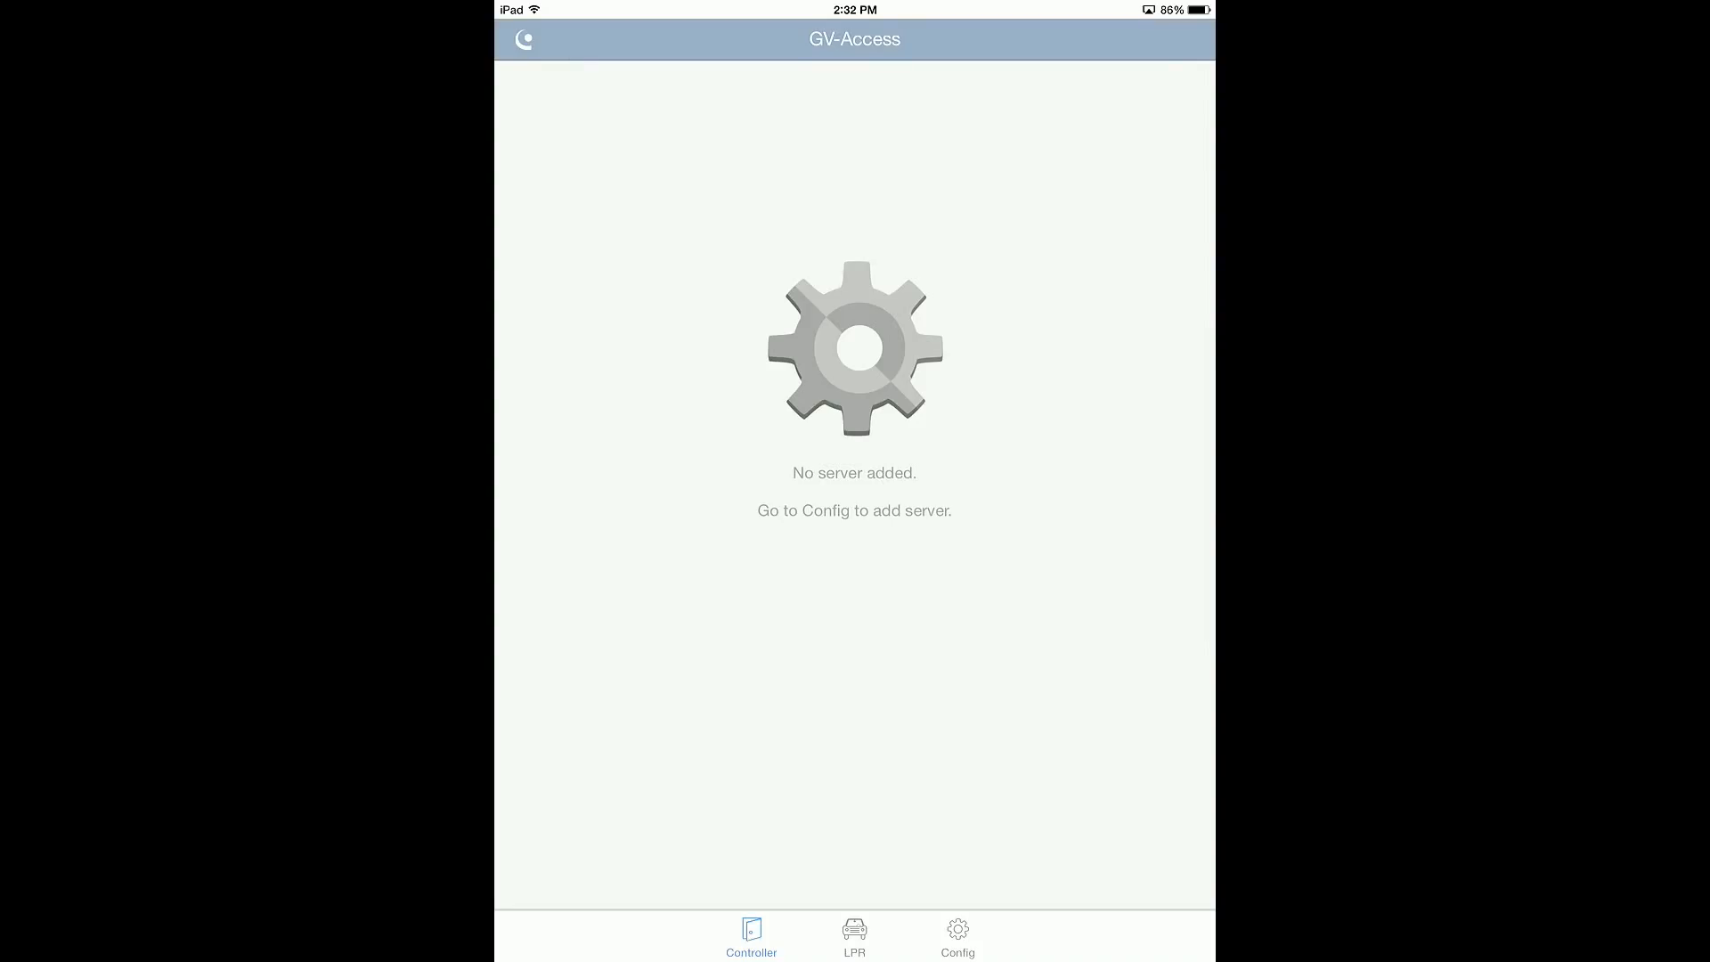
Step: In the GV-Access mobile app, create a GV-ASManager server entry named ASManager with IP 192.168.1.6
left_click(959, 938)
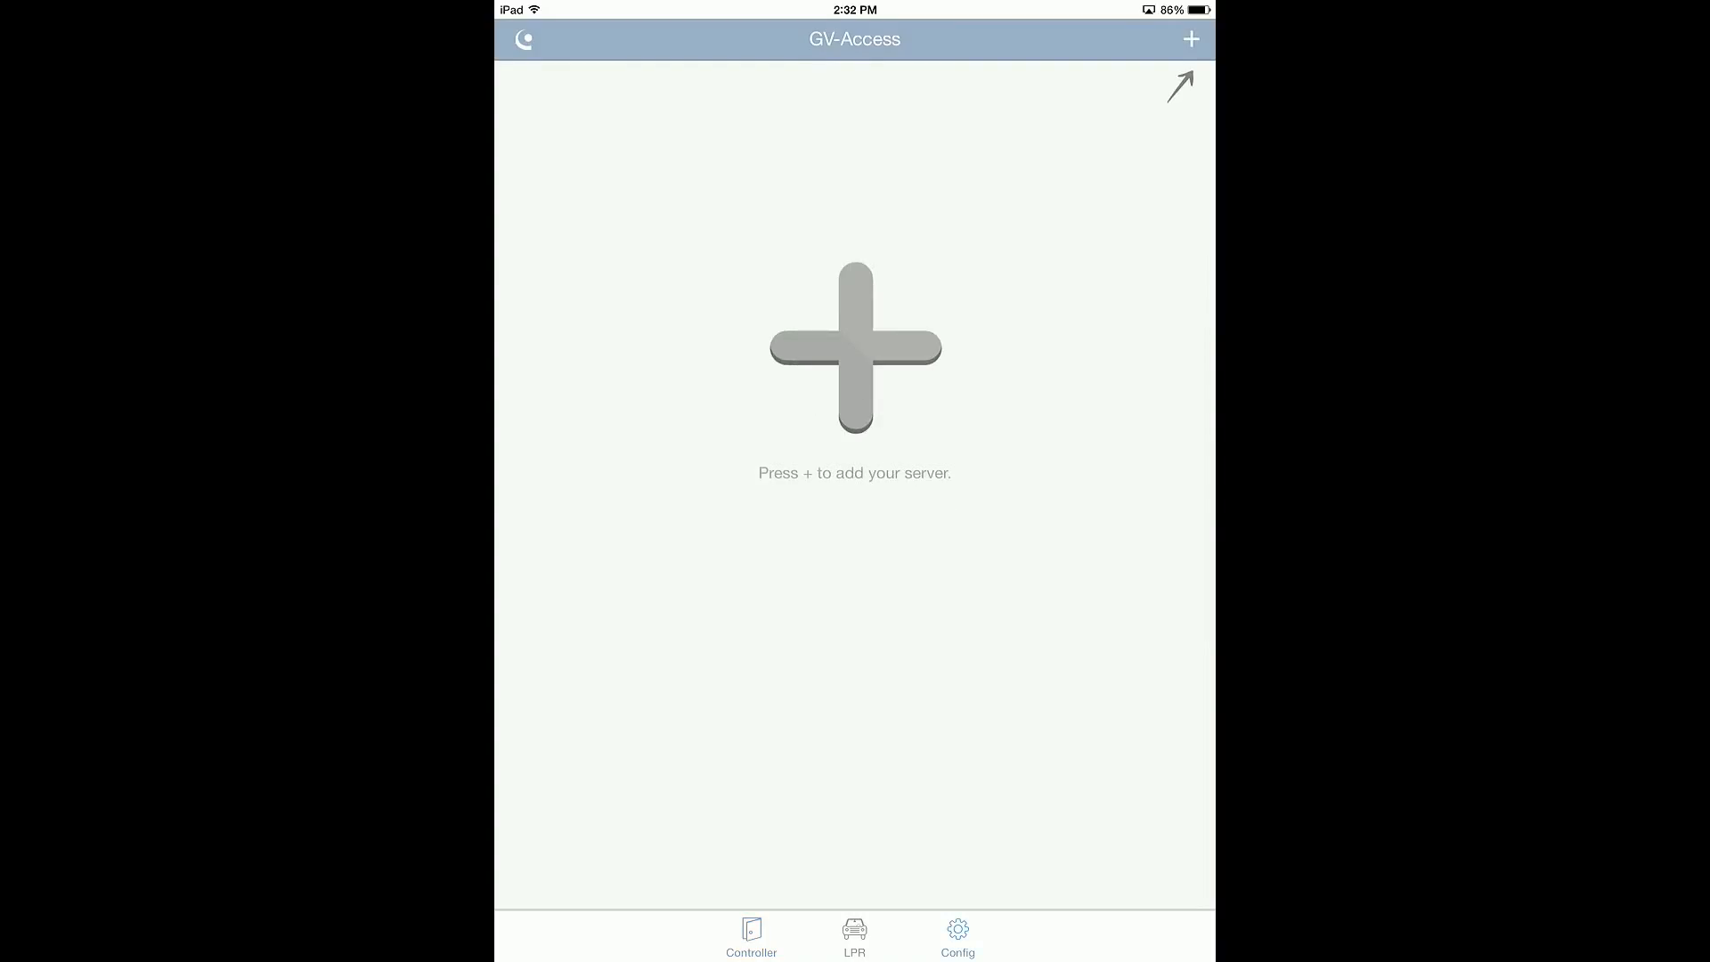
left_click(1192, 39)
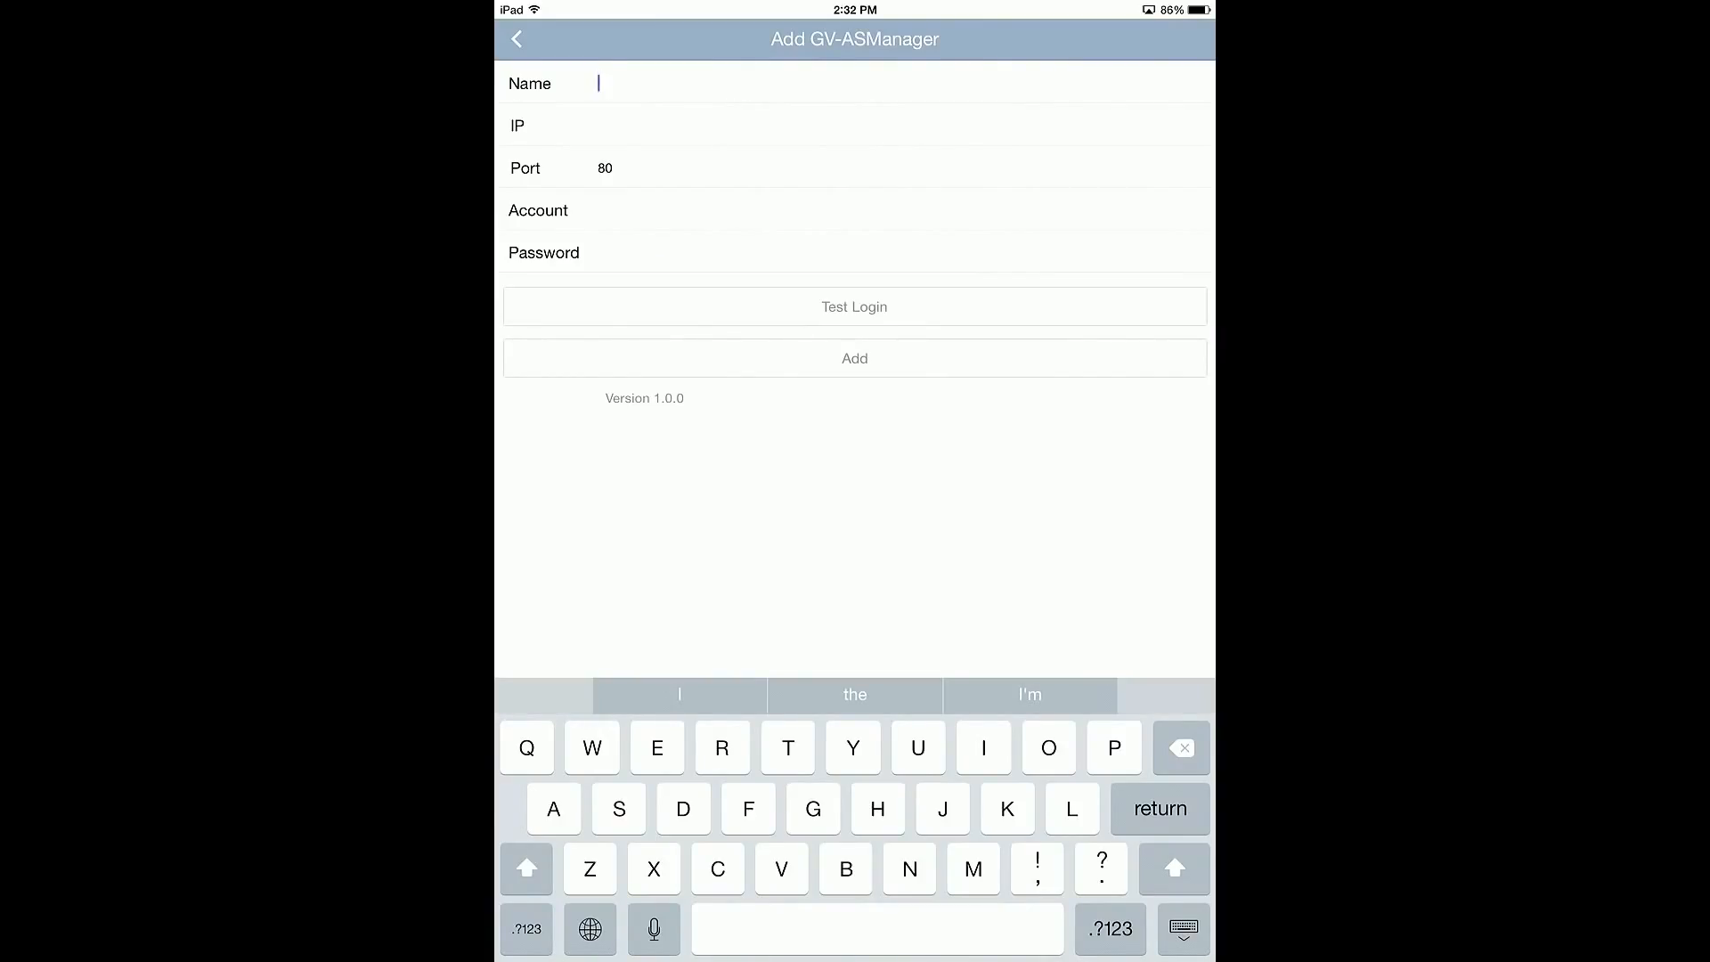
type("A")
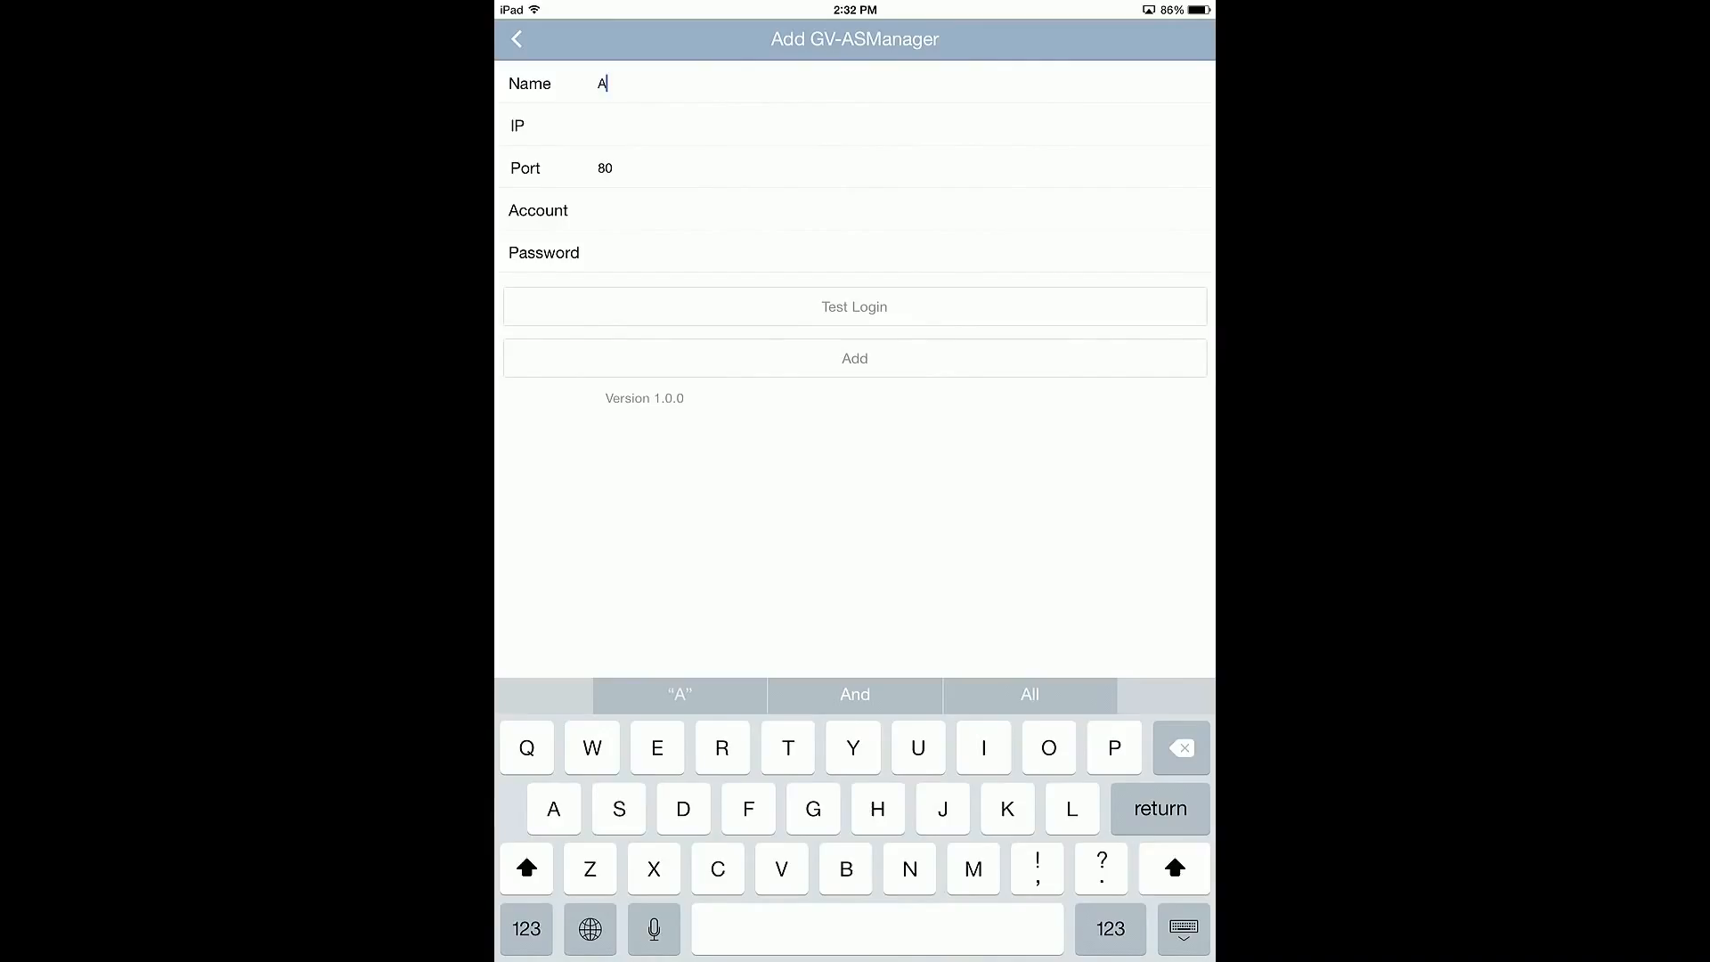
type("SManager")
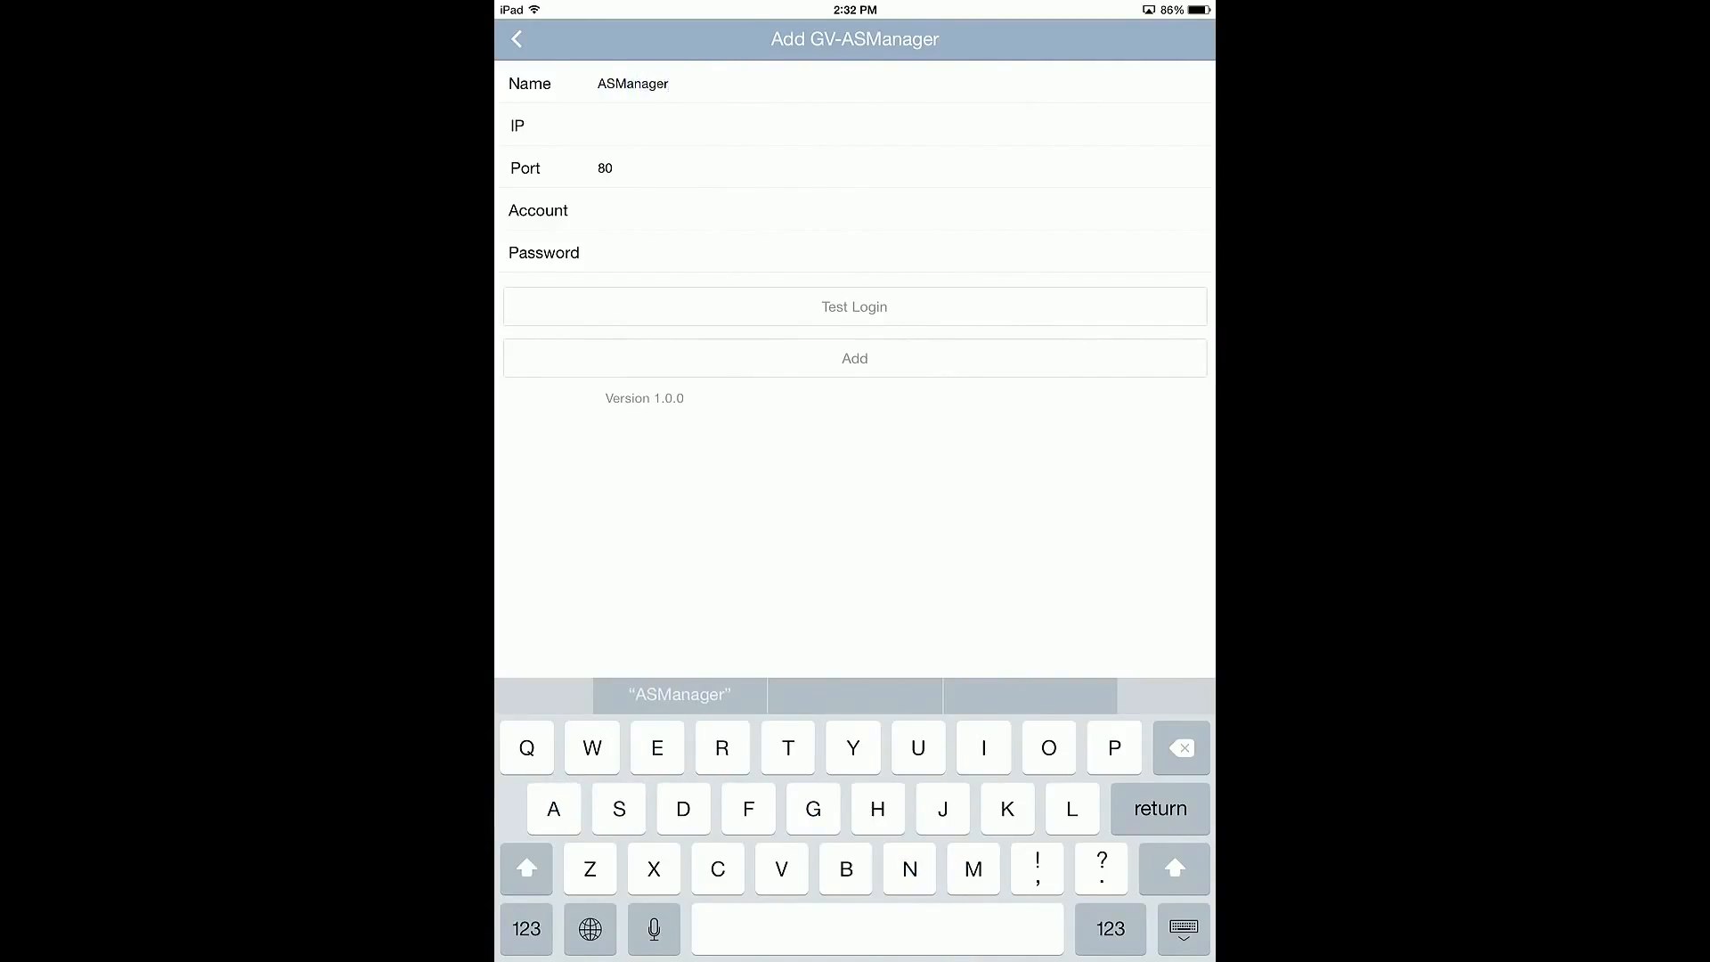
left_click(599, 126)
left_click(542, 929)
type("192.1")
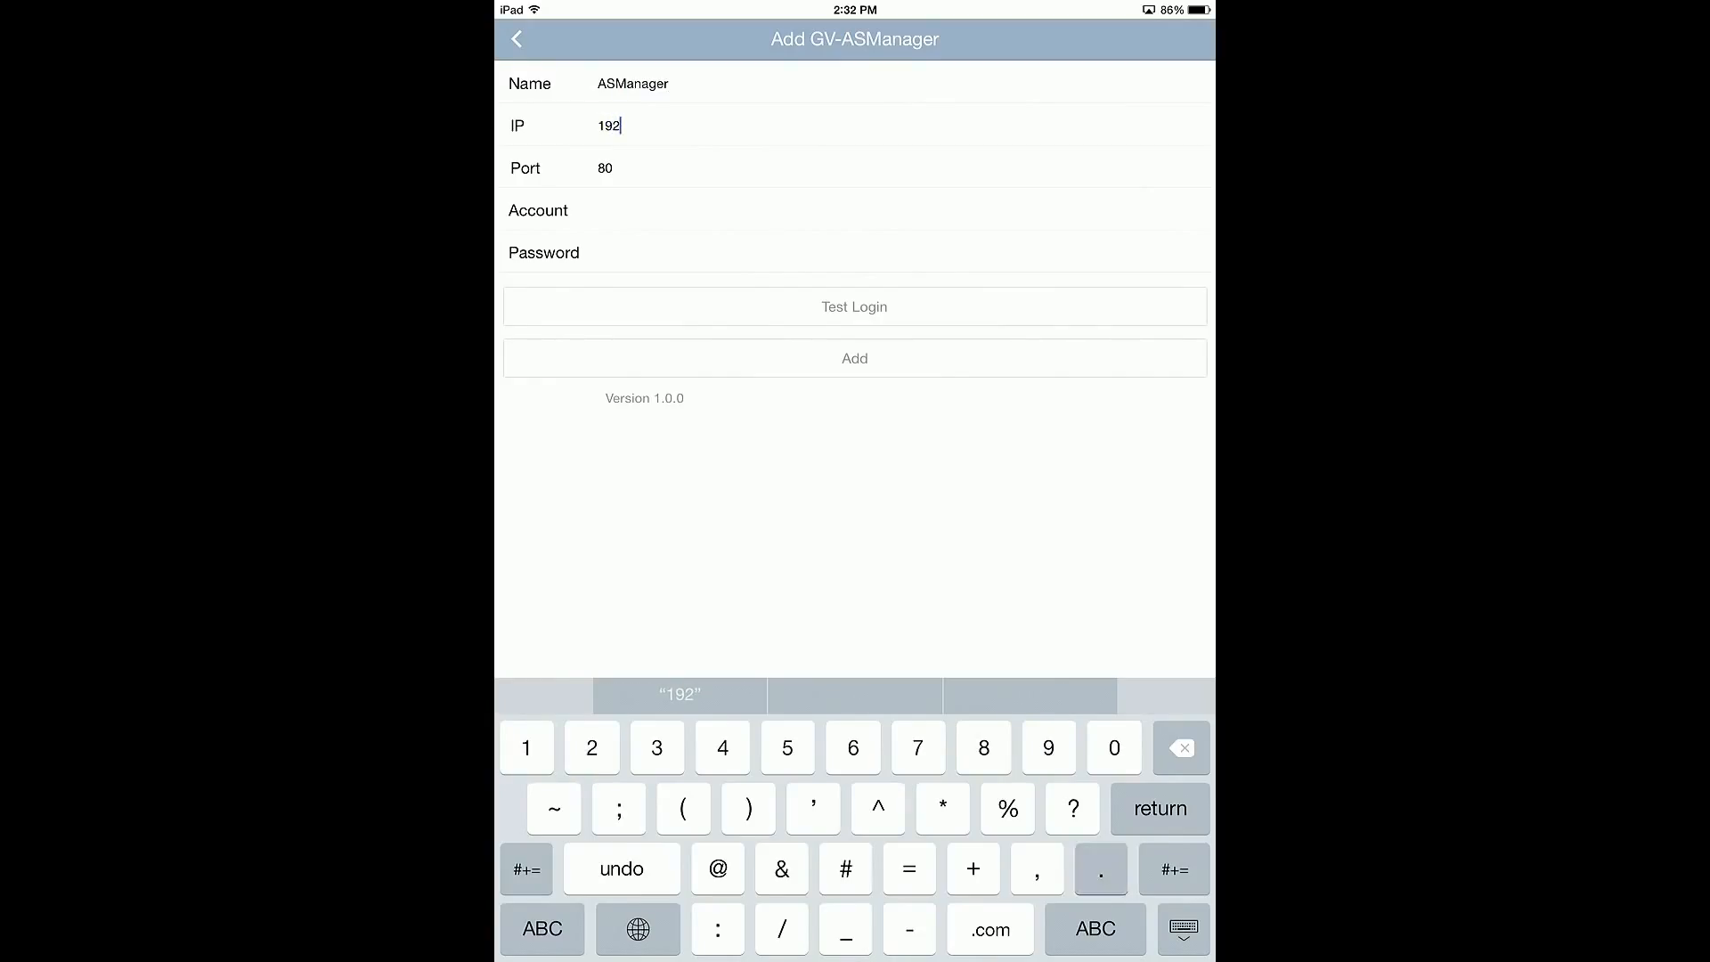
type("68.1.6")
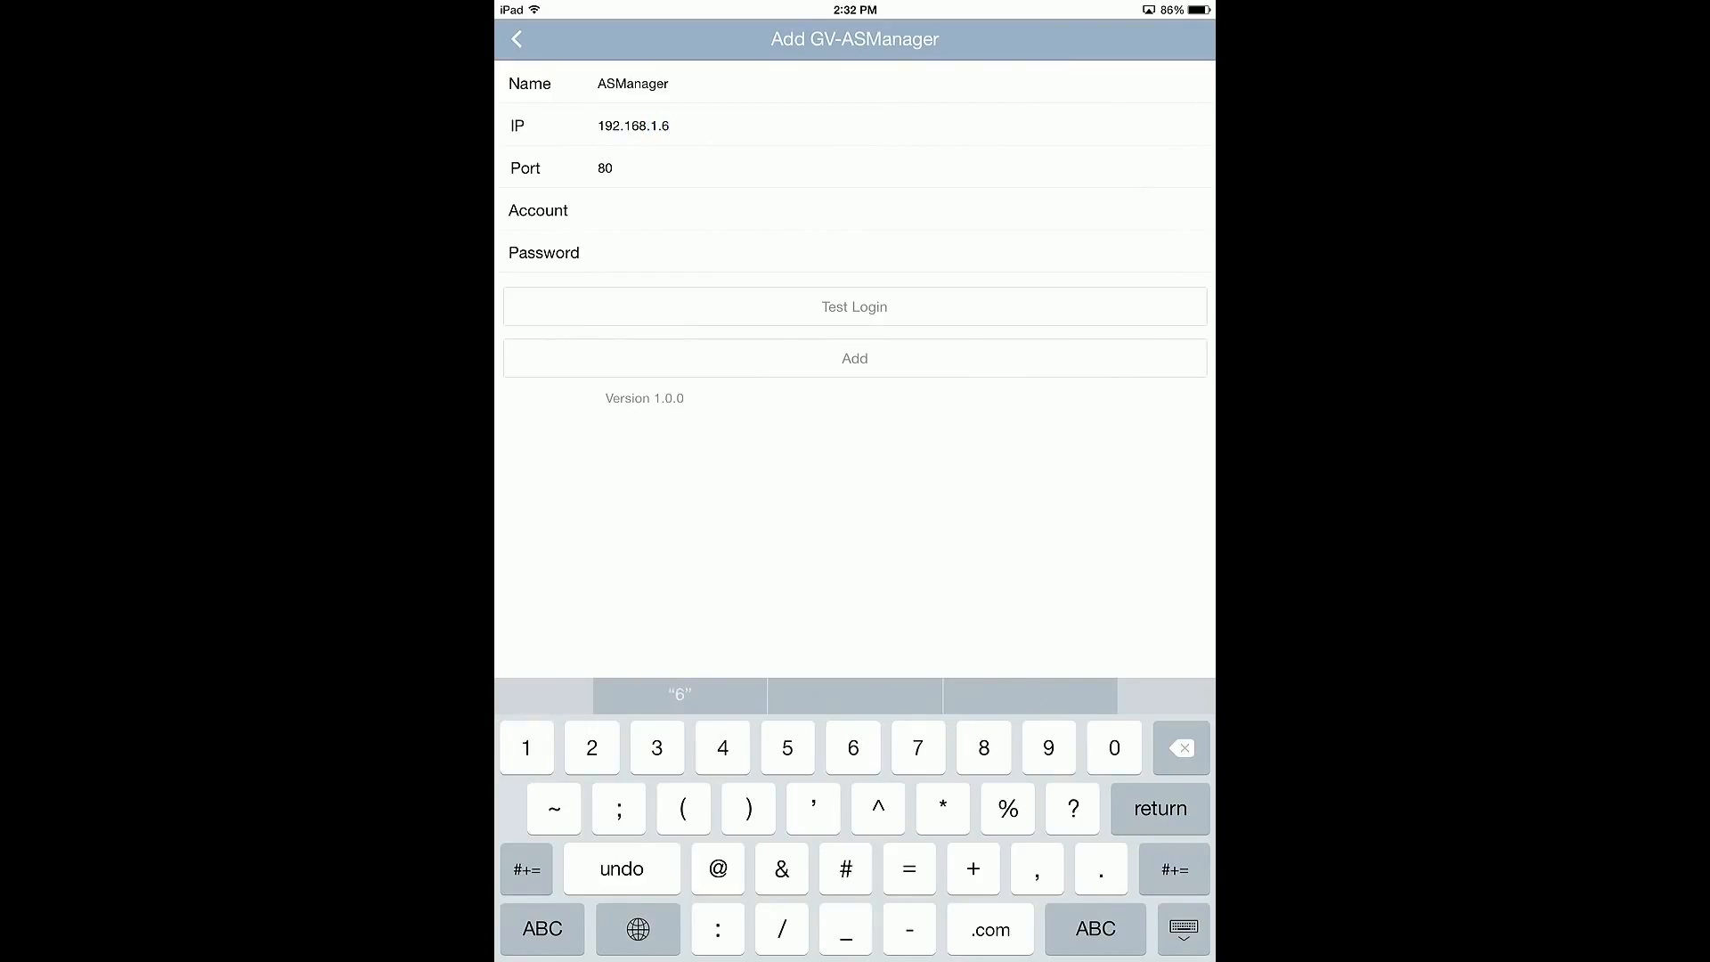
Step: Enter the server's account and password and add the ASManager server
left_click(600, 210)
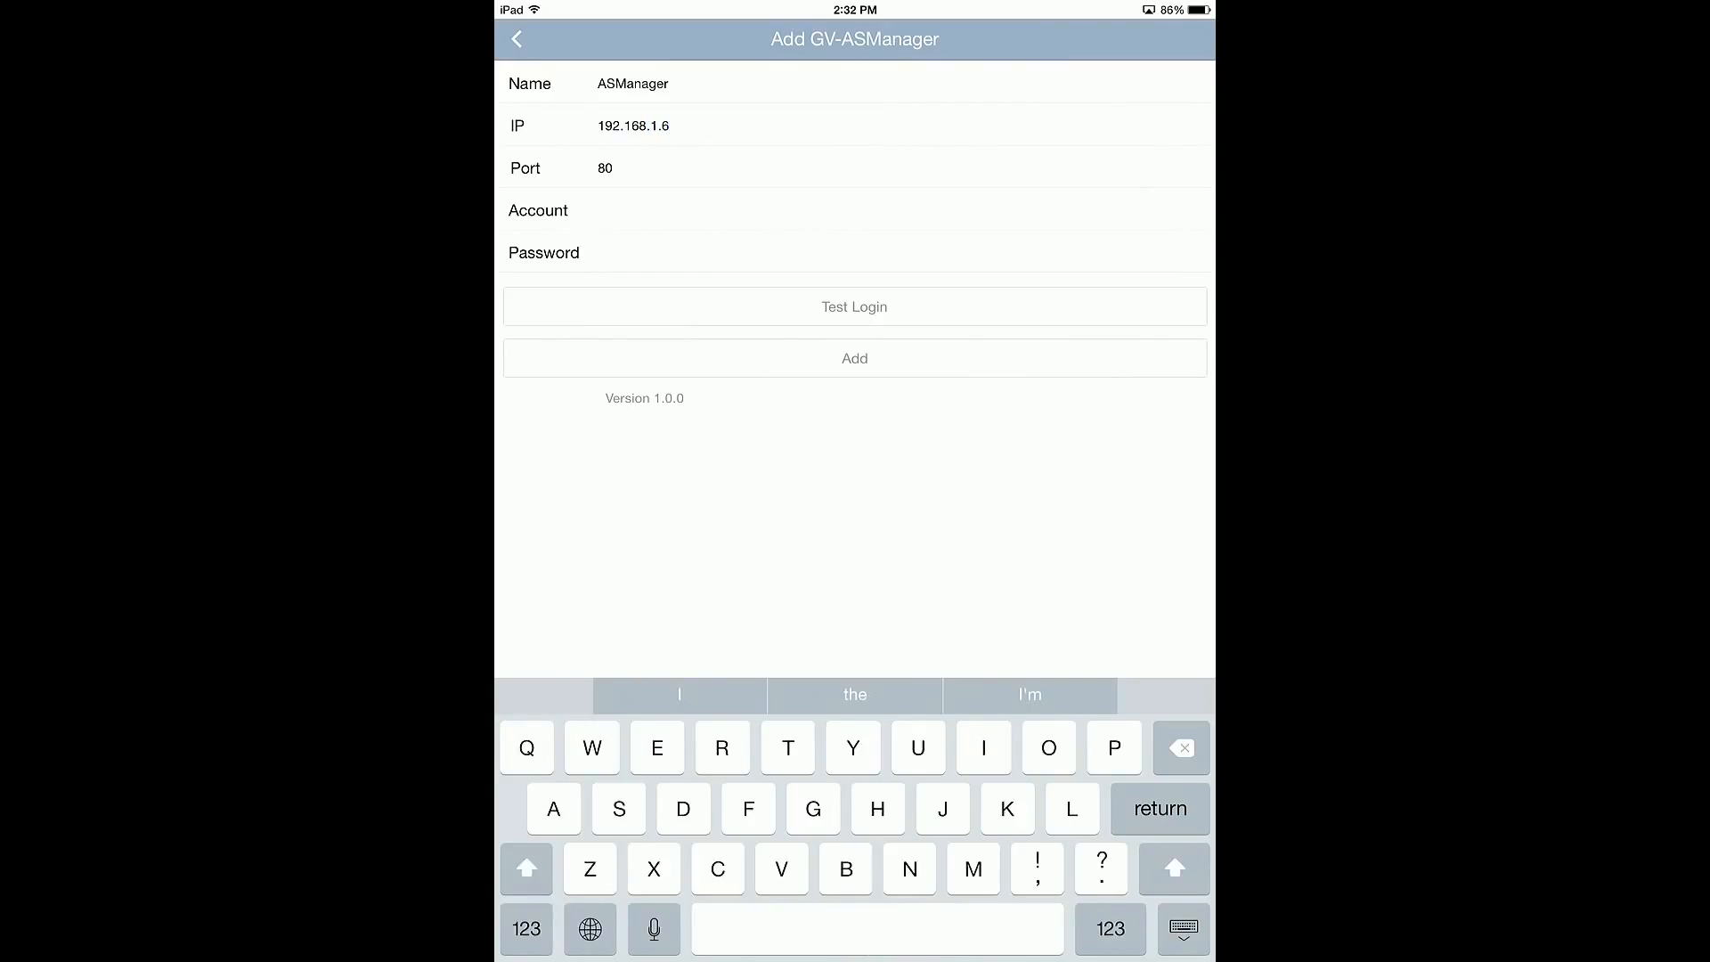
type("1")
left_click(600, 253)
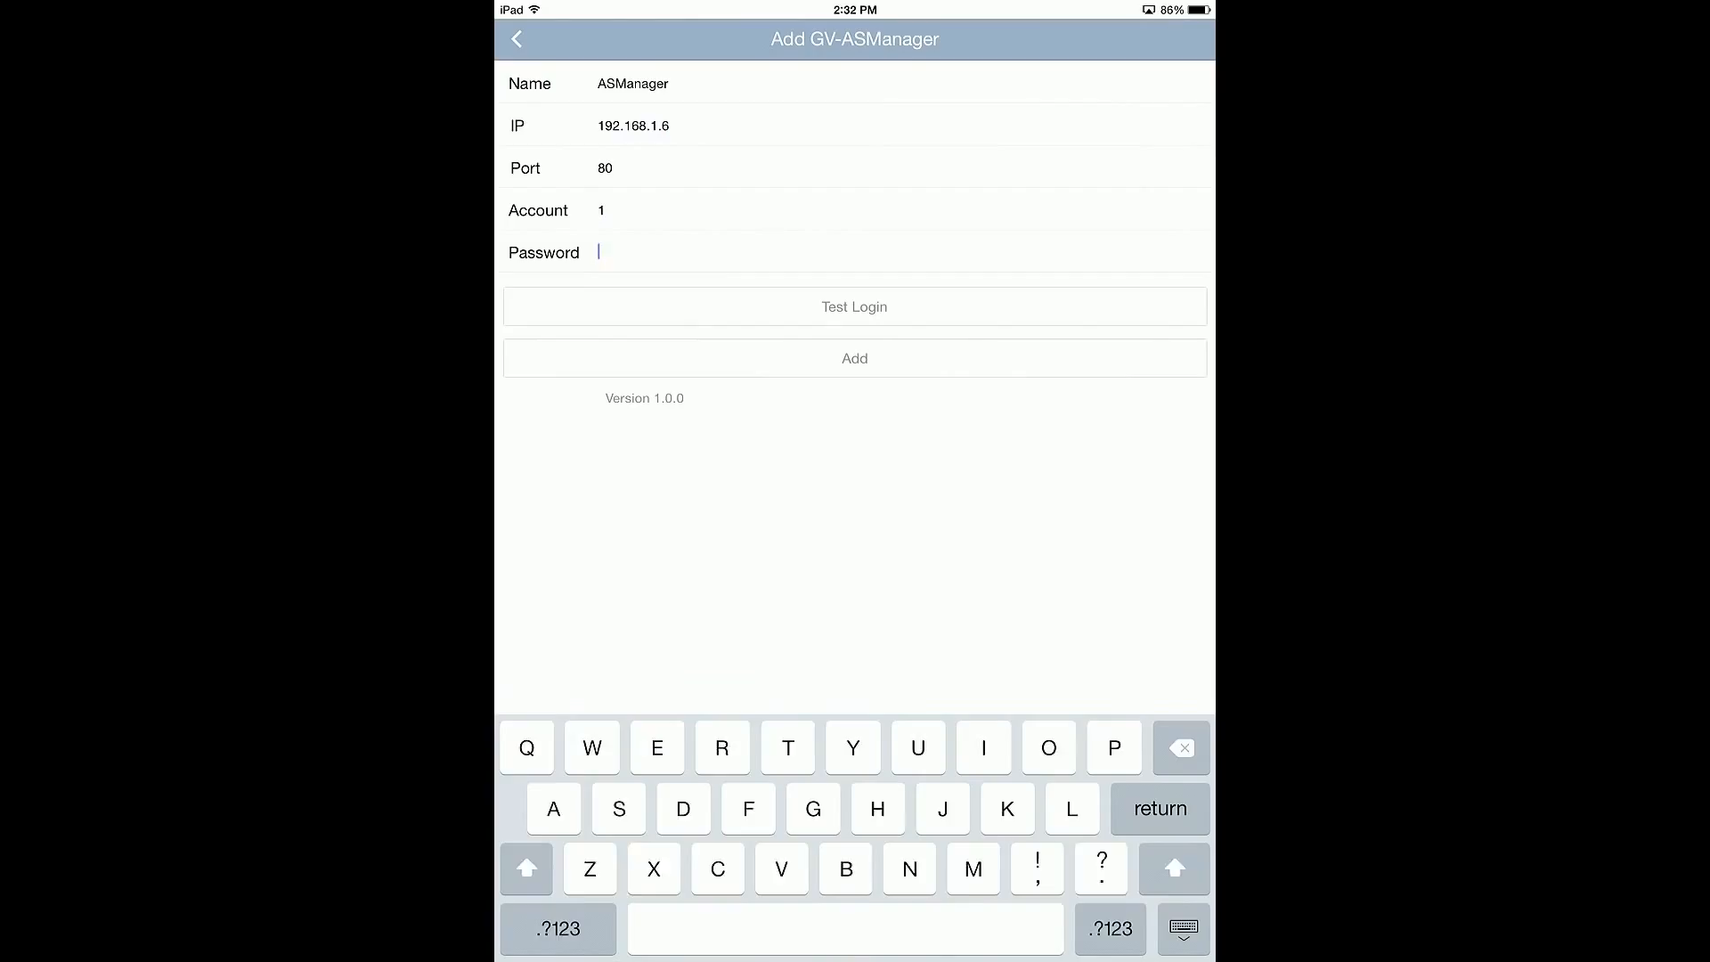
type("1")
left_click(855, 358)
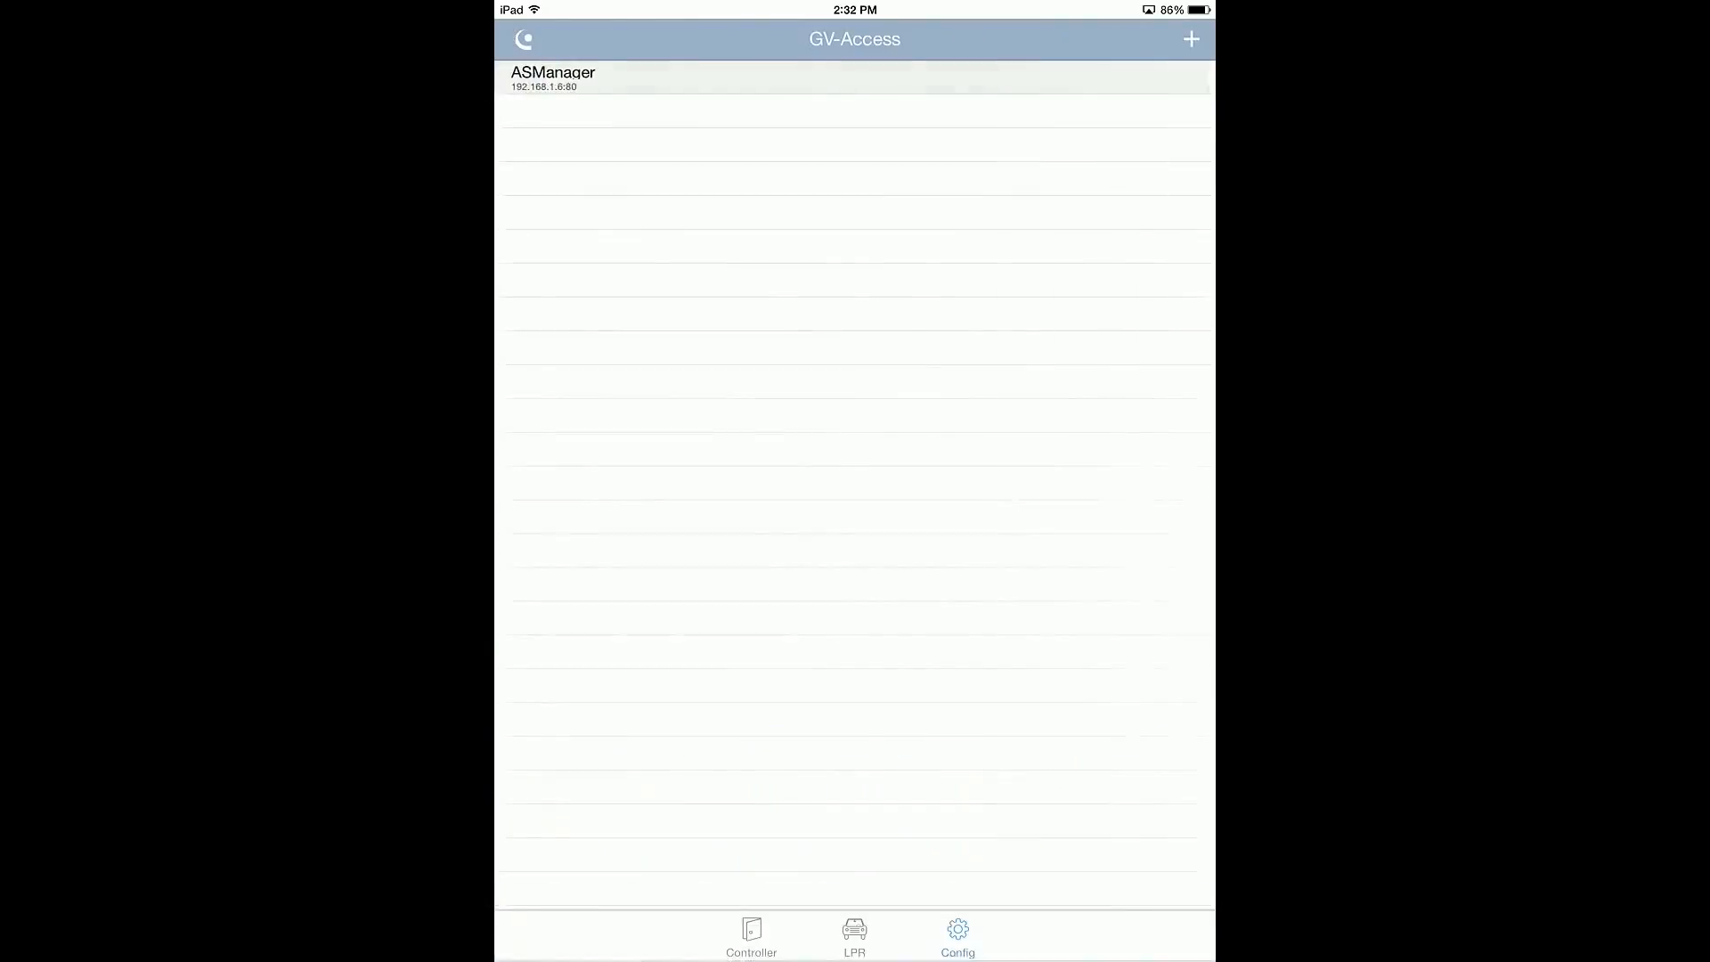
Step: View Door3's live camera and door control options, and unlock Door3 remotely from the controller list
left_click(752, 937)
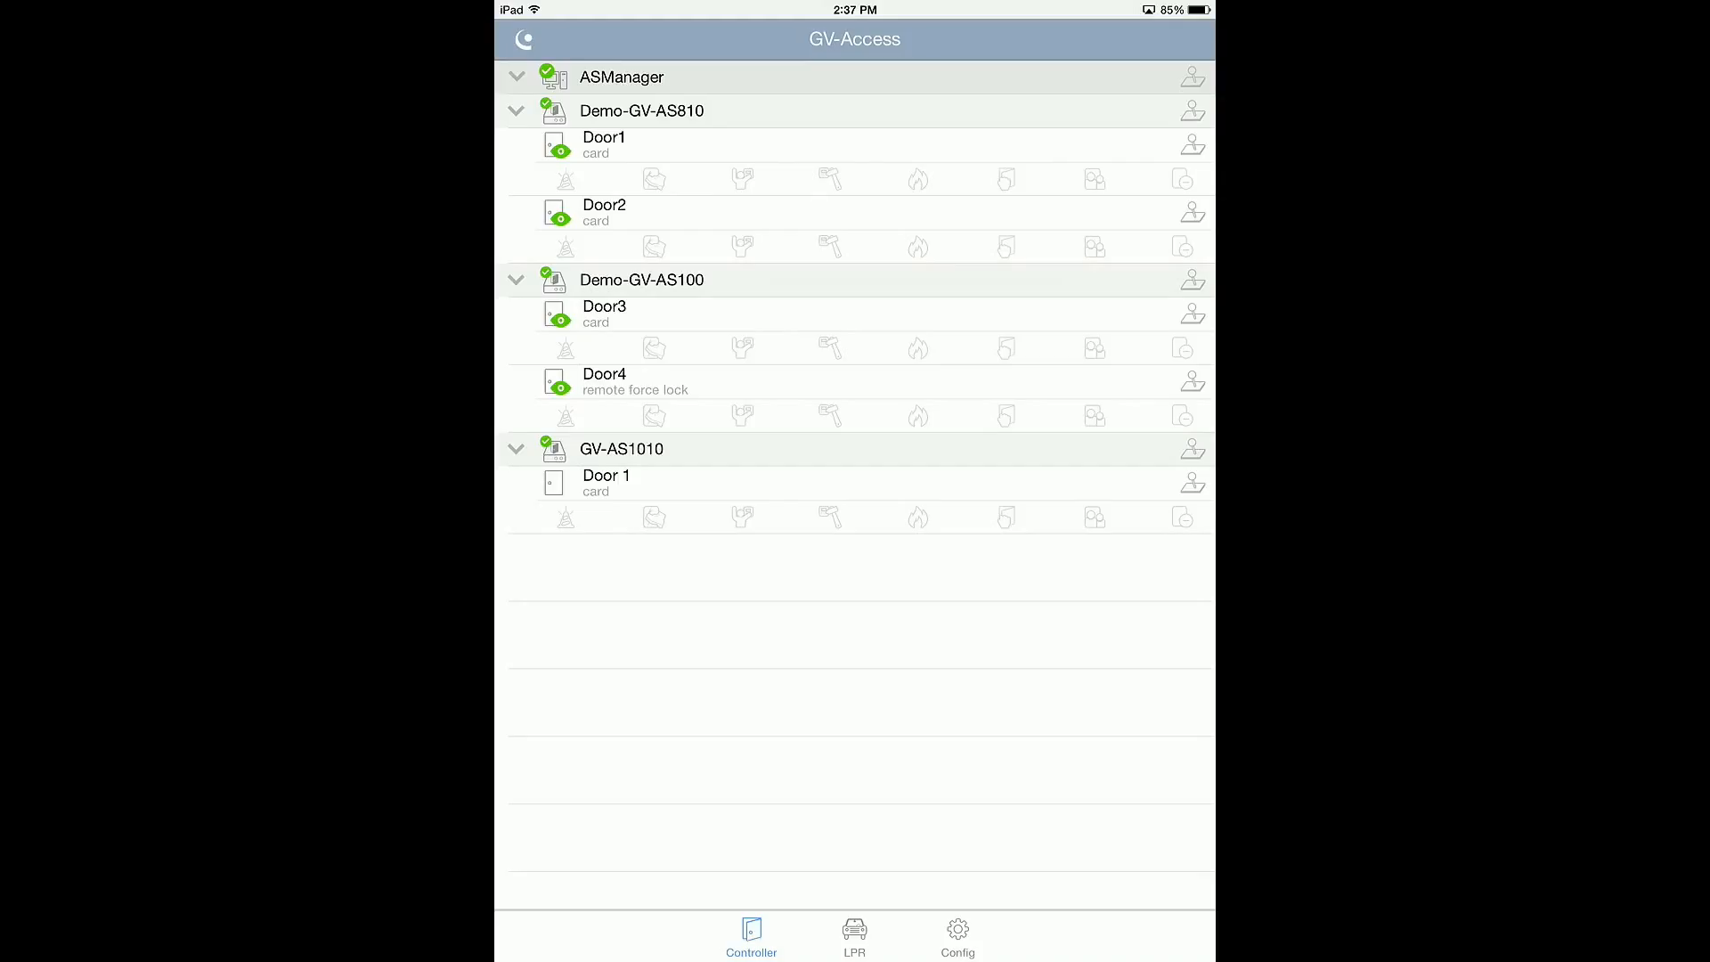
left_click(616, 328)
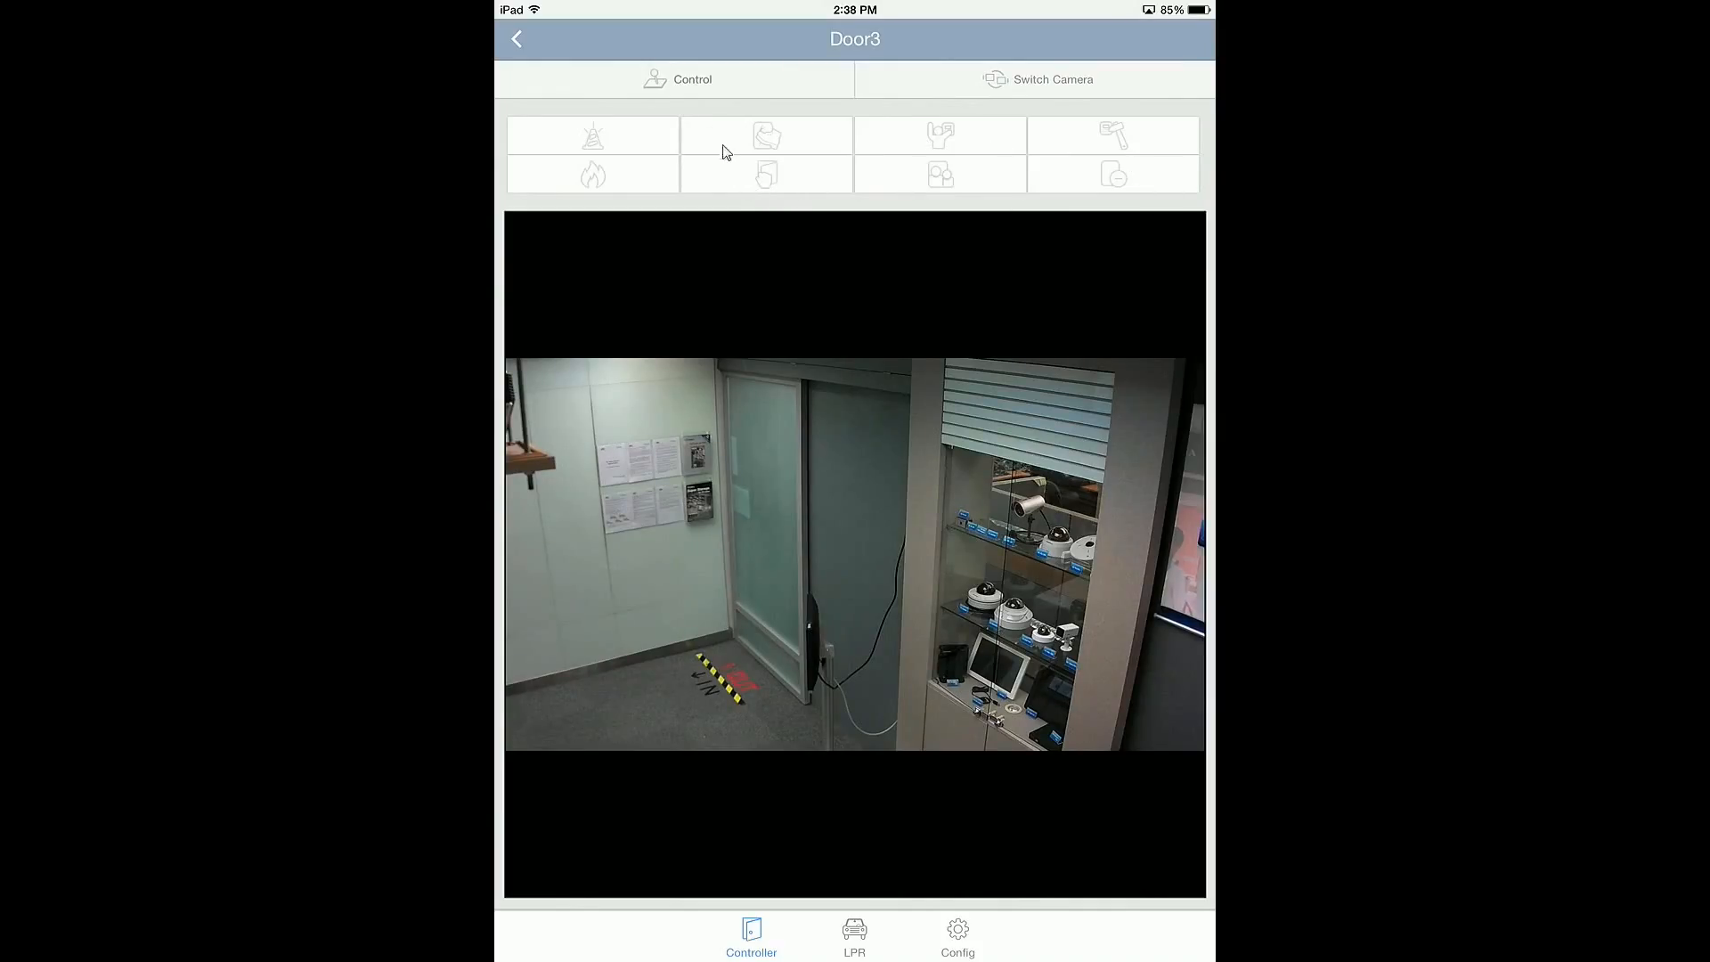
left_click(725, 88)
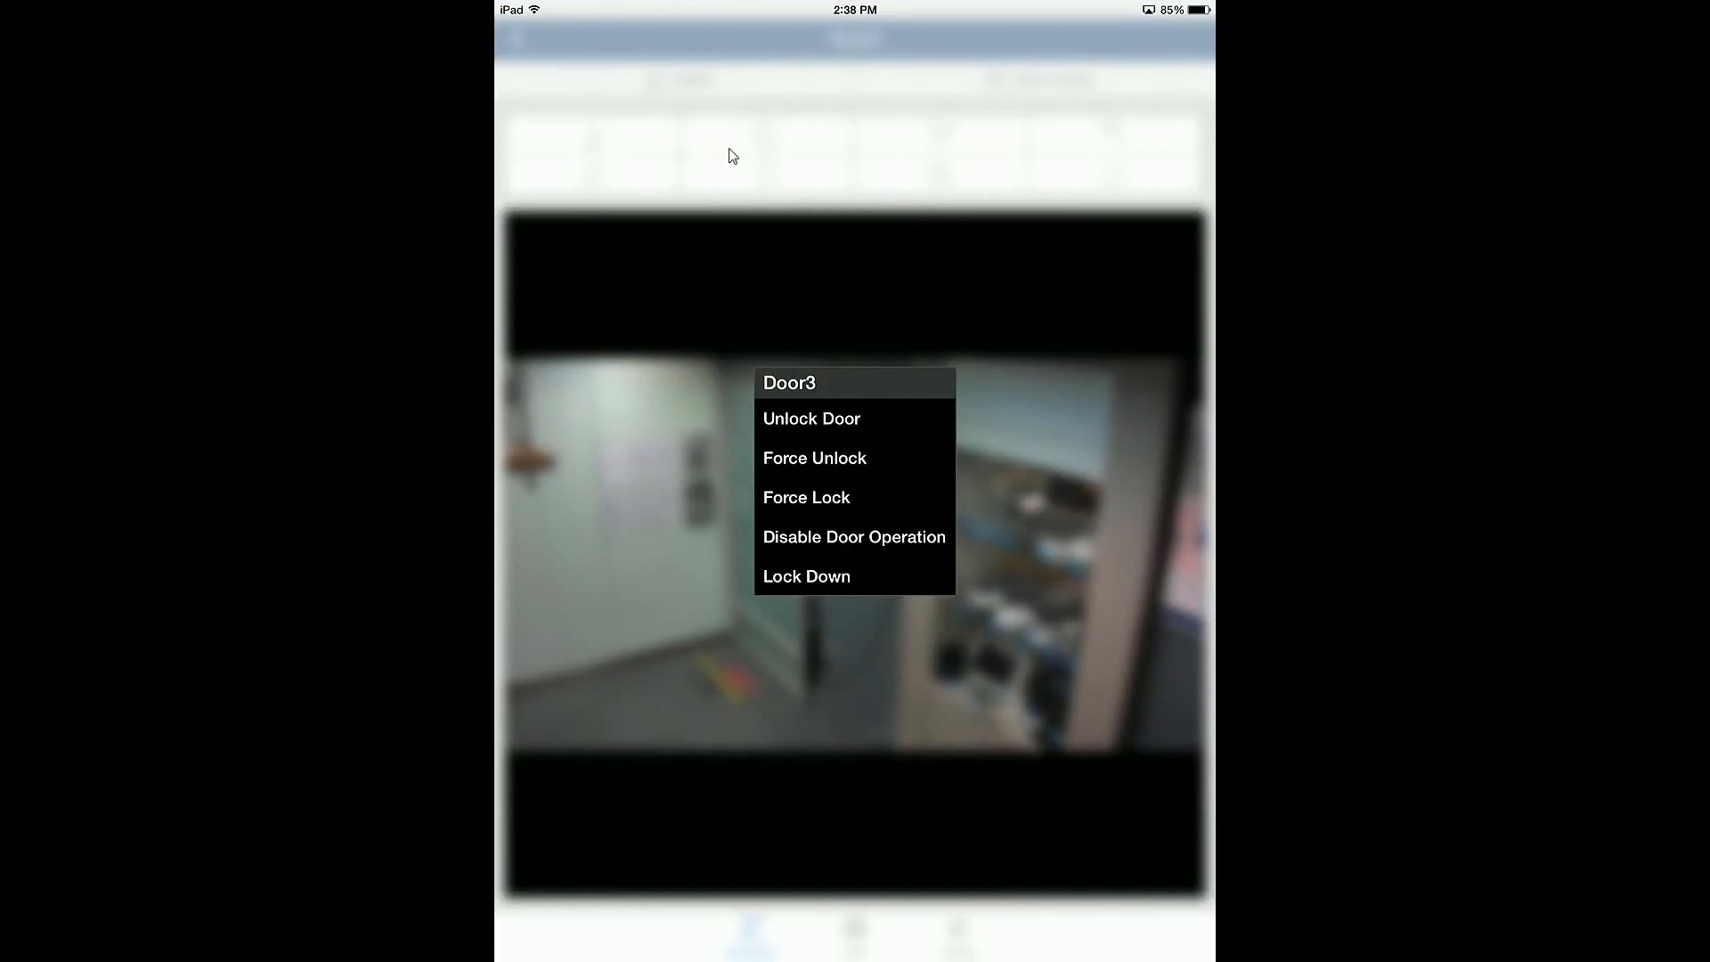
left_click(771, 311)
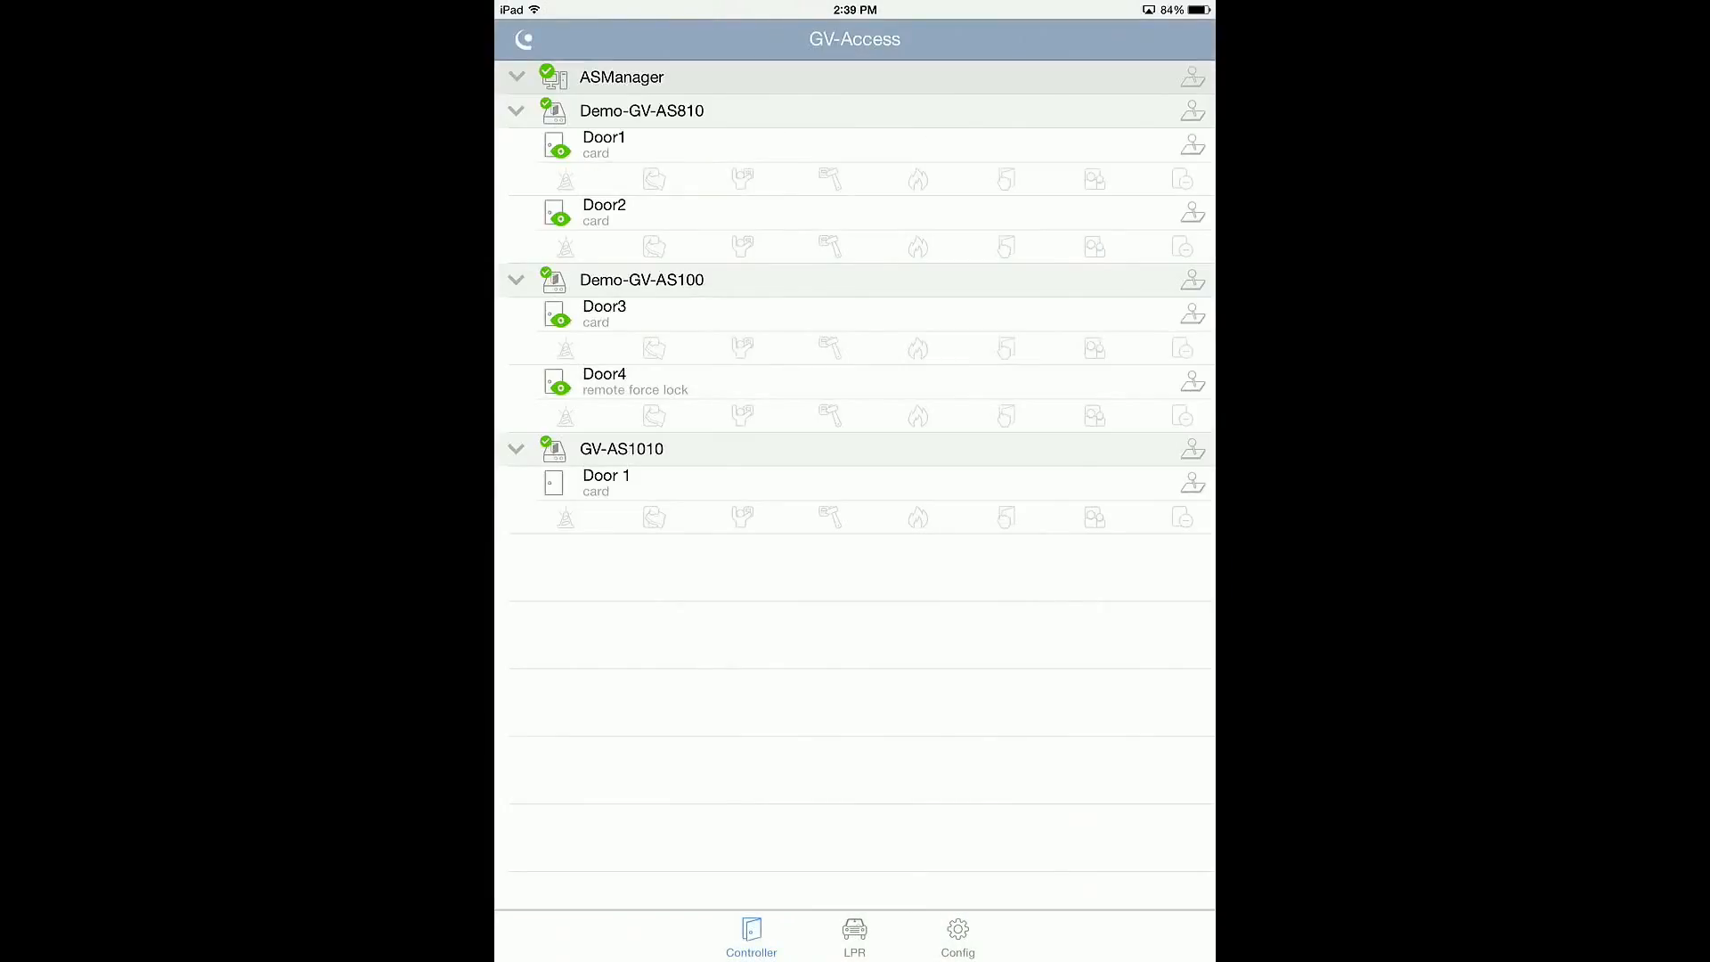
left_click(1194, 319)
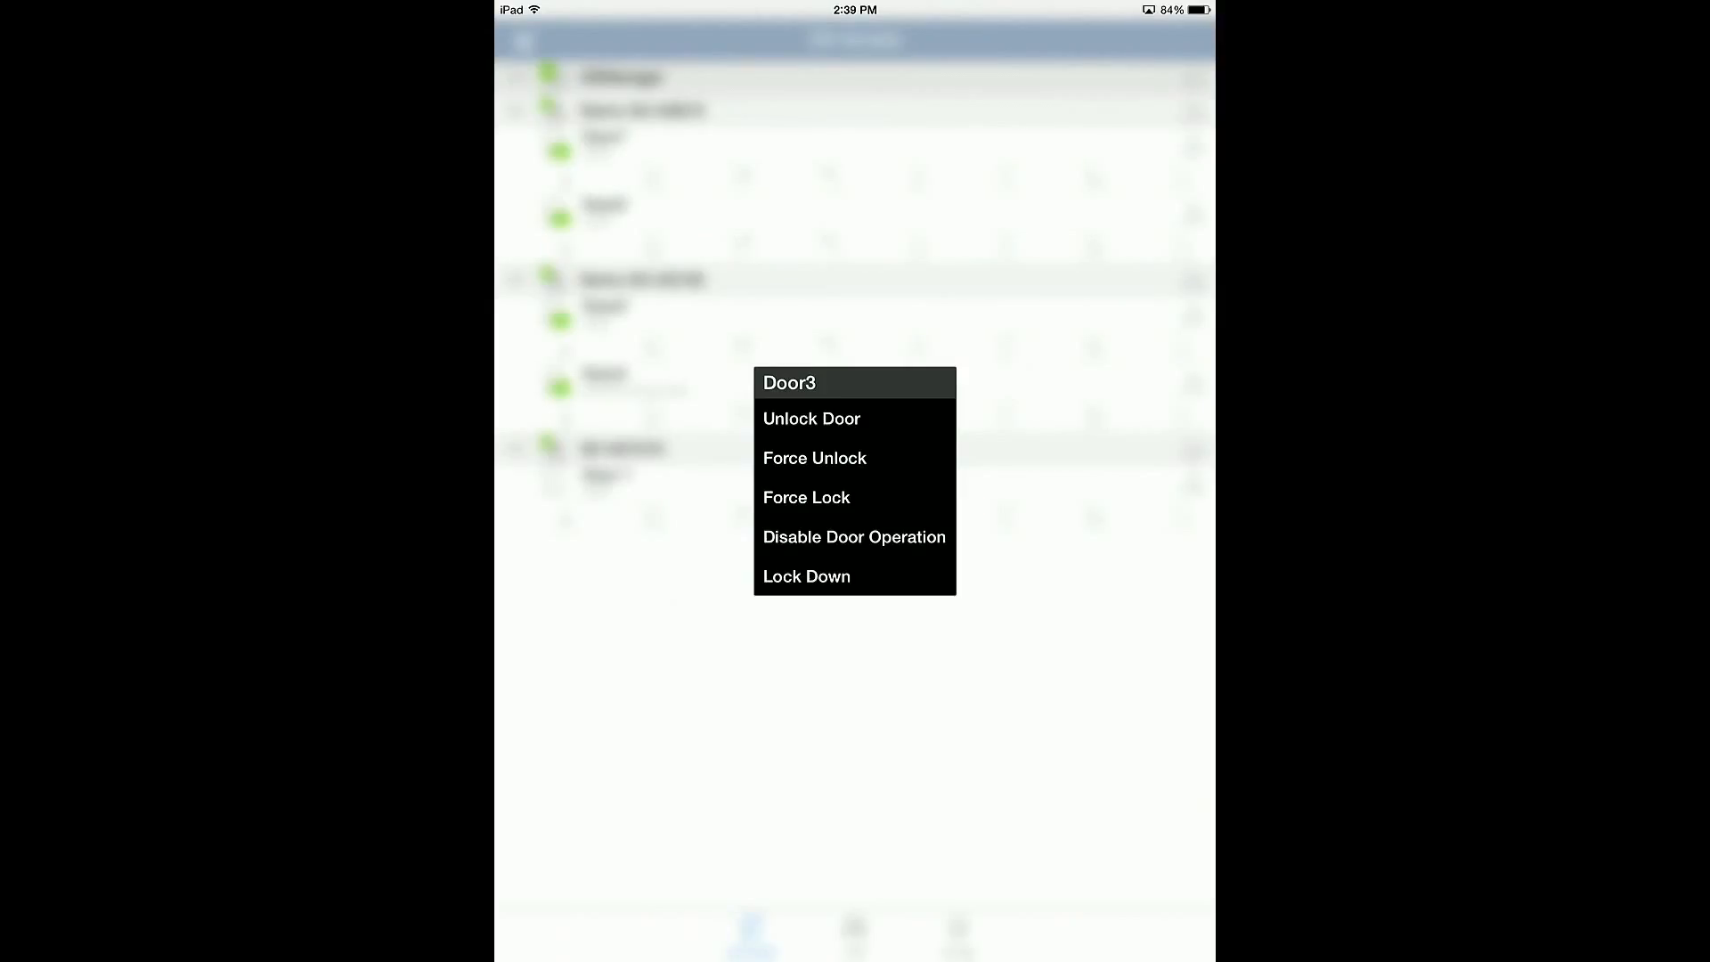
left_click(811, 419)
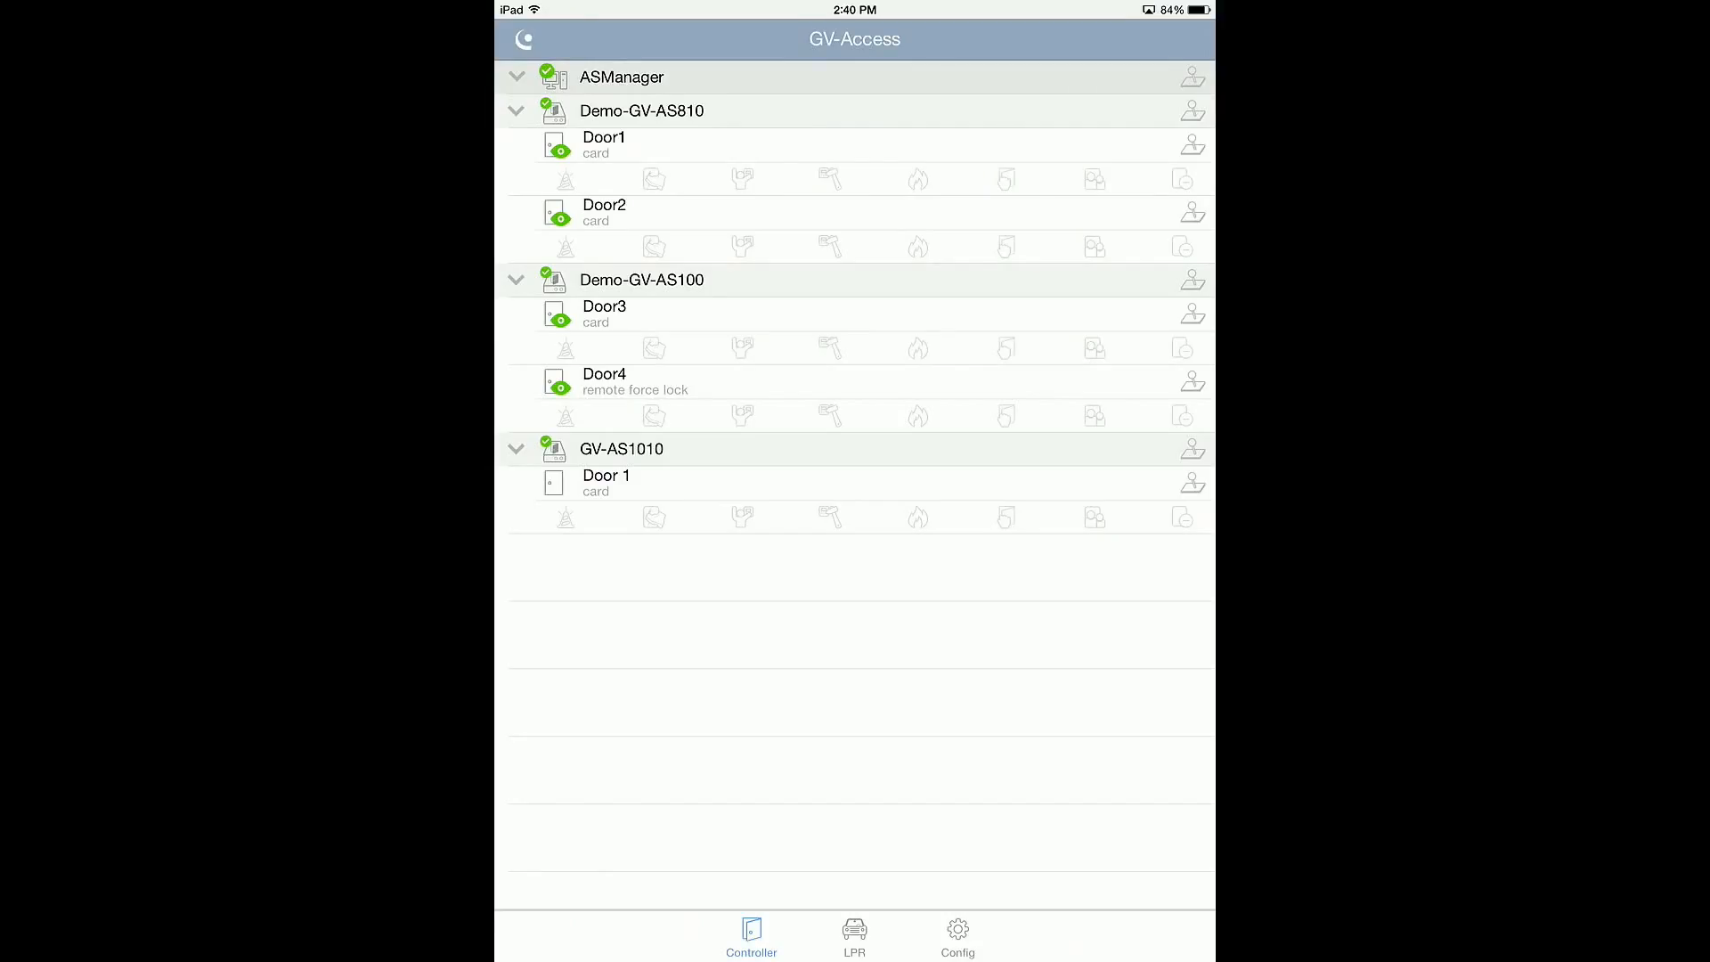
Step: View the live camera of LPR Lane 1 and its gate control options, leaving without unlocking the gate
left_click(854, 937)
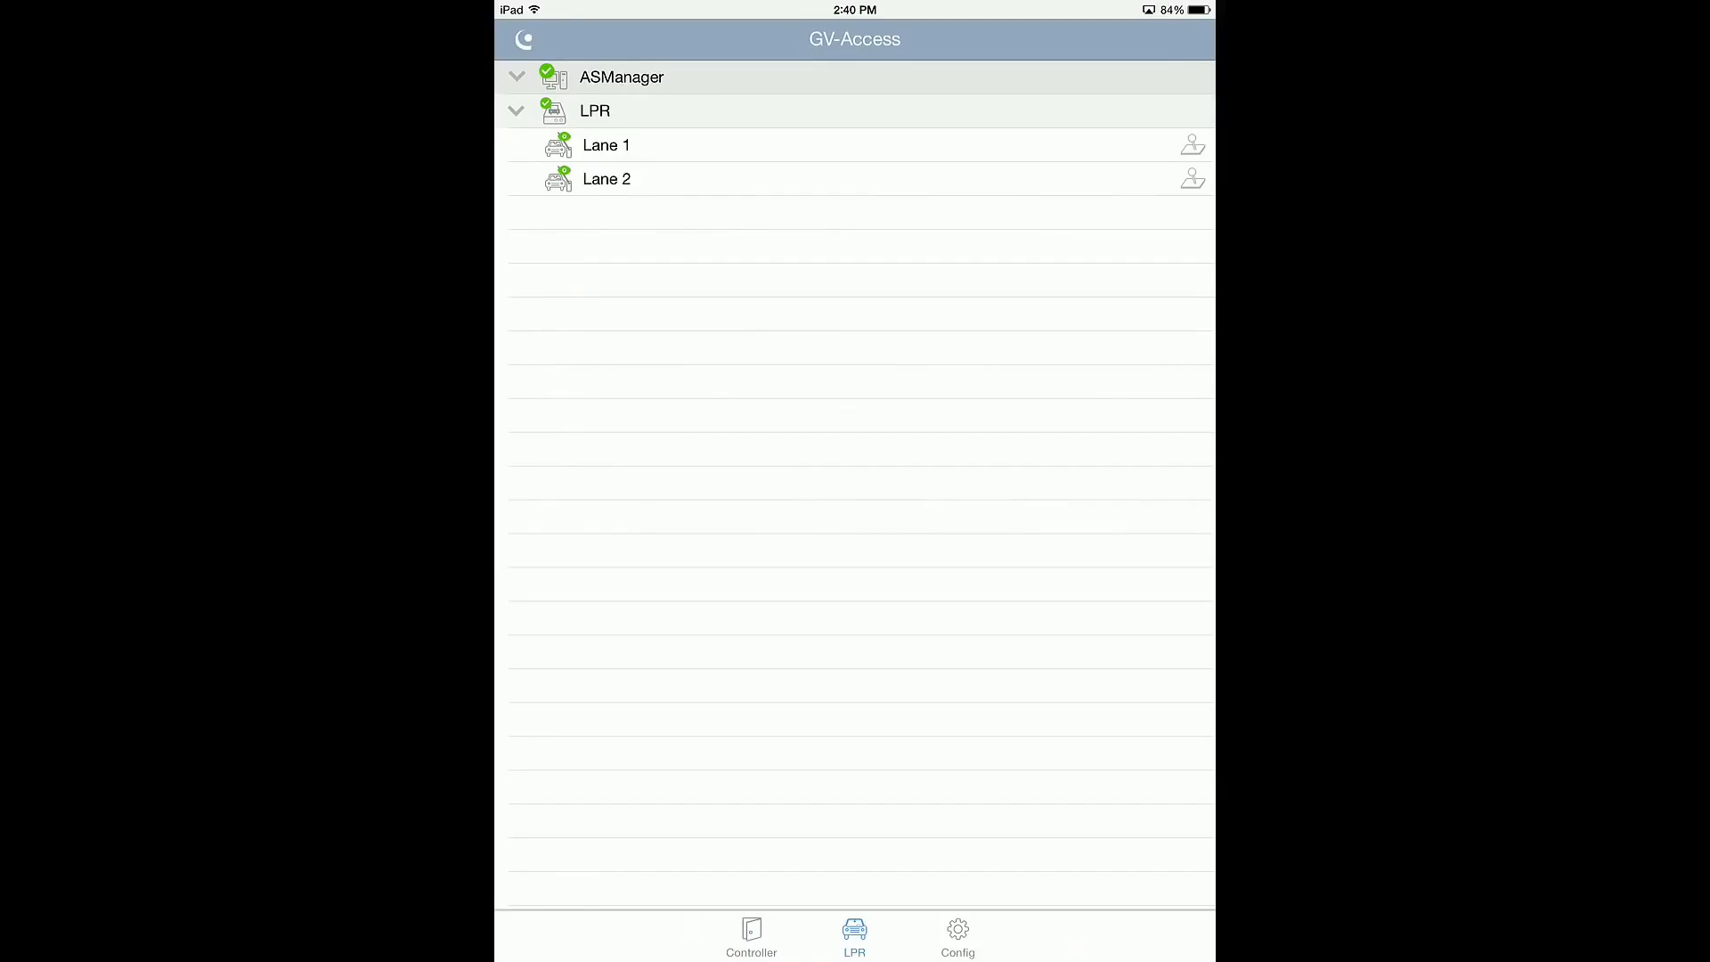
left_click(599, 149)
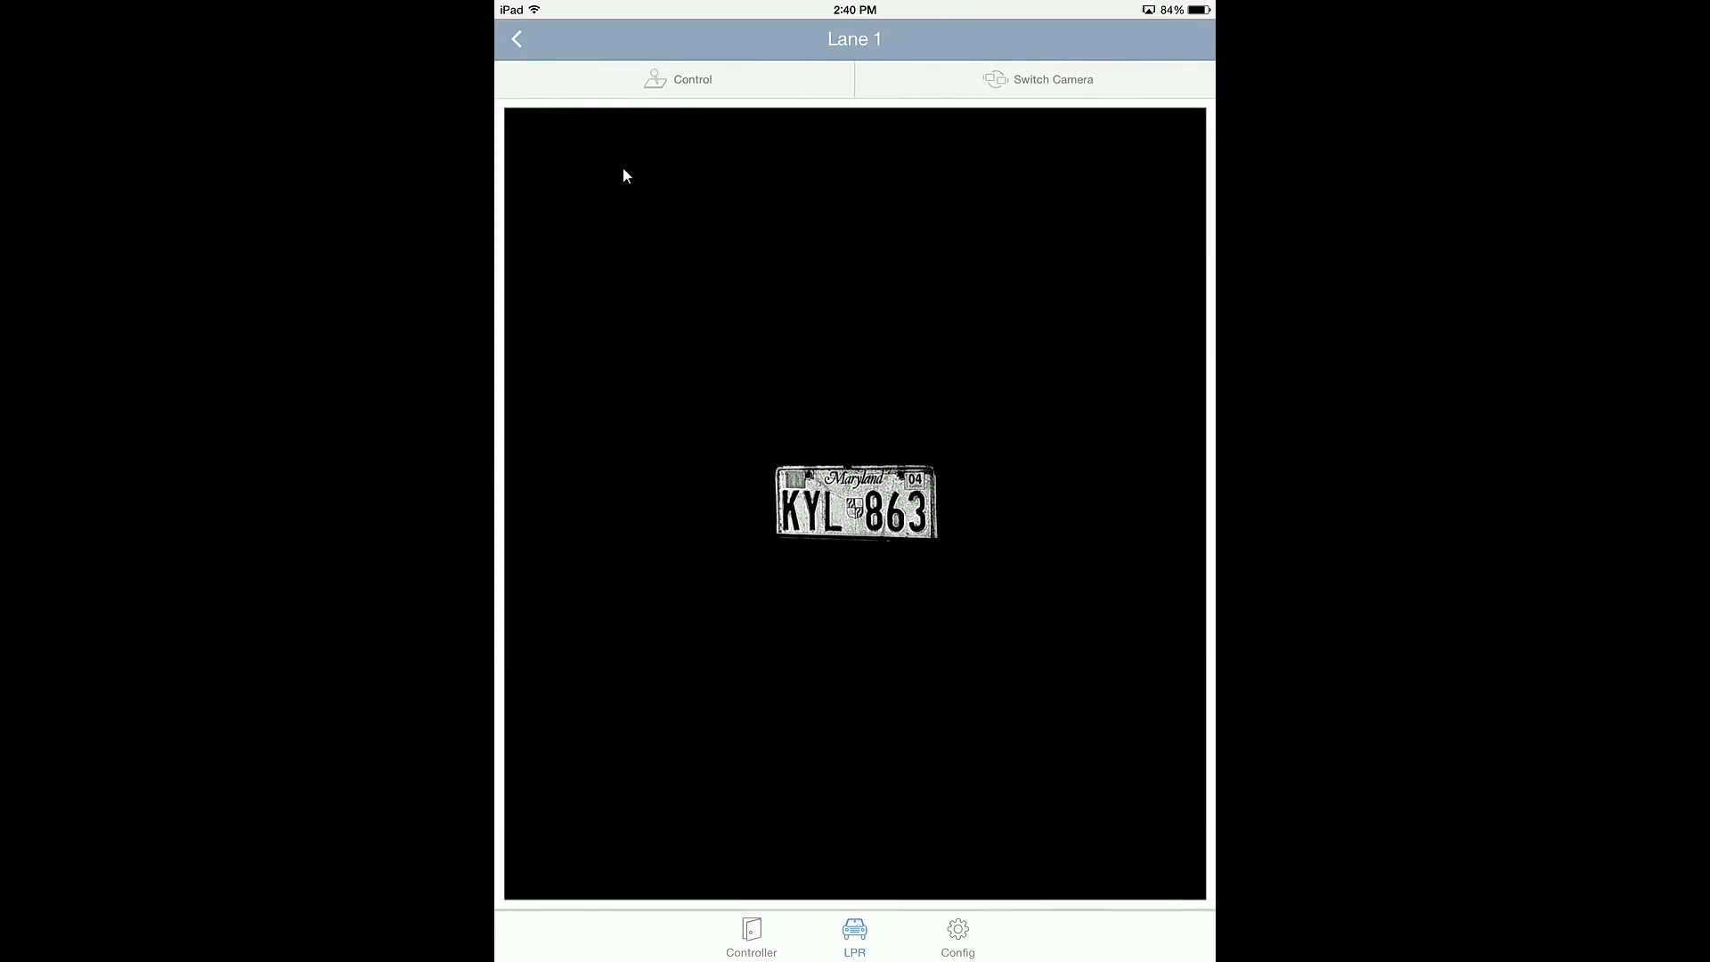
left_click(699, 86)
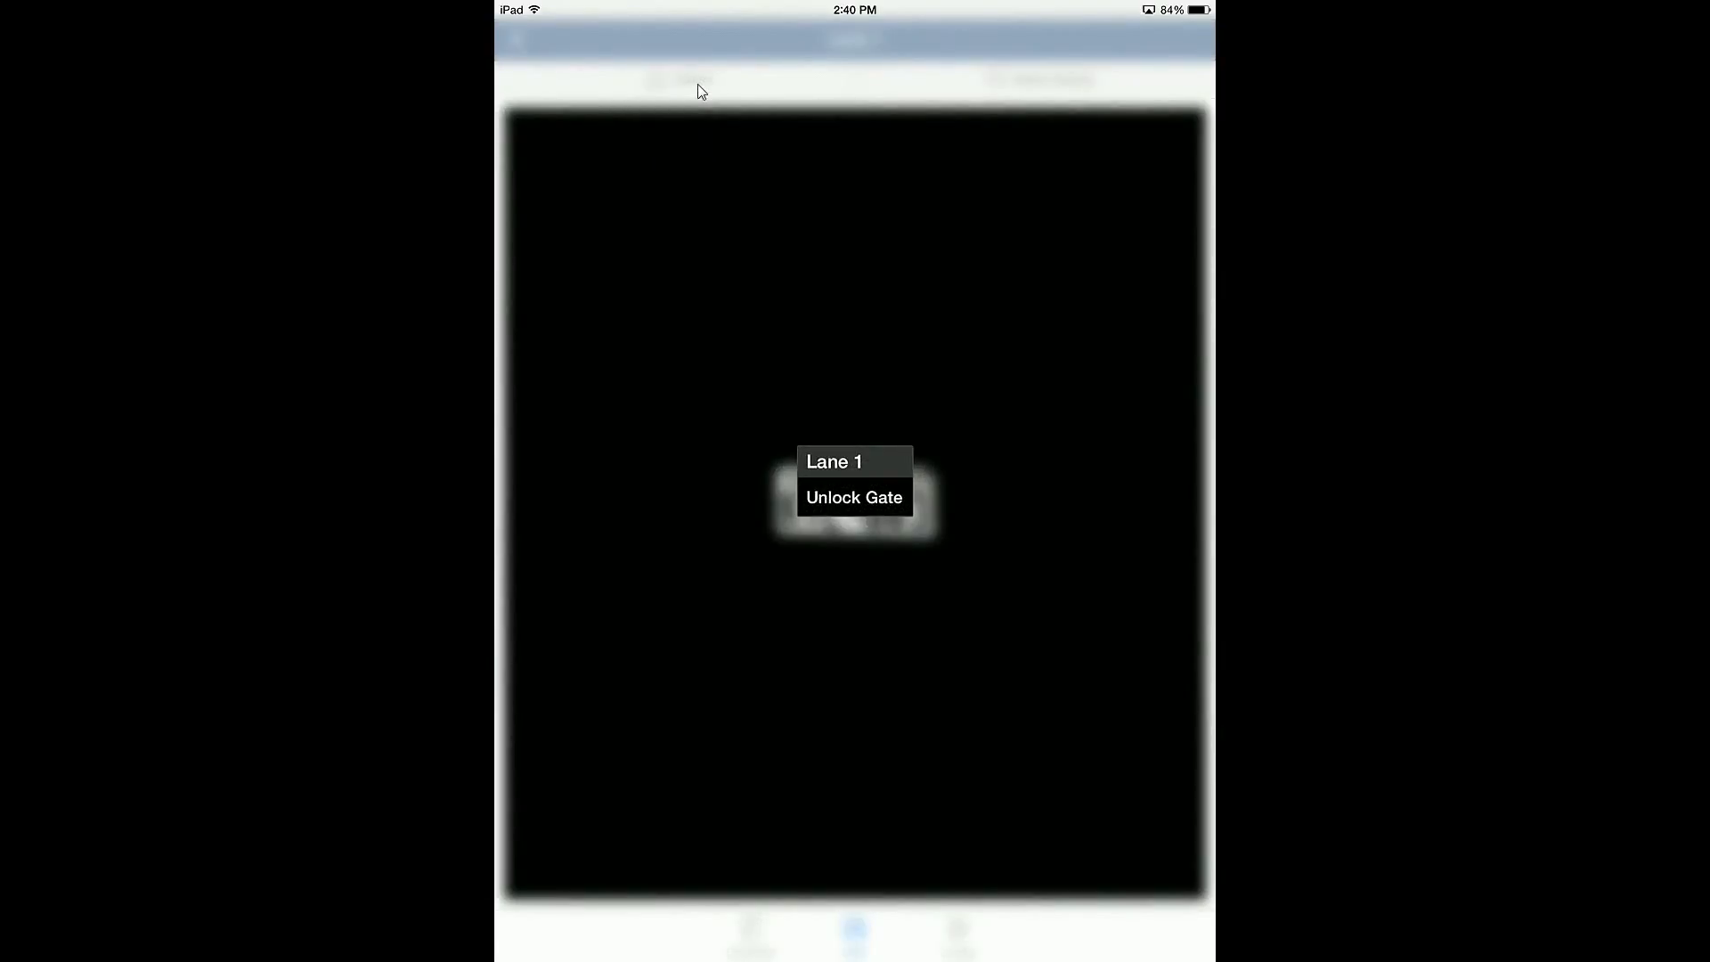
left_click(522, 45)
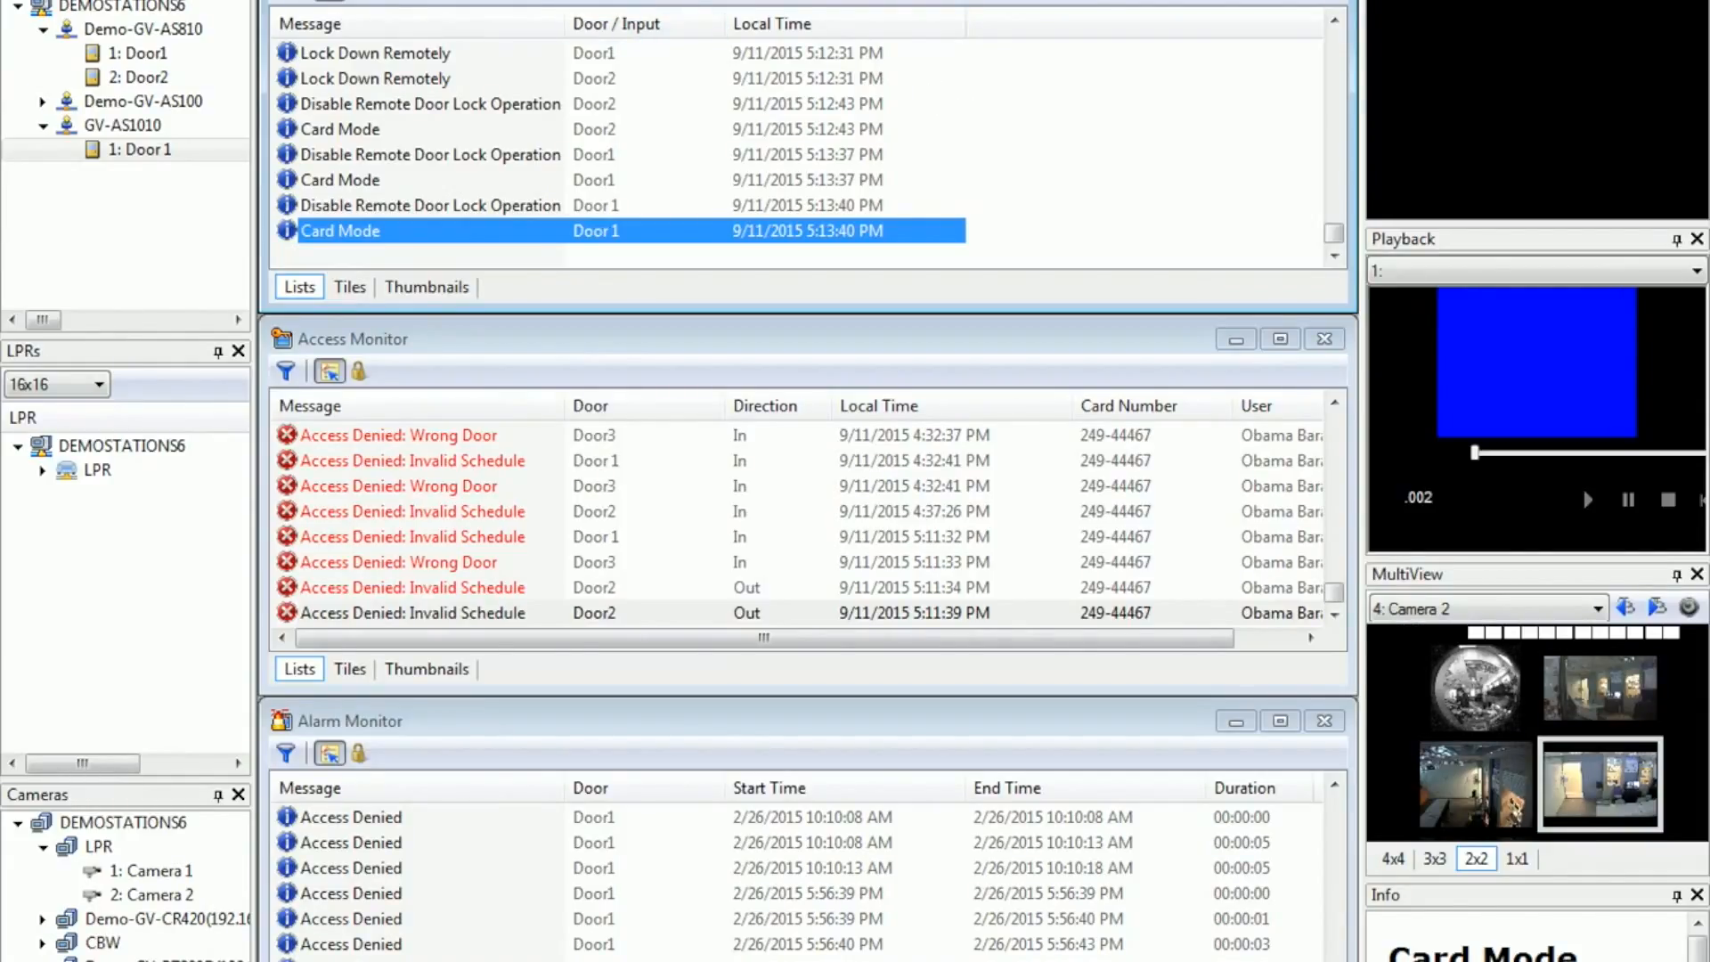
left_click(485, 0)
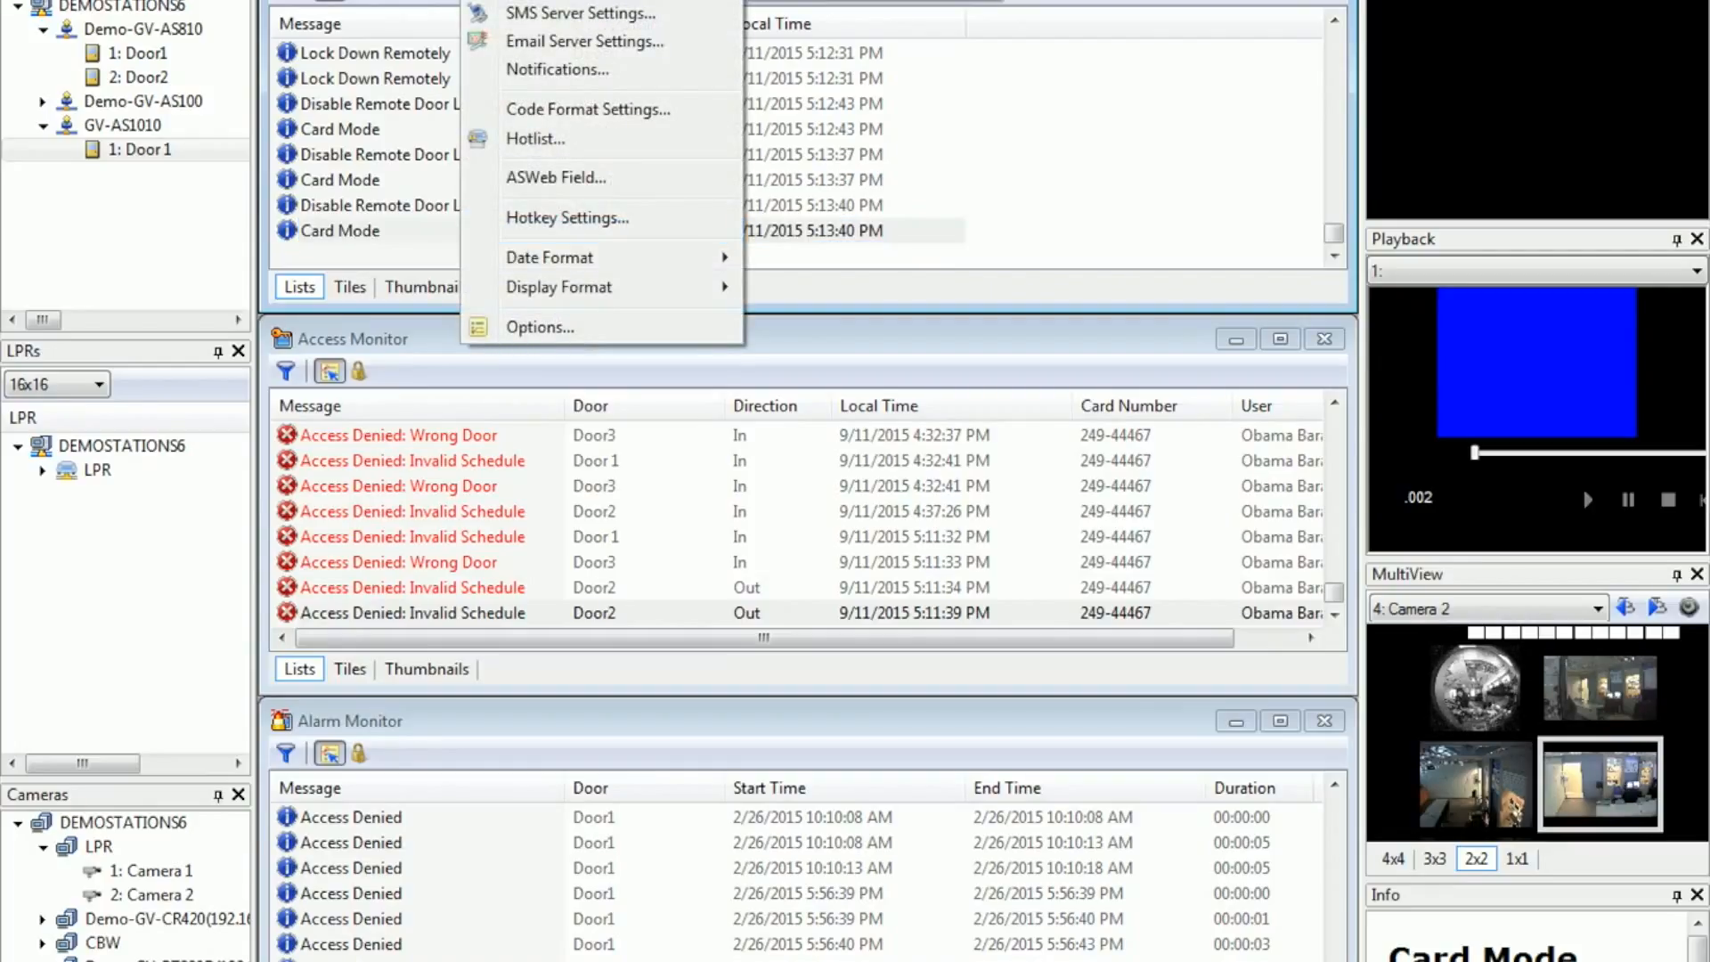
left_click(898, 0)
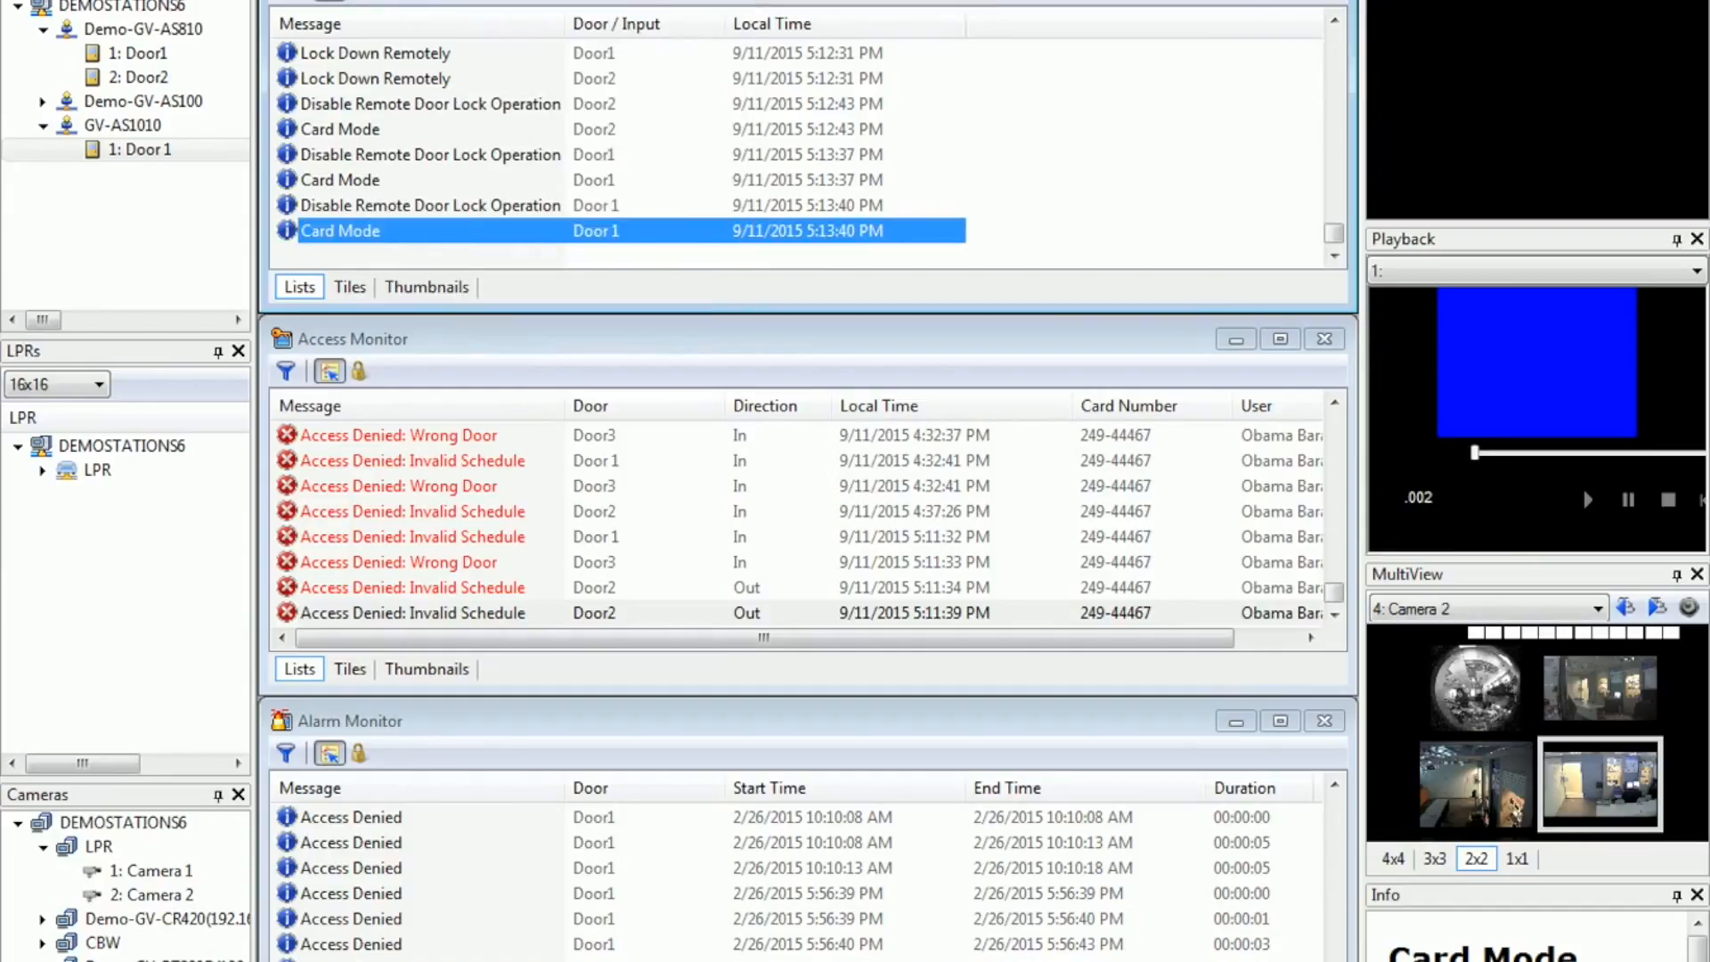
Step: Switch to LockDownApp and start a new host entry named ASManager with the address 192.168.1.6
key("alt+Tab")
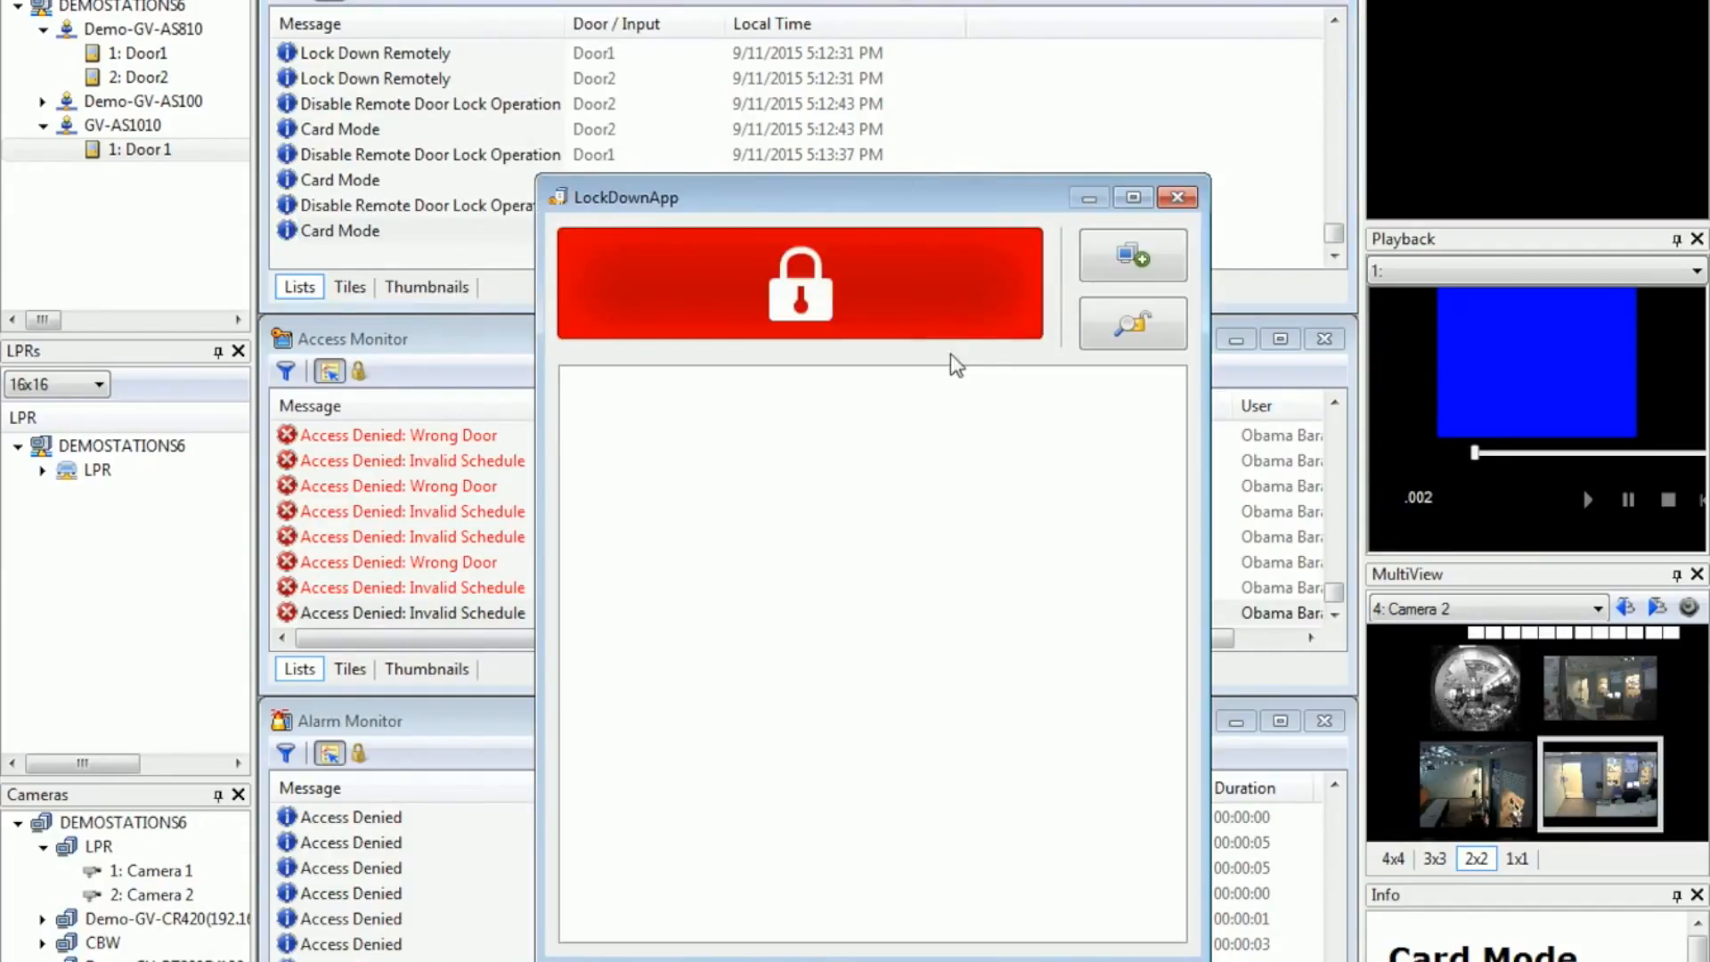
left_click(1115, 260)
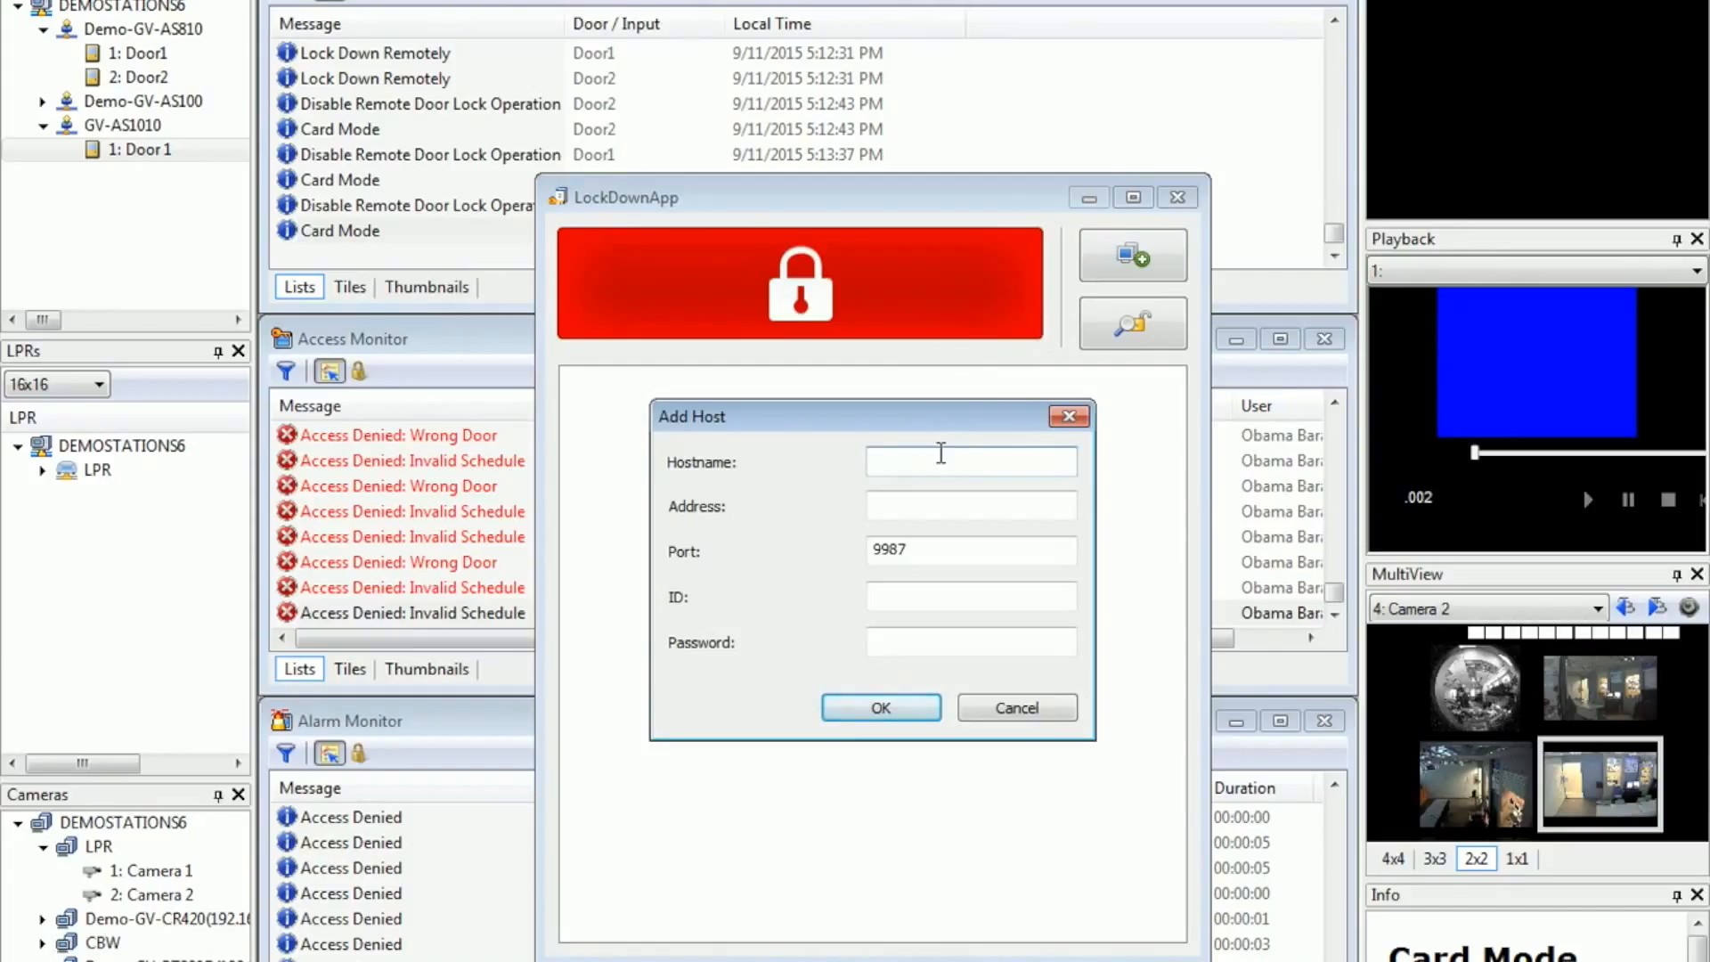
type("ASManager")
key("Tab")
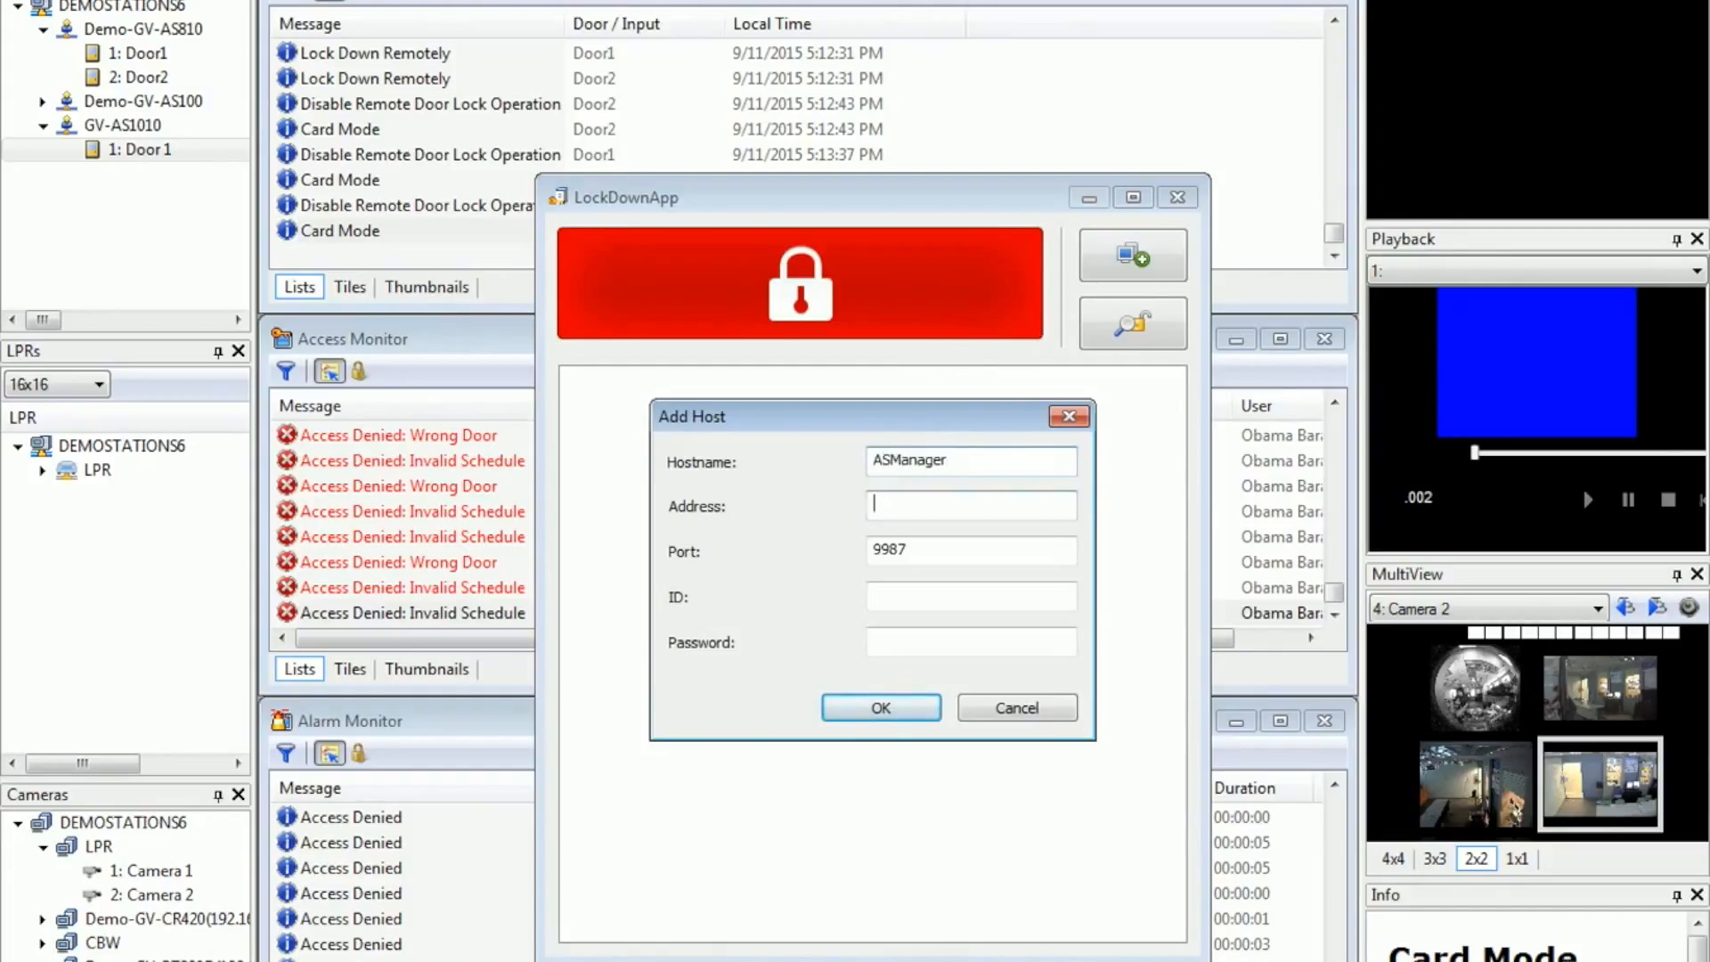
type("192.168.1.6")
left_click(944, 545)
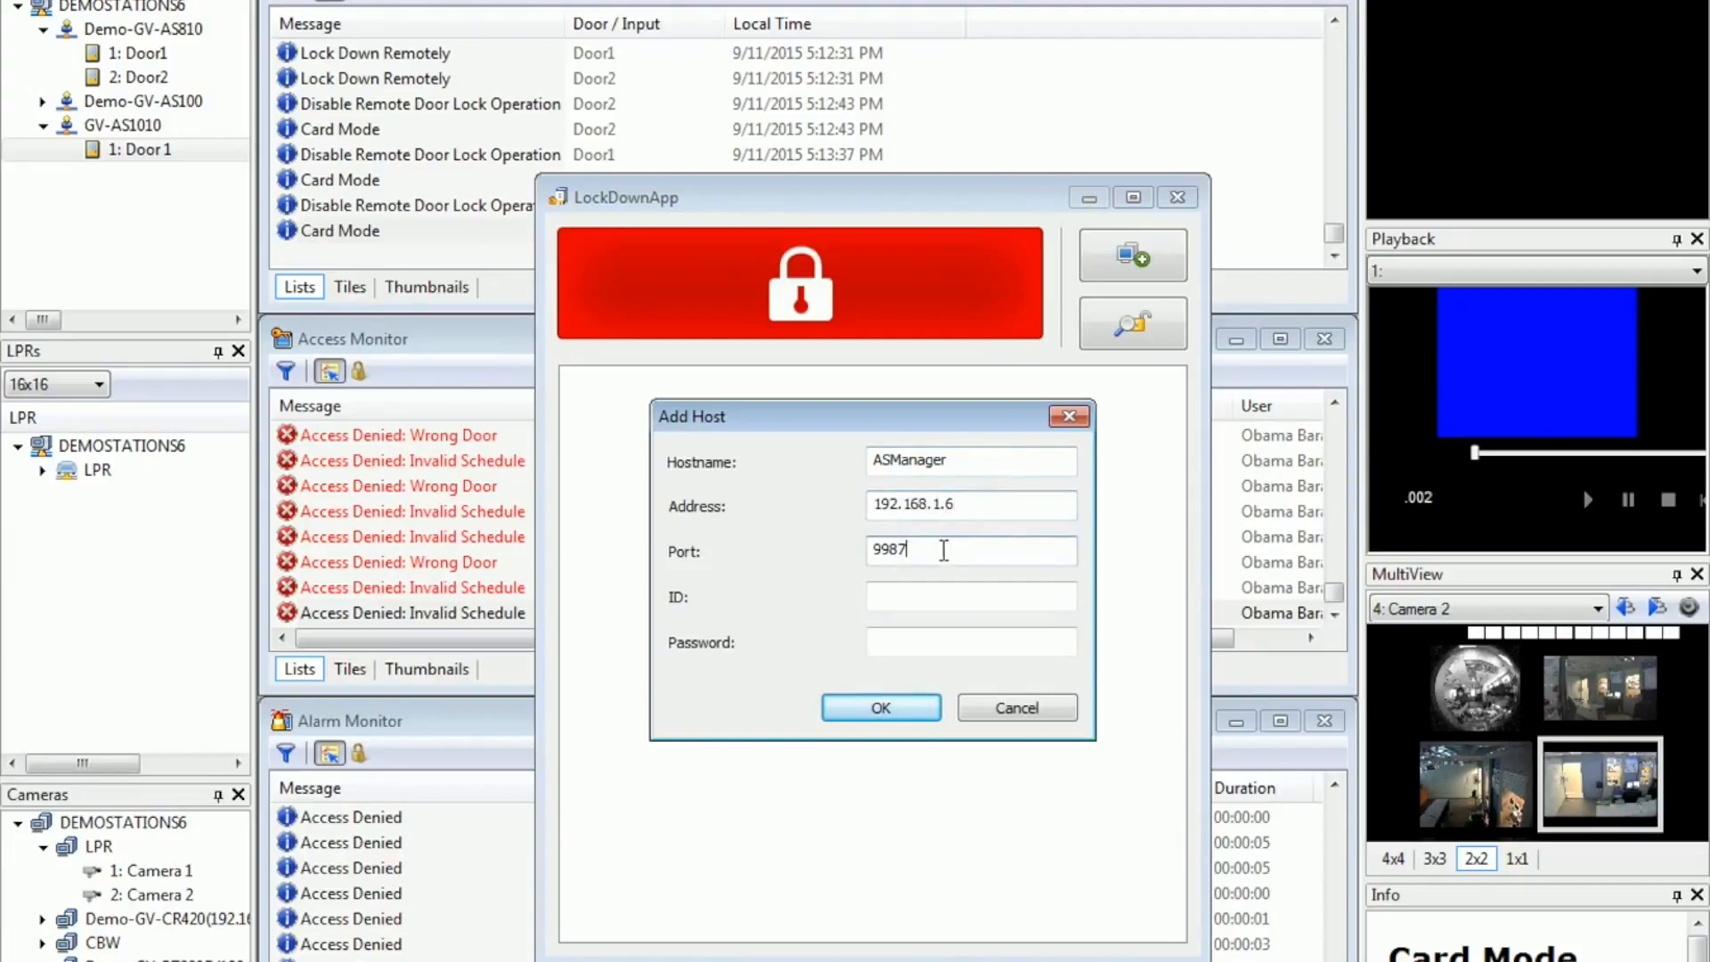
Step: Enter the host's login ID and password and add the ASManager host
left_click(922, 594)
type("1")
left_click(926, 631)
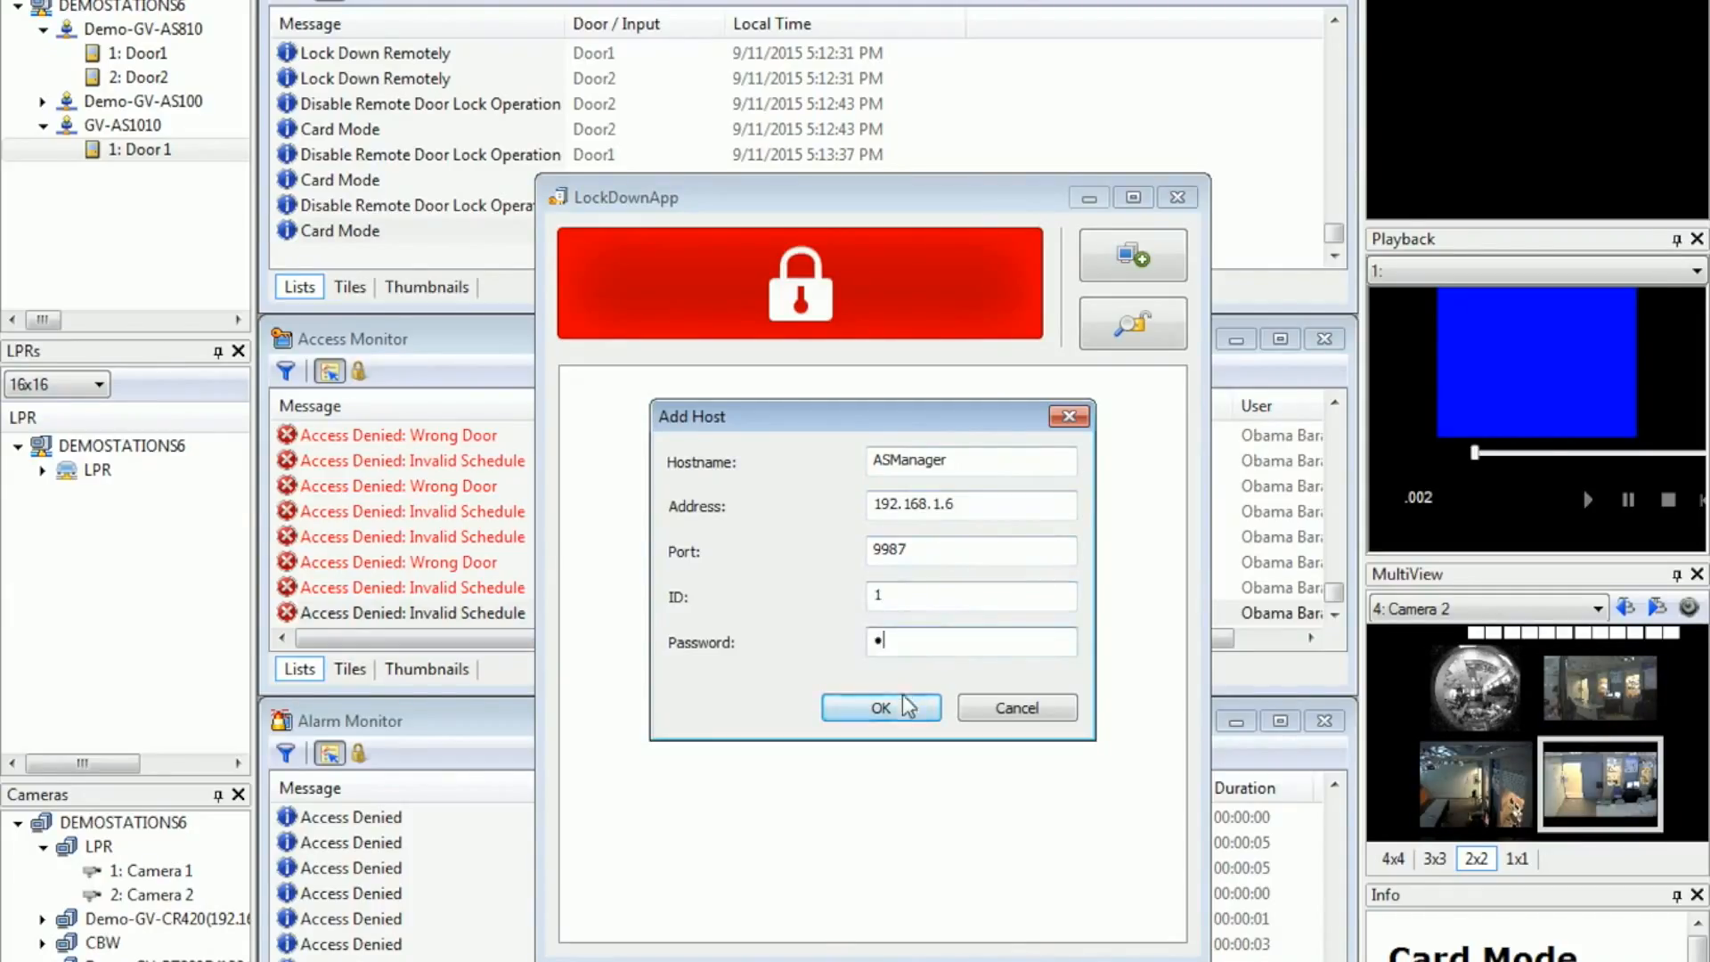
left_click(896, 702)
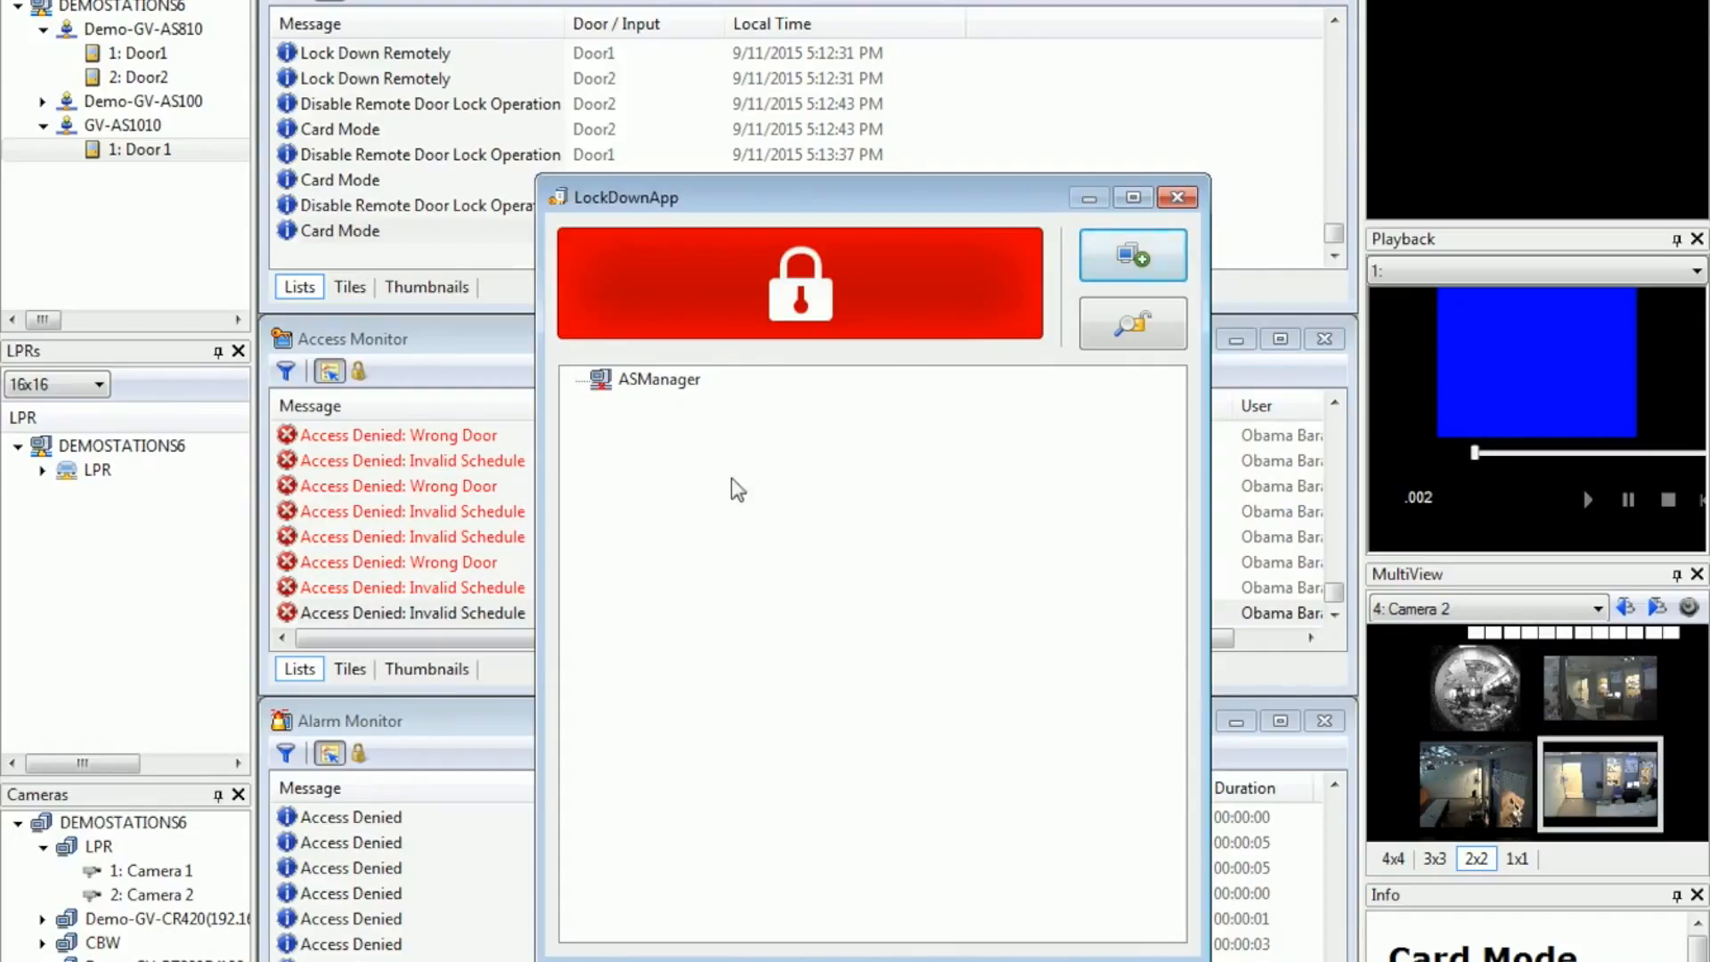
Step: Select the added host and lock down all its doors, moving the LockDownApp window clear of the door list
left_click(655, 383)
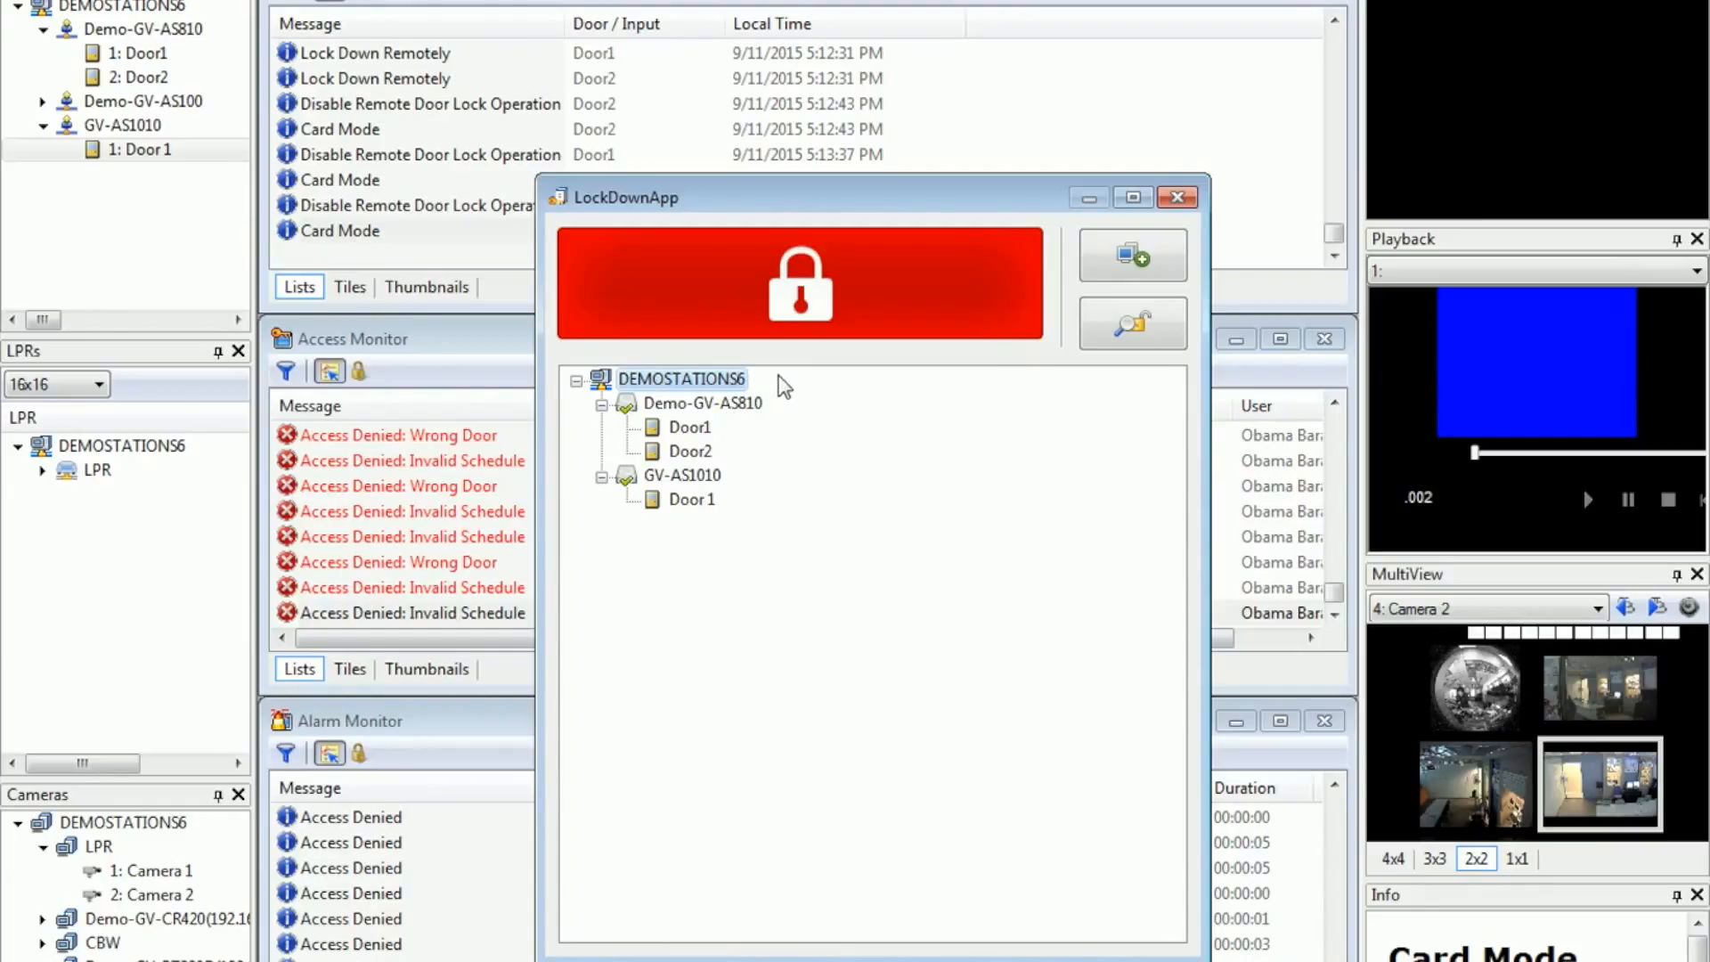
left_click(801, 304)
left_click_drag(748, 197, 1245, 201)
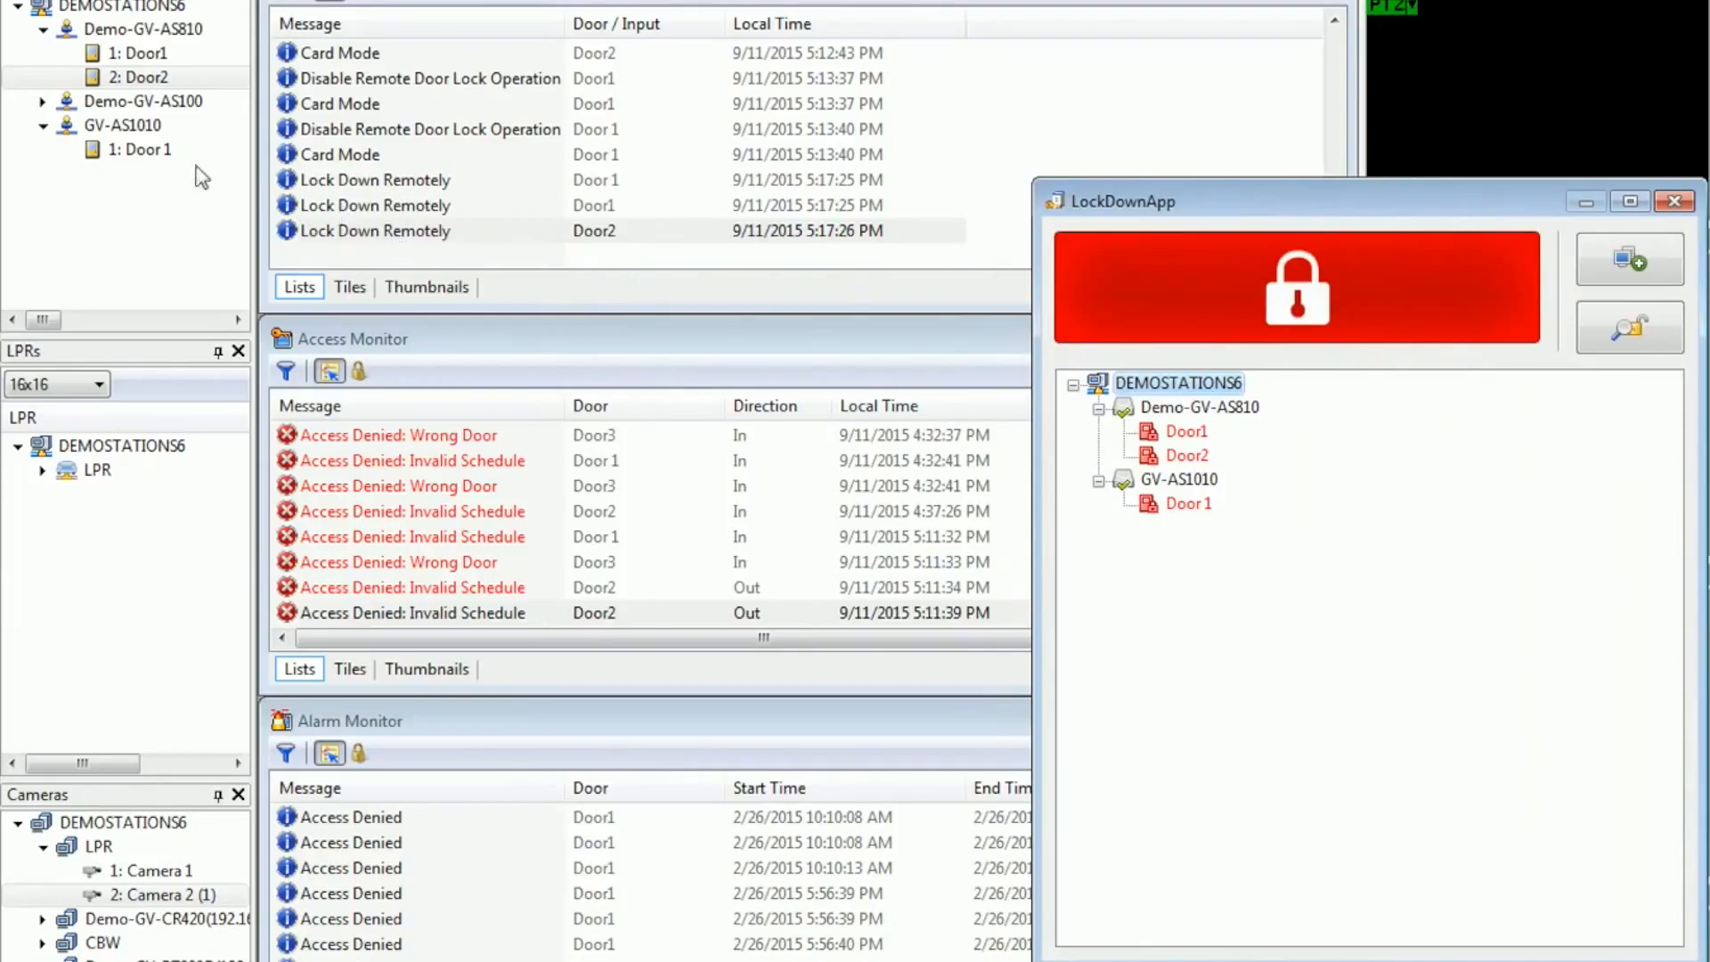
Step: Switch back to GV-ASManager and disable the door lock operation on Door 1 of GV-AS1010
left_click(148, 152)
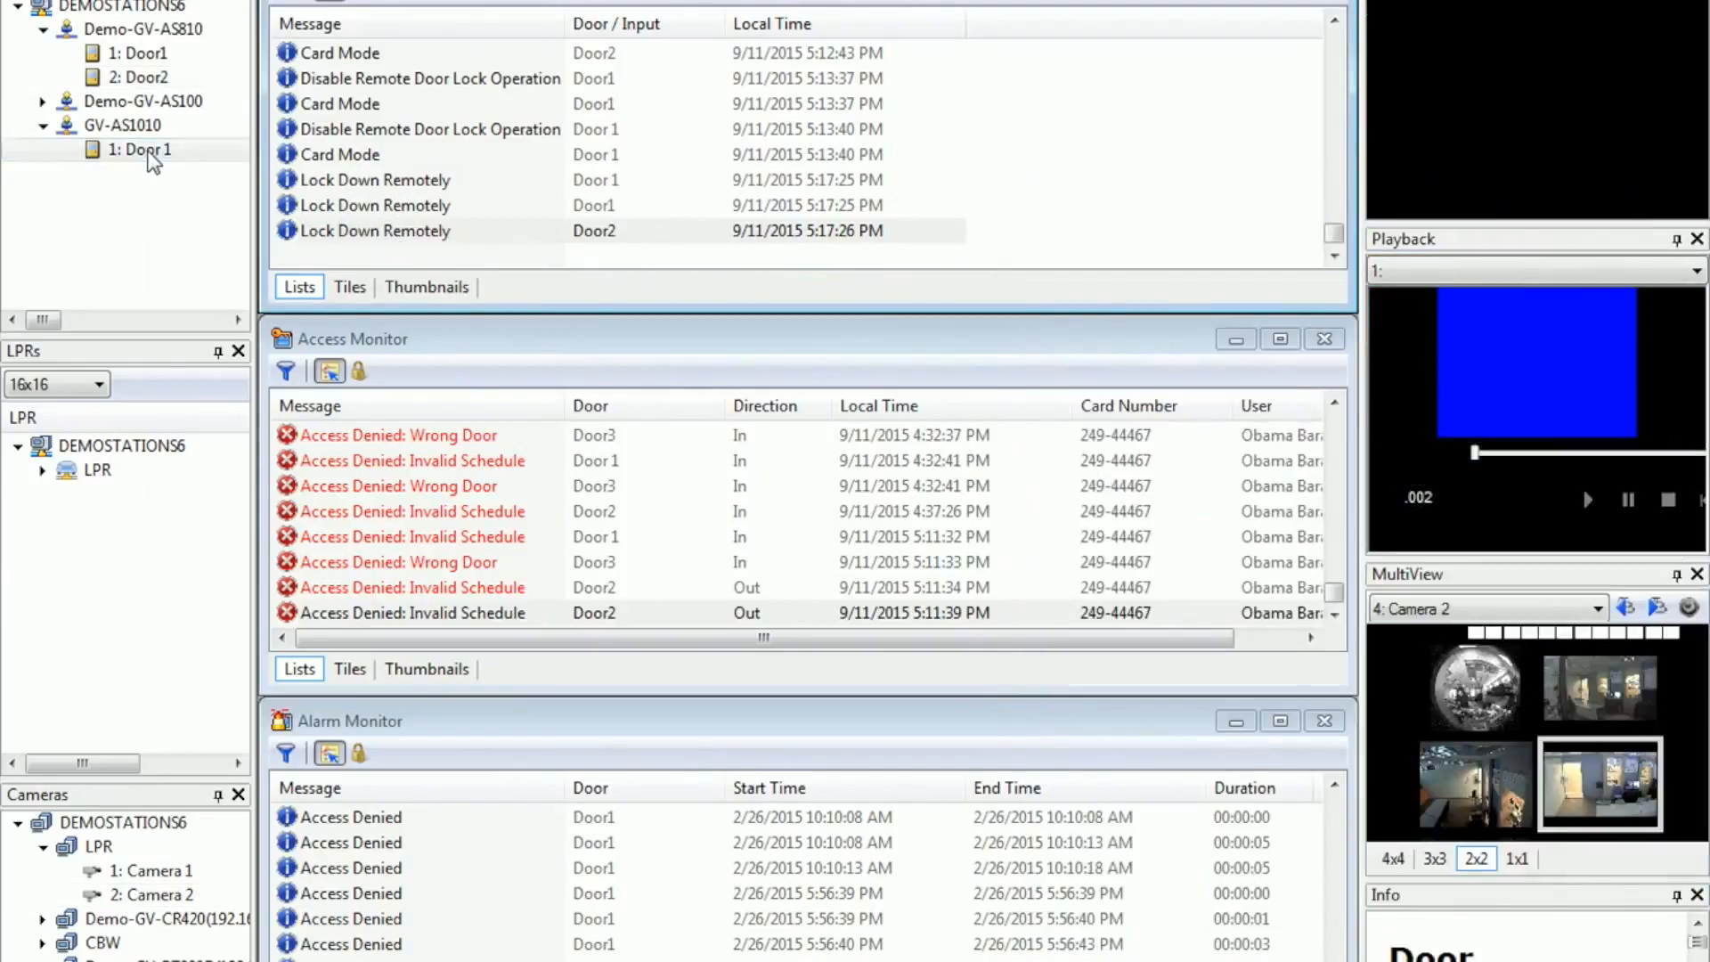
right_click(149, 153)
left_click(270, 287)
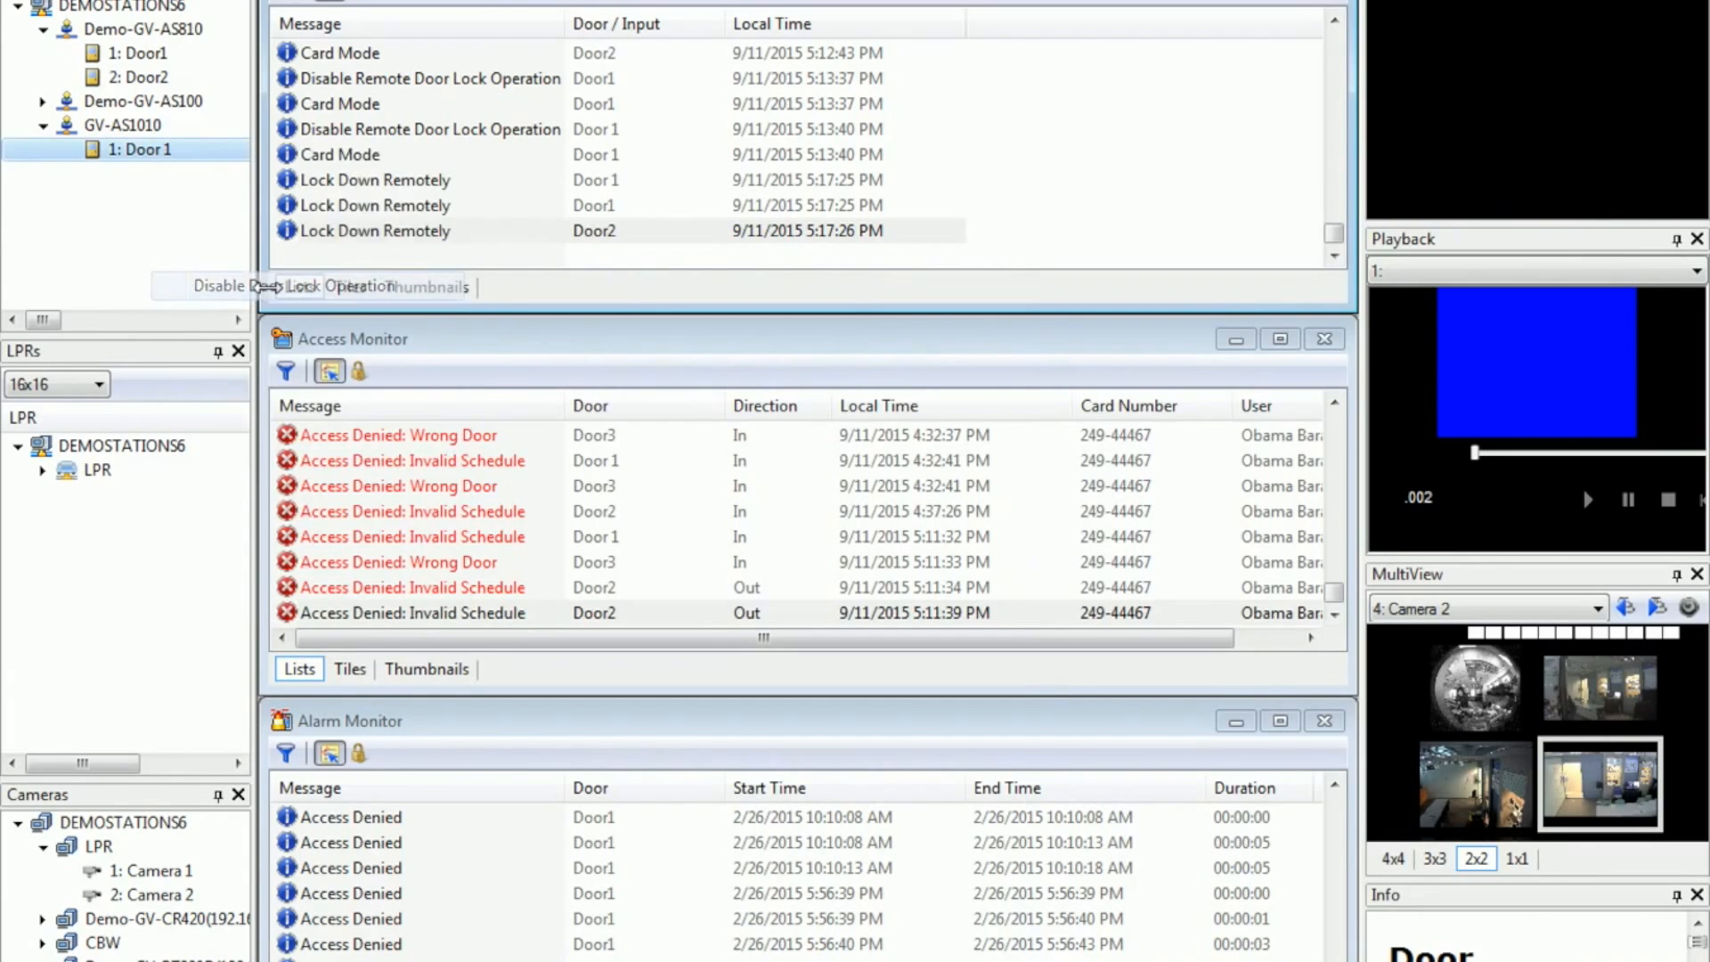